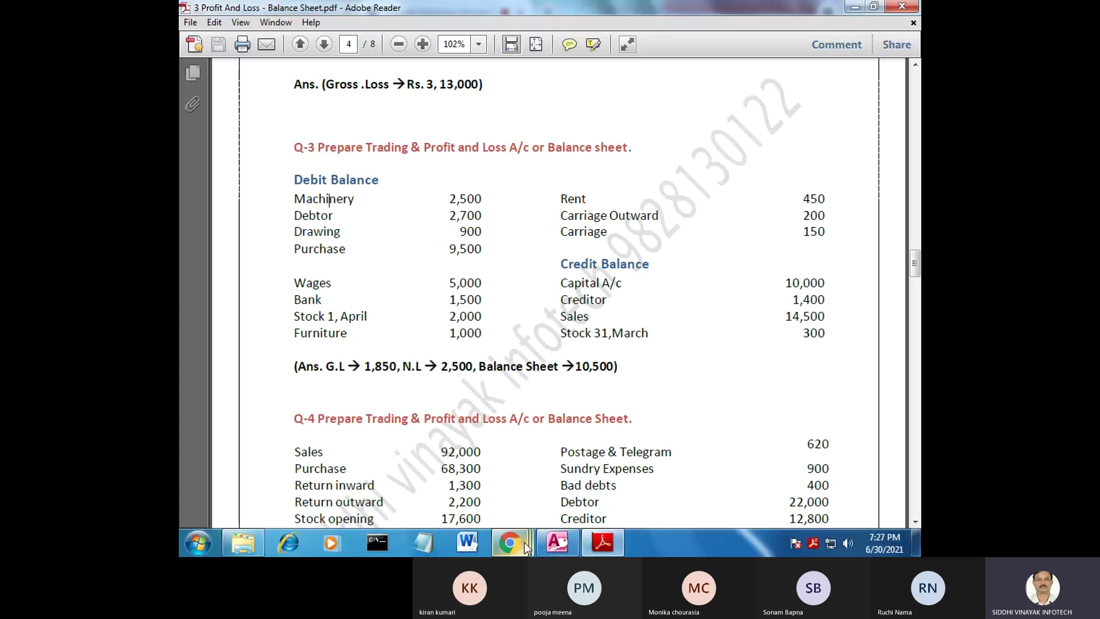
Step: Launch TallyPrime and shut the loaded company Cash Book 21 06 2021
{"action": "left_click", "coordinate": [183, 550]}
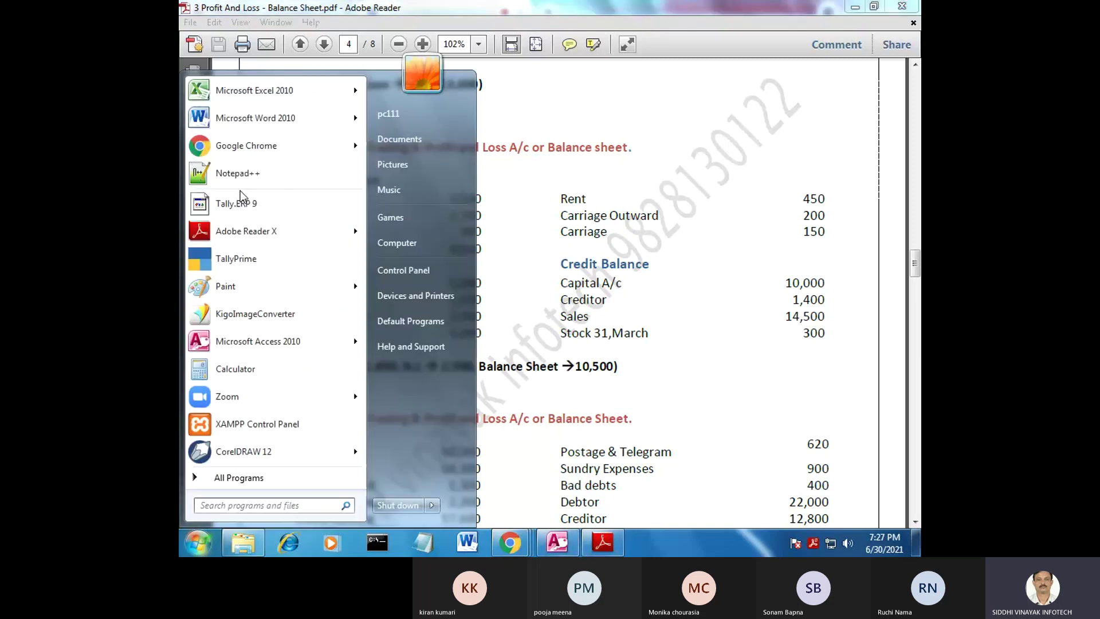
{"action": "left_click", "coordinate": [239, 260]}
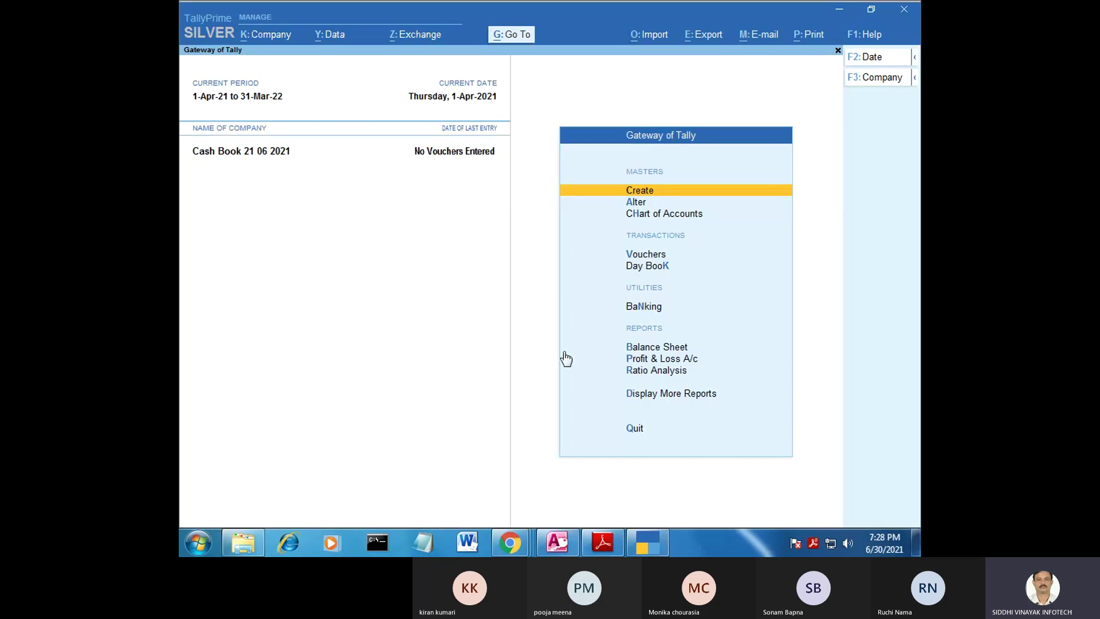
{"action": "key", "text": "ctrl"}
{"action": "key", "text": "ctrl+F3"}
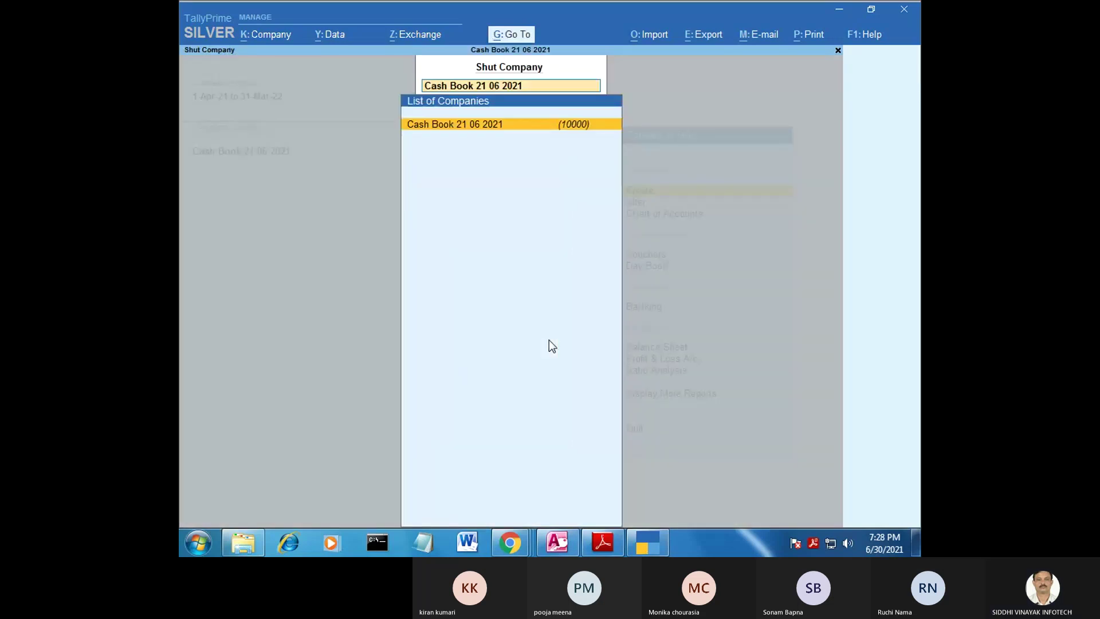
{"action": "key", "text": "Return"}
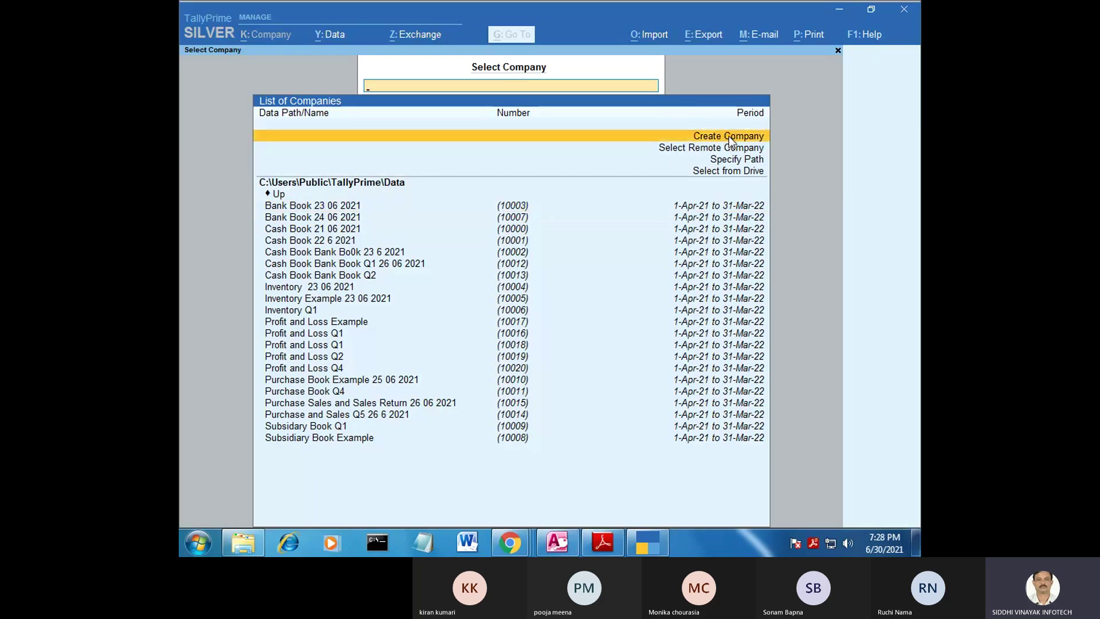
Step: Start creating a company named "Profit and Loss Q3", keeping the same mailing name and leaving the address blank
{"action": "left_click", "coordinate": [727, 137]}
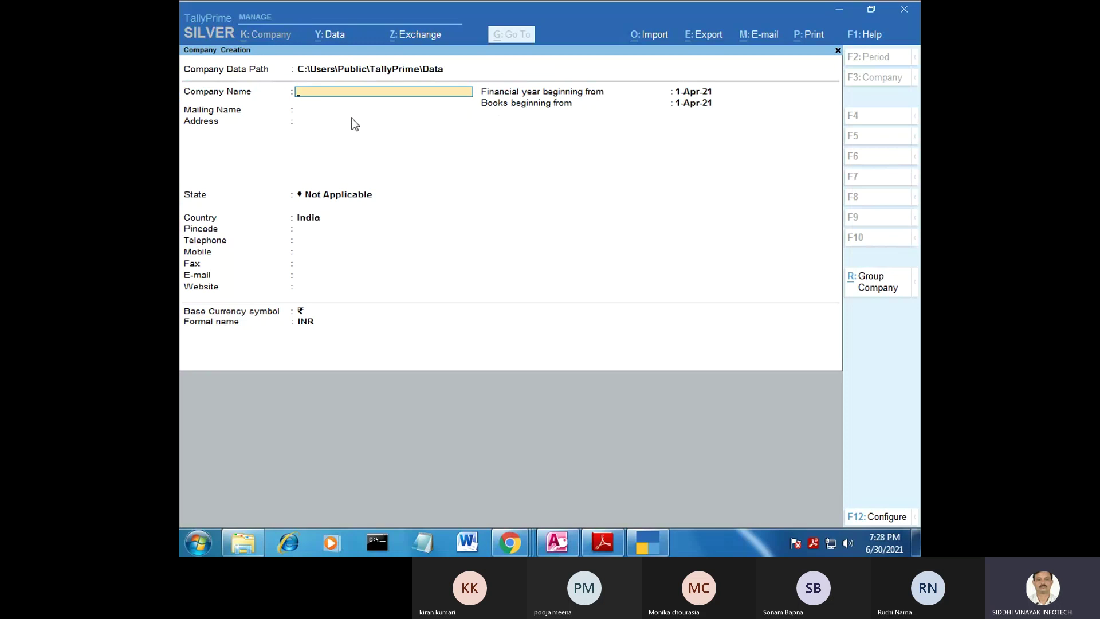
{"action": "type", "text": "Pr"}
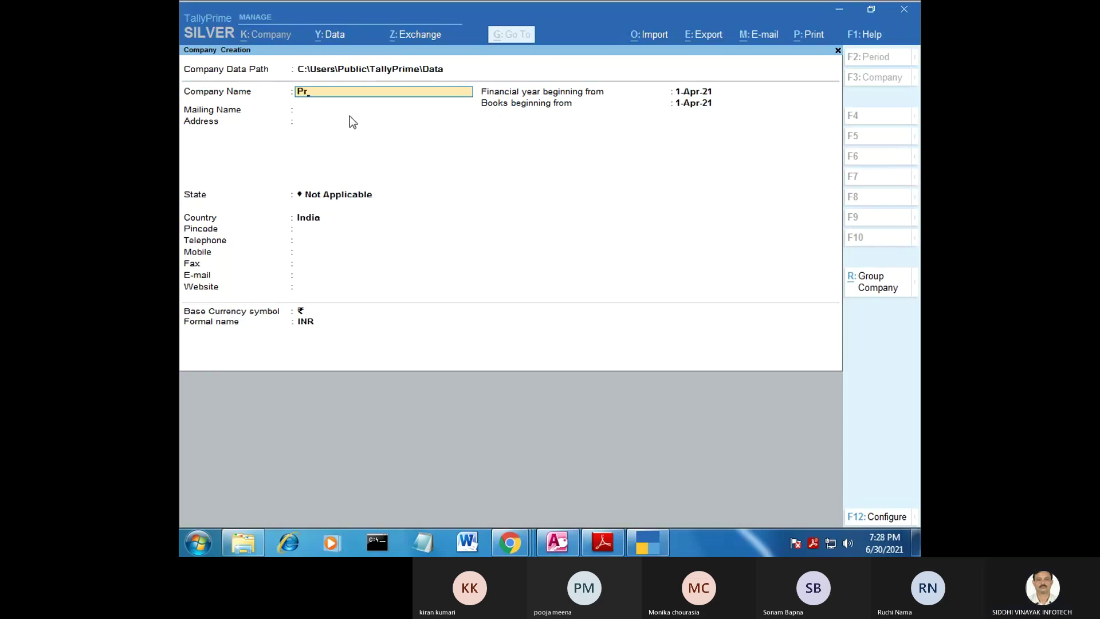
{"action": "type", "text": "ofit"}
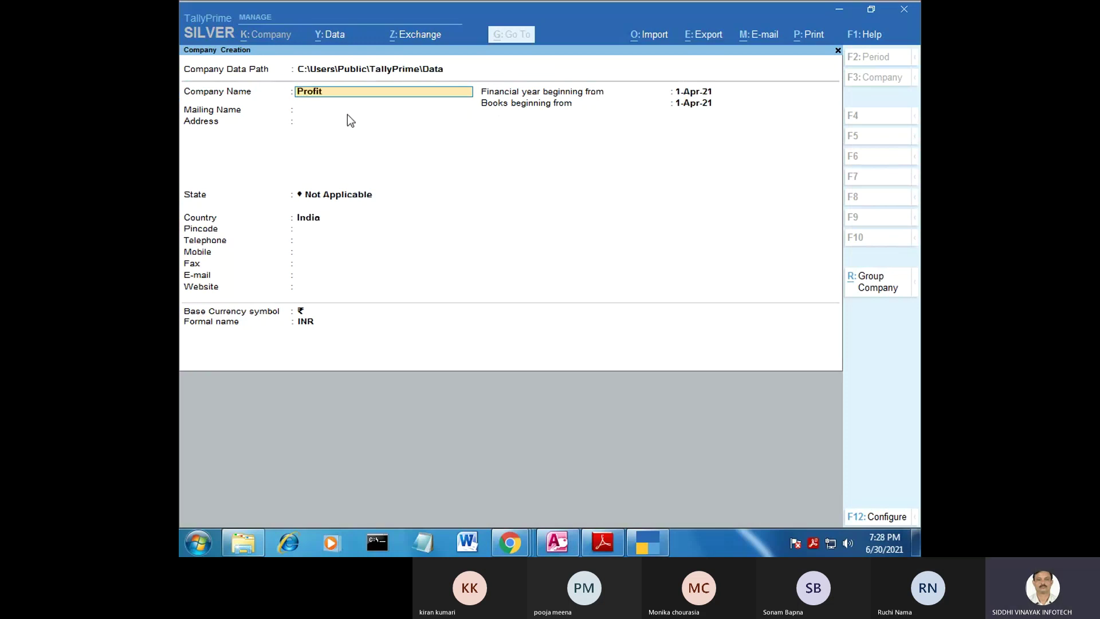
{"action": "type", "text": " and Loss Q"}
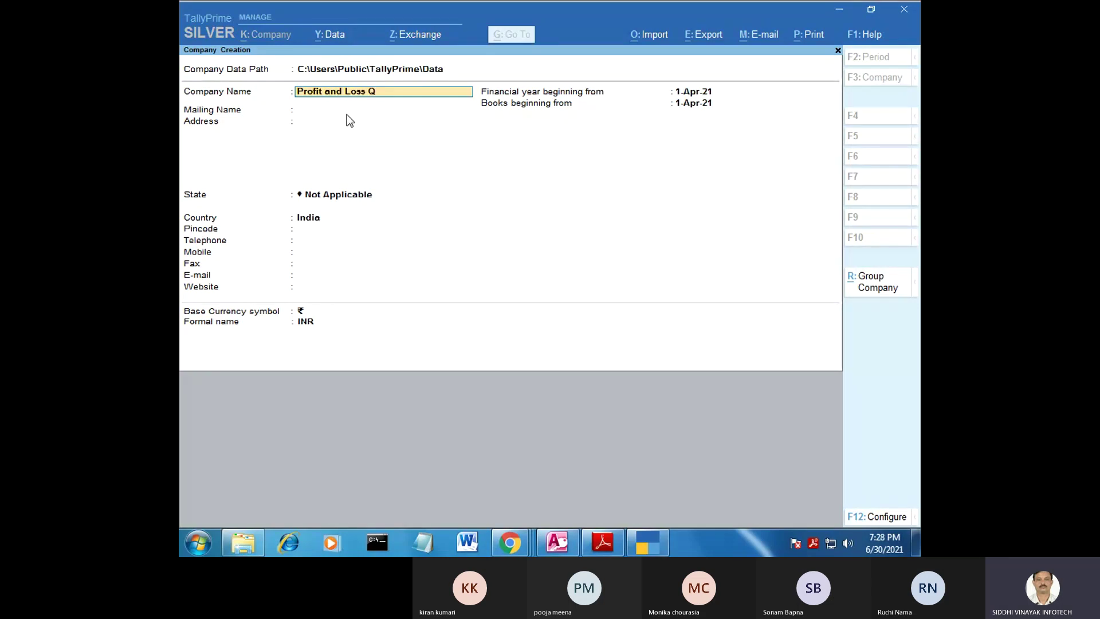
{"action": "type", "text": "3"}
{"action": "key", "text": "Return"}
{"action": "key", "text": "Return"}
{"action": "key", "text": "Return"}
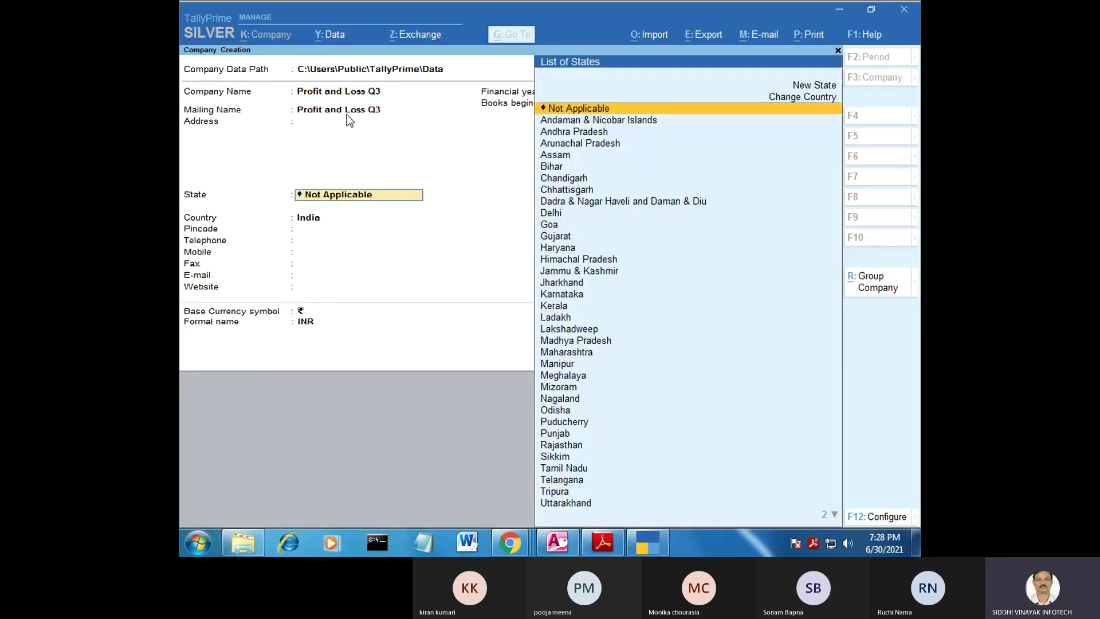
Step: Set the company's state to Rajasthan, keep the remaining defaults and accept the company creation
{"action": "type", "text": "r"}
{"action": "key", "text": "Return"}
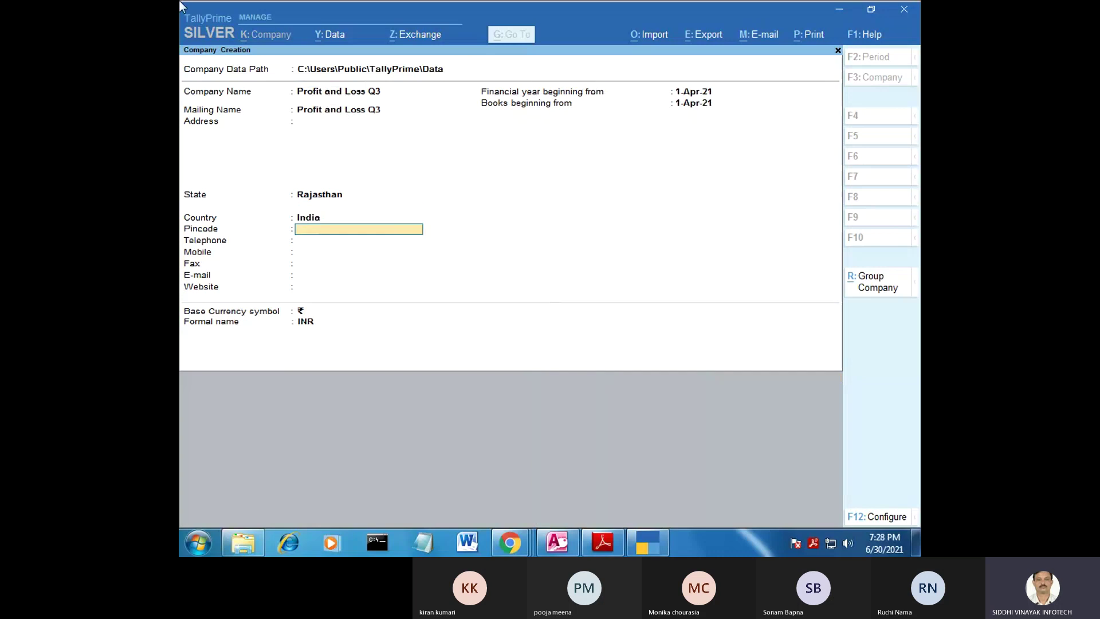
{"action": "key", "text": "Return"}
{"action": "key", "text": "Return"}
{"action": "key", "text": "Return"}
{"action": "key", "text": "Return"}
{"action": "key", "text": "Return"}
{"action": "key", "text": "Return"}
{"action": "key", "text": "Return"}
{"action": "key", "text": "Return"}
{"action": "key", "text": "Return"}
{"action": "key", "text": "Return"}
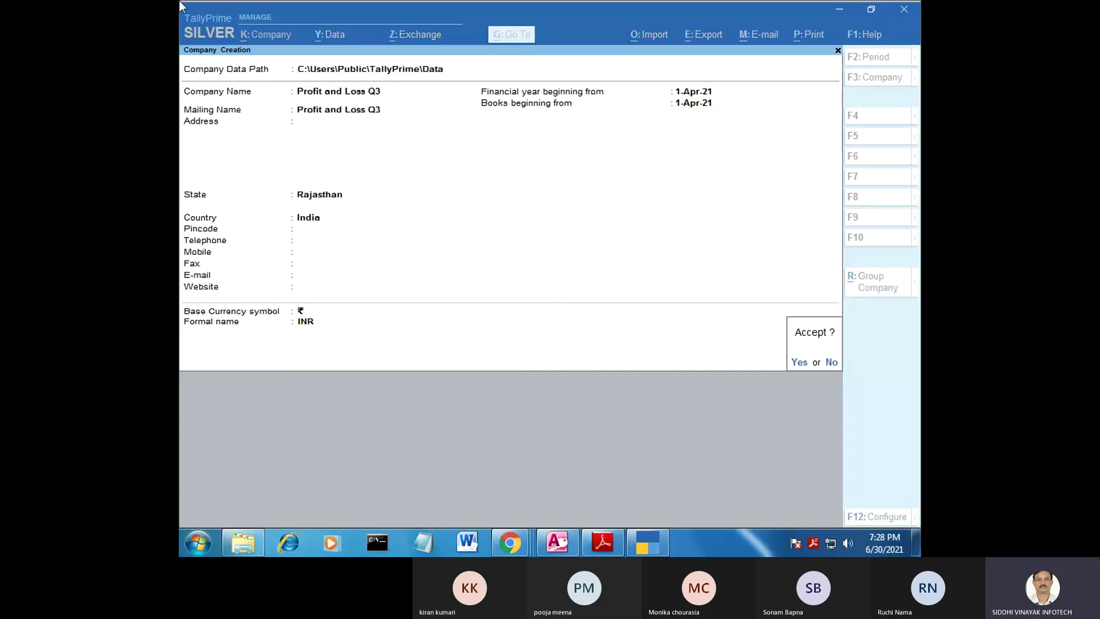
{"action": "key", "text": "Return"}
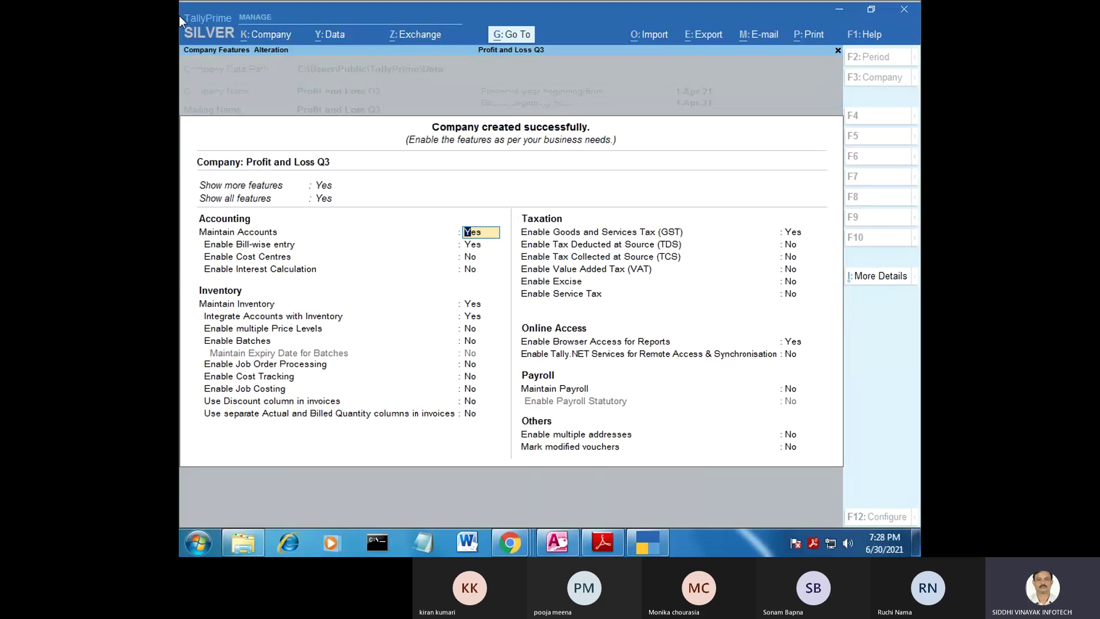
Step: Disable Maintain Inventory and Goods and Services Tax (GST) in the company features, and save them
{"action": "key", "text": "Return"}
{"action": "key", "text": "Return"}
{"action": "key", "text": "Return"}
{"action": "key", "text": "Return"}
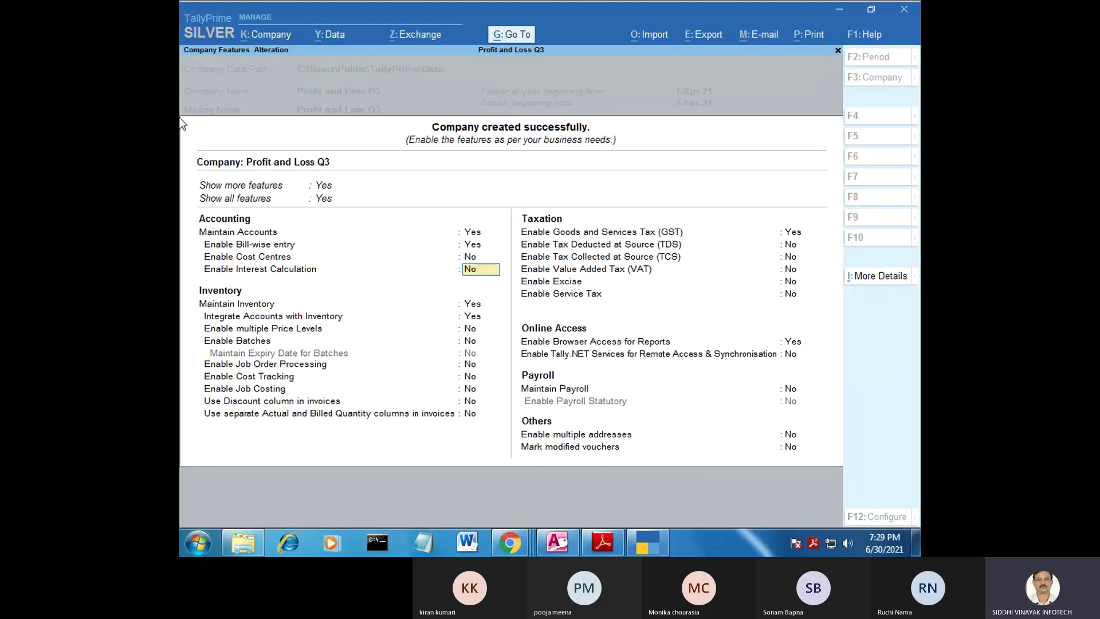
{"action": "type", "text": "n"}
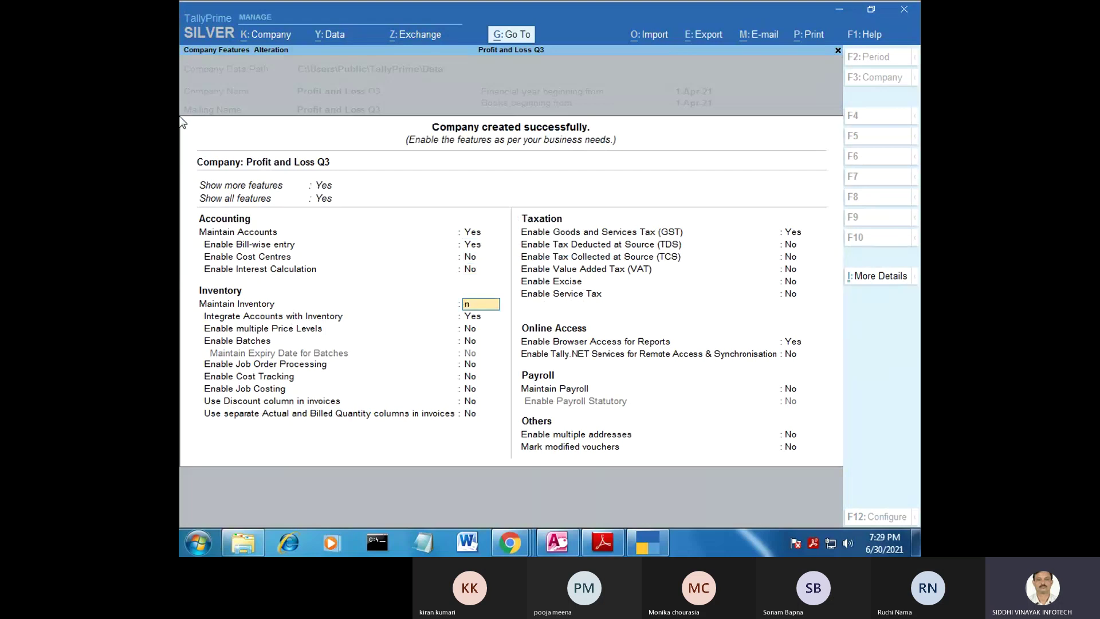
{"action": "key", "text": "Return"}
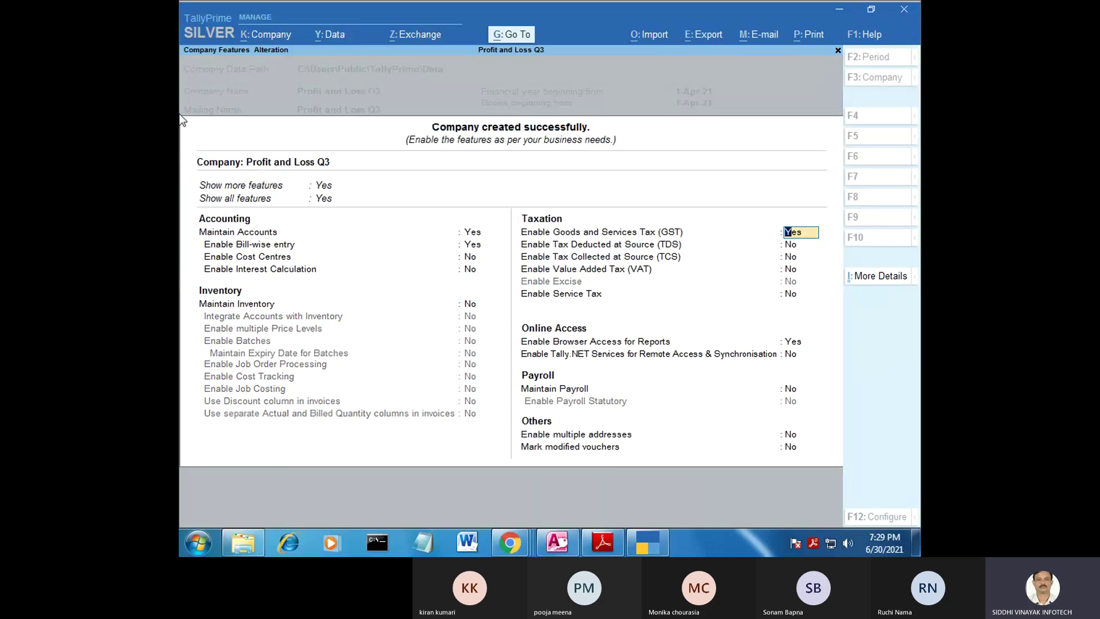
{"action": "type", "text": "n"}
{"action": "key", "text": "Return"}
{"action": "key", "text": "Return"}
{"action": "key", "text": "Return"}
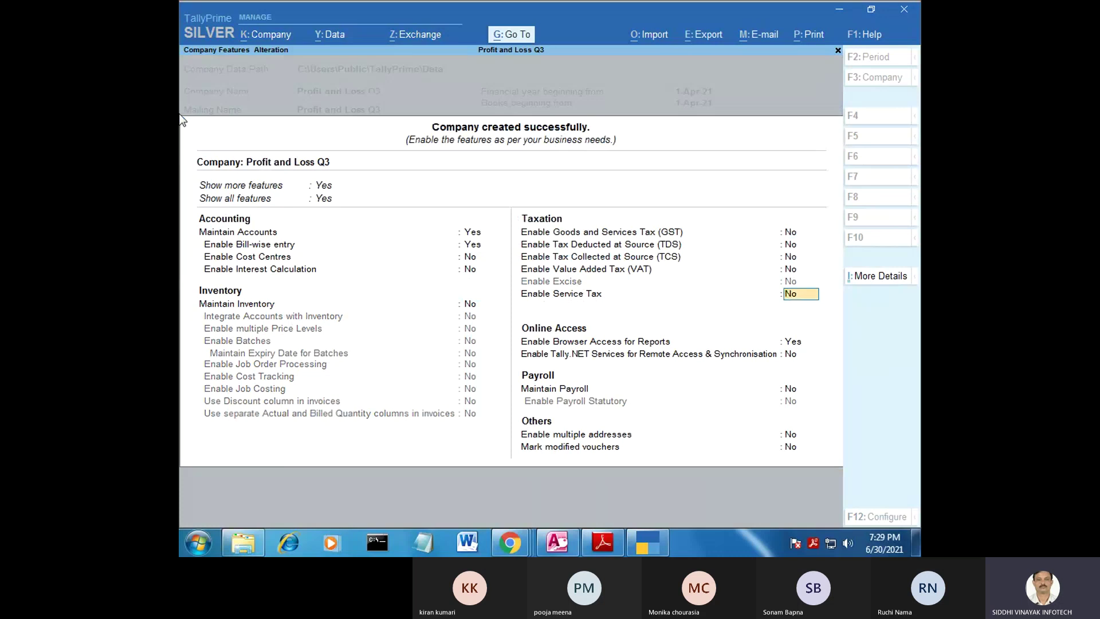
{"action": "key", "text": "ctrl"}
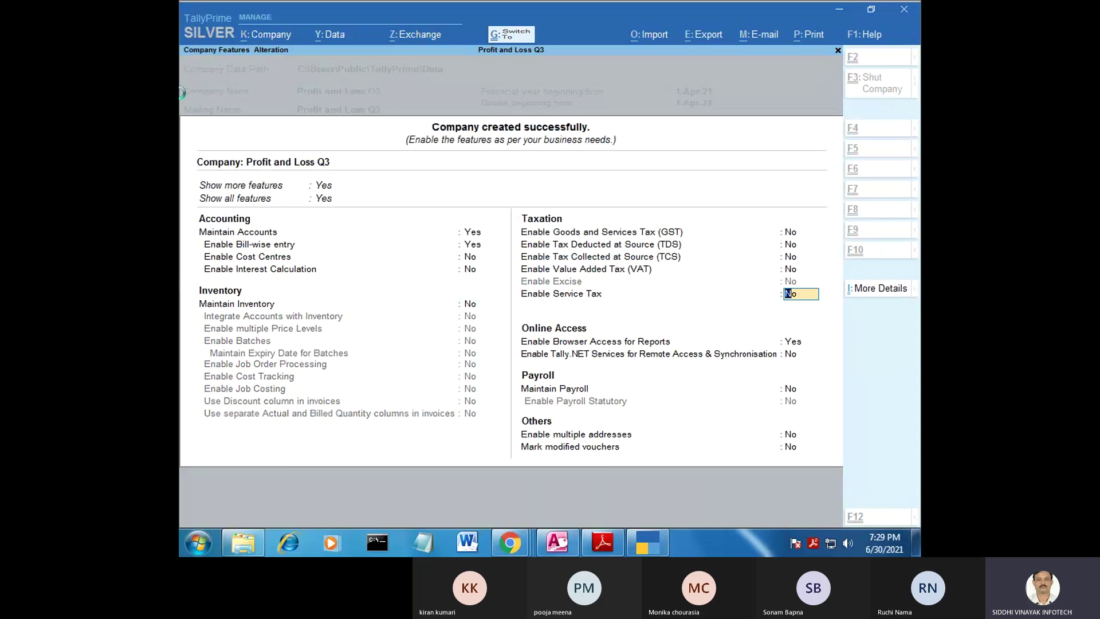
{"action": "key", "text": "ctrl+a"}
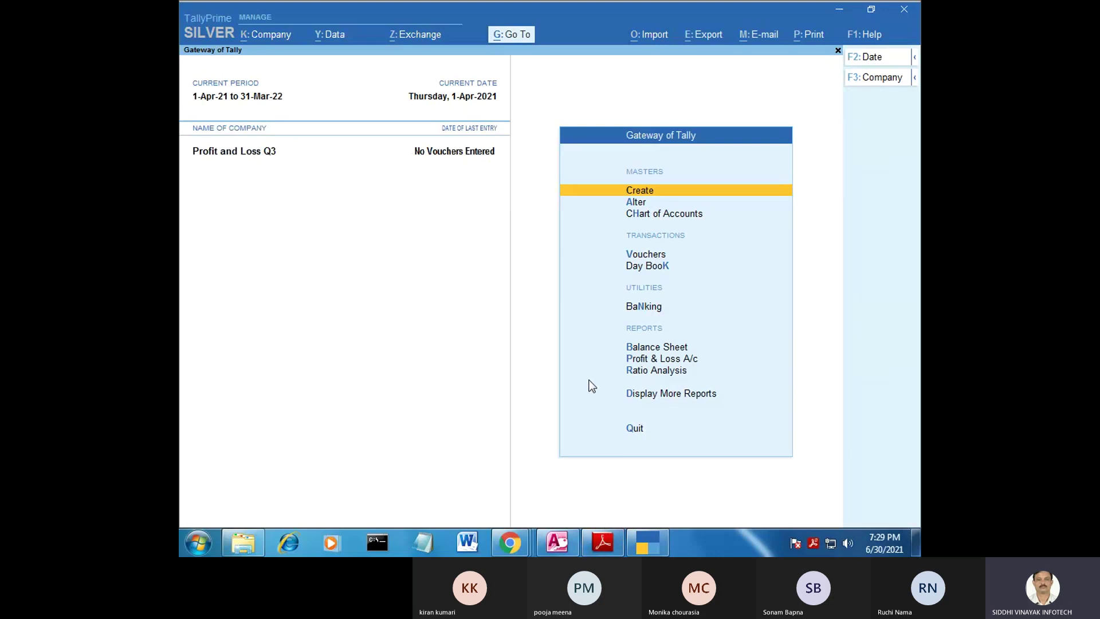
Step: Open the creation form for a new ledger in the Profit and Loss Q3 company
{"action": "key", "text": "Return"}
{"action": "key", "text": "Down"}
{"action": "key", "text": "Return"}
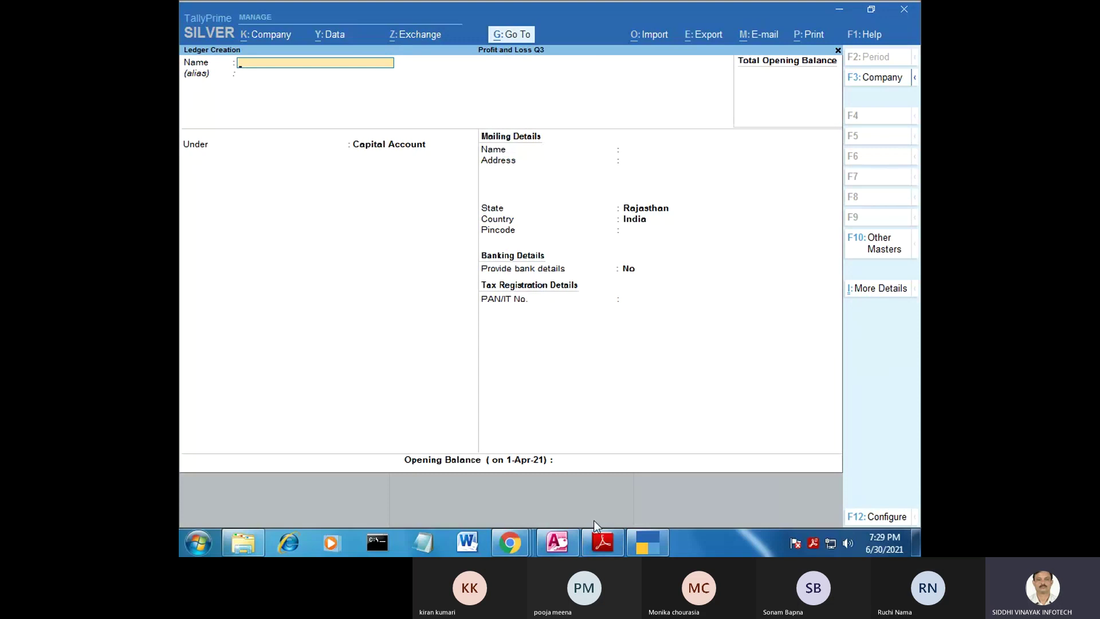
Step: Switch to the Profit And Loss question PDF in Adobe Reader and look up the Machinery debit balance in Q-3
{"action": "left_click", "coordinate": [602, 542]}
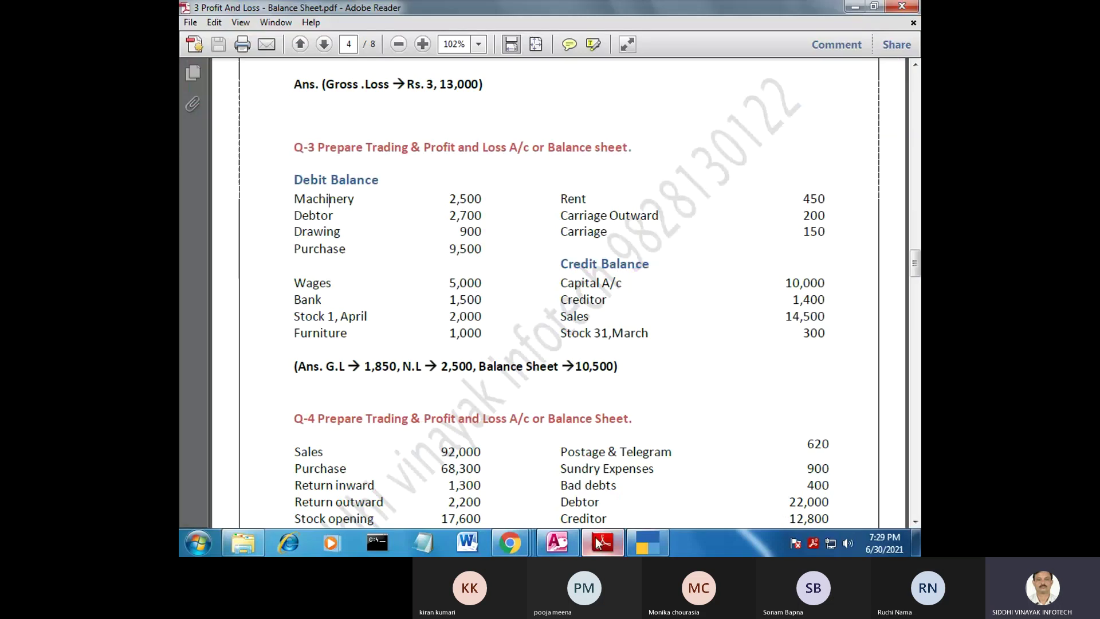
{"action": "double_click", "coordinate": [347, 198]}
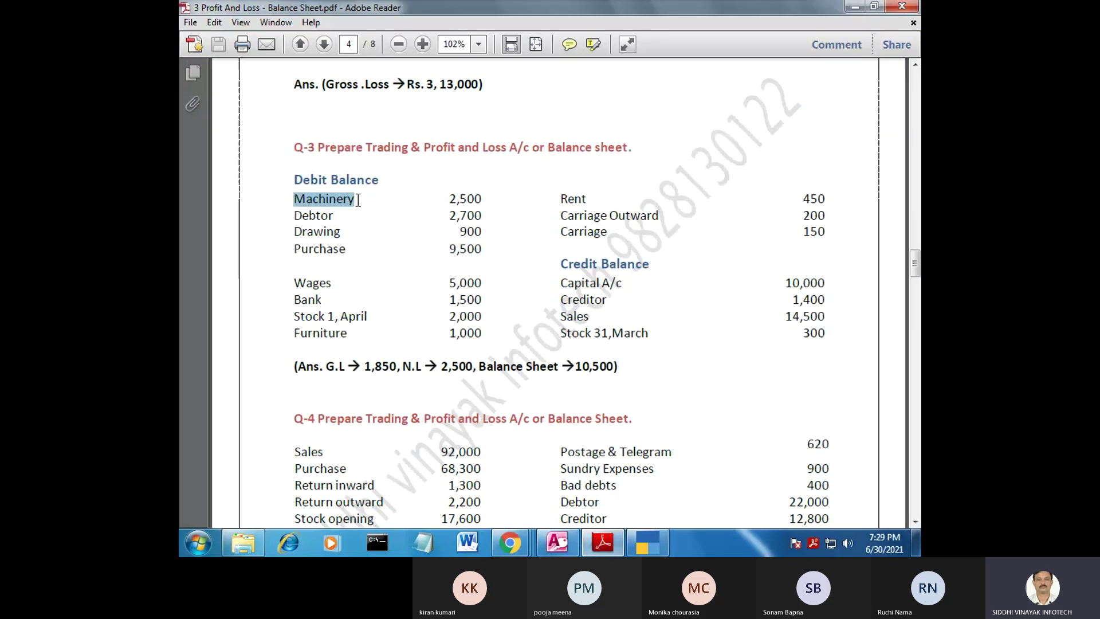
{"action": "left_click", "coordinate": [337, 202]}
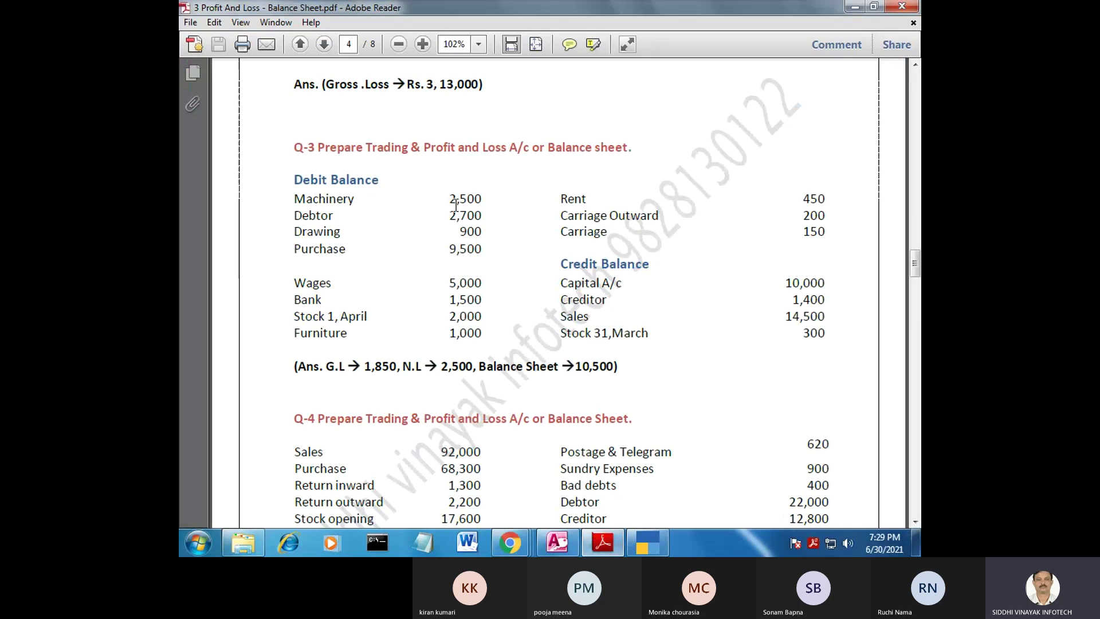
Step: Switch back to TallyPrime and name the new ledger "Machinary" under the Fixed Assets group
{"action": "left_click", "coordinate": [642, 540]}
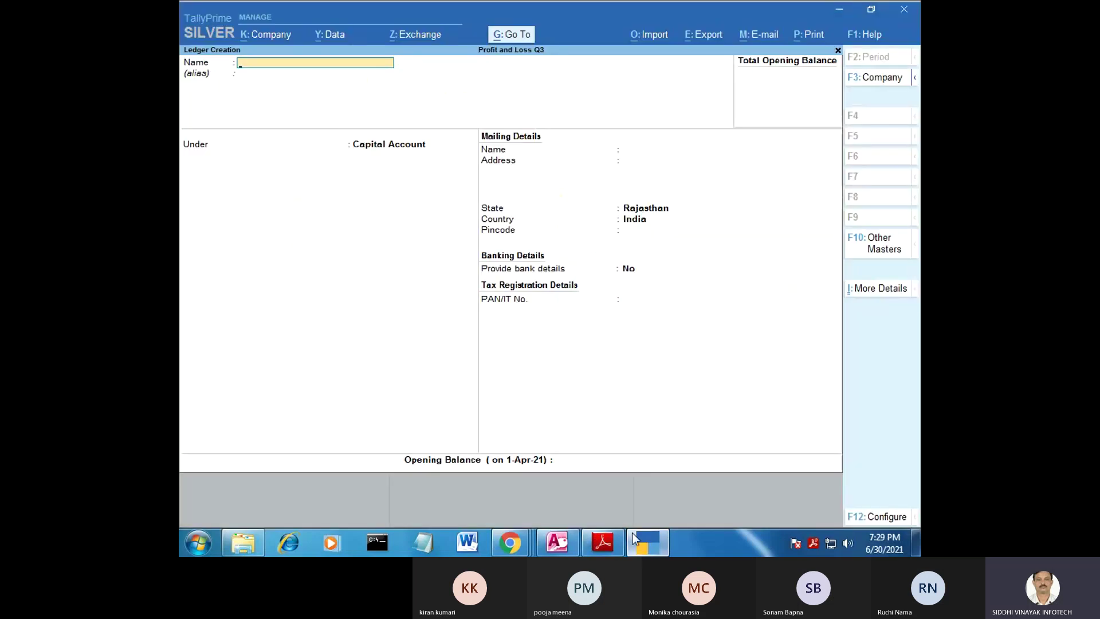
{"action": "type", "text": "Ma"}
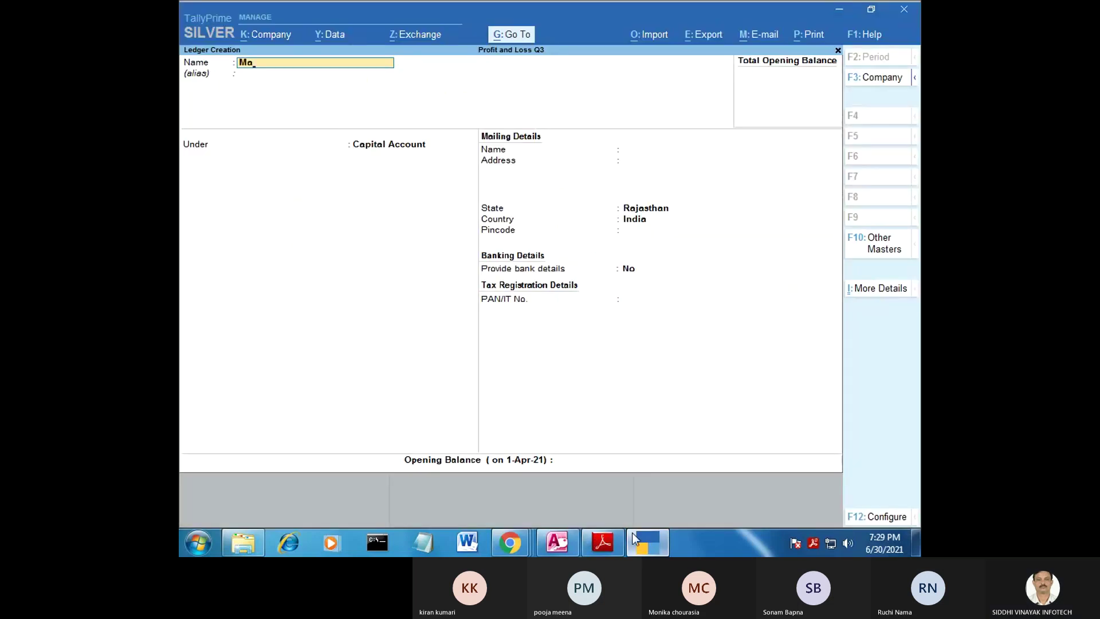
{"action": "type", "text": "chinary"}
{"action": "key", "text": "Return"}
{"action": "key", "text": "Return"}
{"action": "type", "text": "F"}
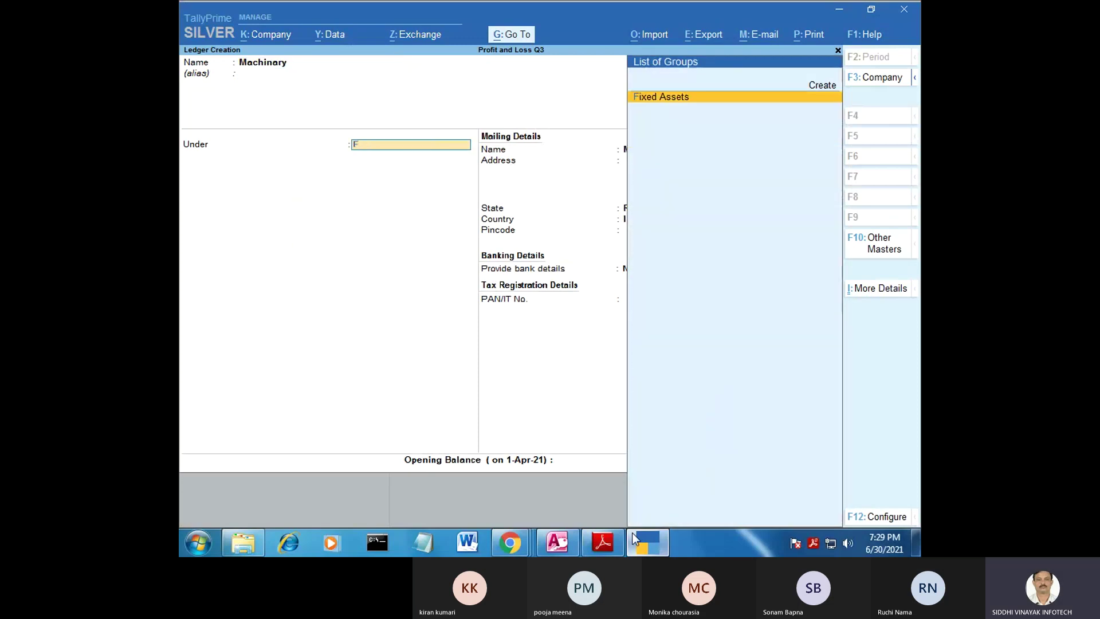
{"action": "key", "text": "Return"}
Step: Leave the Machinary ledger's mailing and bank details at their defaults, enter an opening balance of 2,500 Dr and save it
{"action": "key", "text": "Return"}
{"action": "key", "text": "Return"}
{"action": "key", "text": "Return"}
{"action": "key", "text": "Return"}
{"action": "key", "text": "Return"}
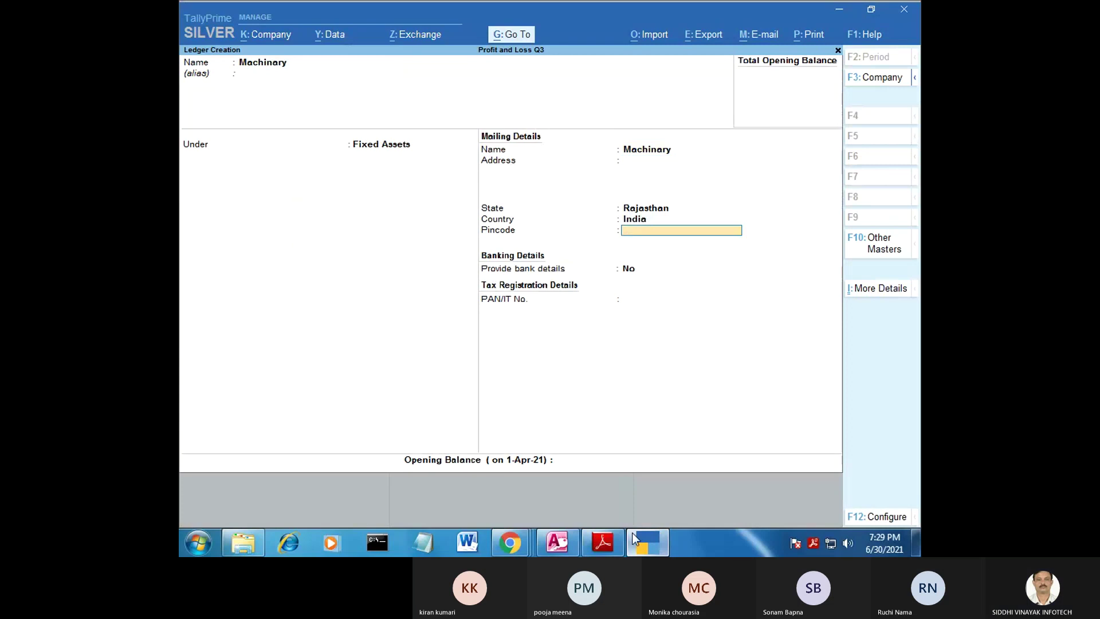
{"action": "key", "text": "Return"}
{"action": "key", "text": "Return"}
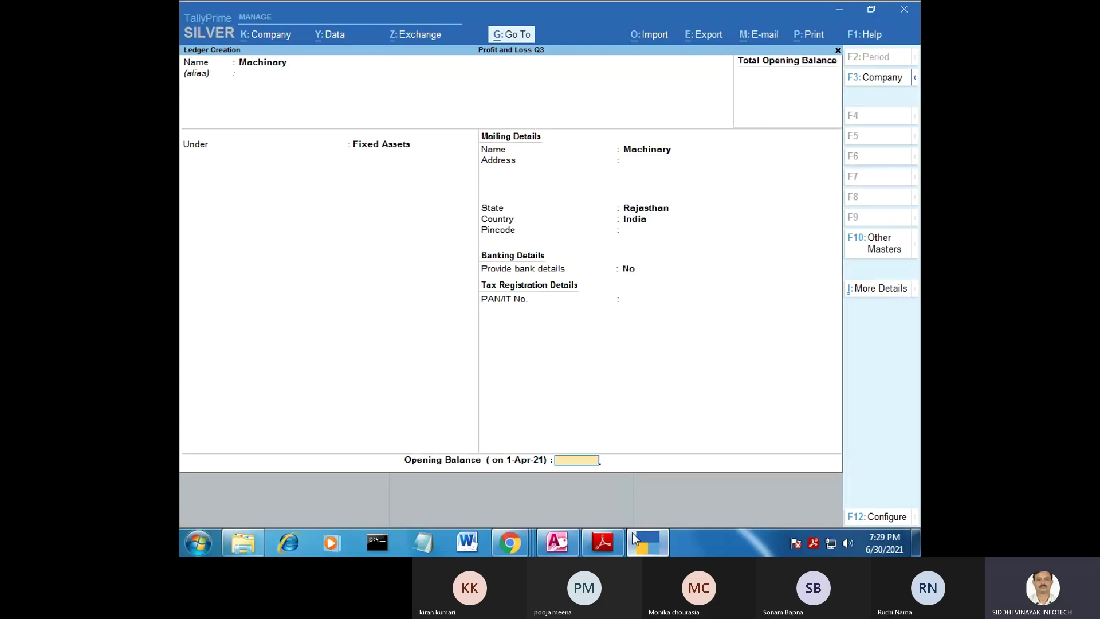
{"action": "type", "text": "2,50"}
{"action": "type", "text": "00"}
{"action": "key", "text": "Return"}
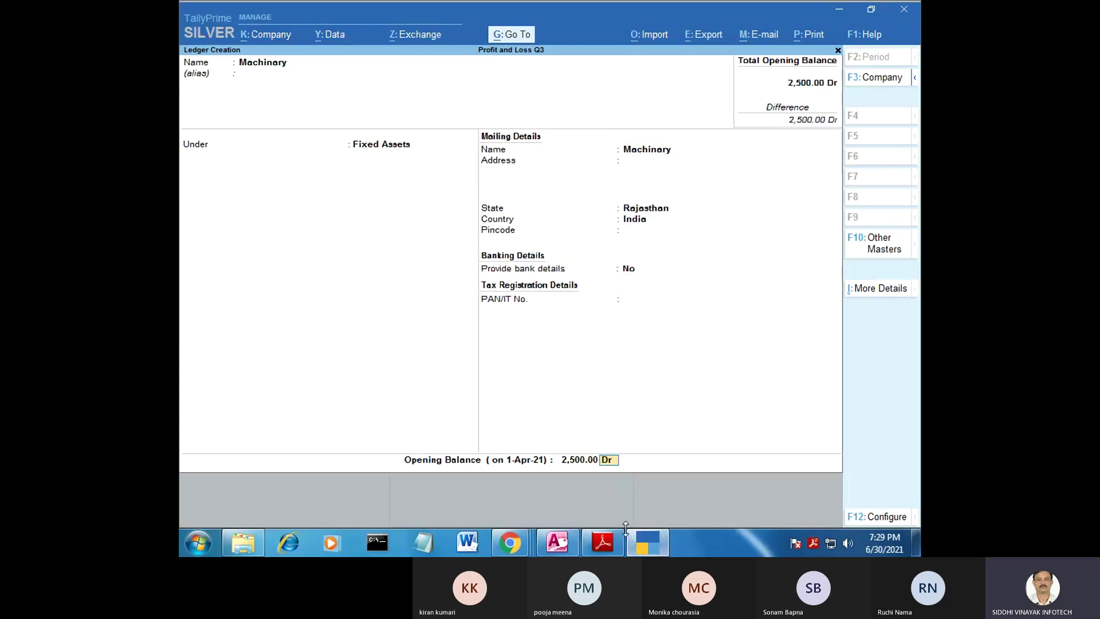
{"action": "key", "text": "Return"}
{"action": "key", "text": "Return"}
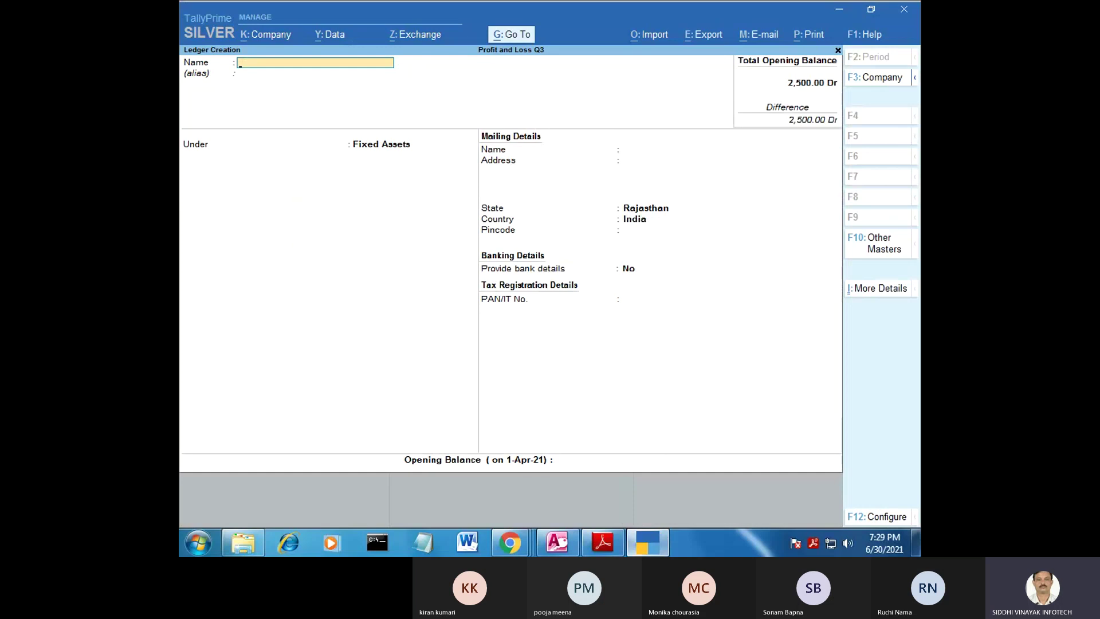
Step: Switch to the question PDF in Adobe Reader and look up the Debtor entry in Q-3's debit balances
{"action": "left_click", "coordinate": [649, 544]}
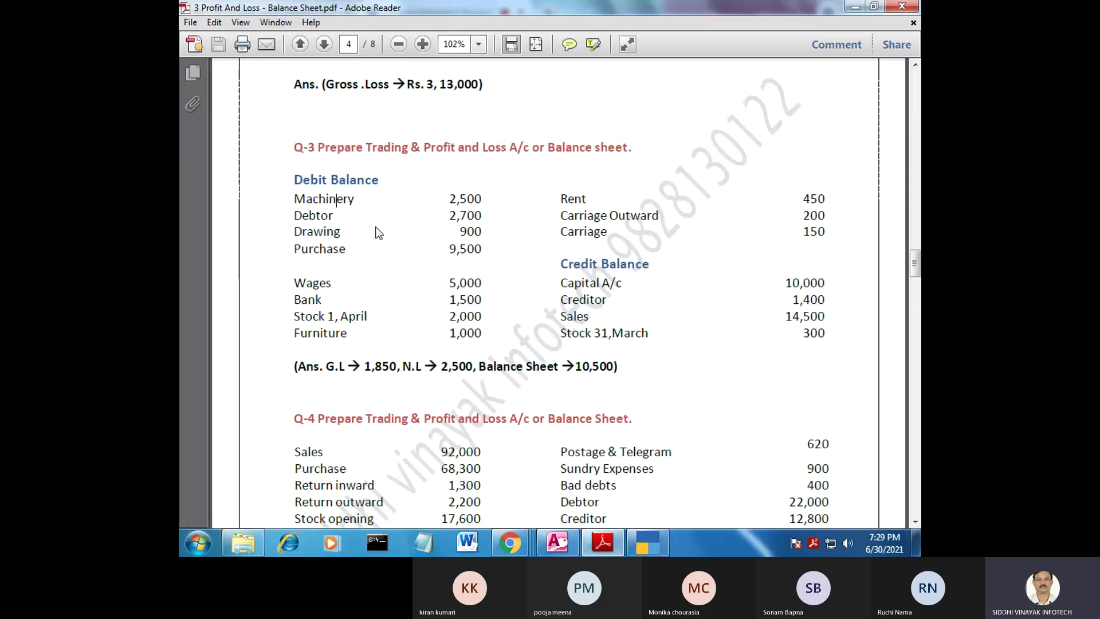
{"action": "left_click_drag", "start_coordinate": [325, 214], "coordinate": [370, 212]}
{"action": "left_click", "coordinate": [370, 212]}
Step: Switch back to TallyPrime and name the next ledger "Debtor" under the Sundry Debtors group
{"action": "left_click", "coordinate": [643, 543]}
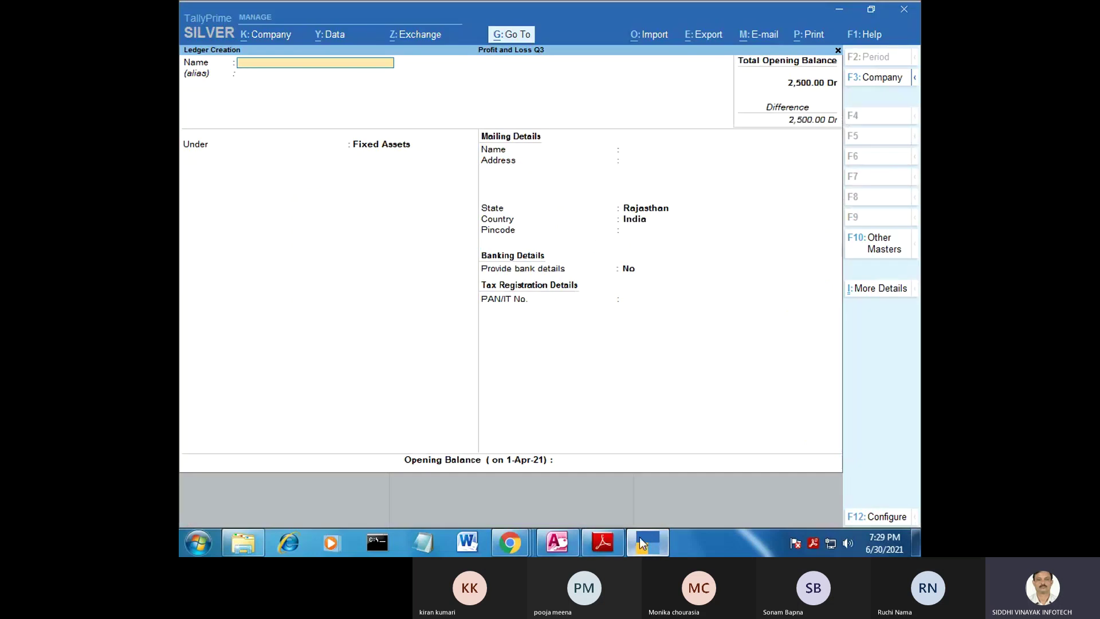
{"action": "type", "text": "Debtor"}
{"action": "key", "text": "Return"}
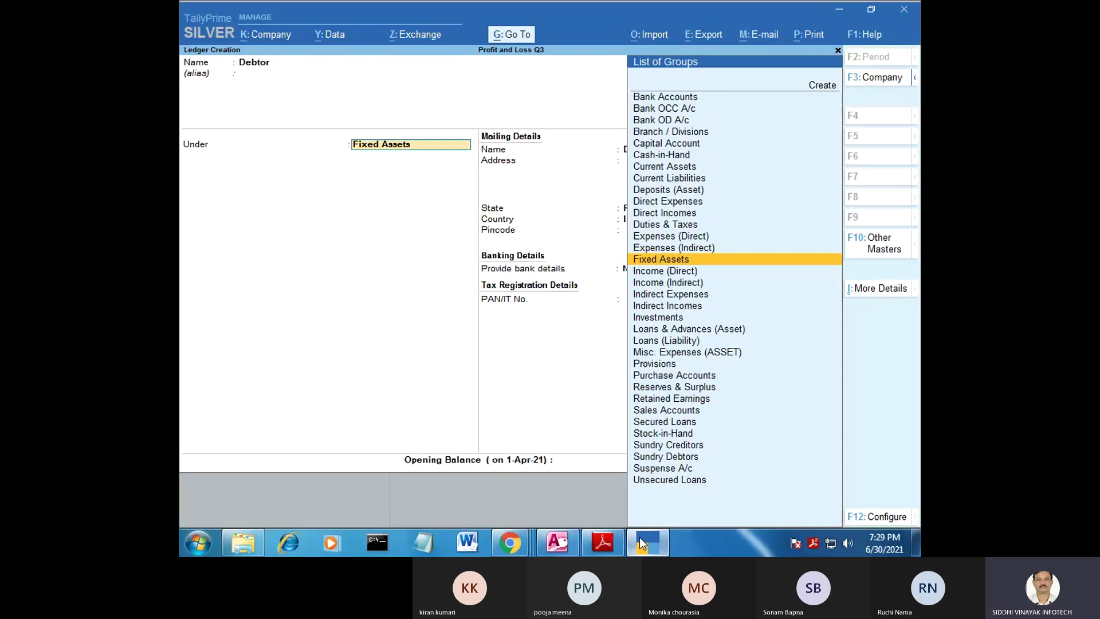
{"action": "type", "text": "S"}
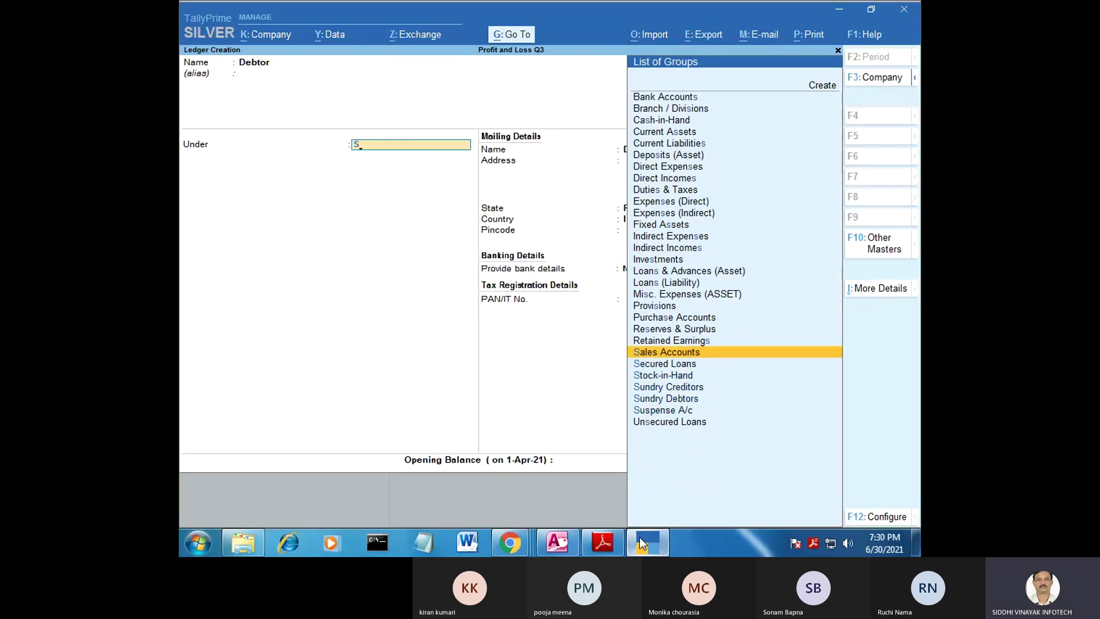
{"action": "key", "text": "Down"}
{"action": "key", "text": "Down"}
{"action": "key", "text": "Down"}
{"action": "key", "text": "Down"}
{"action": "key", "text": "Return"}
Step: Confirm Sundry Debtors as the Debtor ledger's group and keep its bill-by-bill, mailing, bank and tax details at their defaults
{"action": "key", "text": "Return"}
{"action": "key", "text": "Return"}
{"action": "key", "text": "Return"}
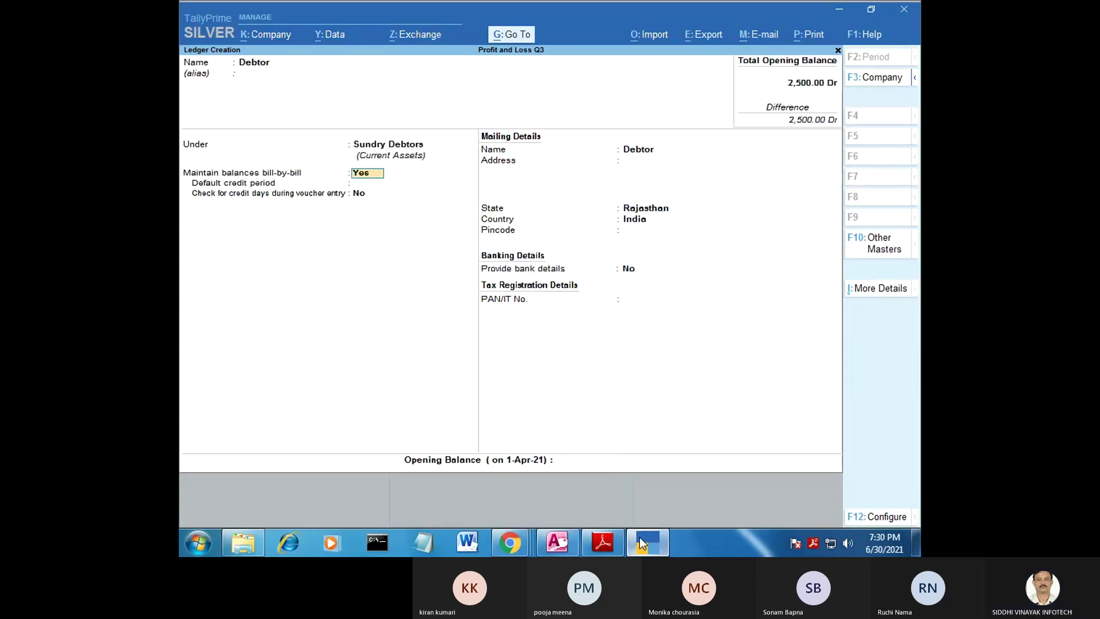
{"action": "key", "text": "Return"}
{"action": "key", "text": "Return"}
{"action": "key", "text": "Return"}
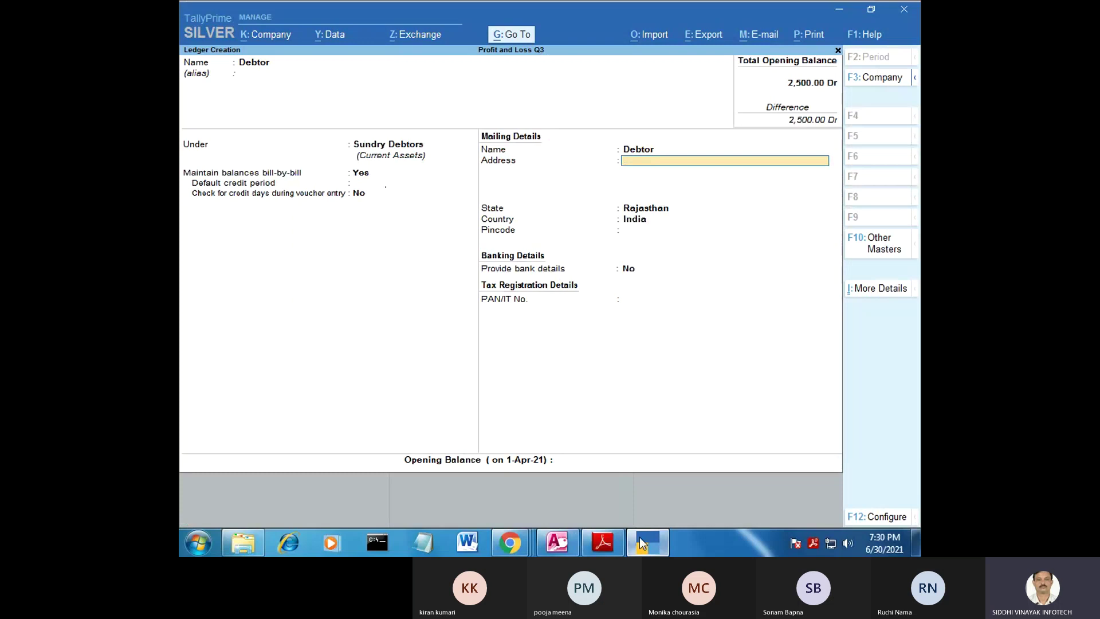
{"action": "key", "text": "Return"}
{"action": "key", "text": "Return"}
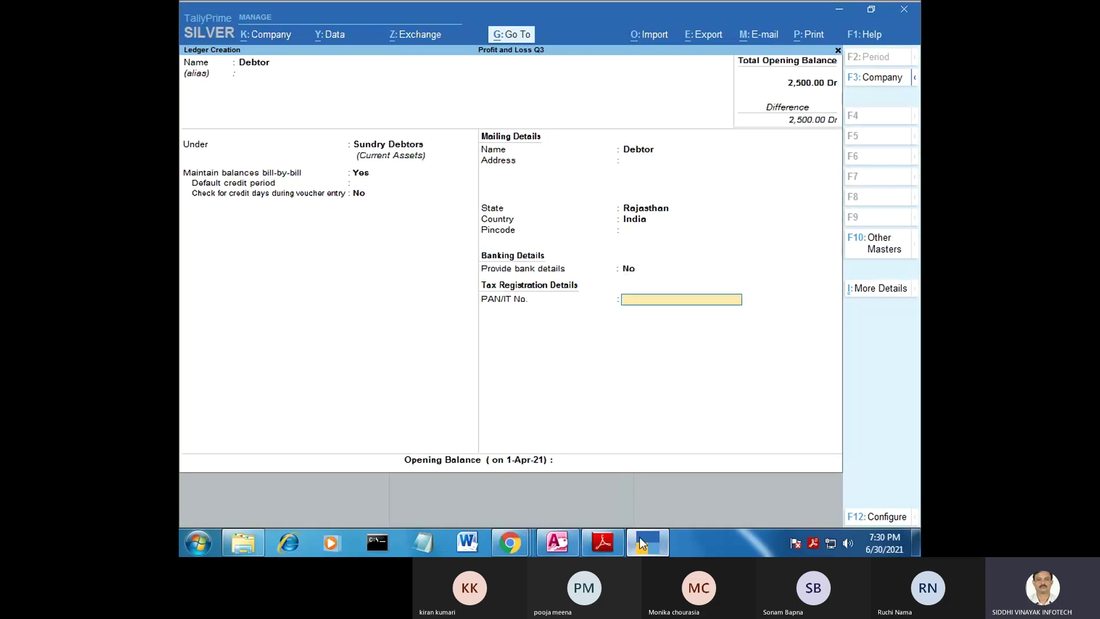
Step: Enter an opening balance of 2,700 Dr for Debtor, leave the bill-wise breakup on account and save the ledger
{"action": "type", "text": "2700"}
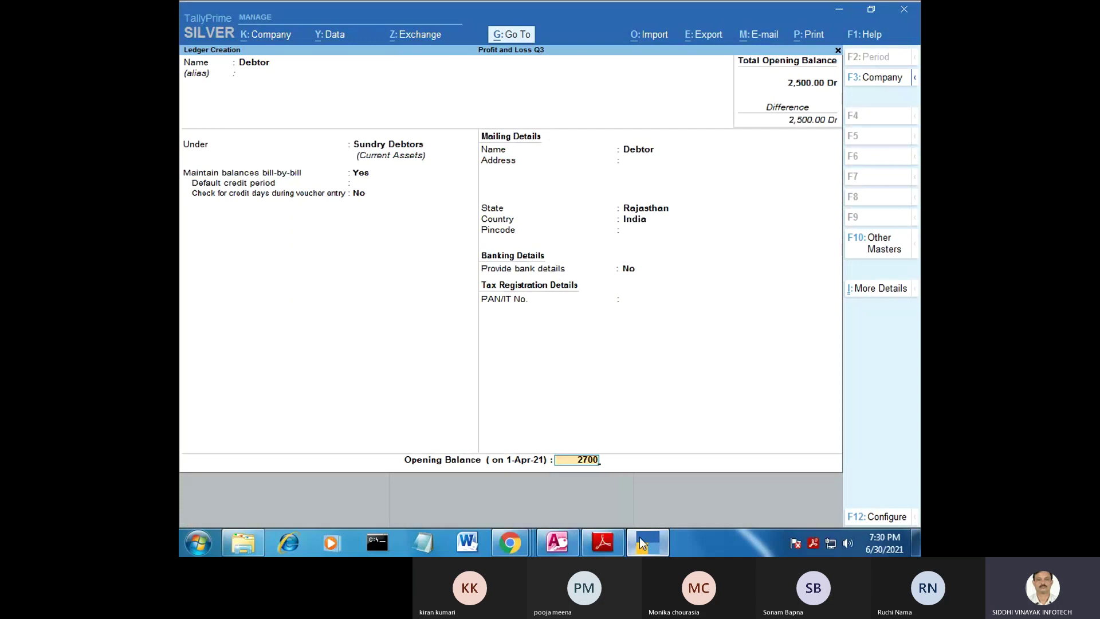
{"action": "key", "text": "Return"}
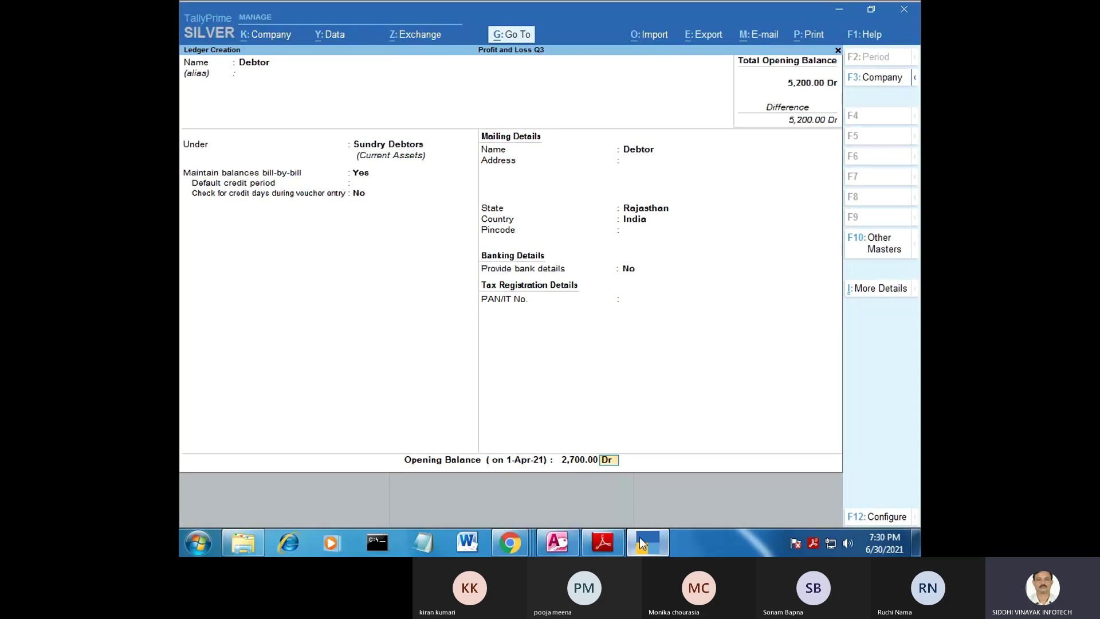
{"action": "key", "text": "Return"}
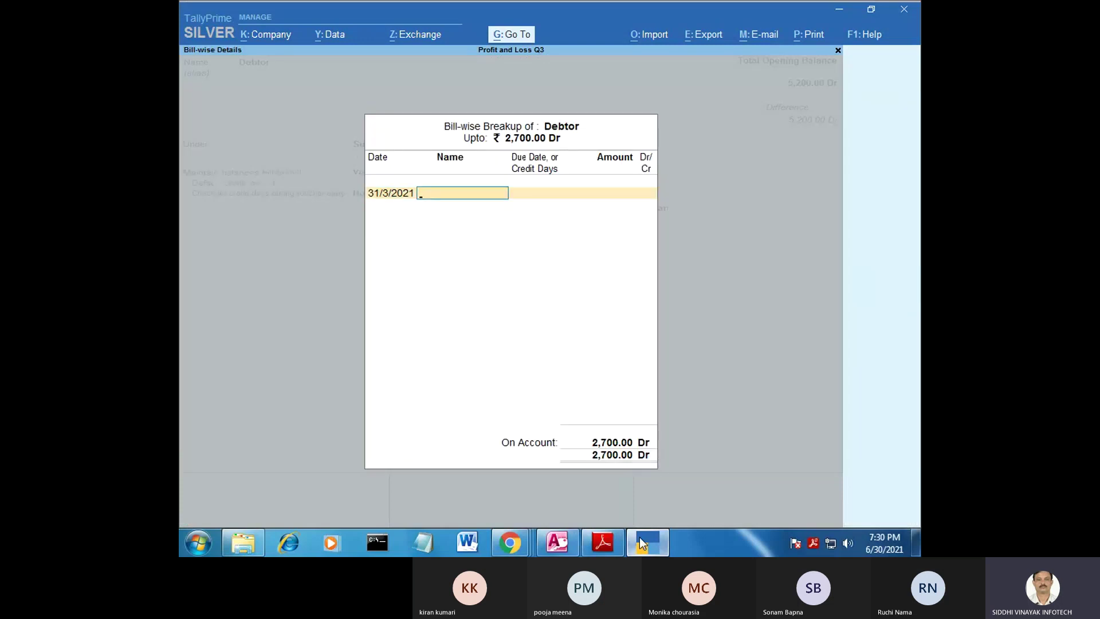
{"action": "key", "text": "Return"}
{"action": "key", "text": "Return"}
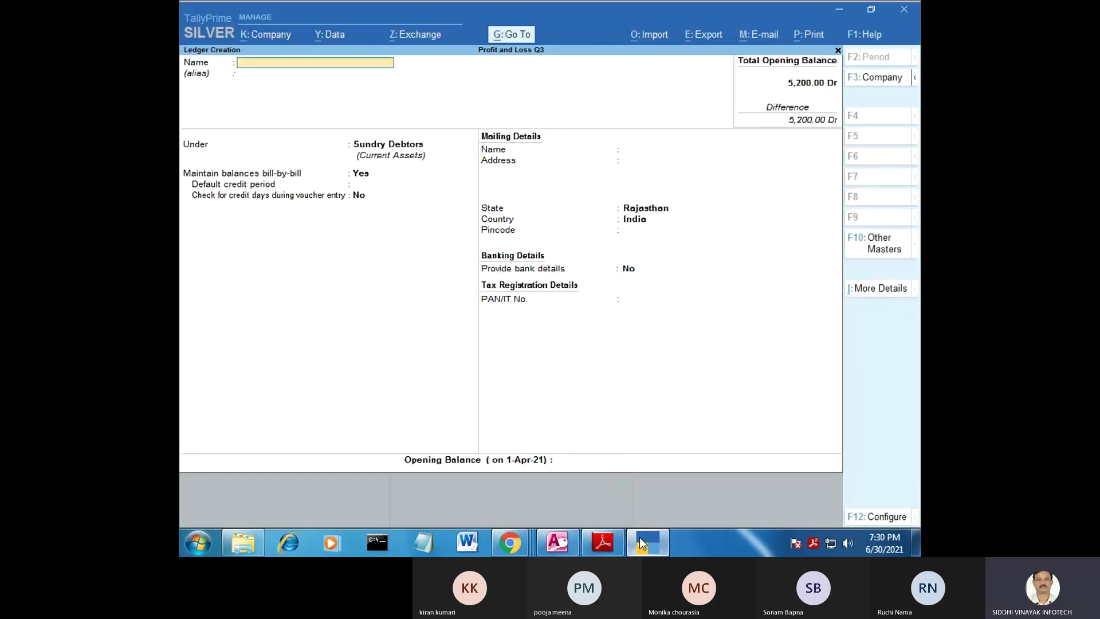
Step: Switch to the question PDF in Adobe Reader and look up the Drawing entry and its amount in Q-3's debit balances
{"action": "left_click", "coordinate": [642, 543]}
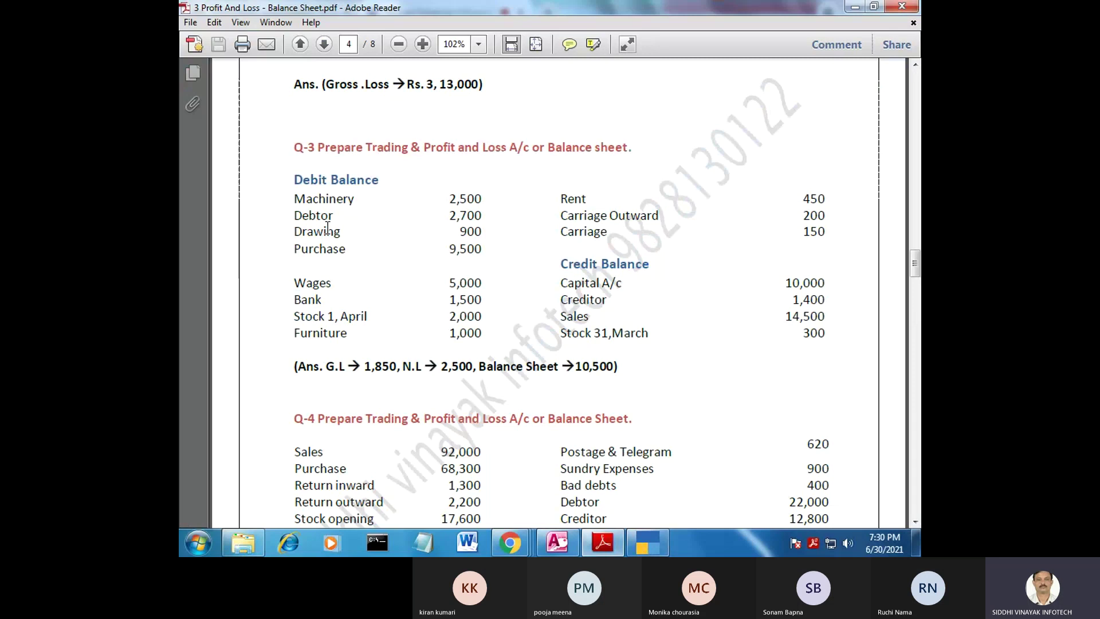
{"action": "left_click_drag", "start_coordinate": [340, 230], "coordinate": [301, 231]}
{"action": "left_click", "coordinate": [338, 247]}
{"action": "left_click_drag", "start_coordinate": [497, 232], "coordinate": [440, 229]}
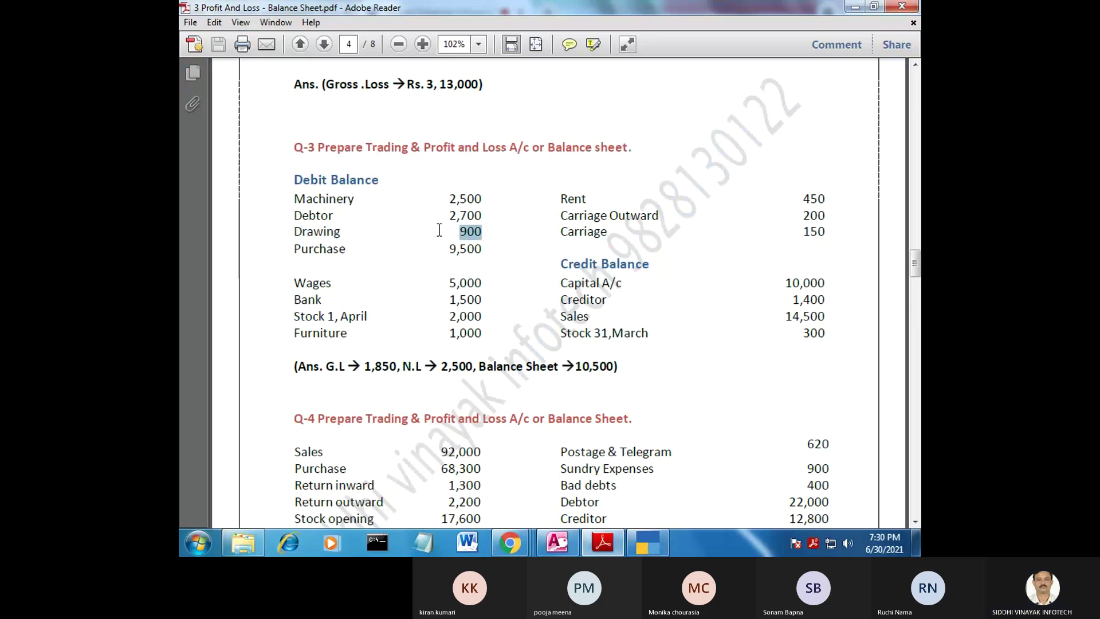
{"action": "left_click", "coordinate": [339, 230]}
{"action": "left_click_drag", "start_coordinate": [338, 230], "coordinate": [294, 231]}
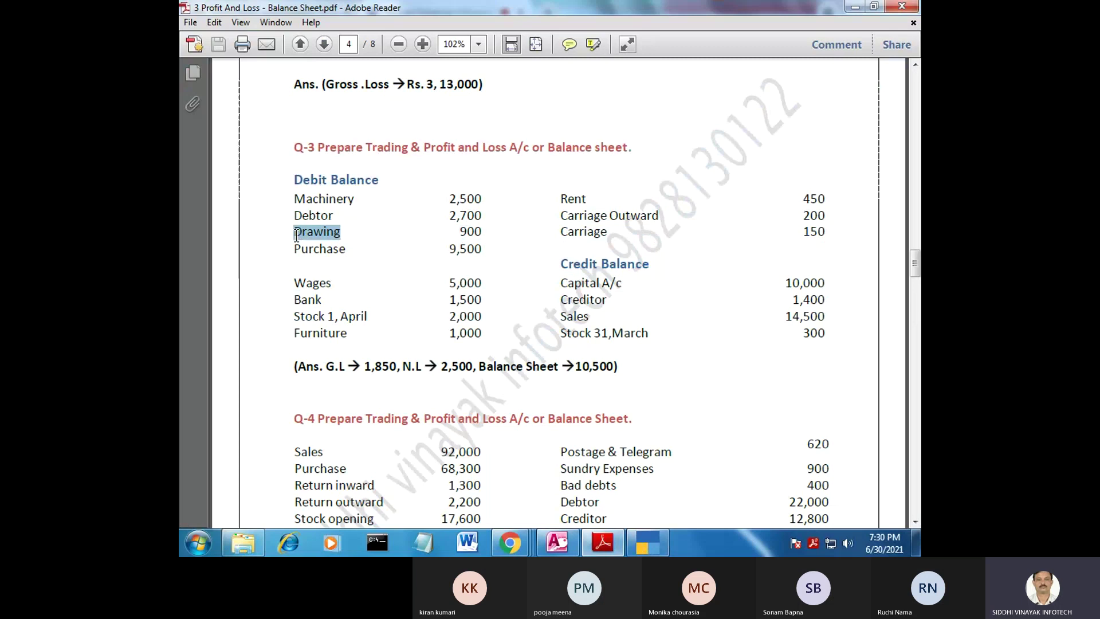
{"action": "left_click", "coordinate": [350, 234]}
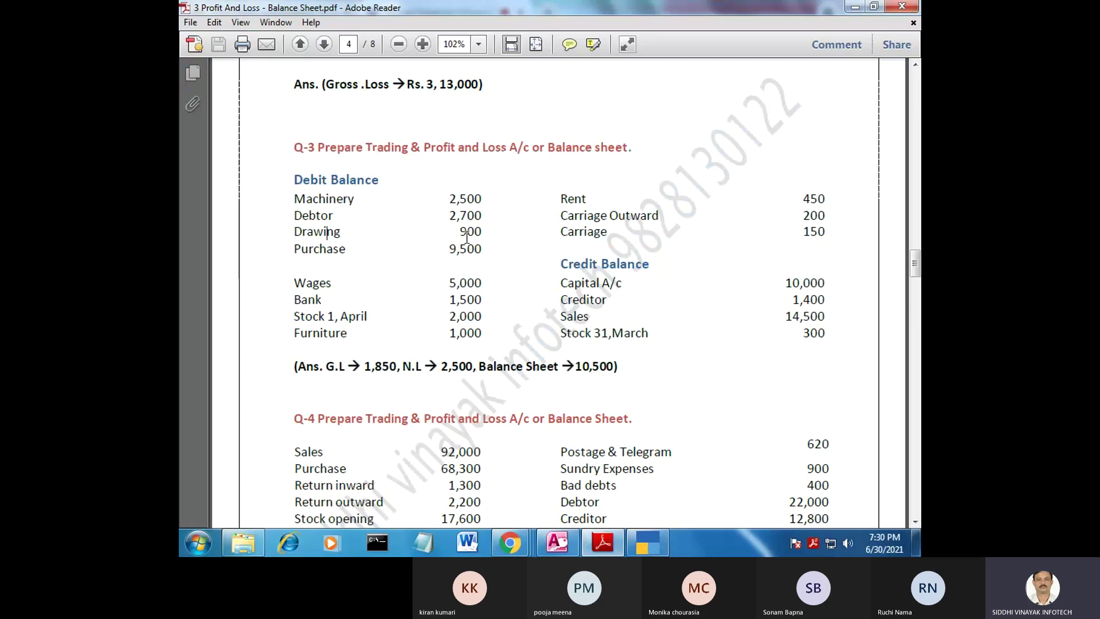
Step: Switch back to TallyPrime and name the next ledger "Drawing" under the Capital Account group
{"action": "left_click", "coordinate": [630, 542]}
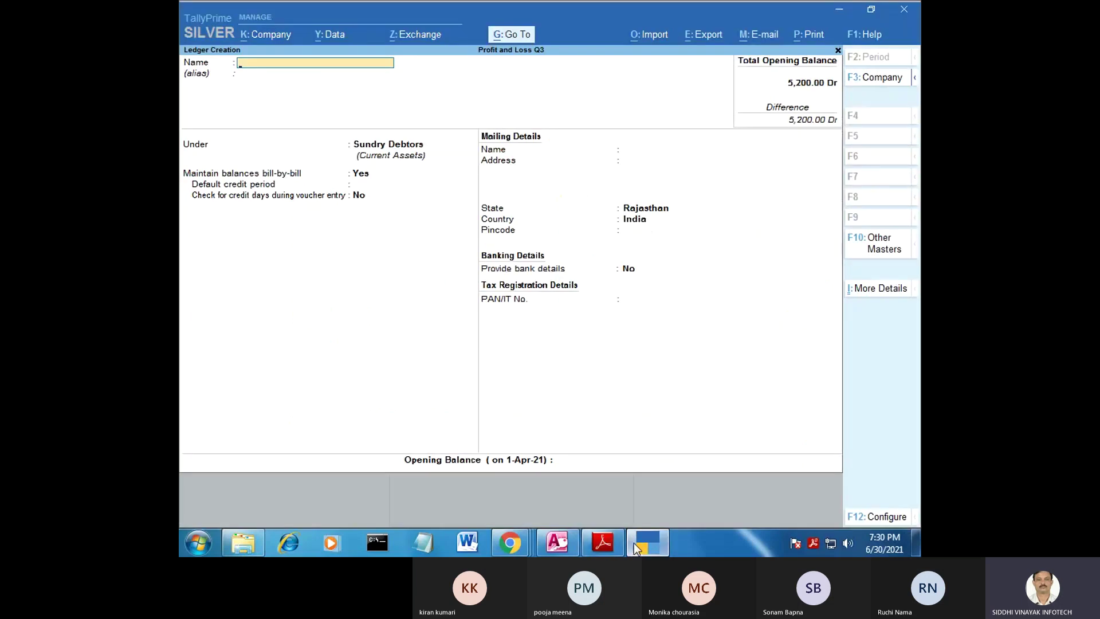
{"action": "type", "text": "Dra"}
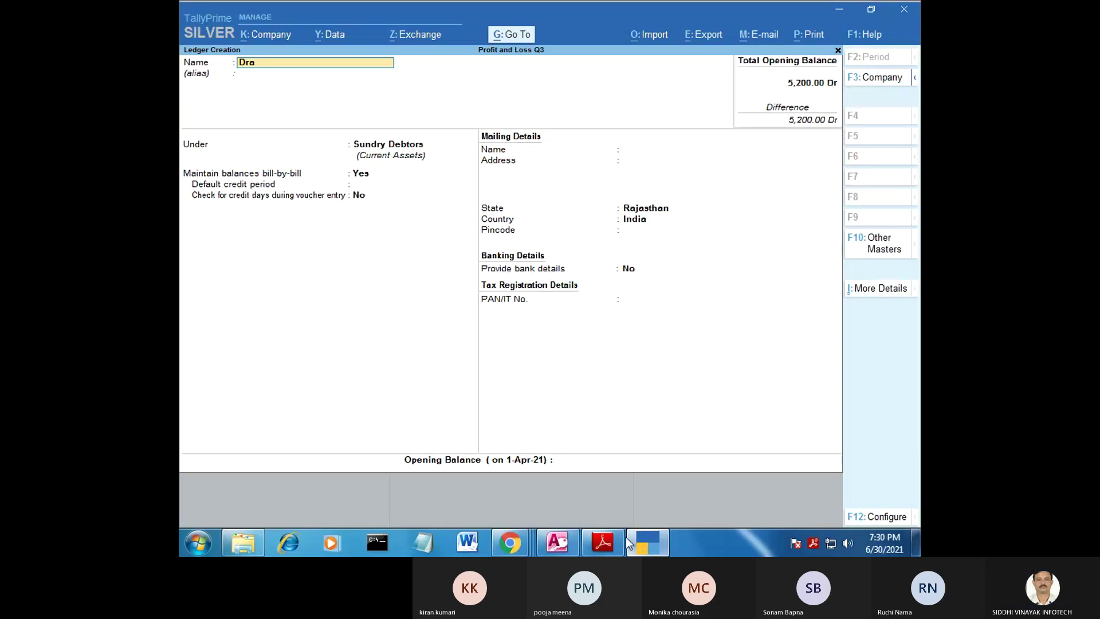
{"action": "type", "text": "wing"}
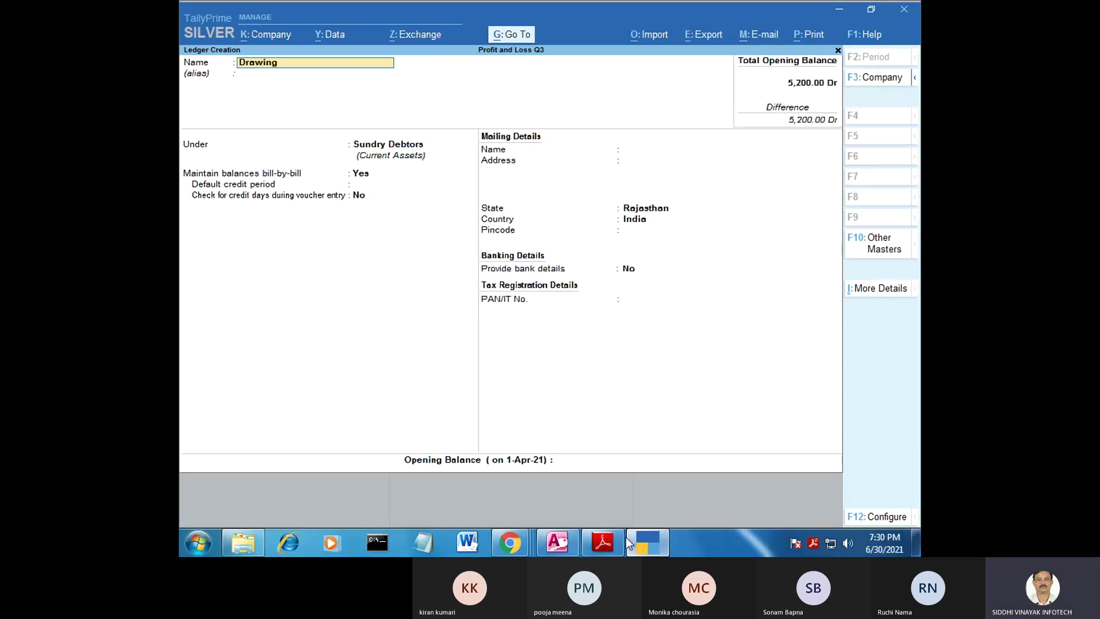
{"action": "key", "text": "Return"}
{"action": "type", "text": "C"}
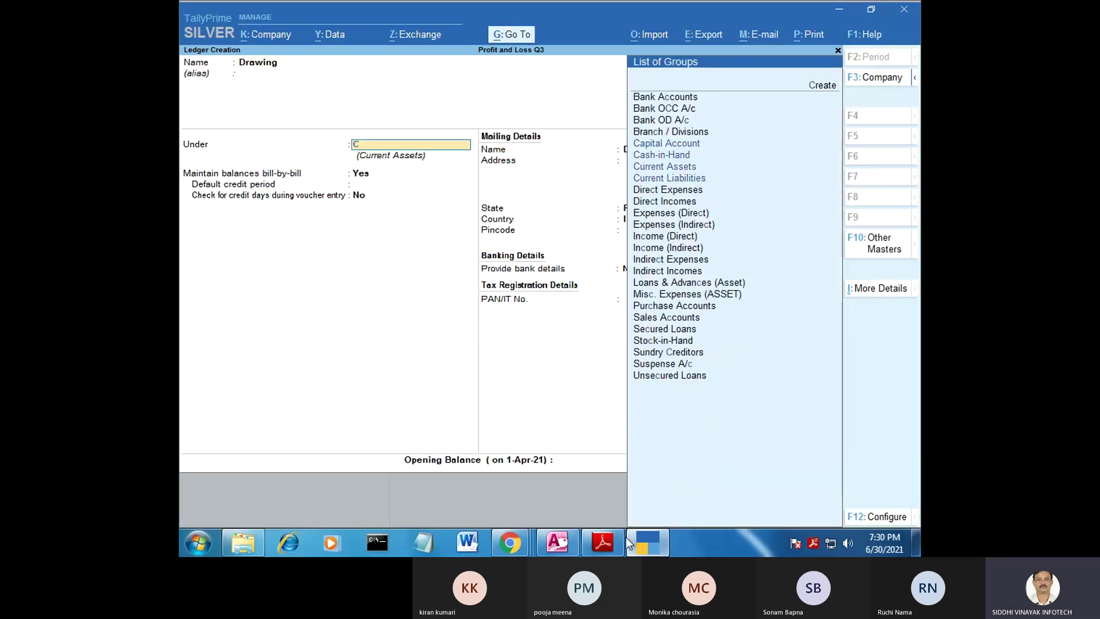
{"action": "key", "text": "Down"}
{"action": "key", "text": "Down"}
{"action": "key", "text": "Down"}
{"action": "key", "text": "Down"}
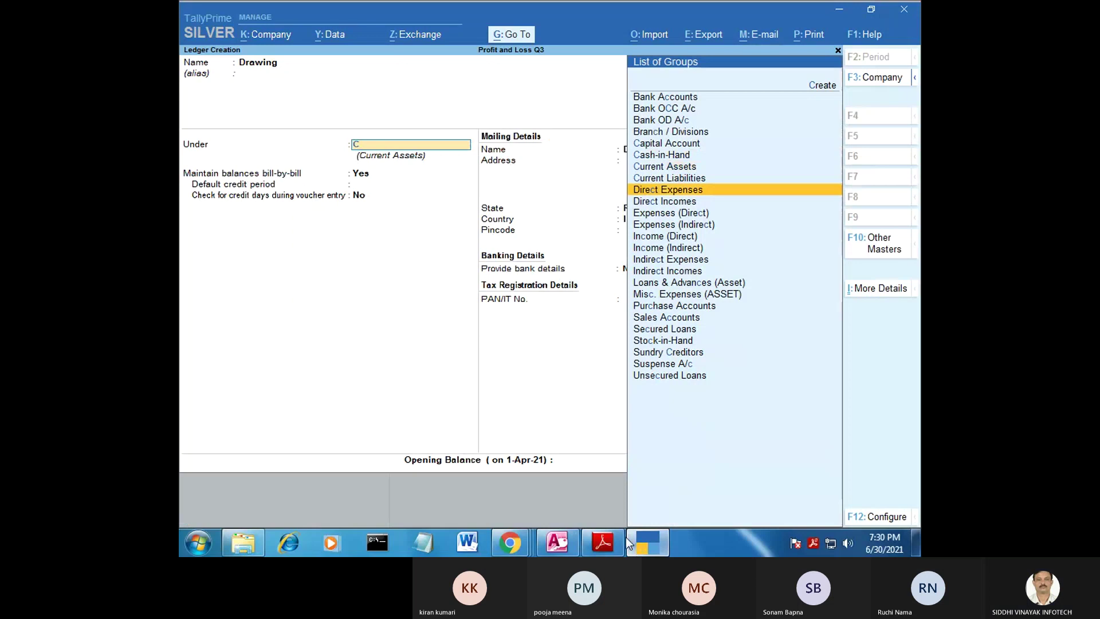
{"action": "key", "text": "Up"}
{"action": "key", "text": "Up"}
{"action": "key", "text": "Up"}
{"action": "key", "text": "Up"}
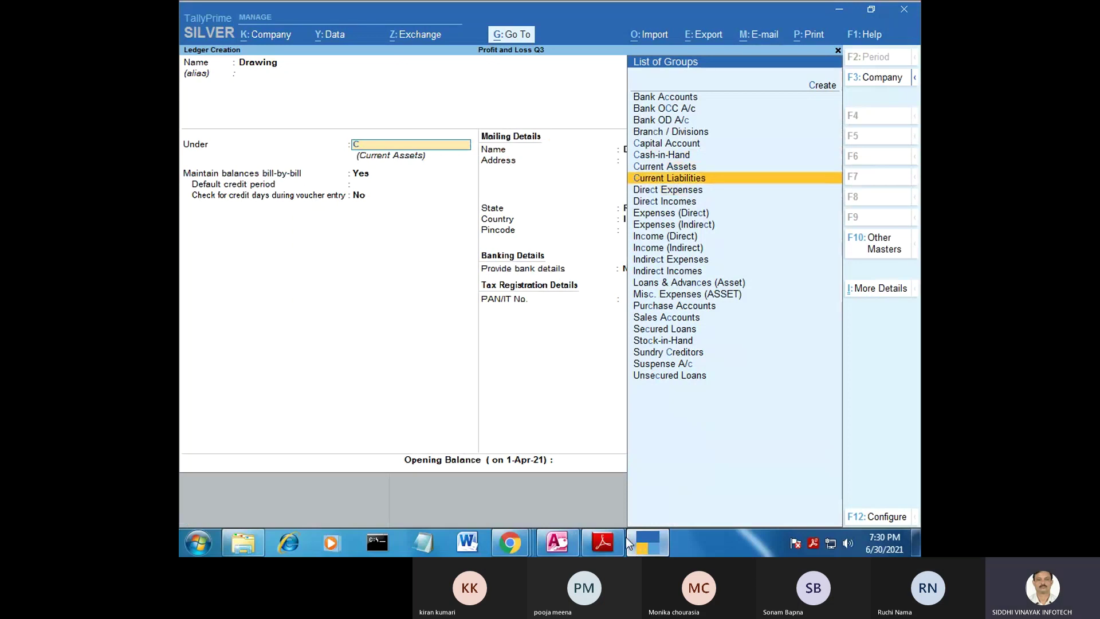
{"action": "key", "text": "Return"}
Step: Leave the Drawing ledger's mailing, bank and tax details at their defaults, set its opening balance to 900 Dr and save it
{"action": "key", "text": "Return"}
{"action": "key", "text": "Return"}
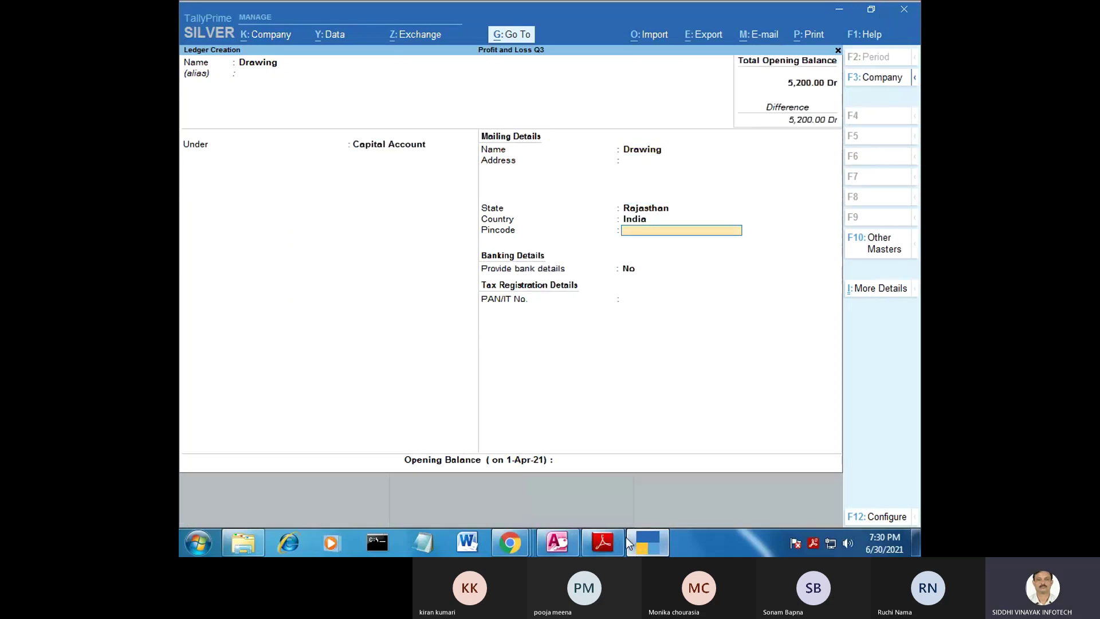
{"action": "key", "text": "Return"}
{"action": "key", "text": "Return"}
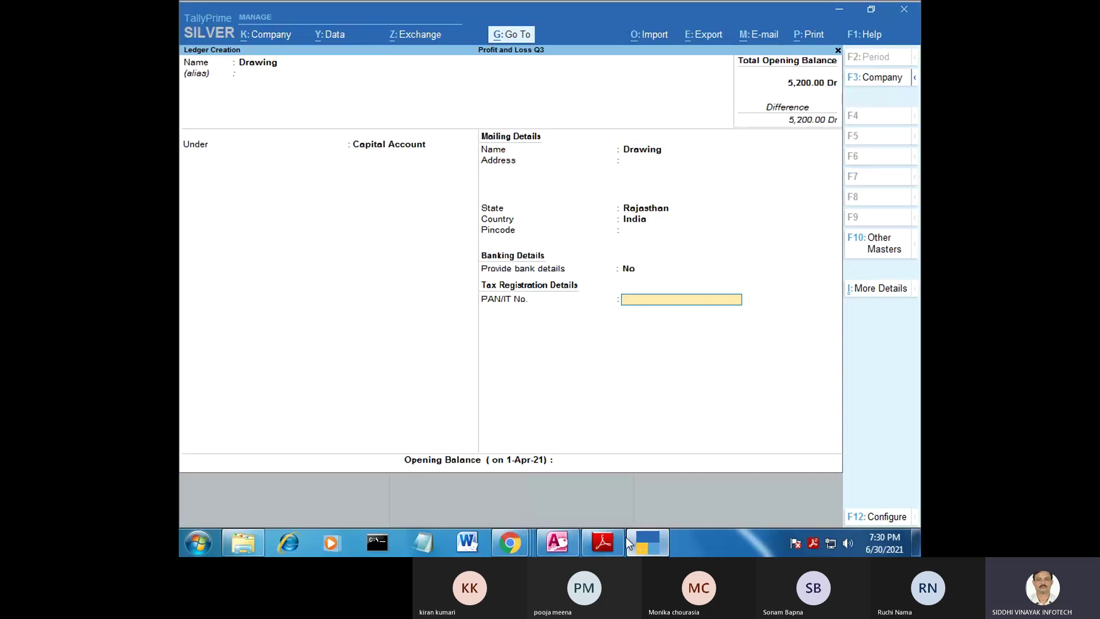
{"action": "key", "text": "Return"}
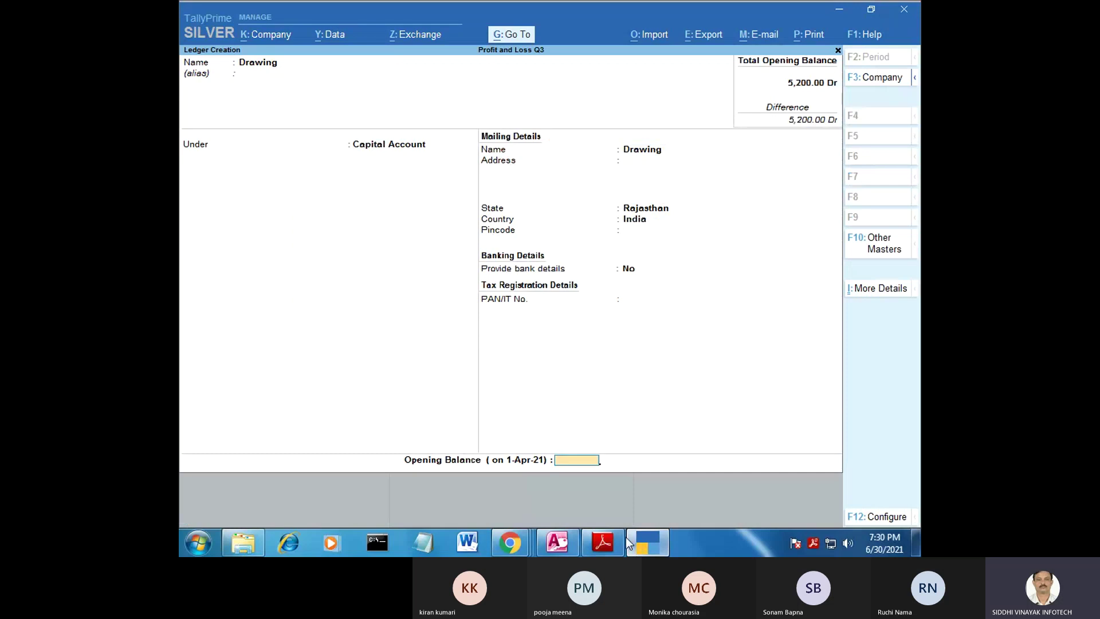
{"action": "mouse_move", "coordinate": [625, 539]}
{"action": "type", "text": "900"}
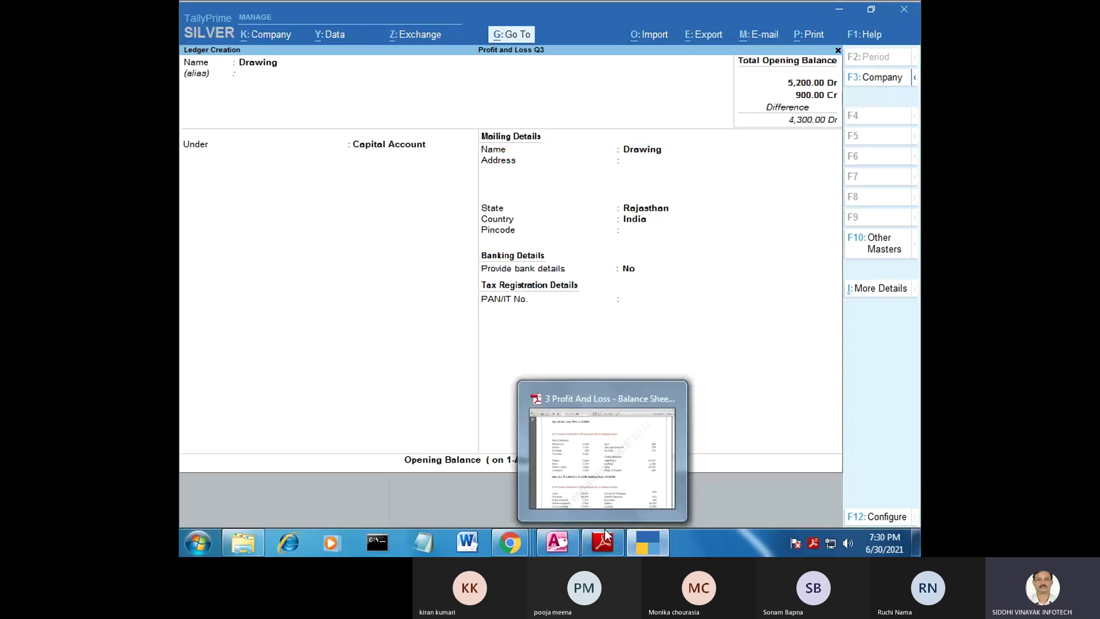
{"action": "key", "text": "Return"}
{"action": "type", "text": "dr"}
{"action": "key", "text": "Return"}
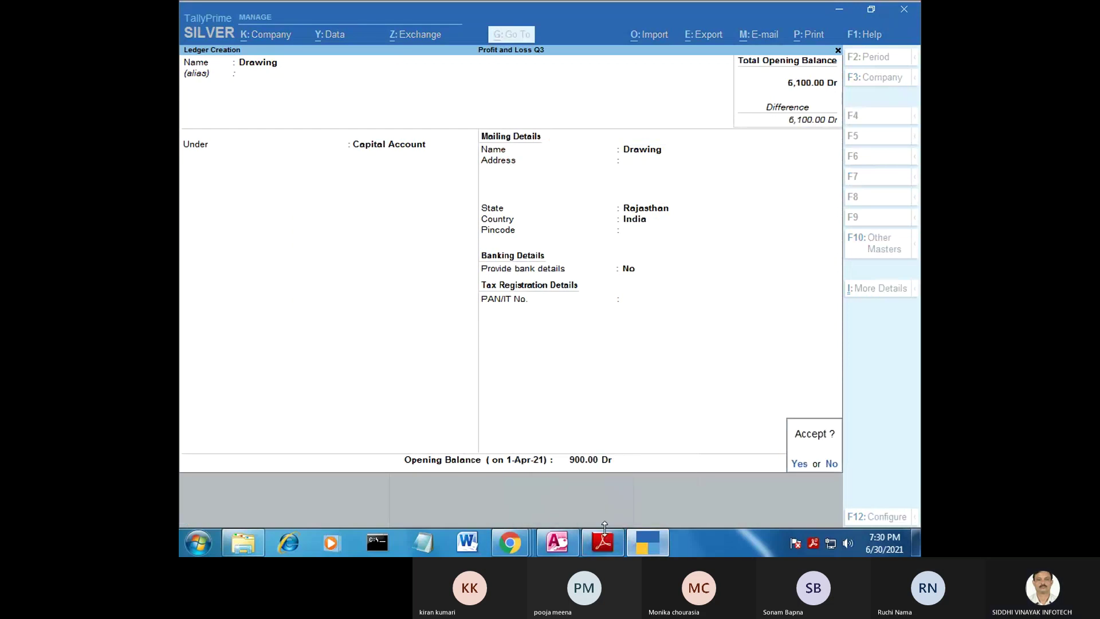
{"action": "key", "text": "Return"}
Step: Switch to the question PDF in Adobe Reader and look up the Purchase entry in Q-3's debit balances
{"action": "mouse_move", "coordinate": [560, 538]}
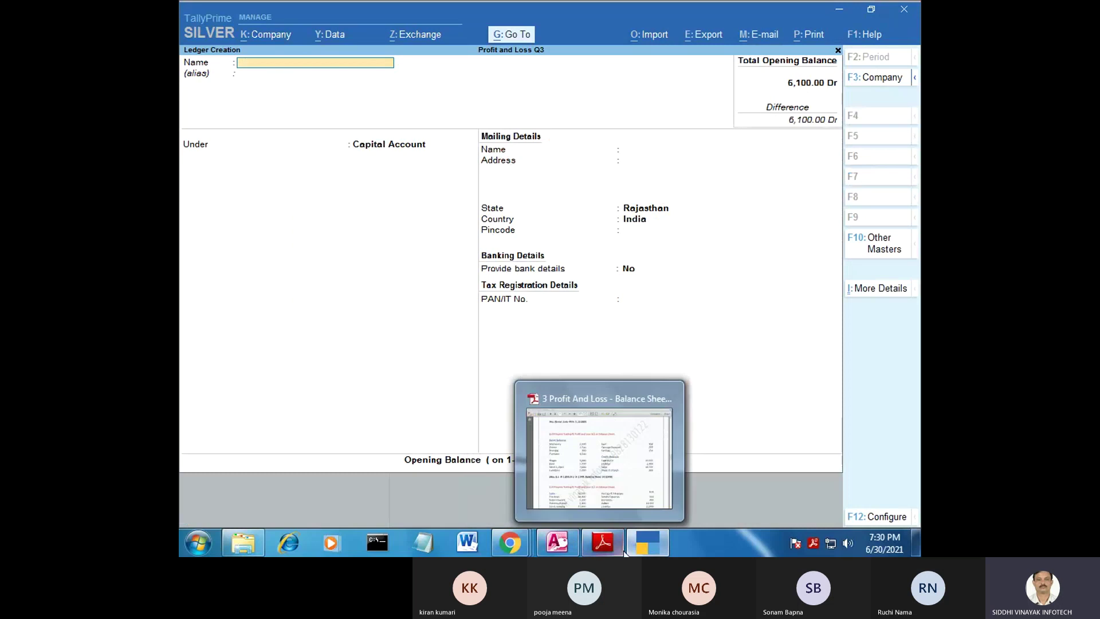
{"action": "left_click", "coordinate": [602, 542]}
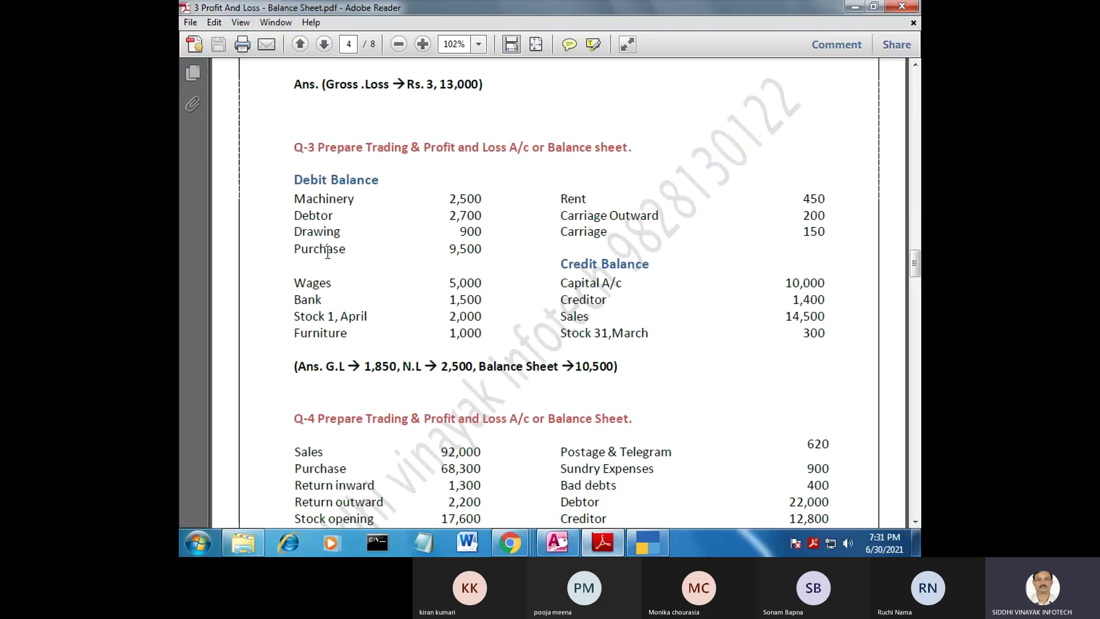
{"action": "left_click_drag", "start_coordinate": [319, 249], "coordinate": [347, 249]}
{"action": "left_click", "coordinate": [386, 248]}
Step: Switch back to TallyPrime and name the next ledger "Purchase" under the Purchase Accounts group
{"action": "left_click", "coordinate": [637, 542]}
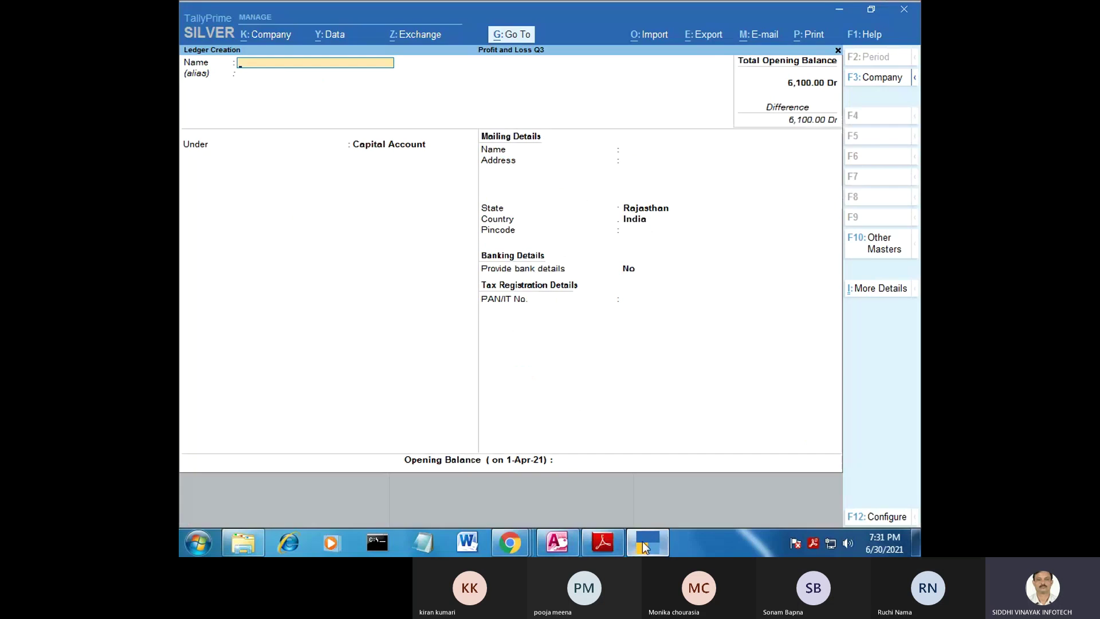
{"action": "type", "text": "Pur"}
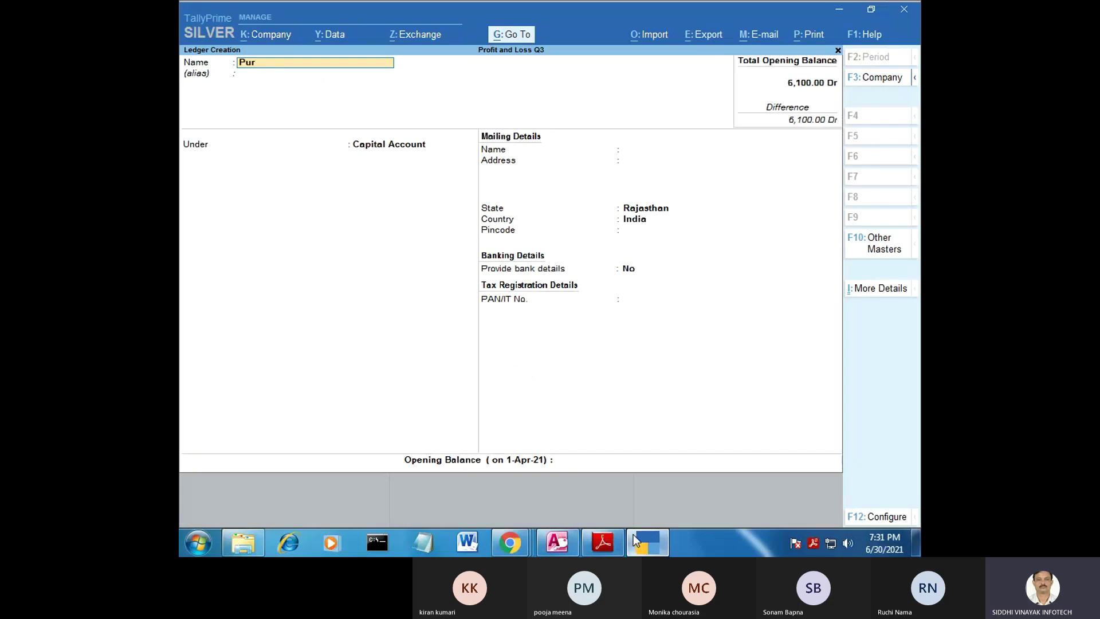
{"action": "type", "text": "chase"}
{"action": "key", "text": "Return"}
{"action": "key", "text": "Return"}
{"action": "type", "text": "P"}
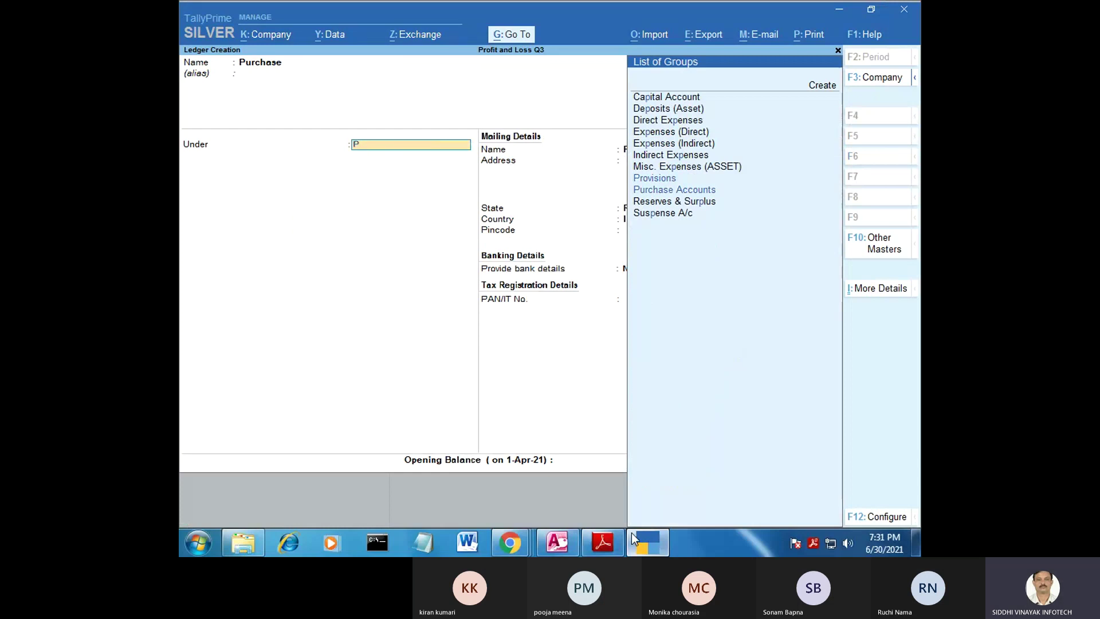
{"action": "key", "text": "Down"}
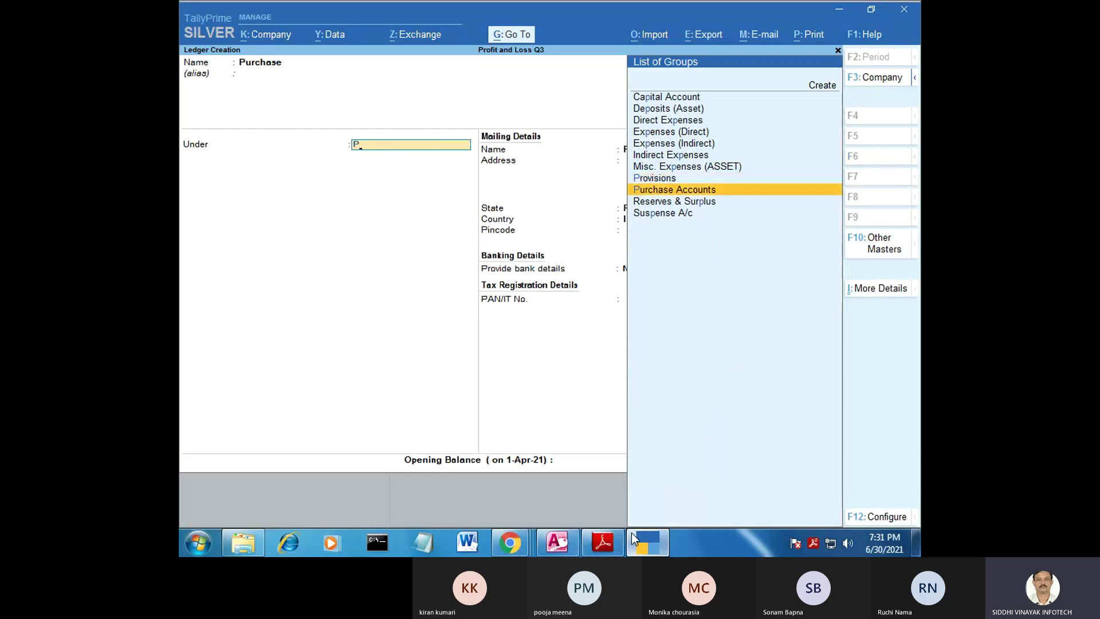
{"action": "key", "text": "Return"}
Step: Keep the Purchase ledger's type as Not Applicable, enter an opening balance of 9,500 Dr and save it
{"action": "key", "text": "Return"}
{"action": "key", "text": "Return"}
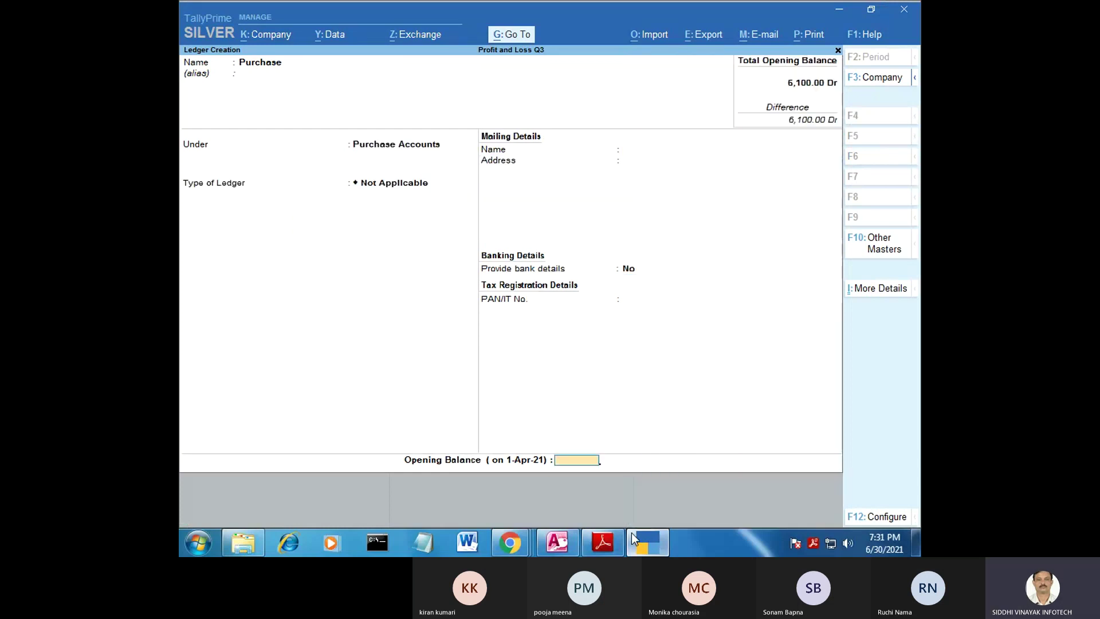
{"action": "type", "text": "9500"}
{"action": "key", "text": "Return"}
{"action": "key", "text": "Return"}
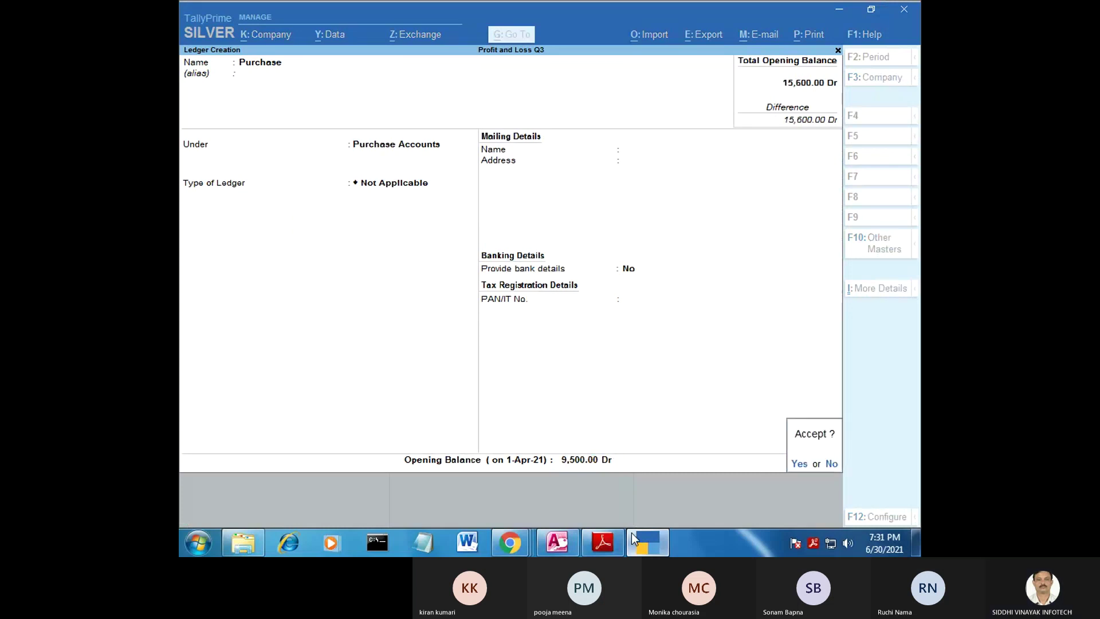
{"action": "key", "text": "Return"}
Step: Switch to the question PDF in Adobe Reader and look up the Wages entry in Q-3's debit balances
{"action": "left_click", "coordinate": [632, 536]}
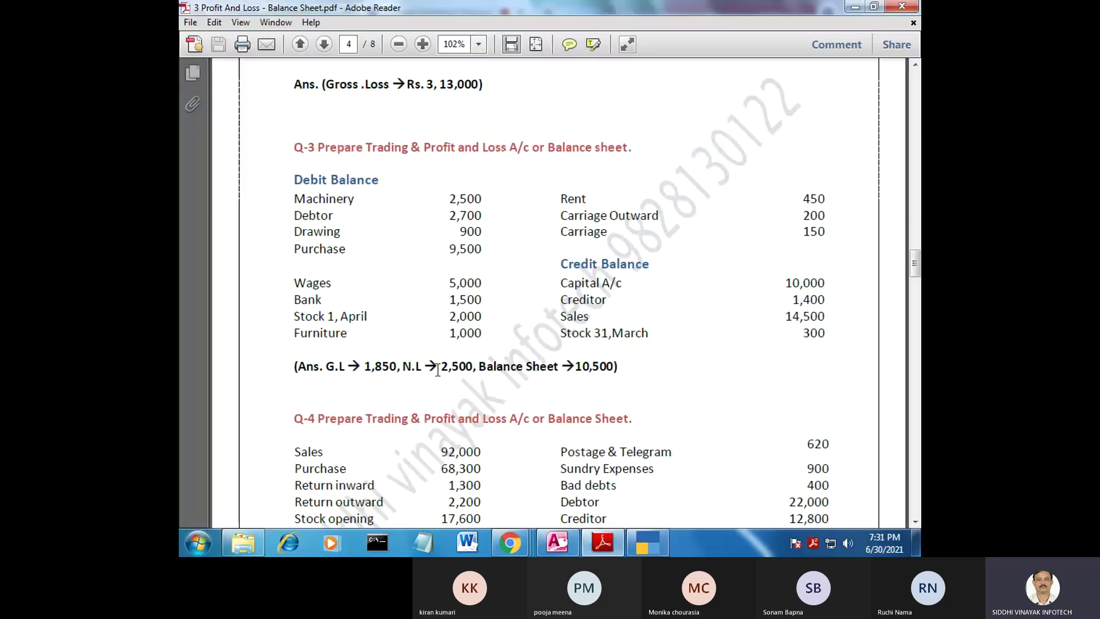
{"action": "left_click_drag", "start_coordinate": [294, 282], "coordinate": [356, 294]}
{"action": "left_click", "coordinate": [330, 294]}
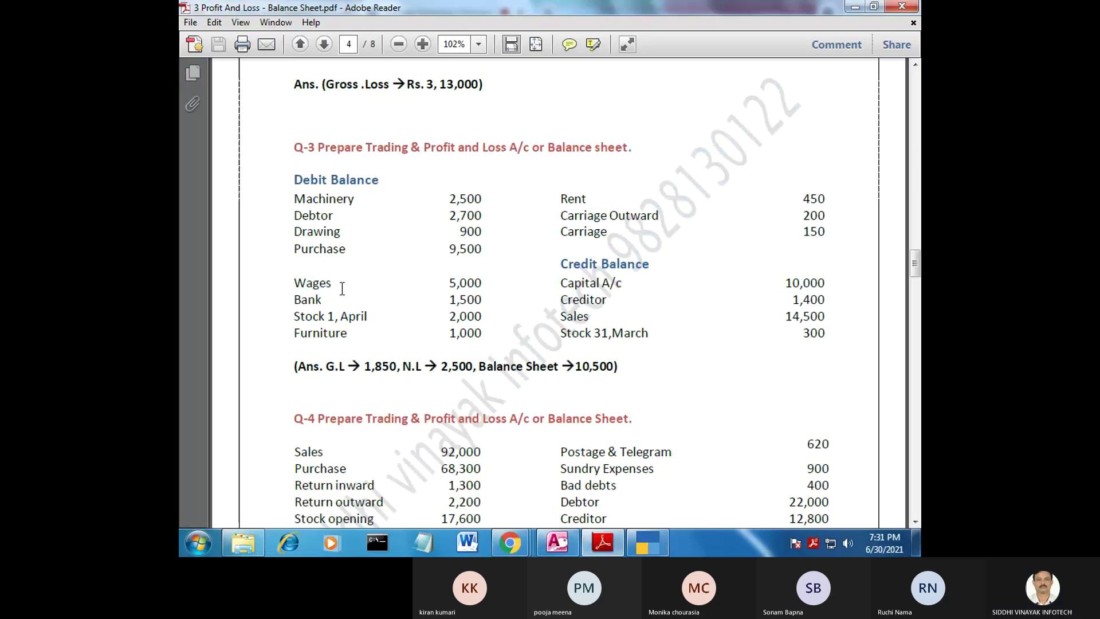
{"action": "left_click_drag", "start_coordinate": [331, 286], "coordinate": [280, 286]}
{"action": "left_click", "coordinate": [298, 288]}
{"action": "left_click", "coordinate": [342, 285]}
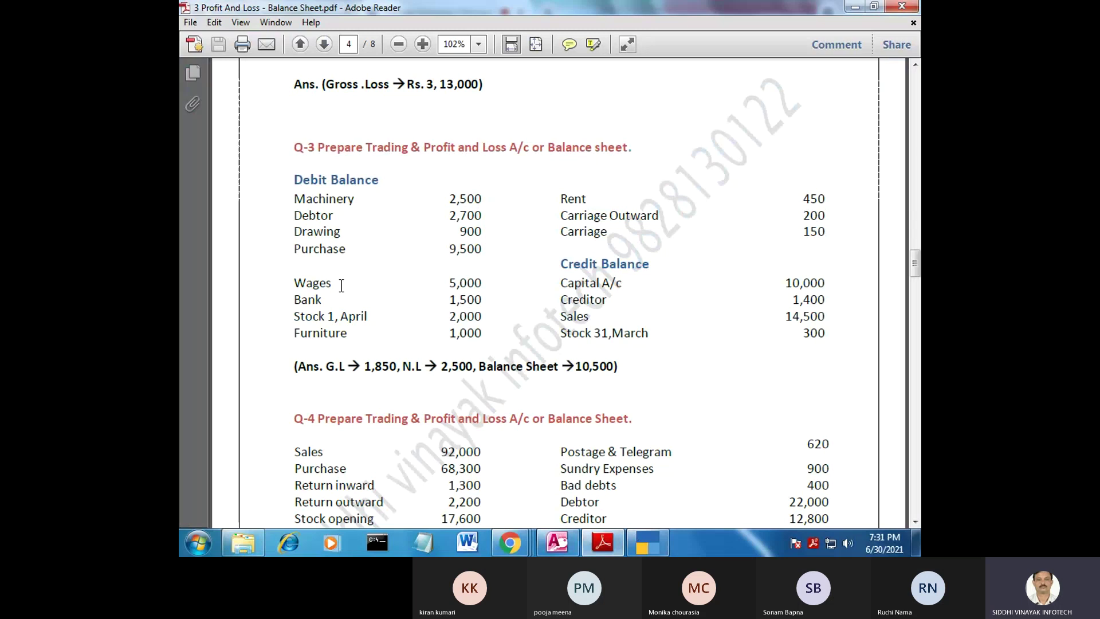
{"action": "left_click_drag", "start_coordinate": [333, 283], "coordinate": [295, 287]}
{"action": "left_click", "coordinate": [335, 290]}
Step: Switch back to TallyPrime, name the next ledger "Wages" under Direct Expenses and keep its type as Not Applicable
{"action": "left_click", "coordinate": [633, 542]}
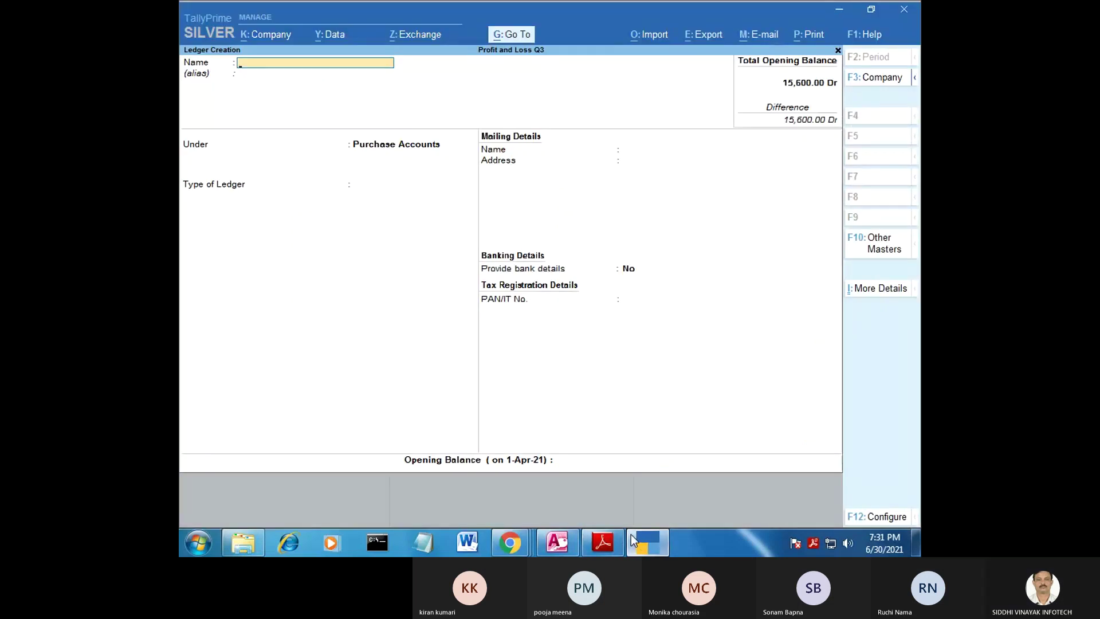
{"action": "type", "text": "Wages"}
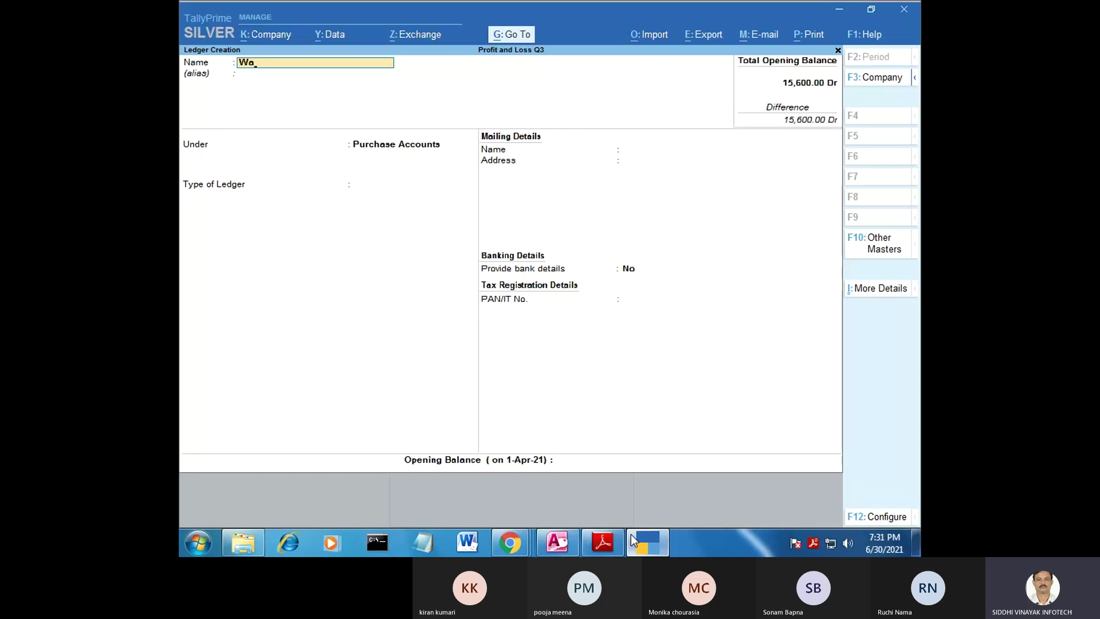
{"action": "key", "text": "Return"}
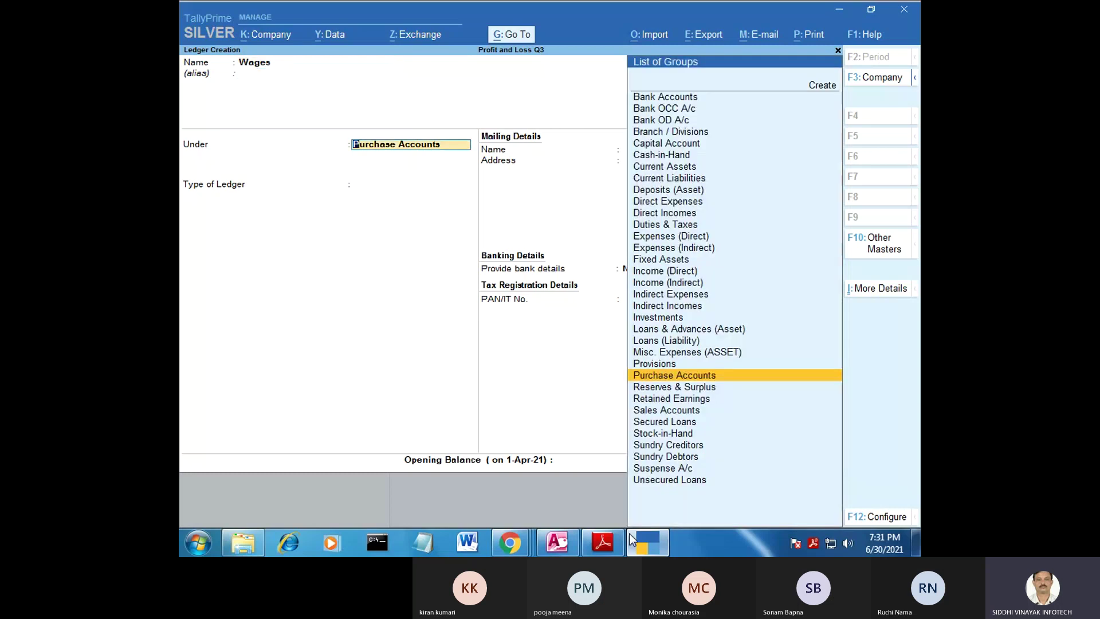
{"action": "type", "text": "D"}
{"action": "key", "text": "Down"}
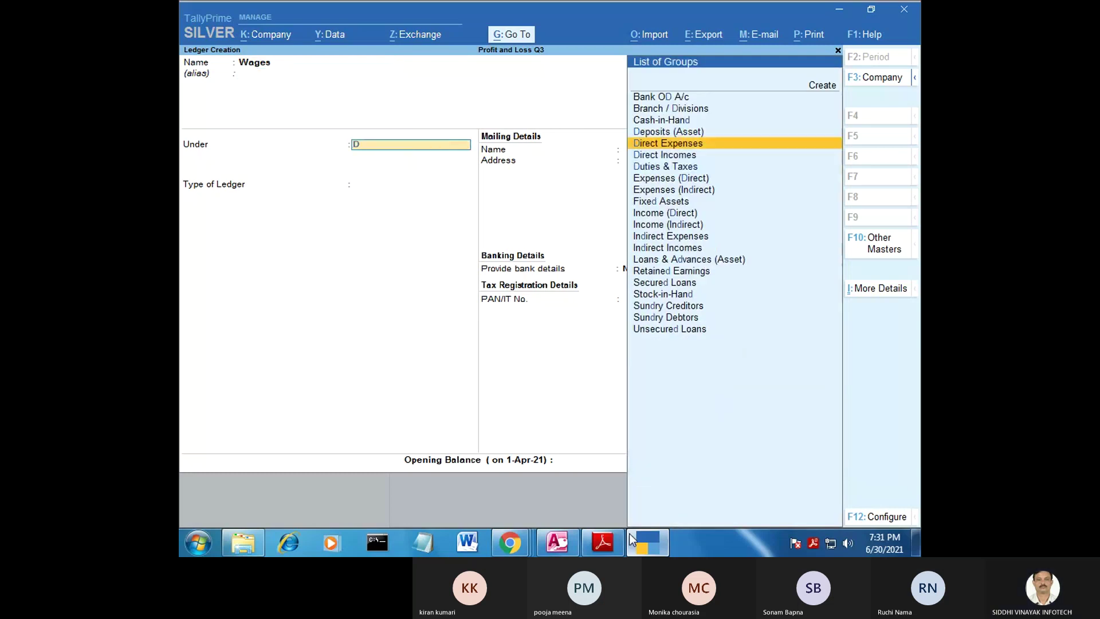
{"action": "key", "text": "Return"}
{"action": "key", "text": "Return"}
{"action": "key", "text": "Return"}
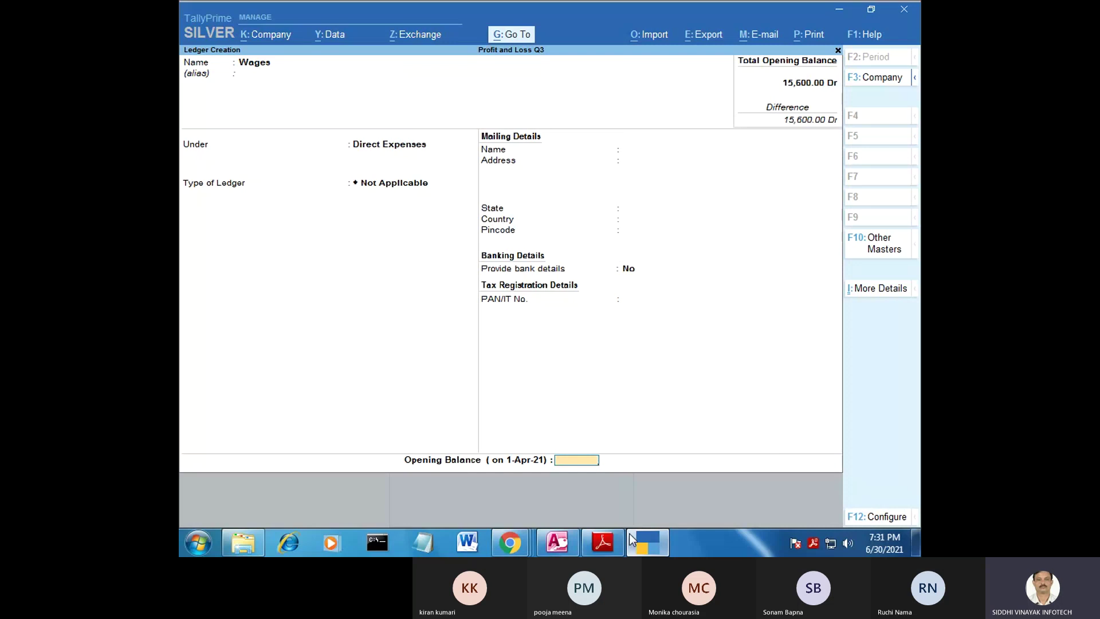
Step: Check the Wages amount in the Adobe Reader question PDF, then enter 5,000 Dr as the TallyPrime ledger's opening balance and save it
{"action": "left_click", "coordinate": [634, 542]}
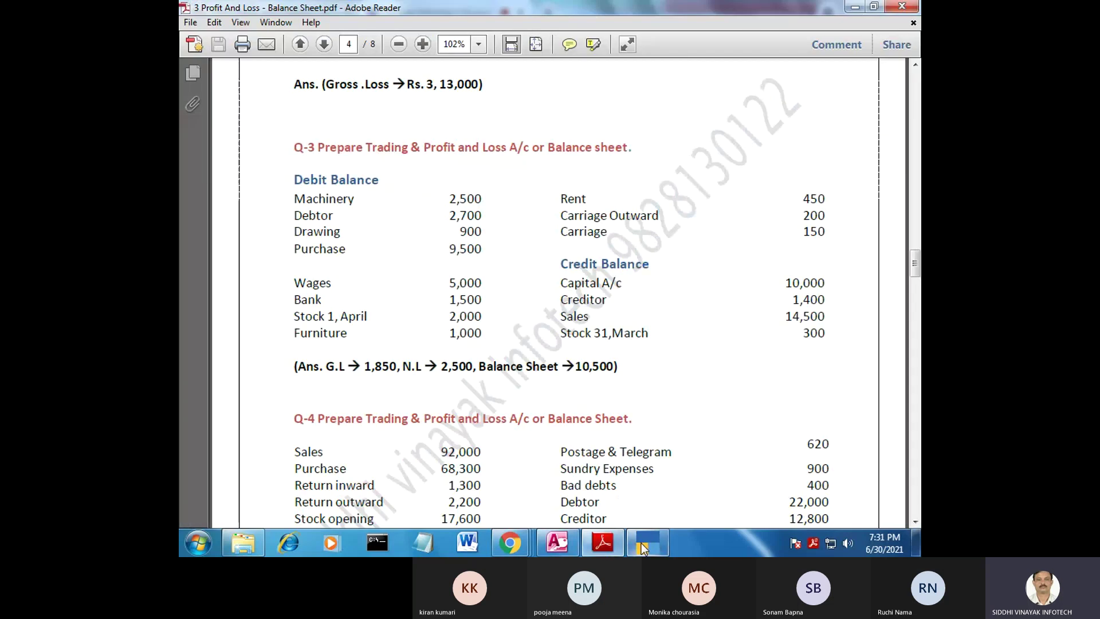
{"action": "left_click", "coordinate": [643, 547]}
{"action": "type", "text": "50"}
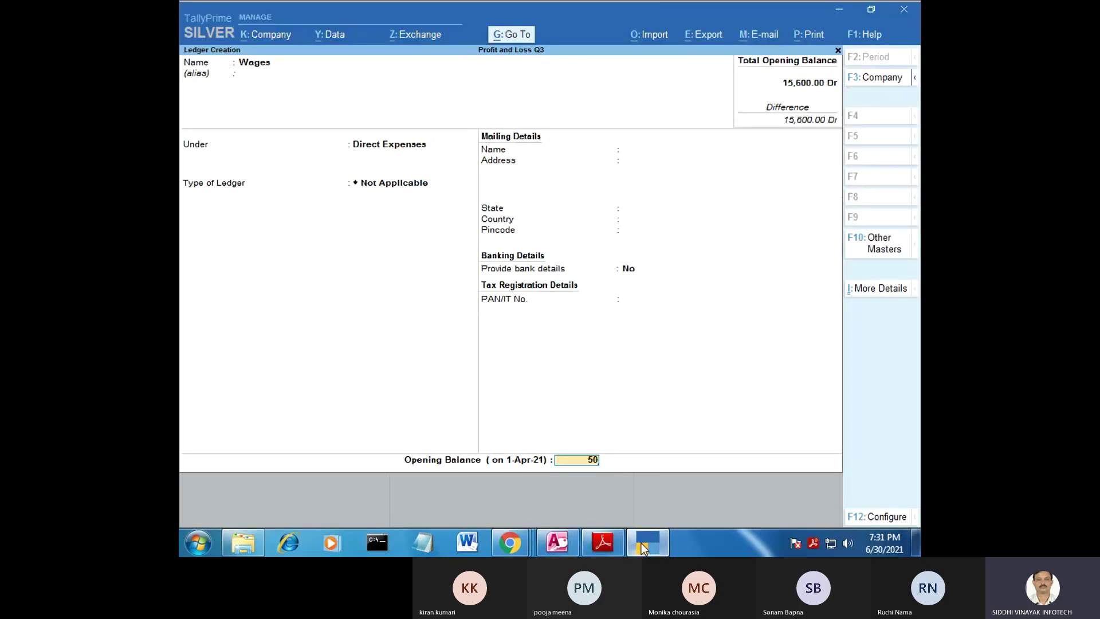
{"action": "type", "text": "00"}
{"action": "key", "text": "Return"}
{"action": "key", "text": "Return"}
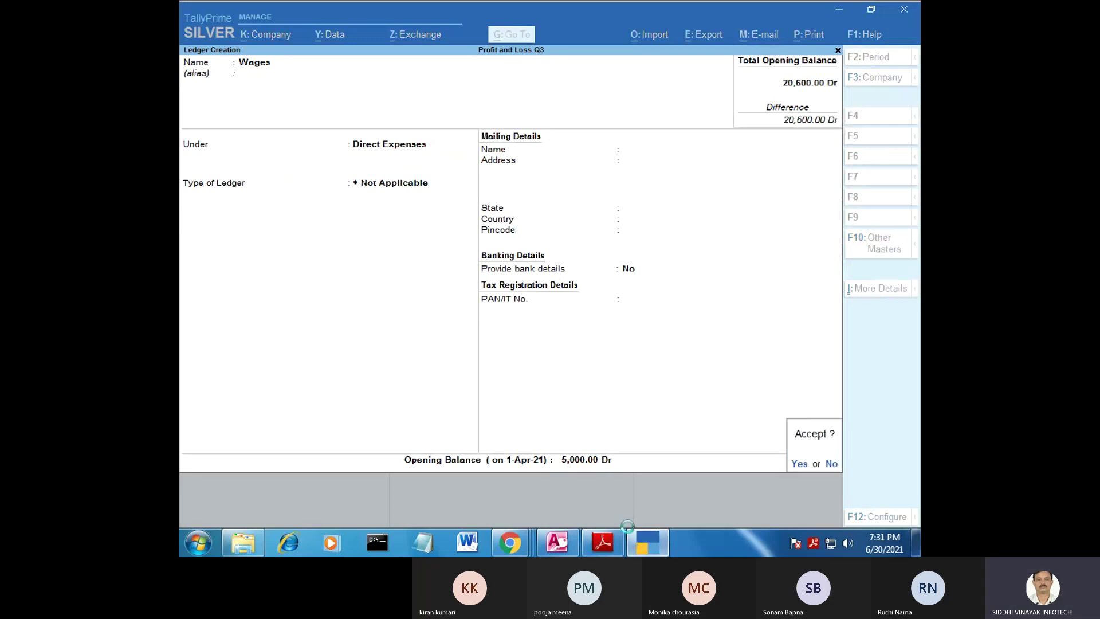
{"action": "key", "text": "Return"}
Step: Look up the Bank entry in Adobe Reader's question PDF, then switch to TallyPrime and name the next ledger "Bank" under Bank Accounts
{"action": "key", "text": "alt+Tab"}
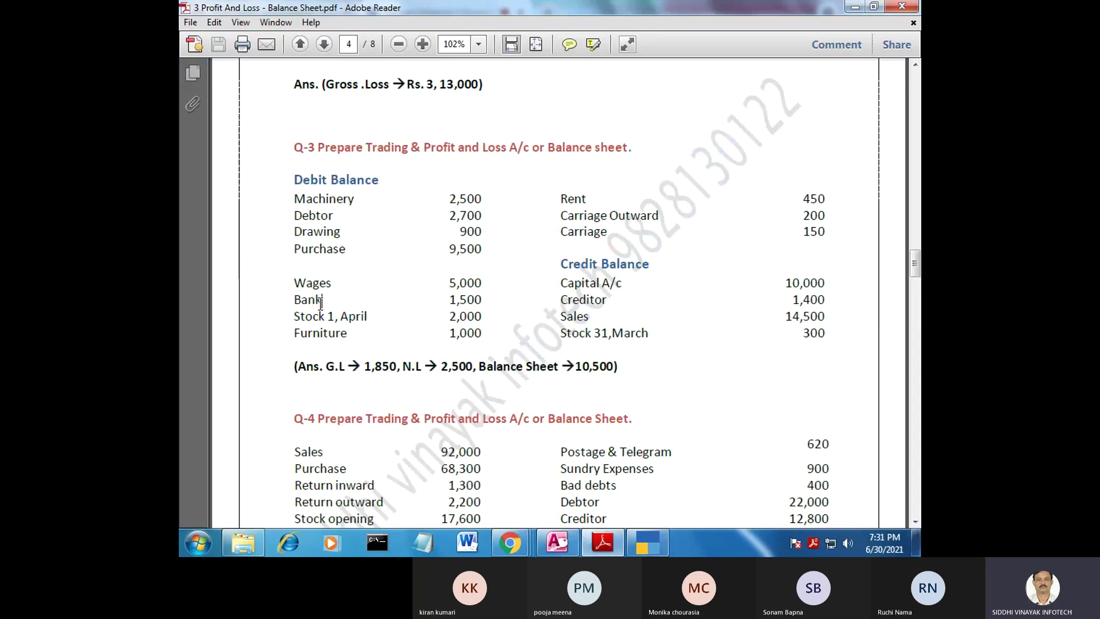
{"action": "left_click", "coordinate": [642, 547]}
{"action": "type", "text": "Ba"}
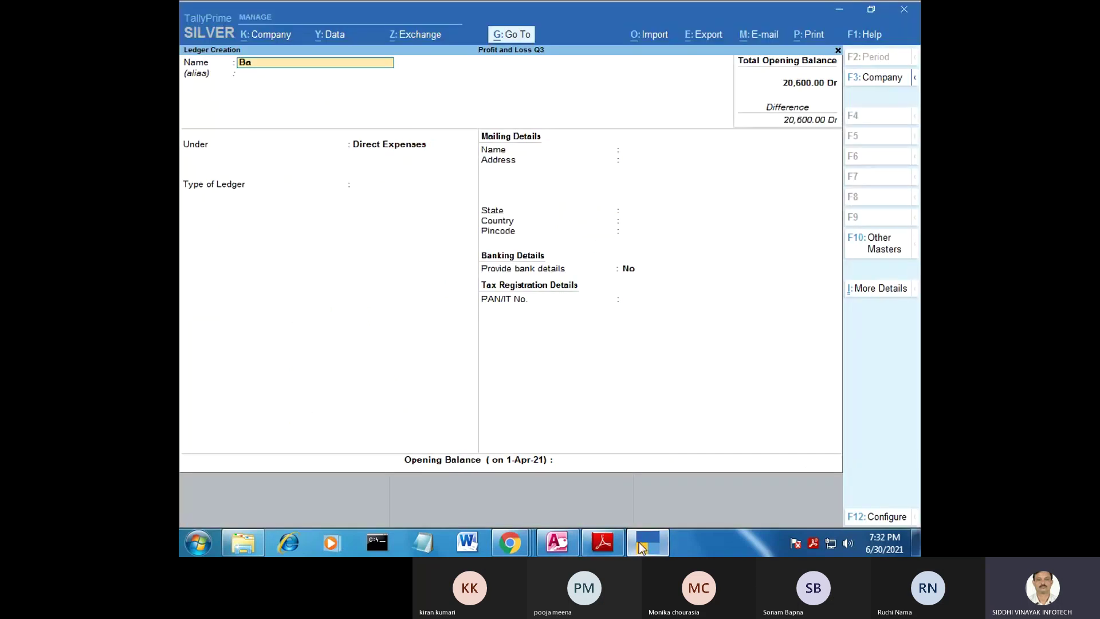
{"action": "type", "text": "nk"}
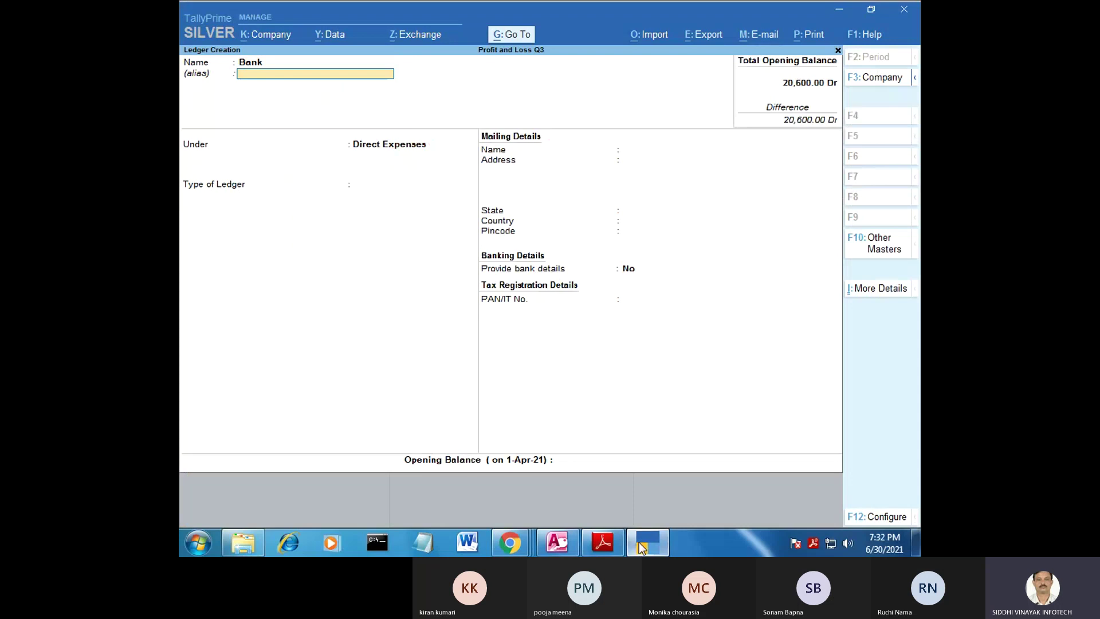
{"action": "key", "text": "Return"}
{"action": "type", "text": "B"}
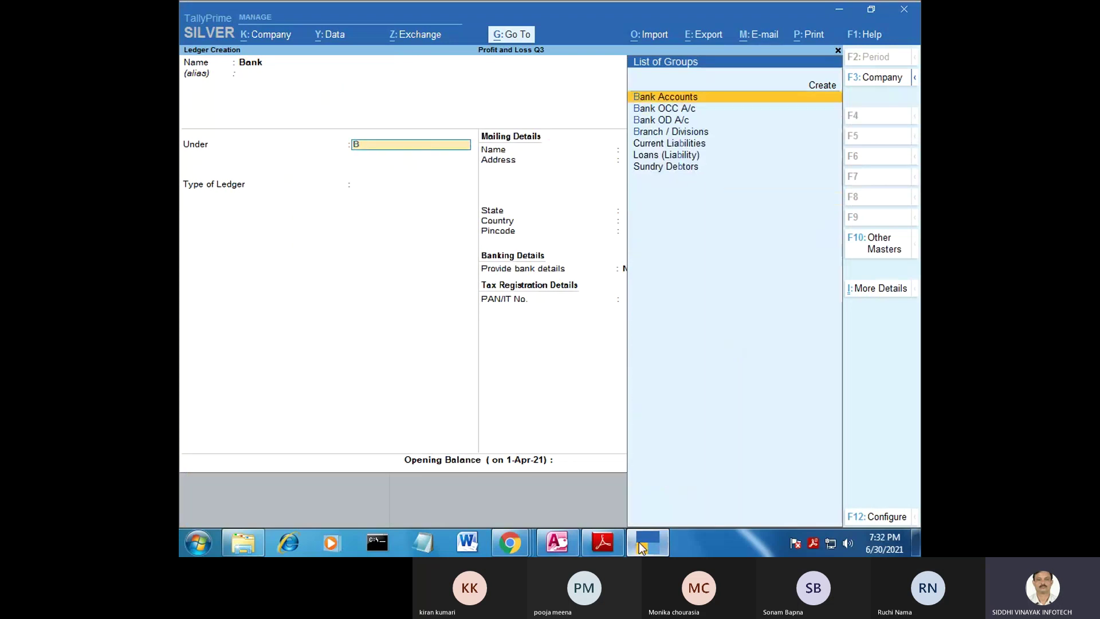
{"action": "key", "text": "Down"}
{"action": "key", "text": "Up"}
{"action": "key", "text": "Return"}
Step: Keep the Bank ledger's default account details, cheque configuration and mailing details, with bank name Not Applicable and state Rajasthan
{"action": "key", "text": "Return"}
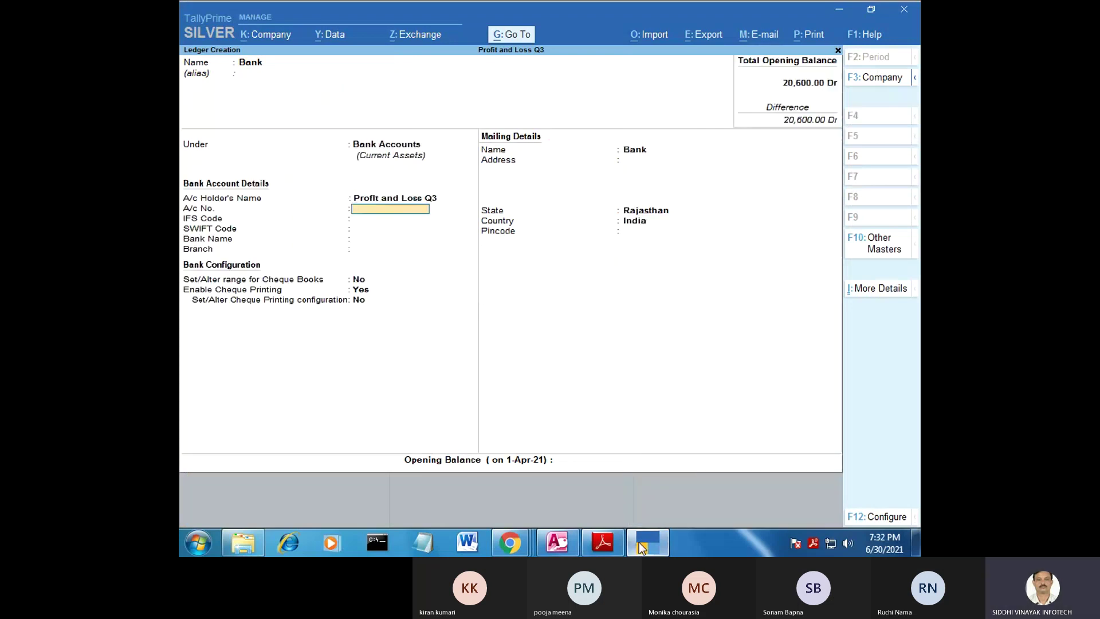
{"action": "key", "text": "Return"}
{"action": "key", "text": "Return"}
{"action": "key", "text": "Return"}
{"action": "key", "text": "Return"}
{"action": "key", "text": "Return"}
{"action": "key", "text": "Return"}
{"action": "key", "text": "Return"}
{"action": "key", "text": "Return"}
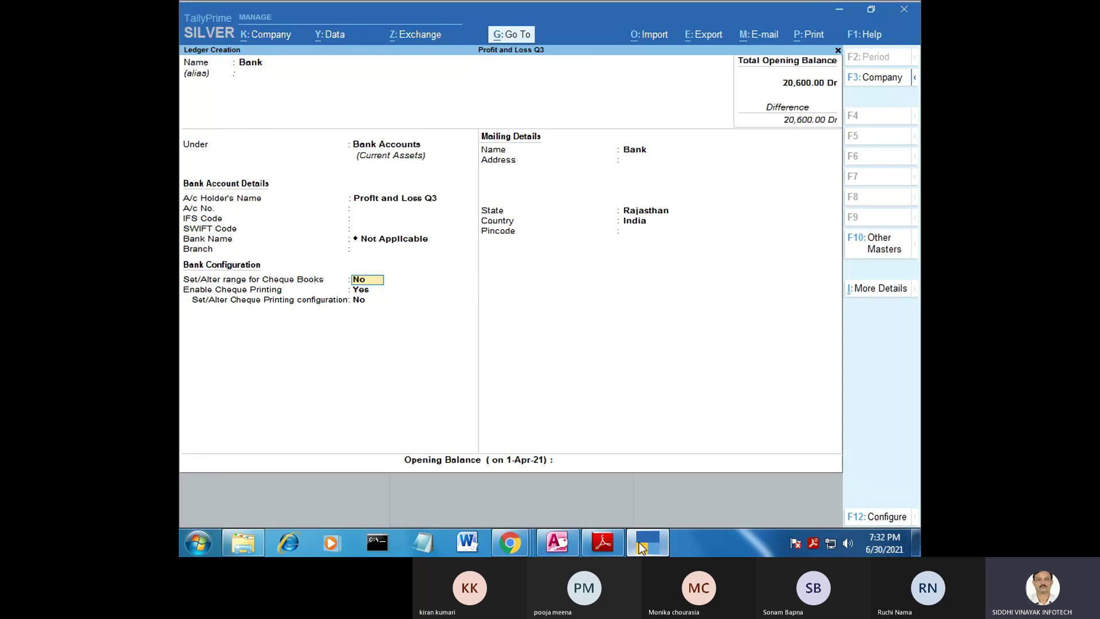
{"action": "key", "text": "Return"}
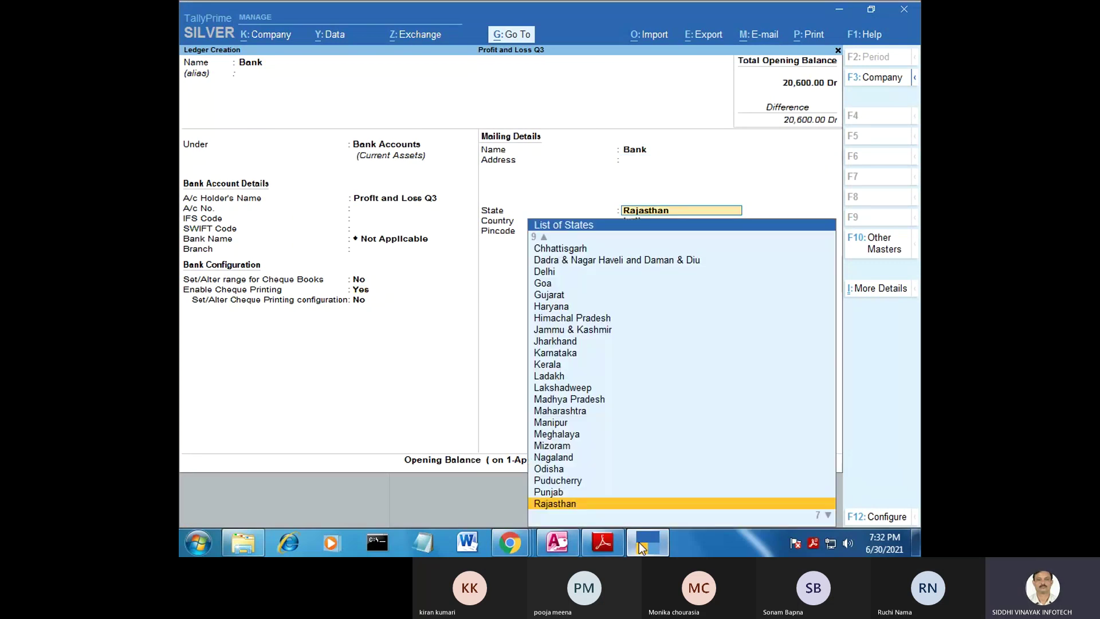
{"action": "key", "text": "Return"}
{"action": "key", "text": "Return"}
{"action": "key", "text": "Return"}
Step: Check the Bank amount in the Adobe Reader question PDF, then enter 1,500 Dr as the TallyPrime ledger's opening balance and save it
{"action": "left_click", "coordinate": [641, 547]}
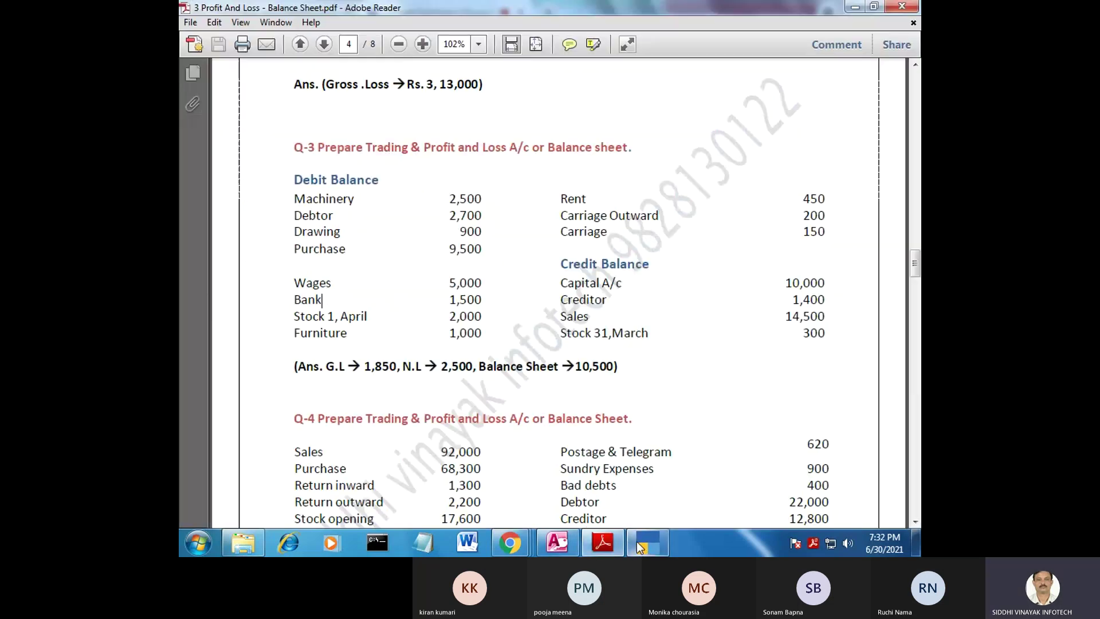
{"action": "left_click", "coordinate": [640, 547]}
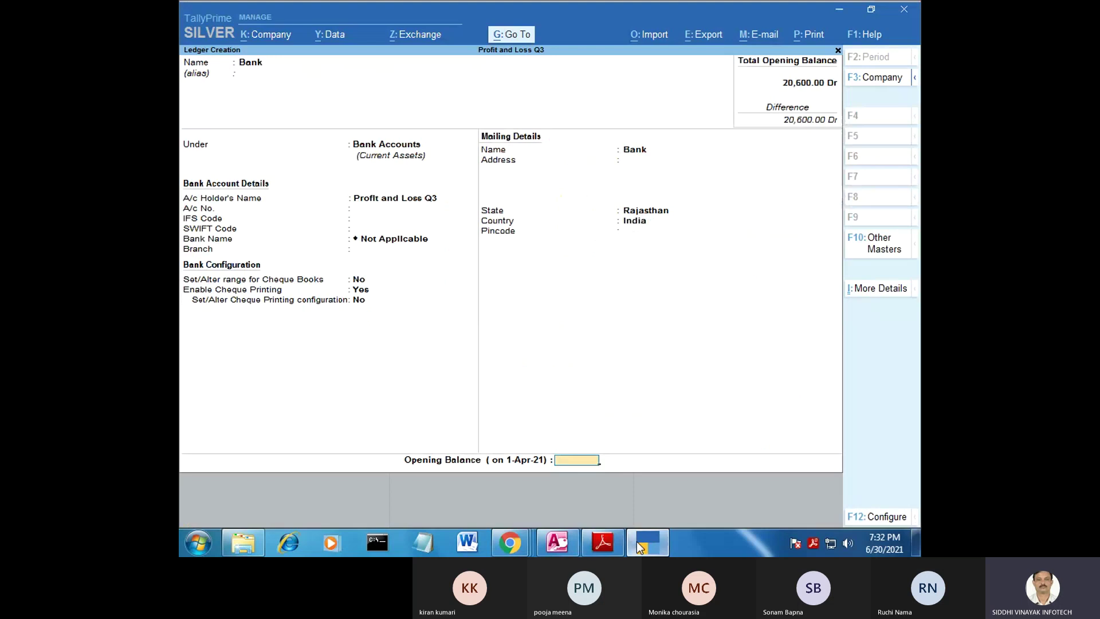
{"action": "type", "text": "1,500"}
{"action": "key", "text": "Return"}
{"action": "key", "text": "Return"}
{"action": "key", "text": "Return"}
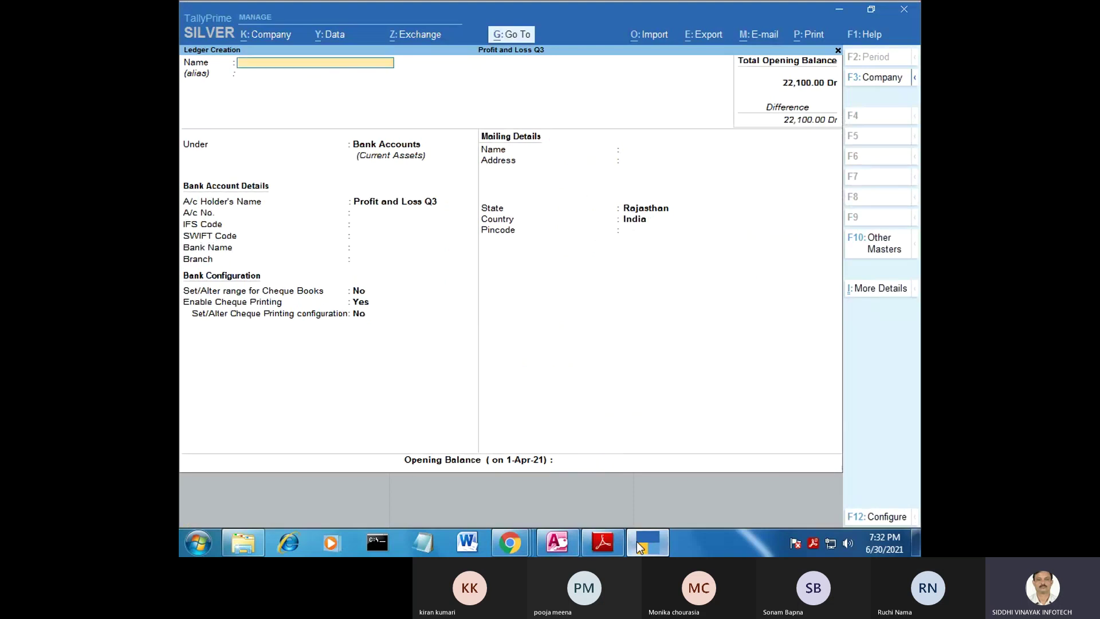
Step: Switch to the question PDF in Adobe Reader and look up the Stock 1, April entry in Q-3's debit balances
{"action": "left_click", "coordinate": [640, 547]}
{"action": "triple_click", "coordinate": [365, 318]}
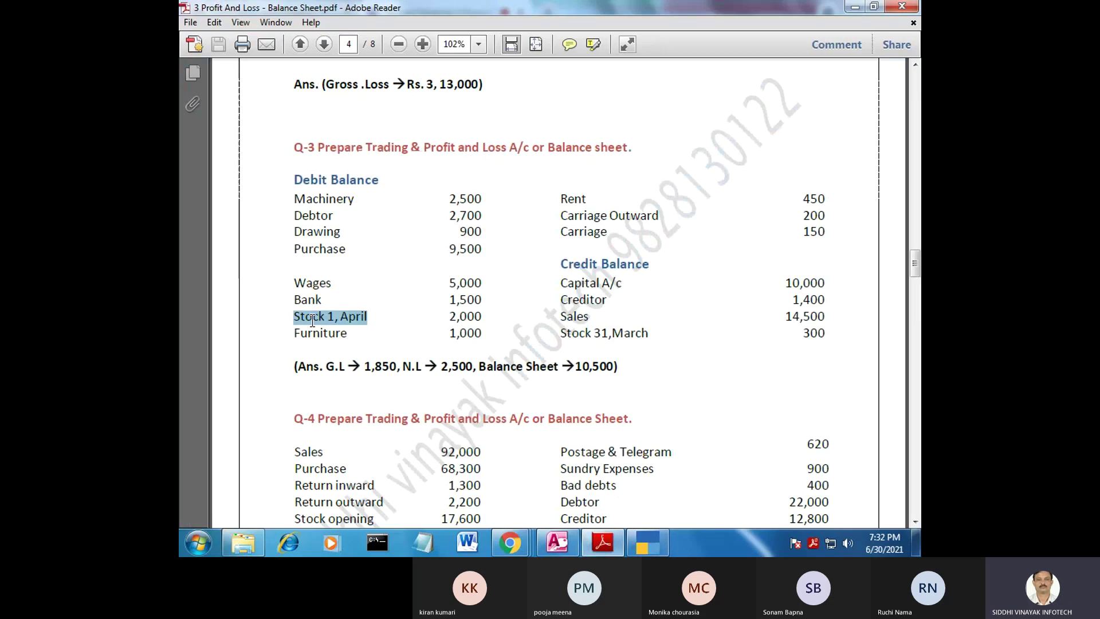
{"action": "left_click", "coordinate": [355, 312]}
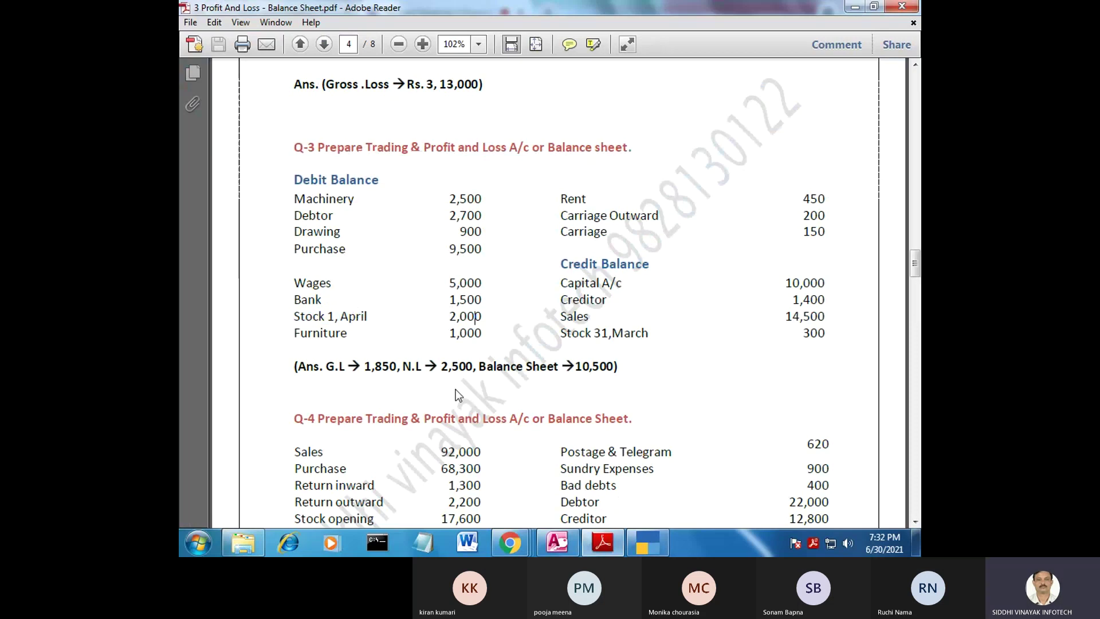
Step: Switch back to TallyPrime and name the next ledger "Stock 1,April" under the Stock-in-Hand group
{"action": "left_click", "coordinate": [631, 541]}
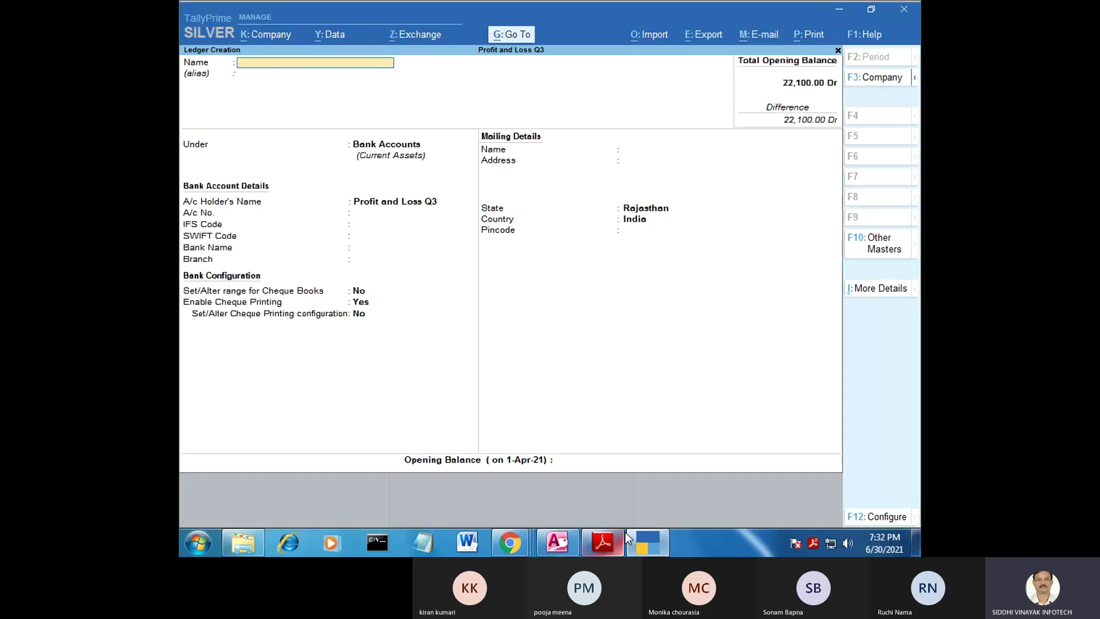
{"action": "type", "text": "Stock 1,Apr"}
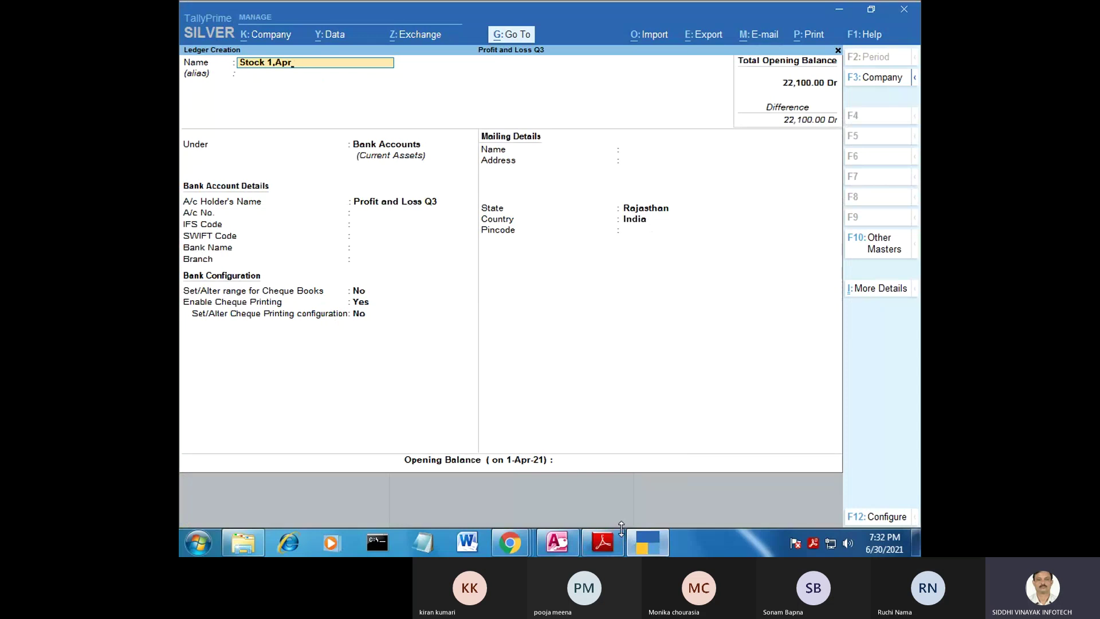
{"action": "type", "text": "il"}
{"action": "key", "text": "Return"}
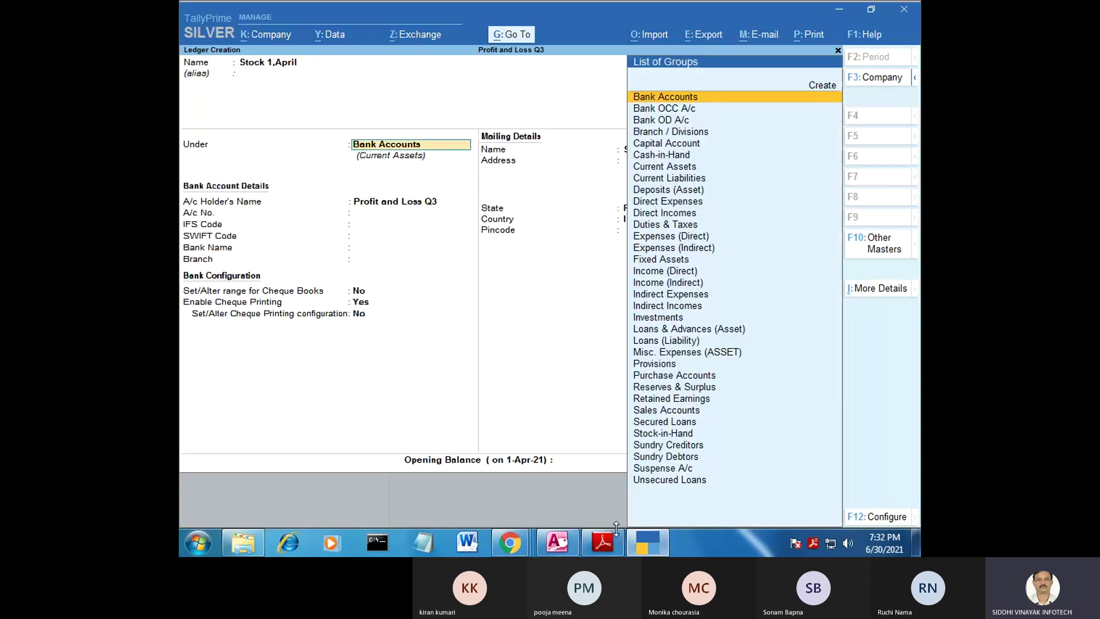
{"action": "type", "text": "S"}
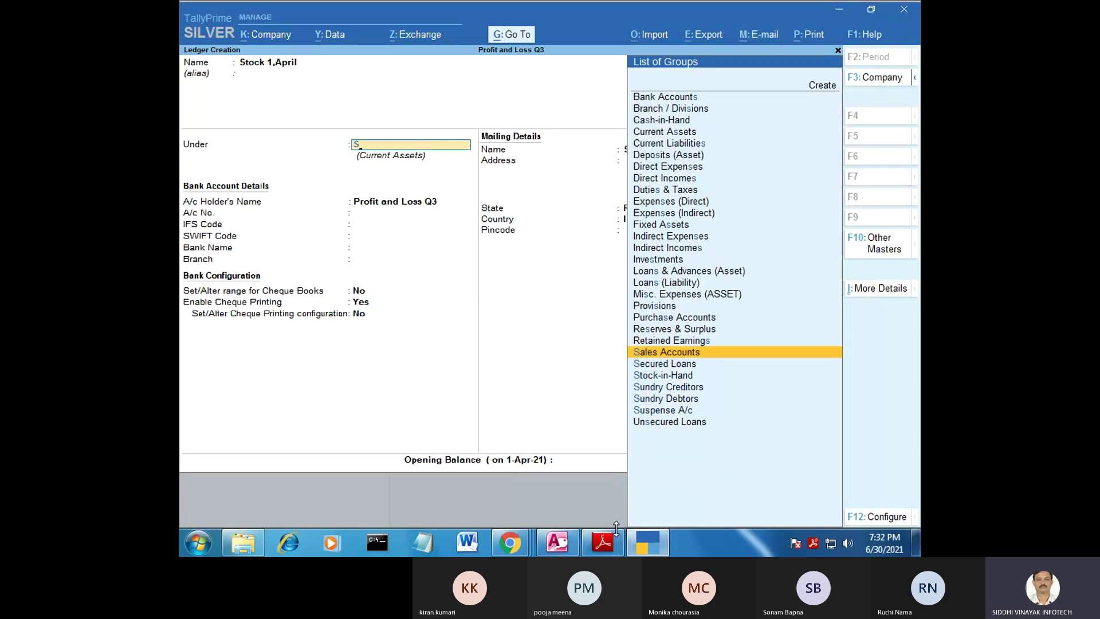
{"action": "key", "text": "Down"}
{"action": "key", "text": "Down"}
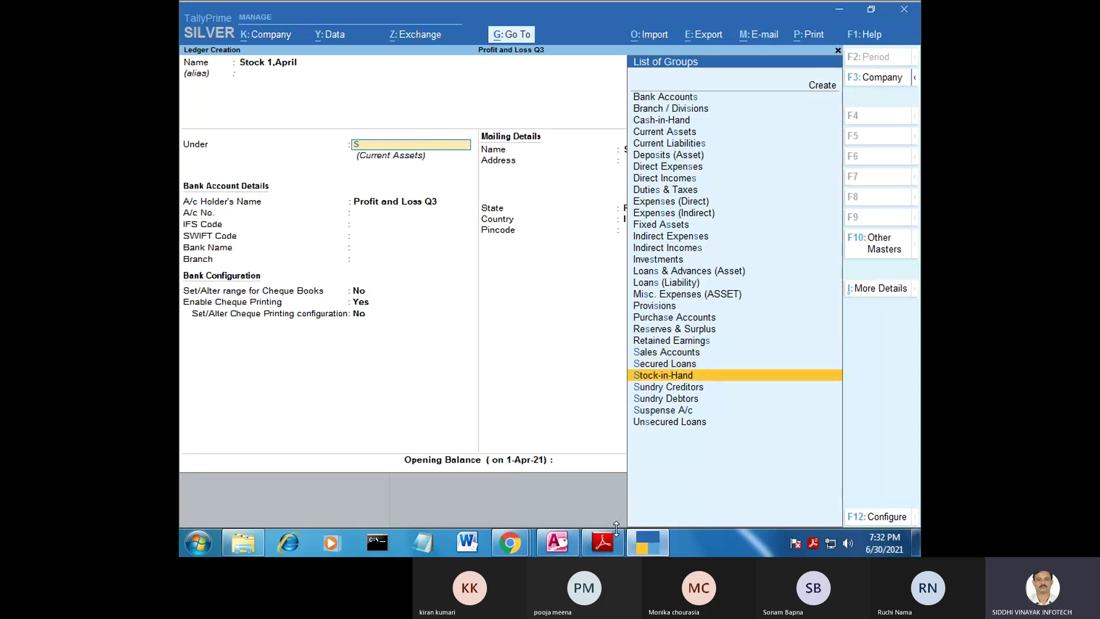
{"action": "key", "text": "Return"}
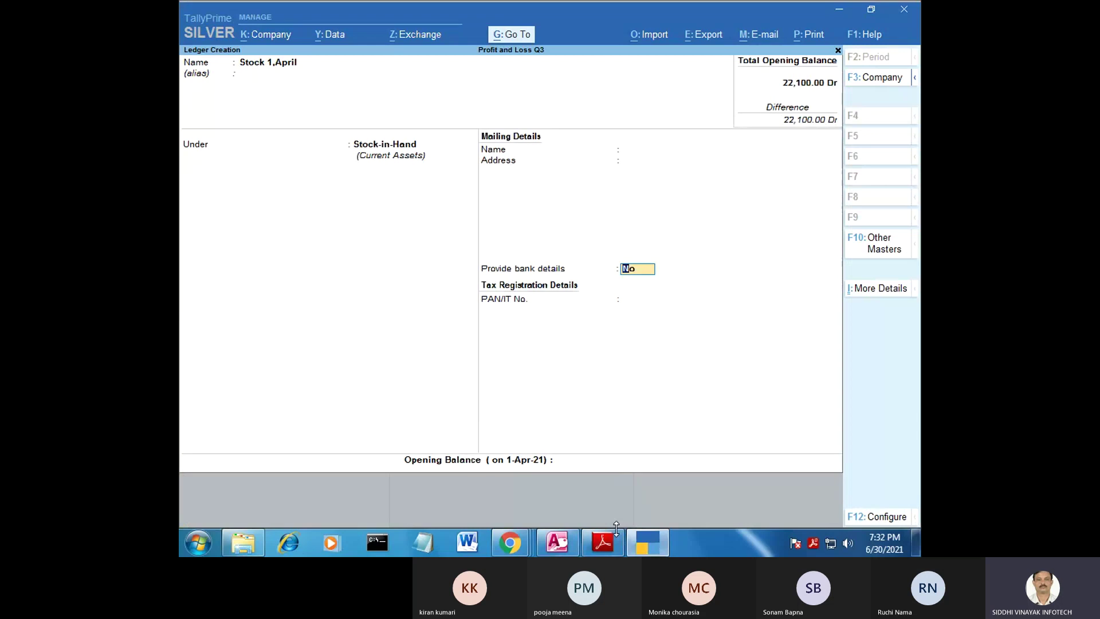
Step: Keep bank details at No, recheck the stock amount in Adobe Reader, then enter an opening balance of 2,000 Dr in TallyPrime and save
{"action": "key", "text": "Return"}
{"action": "key", "text": "Return"}
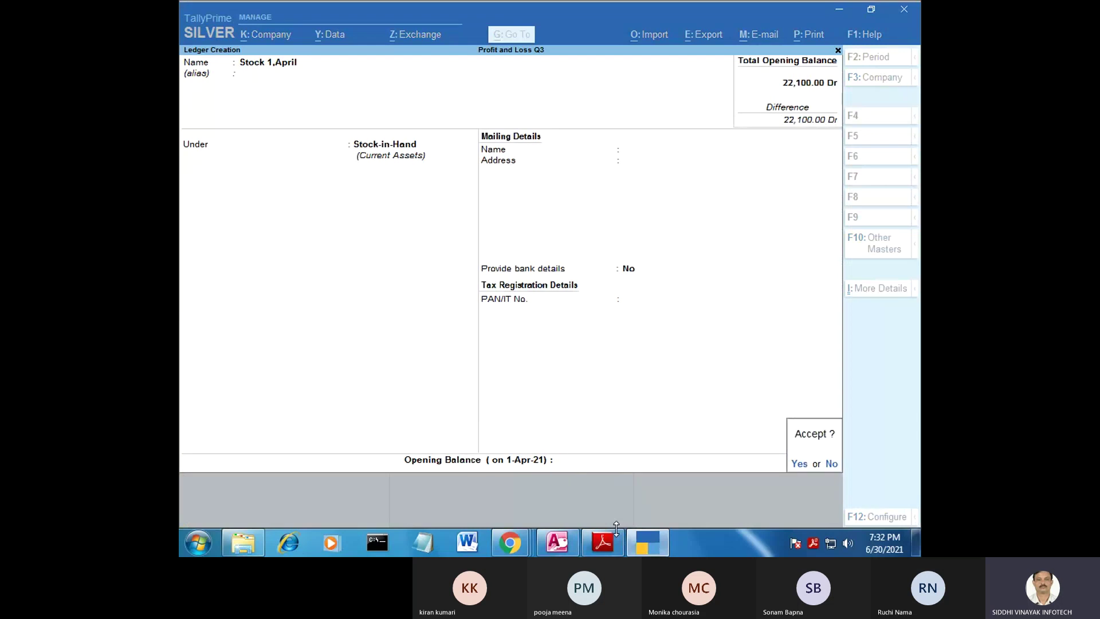
{"action": "key", "text": "n"}
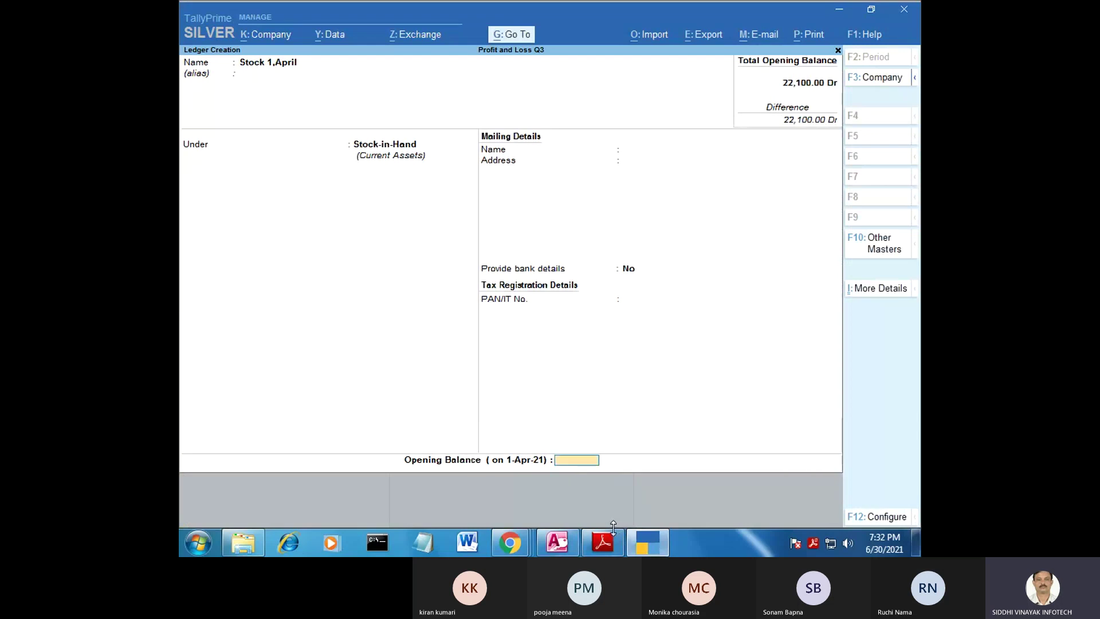
{"action": "left_click", "coordinate": [604, 541]}
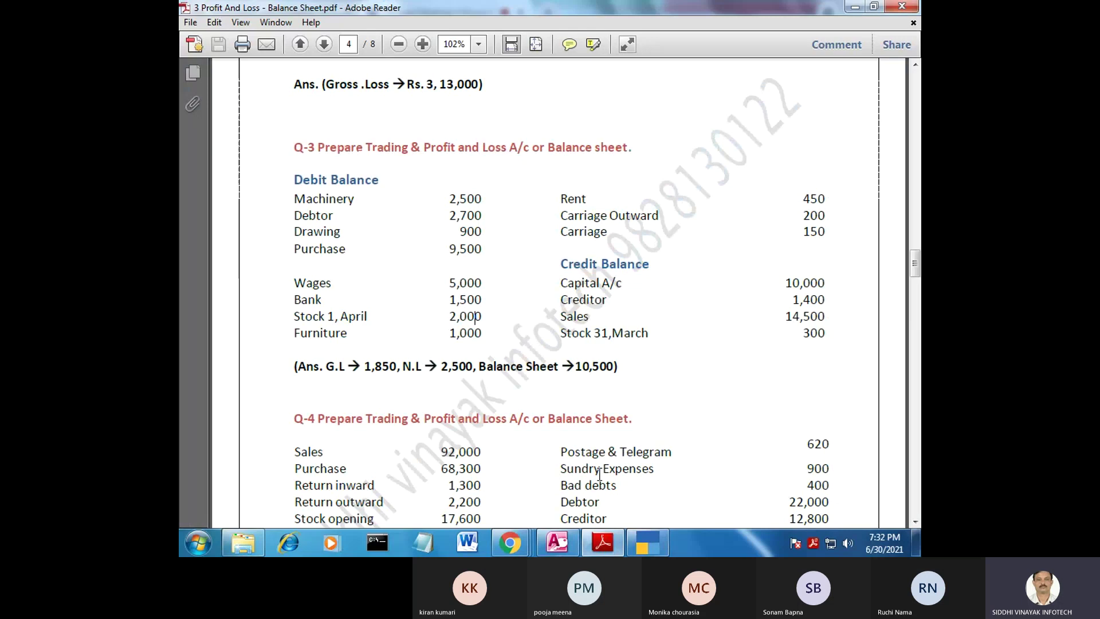
{"action": "left_click", "coordinate": [632, 533]}
{"action": "type", "text": "2,0"}
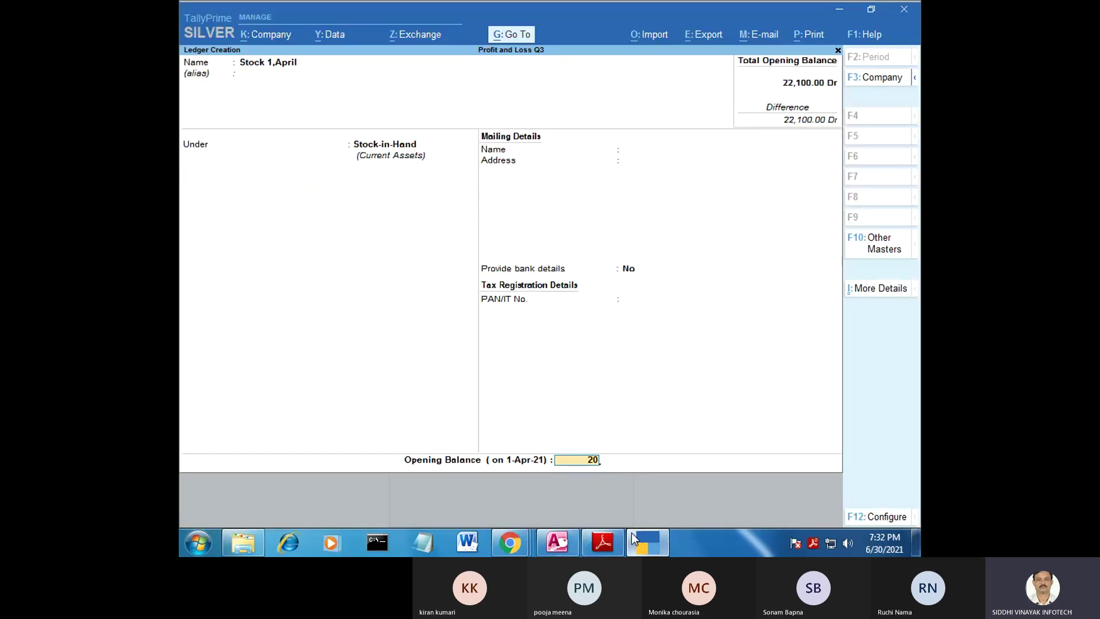
{"action": "type", "text": "00"}
{"action": "key", "text": "Return"}
{"action": "key", "text": "Return"}
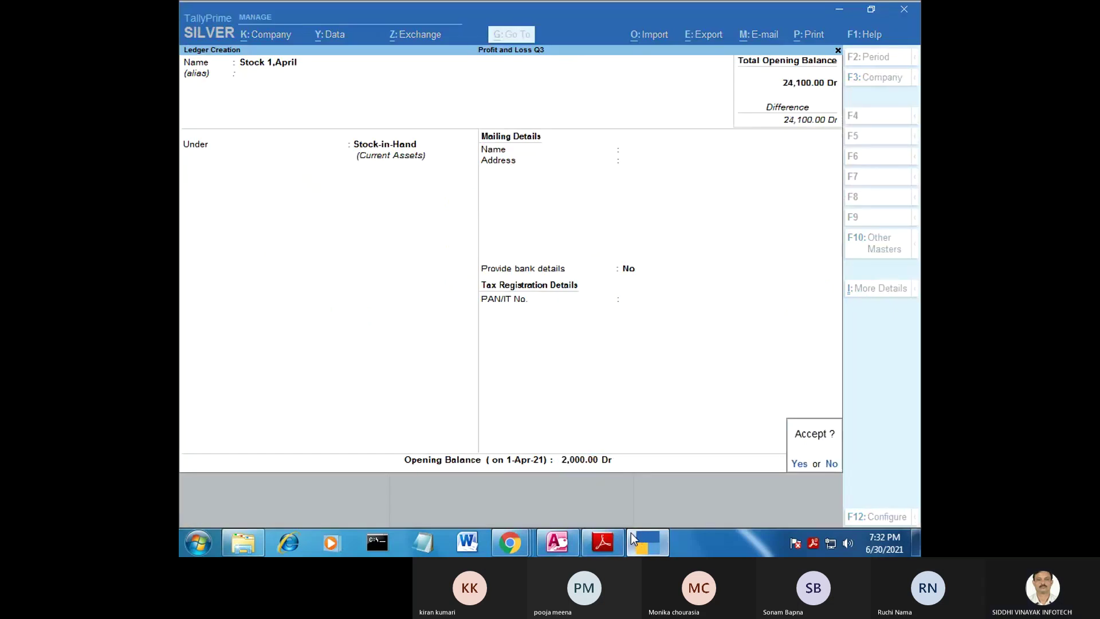
{"action": "key", "text": "Return"}
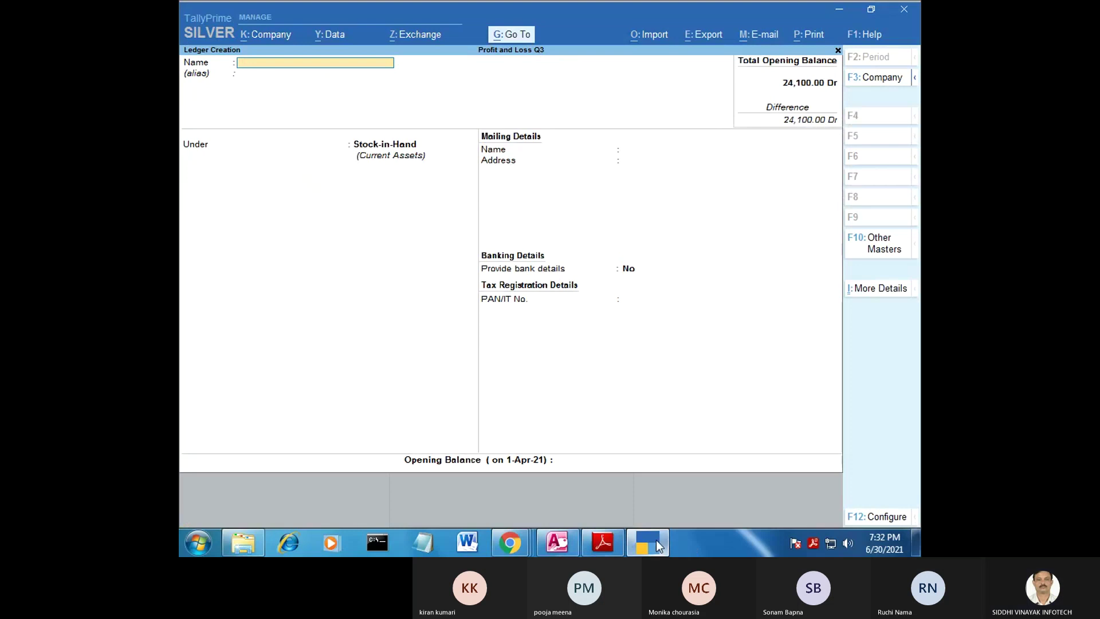
Step: Look up the Furniture entry in the Adobe Reader question PDF, then name the next TallyPrime ledger "Furniture" under Fixed Assets
{"action": "left_click", "coordinate": [656, 541]}
{"action": "left_click_drag", "start_coordinate": [348, 332], "coordinate": [307, 333]}
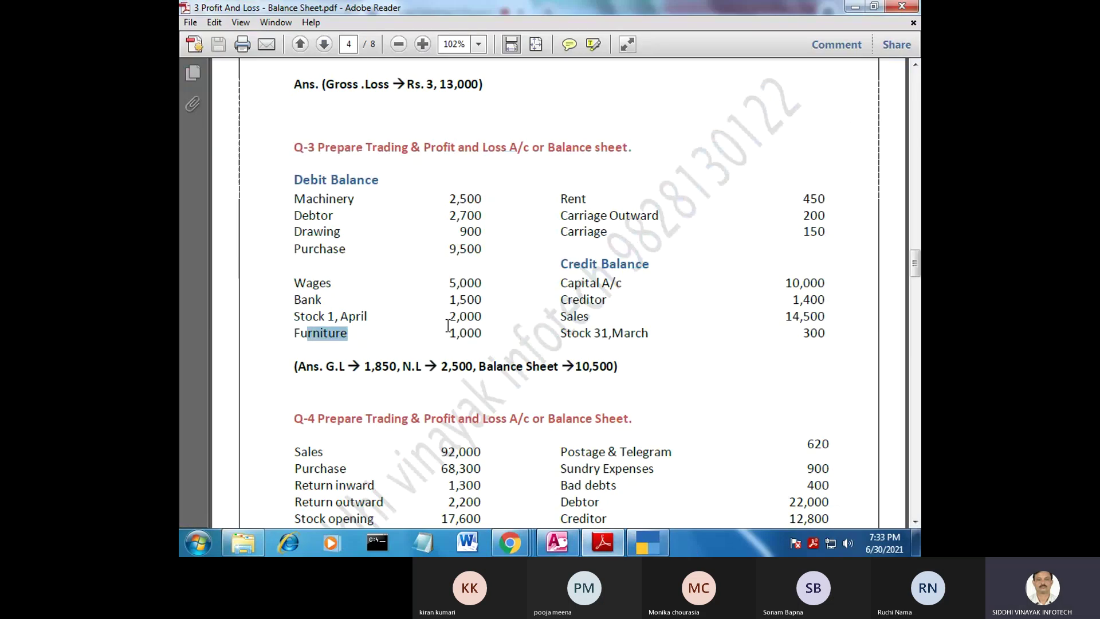
{"action": "left_click", "coordinate": [647, 542]}
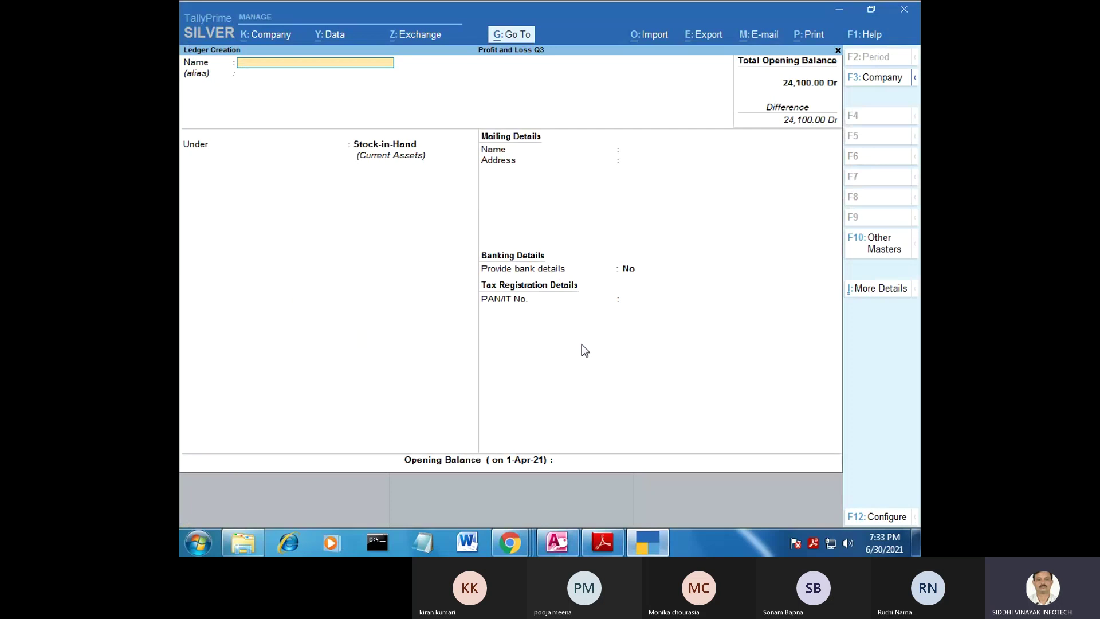
{"action": "type", "text": "Furn"}
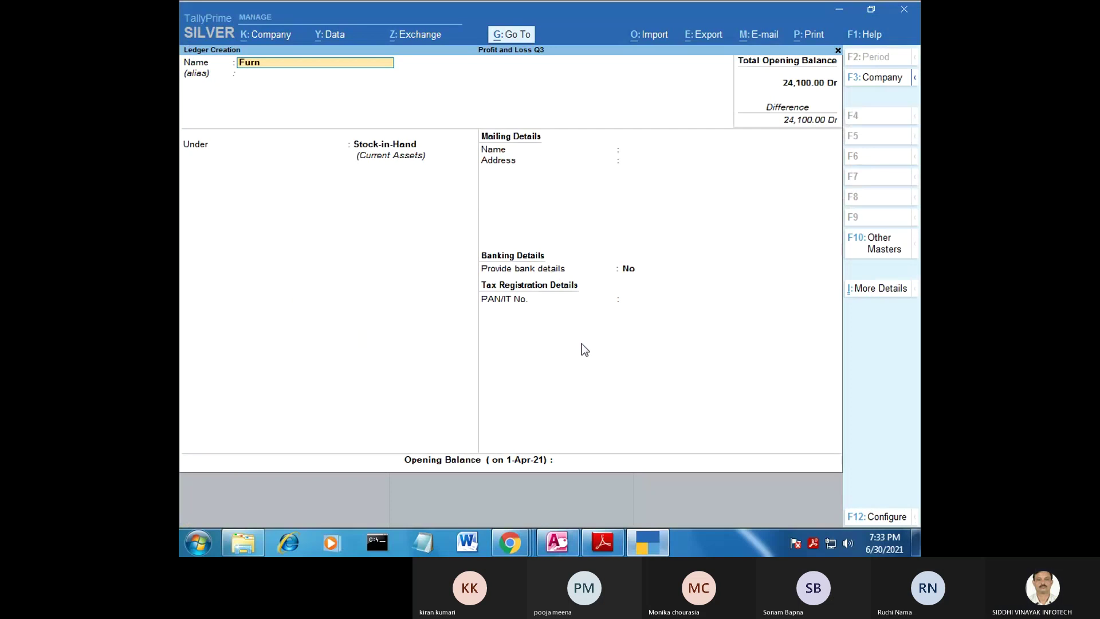
{"action": "type", "text": "itu"}
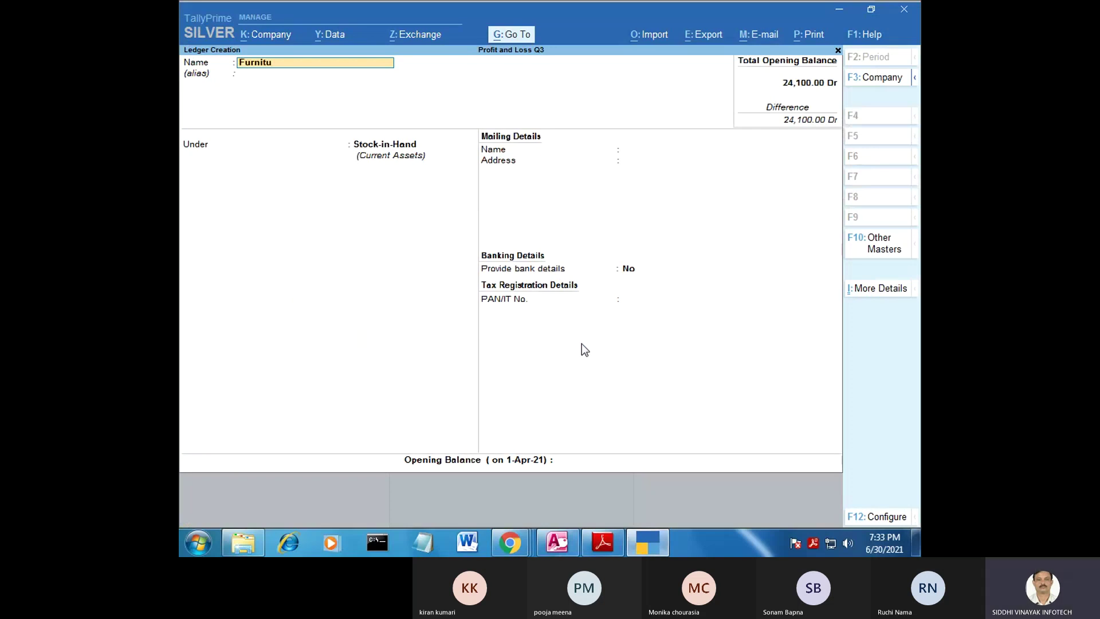
{"action": "type", "text": "re"}
{"action": "key", "text": "Return"}
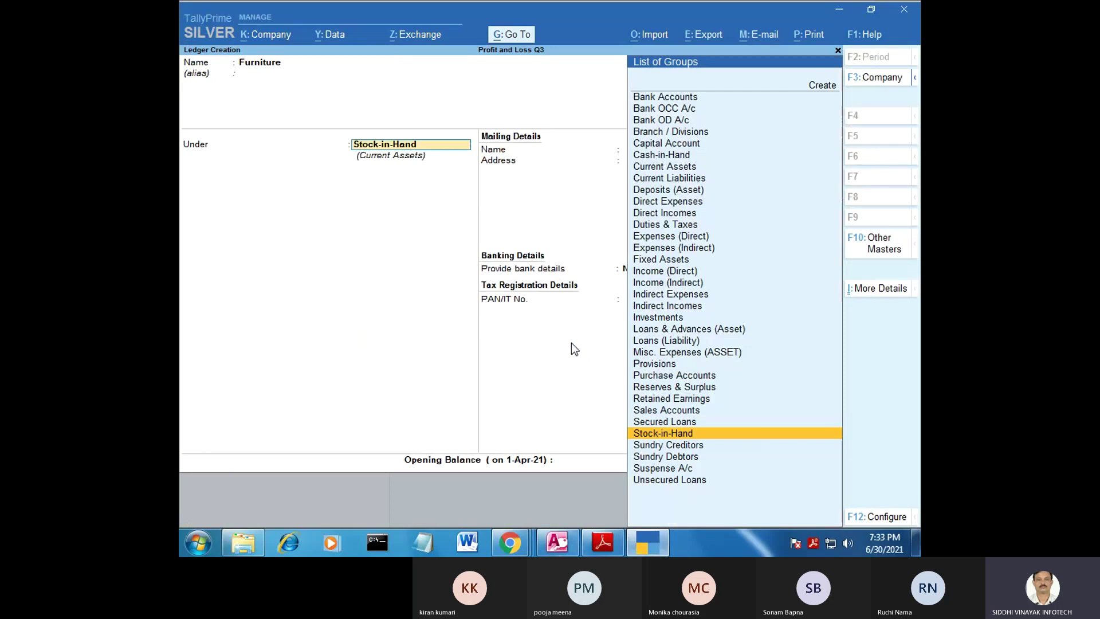
{"action": "type", "text": "F"}
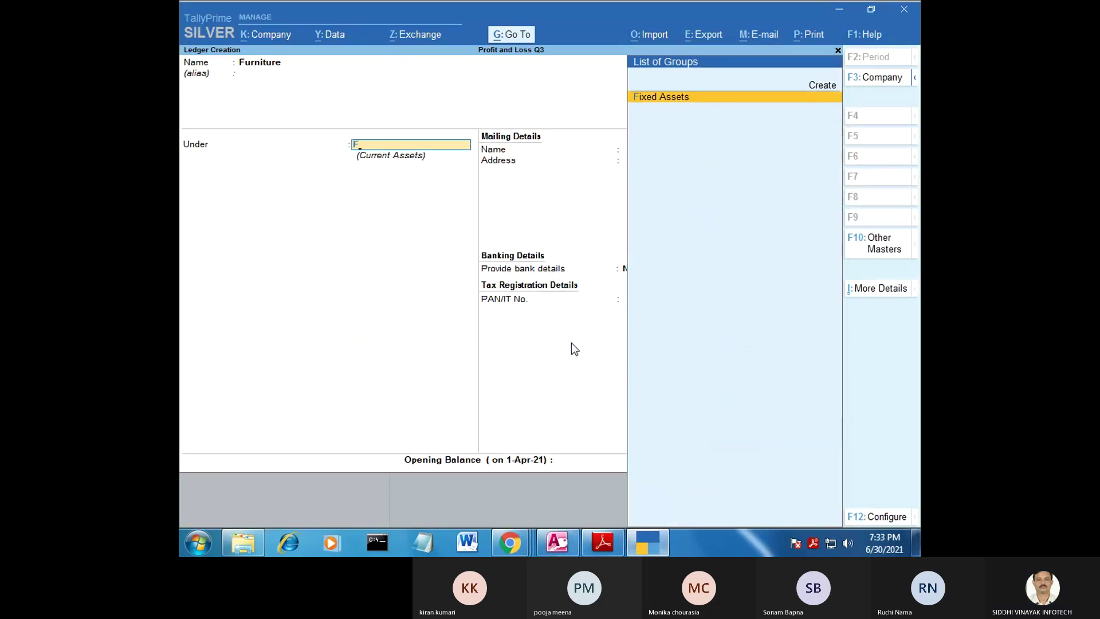
{"action": "key", "text": "Return"}
Step: Keep the Furniture ledger's default mailing and bank details, recheck its amount in the PDF, then enter a 1,000 Dr opening balance and save
{"action": "key", "text": "Return"}
{"action": "key", "text": "Return"}
{"action": "key", "text": "Return"}
{"action": "key", "text": "Return"}
{"action": "key", "text": "Return"}
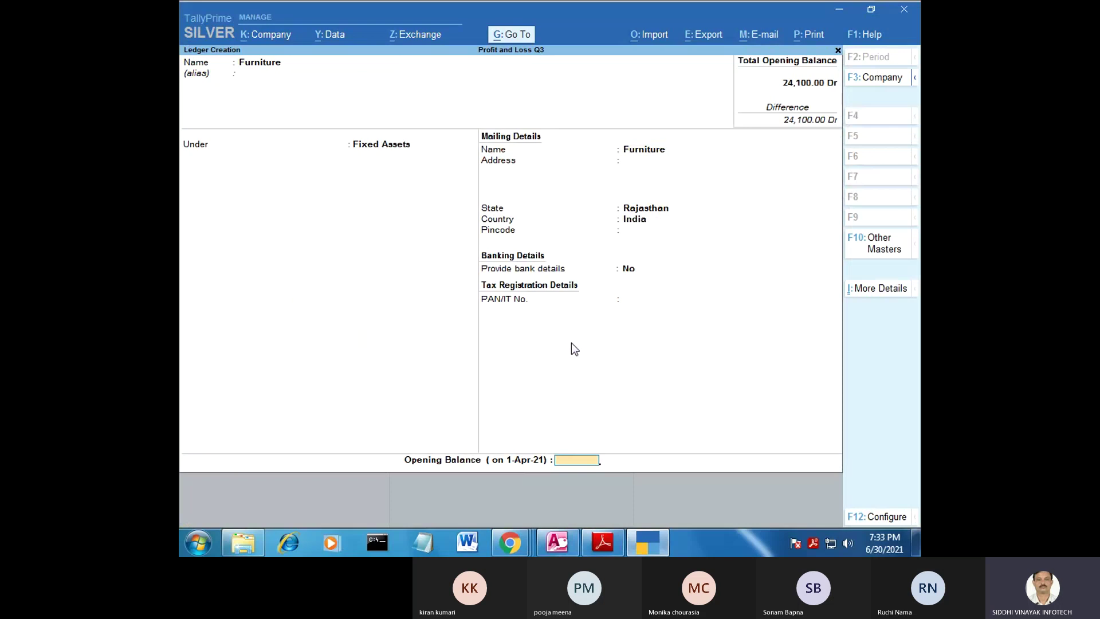
{"action": "left_click", "coordinate": [641, 535]}
{"action": "left_click", "coordinate": [640, 535]}
{"action": "type", "text": "1000"}
{"action": "key", "text": "Return"}
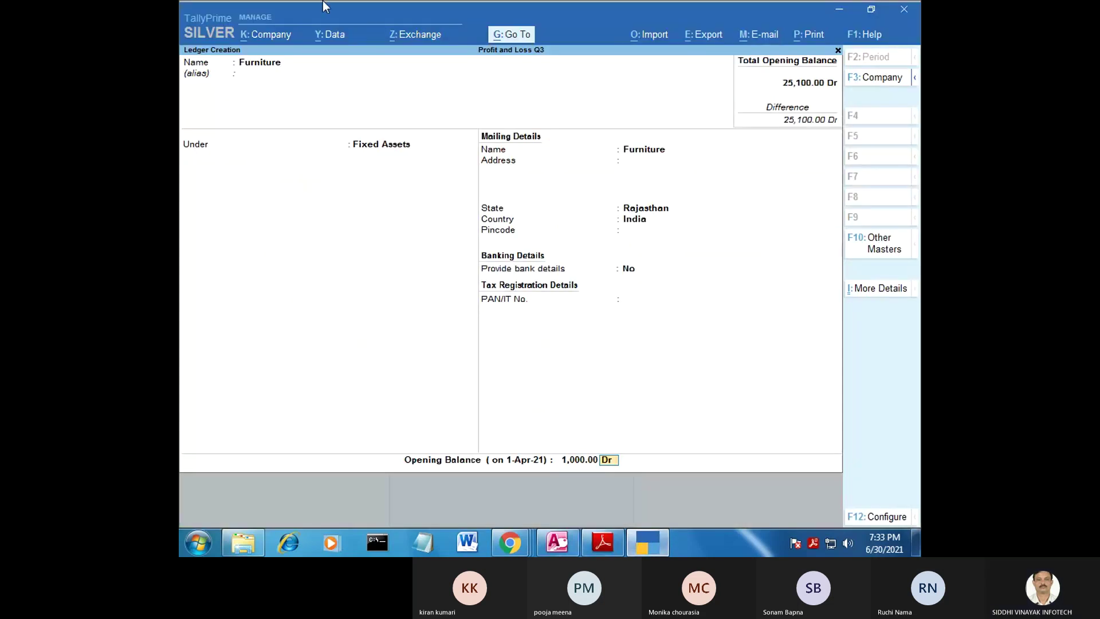
{"action": "key", "text": "Return"}
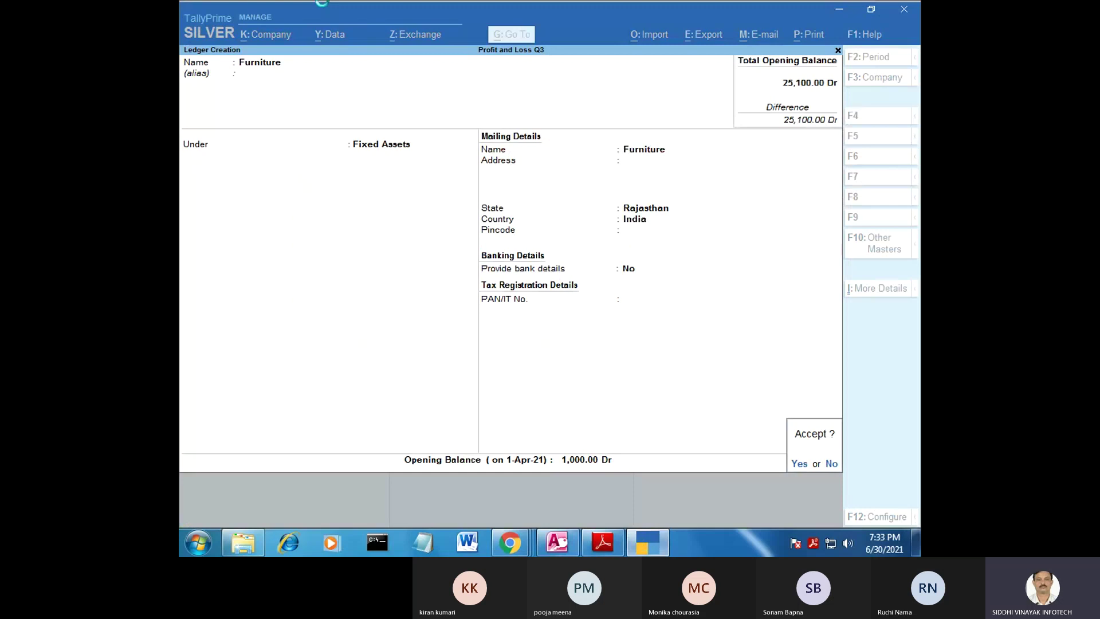
{"action": "key", "text": "Return"}
Step: Switch to the question PDF in Adobe Reader and examine the Rent and Carriage Outward entries in Q-3's debit balances
{"action": "left_click", "coordinate": [602, 542]}
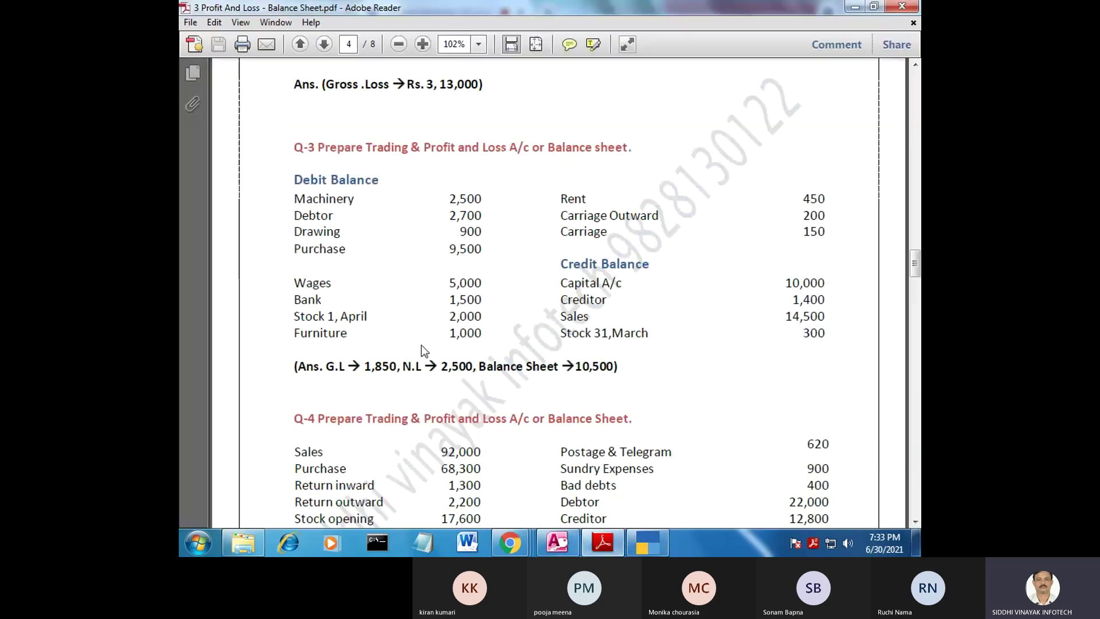
{"action": "mouse_move", "coordinate": [581, 214]}
{"action": "left_mouse_down"}
{"action": "mouse_move", "coordinate": [646, 223]}
{"action": "mouse_move", "coordinate": [559, 221]}
{"action": "left_mouse_up"}
{"action": "left_click", "coordinate": [603, 216]}
{"action": "double_click", "coordinate": [603, 216]}
{"action": "left_click", "coordinate": [607, 215]}
{"action": "left_click_drag", "start_coordinate": [658, 218], "coordinate": [615, 218]}
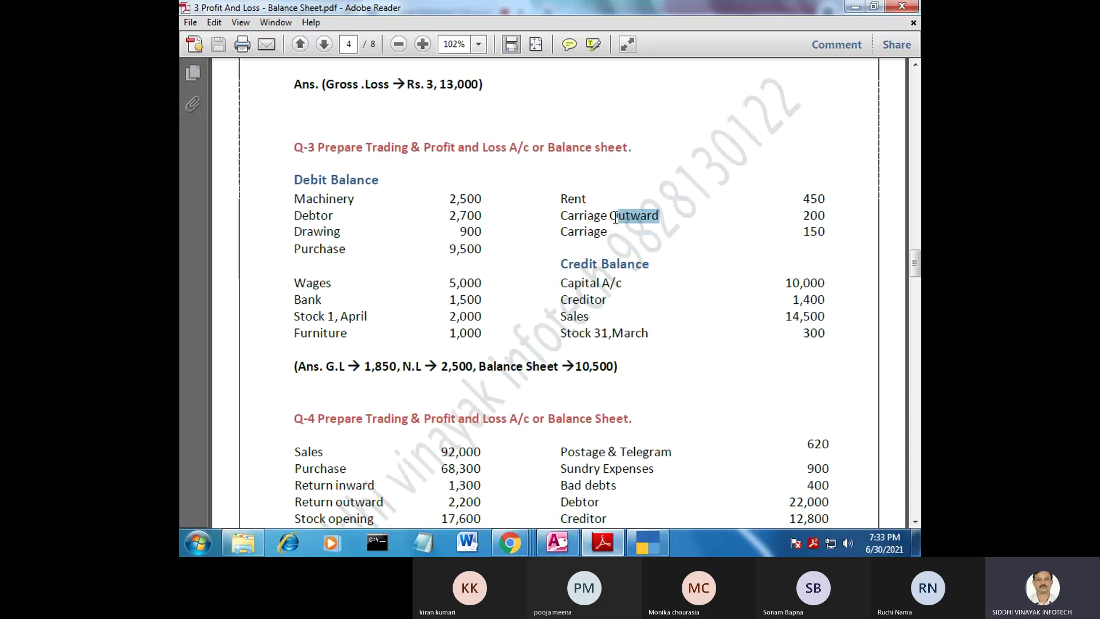
{"action": "left_click", "coordinate": [588, 217]}
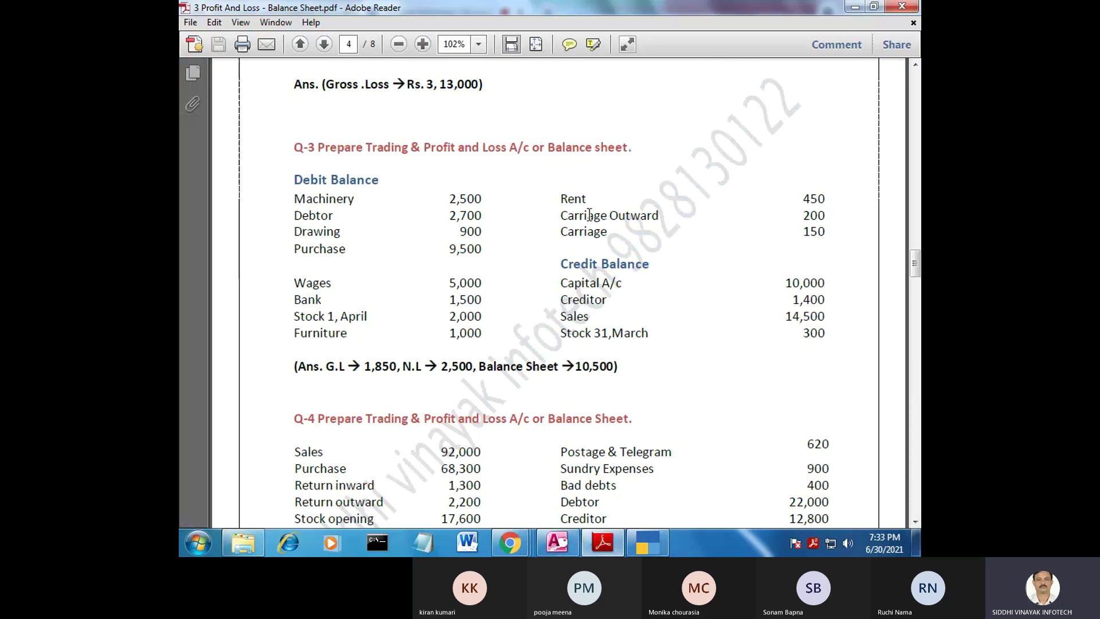
{"action": "triple_click", "coordinate": [589, 214]}
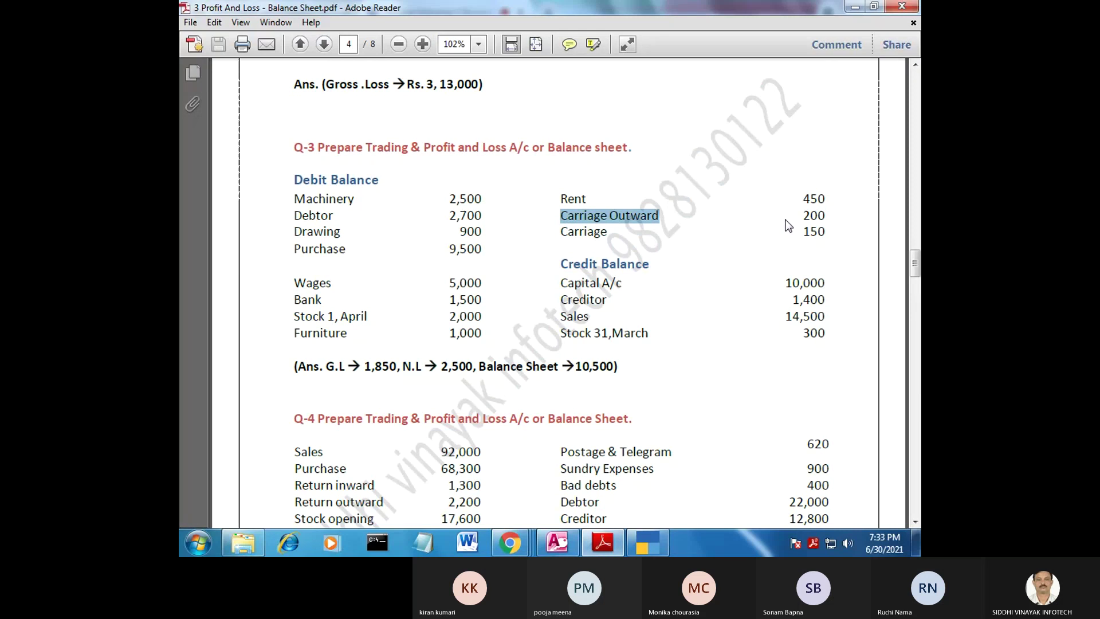
{"action": "double_click", "coordinate": [573, 198]}
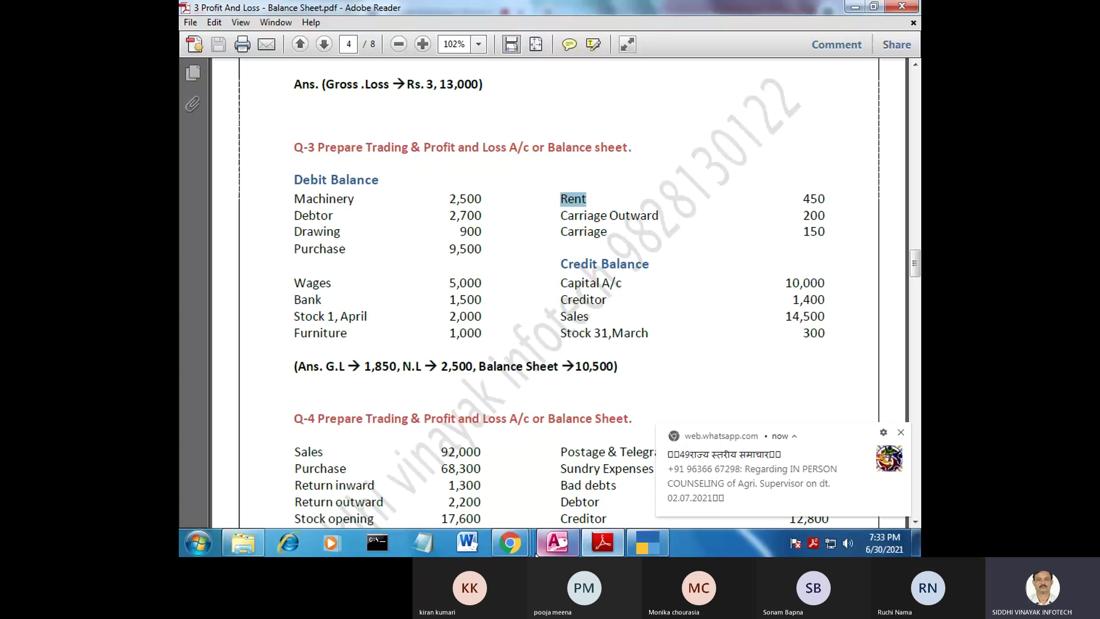
{"action": "mouse_move", "coordinate": [529, 551]}
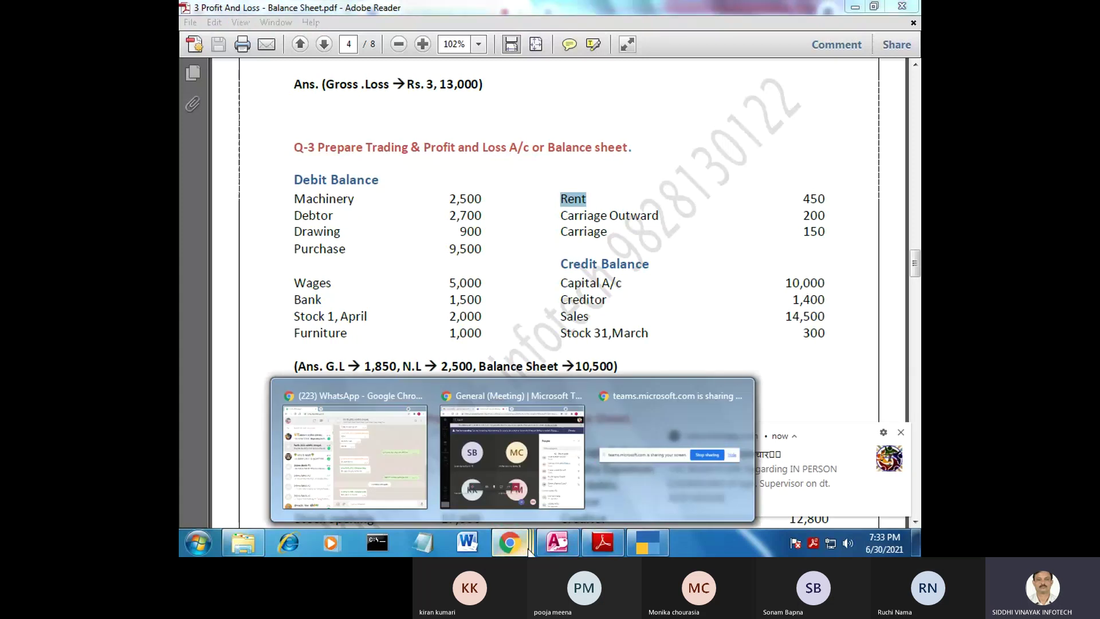
Step: Switch back to TallyPrime and name the next ledger "Rent" under the Indirect Expenses group, keeping its ledger type Not Applicable
{"action": "left_click", "coordinate": [643, 547]}
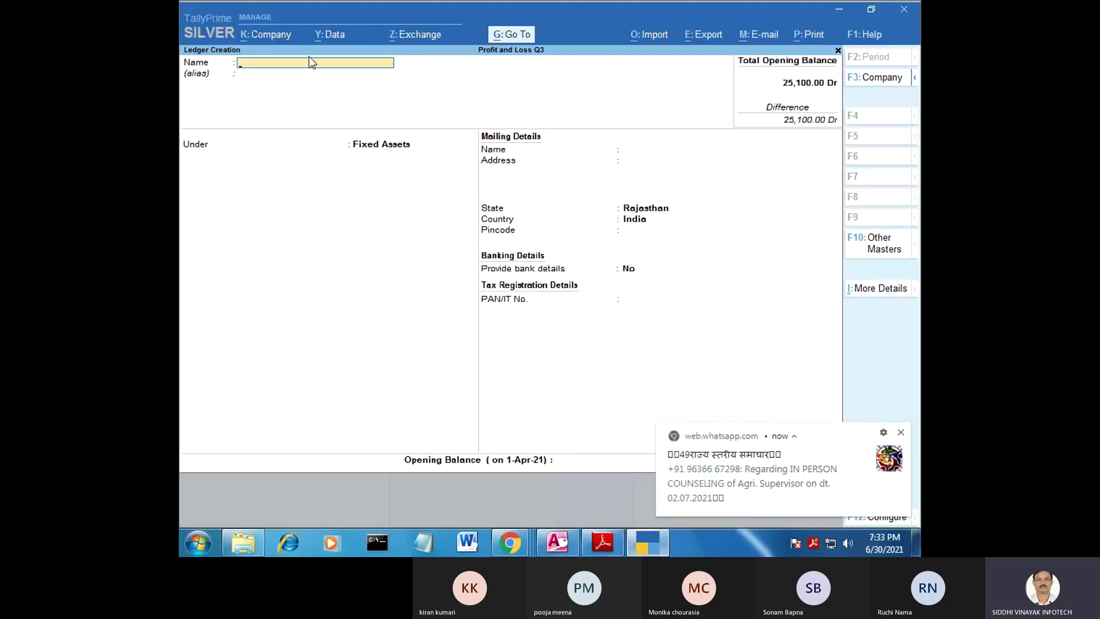
{"action": "type", "text": "Rent"}
{"action": "key", "text": "Return"}
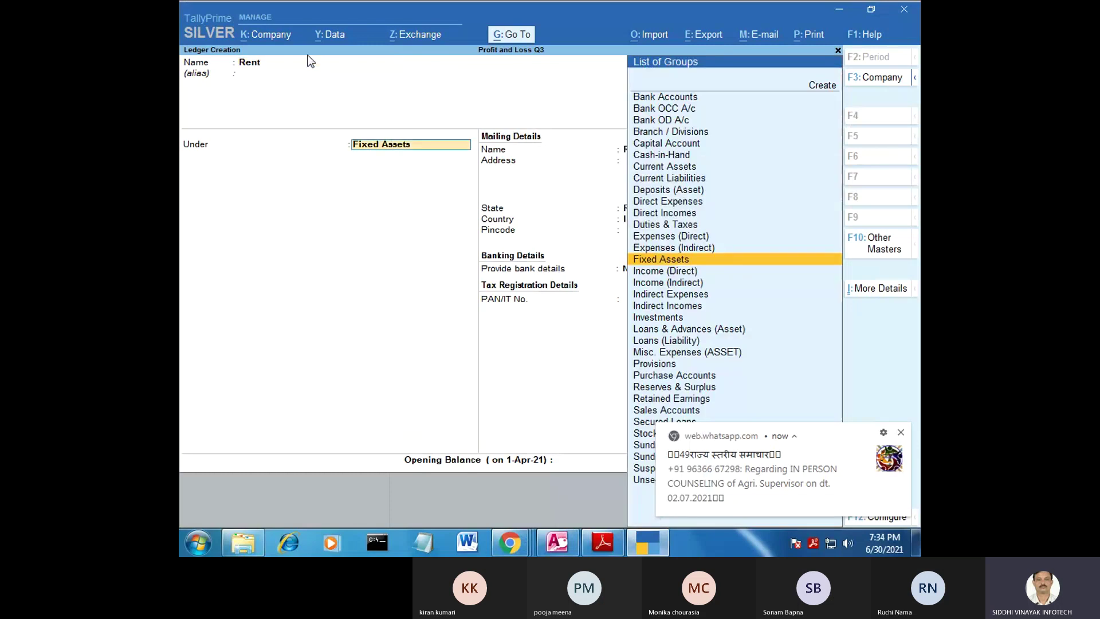
{"action": "type", "text": "I"}
{"action": "key", "text": "Down"}
{"action": "key", "text": "Down"}
{"action": "key", "text": "Down"}
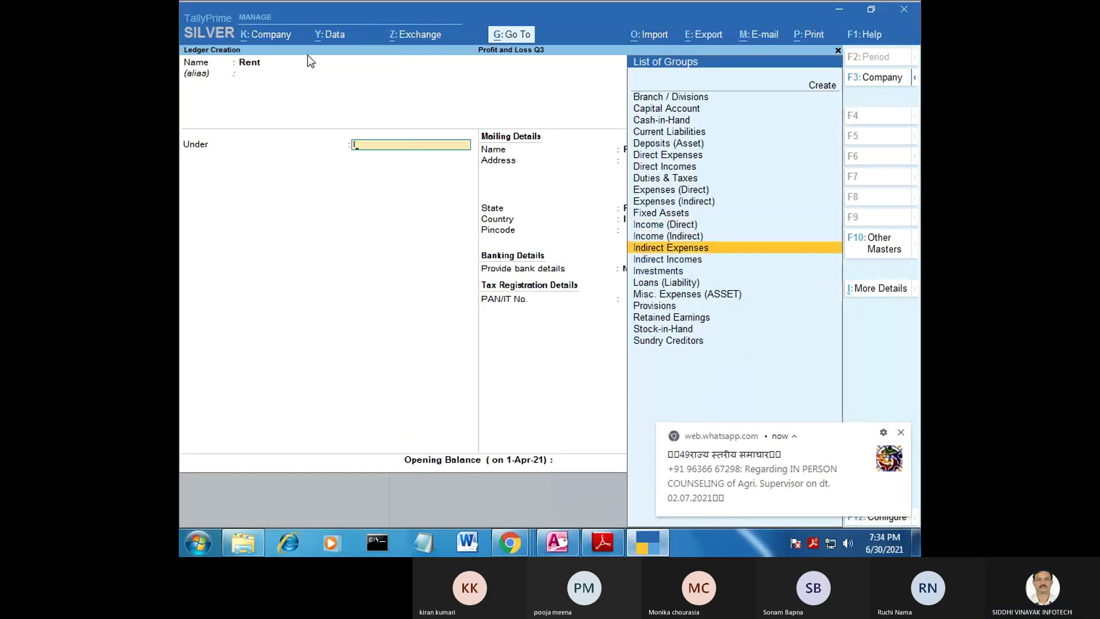
{"action": "key", "text": "Return"}
{"action": "key", "text": "Return"}
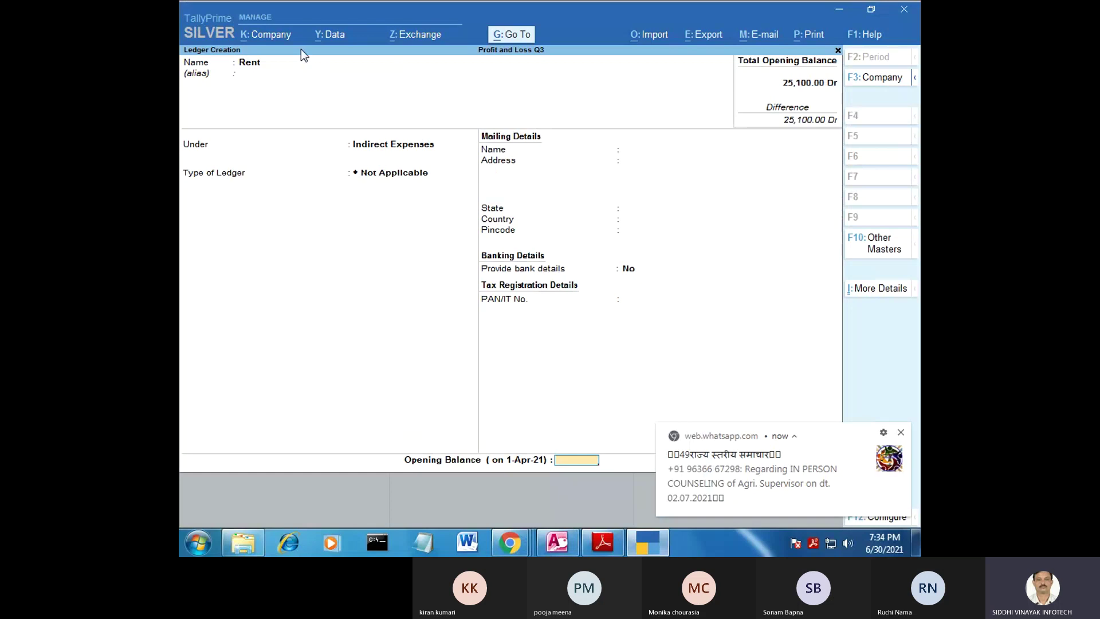
Step: Recheck the Rent amount in the Adobe Reader question PDF, then enter 450 as the TallyPrime ledger's opening balance and save it
{"action": "left_click", "coordinate": [647, 538]}
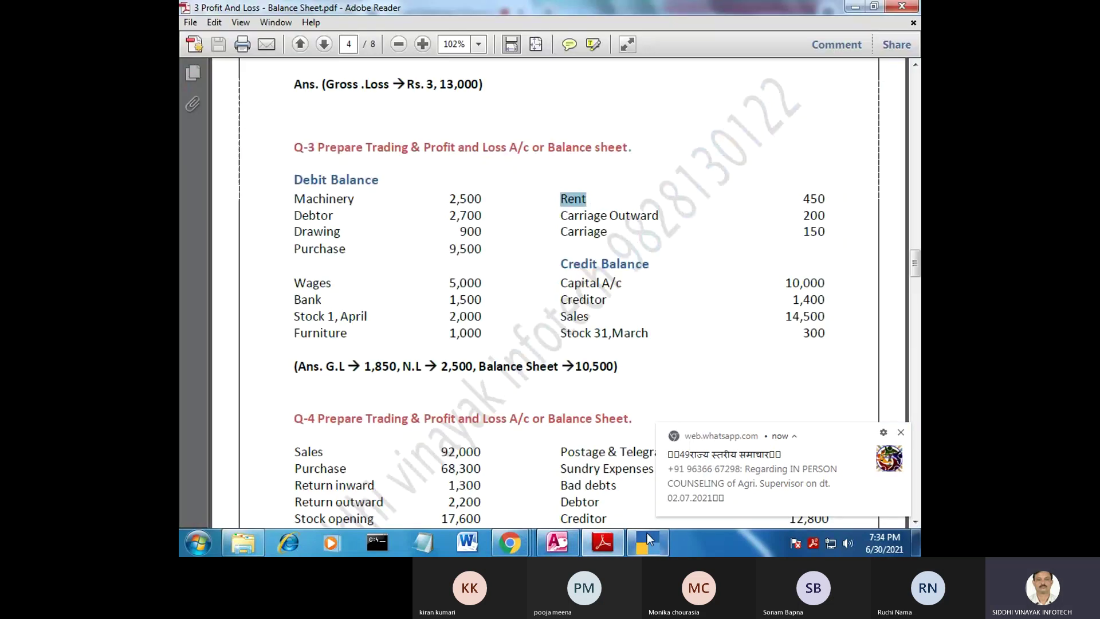
{"action": "left_click", "coordinate": [647, 533]}
{"action": "type", "text": "450"}
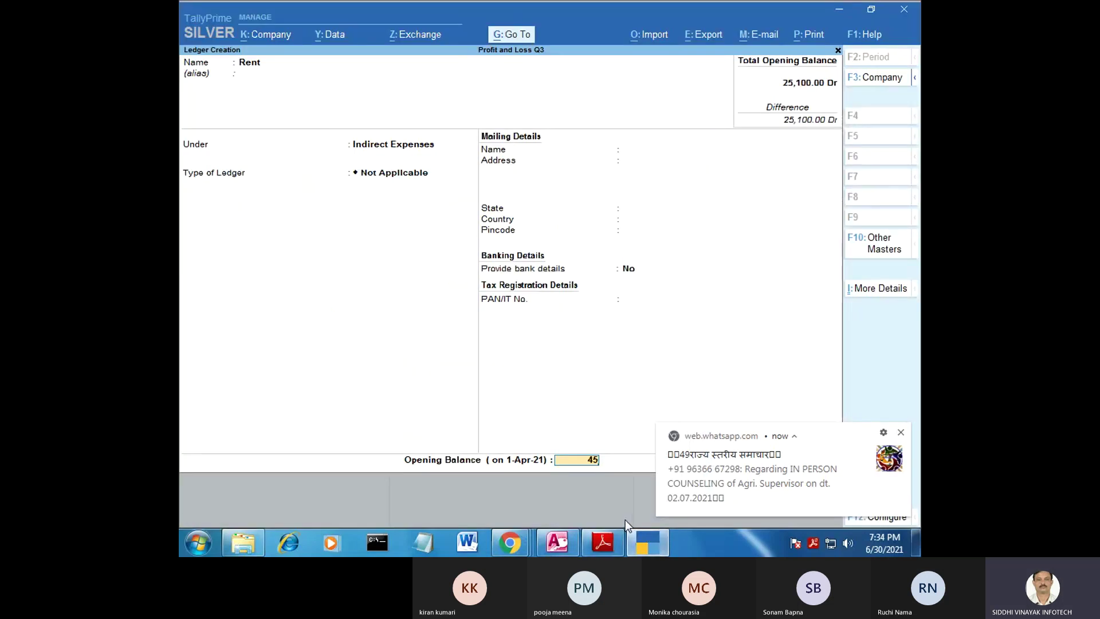
{"action": "key", "text": "Return"}
{"action": "key", "text": "Return"}
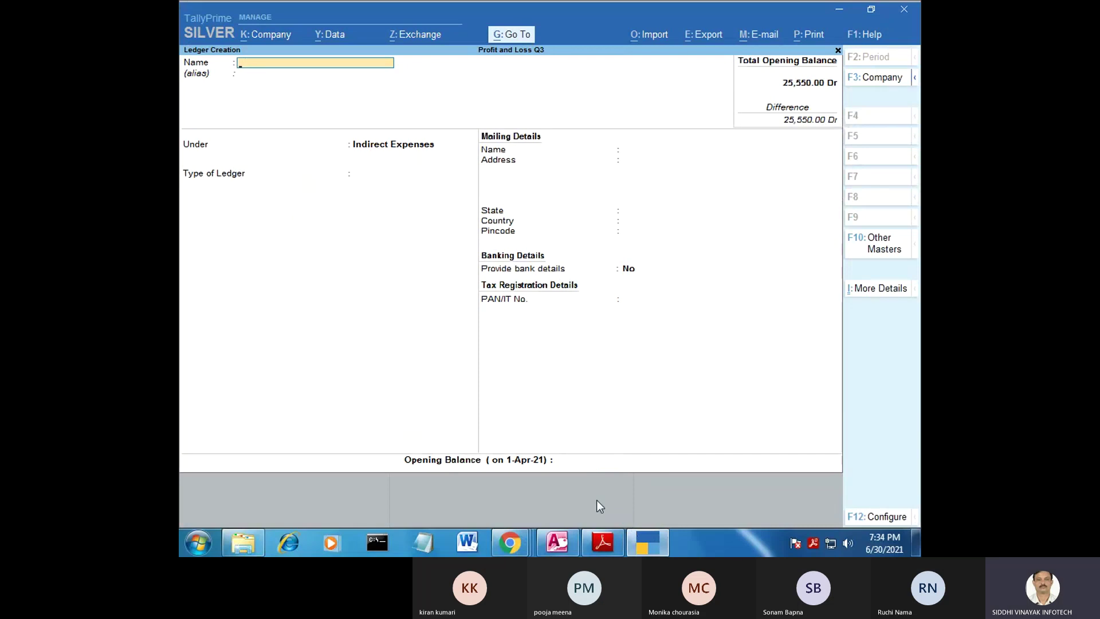
Step: Look up Carriage Outward in the Adobe Reader PDF, then name the next TallyPrime ledger "Carriage Outward" under Indirect Expenses, with bank details at No
{"action": "left_click", "coordinate": [603, 541]}
{"action": "left_click_drag", "start_coordinate": [657, 219], "coordinate": [564, 218]}
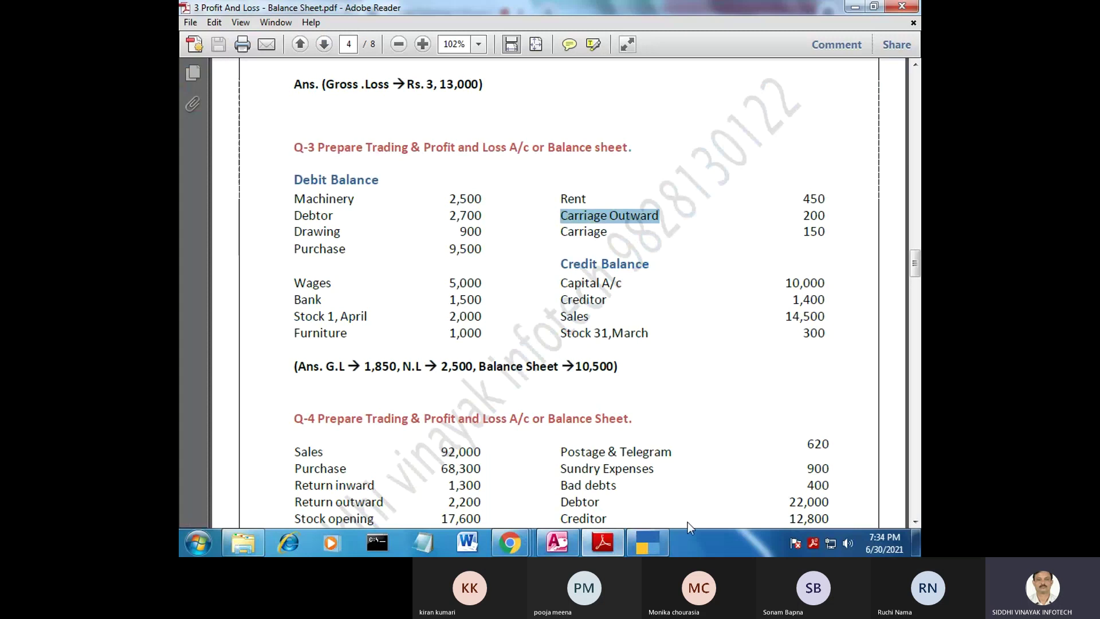
{"action": "left_click", "coordinate": [647, 542]}
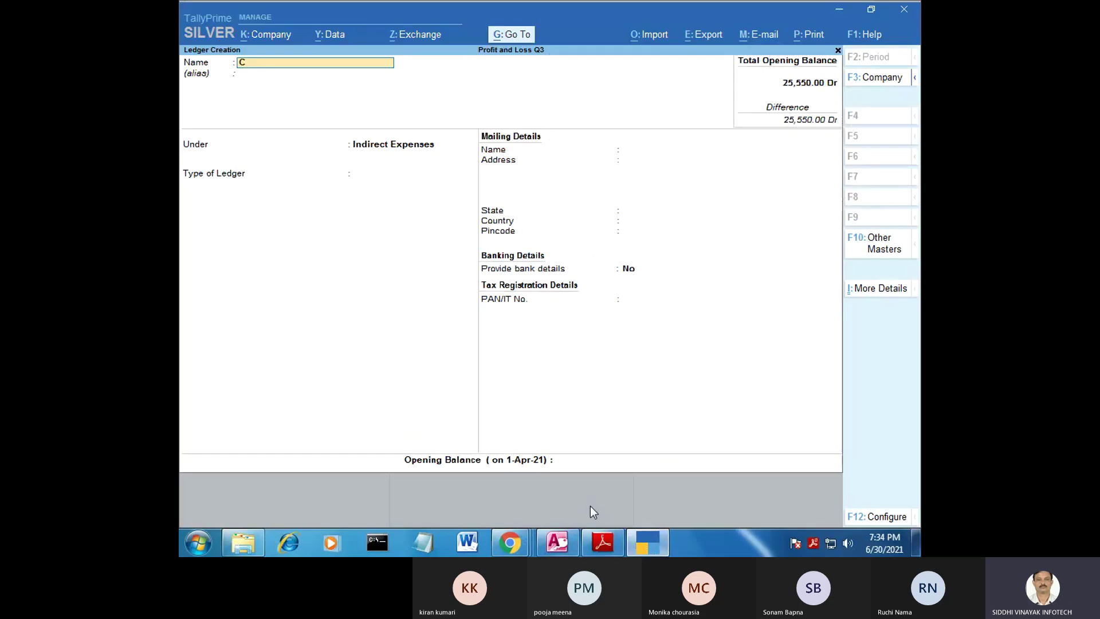
{"action": "type", "text": "Carriage outwar"}
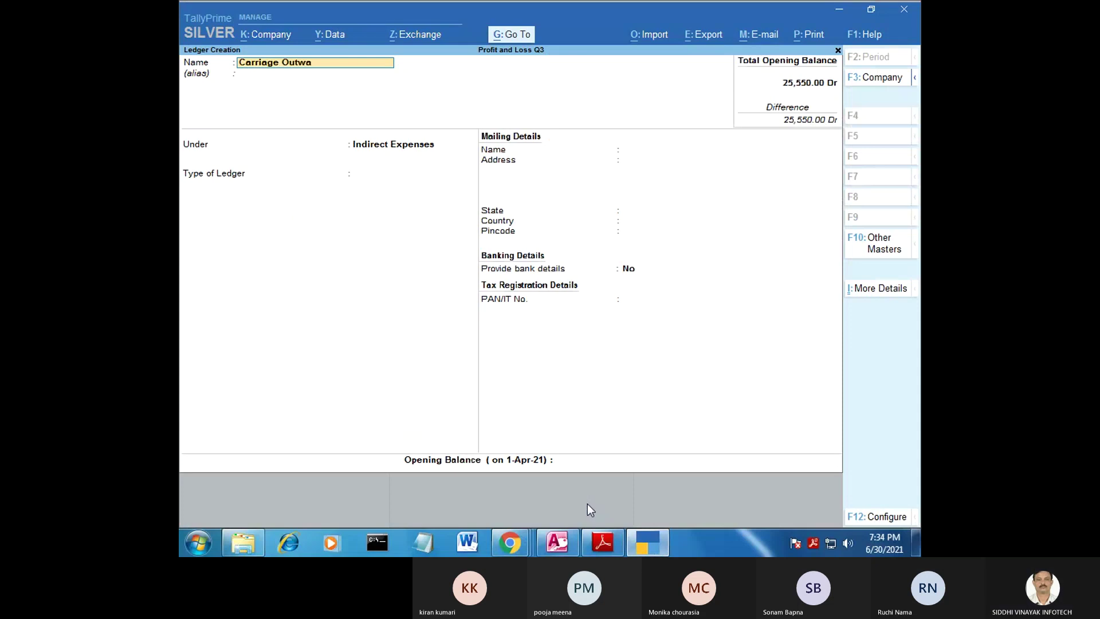
{"action": "type", "text": "d"}
{"action": "key", "text": "Return"}
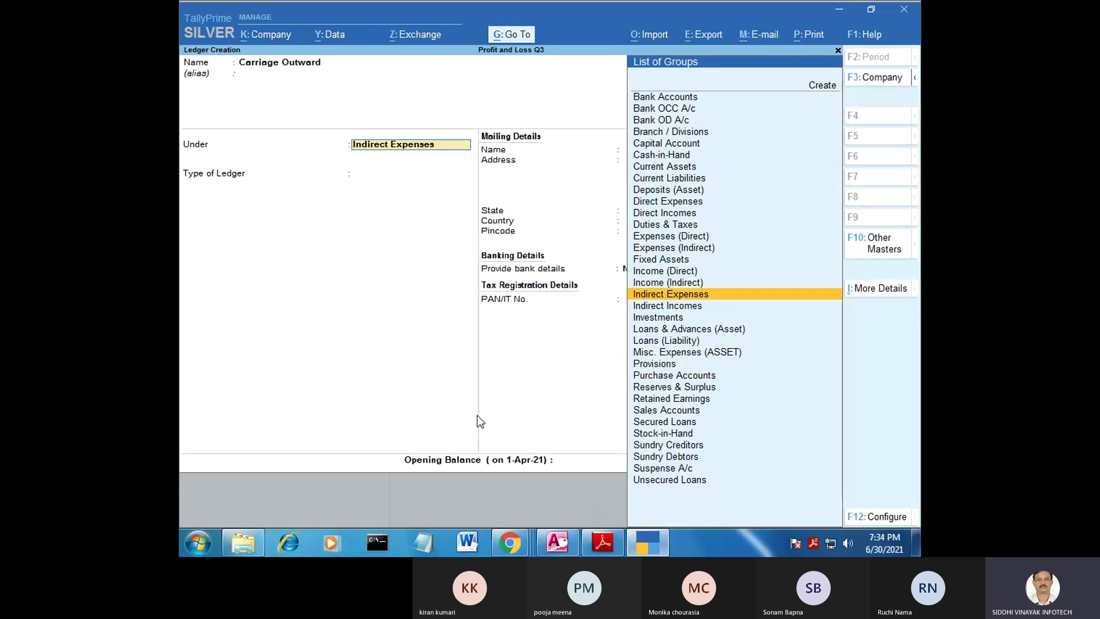
{"action": "key", "text": "Return"}
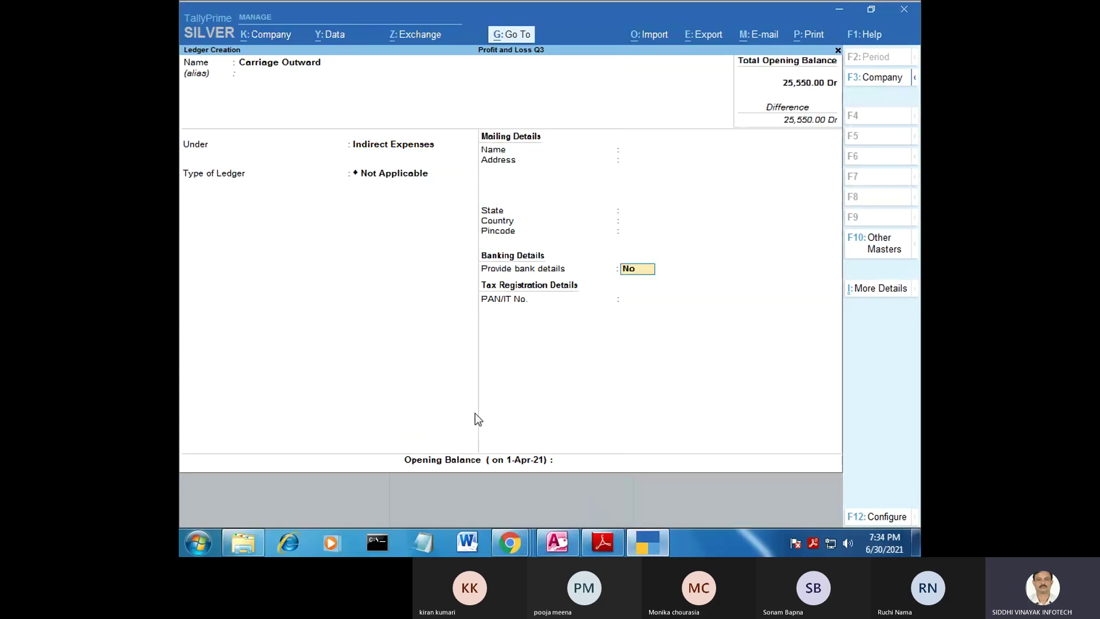
{"action": "key", "text": "Return"}
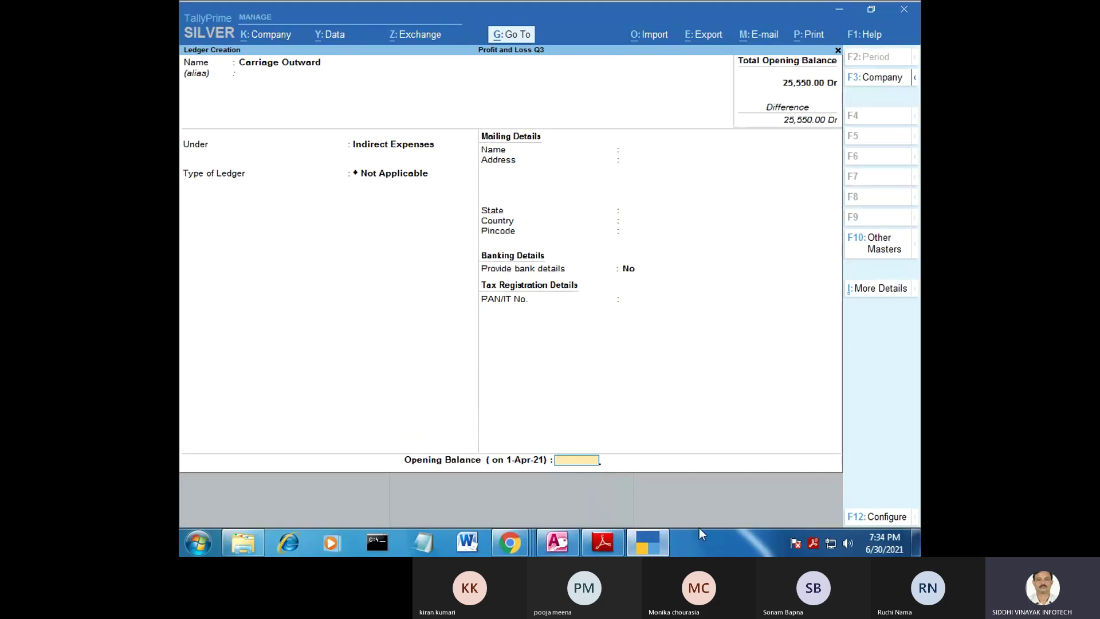
Step: Recheck the Carriage Outward amount in Adobe Reader, then enter an opening balance of 200 Dr for the ledger in TallyPrime
{"action": "left_click", "coordinate": [644, 542]}
{"action": "left_click", "coordinate": [645, 542]}
{"action": "type", "text": "200"}
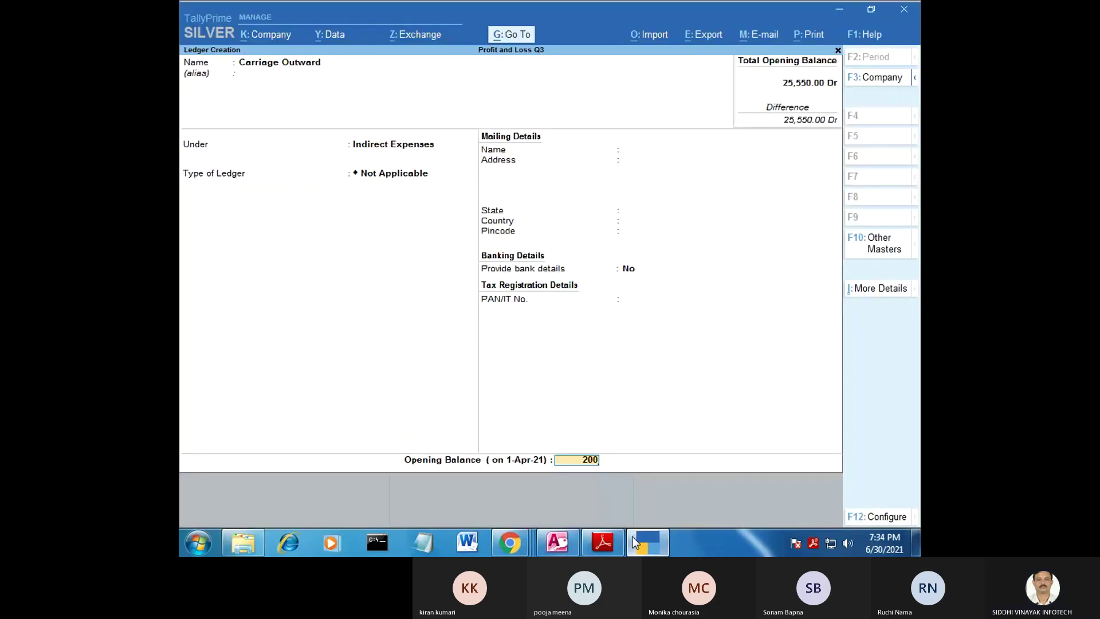
{"action": "key", "text": "Return"}
{"action": "key", "text": "Return"}
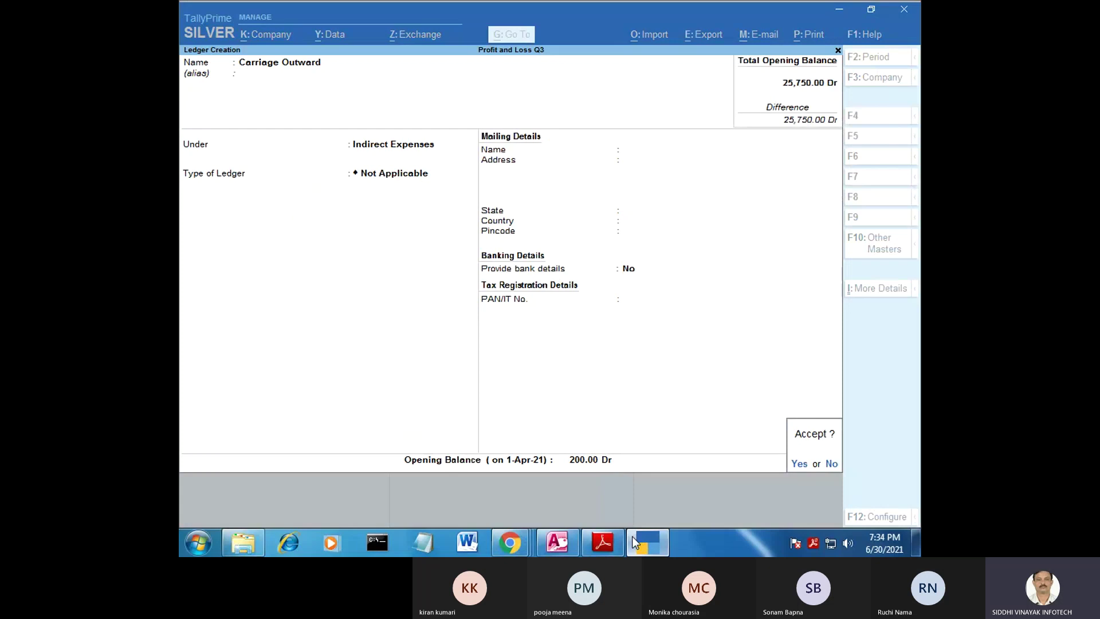
Step: Switch to the question PDF in Adobe Reader and look up the Carriage entry among Q-3's debit balances
{"action": "left_click", "coordinate": [635, 542]}
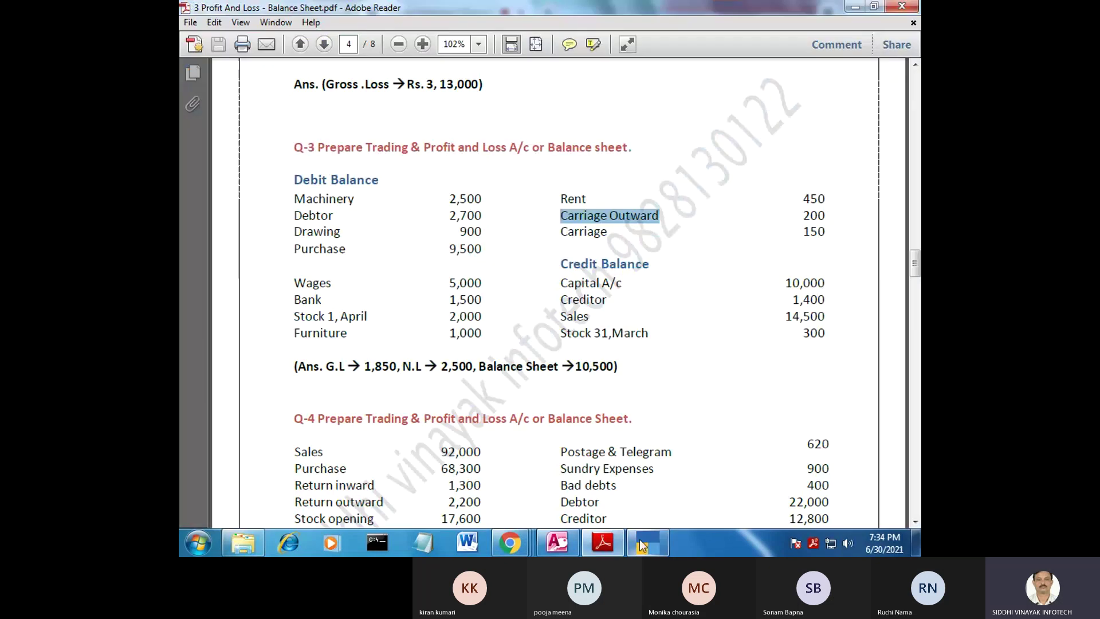
{"action": "left_click_drag", "start_coordinate": [605, 235], "coordinate": [563, 232]}
{"action": "left_click", "coordinate": [605, 240]}
{"action": "left_click", "coordinate": [586, 232]}
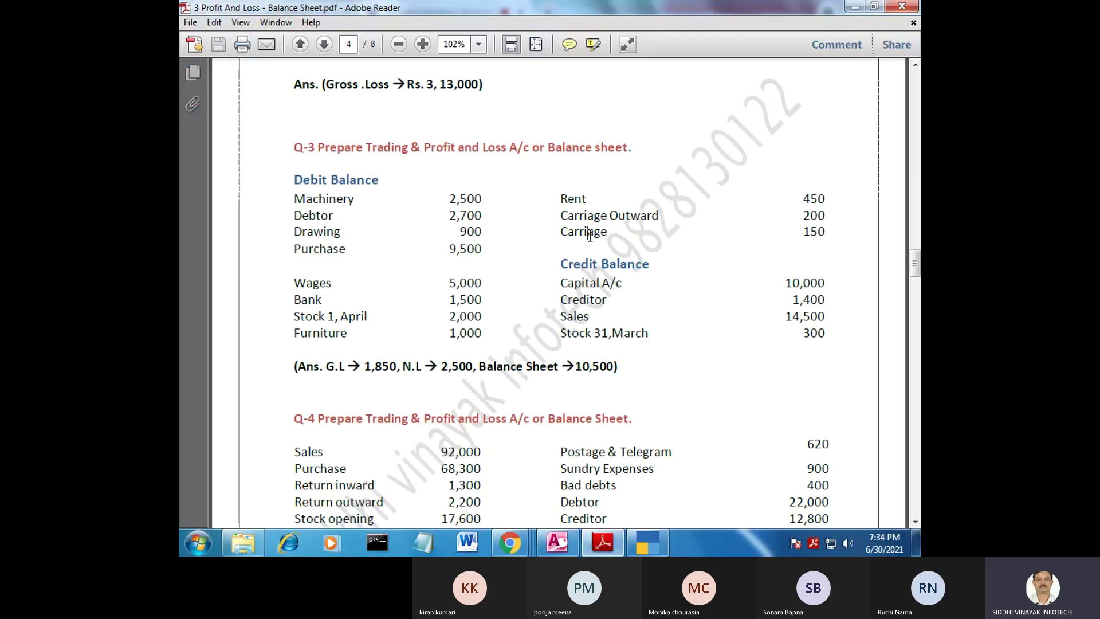
{"action": "left_click", "coordinate": [582, 228]}
Step: Switch back to TallyPrime and name the next ledger "Carriage" under Direct Expenses, keeping its ledger type Not Applicable
{"action": "left_click", "coordinate": [646, 543]}
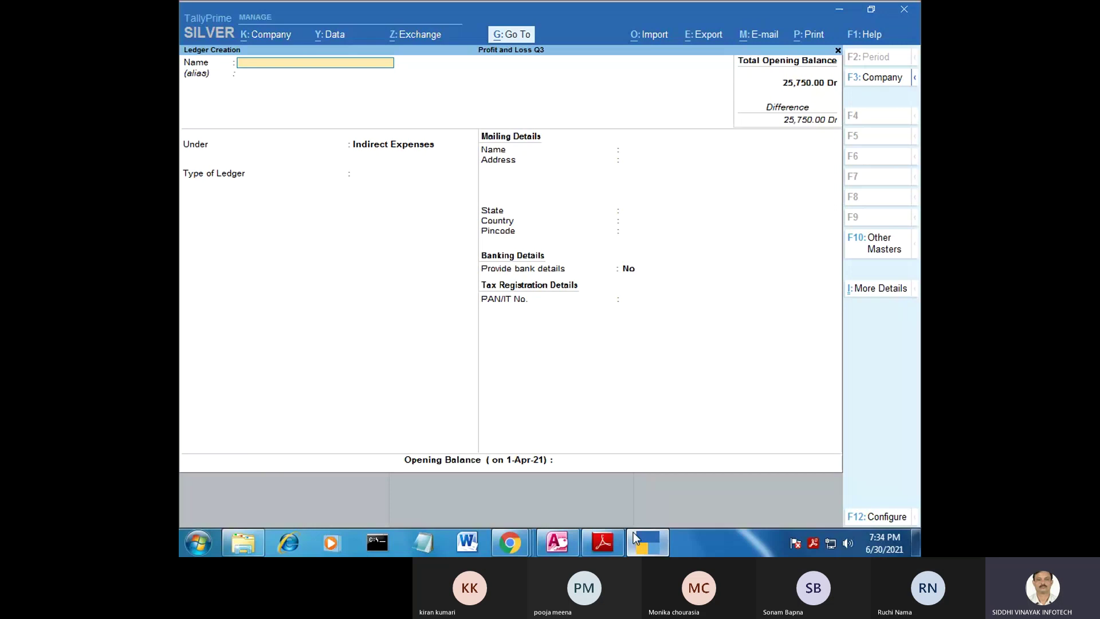
{"action": "type", "text": "Carria"}
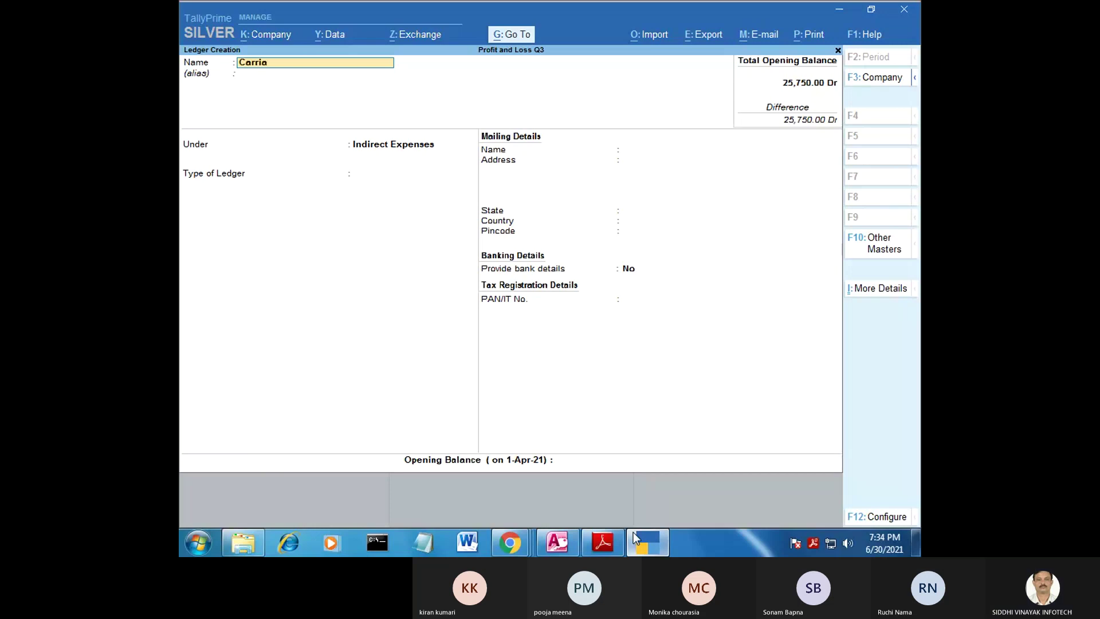
{"action": "type", "text": "ge"}
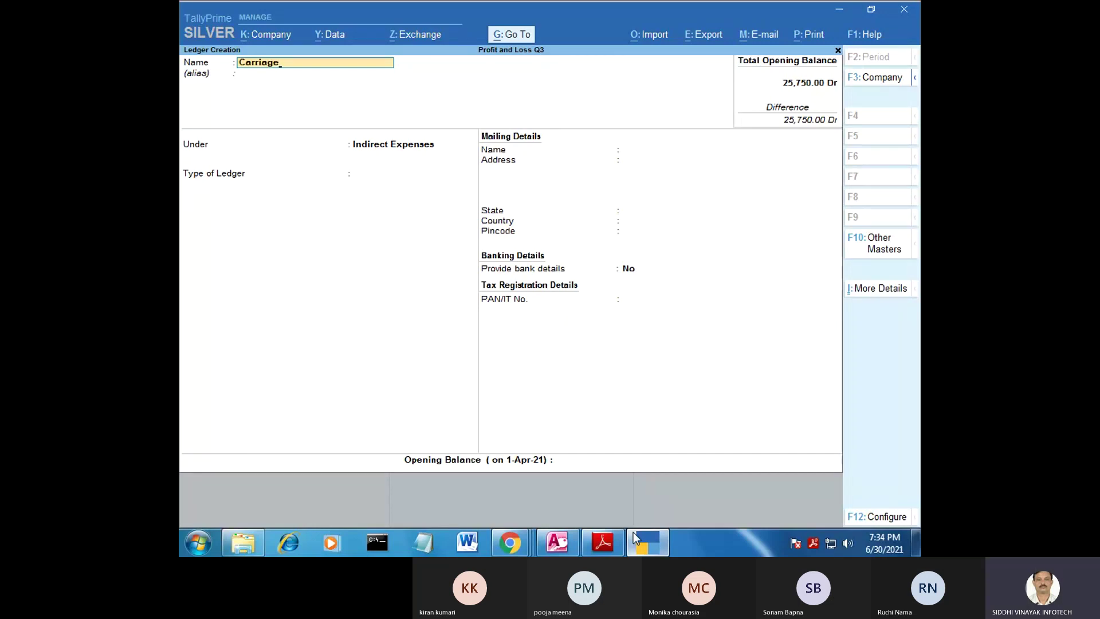
{"action": "key", "text": "Return"}
{"action": "key", "text": "Return"}
{"action": "type", "text": "D"}
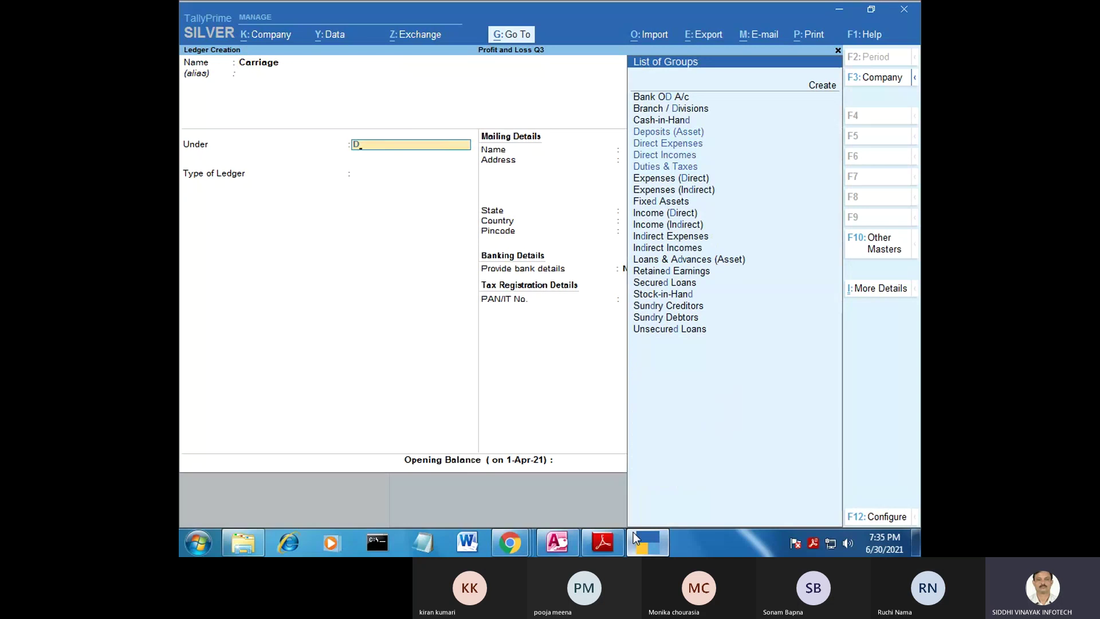
{"action": "key", "text": "Down"}
{"action": "key", "text": "Down"}
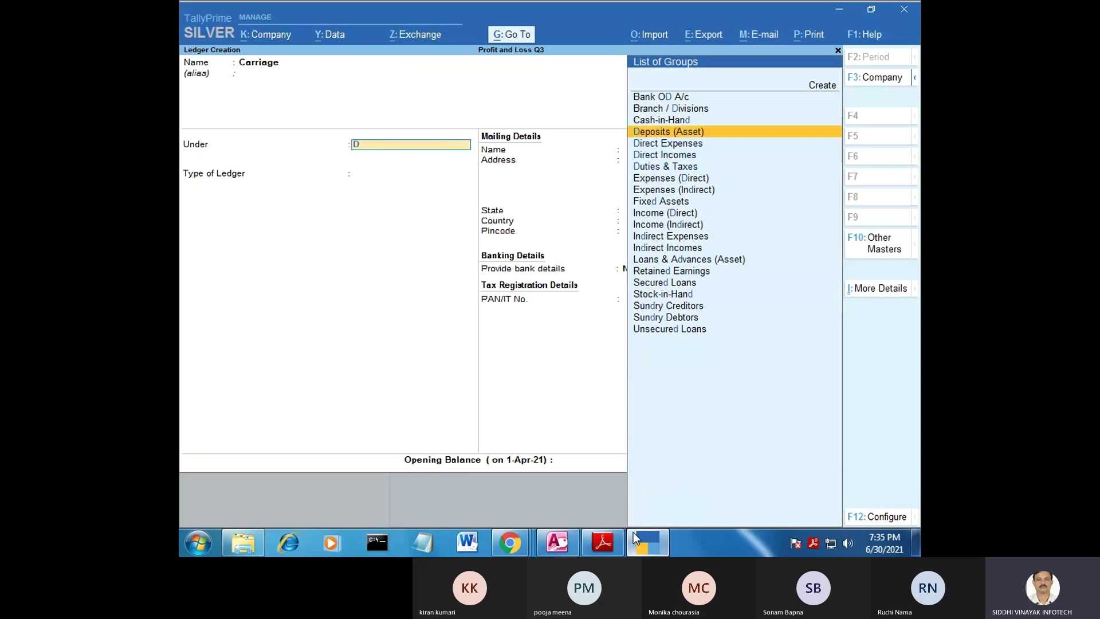
{"action": "key", "text": "Return"}
{"action": "key", "text": "Return"}
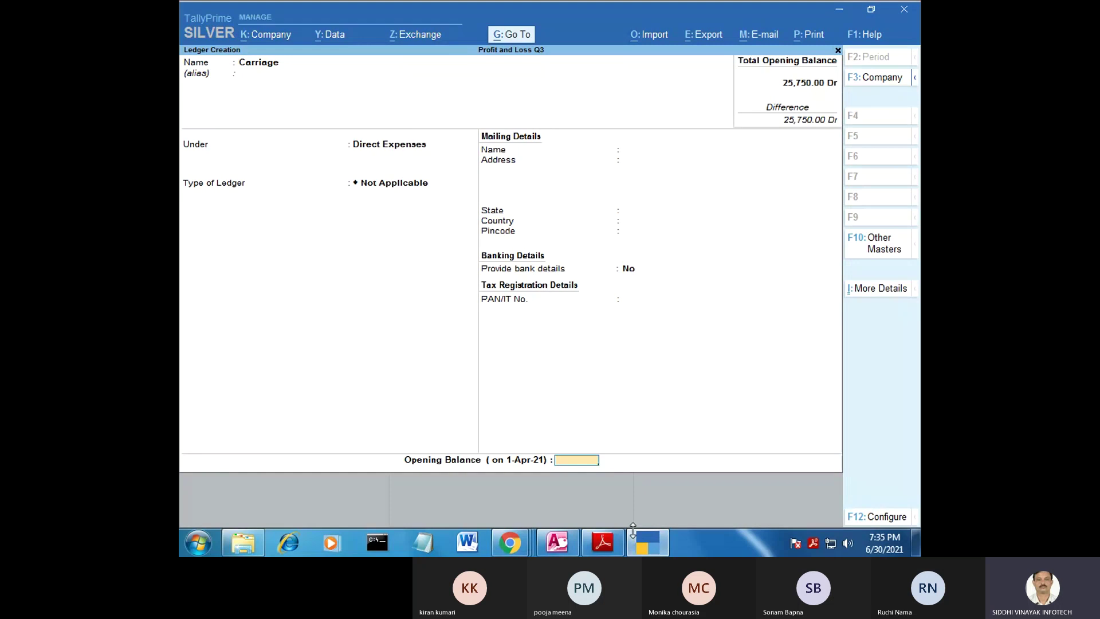
Step: Recheck the Carriage amount in the Adobe Reader PDF, then enter 150 as the TallyPrime ledger's opening balance and save it
{"action": "left_click", "coordinate": [649, 543]}
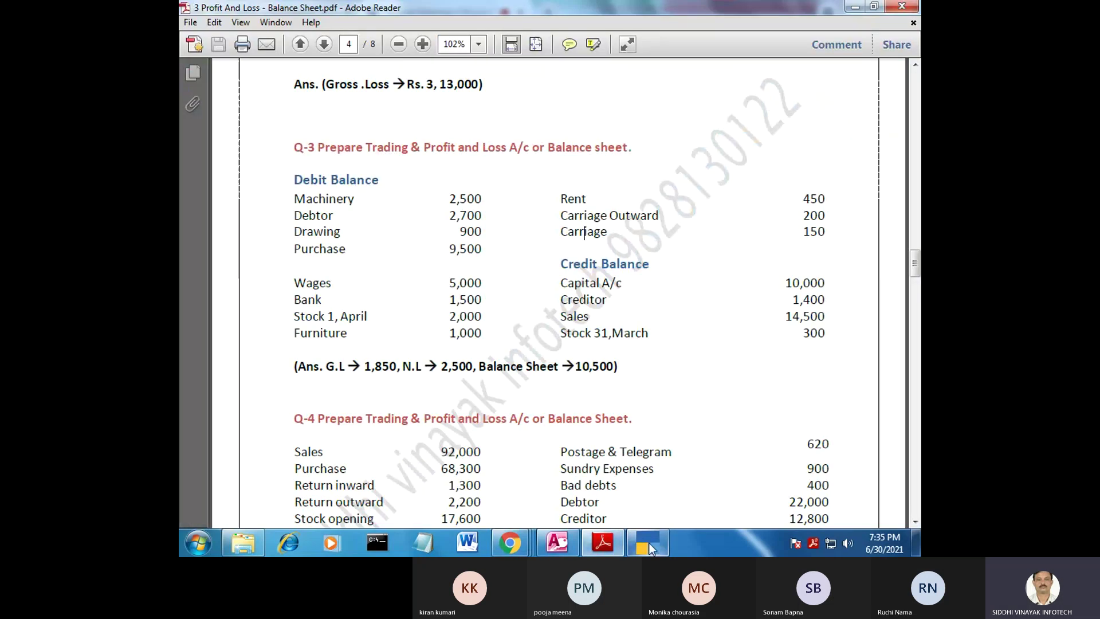
{"action": "left_click", "coordinate": [648, 543]}
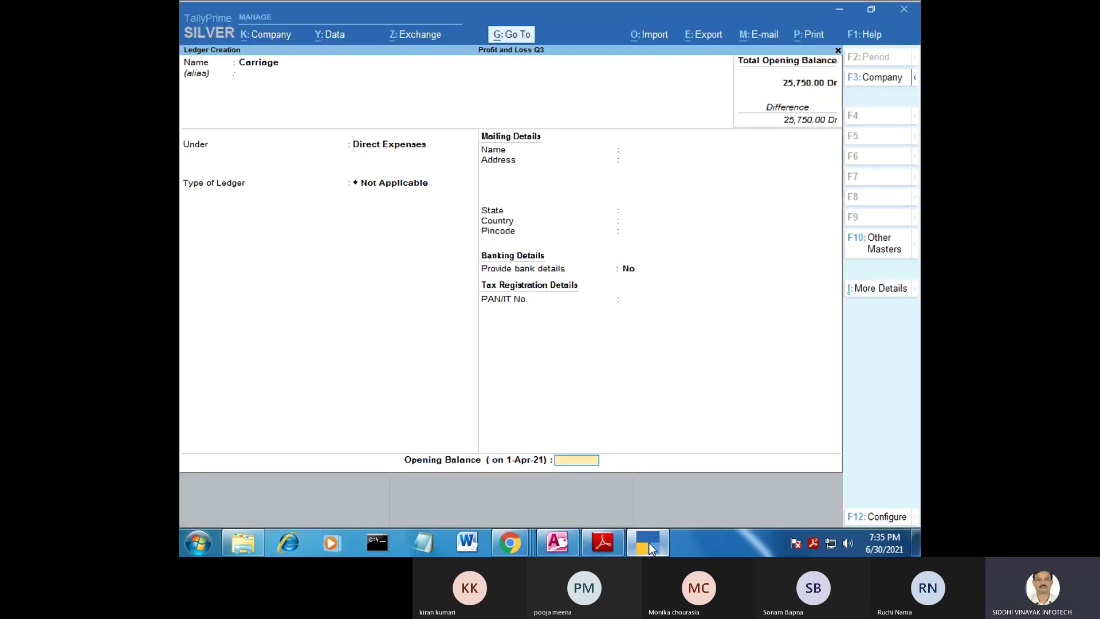
{"action": "type", "text": "150"}
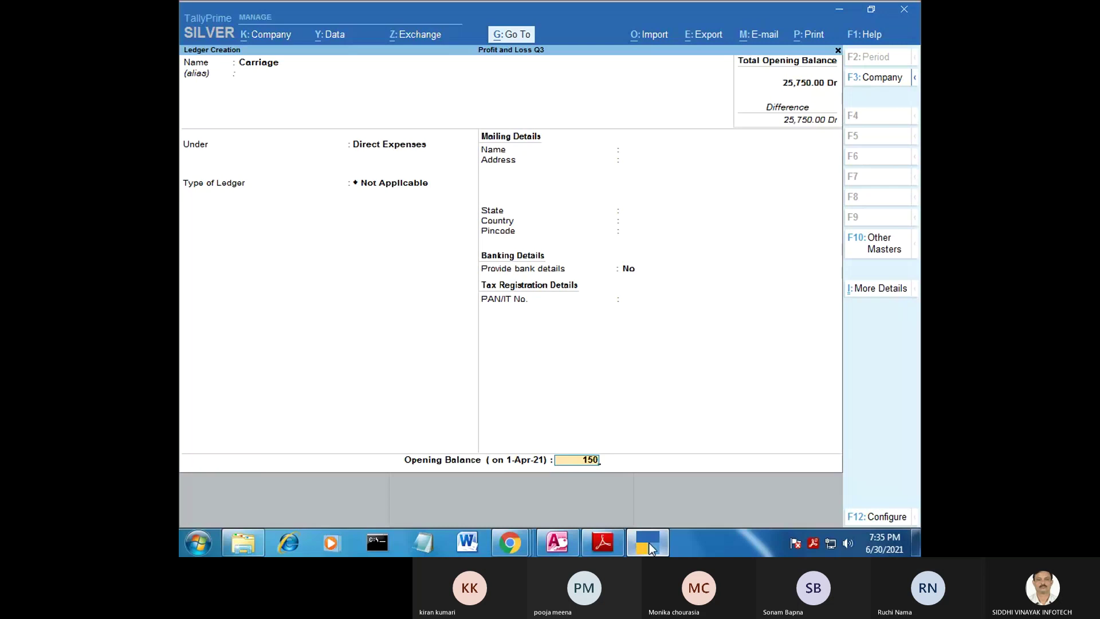
{"action": "key", "text": "Return"}
{"action": "key", "text": "Return"}
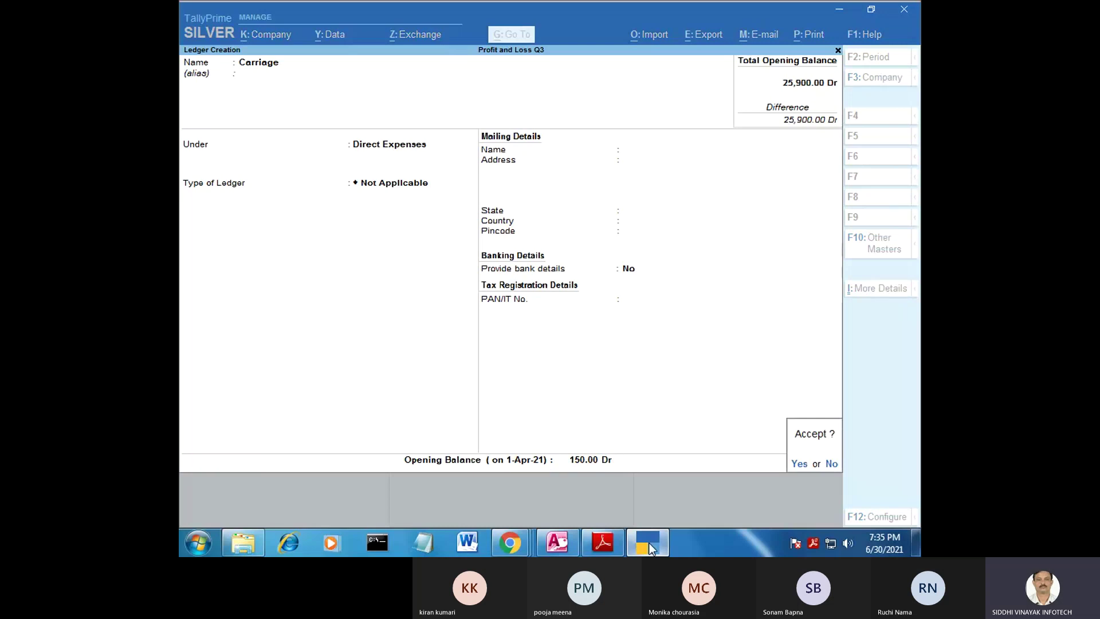
{"action": "key", "text": "Return"}
Step: Switch to the Adobe Reader PDF and examine the Capital A/c entry and its amount under Q-3's Credit Balance heading
{"action": "left_click", "coordinate": [647, 536]}
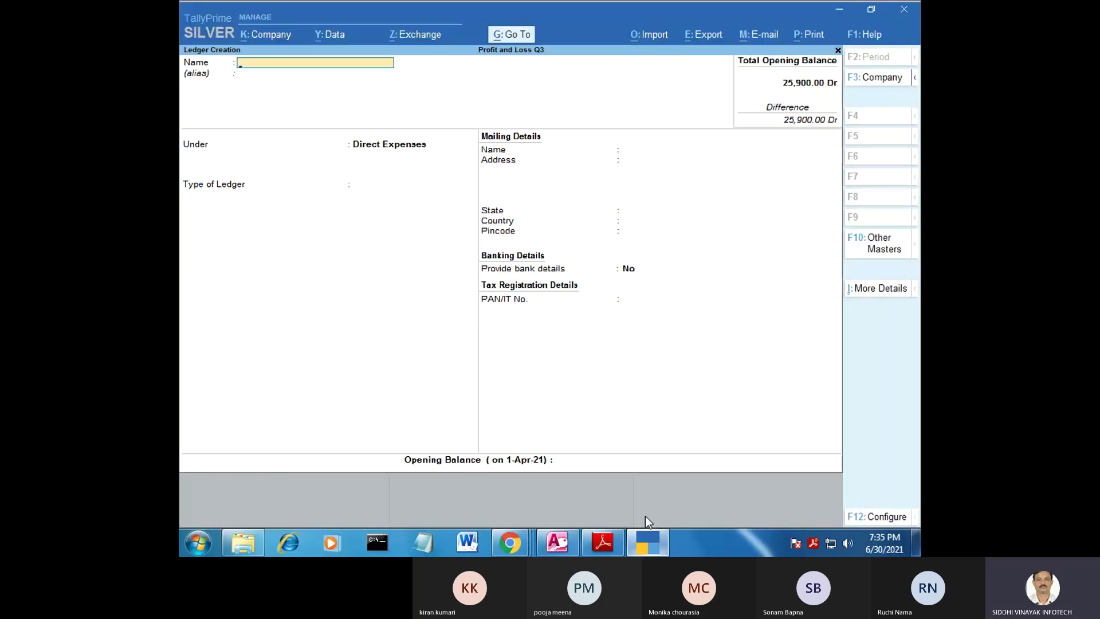
{"action": "left_click", "coordinate": [642, 536]}
{"action": "left_click", "coordinate": [642, 536]}
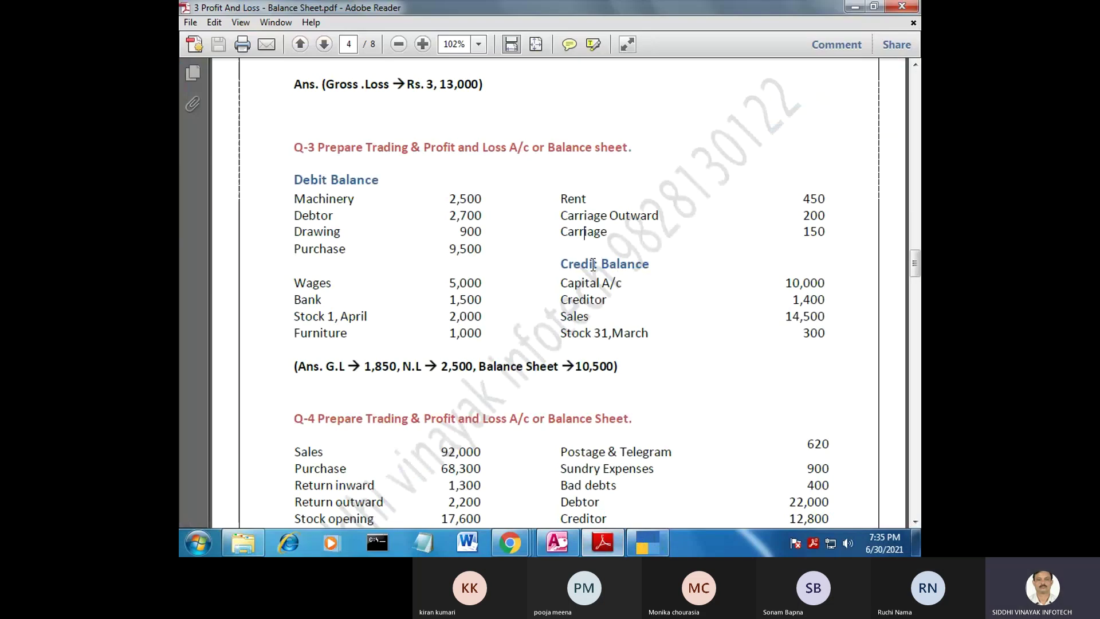
{"action": "left_click_drag", "start_coordinate": [562, 283], "coordinate": [622, 286]}
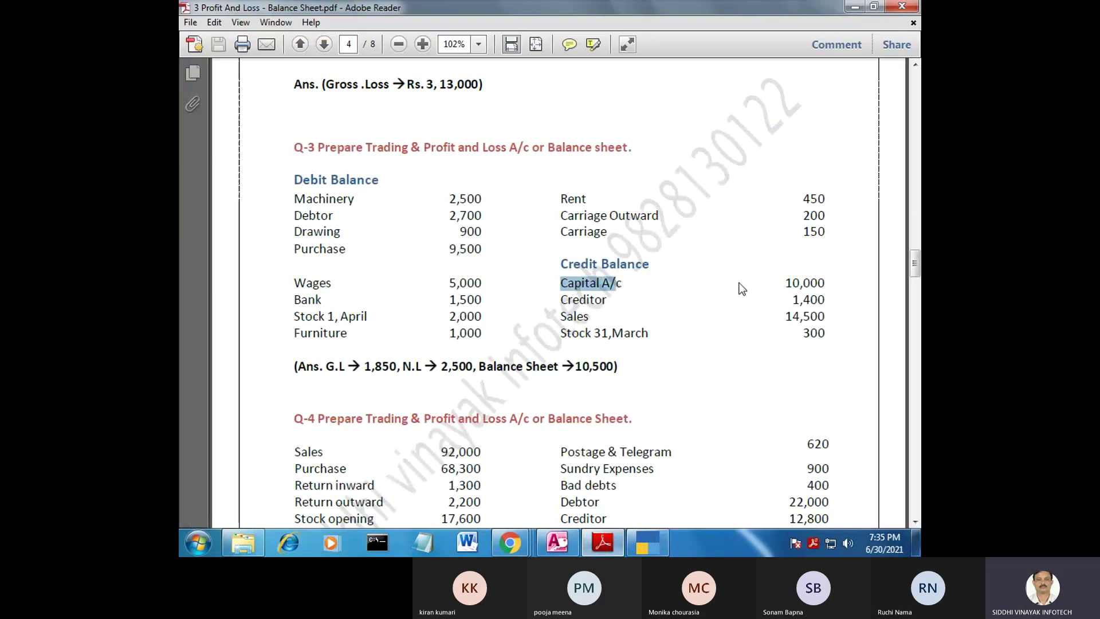
{"action": "left_click_drag", "start_coordinate": [786, 283], "coordinate": [832, 284]}
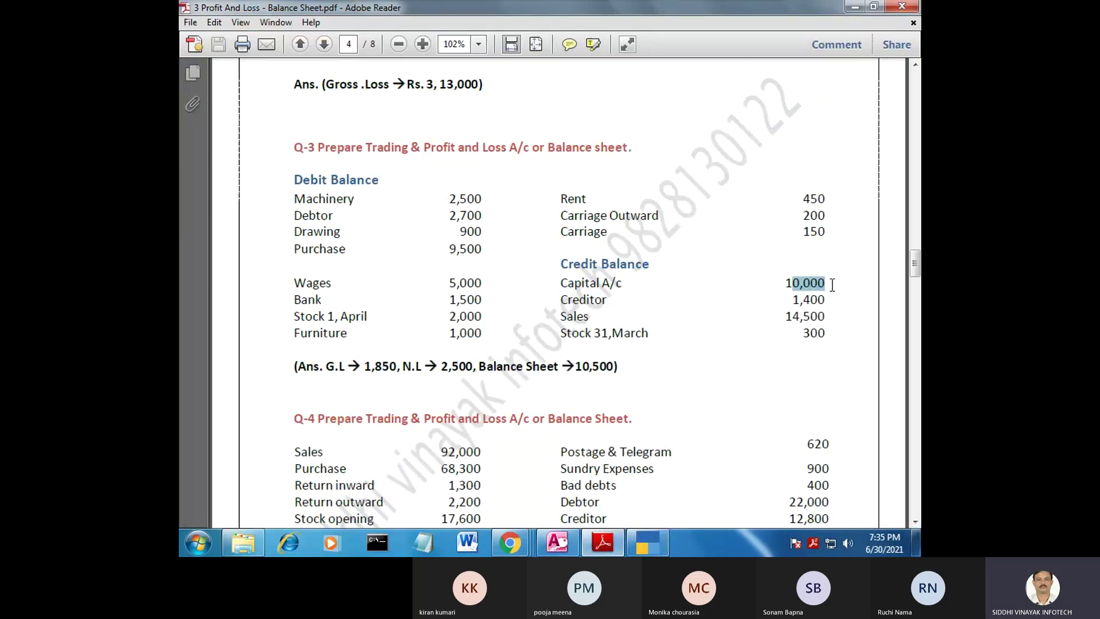
{"action": "left_click", "coordinate": [588, 281]}
{"action": "triple_click", "coordinate": [587, 268]}
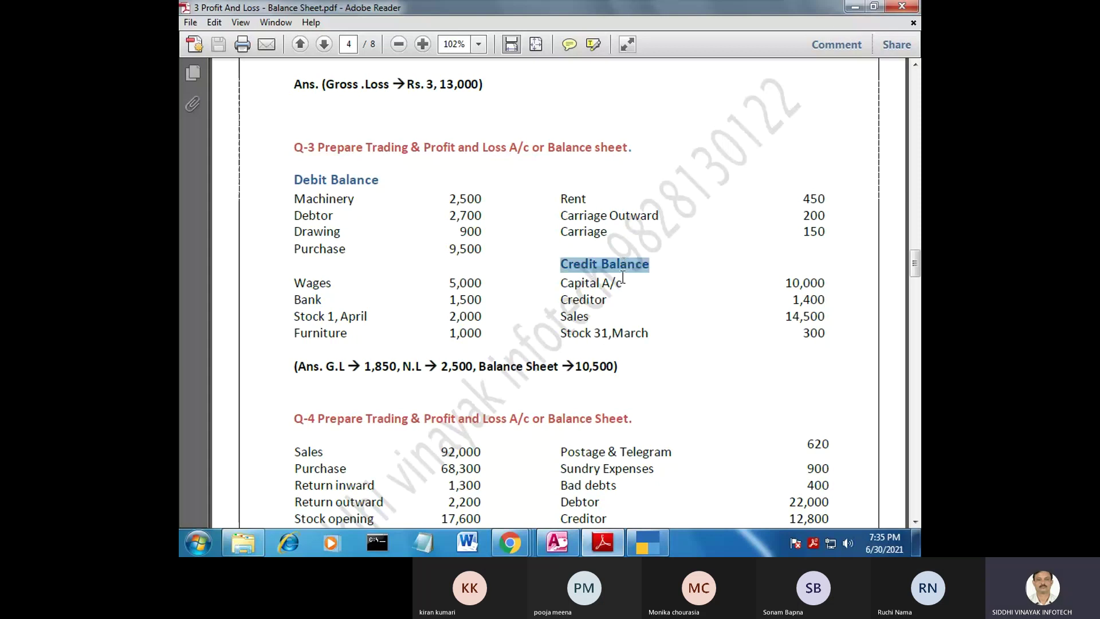
{"action": "left_click", "coordinate": [596, 284]}
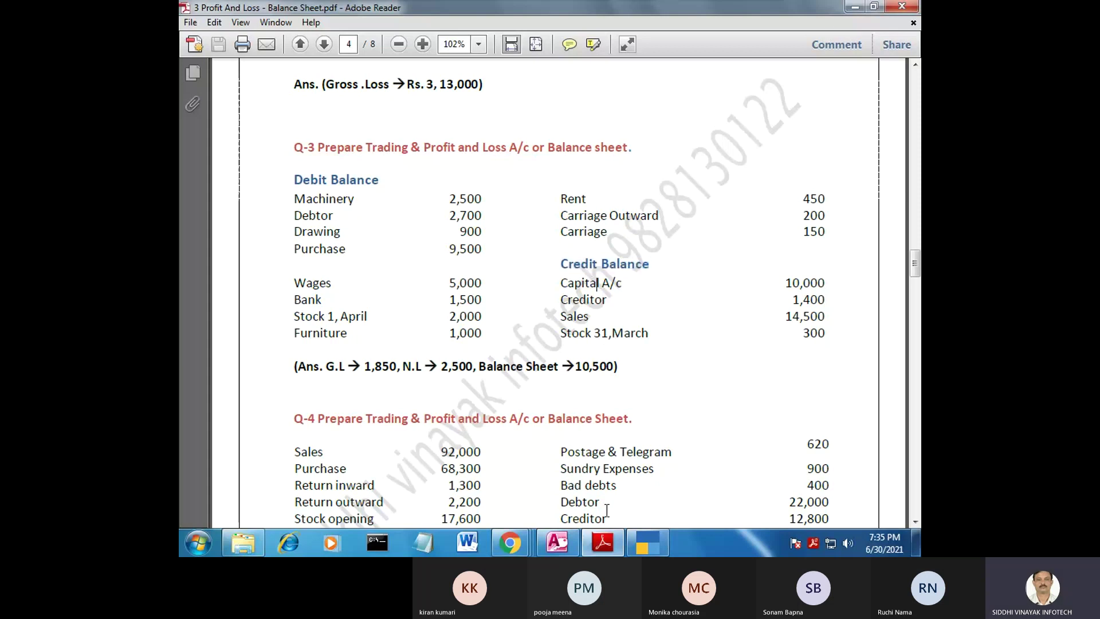
Step: Switch back to TallyPrime and name the next ledger "Capital" under the Capital Account group
{"action": "left_click", "coordinate": [633, 540]}
{"action": "type", "text": "C"}
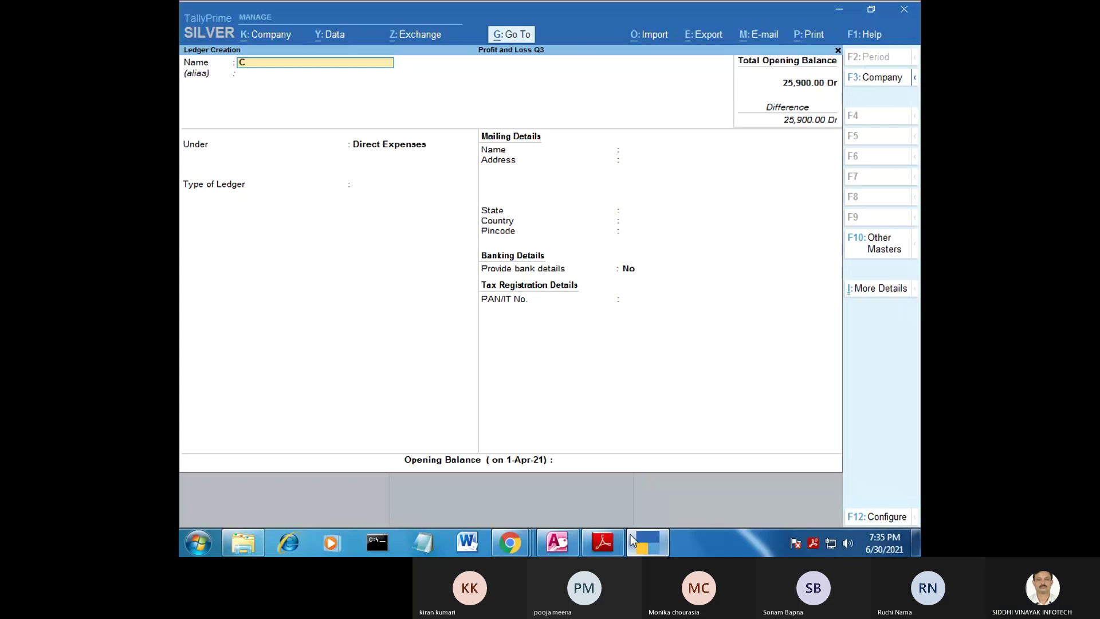
{"action": "type", "text": "apital"}
{"action": "key", "text": "Return"}
{"action": "key", "text": "Return"}
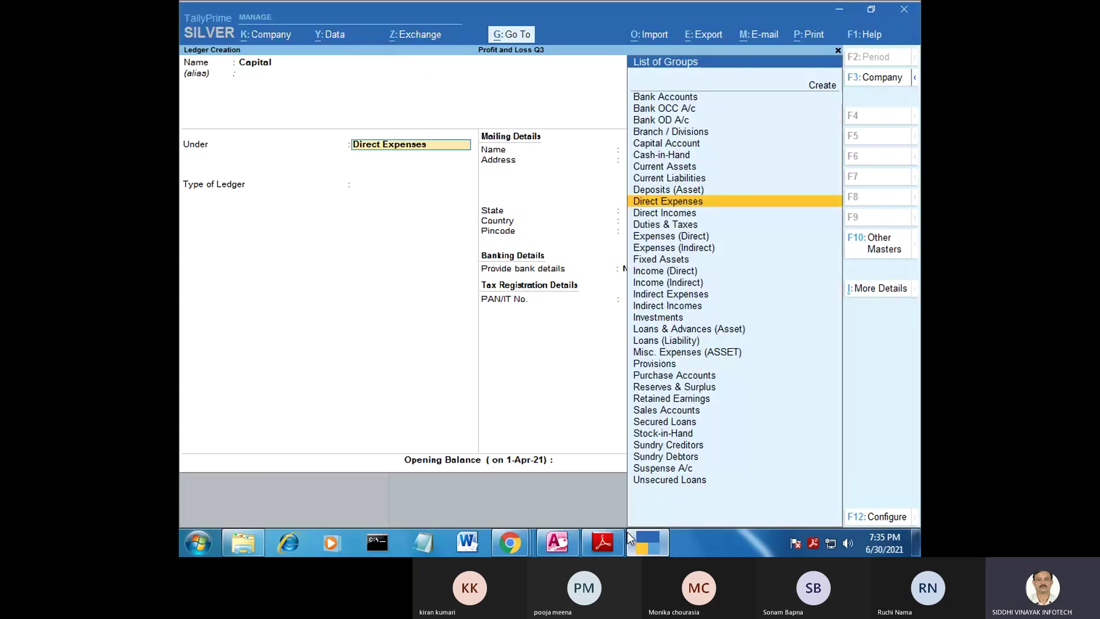
{"action": "type", "text": "C"}
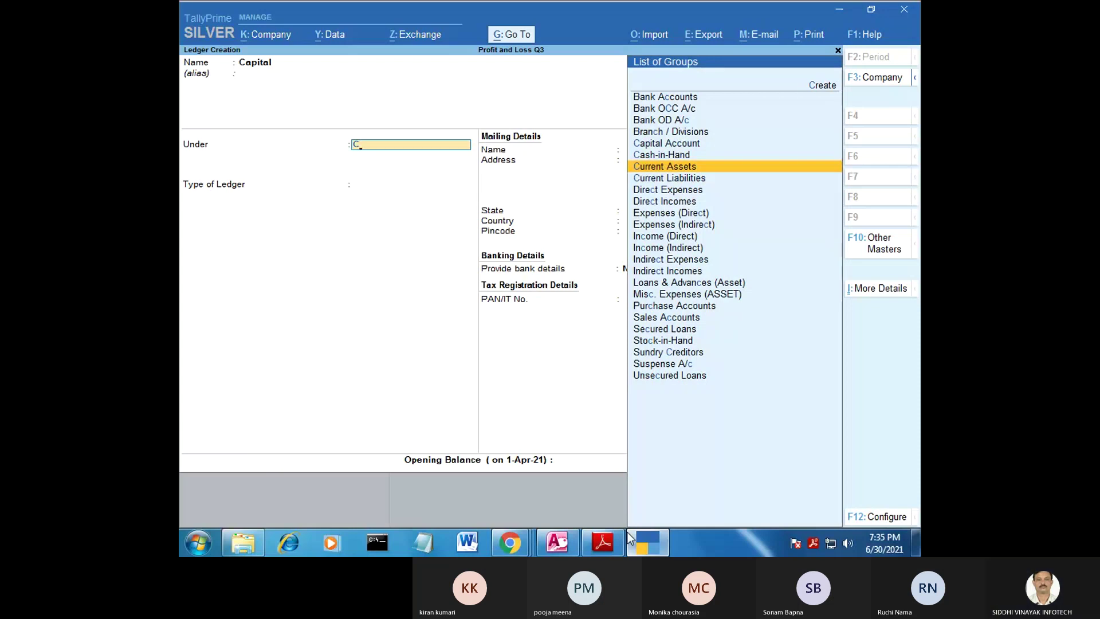
{"action": "key", "text": "Up"}
{"action": "key", "text": "Up"}
{"action": "key", "text": "Return"}
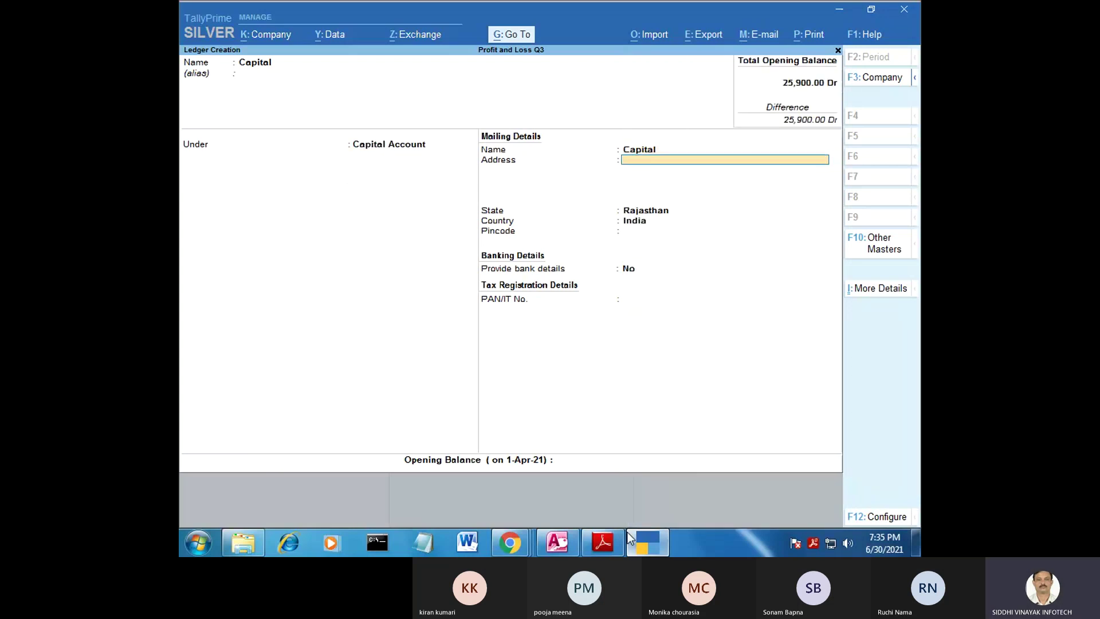
Step: Leave the Capital ledger's address, pincode and PAN empty, keeping Rajasthan, India and bank details at No
{"action": "key", "text": "Return"}
{"action": "key", "text": "Return"}
{"action": "key", "text": "Return"}
{"action": "key", "text": "Return"}
{"action": "key", "text": "Return"}
{"action": "key", "text": "Return"}
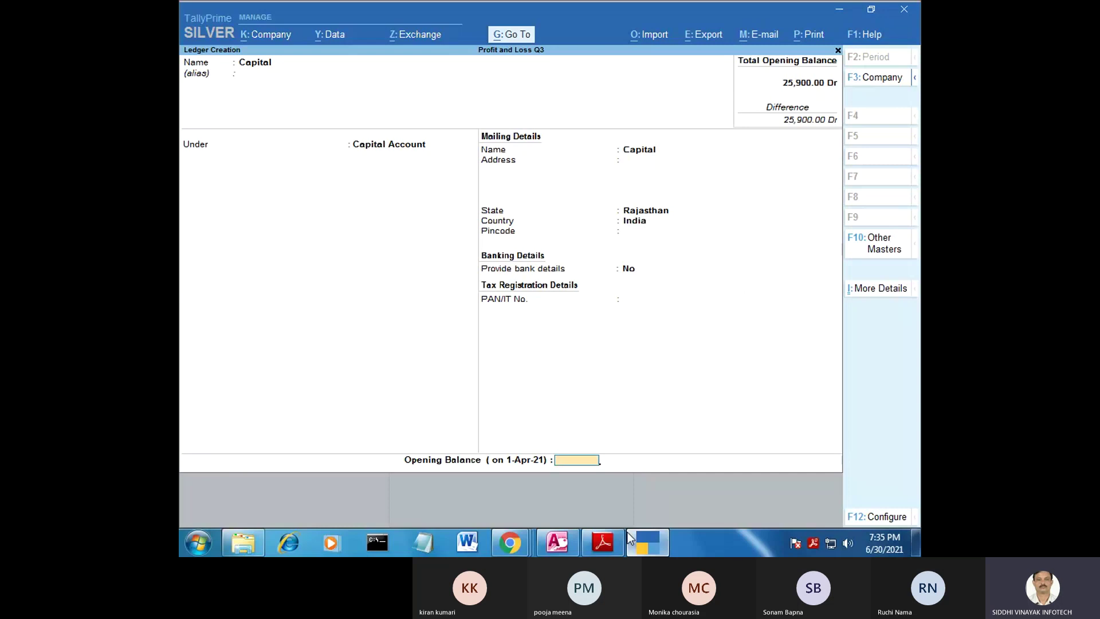
Step: Recheck the Capital amount in Adobe Reader, then enter 10,000 Cr as the TallyPrime ledger's opening balance and save it
{"action": "left_click", "coordinate": [634, 537]}
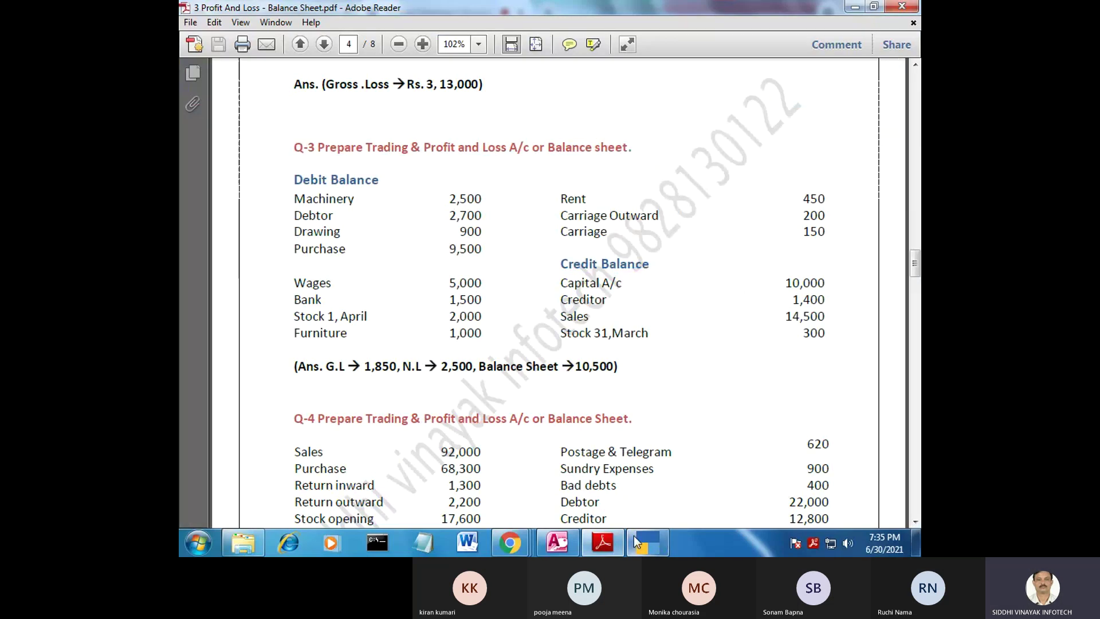
{"action": "left_click", "coordinate": [635, 538]}
{"action": "type", "text": "10,0"}
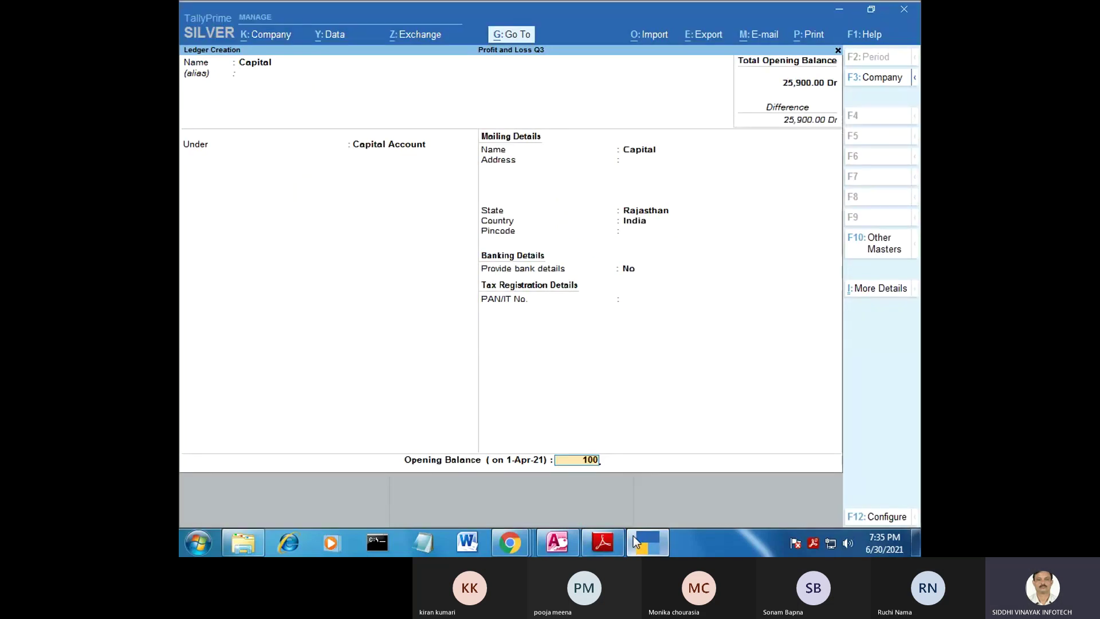
{"action": "type", "text": "00"}
{"action": "key", "text": "Return"}
{"action": "key", "text": "Return"}
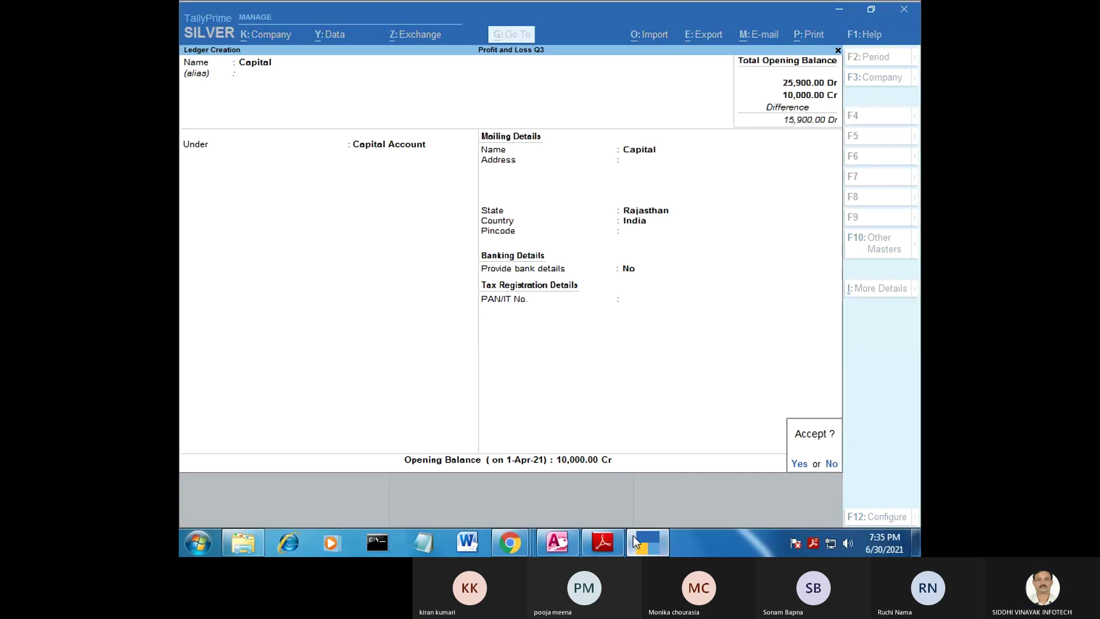
{"action": "key", "text": "Return"}
Step: Look up Creditor in the Adobe Reader PDF, then name the next TallyPrime ledger "Creditor" under the Sundry Creditors group
{"action": "left_click", "coordinate": [647, 545]}
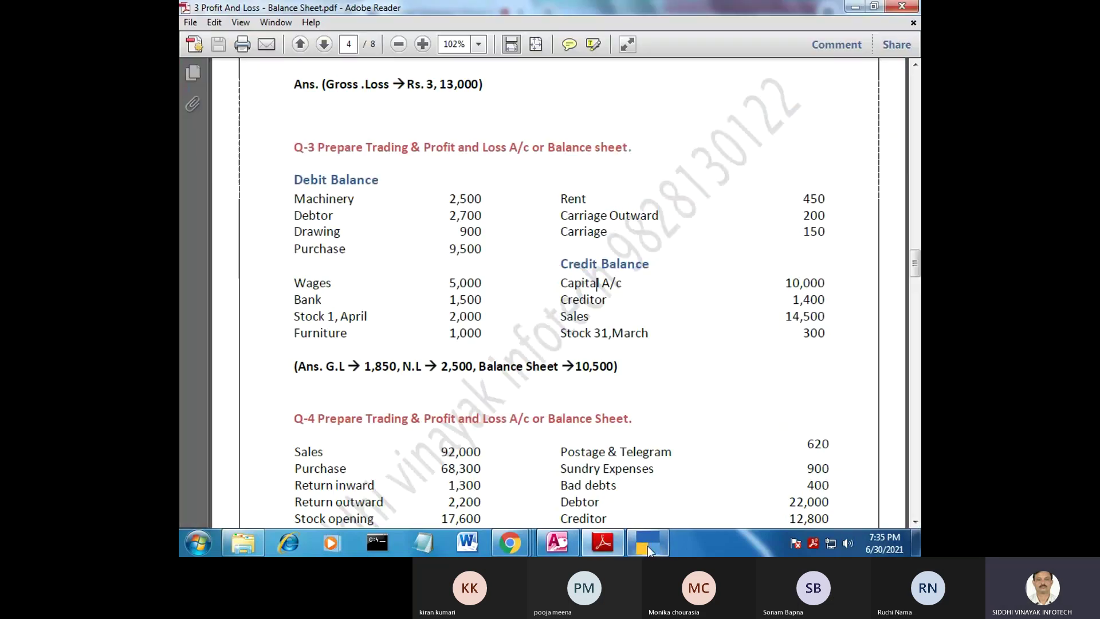
{"action": "left_click_drag", "start_coordinate": [607, 301], "coordinate": [561, 301]}
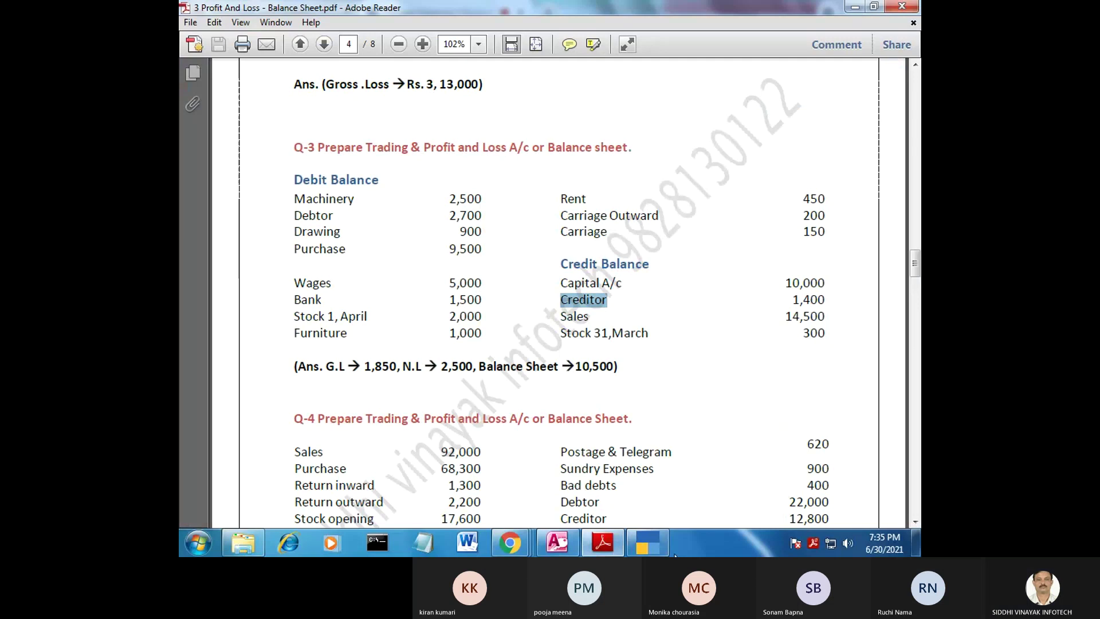
{"action": "left_click", "coordinate": [647, 542]}
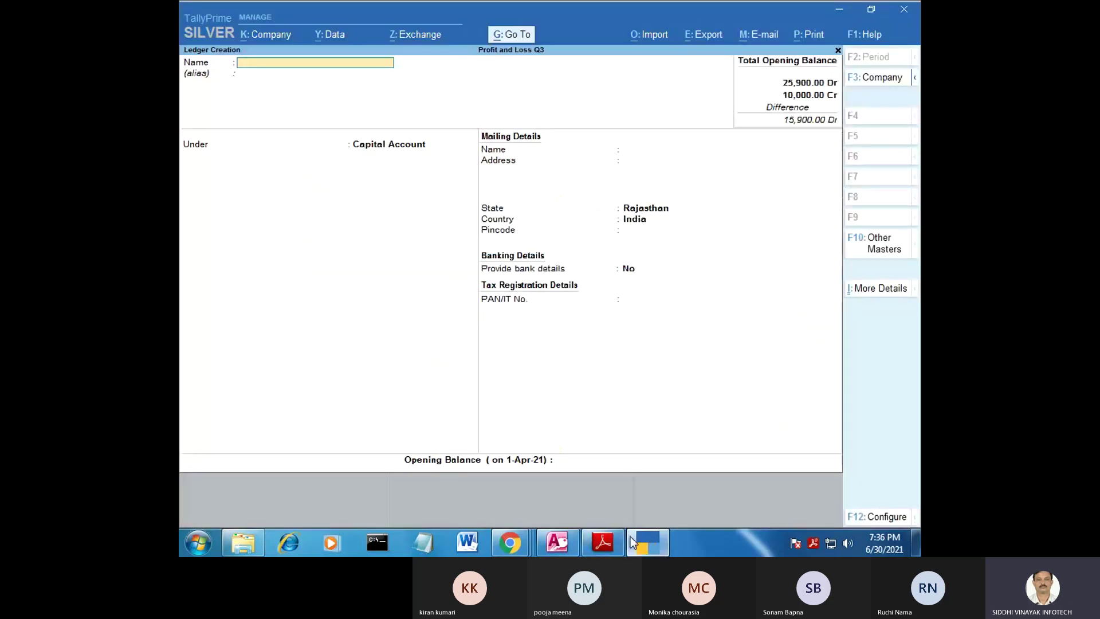
{"action": "type", "text": "Cred"}
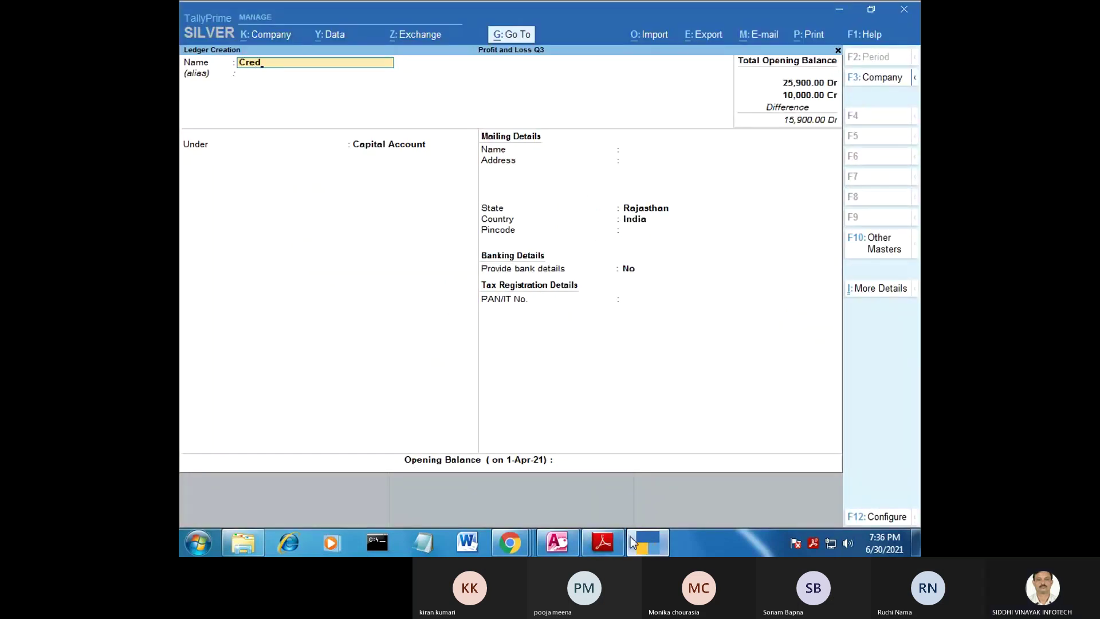
{"action": "type", "text": "itor"}
{"action": "key", "text": "Return"}
{"action": "key", "text": "Return"}
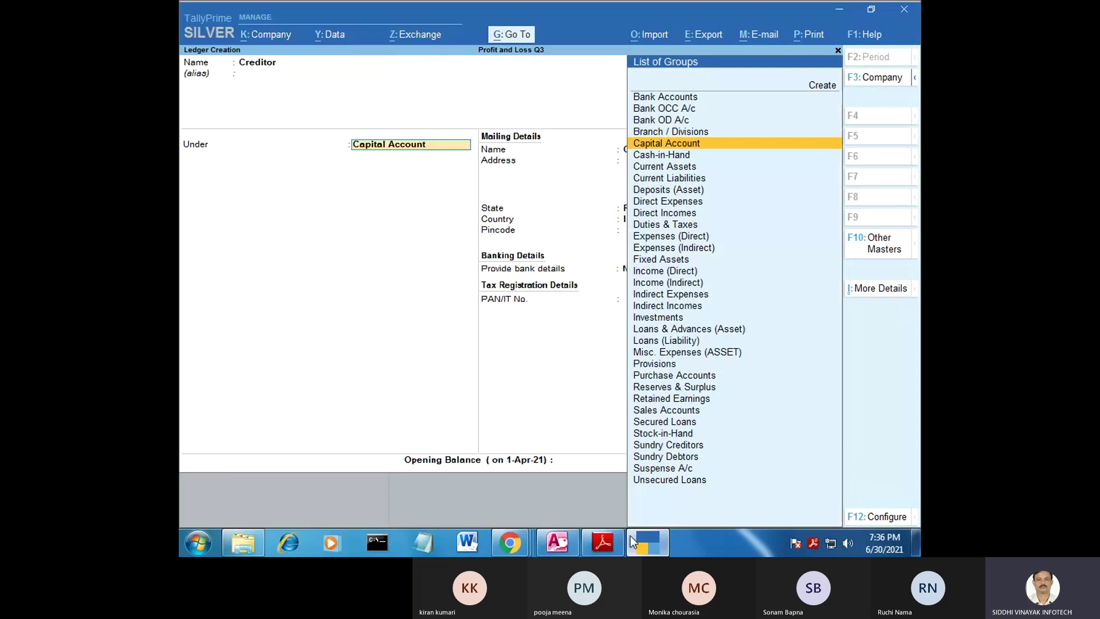
{"action": "type", "text": "S"}
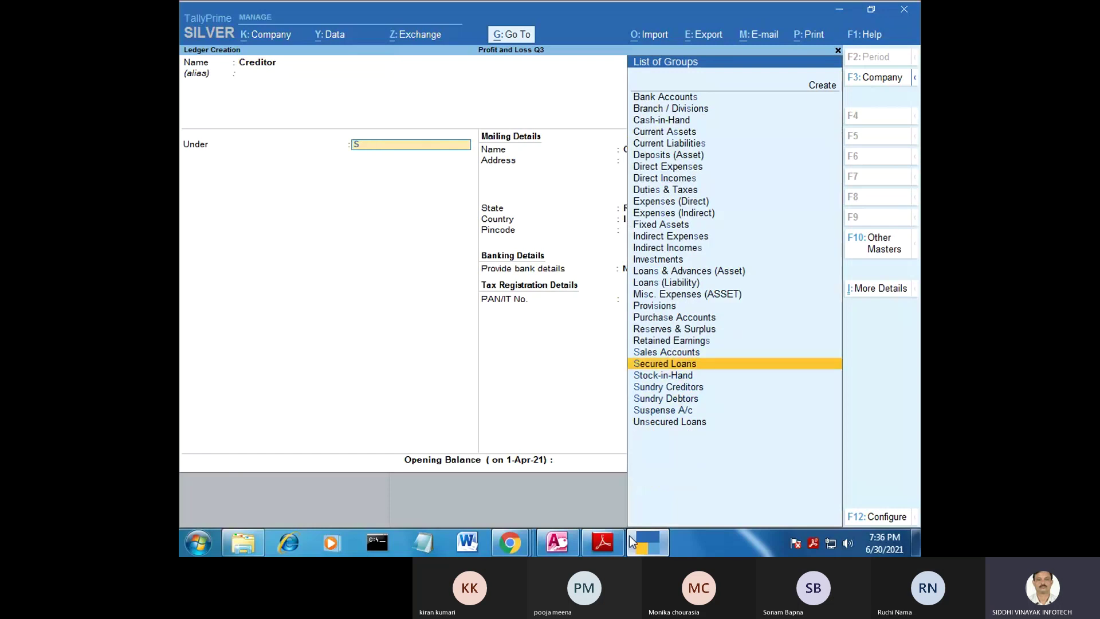
{"action": "key", "text": "Down"}
{"action": "key", "text": "Down"}
{"action": "key", "text": "Return"}
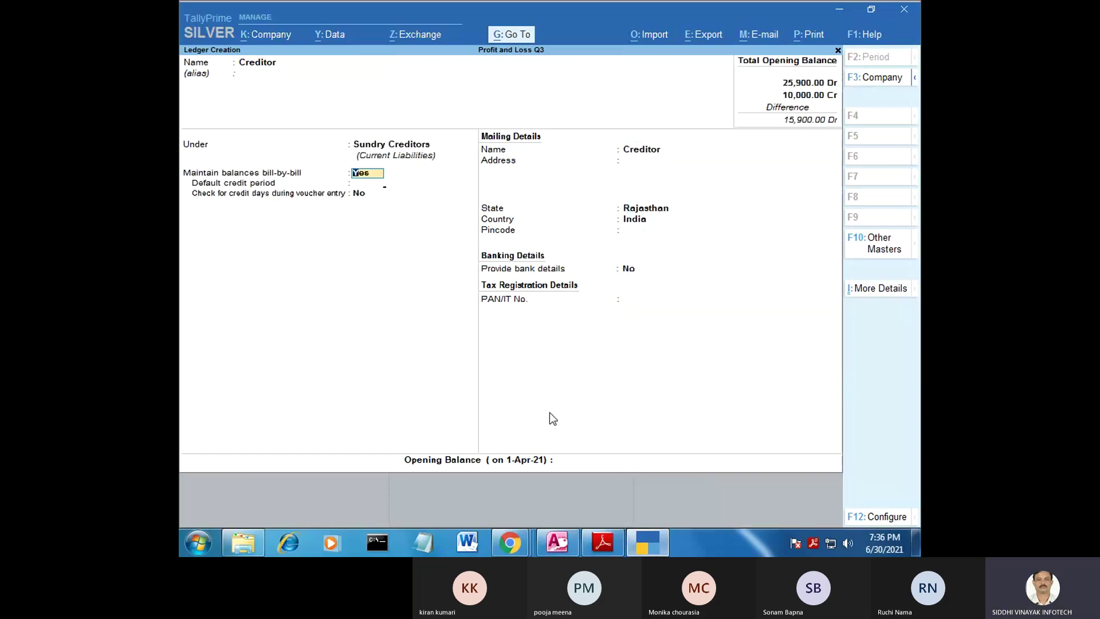
Step: Keep the Creditor ledger's bill-by-bill balances at Yes, credit-days check at No, state Rajasthan and bank details at No
{"action": "key", "text": "Return"}
{"action": "key", "text": "Return"}
{"action": "key", "text": "Return"}
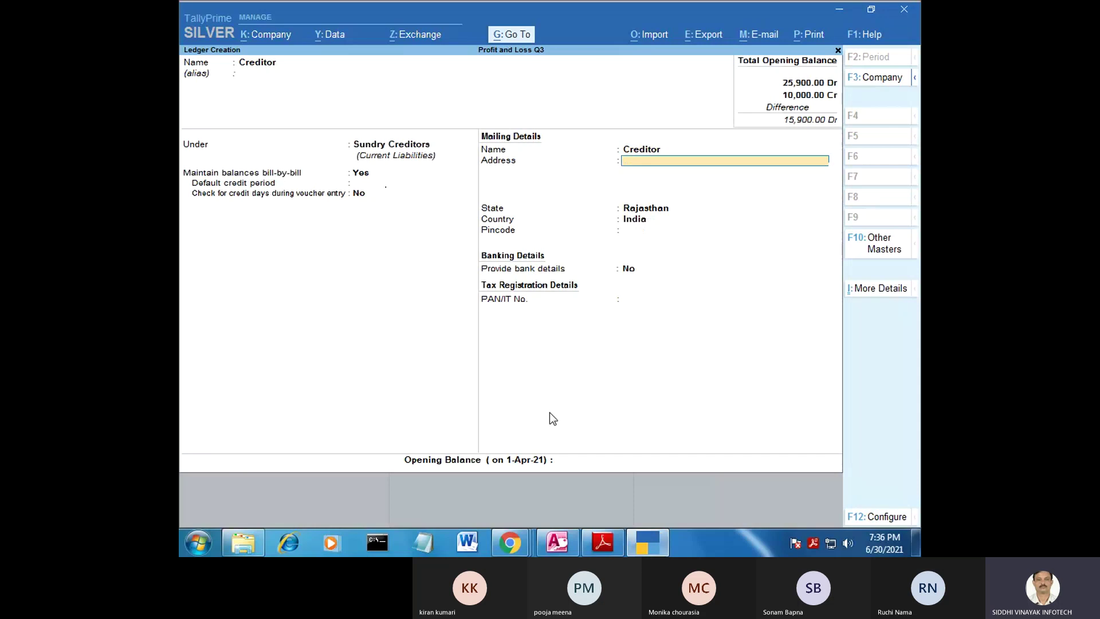
{"action": "key", "text": "Return"}
{"action": "key", "text": "Return"}
{"action": "key", "text": "Return"}
{"action": "key", "text": "Return"}
{"action": "key", "text": "Return"}
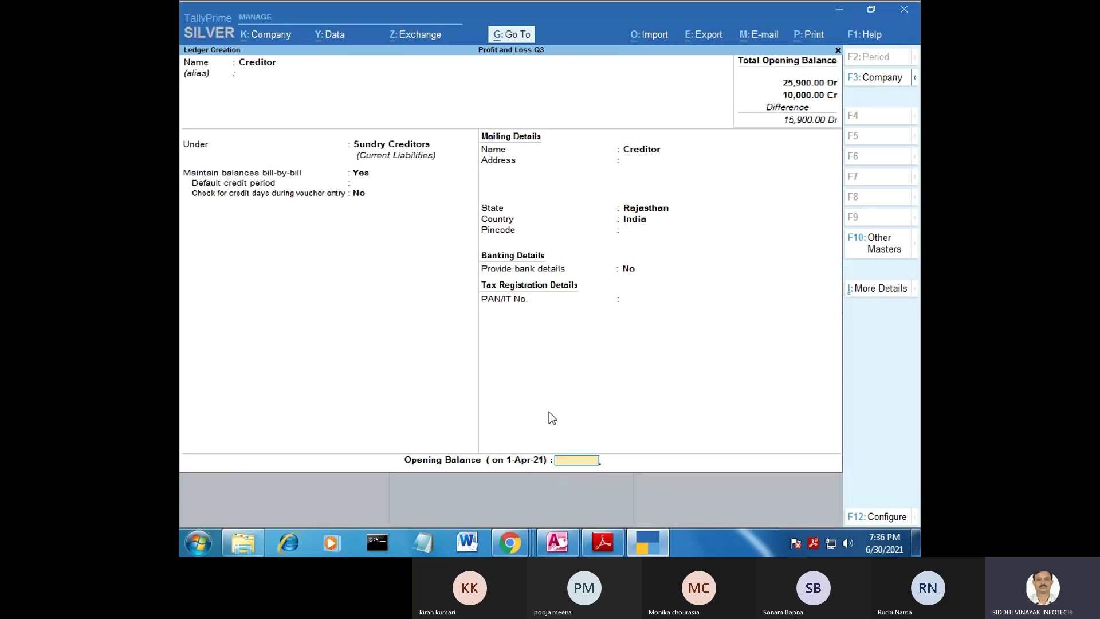
Step: Set the Creditor ledger's opening balance to 1,400 Cr, leave it on account in the bill-wise breakup, and save the ledger
{"action": "type", "text": "1400"}
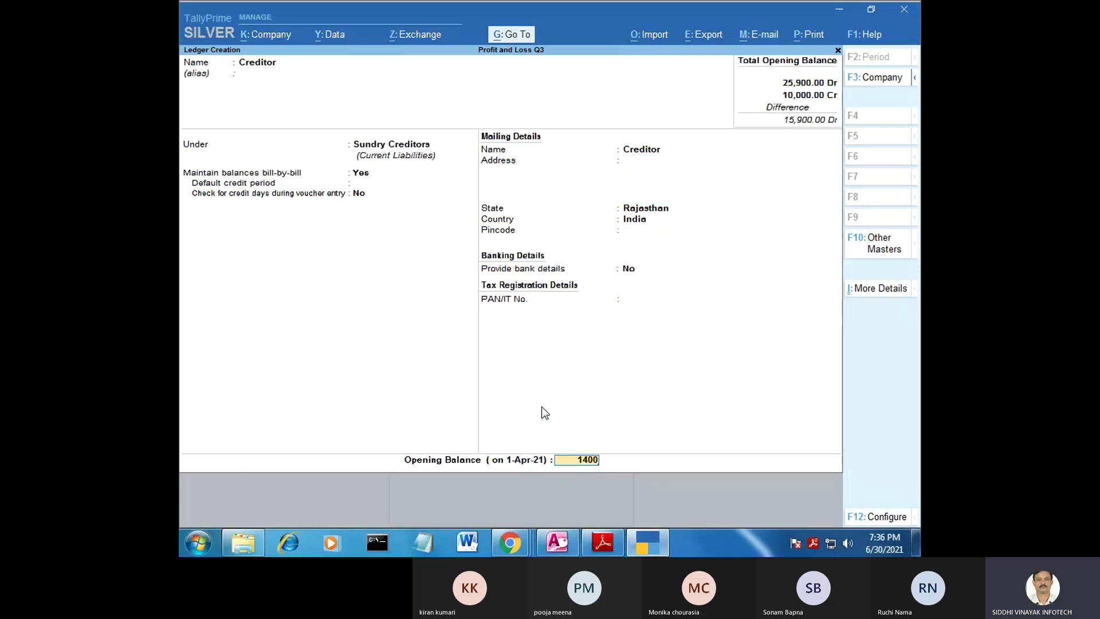
{"action": "key", "text": "Return"}
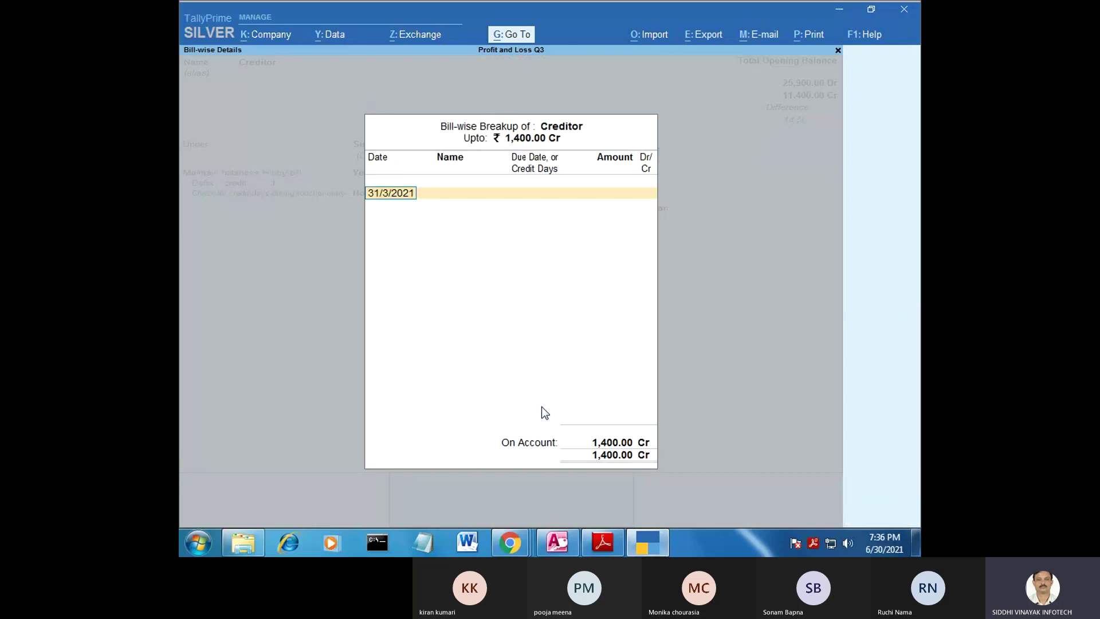
{"action": "key", "text": "Return"}
{"action": "key", "text": "Return"}
{"action": "key", "text": "Return"}
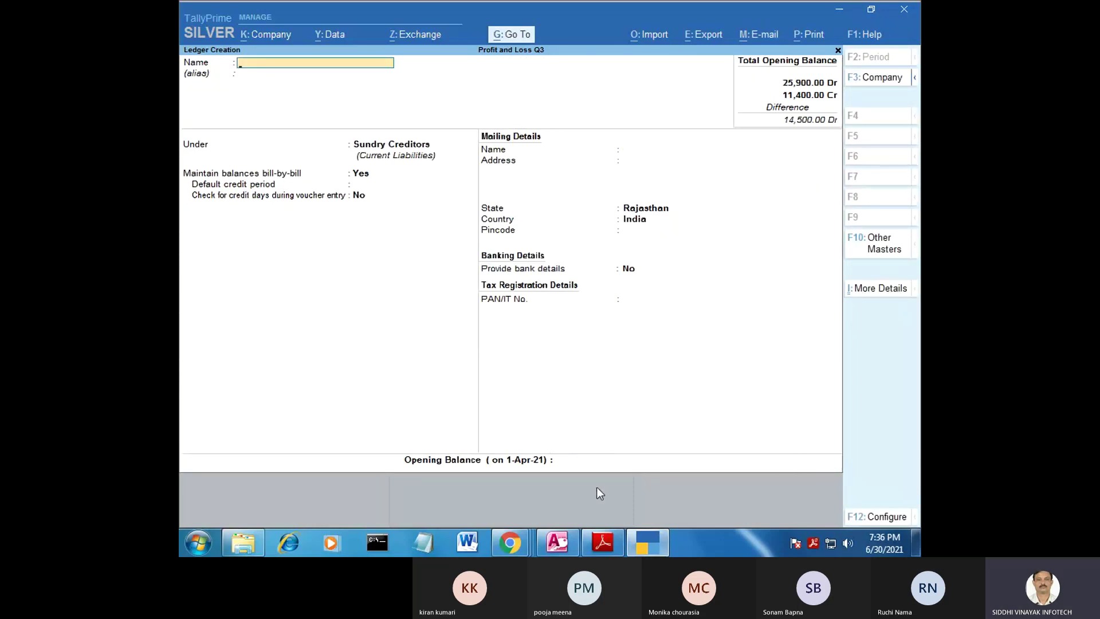
Step: Look up Sales in the Adobe Reader PDF, then name a TallyPrime ledger "Sales" under Sales Accounts with ledger type Not Applicable
{"action": "key", "text": "alt+Tab"}
{"action": "left_click_drag", "start_coordinate": [595, 314], "coordinate": [561, 314]}
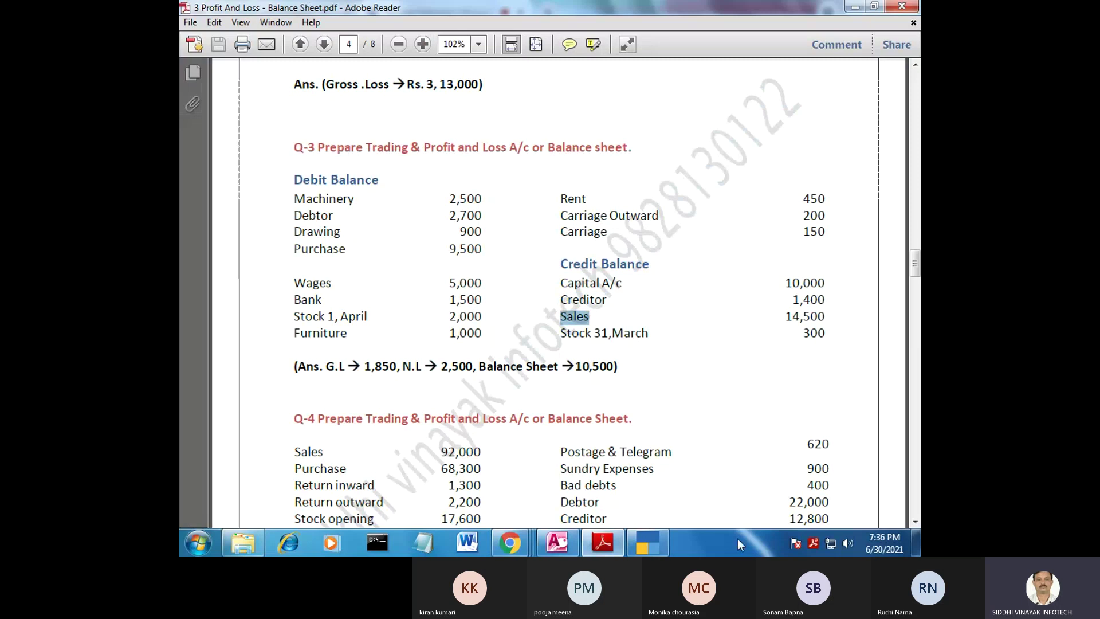
{"action": "left_click", "coordinate": [651, 541]}
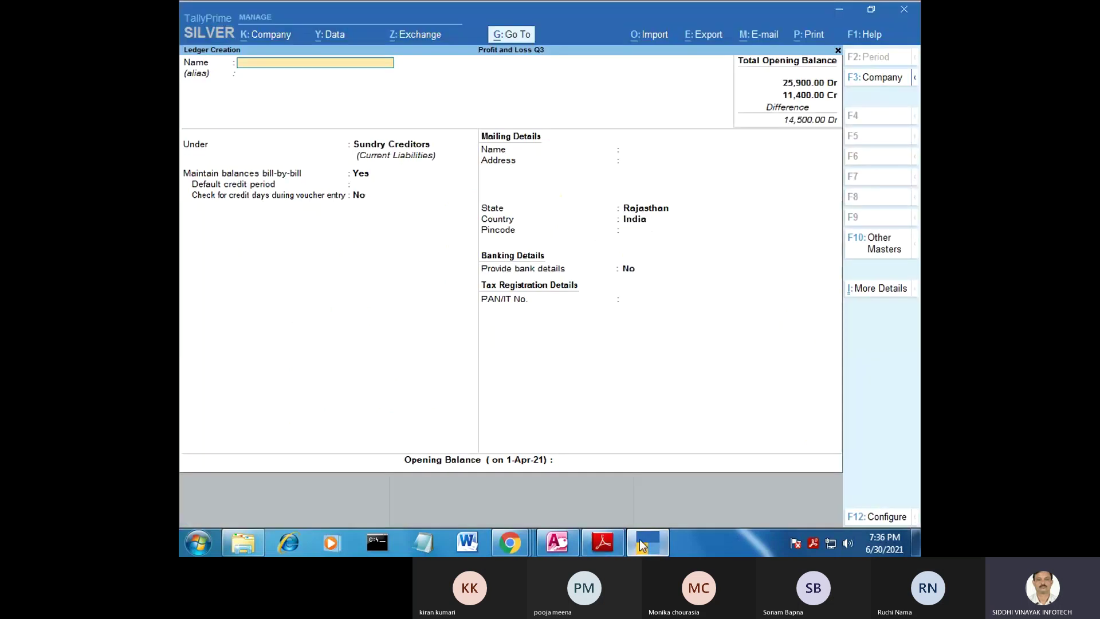
{"action": "type", "text": "Sales"}
{"action": "key", "text": "Return"}
{"action": "type", "text": "Sa"}
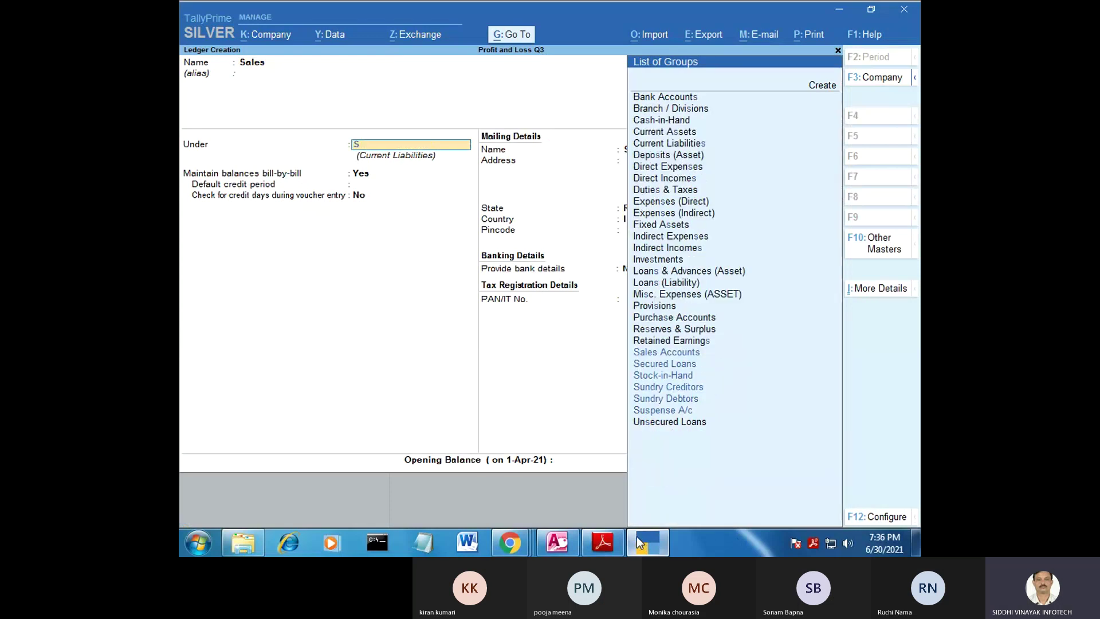
{"action": "key", "text": "Return"}
{"action": "key", "text": "Return"}
{"action": "key", "text": "Return"}
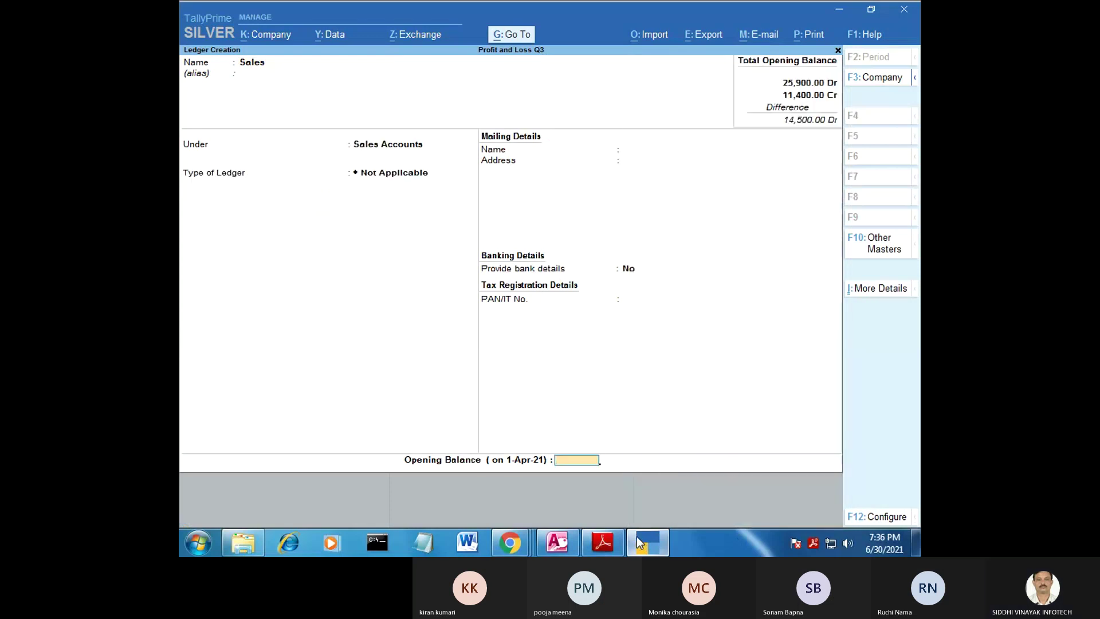
Step: Recheck the Sales amount in Adobe Reader, then enter 14,500 Cr as the TallyPrime ledger's opening balance and save it
{"action": "left_click", "coordinate": [641, 541]}
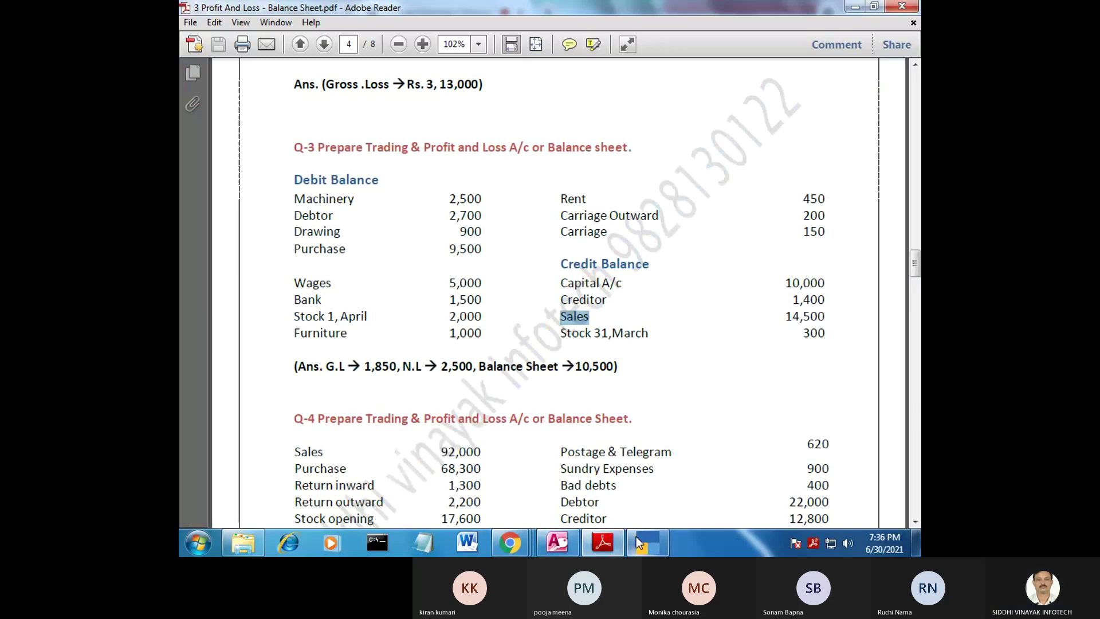
{"action": "left_click", "coordinate": [640, 541]}
{"action": "type", "text": "14"}
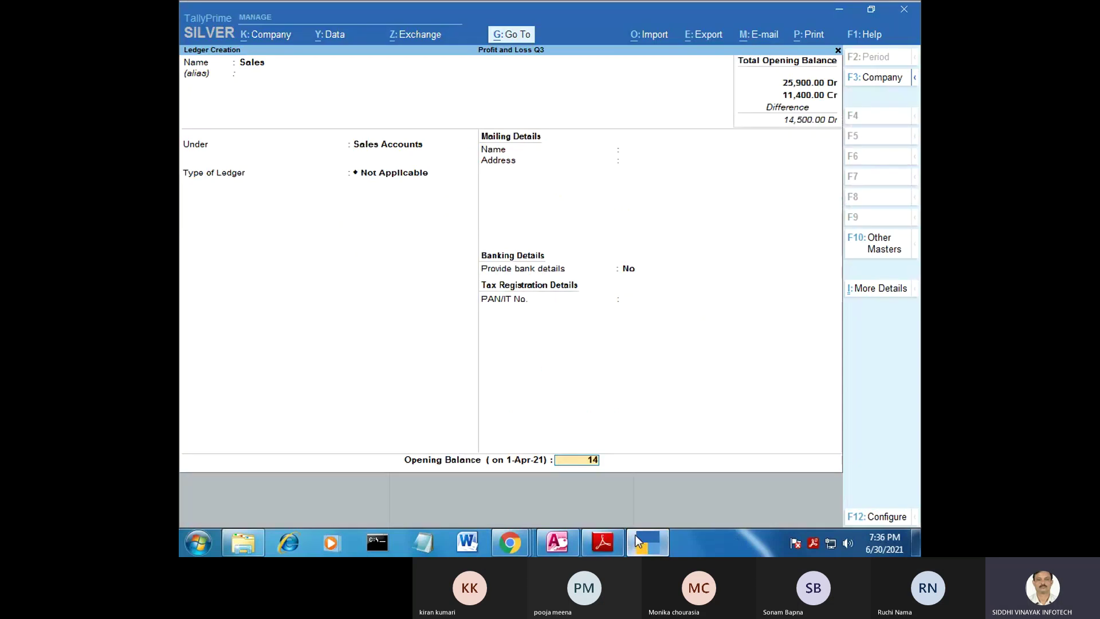
{"action": "type", "text": ",500"}
{"action": "key", "text": "Return"}
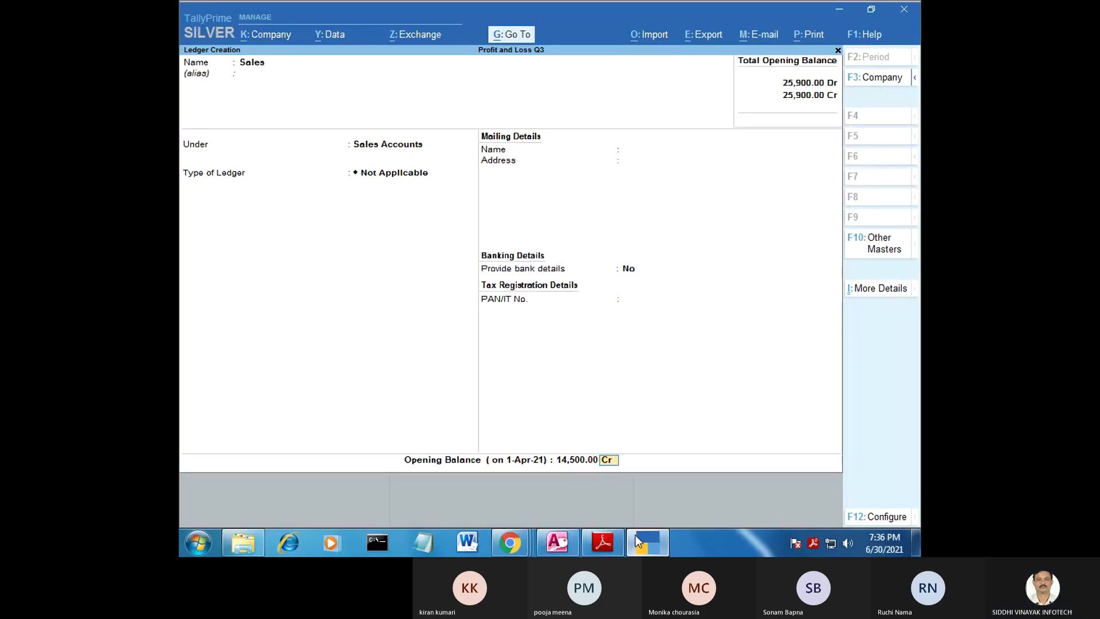
{"action": "key", "text": "Return"}
{"action": "key", "text": "Return"}
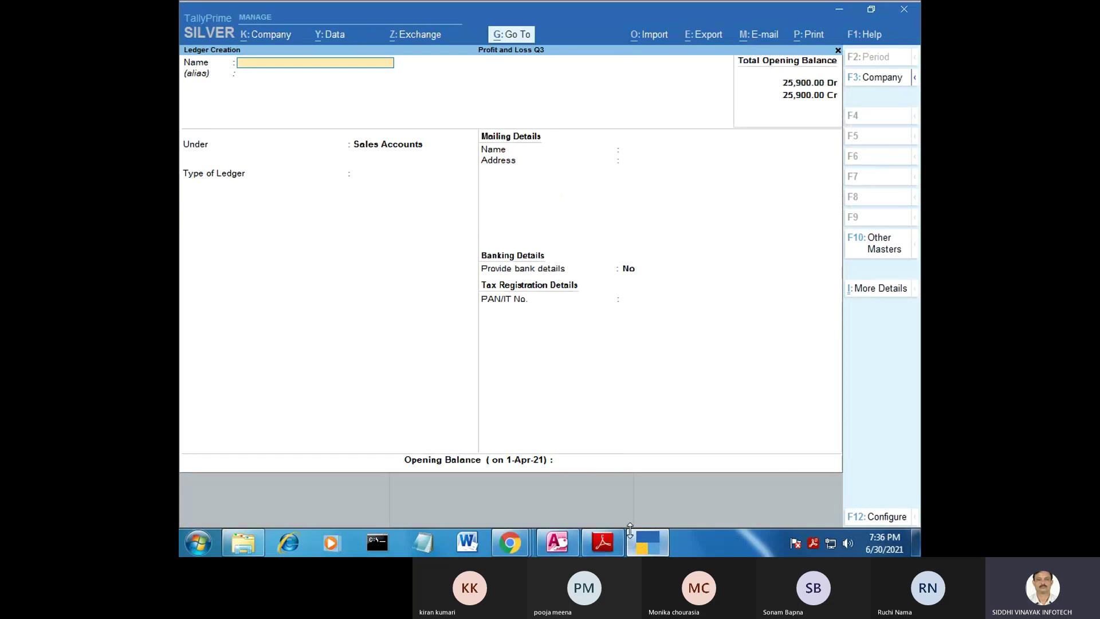
Step: Switch to the Adobe Reader PDF and examine the Stock 31,March entry and its amount under question Q-3's Credit Balance
{"action": "left_click", "coordinate": [640, 542]}
{"action": "left_click_drag", "start_coordinate": [649, 335], "coordinate": [569, 338]}
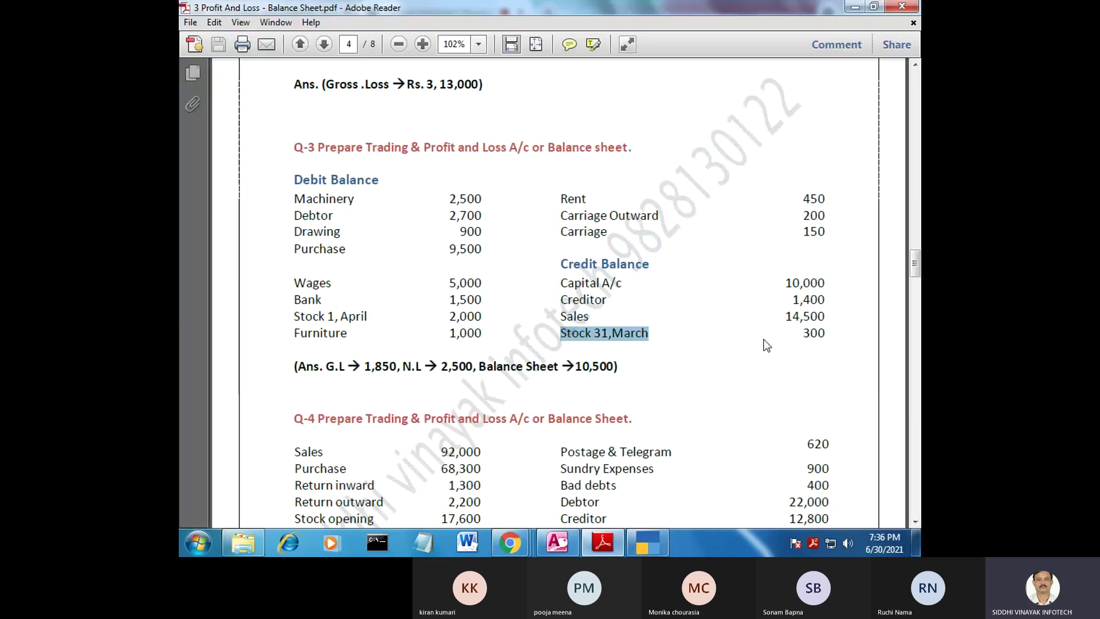
{"action": "double_click", "coordinate": [811, 335]}
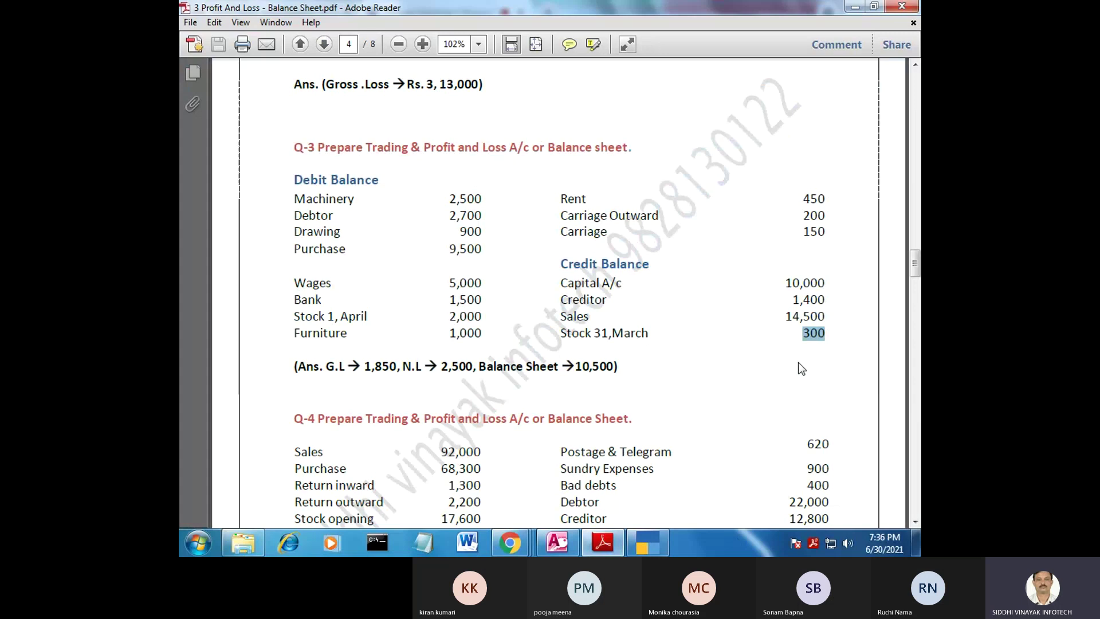
{"action": "left_click", "coordinate": [592, 335]}
{"action": "left_click_drag", "start_coordinate": [603, 334], "coordinate": [565, 339]}
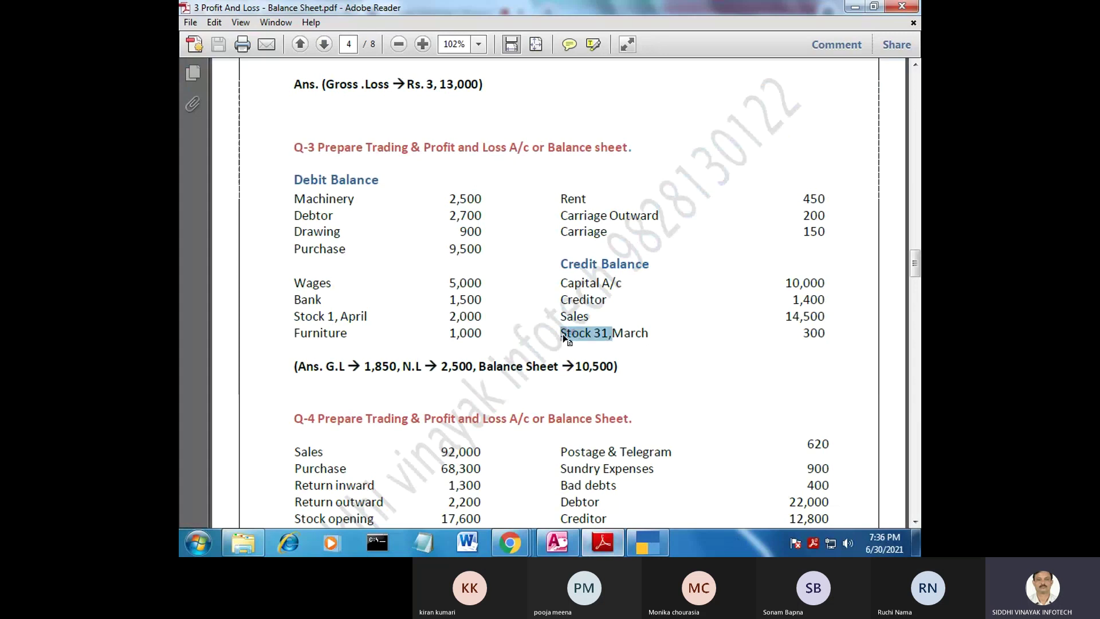
Step: Return to TallyPrime, leave ledger creation, and open the existing Stock 1,April ledger for alteration
{"action": "left_click", "coordinate": [648, 541]}
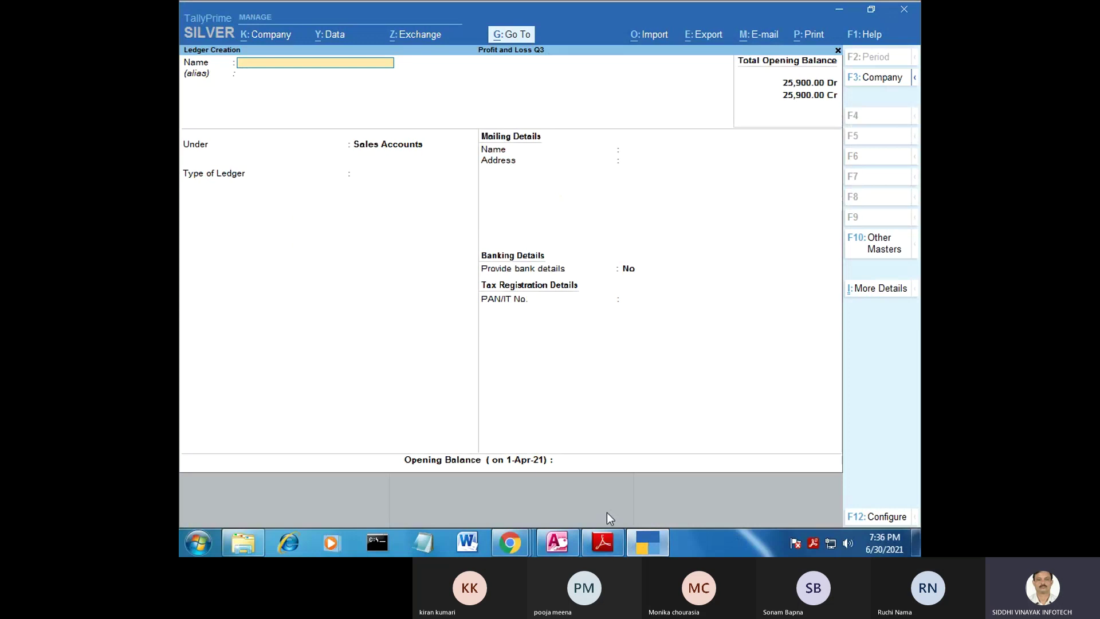
{"action": "key", "text": "Escape"}
{"action": "key", "text": "Escape"}
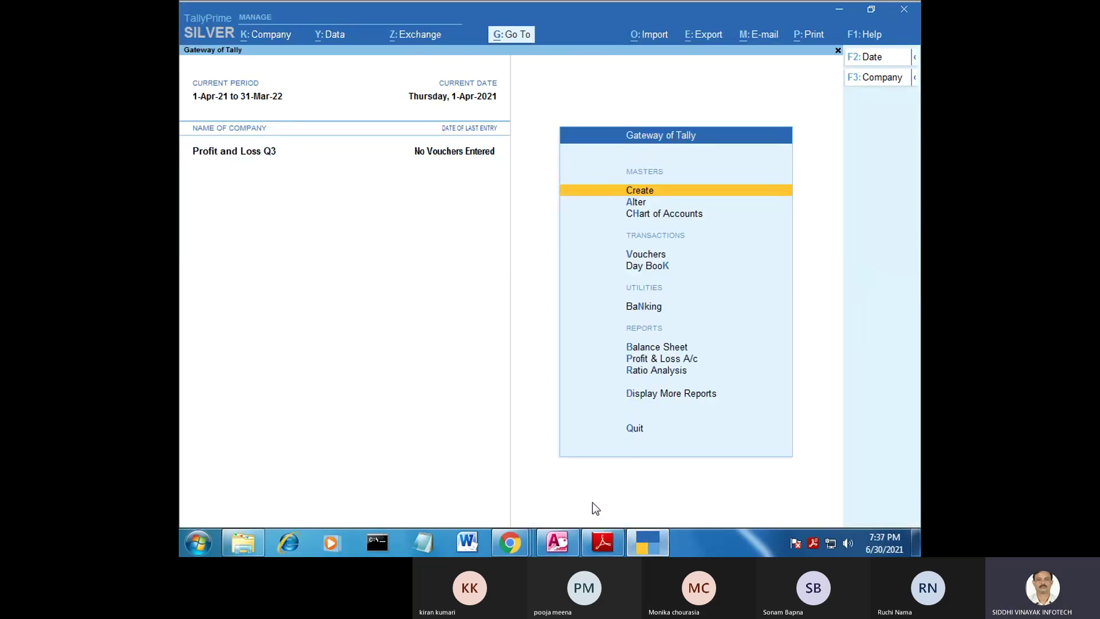
{"action": "key", "text": "Down"}
{"action": "key", "text": "Return"}
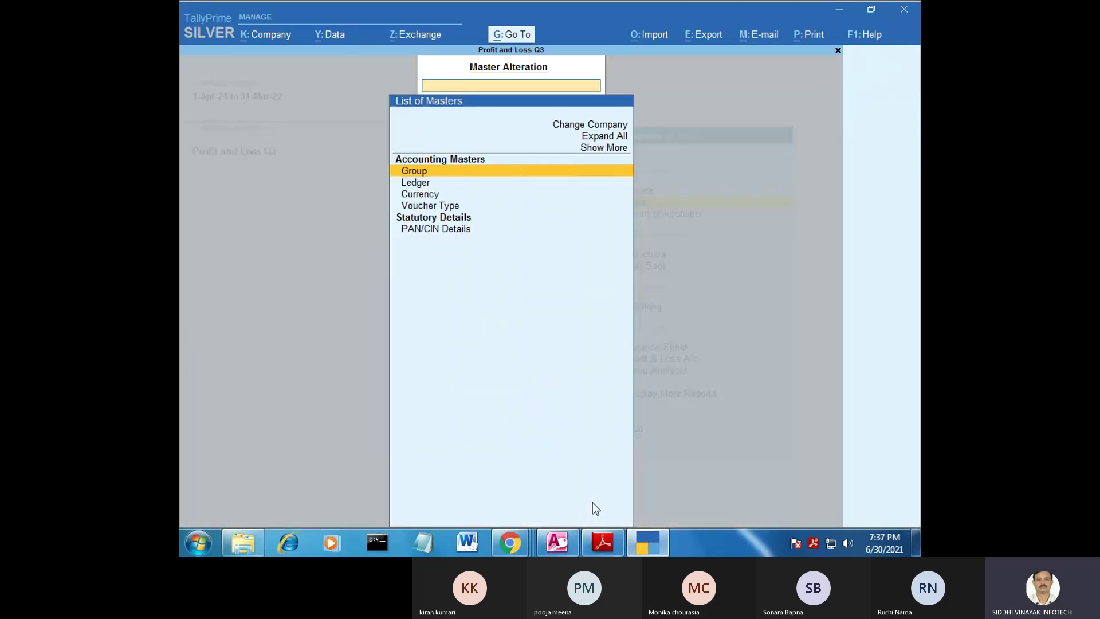
{"action": "key", "text": "Down"}
{"action": "key", "text": "Return"}
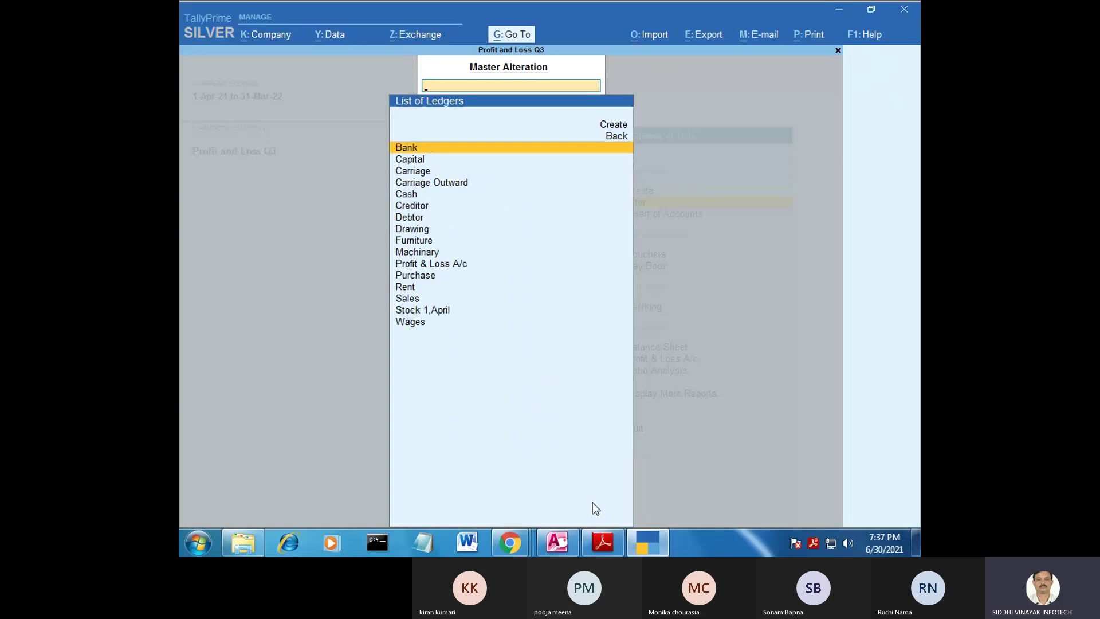
{"action": "key", "text": "Down"}
{"action": "key", "text": "Down"}
{"action": "key", "text": "Down"}
{"action": "key", "text": "Down"}
{"action": "key", "text": "Down"}
{"action": "key", "text": "Down"}
{"action": "key", "text": "Down"}
{"action": "key", "text": "Down"}
{"action": "key", "text": "Down"}
{"action": "key", "text": "Down"}
{"action": "key", "text": "Down"}
{"action": "key", "text": "Down"}
{"action": "key", "text": "Down"}
{"action": "key", "text": "Down"}
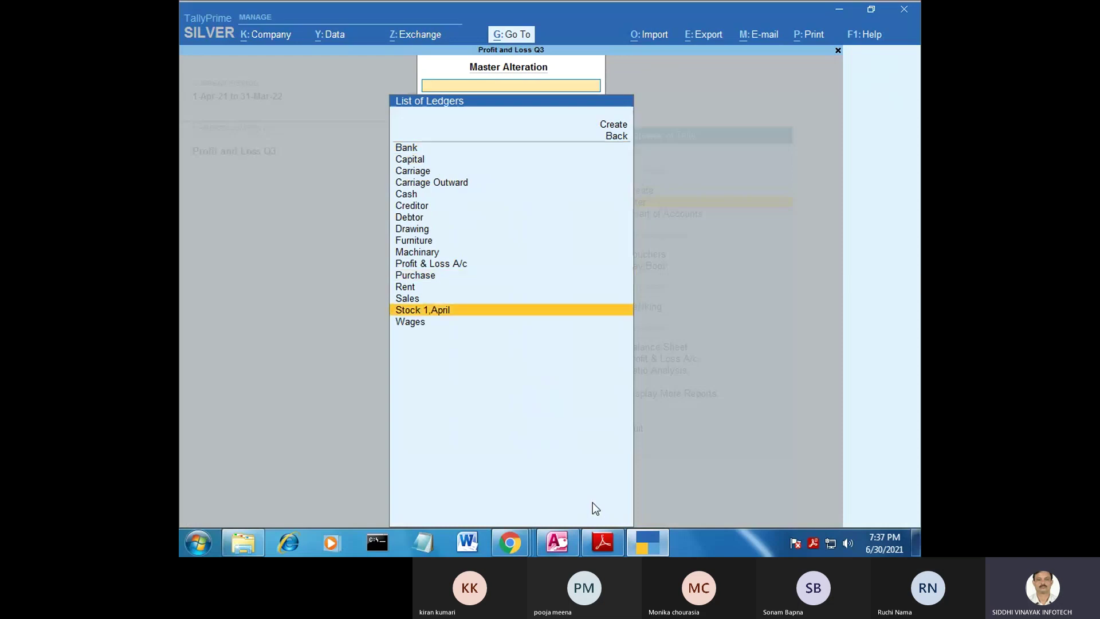
{"action": "key", "text": "Return"}
Step: Keep the Stock 1,April ledger's name, Stock-in-Hand group and opening balance, and enter 31/3 as its closing balance date
{"action": "key", "text": "Return"}
{"action": "key", "text": "Return"}
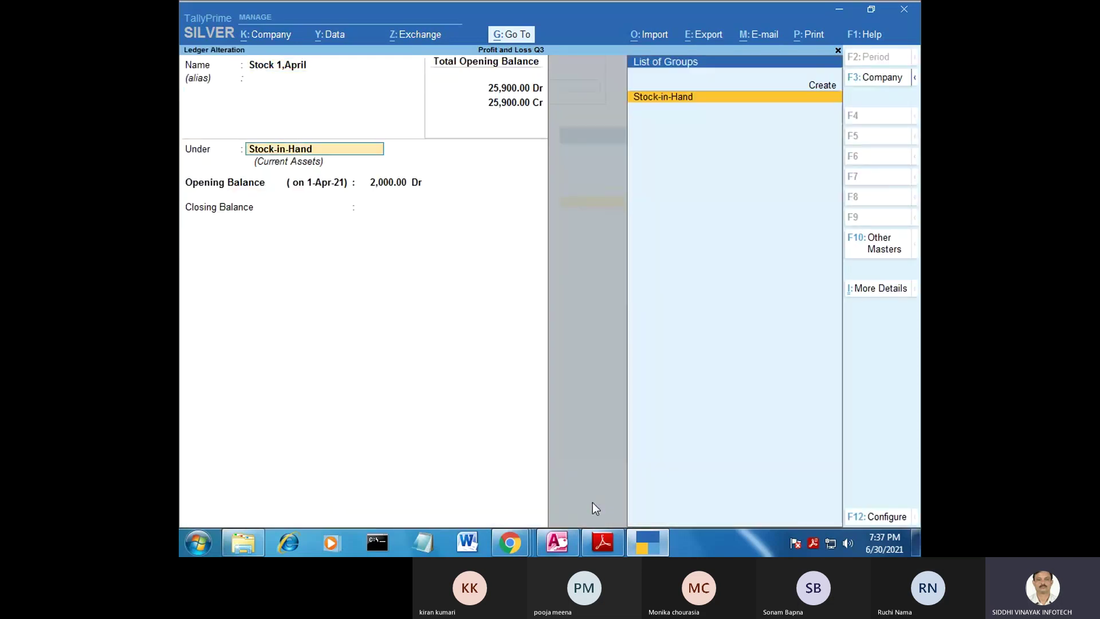
{"action": "key", "text": "Return"}
{"action": "key", "text": "Return"}
{"action": "type", "text": "3"}
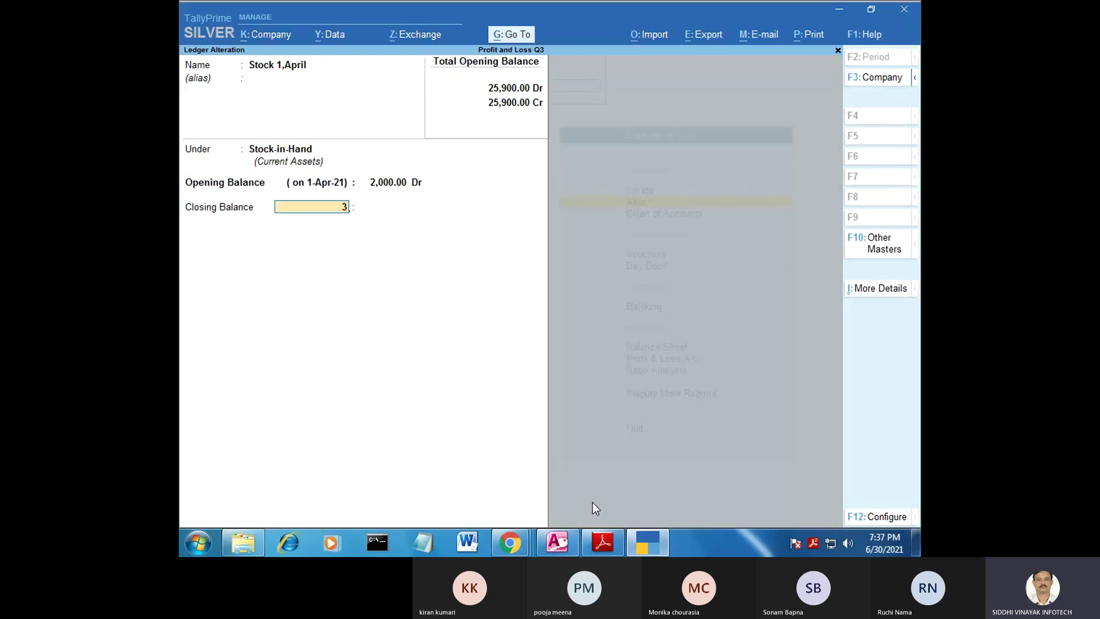
{"action": "type", "text": "1/3"}
{"action": "key", "text": "Return"}
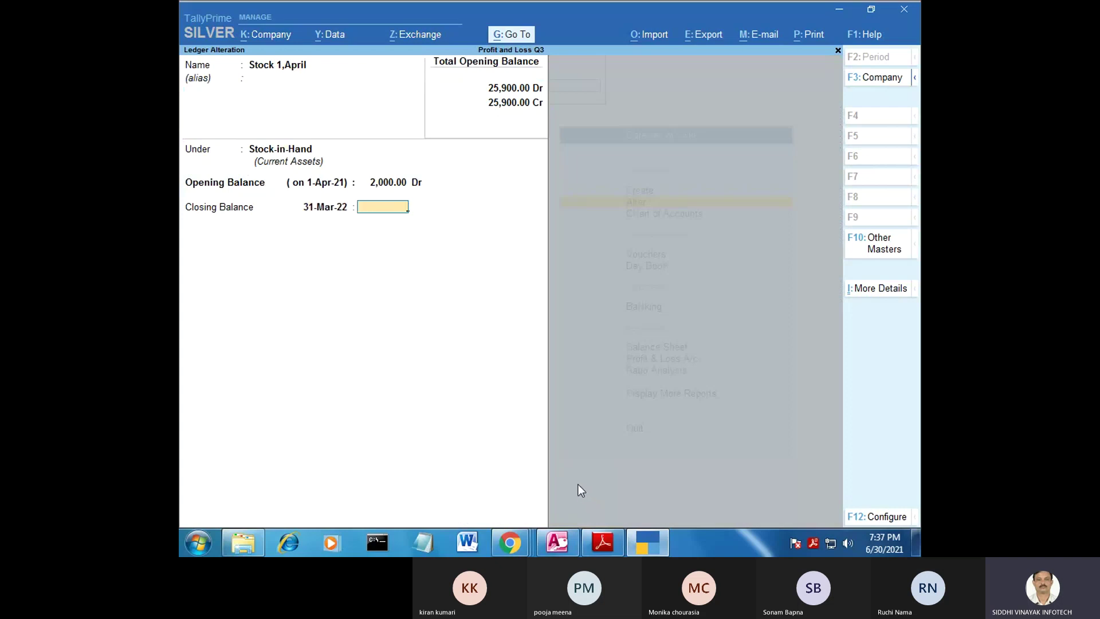
Step: Recheck the Stock 31,March amount in Adobe Reader, then set the TallyPrime stock ledger's closing balance to 300 Dr and save it
{"action": "left_click", "coordinate": [642, 544]}
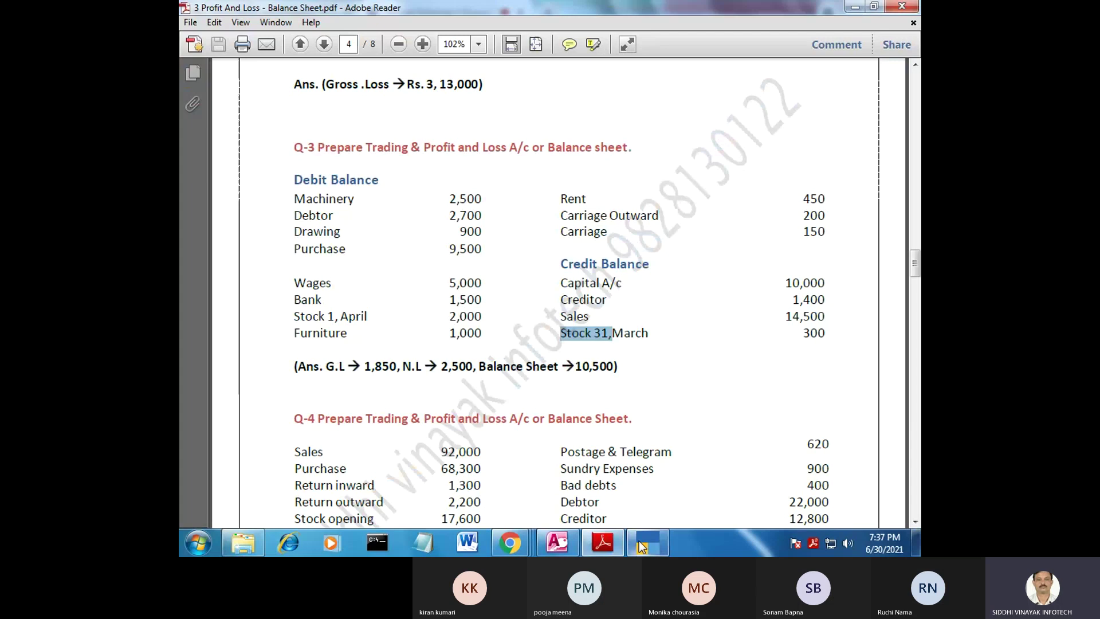
{"action": "left_click", "coordinate": [641, 545]}
{"action": "type", "text": "300"}
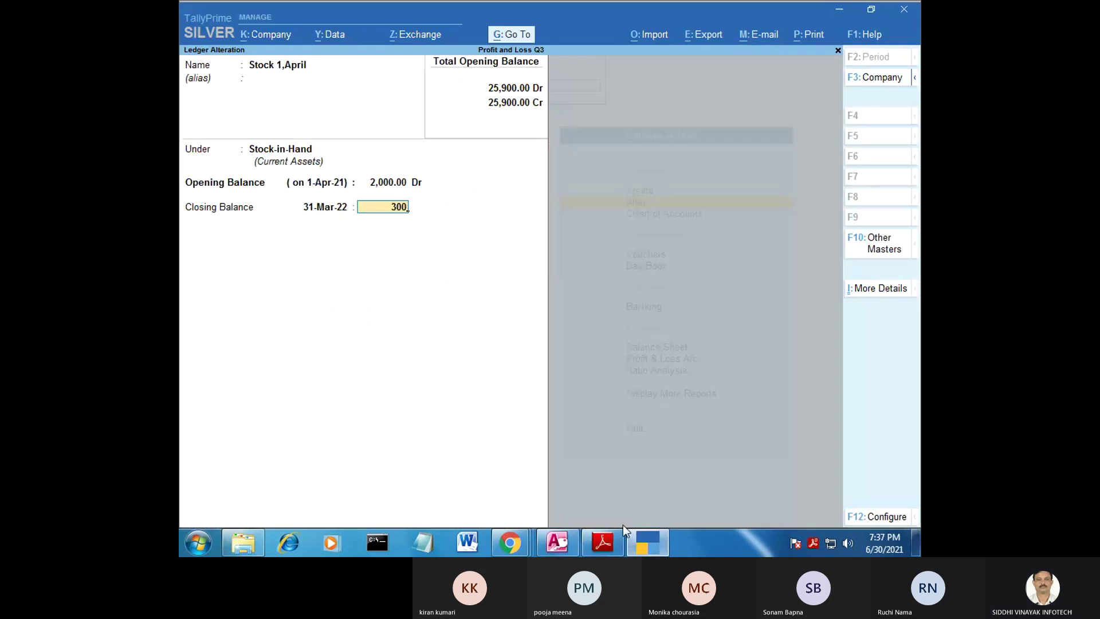
{"action": "key", "text": "Return"}
{"action": "key", "text": "Return"}
{"action": "key", "text": "Return"}
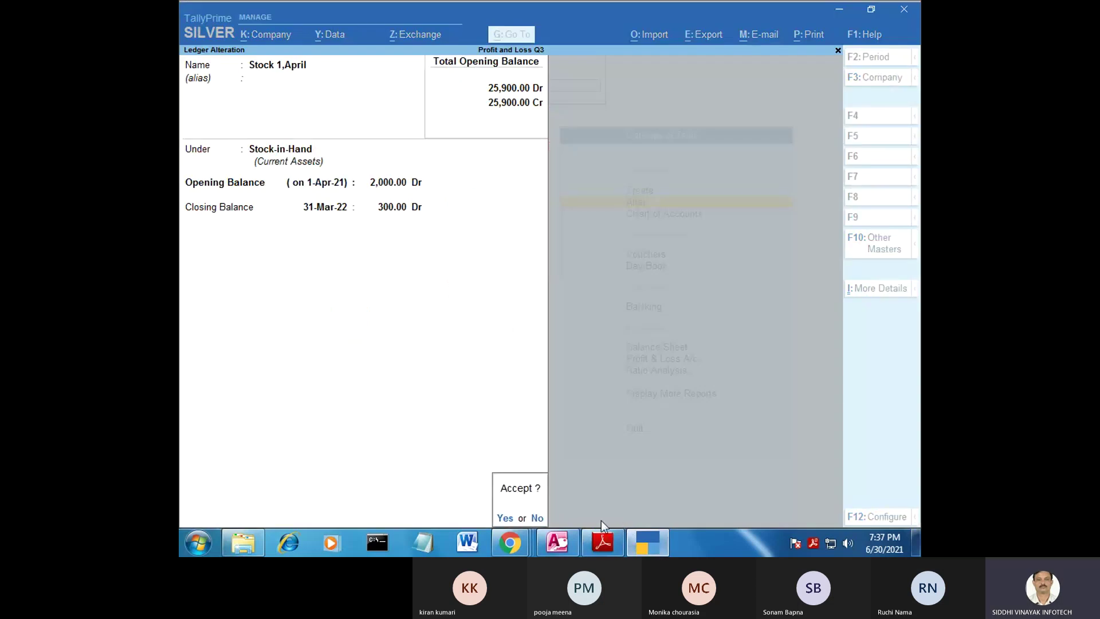
{"action": "key", "text": "Return"}
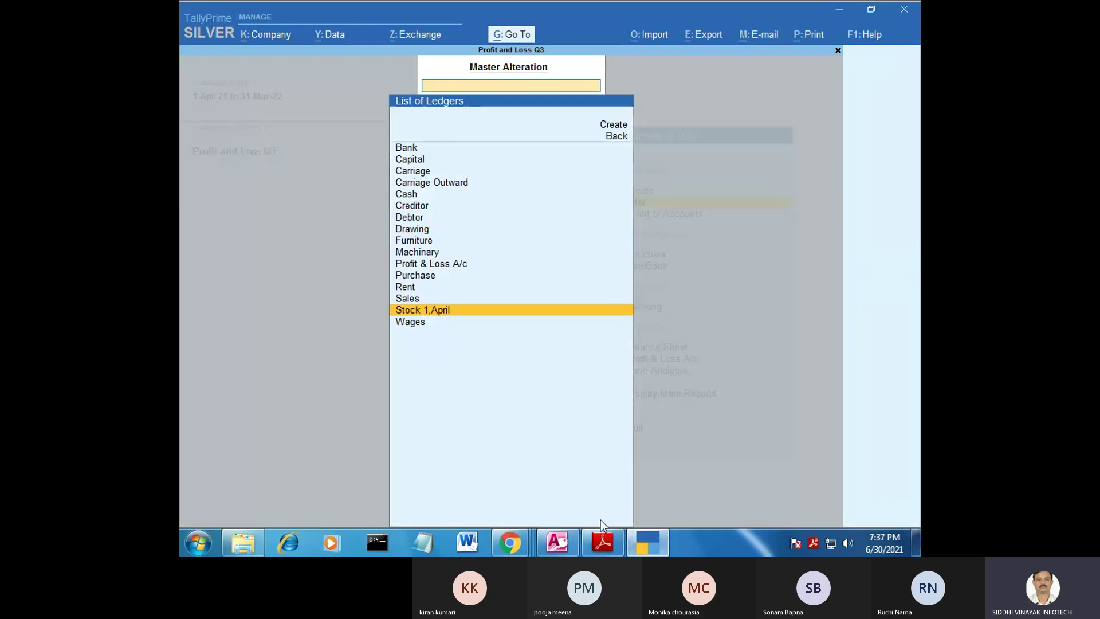
{"action": "key", "text": "Escape"}
{"action": "key", "text": "Escape"}
{"action": "key", "text": "Escape"}
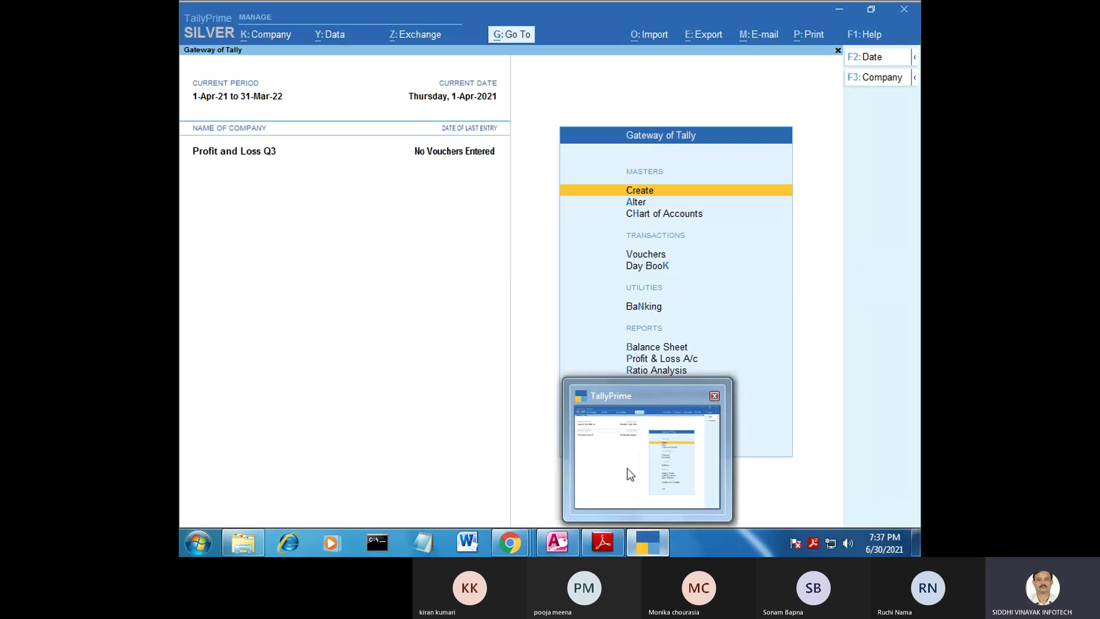
Step: Examine the gross loss, net loss and balance sheet answers given for question Q-3 in the Adobe Reader PDF
{"action": "left_click", "coordinate": [602, 542]}
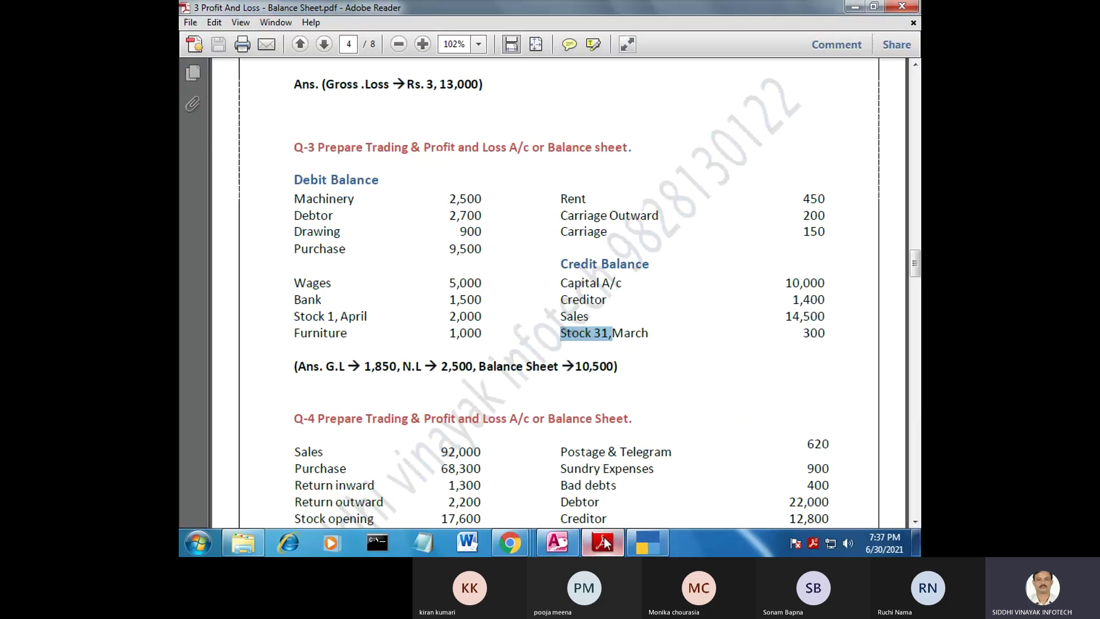
{"action": "double_click", "coordinate": [372, 365]}
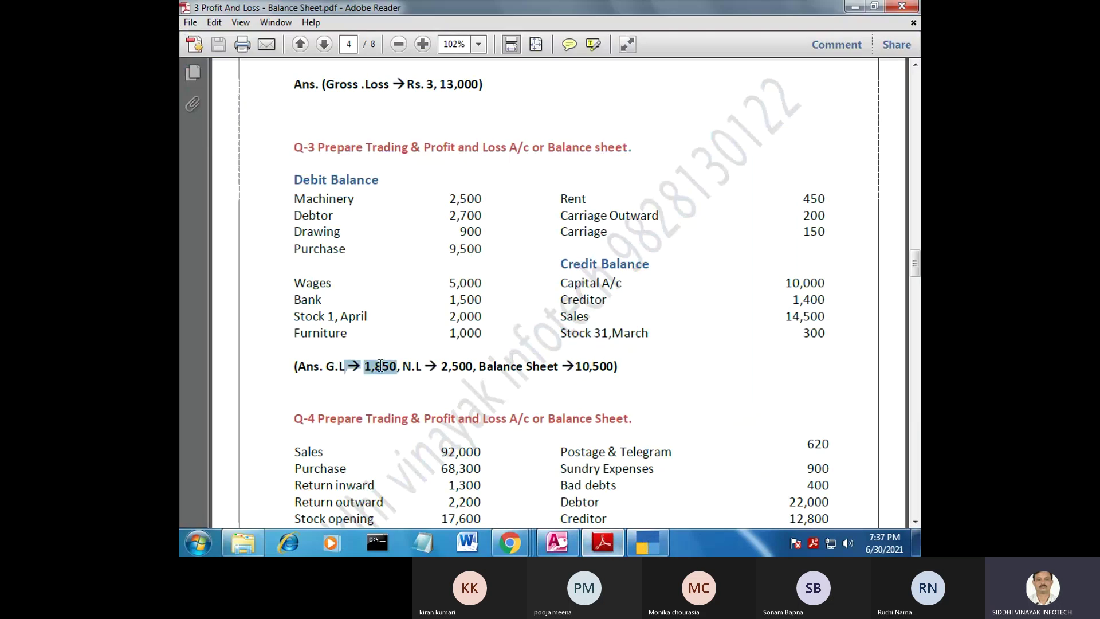
{"action": "left_click", "coordinate": [402, 368]}
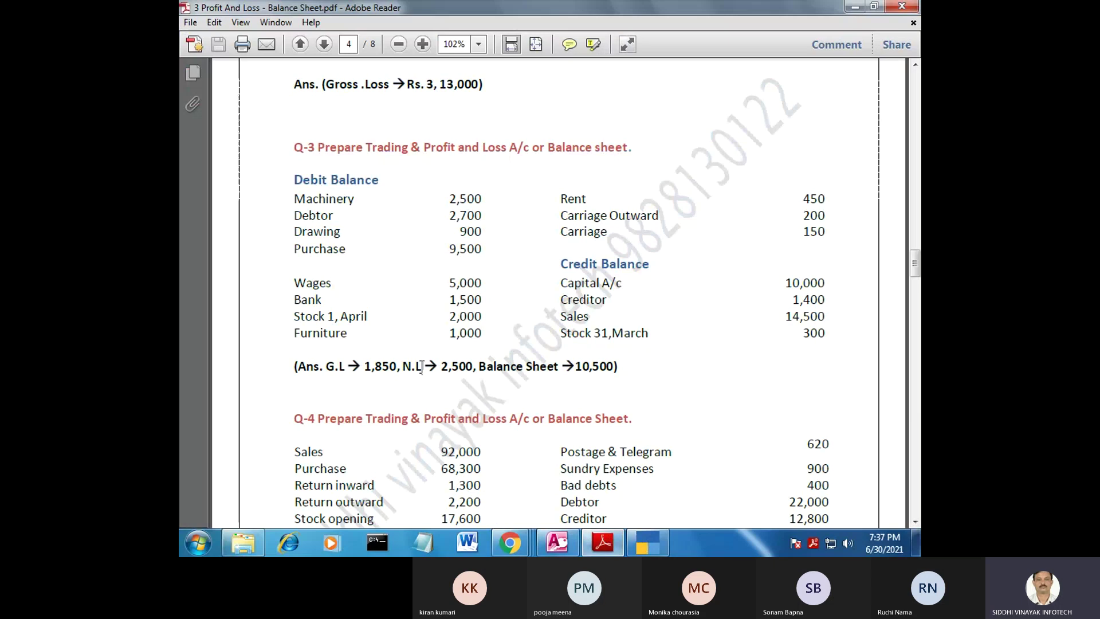
{"action": "double_click", "coordinate": [455, 367]}
{"action": "left_click_drag", "start_coordinate": [494, 366], "coordinate": [599, 363]}
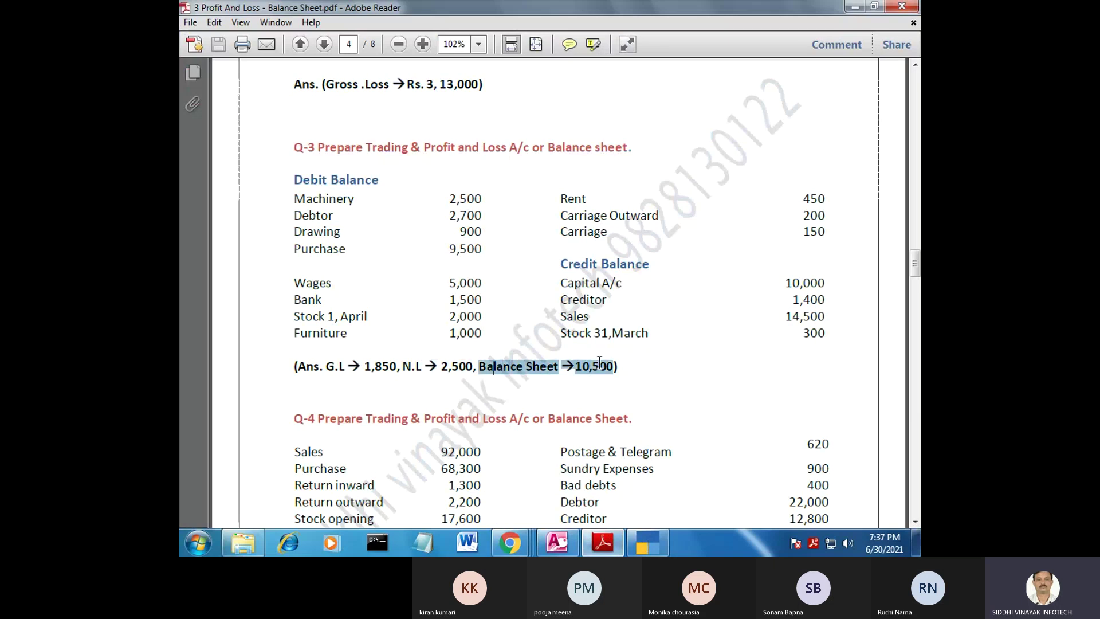
Step: Switch back to TallyPrime and open the Profit & Loss A/c report for the Profit and Loss Q3 company
{"action": "left_click", "coordinate": [650, 545]}
{"action": "key", "text": "Down"}
{"action": "key", "text": "Down"}
{"action": "key", "text": "Down"}
{"action": "key", "text": "Down"}
{"action": "key", "text": "Down"}
{"action": "key", "text": "Down"}
{"action": "key", "text": "Down"}
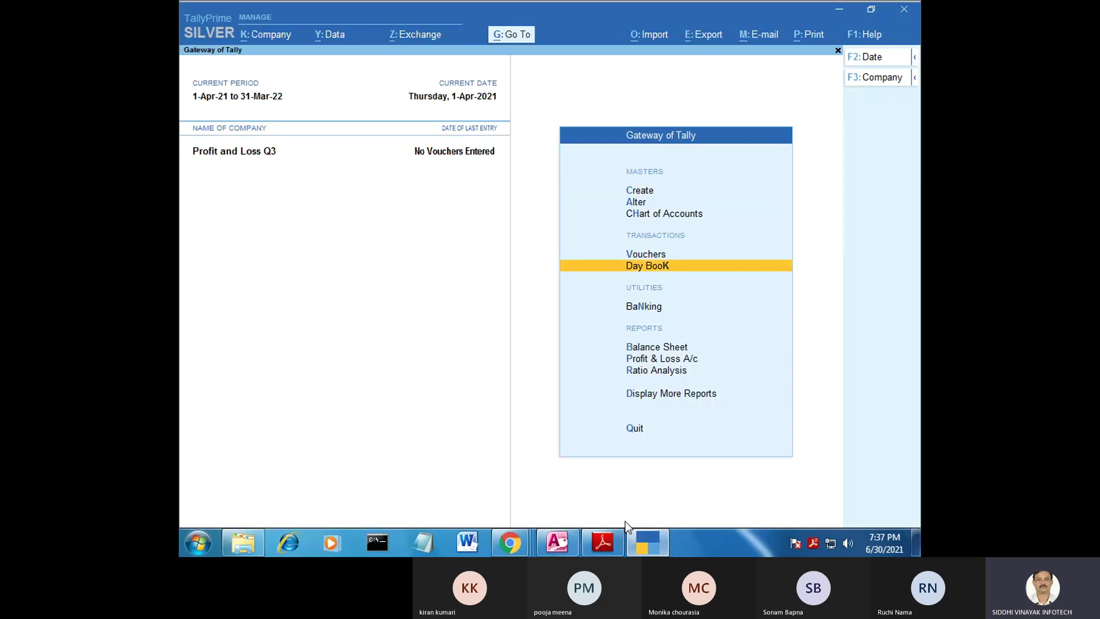
{"action": "key", "text": "Return"}
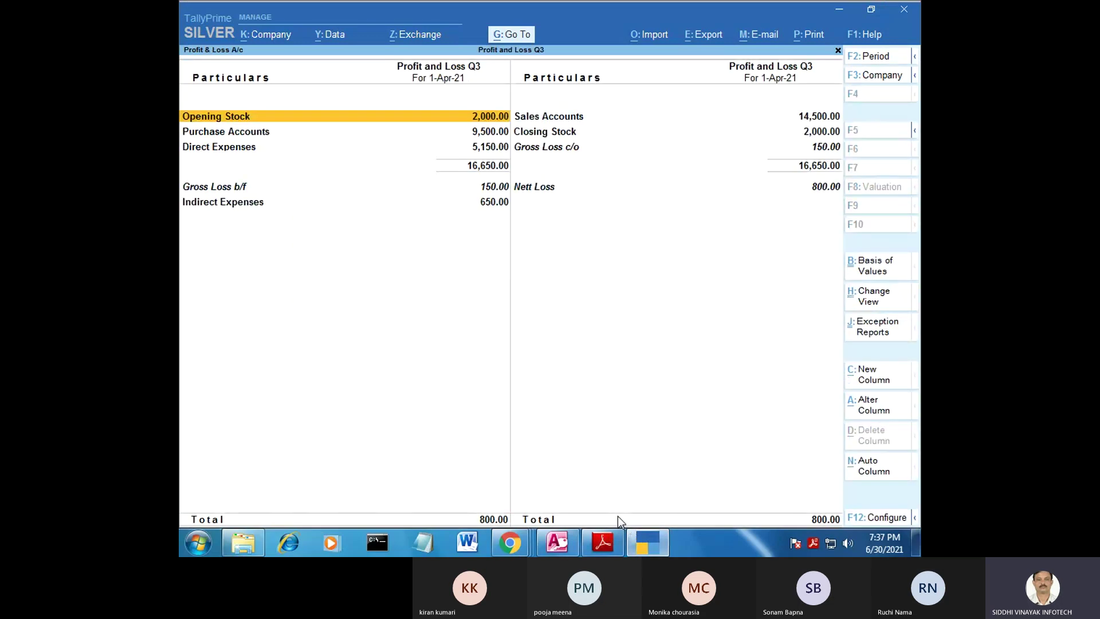
Step: Change the Profit & Loss A/c report's period, keeping 1-4-2021 as the start date and entering 31-3 as the end date
{"action": "key", "text": "F2"}
{"action": "key", "text": "Return"}
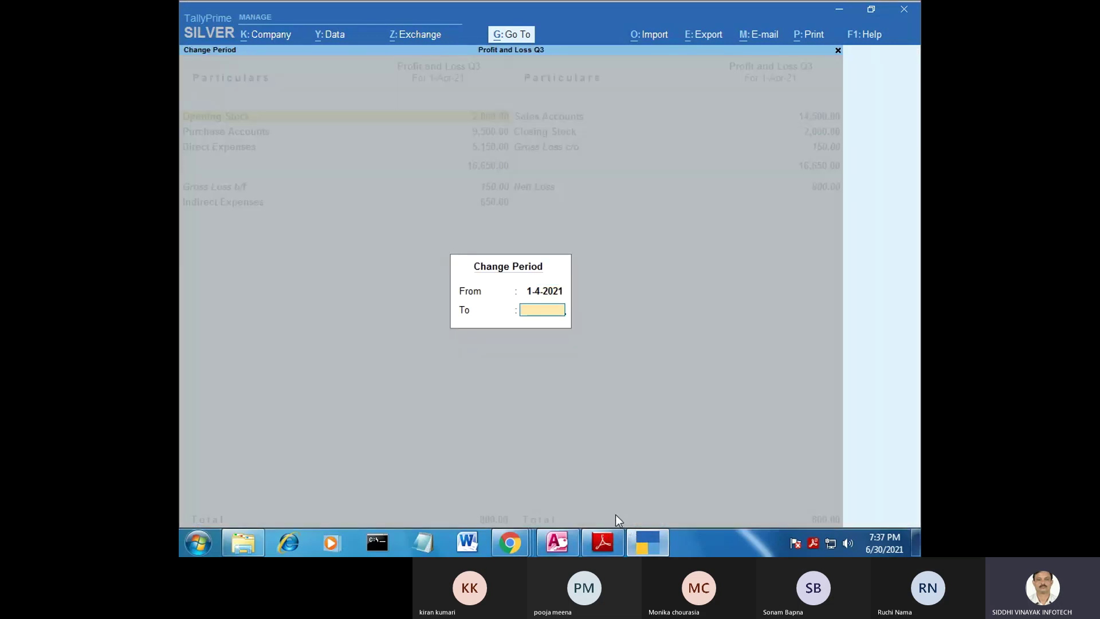
{"action": "type", "text": "31"}
{"action": "type", "text": "-3"}
{"action": "key", "text": "Return"}
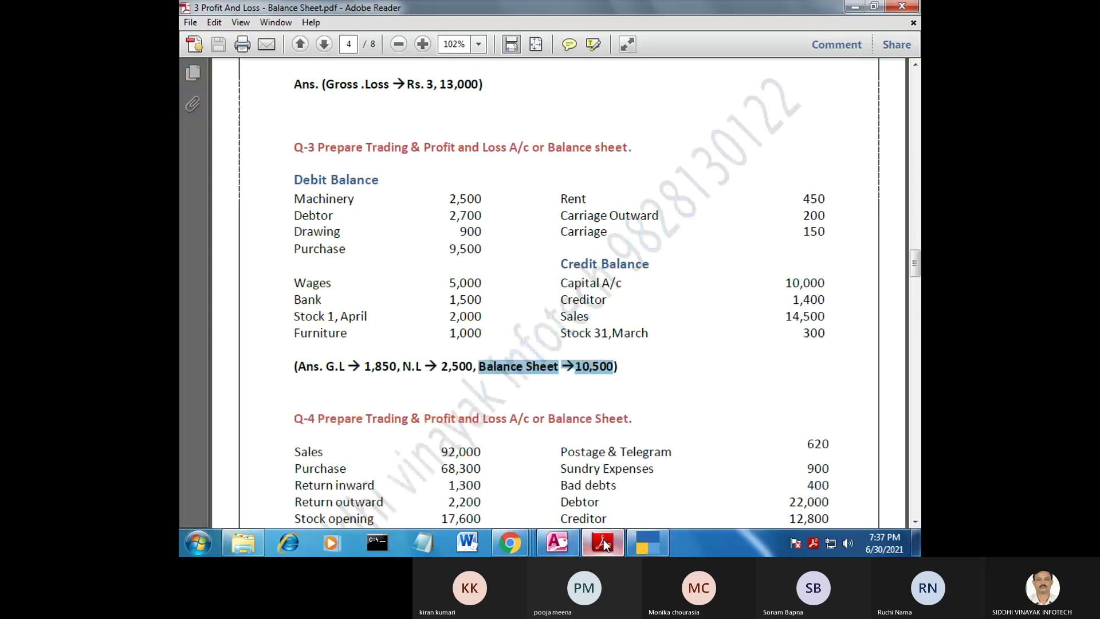
Step: Compare question Q-3's net loss and balance sheet answers in the Adobe Reader PDF with TallyPrime's Profit & Loss A/c report
{"action": "left_click", "coordinate": [429, 409]}
{"action": "left_click_drag", "start_coordinate": [364, 367], "coordinate": [473, 367]}
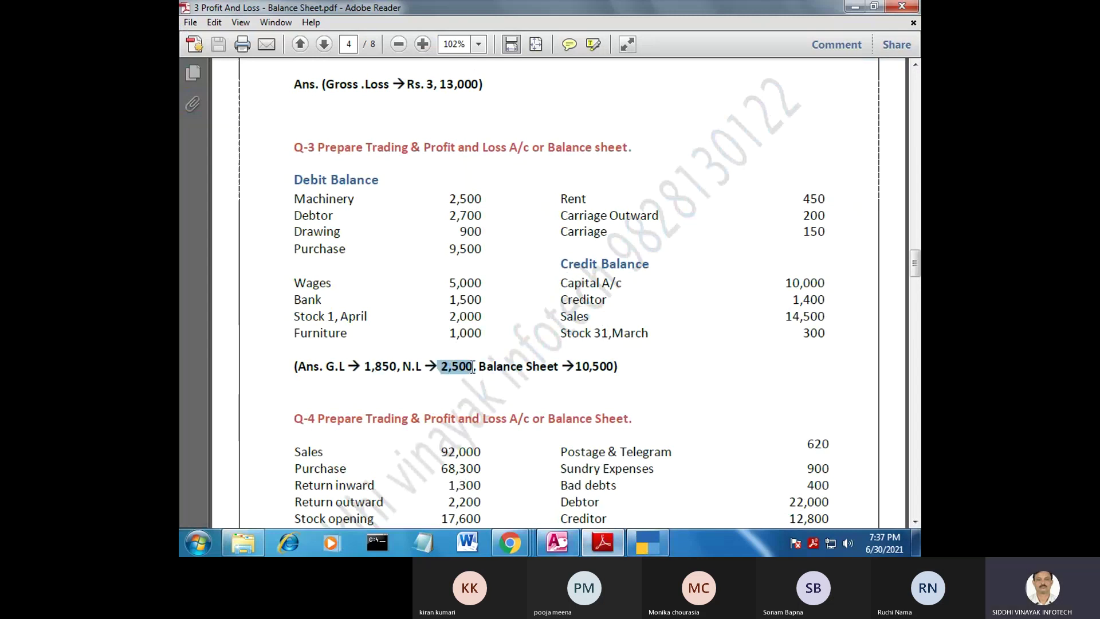
{"action": "left_click", "coordinate": [607, 544]}
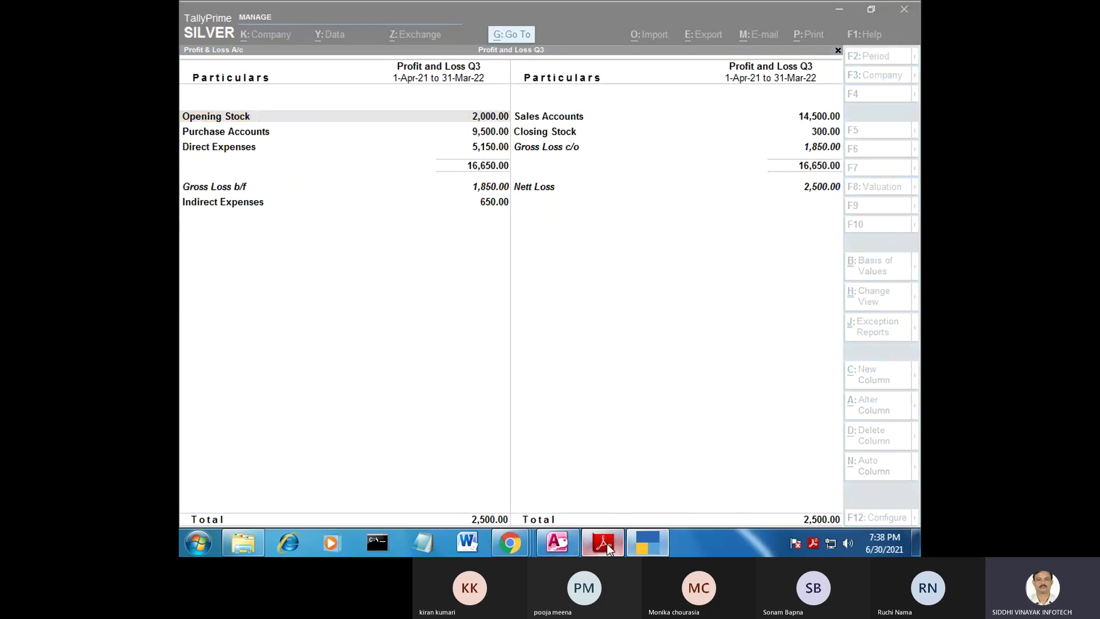
{"action": "left_click", "coordinate": [606, 544]}
{"action": "left_click", "coordinate": [599, 541]}
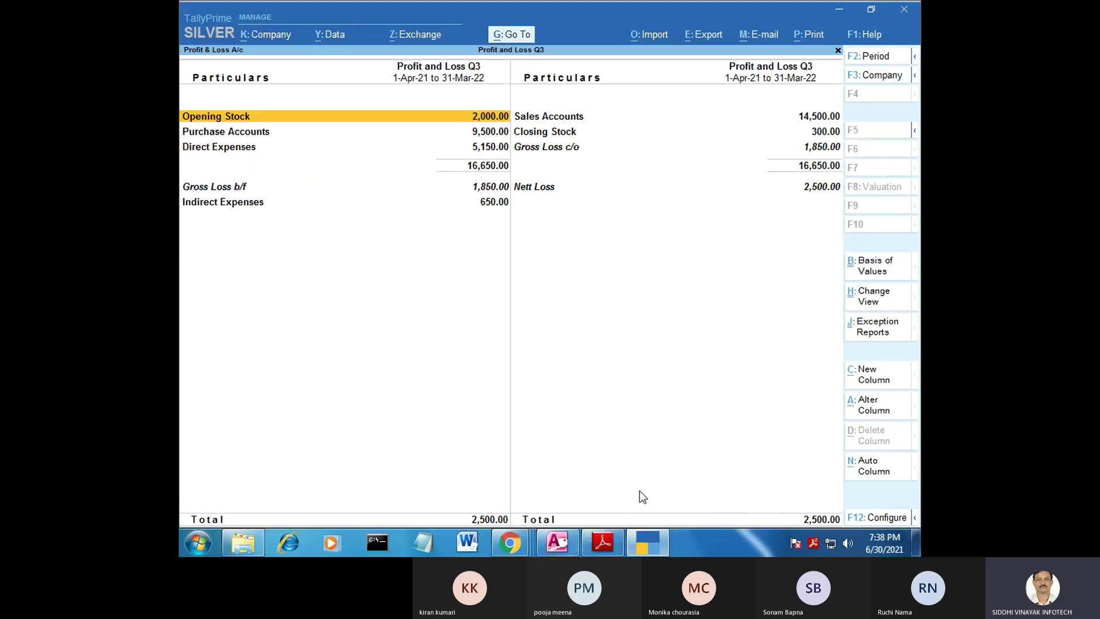
{"action": "left_click", "coordinate": [611, 539]}
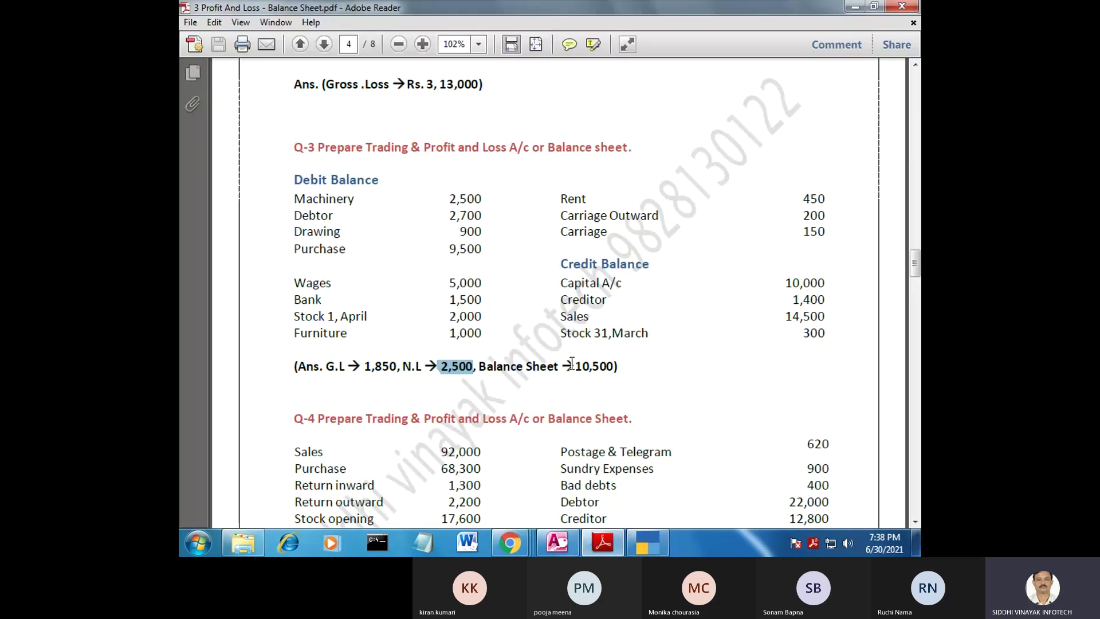
{"action": "left_click_drag", "start_coordinate": [561, 366], "coordinate": [639, 364]}
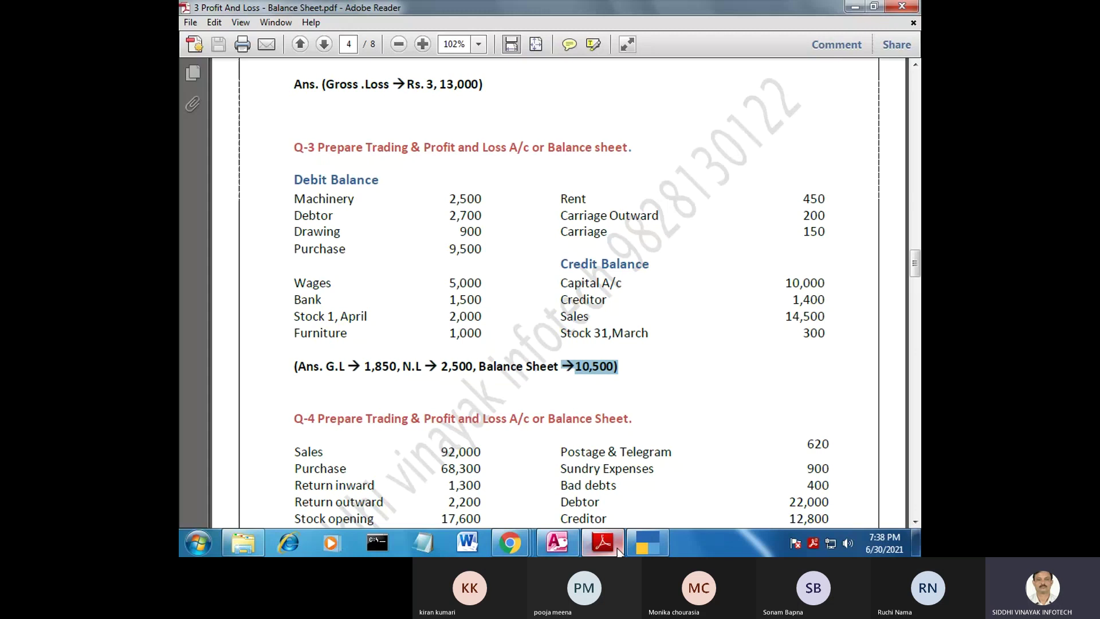
Step: Switch to TallyPrime, open the Balance Sheet report and change its period to start 1-4-2021 and end 31/3
{"action": "left_click", "coordinate": [647, 543]}
{"action": "key", "text": "Escape"}
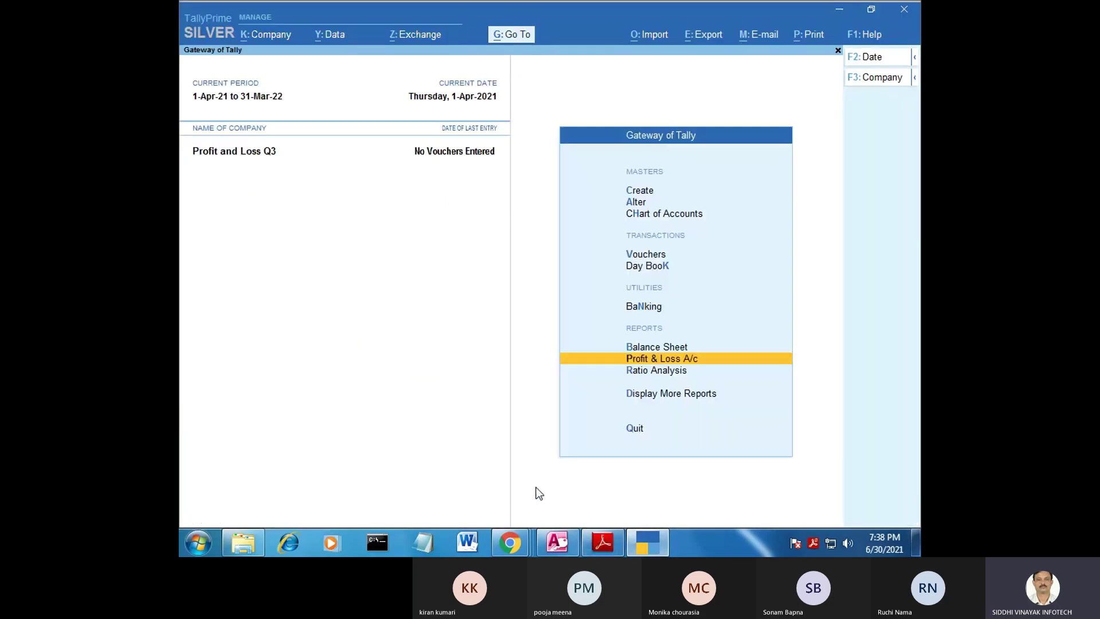
{"action": "key", "text": "Up"}
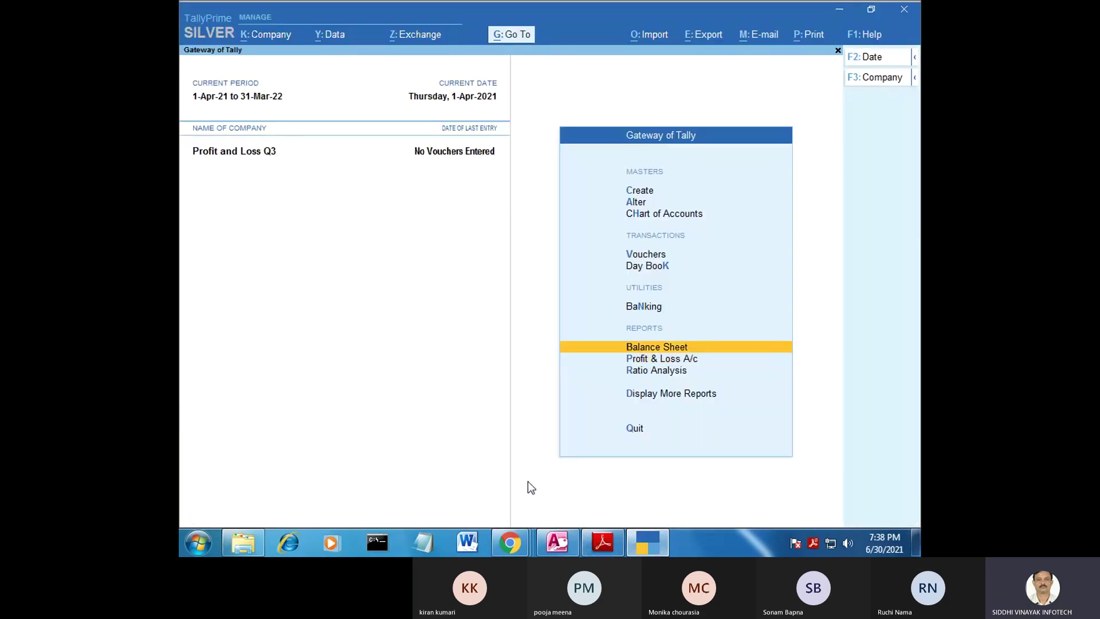
{"action": "key", "text": "Return"}
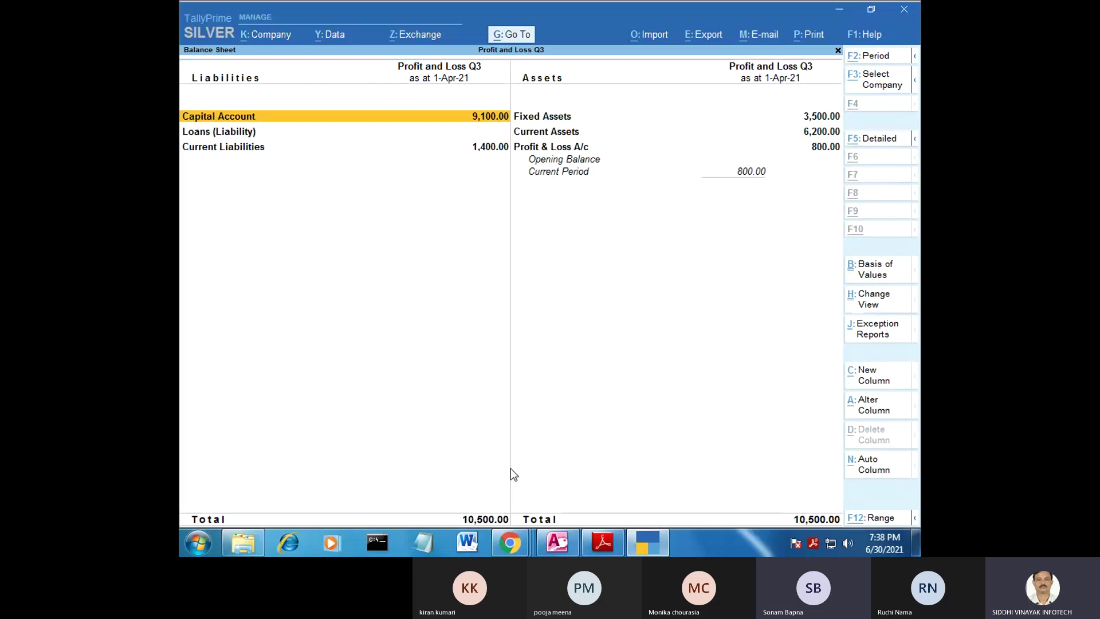
{"action": "key", "text": "alt+F2"}
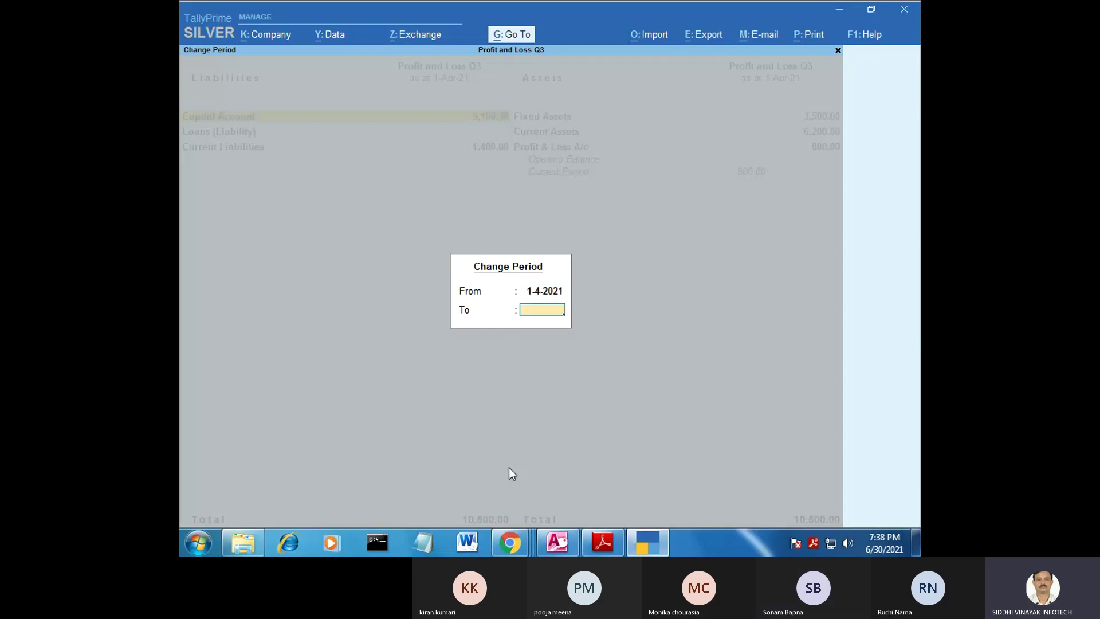
{"action": "type", "text": "31/3"}
{"action": "key", "text": "Return"}
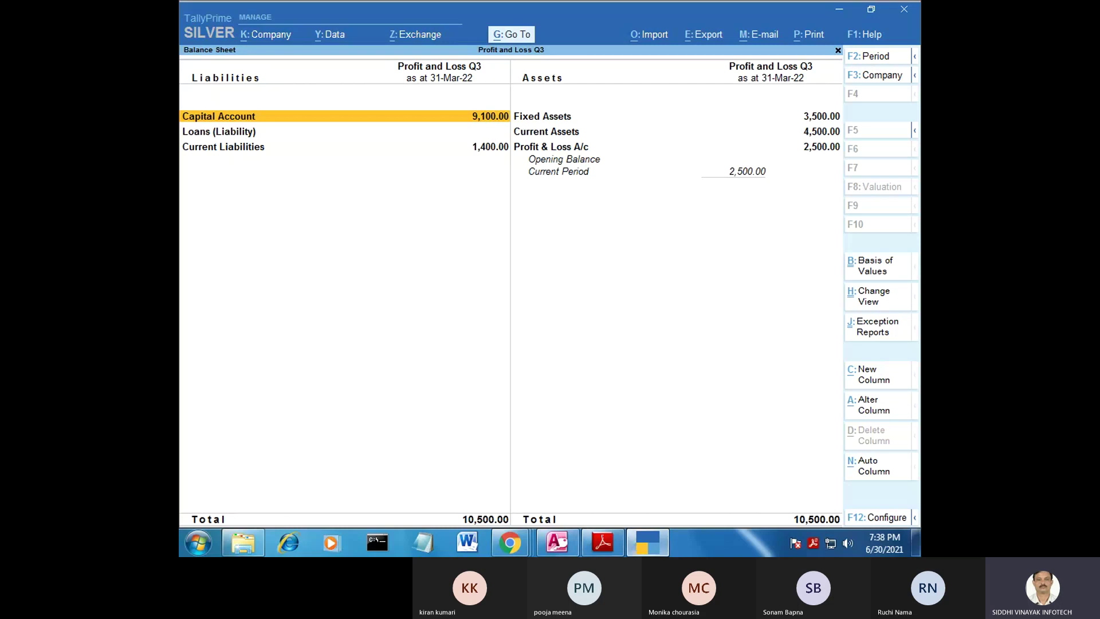
Step: Check question Q-3's balance sheet answer in the Adobe Reader PDF and look over the ledger balances listed for question Q-4
{"action": "key", "text": "alt+Tab"}
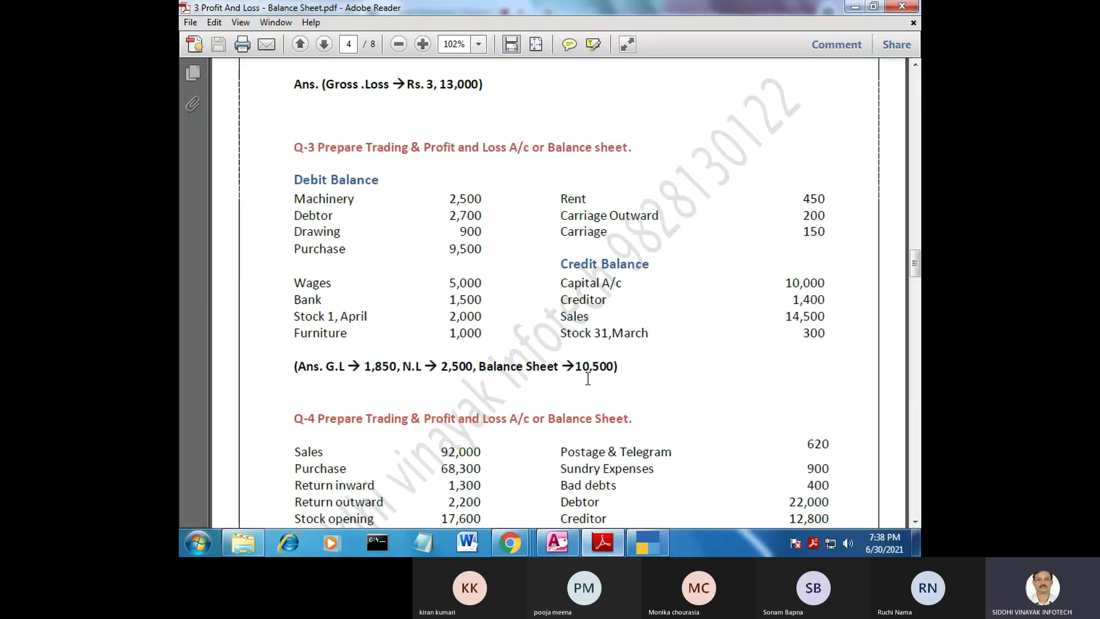
{"action": "left_click", "coordinate": [622, 365]}
{"action": "left_click_drag", "start_coordinate": [622, 365], "coordinate": [579, 365]}
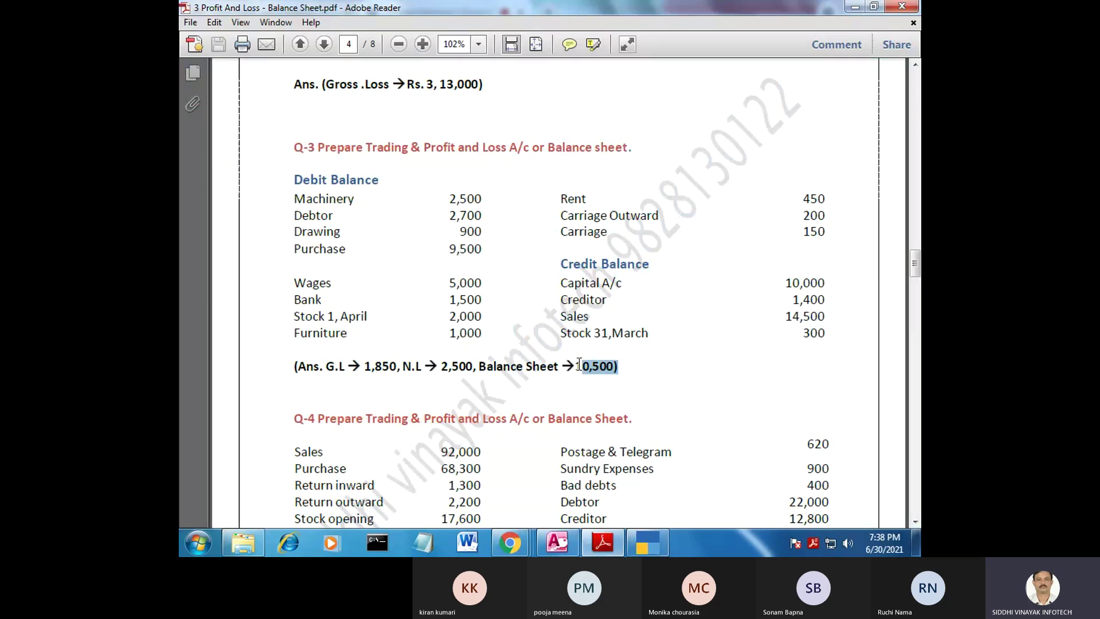
{"action": "left_click", "coordinate": [354, 199]}
{"action": "left_click_drag", "start_coordinate": [354, 198], "coordinate": [623, 369]}
{"action": "scroll", "coordinate": [623, 369], "scroll_direction": "down", "scroll_amount": 3}
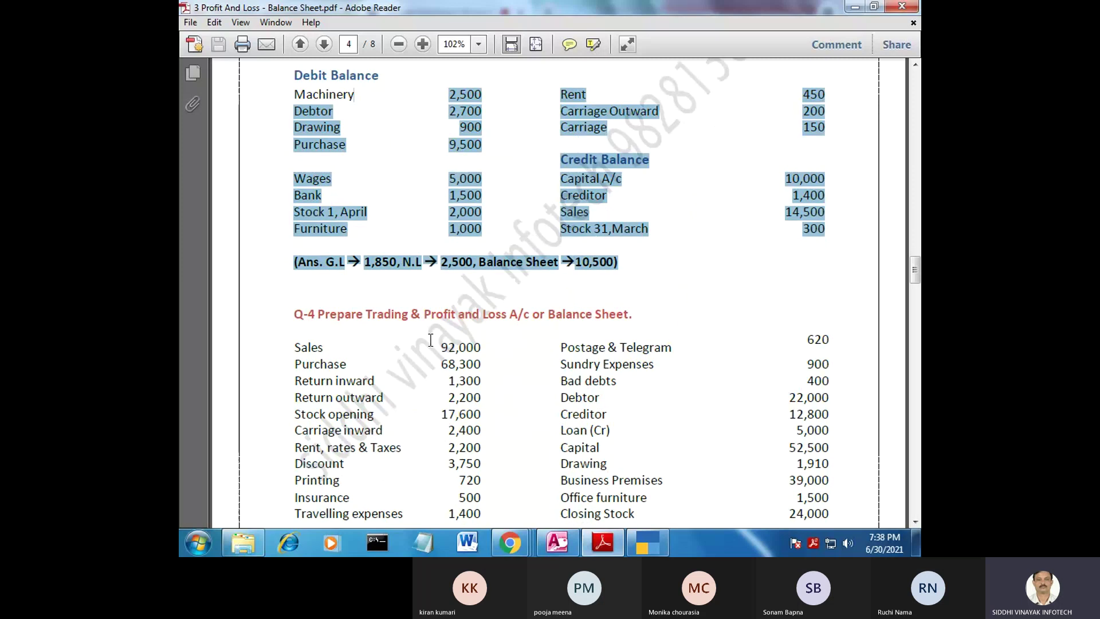
{"action": "scroll", "coordinate": [514, 383], "scroll_direction": "down", "scroll_amount": 2}
{"action": "left_click_drag", "start_coordinate": [294, 278], "coordinate": [623, 404]}
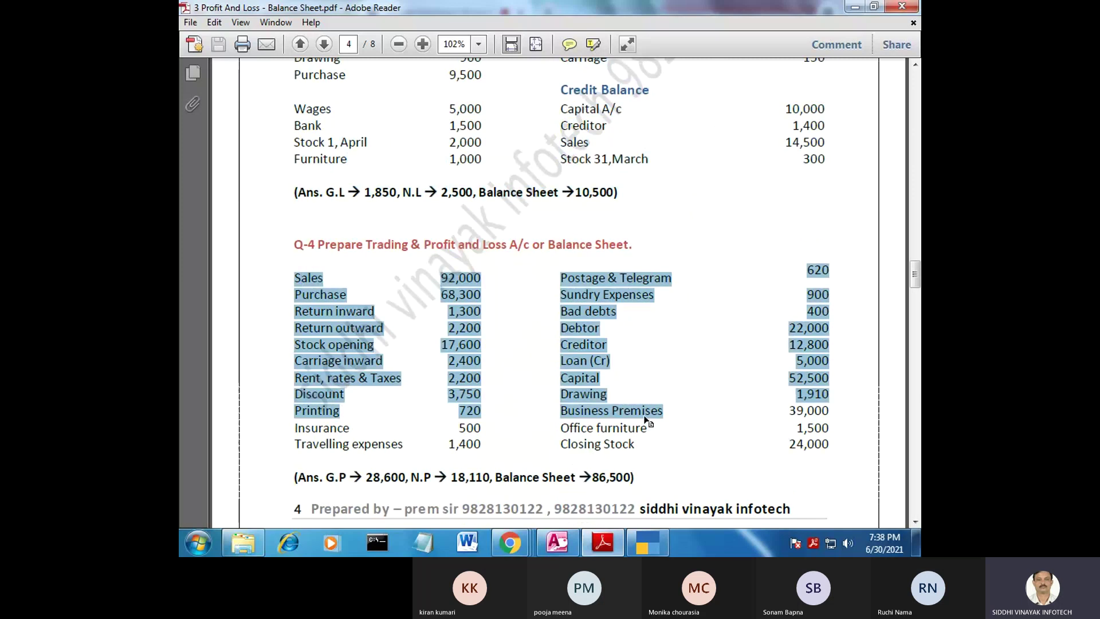
{"action": "left_click", "coordinate": [418, 348]}
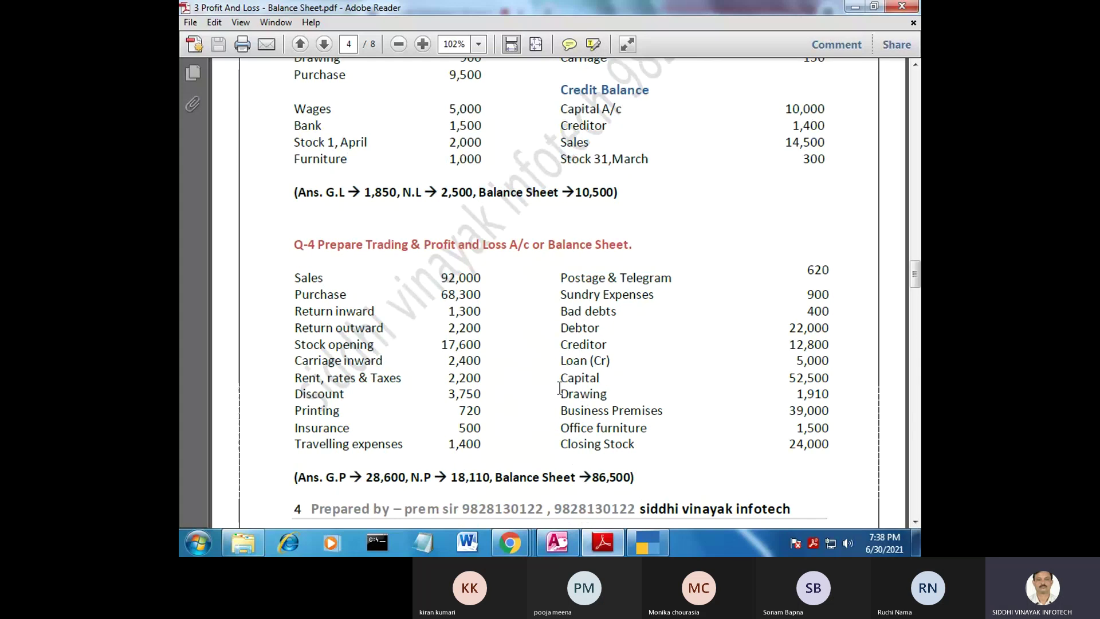
Step: Return to TallyPrime and shut the Profit and Loss Q3 company
{"action": "left_click", "coordinate": [657, 542]}
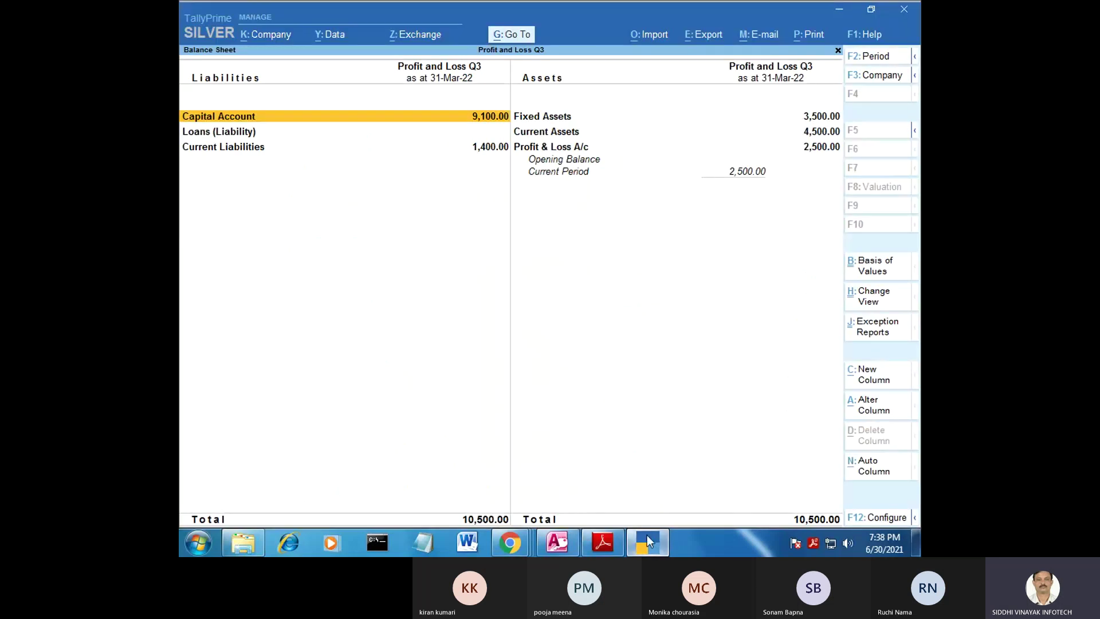
{"action": "key", "text": "alt+F3"}
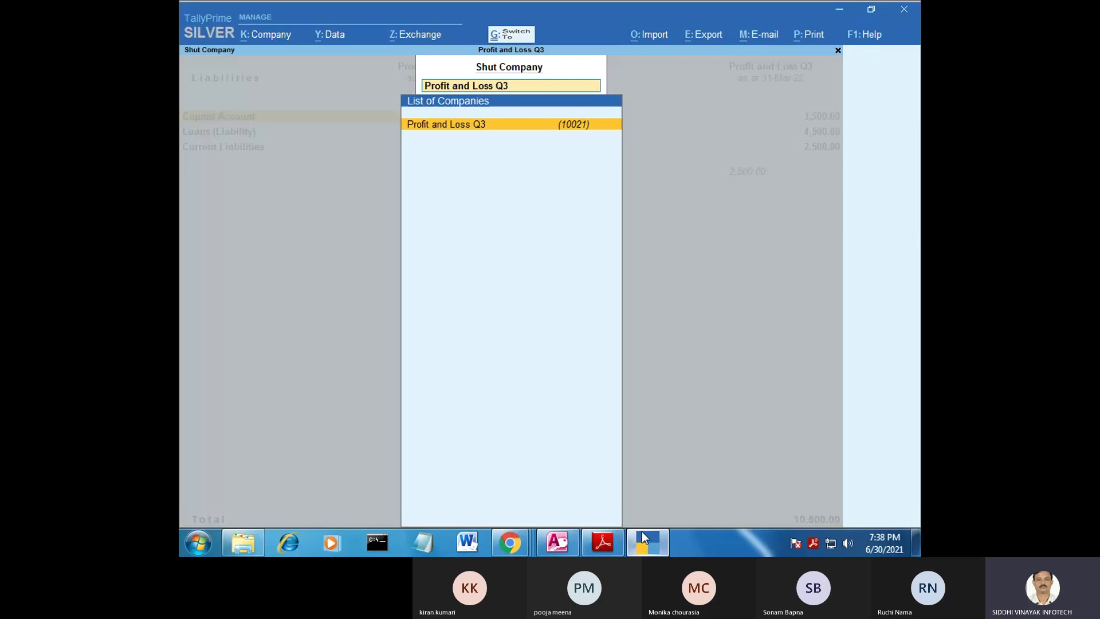
{"action": "key", "text": "Return"}
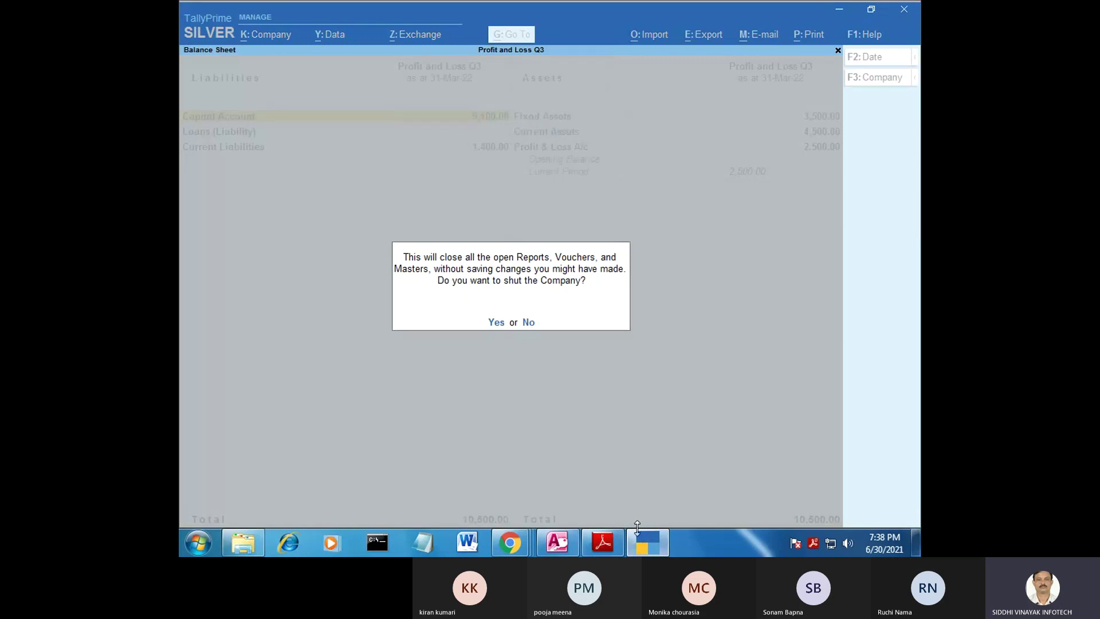
{"action": "left_click", "coordinate": [496, 322]}
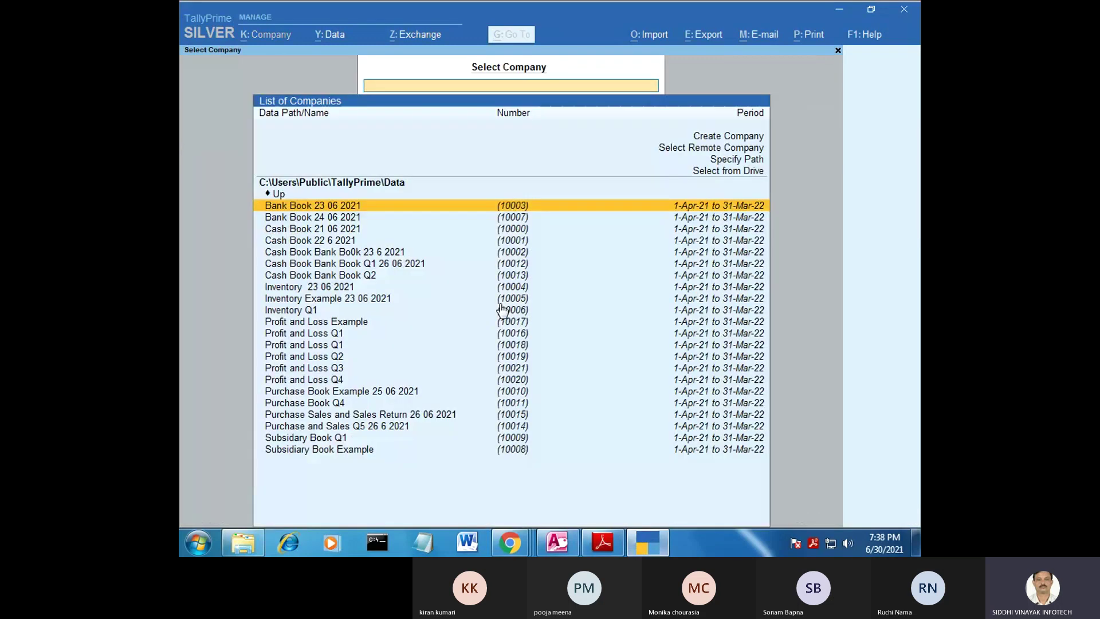
Step: Start creating a new company named Profit and Loss Q4, keeping the same mailing name and leaving the address blank
{"action": "left_click", "coordinate": [710, 139]}
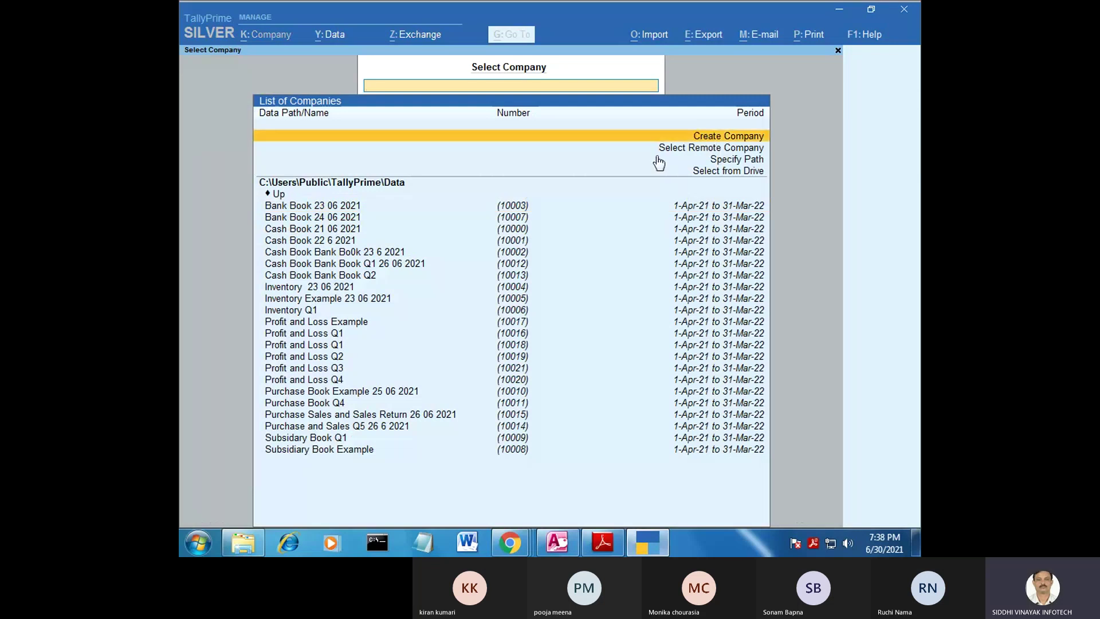
{"action": "left_click", "coordinate": [703, 137]}
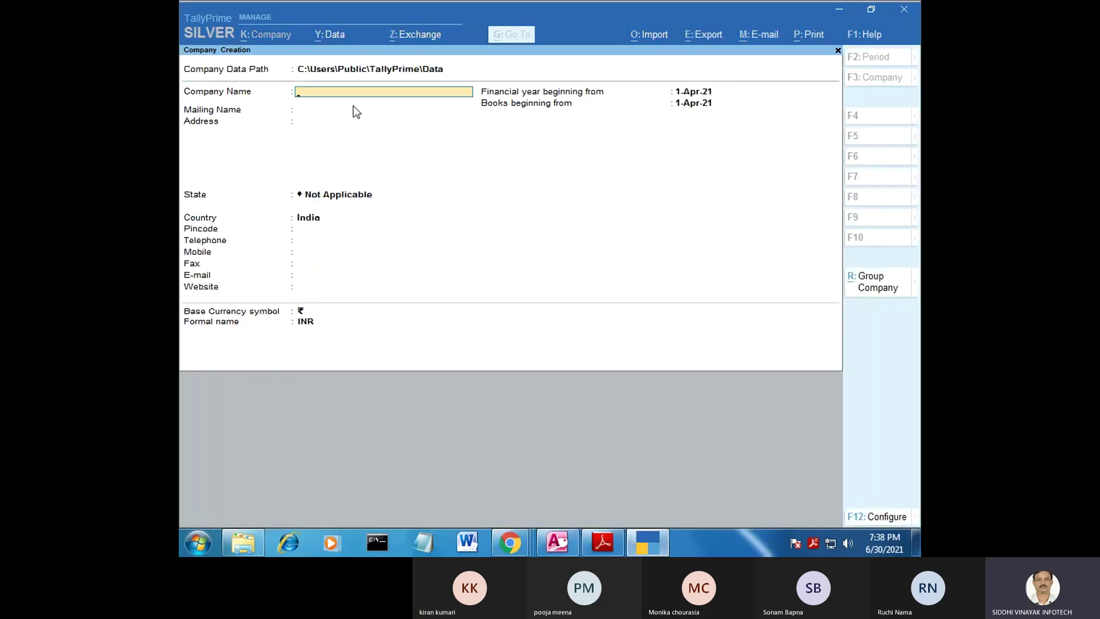
{"action": "type", "text": "O"}
{"action": "key", "text": "BackSpace"}
{"action": "type", "text": "Profit and"}
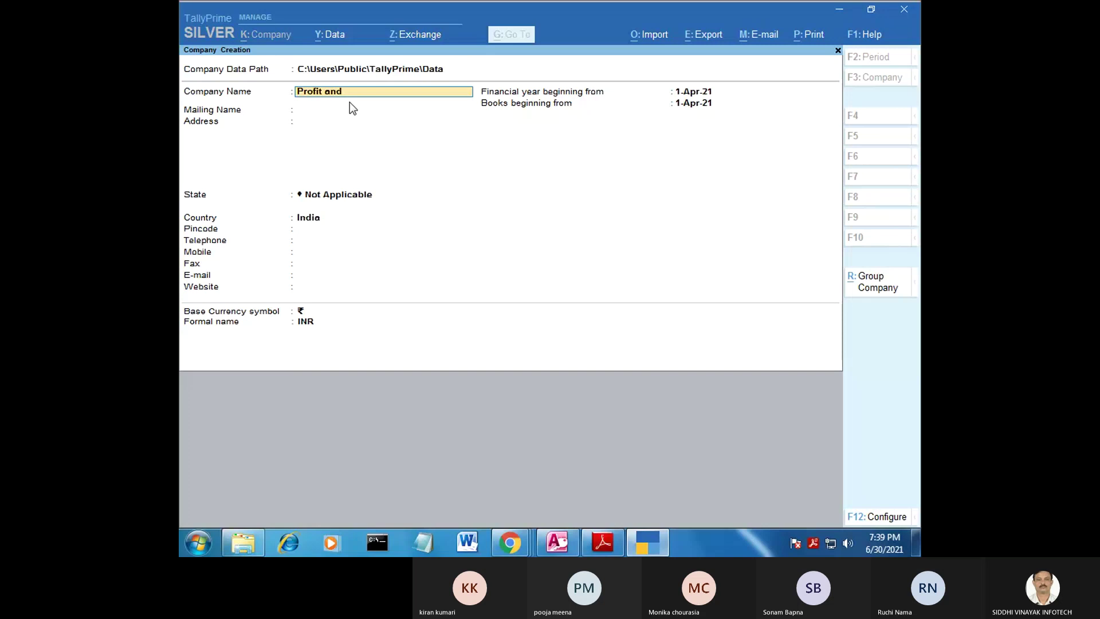
{"action": "type", "text": " Loss Q"}
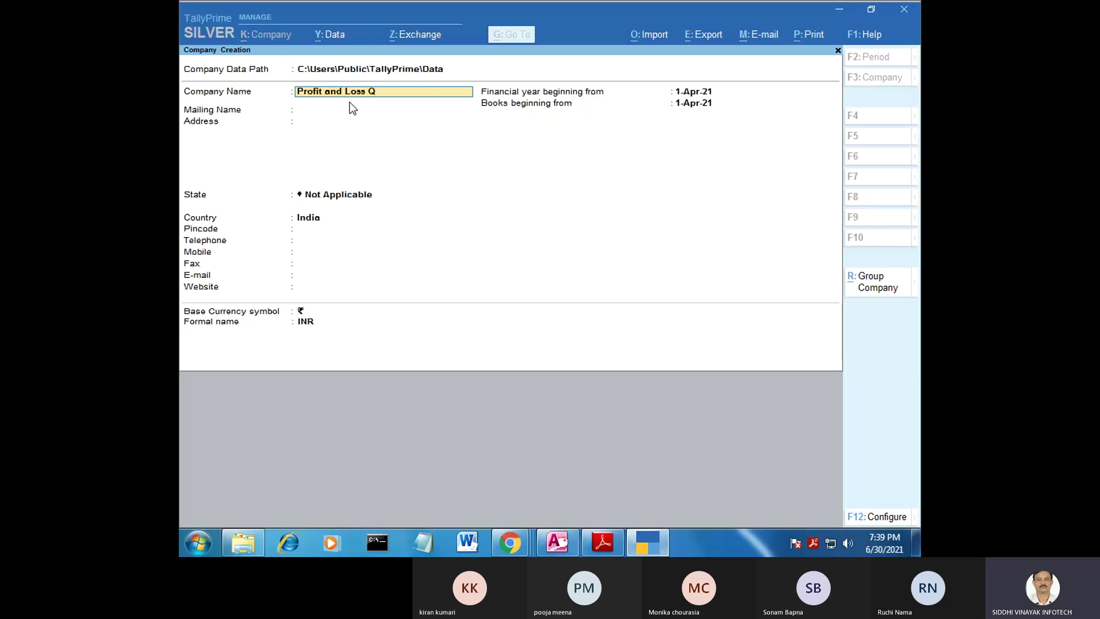
{"action": "type", "text": "4"}
{"action": "key", "text": "Return"}
{"action": "key", "text": "Return"}
{"action": "key", "text": "Return"}
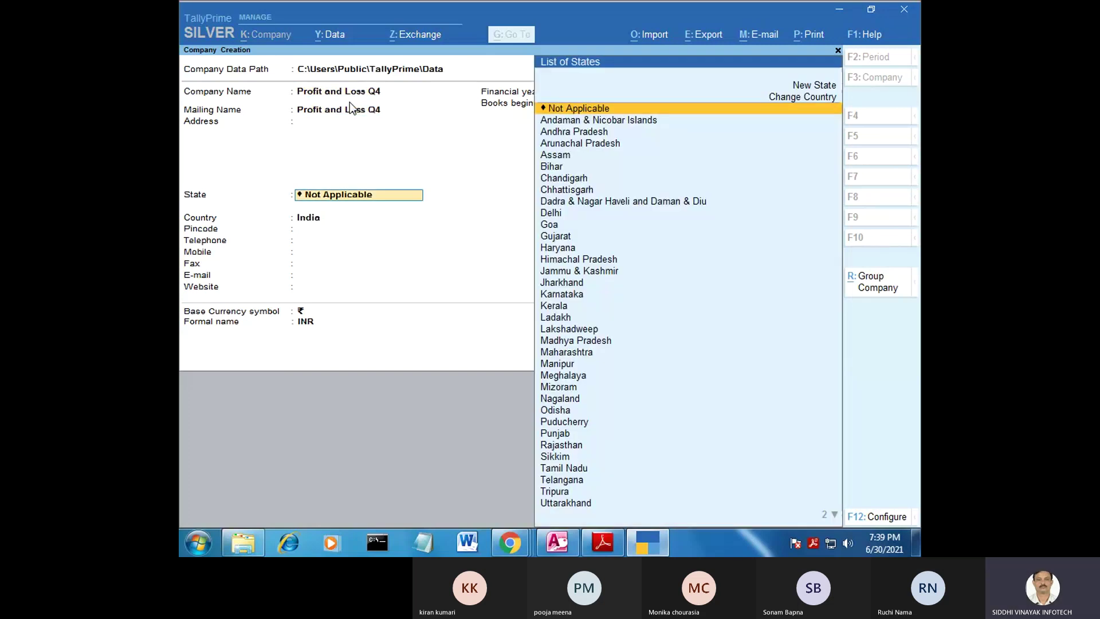
Step: Set the new company's state to Rajasthan, leave the contact details blank, keep the ₹ INR currency and accept the company creation
{"action": "type", "text": "r"}
{"action": "key", "text": "Return"}
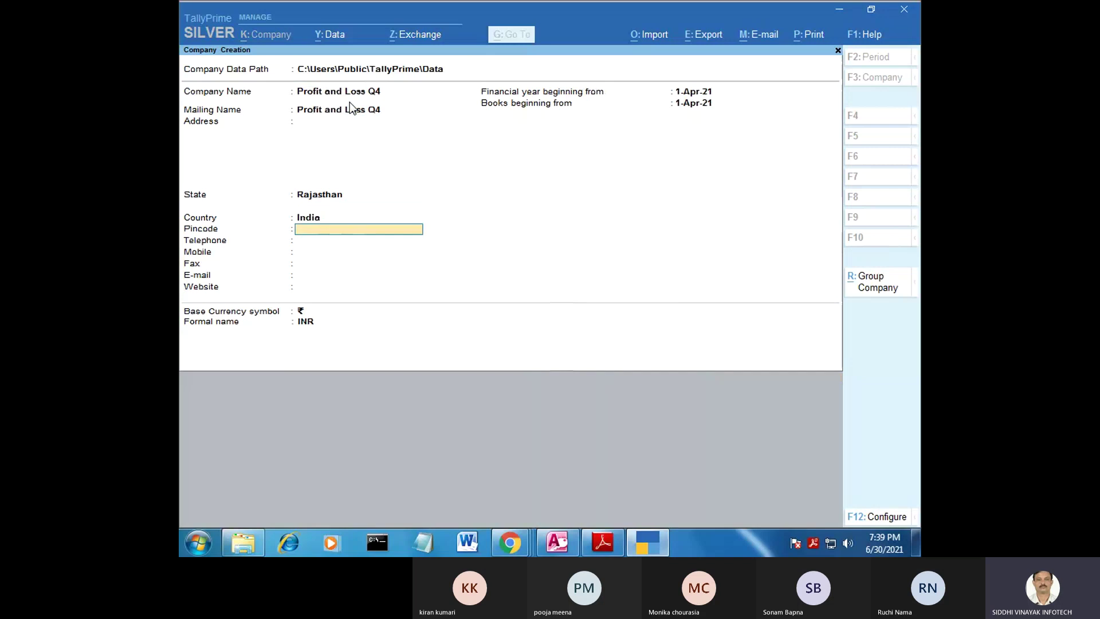
{"action": "key", "text": "Return"}
{"action": "key", "text": "Return"}
{"action": "key", "text": "Return"}
{"action": "key", "text": "Return"}
{"action": "key", "text": "Return"}
{"action": "key", "text": "Return"}
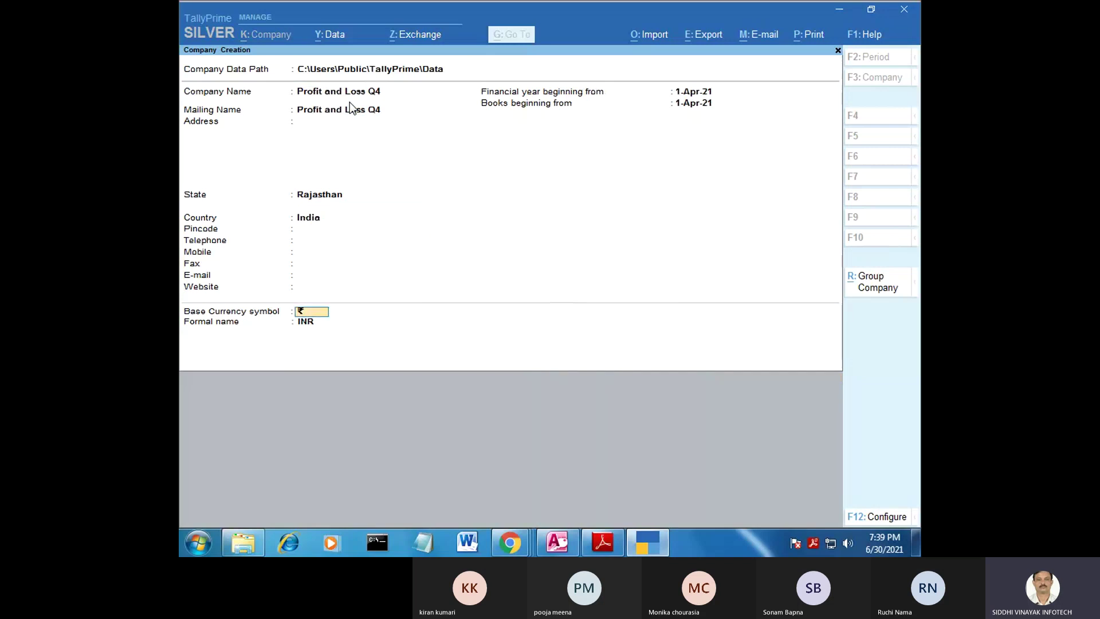
{"action": "key", "text": "Return"}
{"action": "key", "text": "Return"}
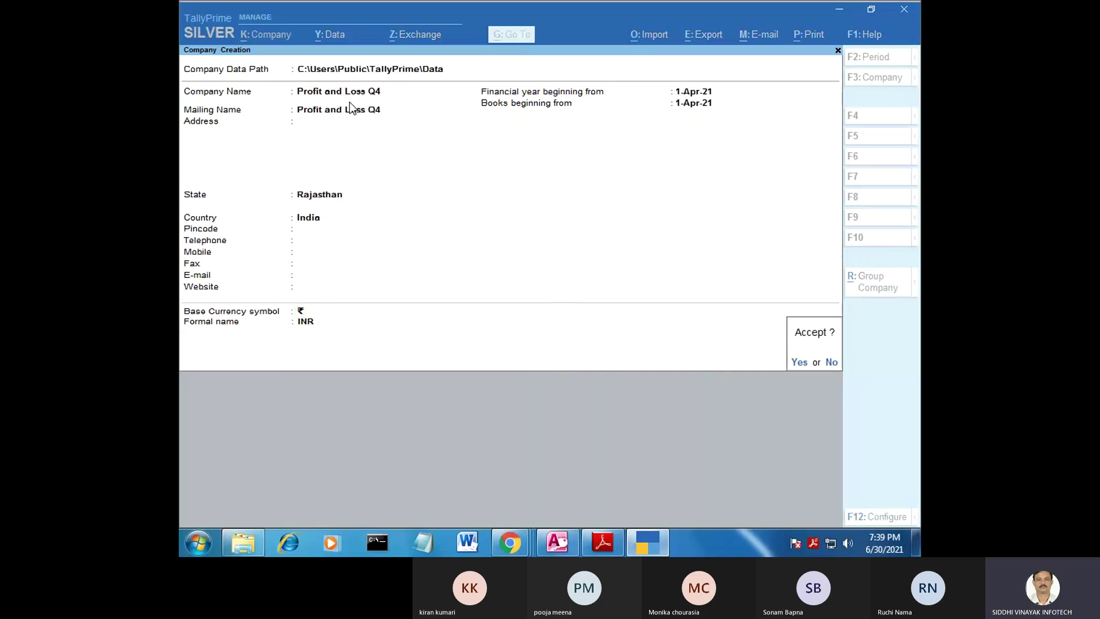
{"action": "key", "text": "Return"}
Step: Set Maintain Inventory to No in the company features, leaving the accounting options as they are
{"action": "key", "text": "Return"}
{"action": "key", "text": "Return"}
{"action": "key", "text": "Return"}
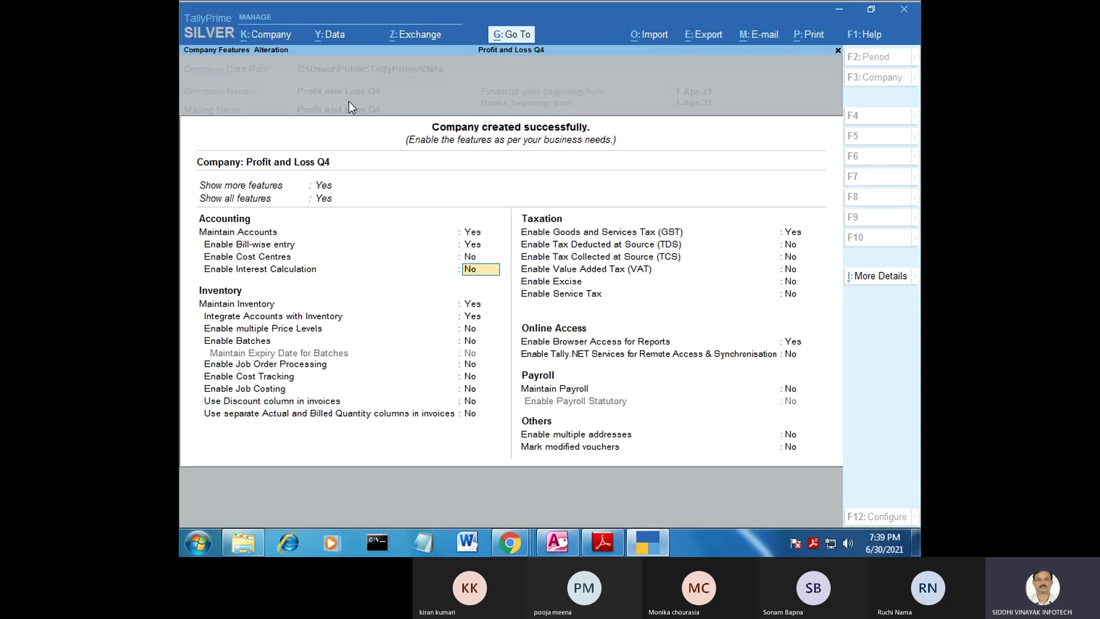
{"action": "key", "text": "Return"}
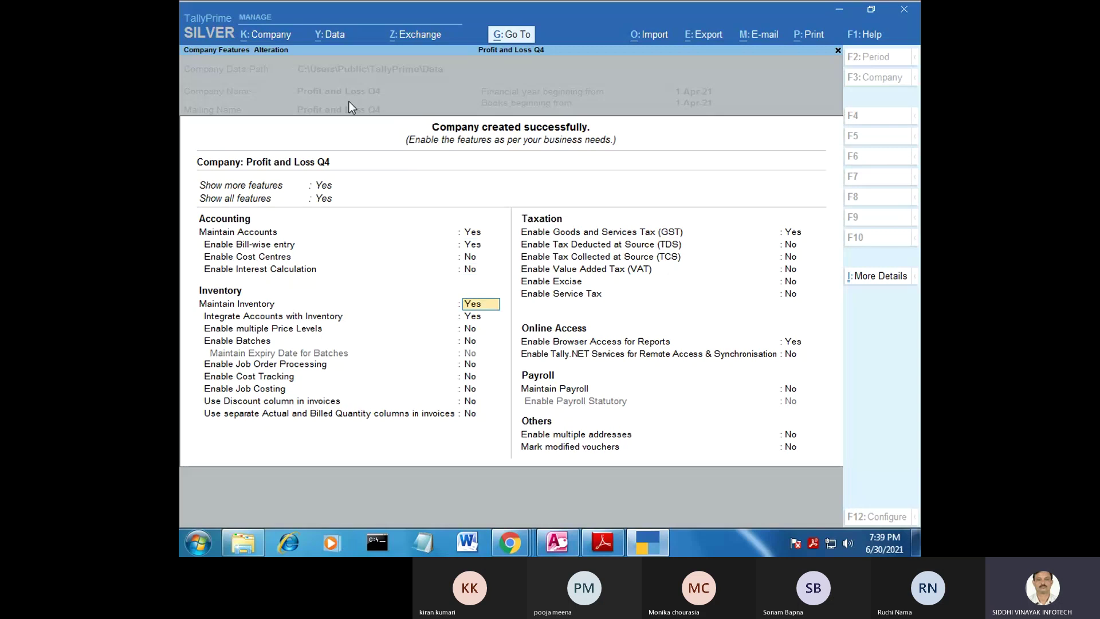
{"action": "type", "text": "n"}
{"action": "key", "text": "Return"}
{"action": "key", "text": "Return"}
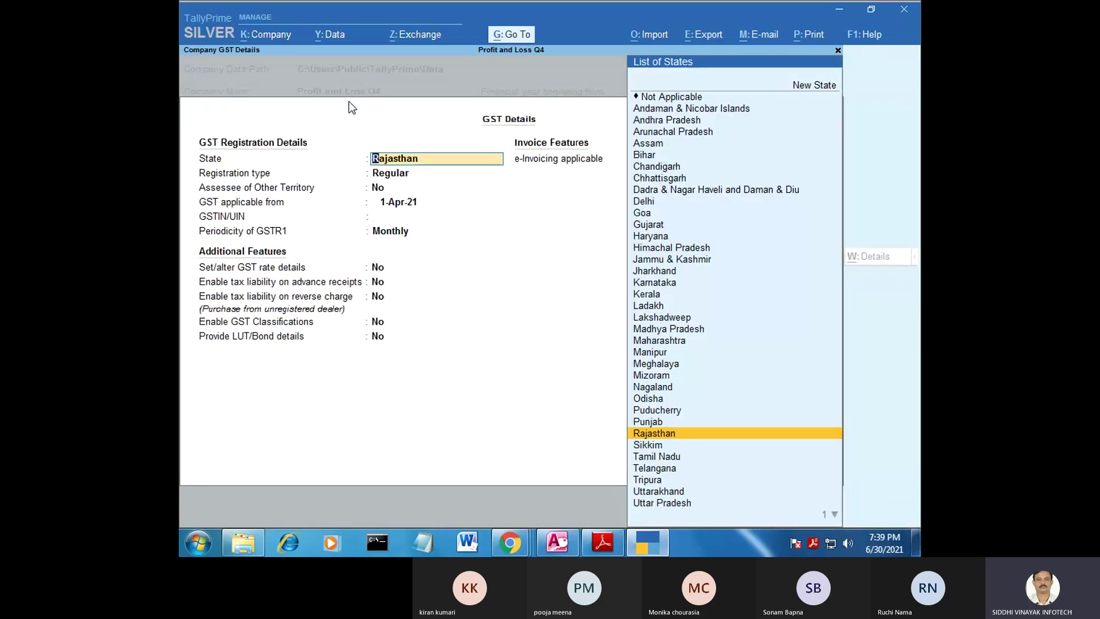
{"action": "key", "text": "BackSpace"}
{"action": "key", "text": "Escape"}
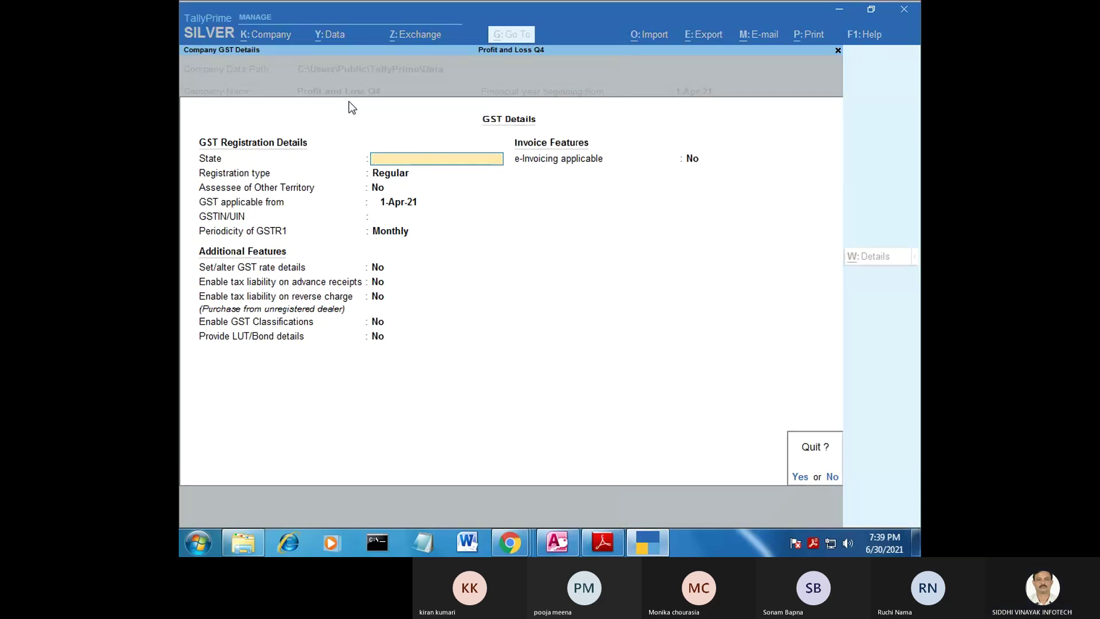
{"action": "key", "text": "n"}
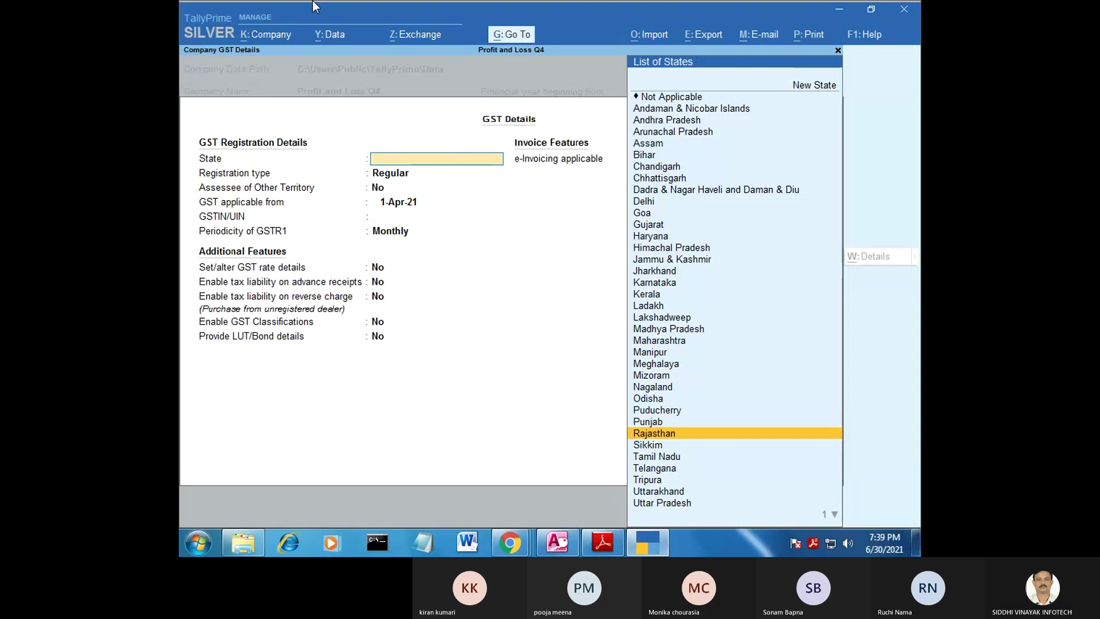
{"action": "key", "text": "BackSpace"}
{"action": "key", "text": "BackSpace"}
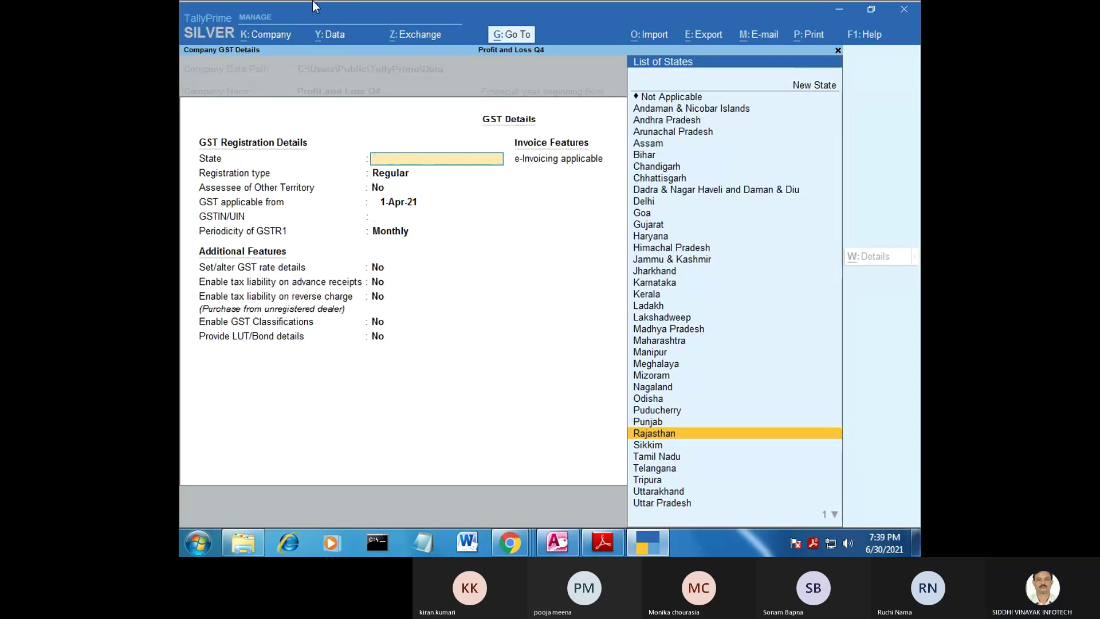
{"action": "key", "text": "Escape"}
{"action": "key", "text": "y"}
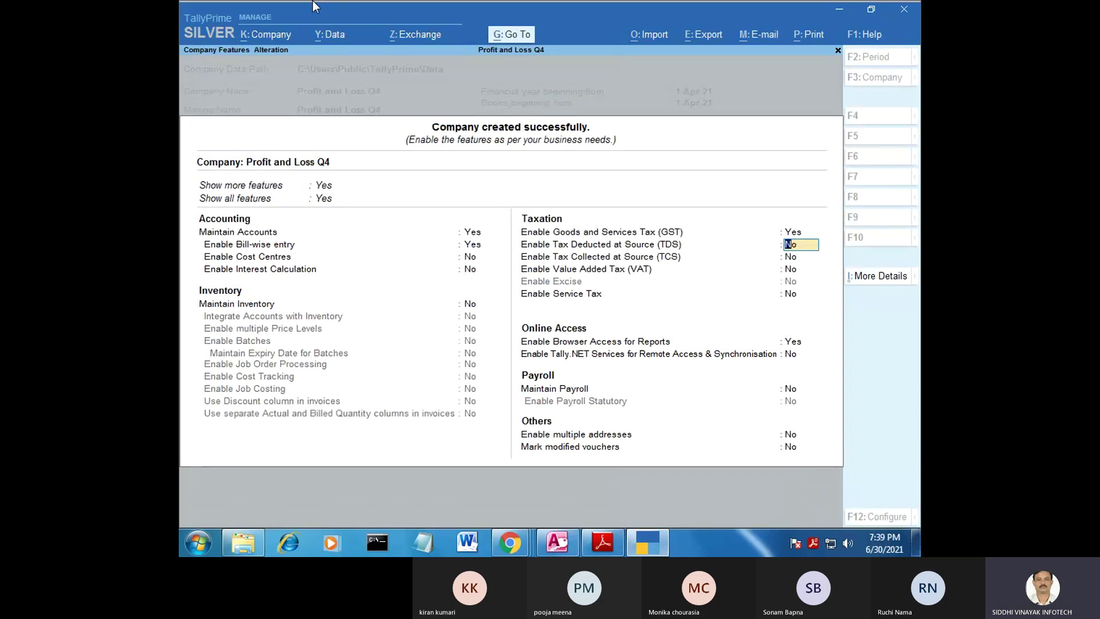
{"action": "key", "text": "BackSpace"}
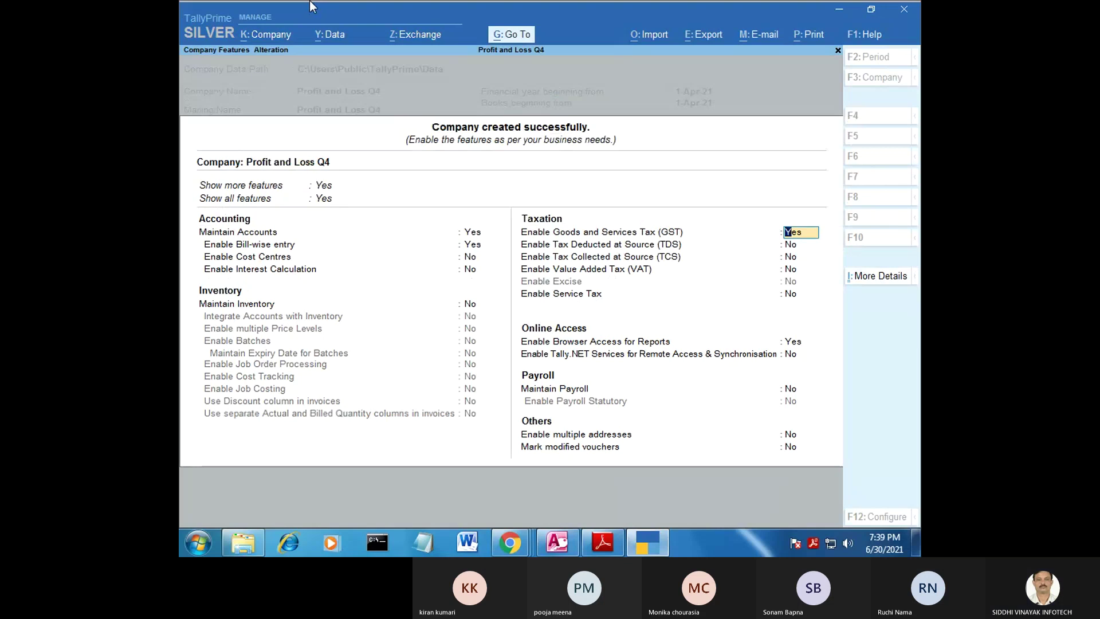
Step: Set Enable Goods and Services Tax (GST) to No, keep the remaining company features as they are and accept the settings
{"action": "type", "text": "n"}
{"action": "key", "text": "Return"}
{"action": "key", "text": "Return"}
{"action": "key", "text": "Return"}
{"action": "key", "text": "Return"}
{"action": "key", "text": "Return"}
{"action": "key", "text": "Return"}
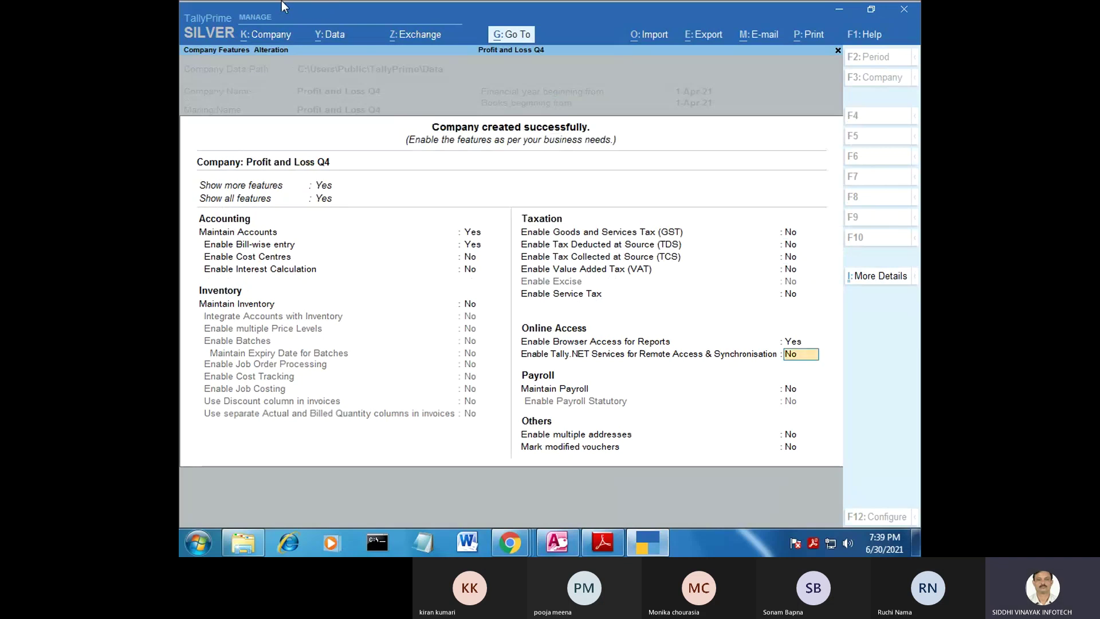
{"action": "key", "text": "Return"}
{"action": "key", "text": "Return"}
{"action": "key", "text": "Return"}
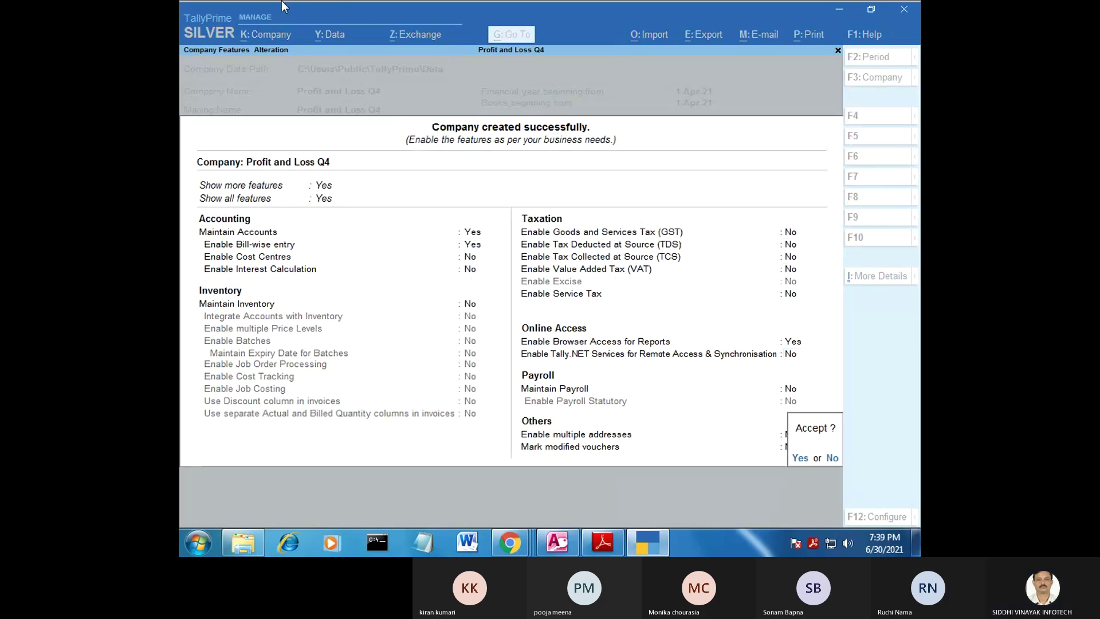
{"action": "key", "text": "y"}
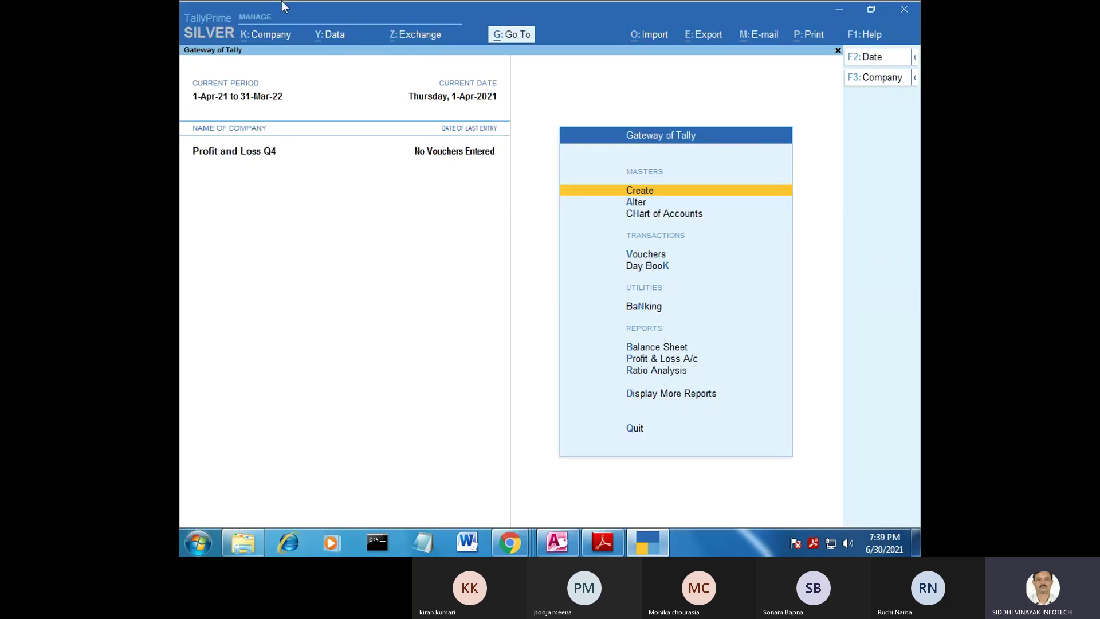
Step: Open the creation form for a new ledger and check the Sales entry of question Q-4 in the PDF before returning to TallyPrime
{"action": "key", "text": "Return"}
{"action": "key", "text": "Down"}
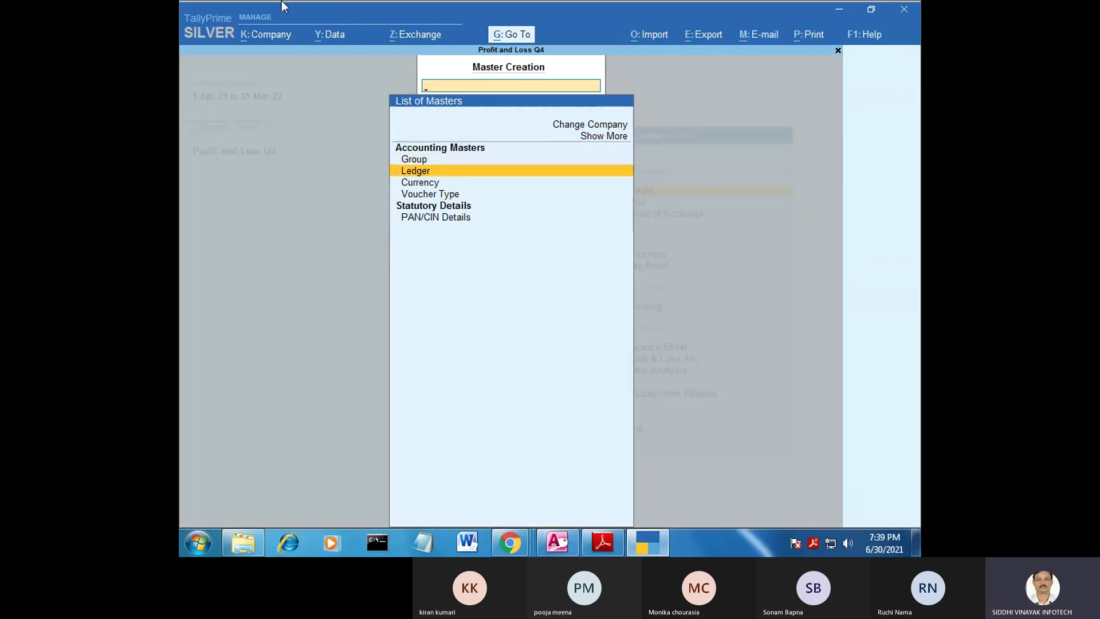
{"action": "key", "text": "Return"}
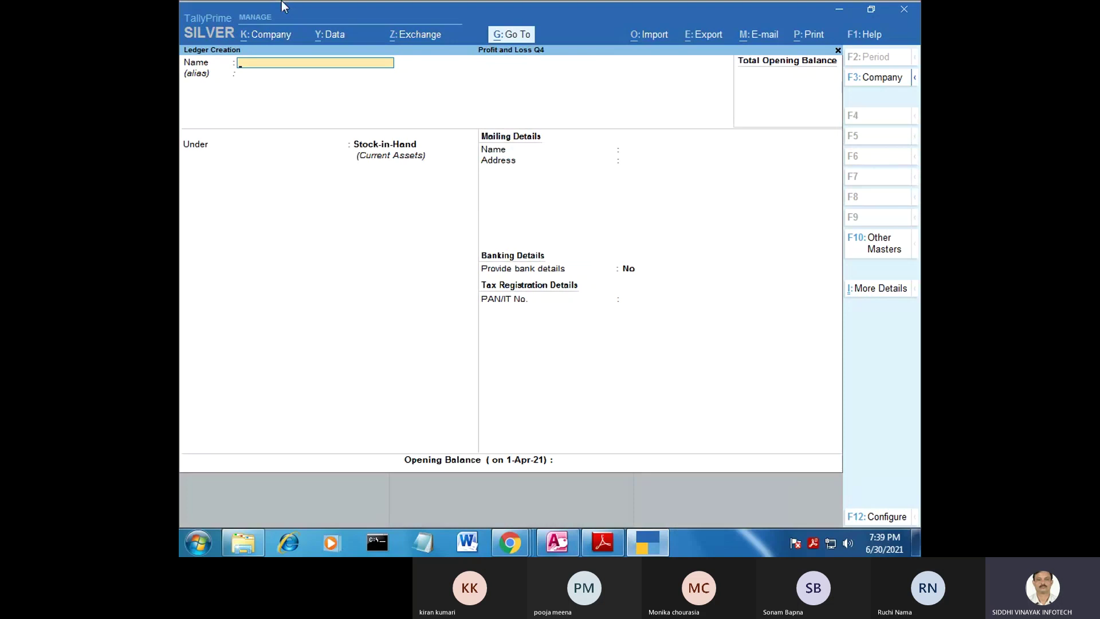
{"action": "key", "text": "alt+Tab"}
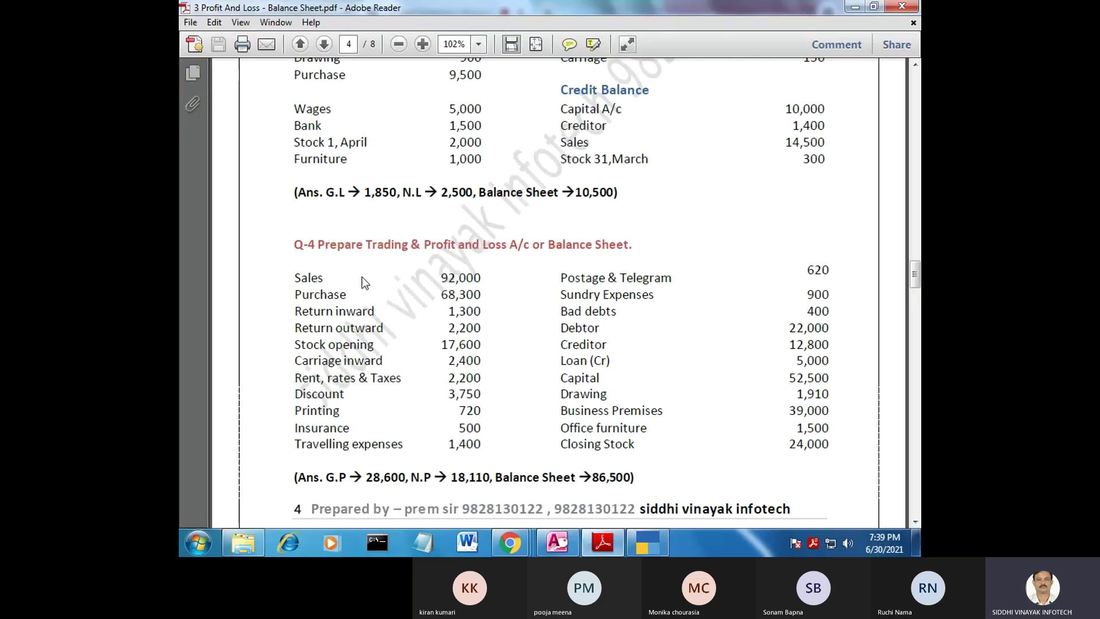
{"action": "mouse_move", "coordinate": [366, 282]}
{"action": "left_mouse_down"}
{"action": "mouse_move", "coordinate": [346, 294]}
{"action": "mouse_move", "coordinate": [349, 278]}
{"action": "left_mouse_up"}
{"action": "left_click", "coordinate": [653, 541]}
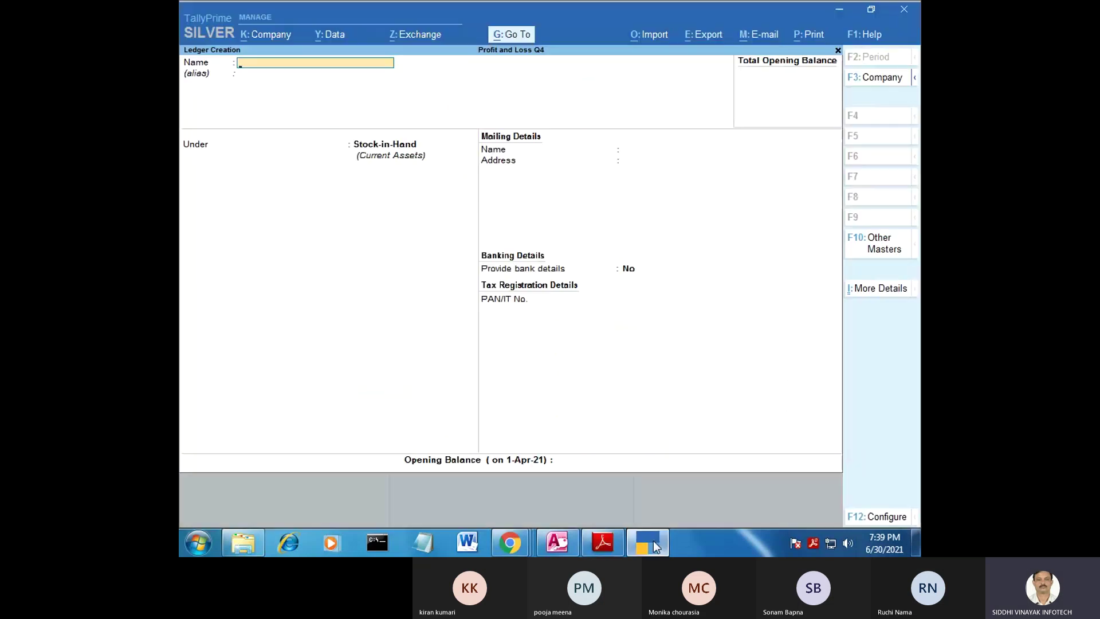
Step: Name the new ledger Sales without an alias and place it under Sales Accounts, with the ledger type Not Applicable
{"action": "type", "text": "Sa"}
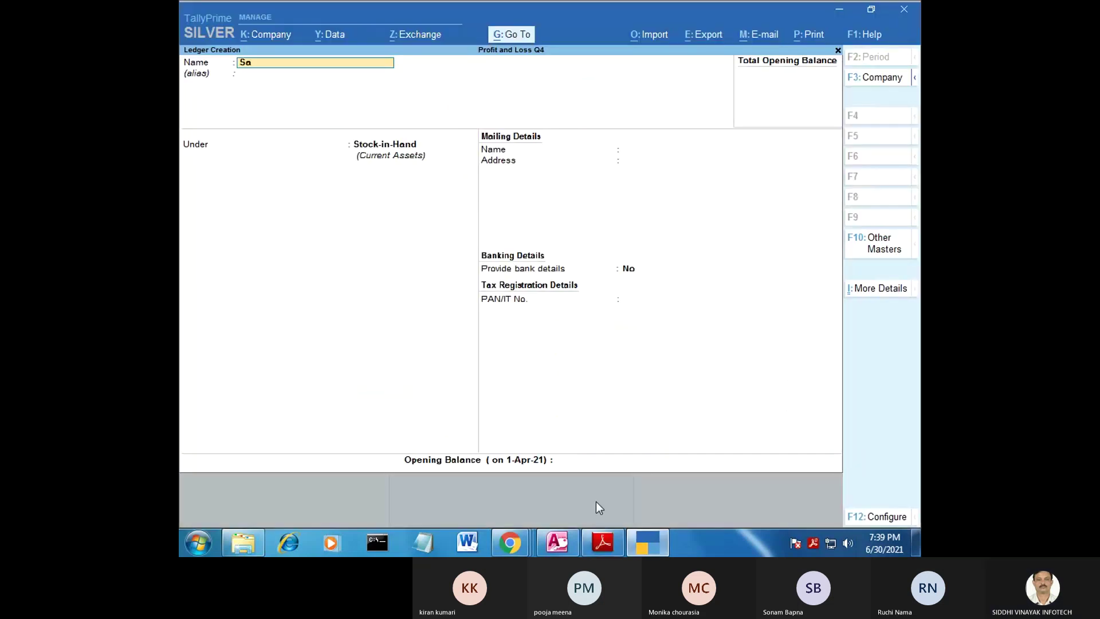
{"action": "type", "text": "les"}
{"action": "key", "text": "Return"}
{"action": "key", "text": "Return"}
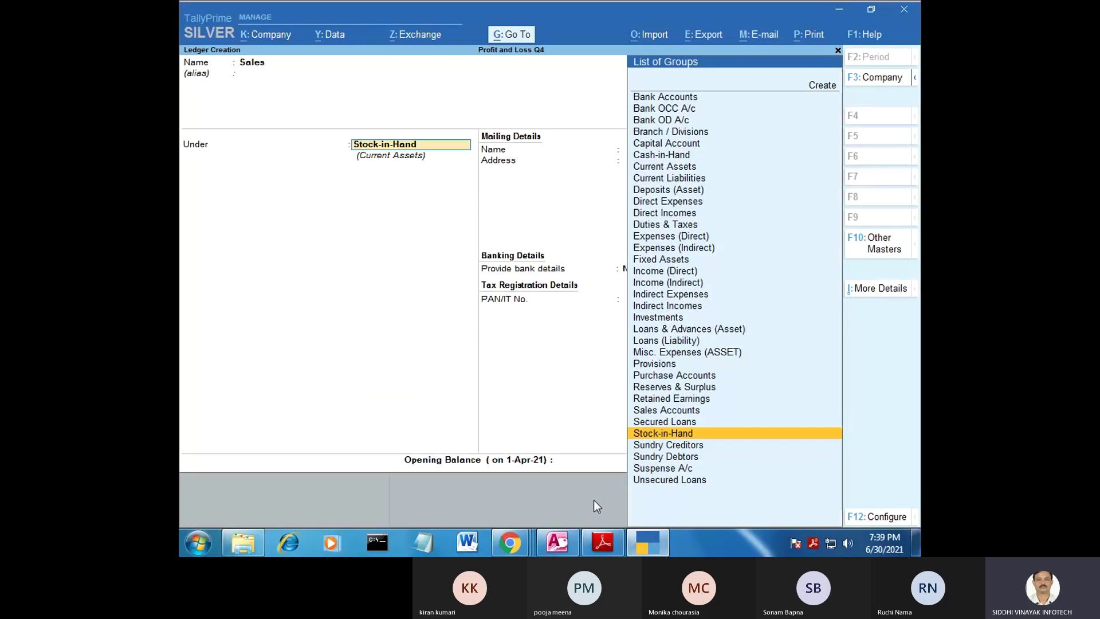
{"action": "type", "text": "S"}
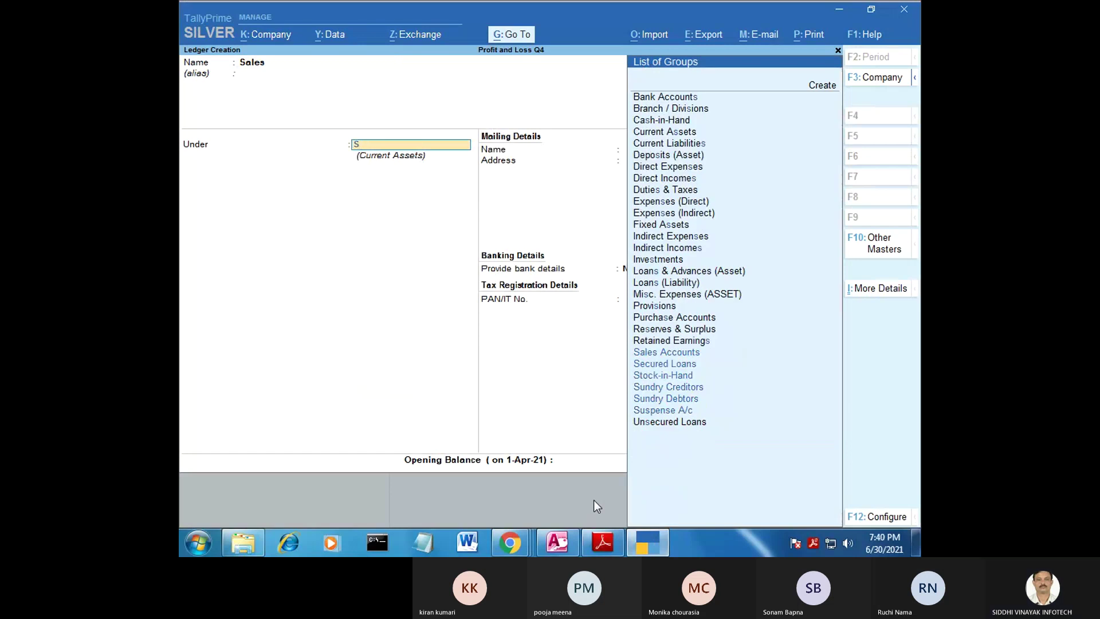
{"action": "type", "text": "a"}
{"action": "key", "text": "Return"}
{"action": "key", "text": "Return"}
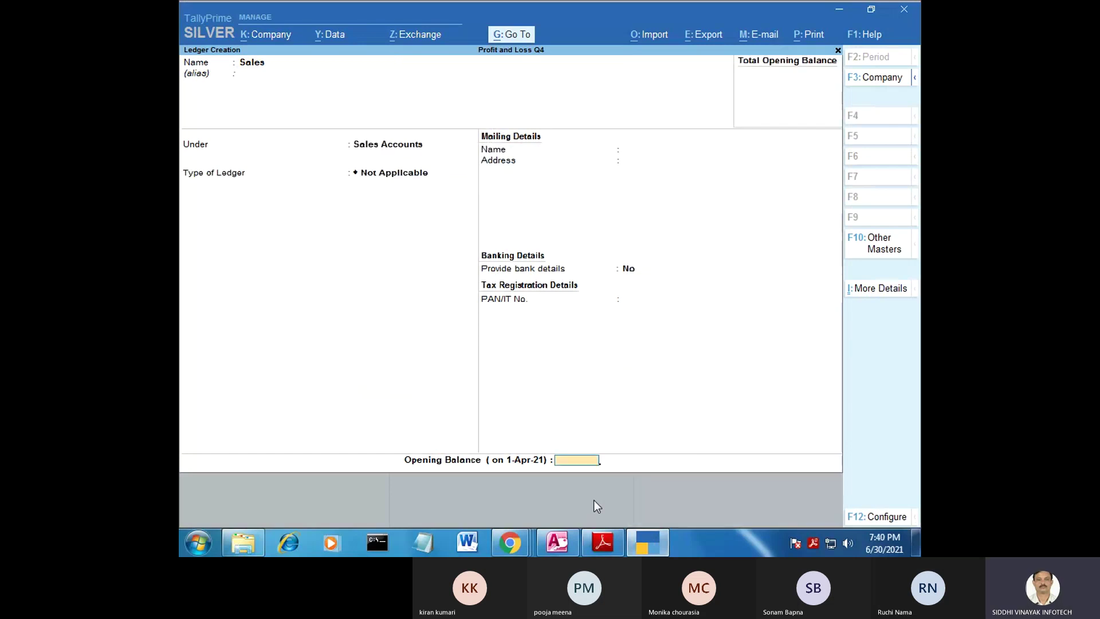
Step: Set the Sales ledger's opening balance to 92,000 Cr and save the ledger
{"action": "type", "text": "92,"}
{"action": "type", "text": "000"}
{"action": "key", "text": "Return"}
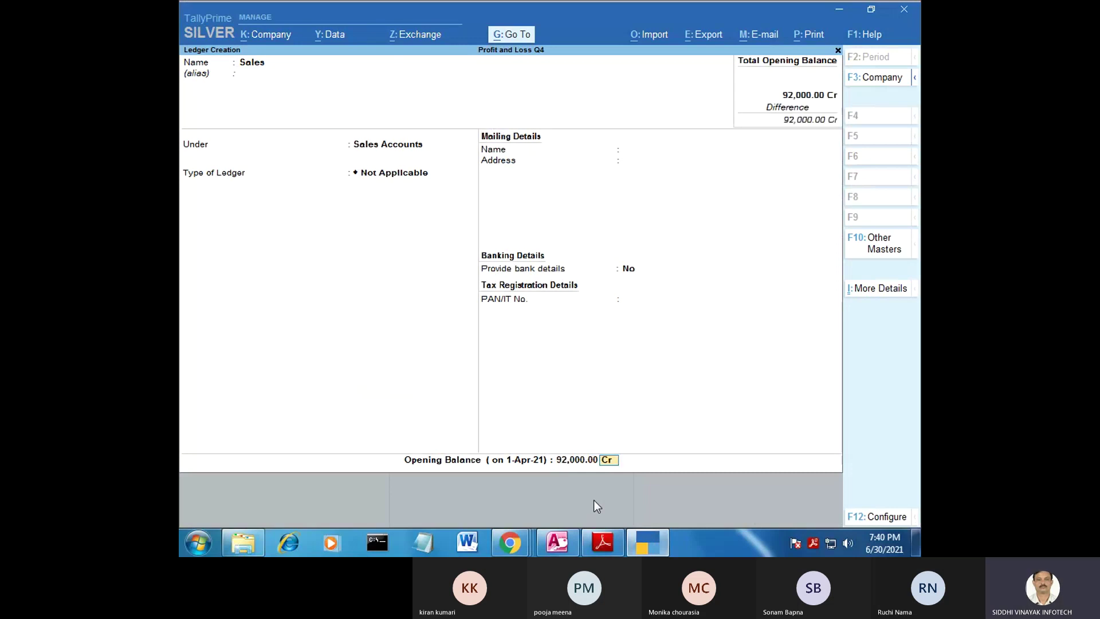
{"action": "key", "text": "Return"}
{"action": "key", "text": "Return"}
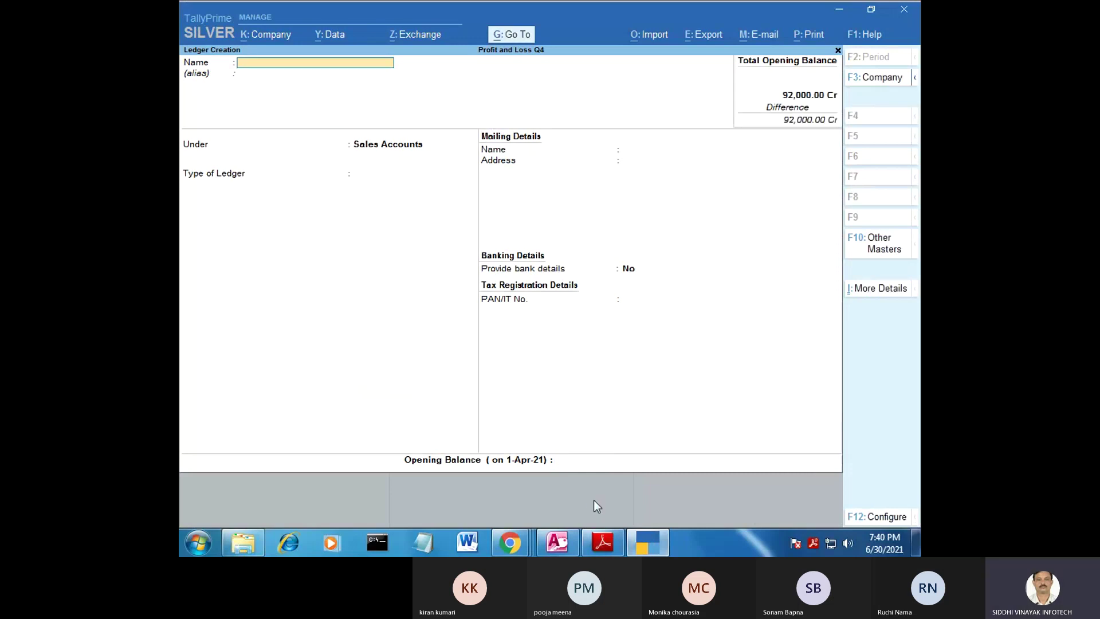
Step: Check the Purchase entry in the PDF's Q-4 list, then name a new ledger Purchase in TallyPrime and place it under Purchase Accounts
{"action": "left_click", "coordinate": [602, 542]}
{"action": "left_click_drag", "start_coordinate": [334, 295], "coordinate": [304, 298]}
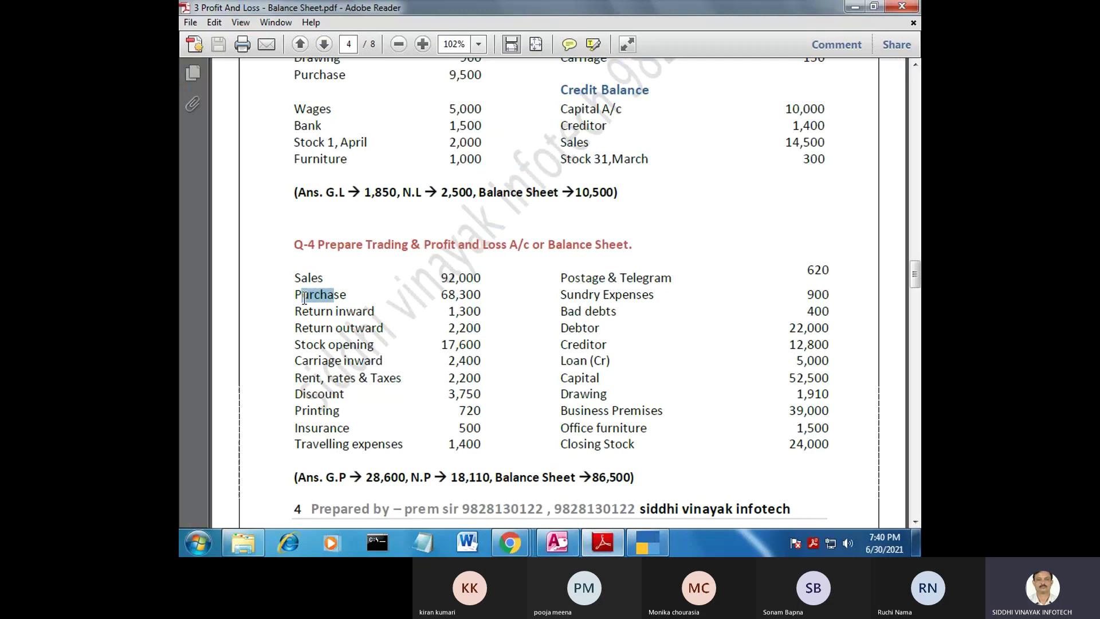
{"action": "left_click", "coordinate": [347, 295]}
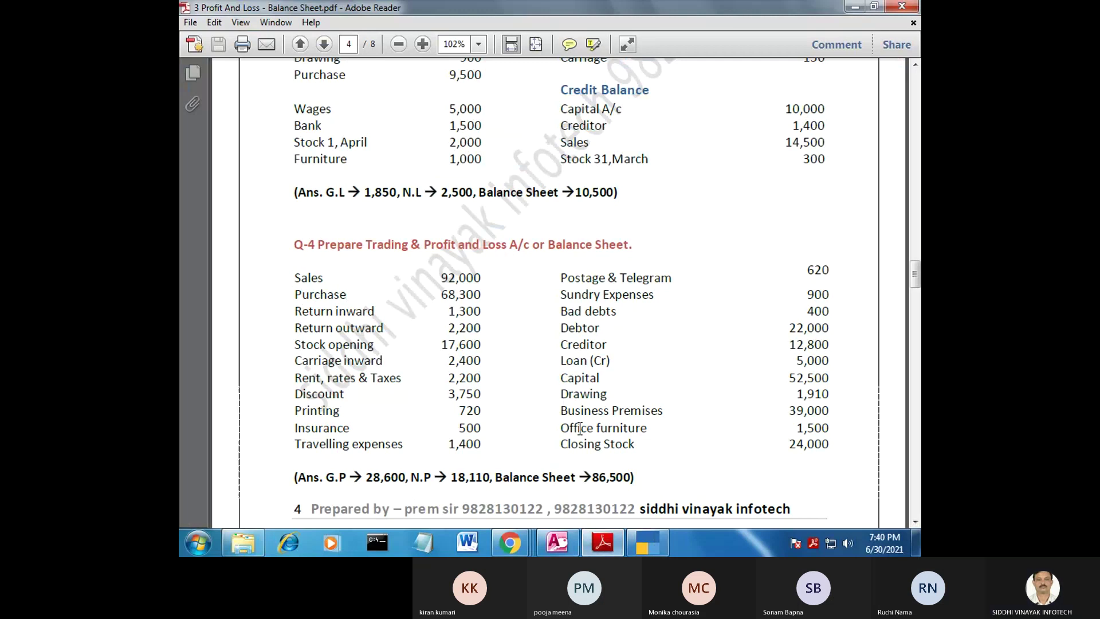
{"action": "left_click", "coordinate": [651, 541]}
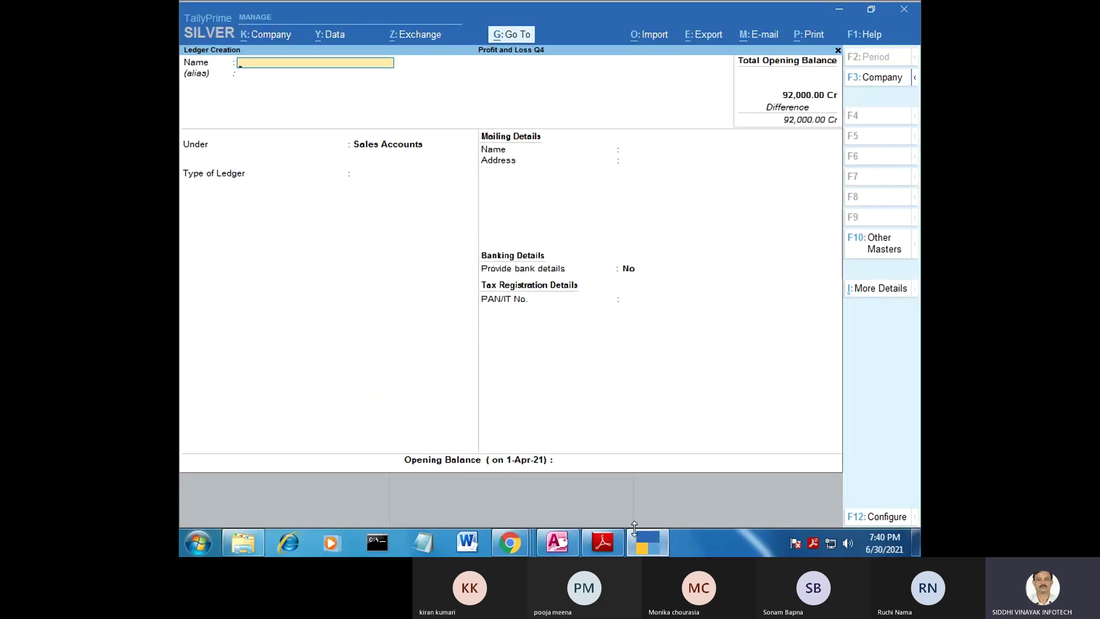
{"action": "type", "text": "P"}
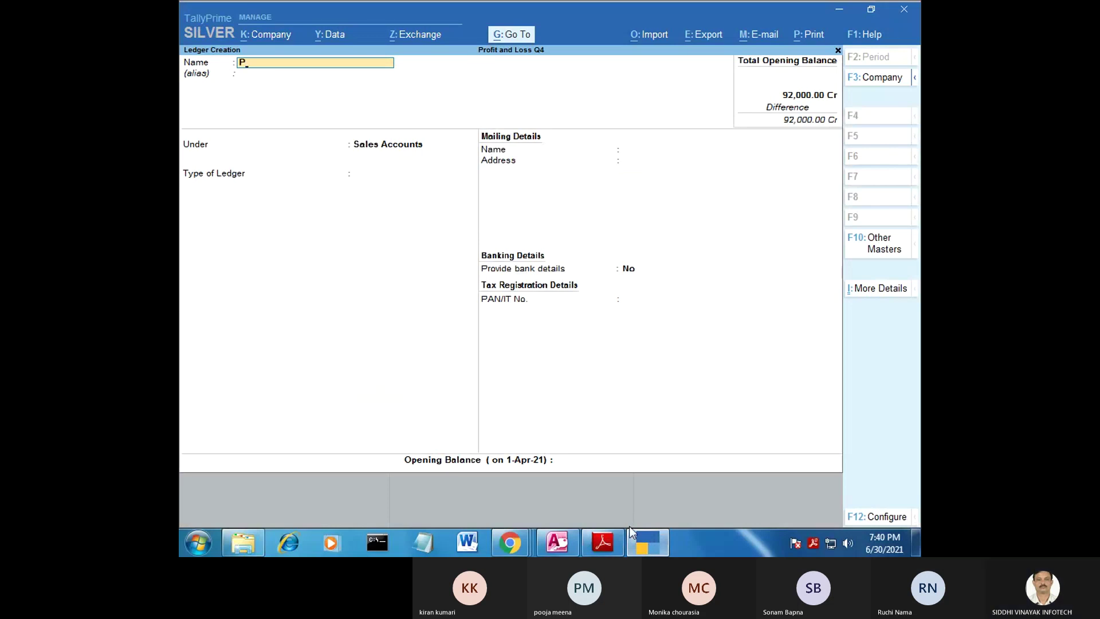
{"action": "type", "text": "urcha"}
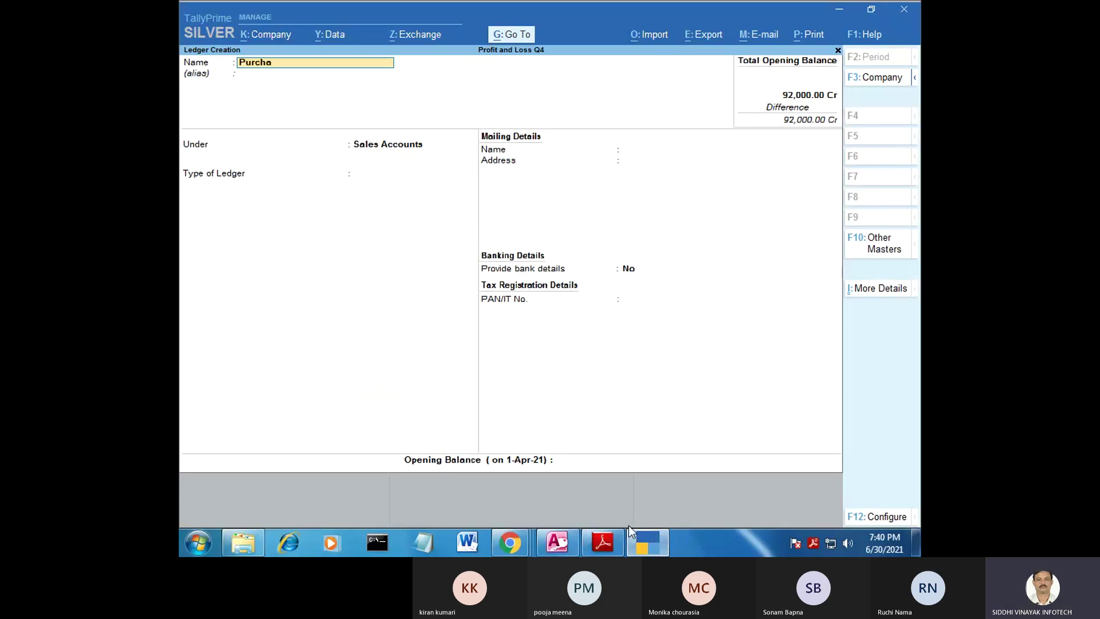
{"action": "type", "text": "se"}
{"action": "key", "text": "Return"}
{"action": "type", "text": "P"}
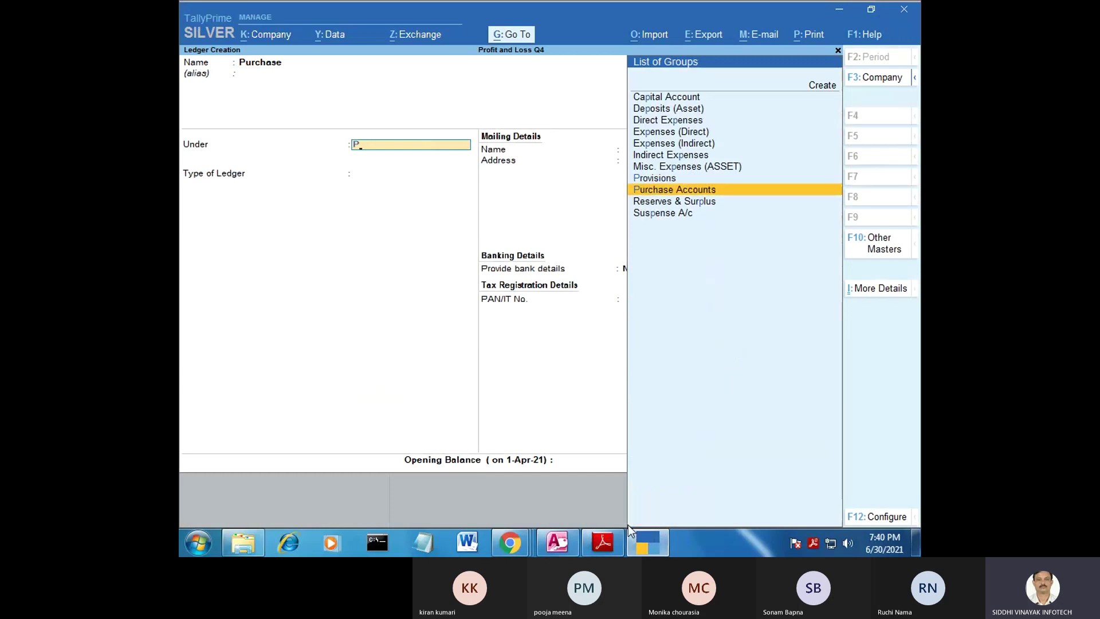
{"action": "key", "text": "Return"}
{"action": "key", "text": "Return"}
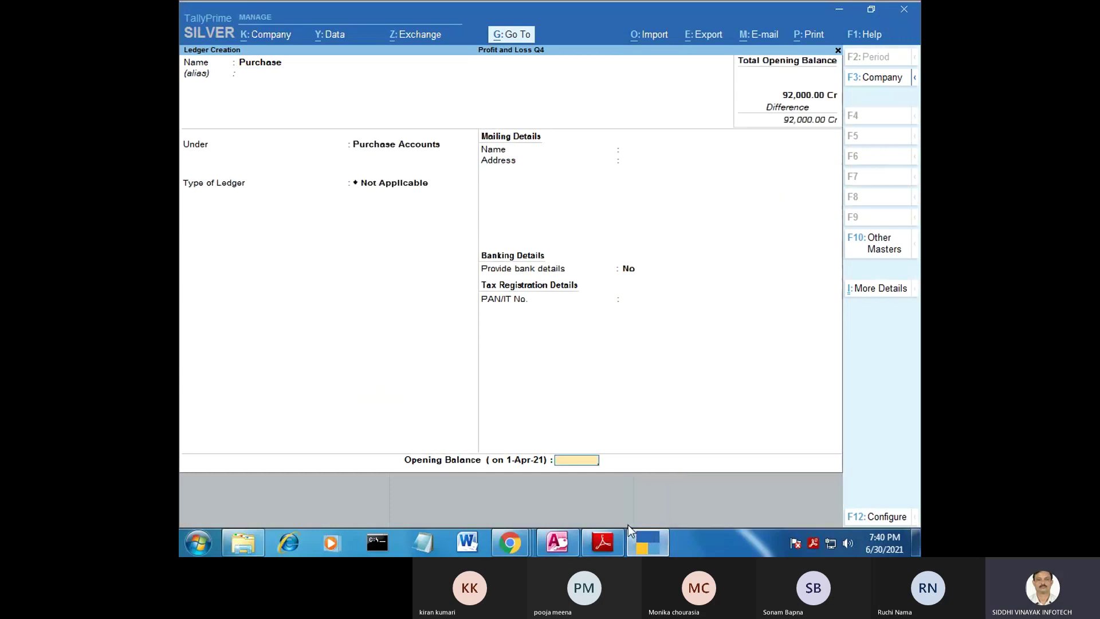
Step: Set the Purchase ledger's opening balance to 68,300 Dr and save the ledger
{"action": "type", "text": "68300"}
{"action": "key", "text": "Return"}
{"action": "key", "text": "Return"}
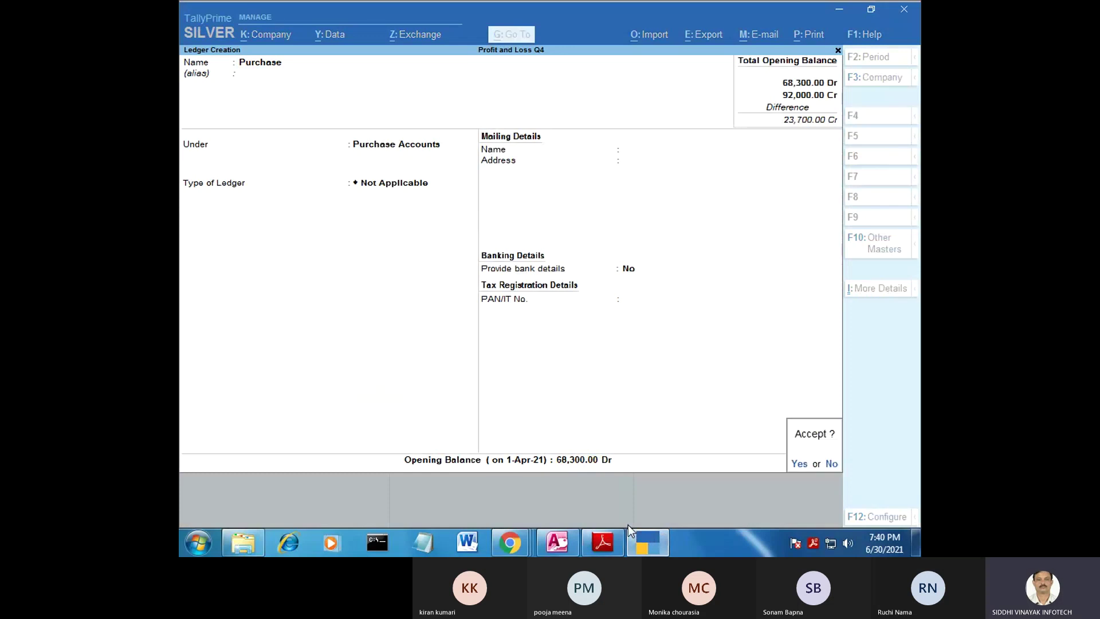
{"action": "key", "text": "Return"}
Step: Switch to the PDF and examine the Return inward and Return outward entries of question Q-4
{"action": "left_click", "coordinate": [602, 542]}
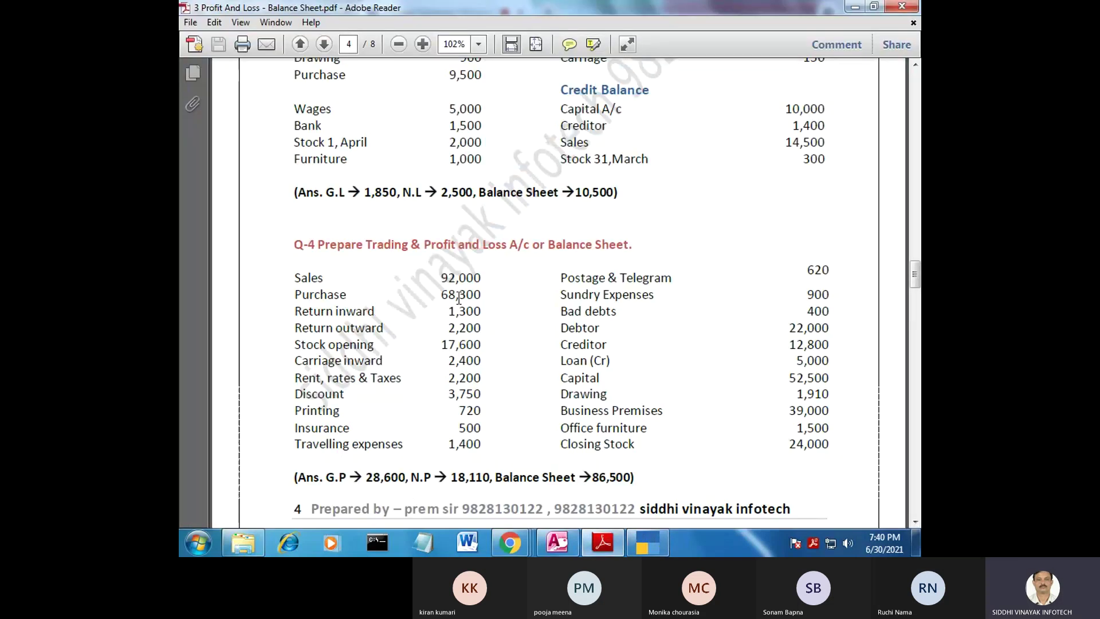
{"action": "left_click_drag", "start_coordinate": [373, 312], "coordinate": [295, 313]}
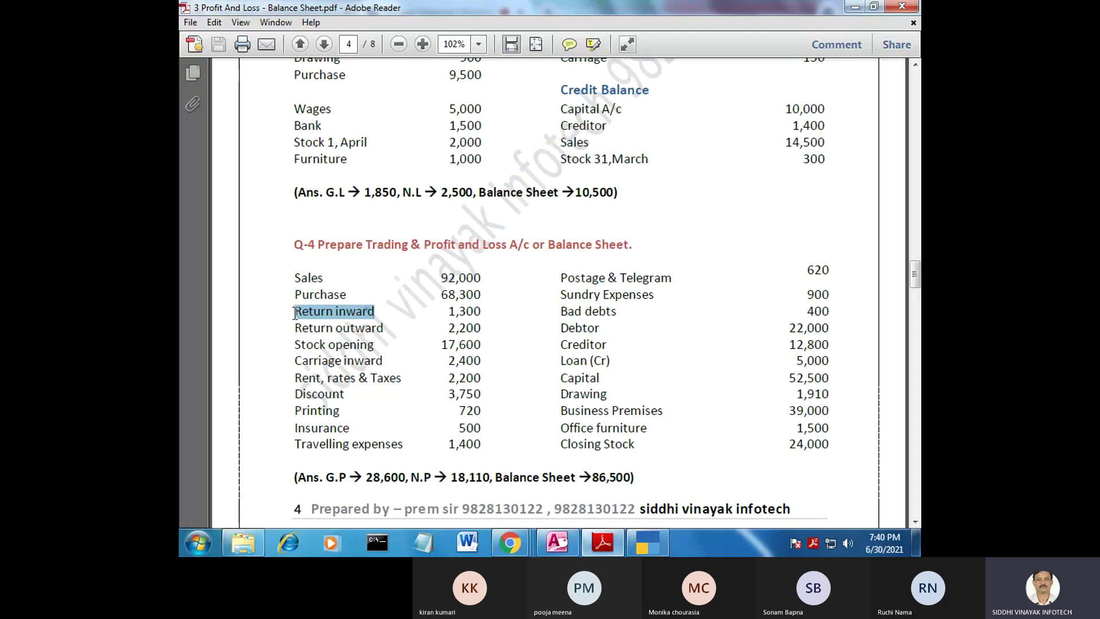
{"action": "left_click", "coordinate": [370, 311]}
{"action": "left_click_drag", "start_coordinate": [383, 328], "coordinate": [295, 330]}
{"action": "left_click", "coordinate": [351, 335]}
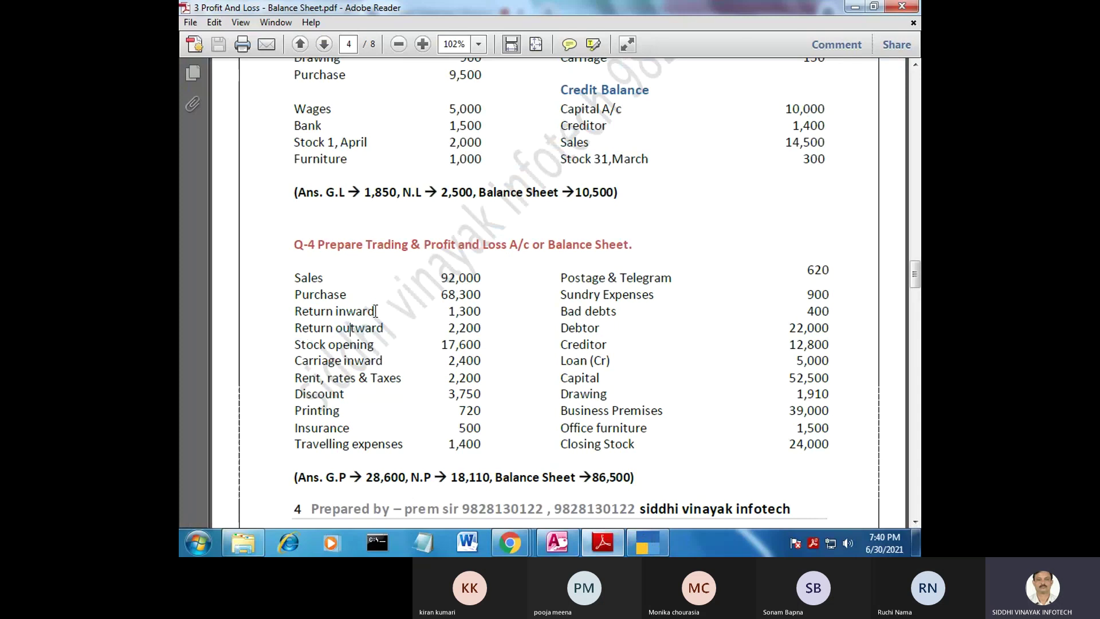
{"action": "left_click_drag", "start_coordinate": [376, 311], "coordinate": [295, 312]}
{"action": "left_click", "coordinate": [366, 311]}
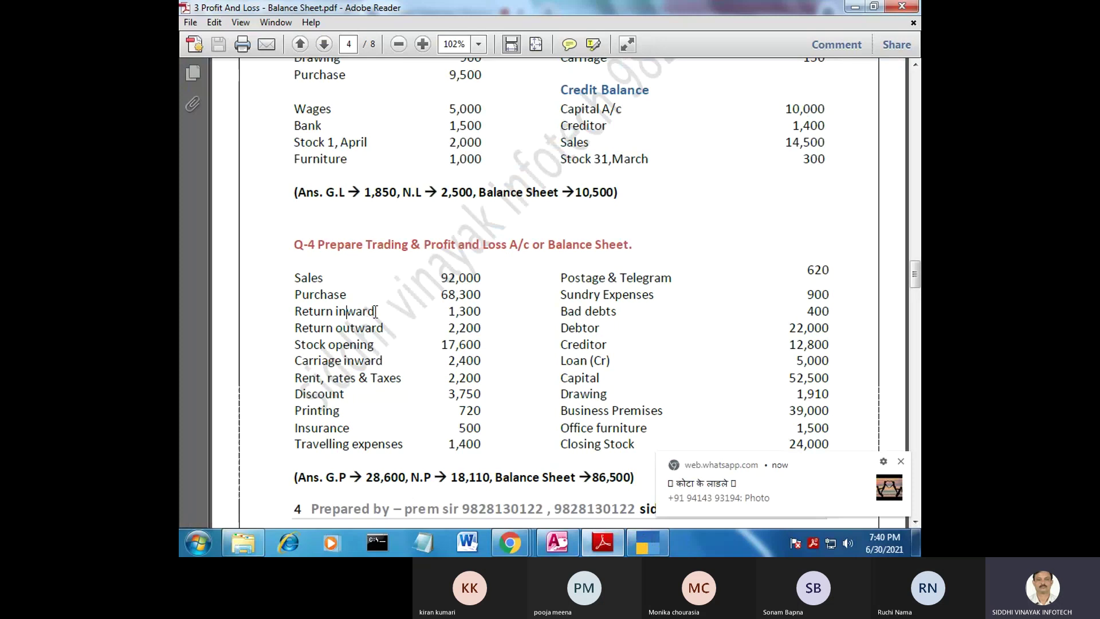
{"action": "left_click_drag", "start_coordinate": [376, 311], "coordinate": [294, 312]}
{"action": "left_click_drag", "start_coordinate": [383, 329], "coordinate": [302, 330]}
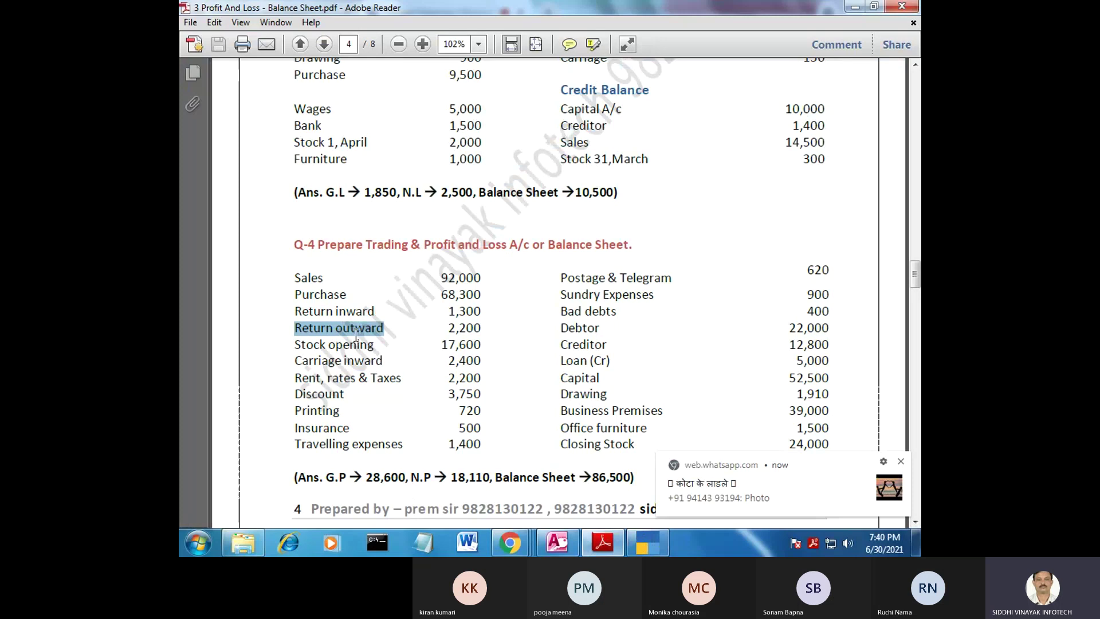
{"action": "left_click", "coordinate": [347, 311]}
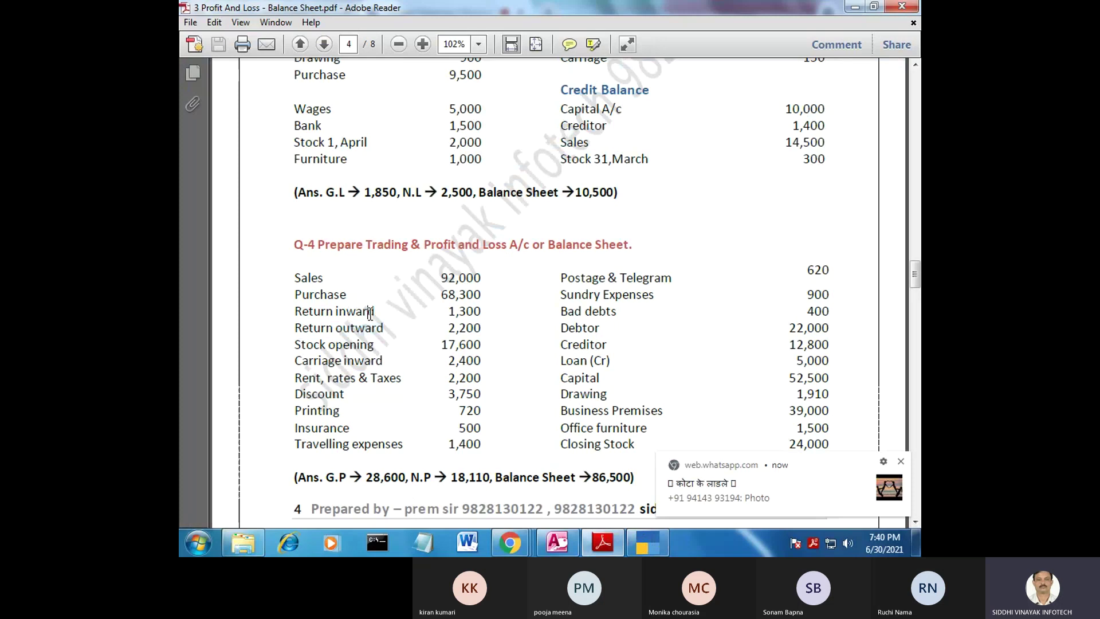
{"action": "left_click_drag", "start_coordinate": [375, 311], "coordinate": [276, 311]}
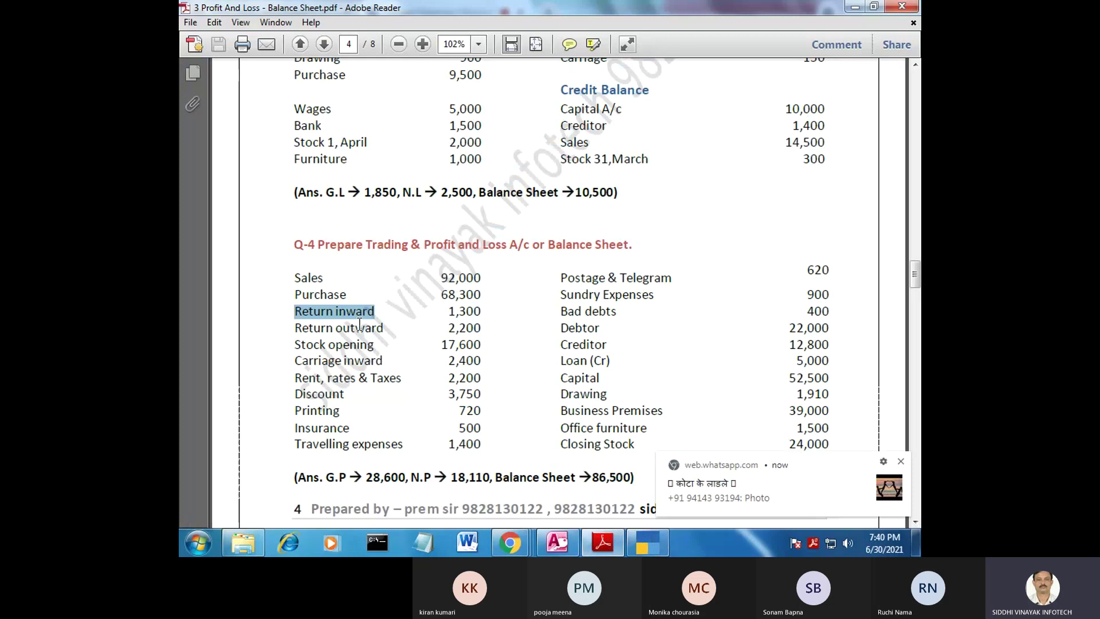
Step: Return to TallyPrime and start entering the name of the Return inward ledger
{"action": "left_click", "coordinate": [645, 545]}
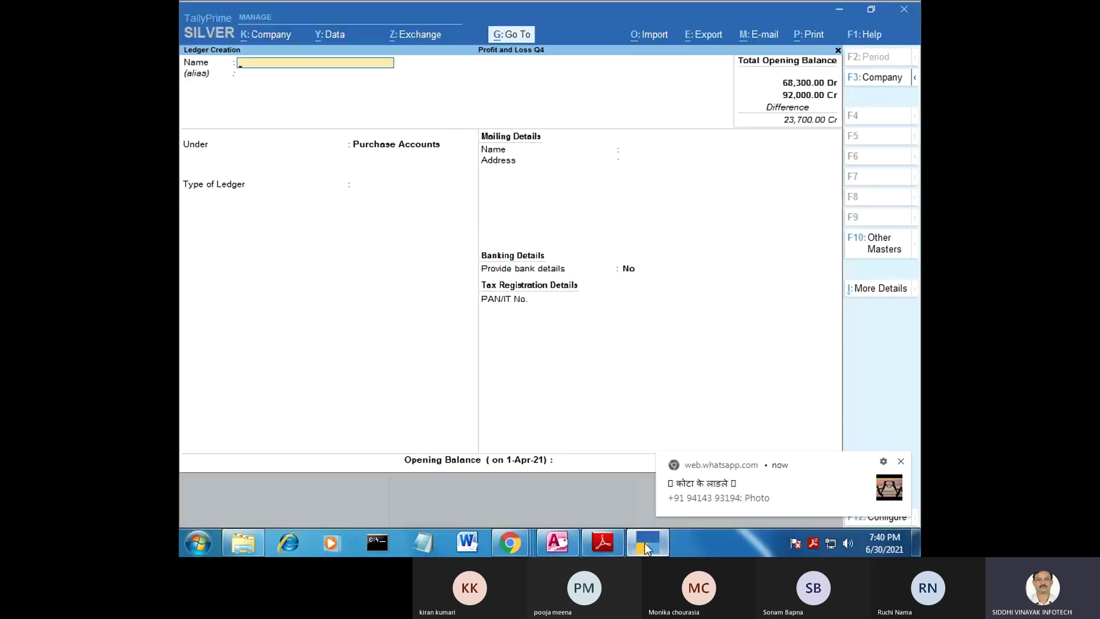
{"action": "type", "text": "Ret"}
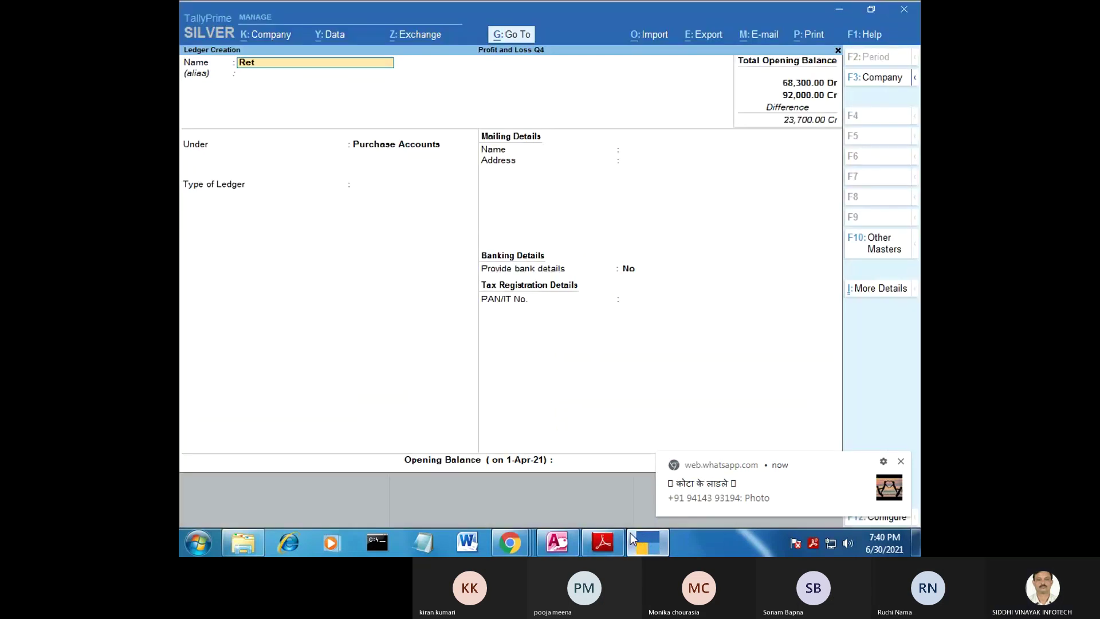
Step: Name the new ledger Return Inward and place it under Sales Accounts, with the type of ledger left as Not Applicable
{"action": "type", "text": "urn in"}
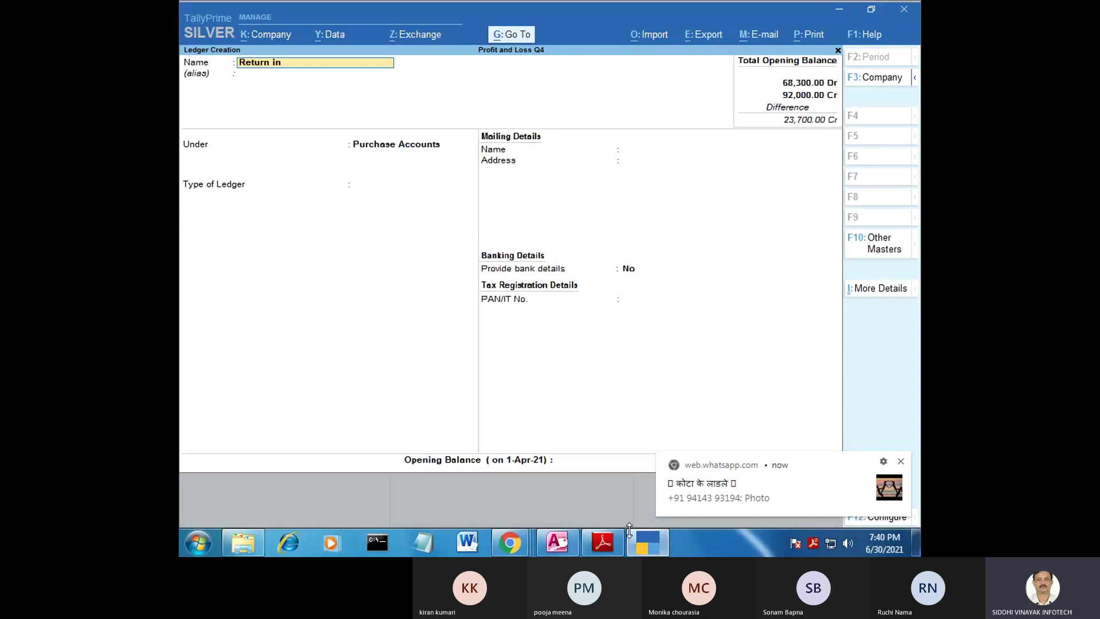
{"action": "type", "text": "ward"}
{"action": "key", "text": "Return"}
{"action": "type", "text": "Sa"}
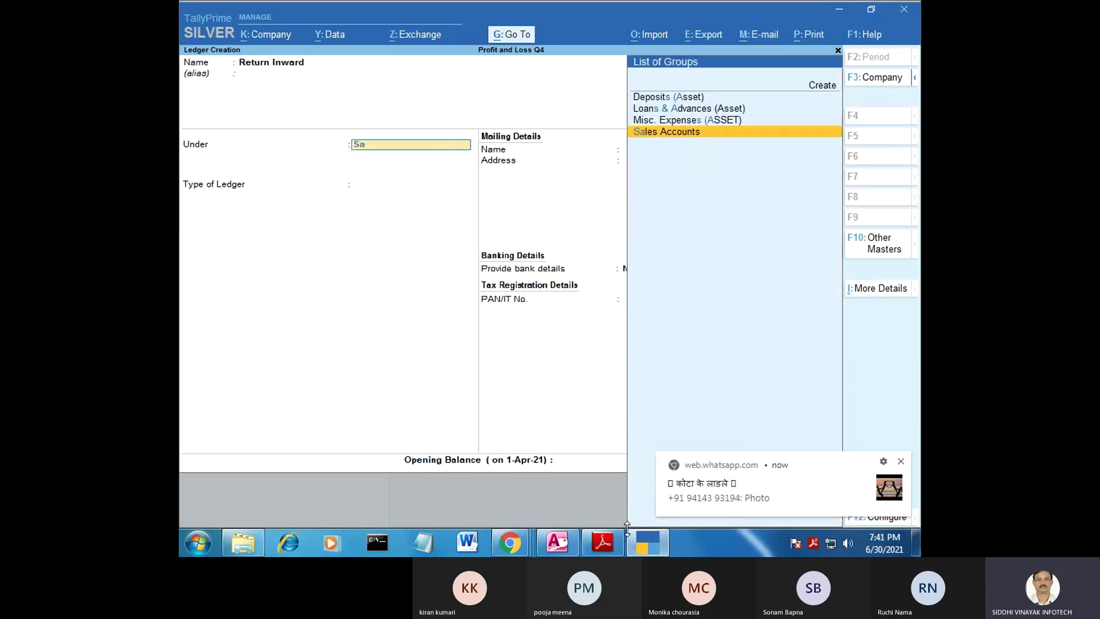
{"action": "key", "text": "Return"}
{"action": "key", "text": "Return"}
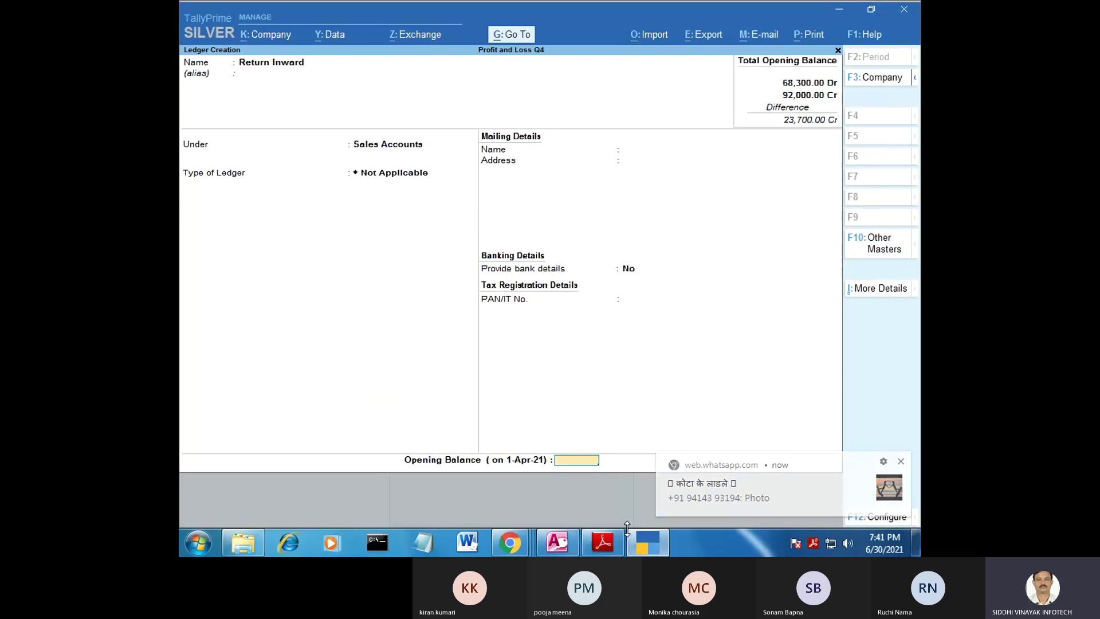
Step: Check the Return inward amount in the Adobe Reader question, set the TallyPrime ledger's opening balance to 1,300 Dr and save it
{"action": "left_click", "coordinate": [641, 538]}
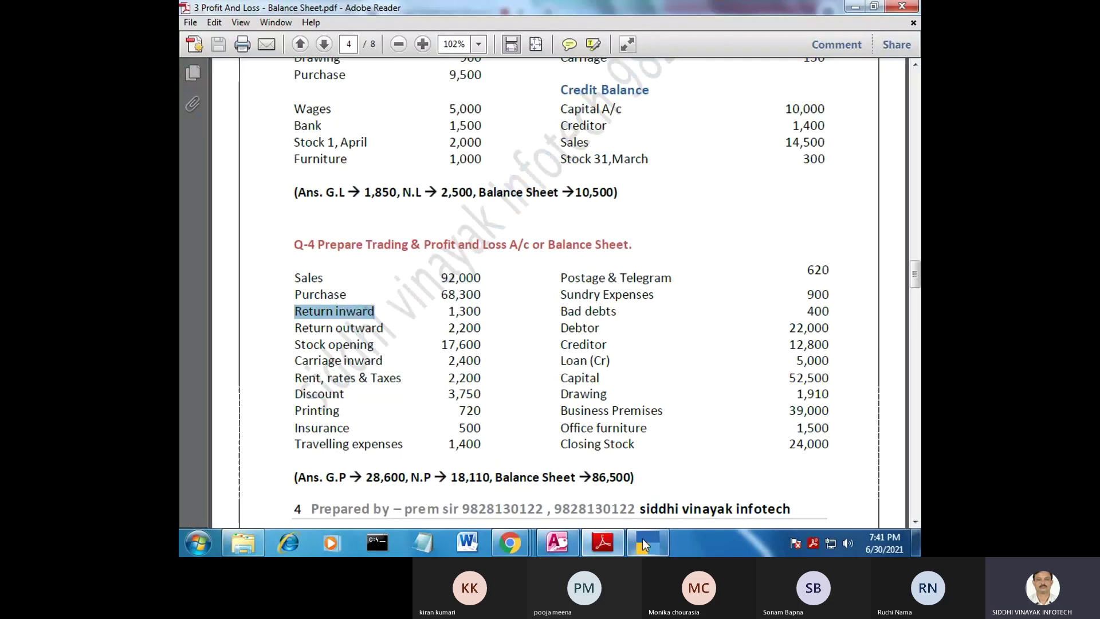
{"action": "left_click", "coordinate": [641, 539]}
{"action": "type", "text": "1300"}
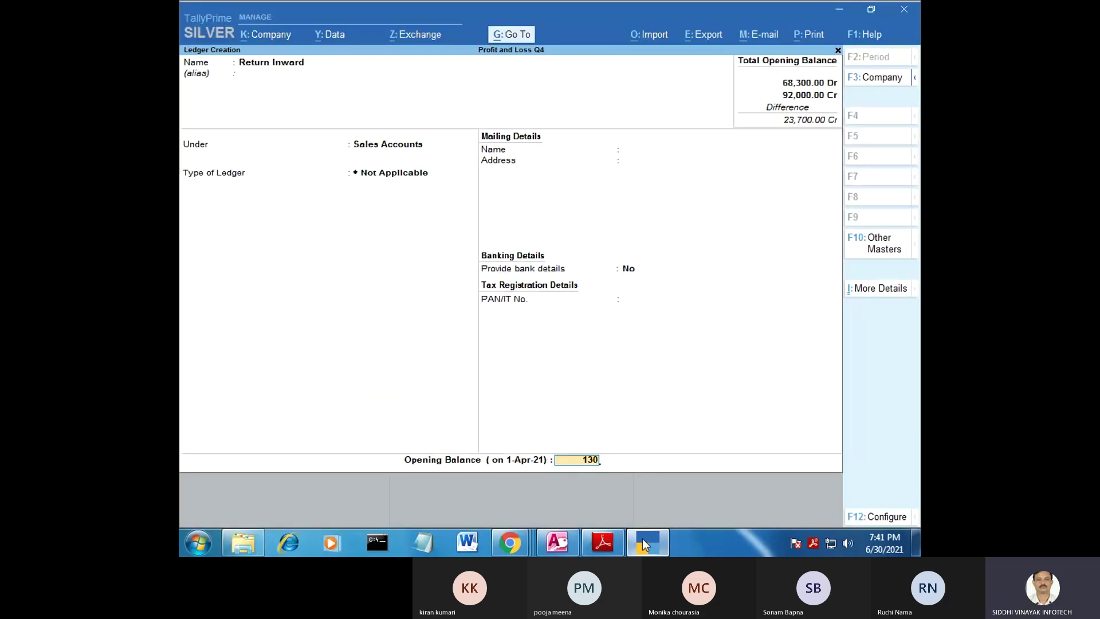
{"action": "key", "text": "Return"}
{"action": "type", "text": "dr"}
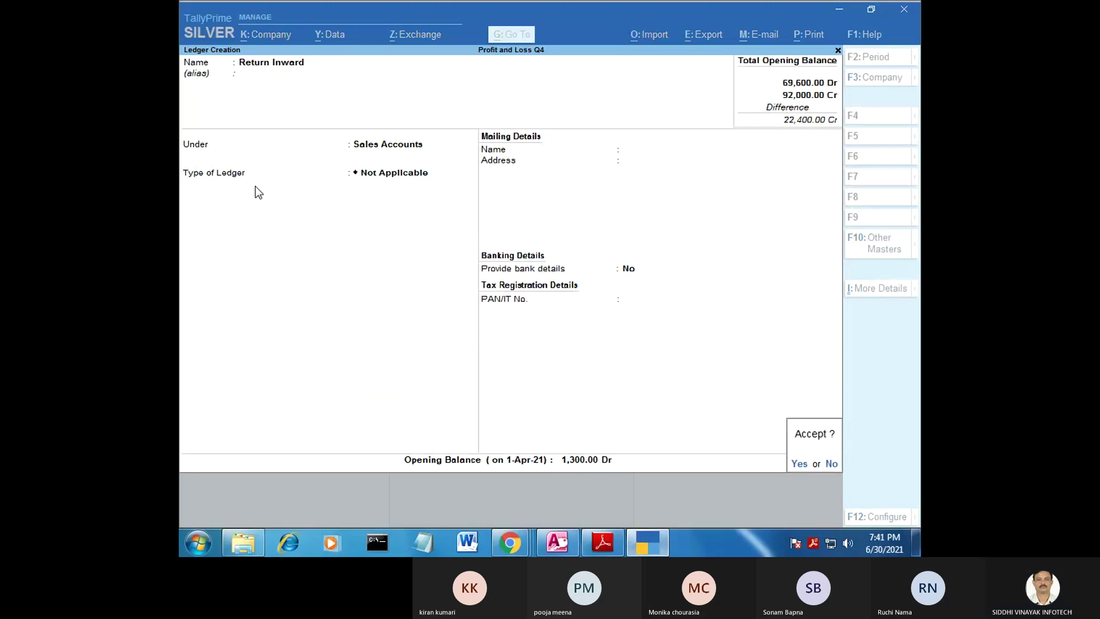
{"action": "key", "text": "Return"}
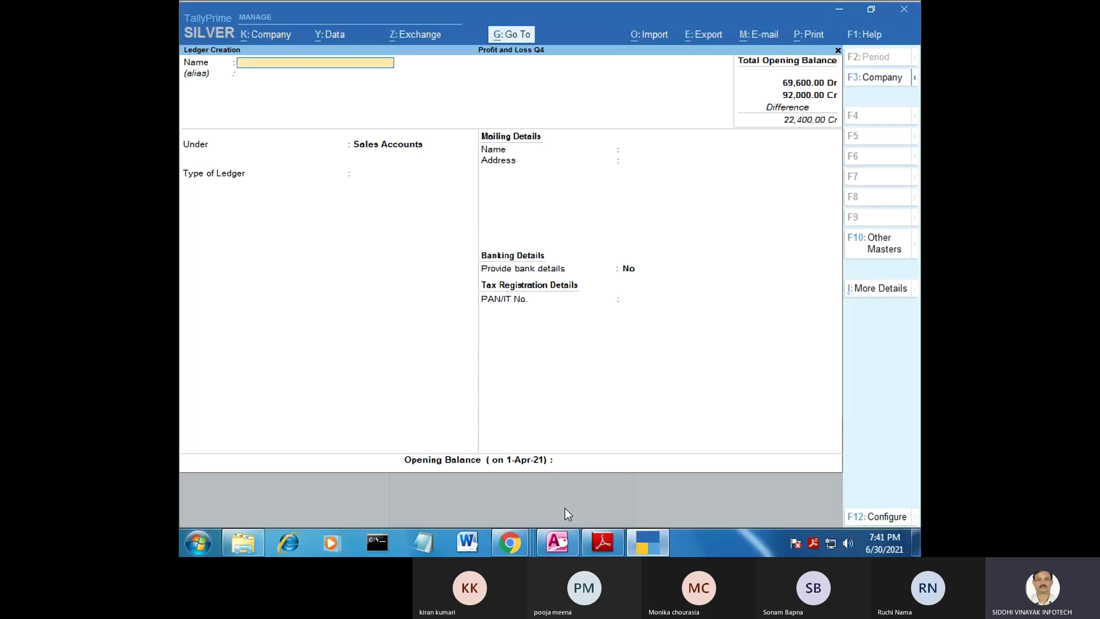
Step: Look up Return outward in the Q-4 PDF and, in TallyPrime, name the new ledger Purchase Return under Purchase Accounts
{"action": "key", "text": "alt+Tab"}
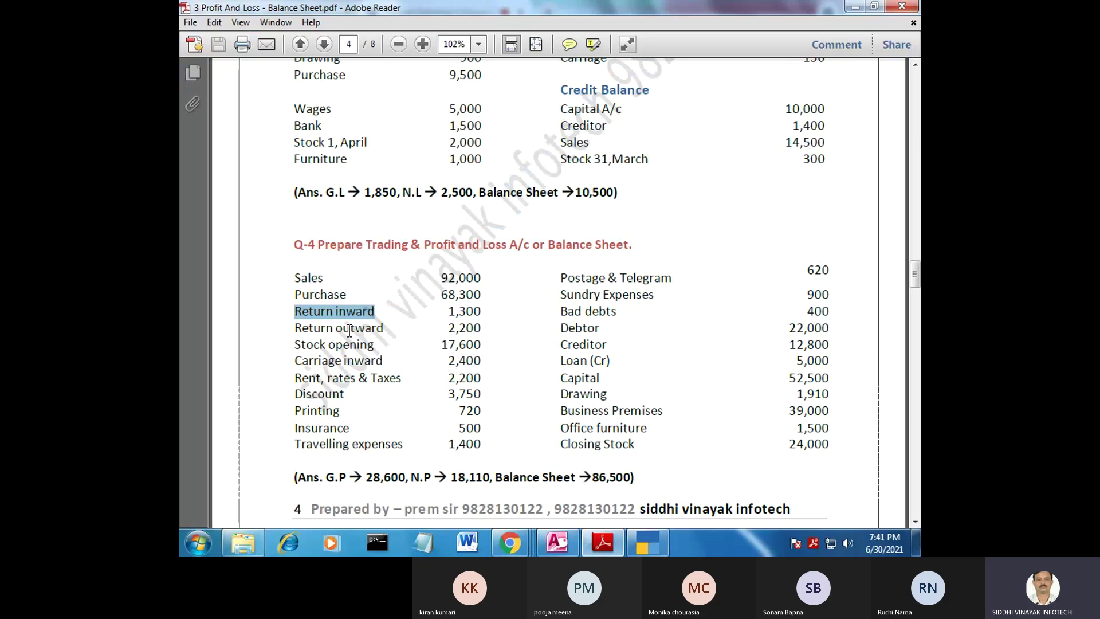
{"action": "left_click_drag", "start_coordinate": [295, 328], "coordinate": [377, 329]}
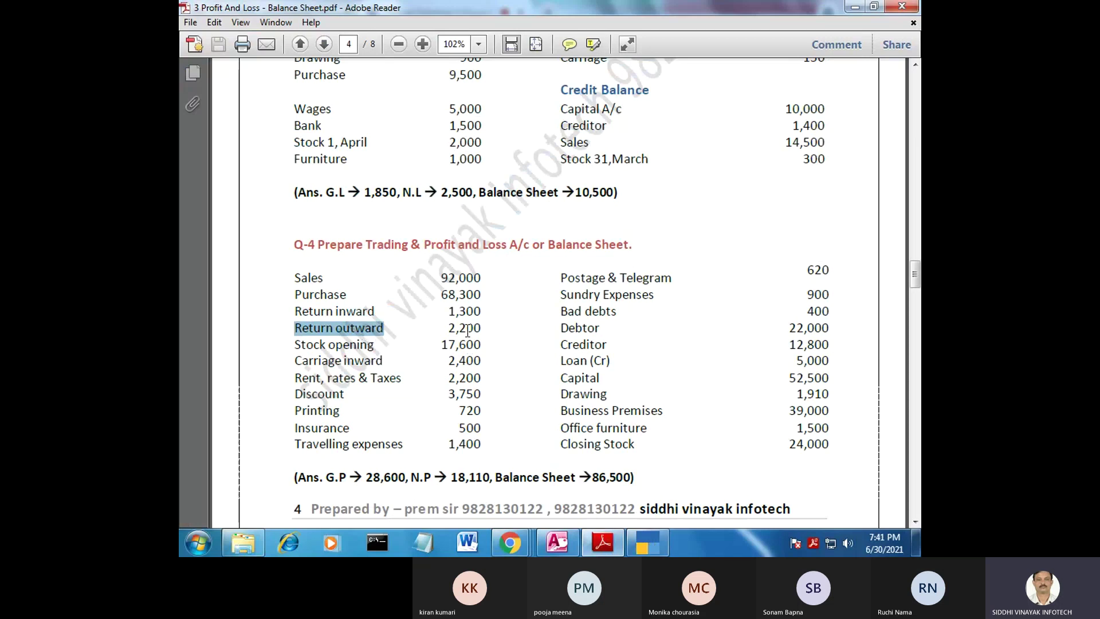
{"action": "left_click", "coordinate": [640, 542]}
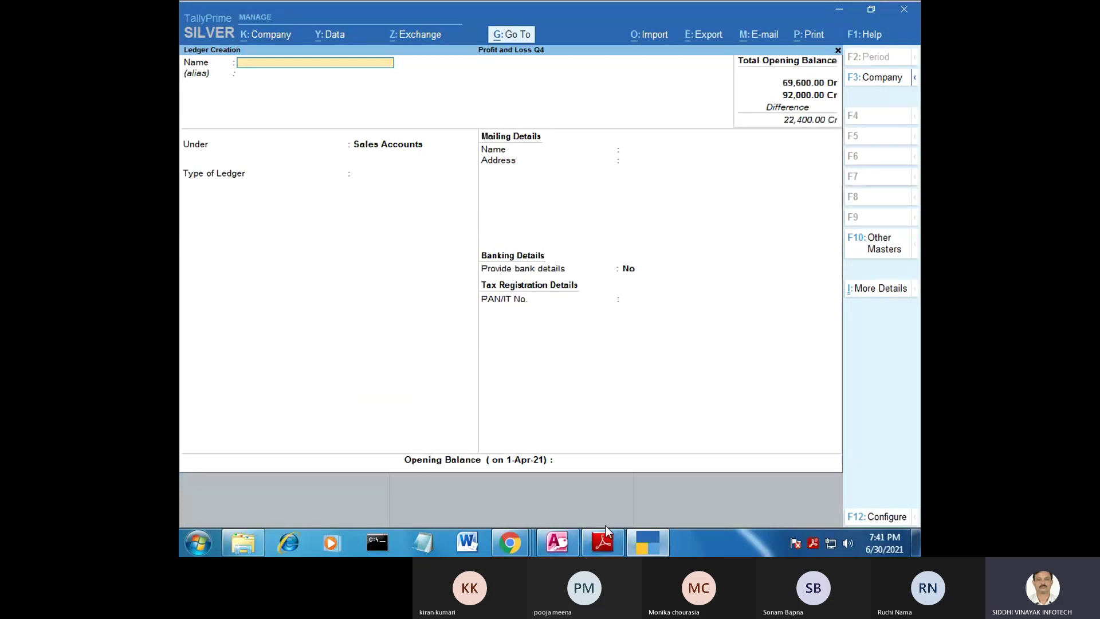
{"action": "type", "text": "Purc"}
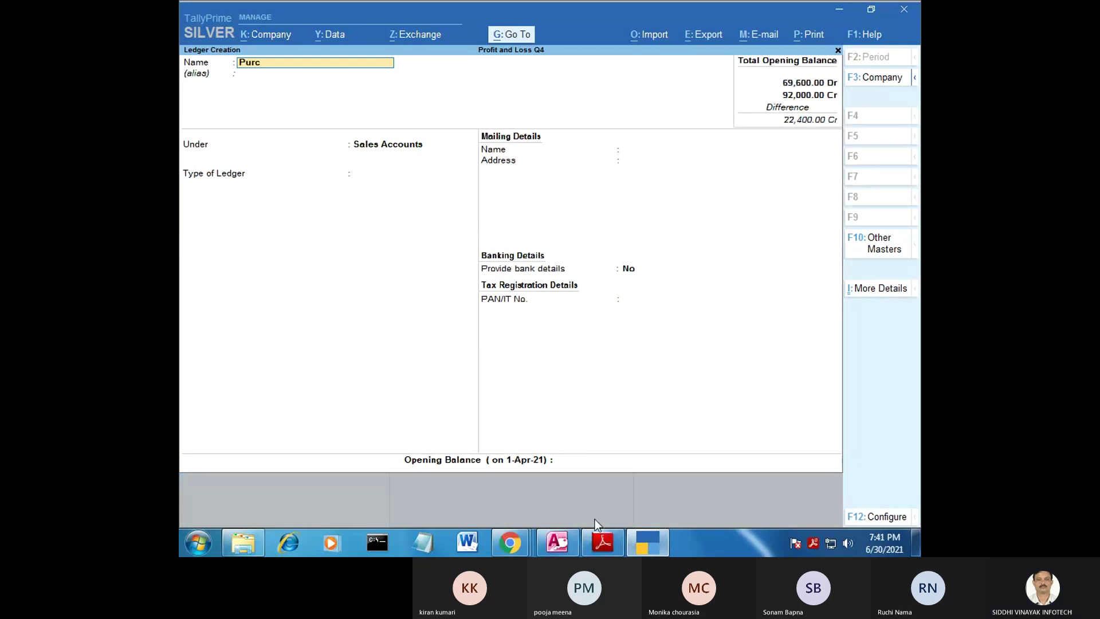
{"action": "type", "text": "hase Return"}
{"action": "key", "text": "Return"}
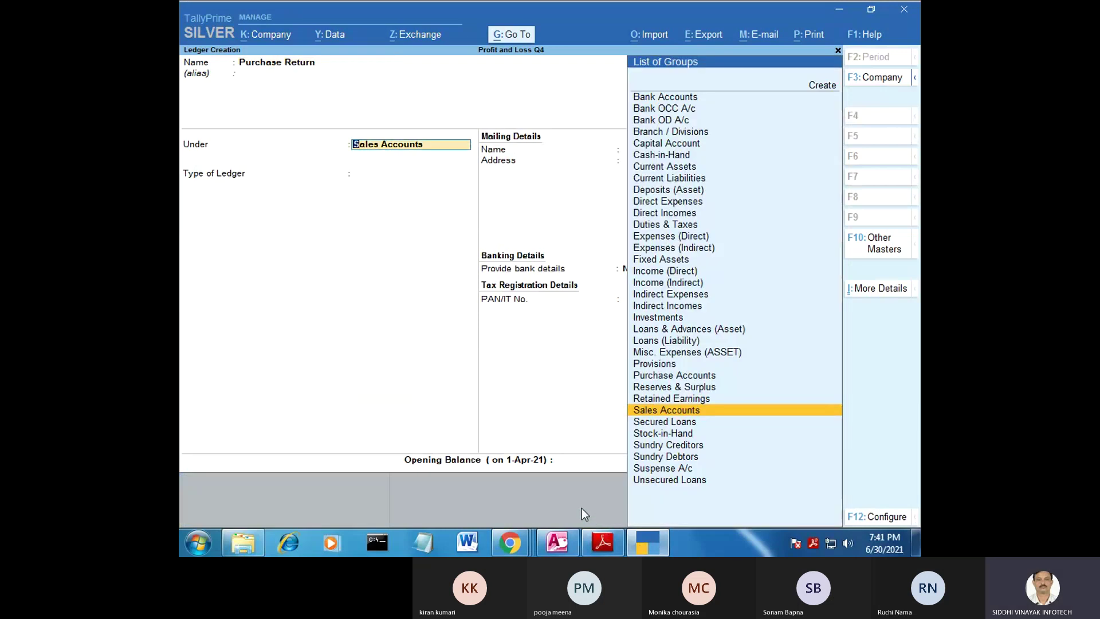
{"action": "type", "text": "P"}
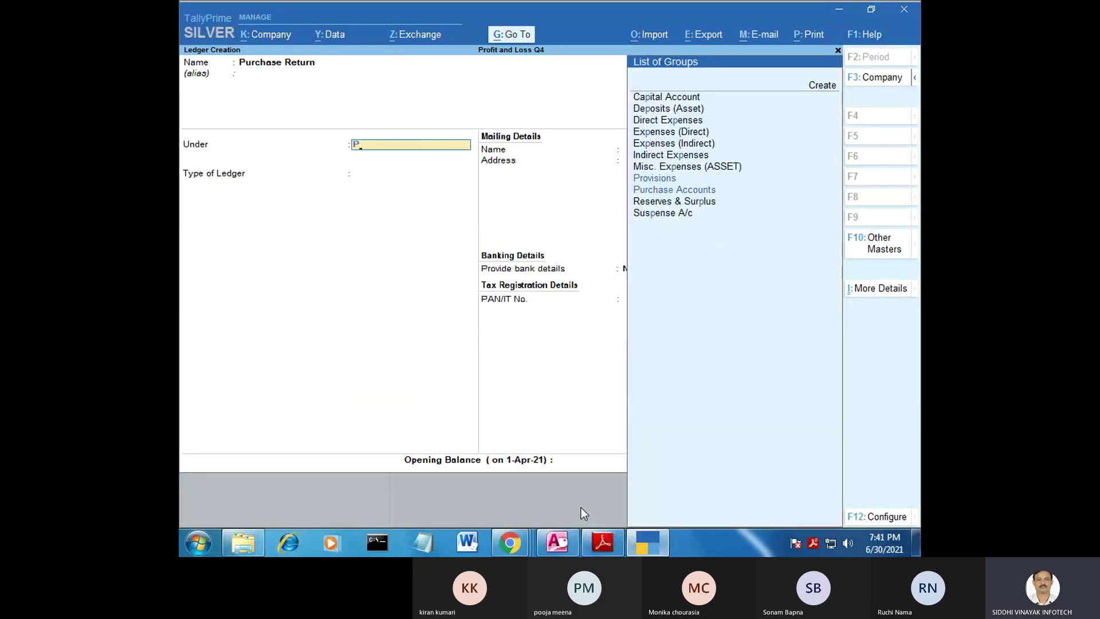
{"action": "type", "text": "u"}
{"action": "key", "text": "Return"}
{"action": "key", "text": "Return"}
{"action": "key", "text": "Return"}
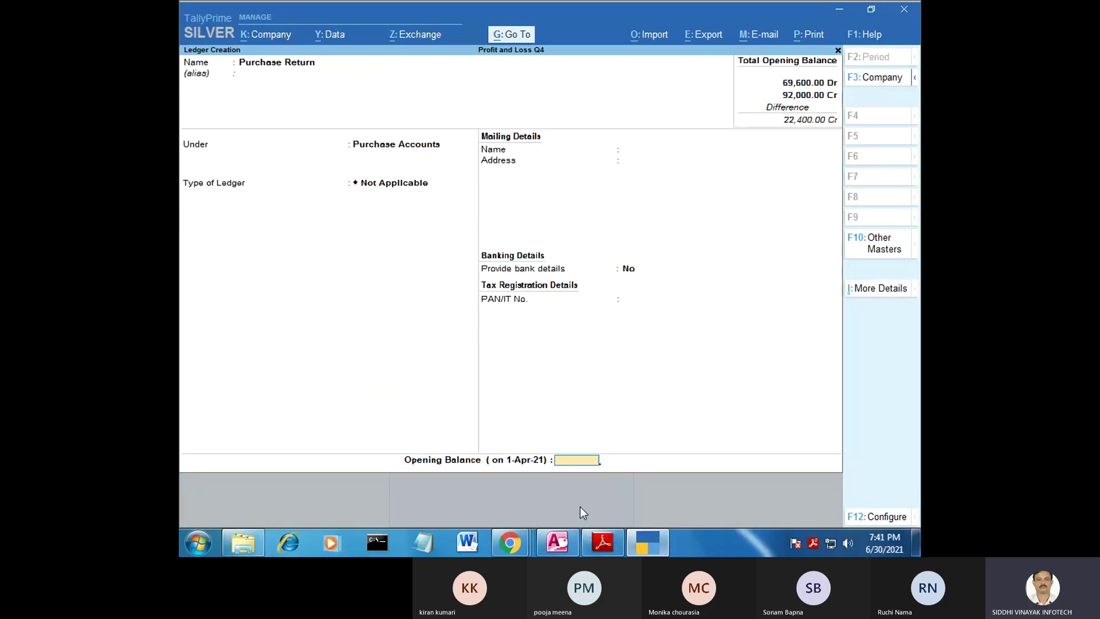
Step: Check the Return outward amount in the PDF, set the Purchase Return ledger's opening balance to 2,200 Cr and save it
{"action": "left_click", "coordinate": [661, 542]}
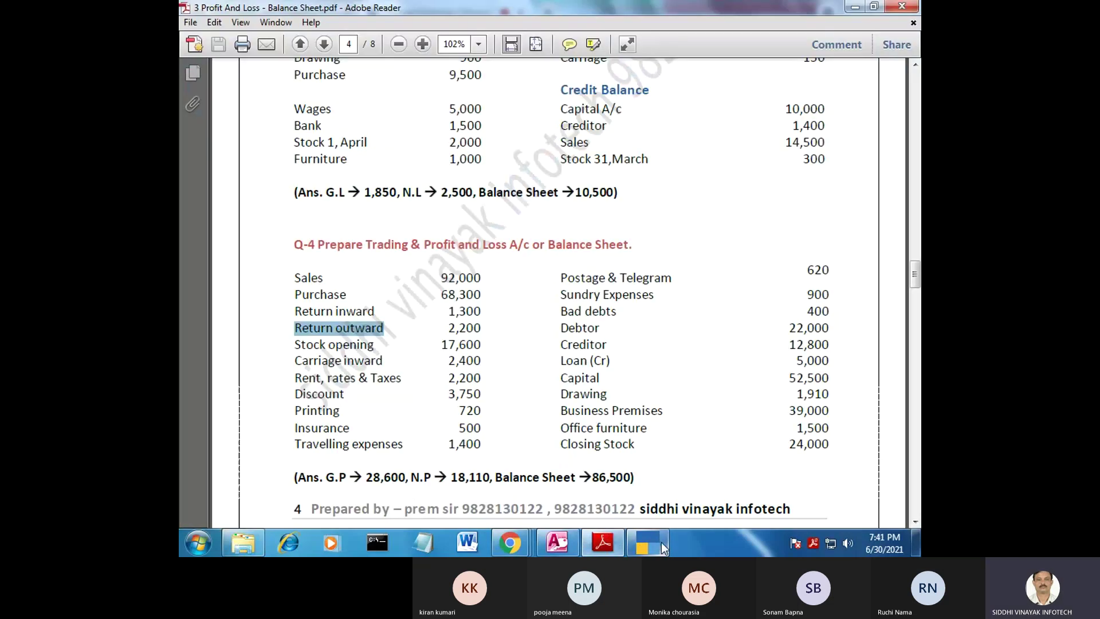
{"action": "left_click", "coordinate": [660, 541]}
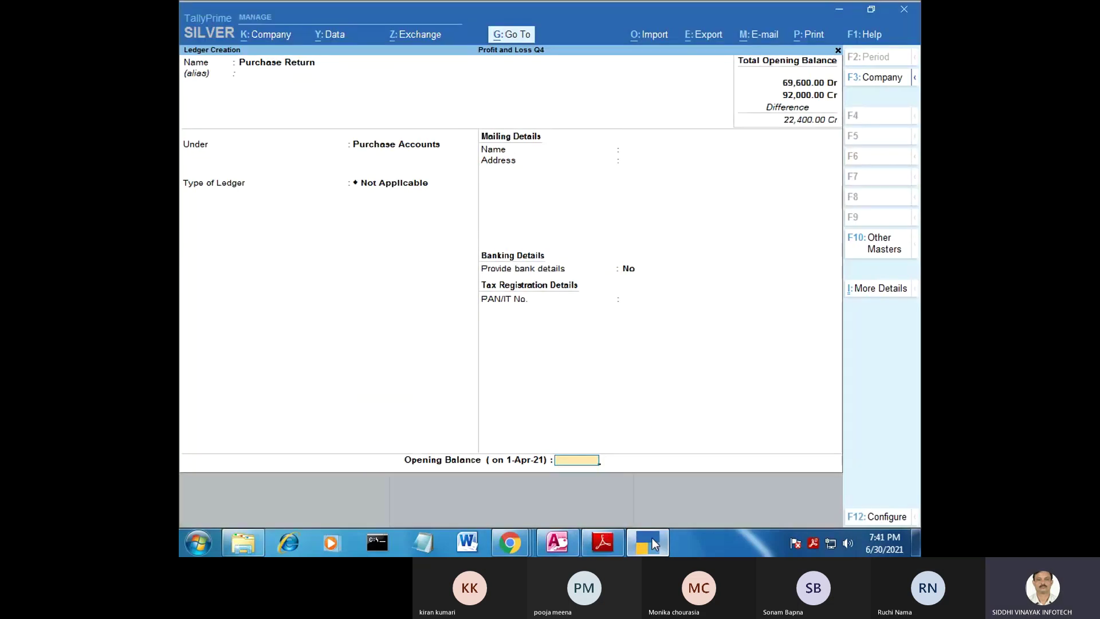
{"action": "type", "text": "2,200"}
{"action": "key", "text": "Return"}
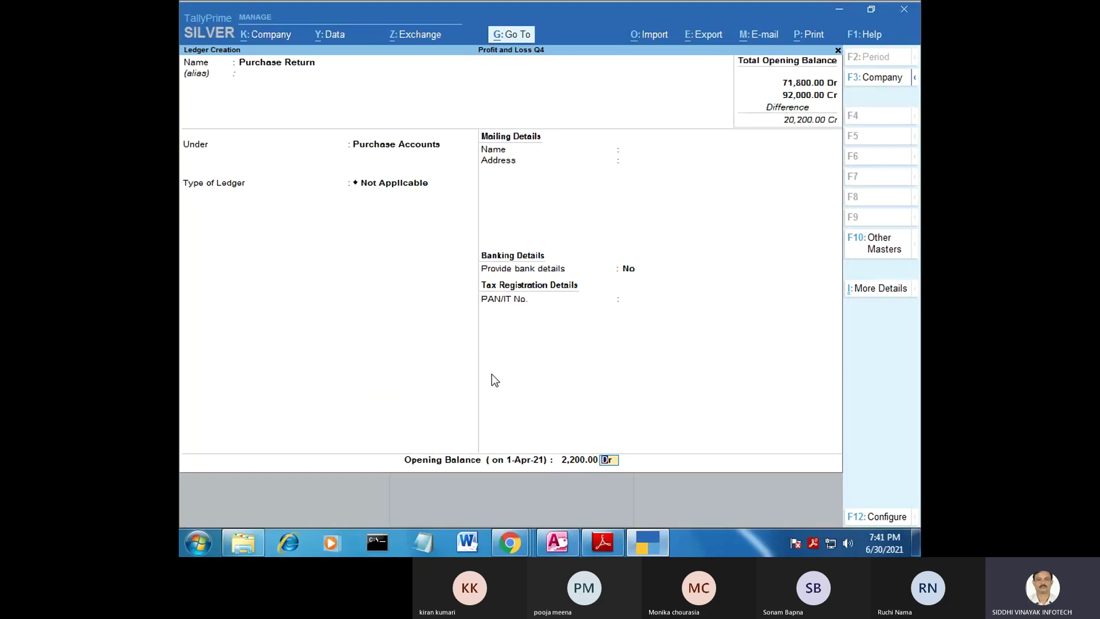
{"action": "type", "text": "cr"}
{"action": "key", "text": "Return"}
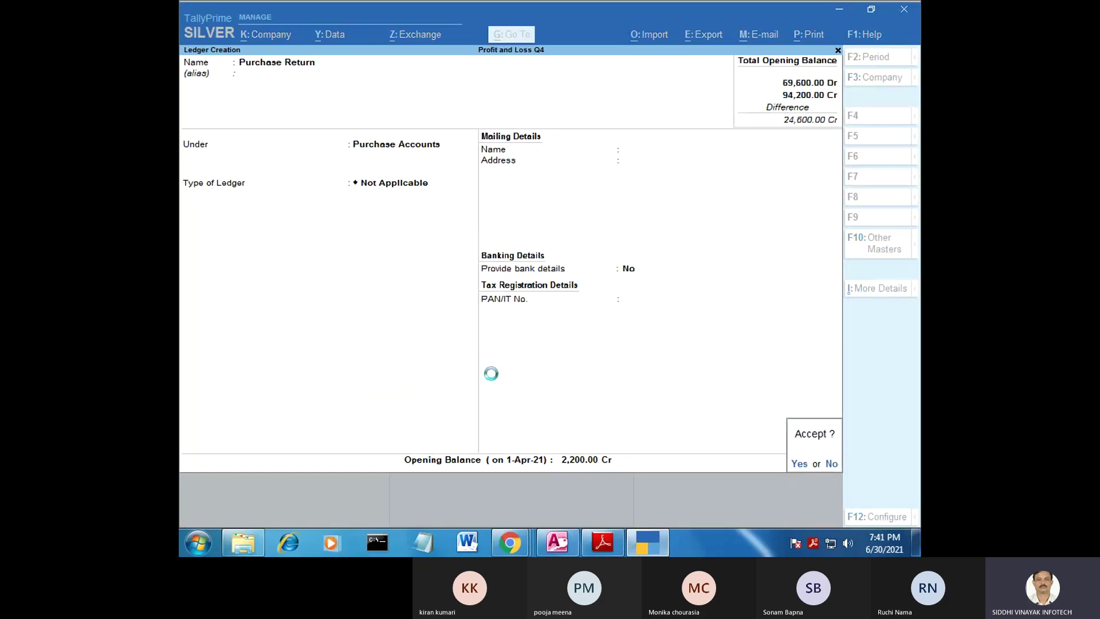
{"action": "key", "text": "Return"}
Step: Look up the Stock opening entry in the Q-4 PDF and name the new TallyPrime ledger Stock Opening
{"action": "key", "text": "alt+Tab"}
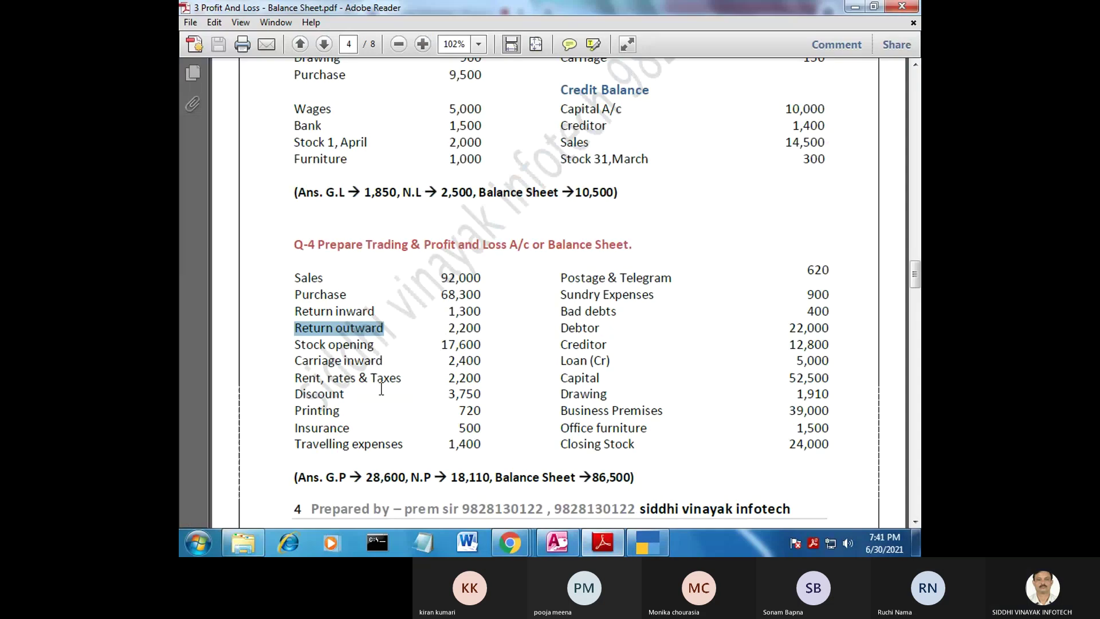
{"action": "left_click", "coordinate": [349, 345]}
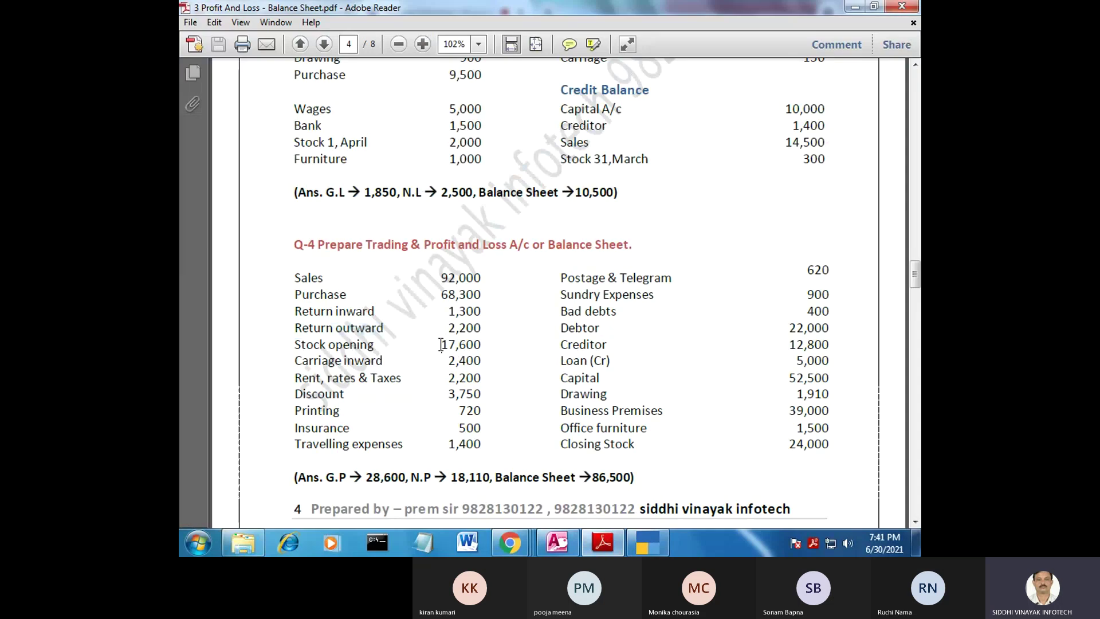
{"action": "left_click_drag", "start_coordinate": [440, 346], "coordinate": [481, 345]}
{"action": "left_click", "coordinate": [648, 542]}
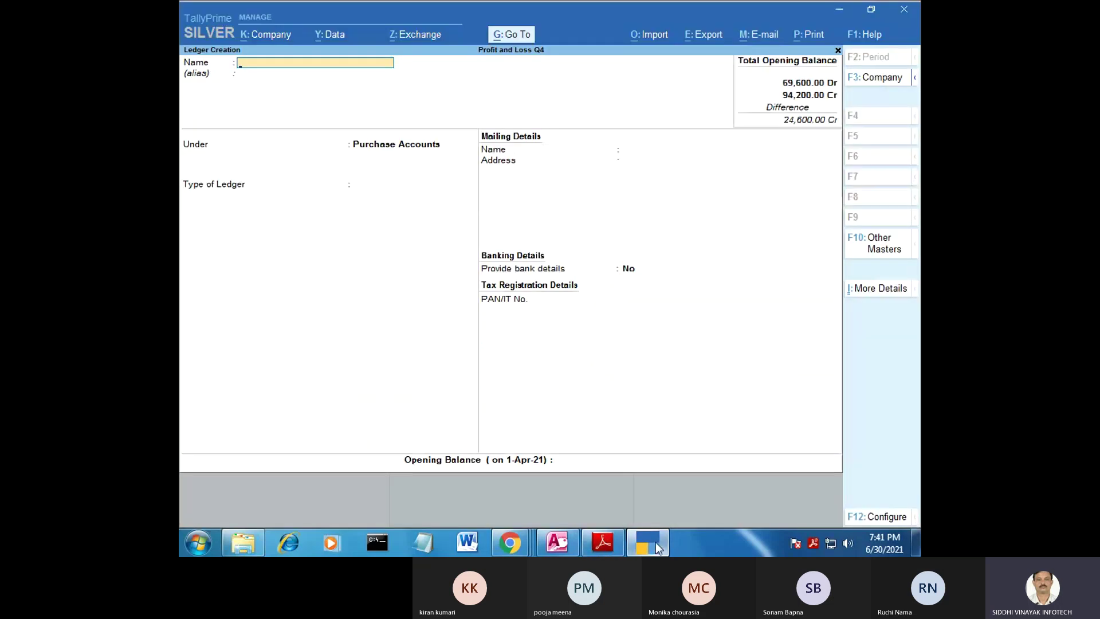
{"action": "type", "text": "S"}
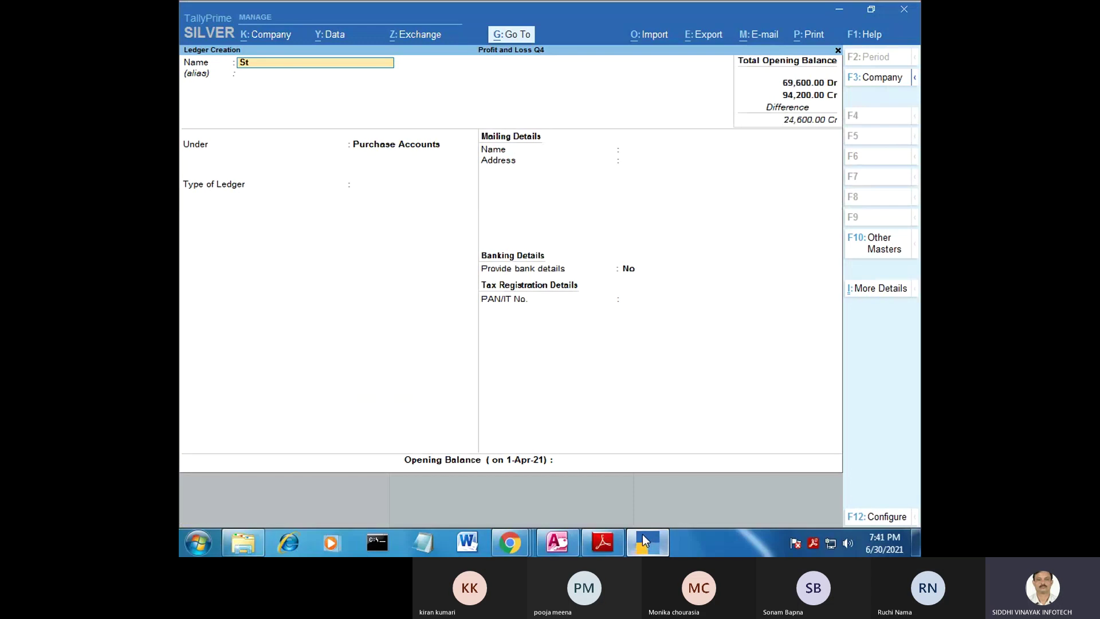
{"action": "type", "text": "tock Opem"}
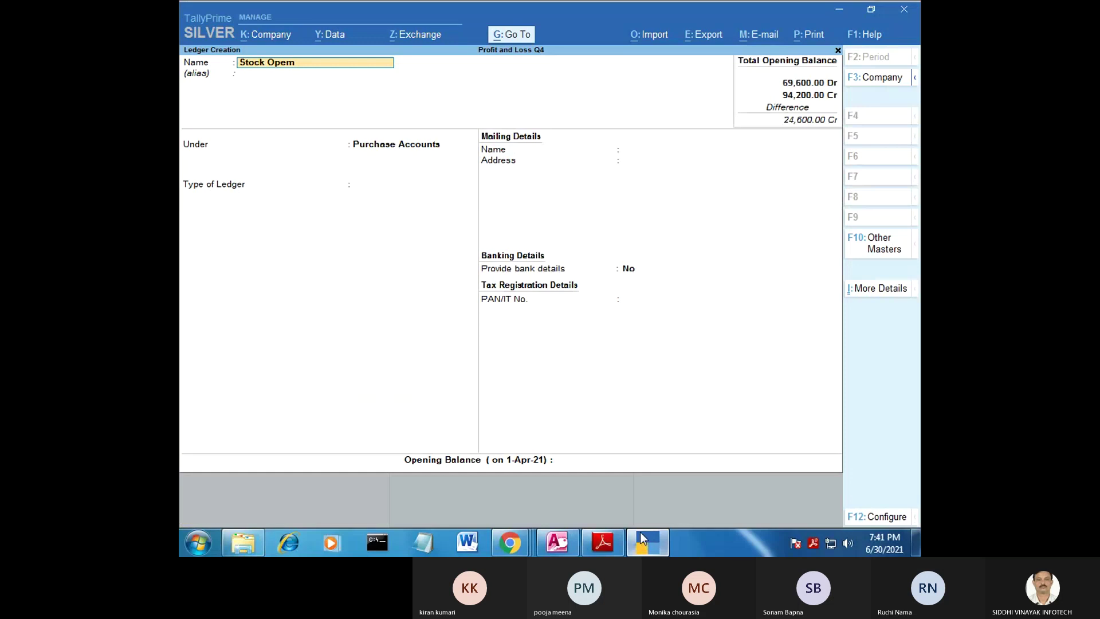
{"action": "key", "text": "BackSpace"}
{"action": "type", "text": "ning"}
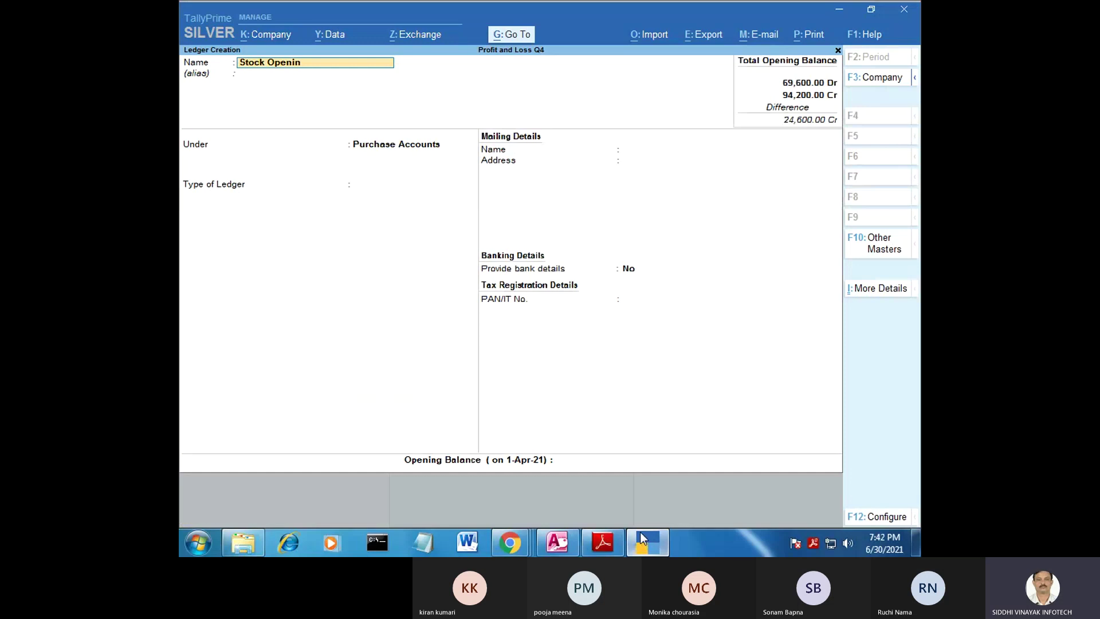
Step: Place the Stock Opening ledger under the Stock-in-Hand group
{"action": "key", "text": "Return"}
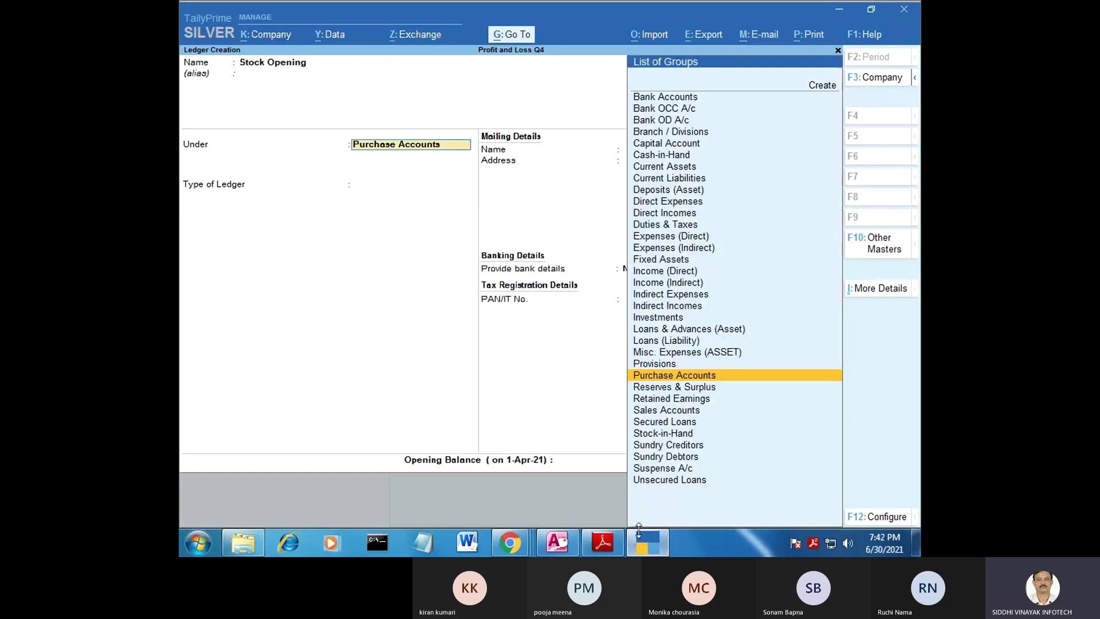
{"action": "type", "text": "S"}
{"action": "key", "text": "Down"}
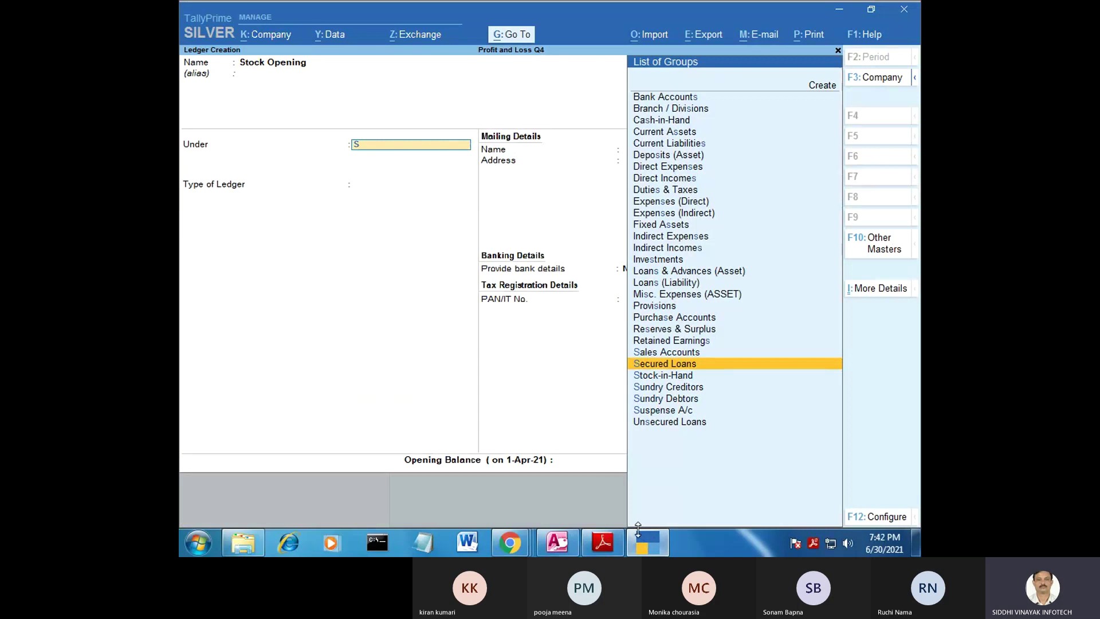
{"action": "key", "text": "Down"}
{"action": "key", "text": "Return"}
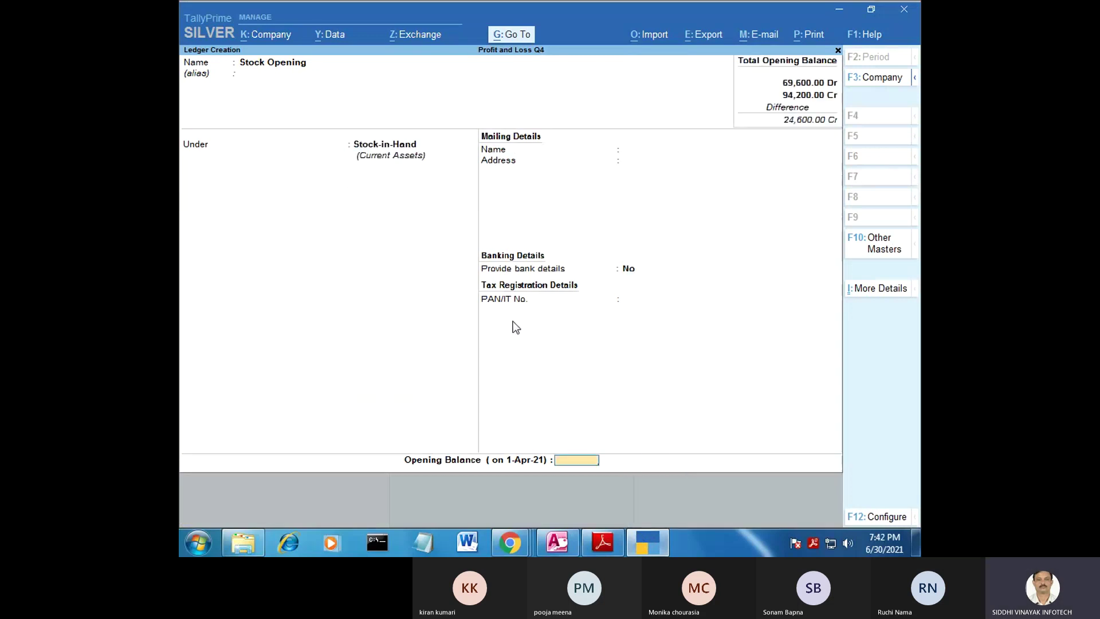
Step: Set the Stock Opening ledger's opening balance to 17,600 Dr and save the ledger
{"action": "left_click", "coordinate": [637, 548]}
{"action": "left_click", "coordinate": [631, 548]}
{"action": "type", "text": "17600"}
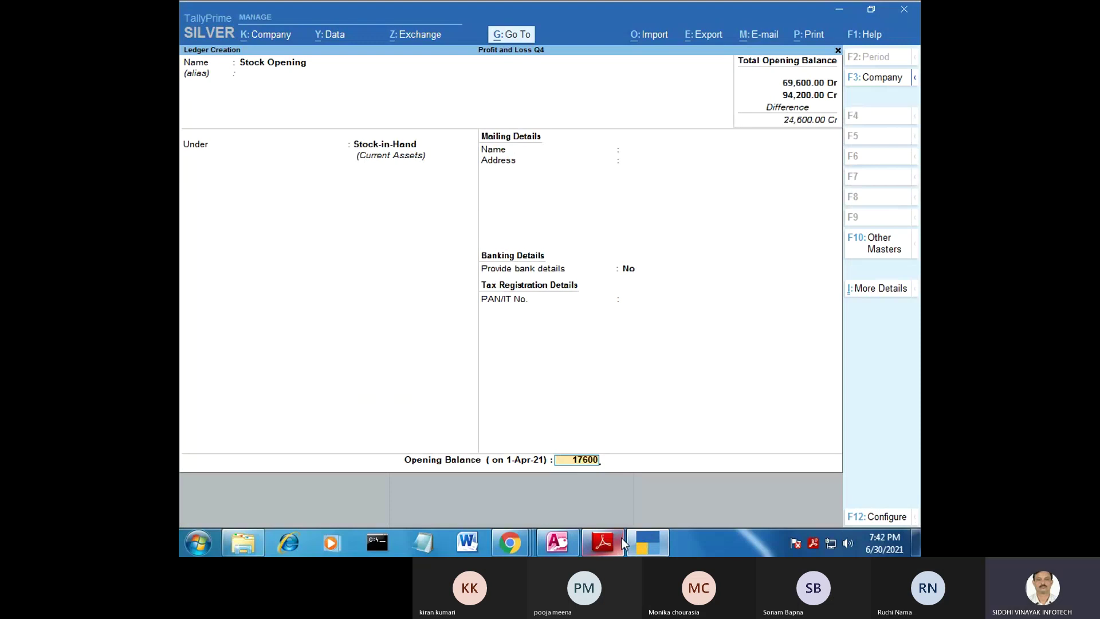
{"action": "key", "text": "Return"}
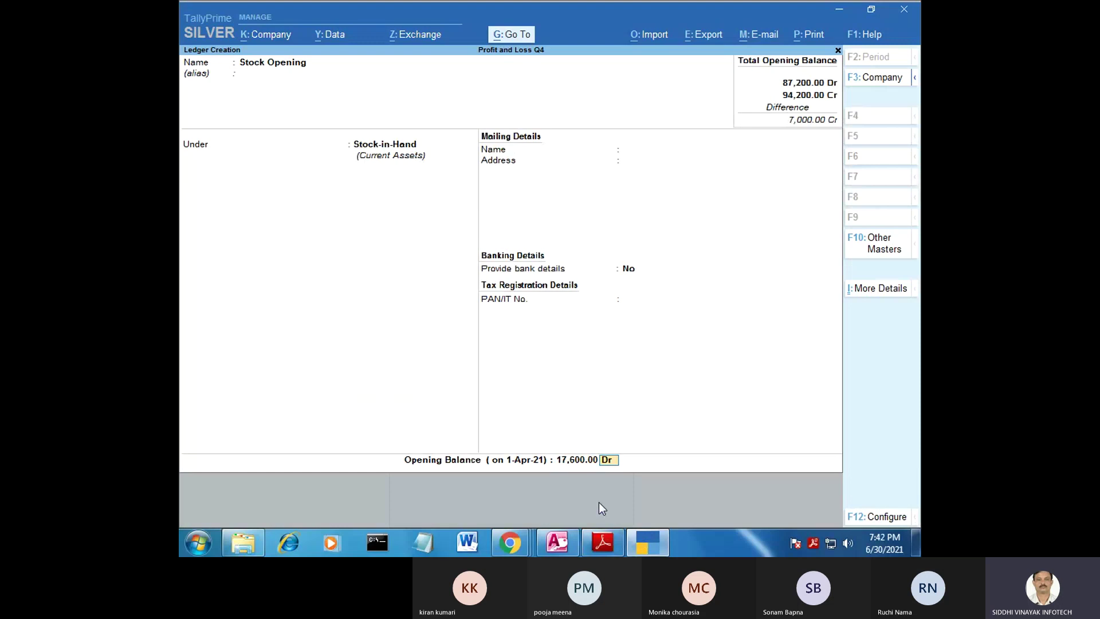
{"action": "key", "text": "Return"}
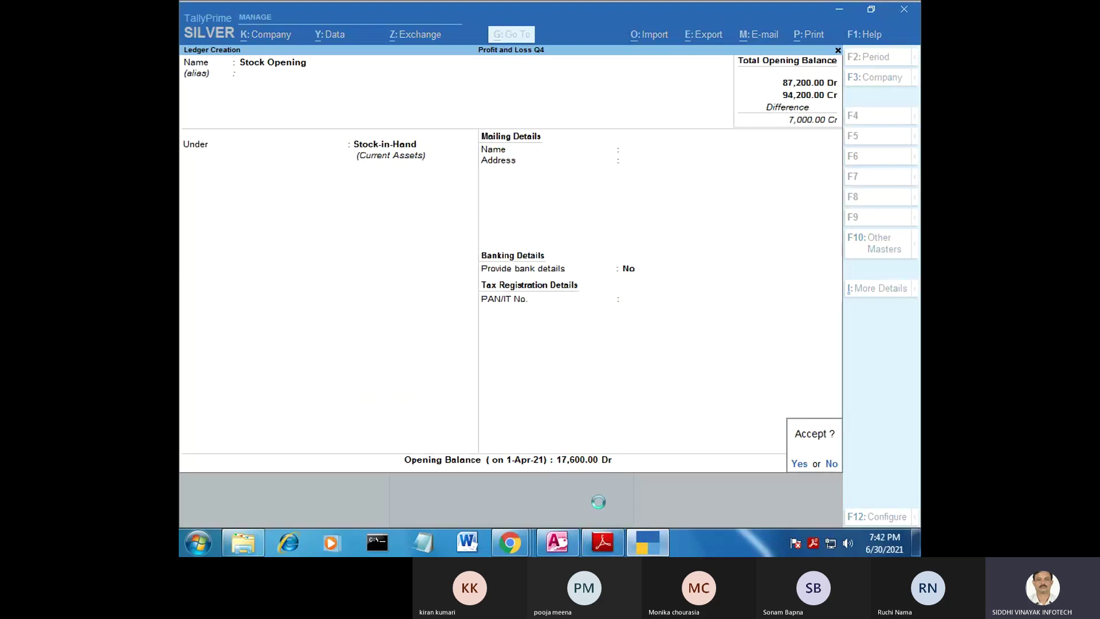
{"action": "key", "text": "y"}
Step: Examine the Carriage inward entry and its amount in the Q-4 PDF in Adobe Reader and return to TallyPrime's blank ledger form
{"action": "left_click", "coordinate": [641, 541]}
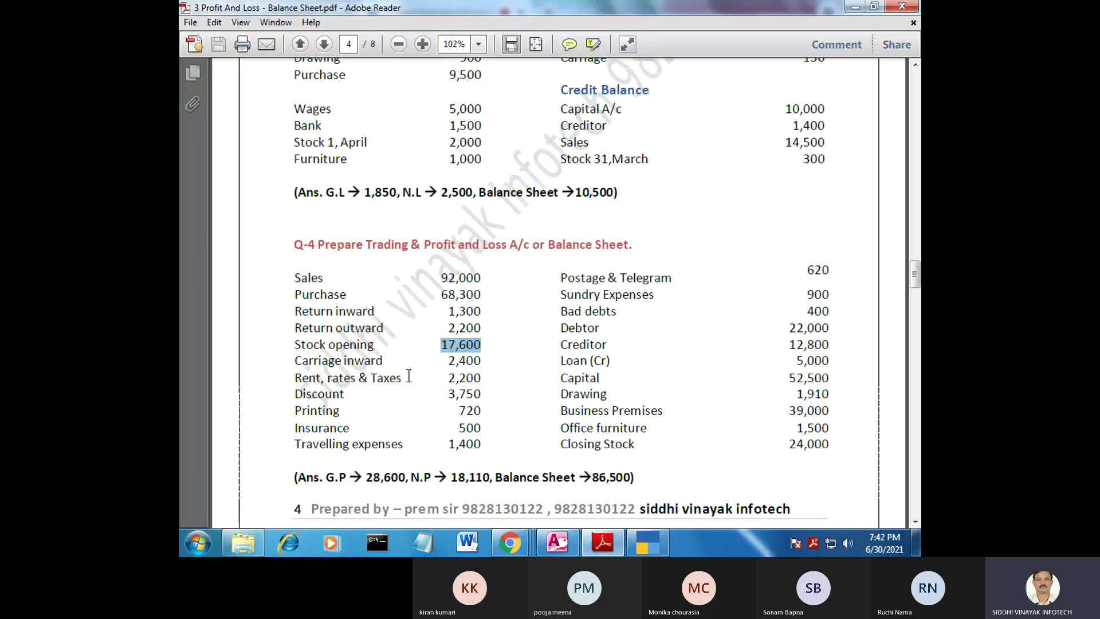
{"action": "left_click_drag", "start_coordinate": [381, 362], "coordinate": [316, 359]}
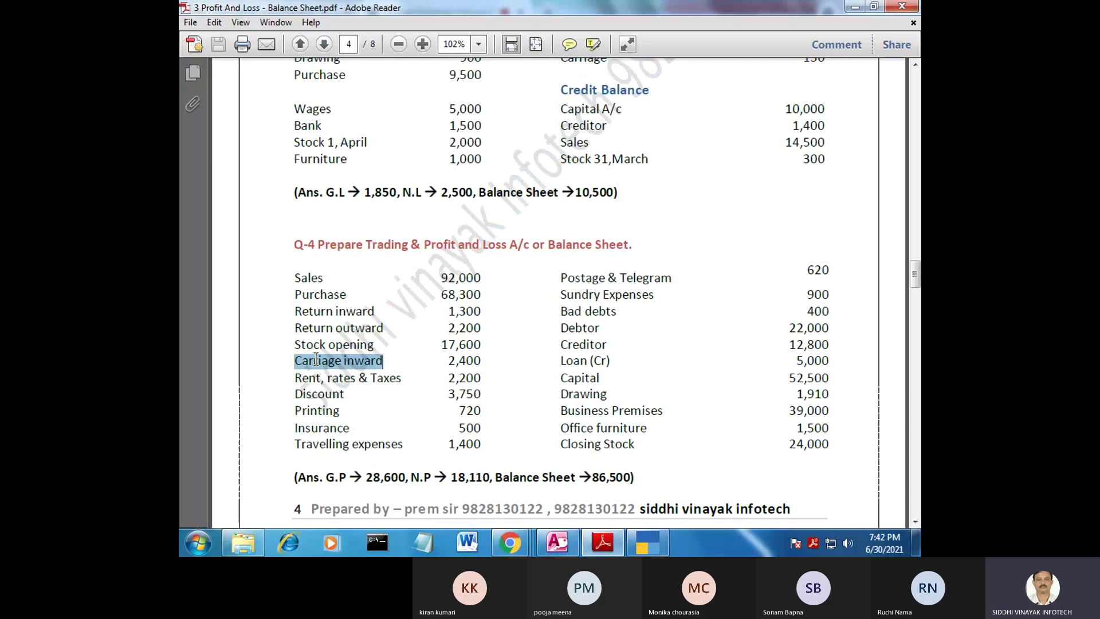
{"action": "double_click", "coordinate": [347, 361]}
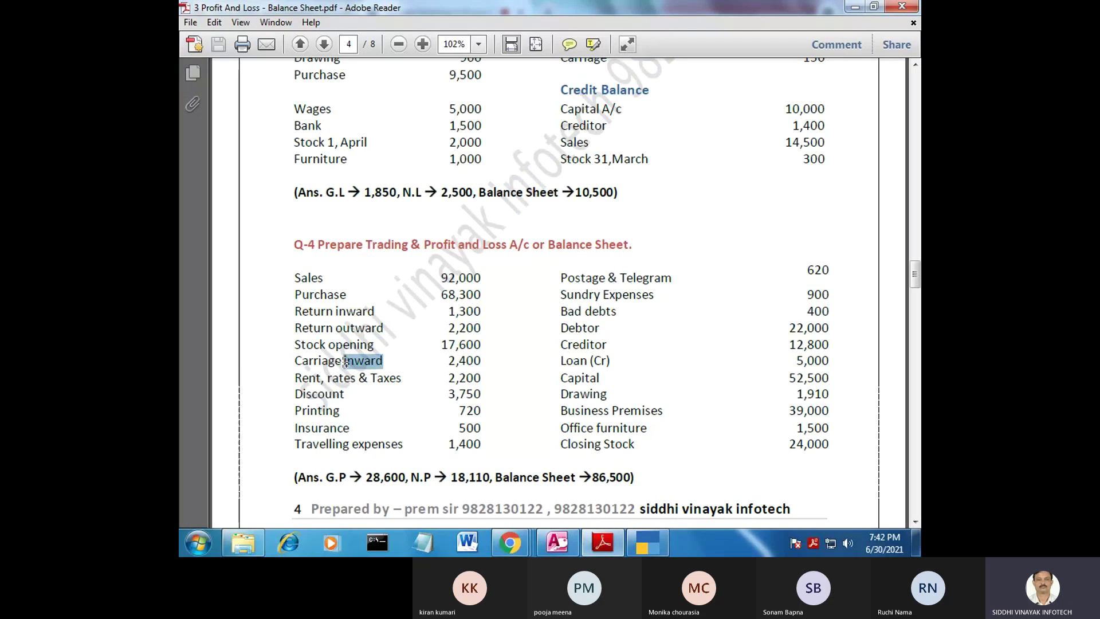
{"action": "left_click_drag", "start_coordinate": [314, 361], "coordinate": [363, 363]}
{"action": "triple_click", "coordinate": [347, 364]}
{"action": "left_click", "coordinate": [385, 362]}
{"action": "left_click", "coordinate": [364, 363]}
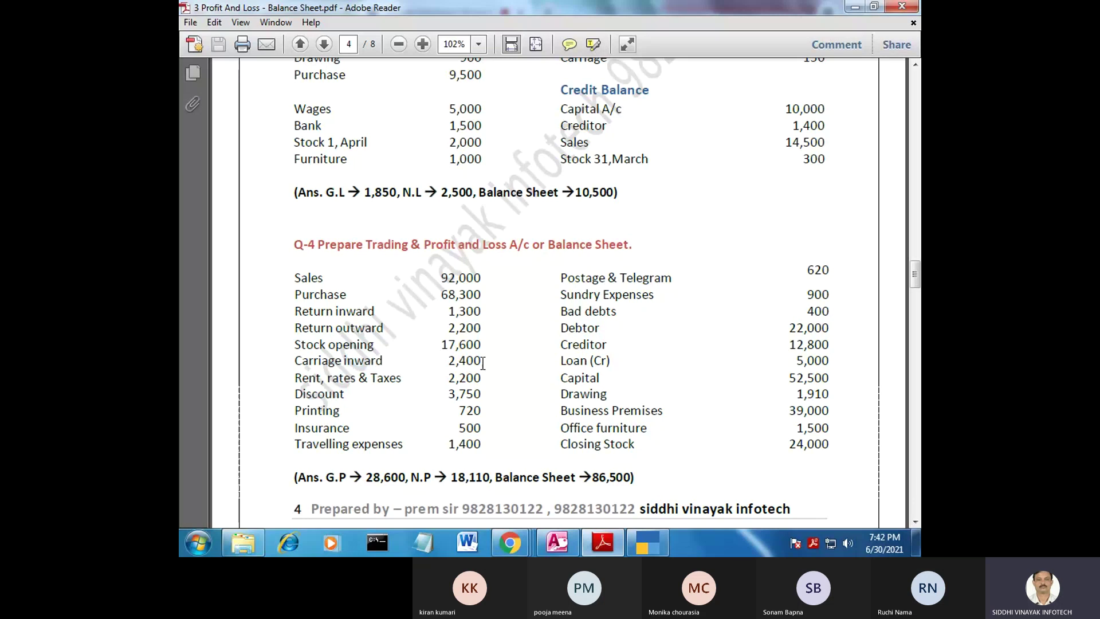
{"action": "left_click", "coordinate": [648, 543]}
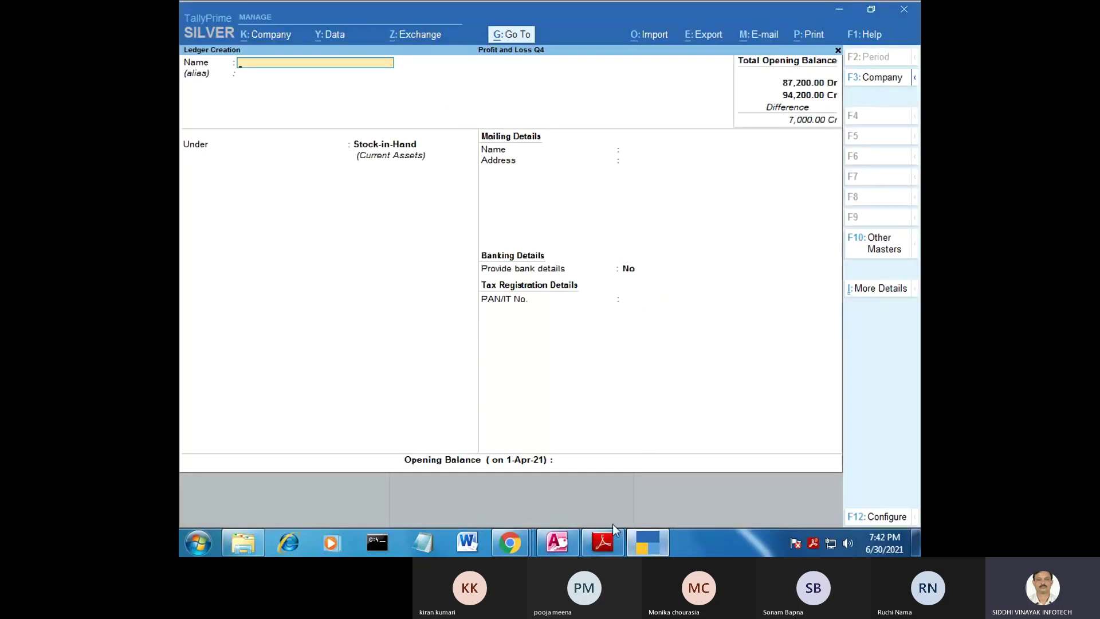
Step: Name the new ledger Carriage Inward and place it under the Direct Expenses group
{"action": "type", "text": "Carriage inward"}
{"action": "key", "text": "Return"}
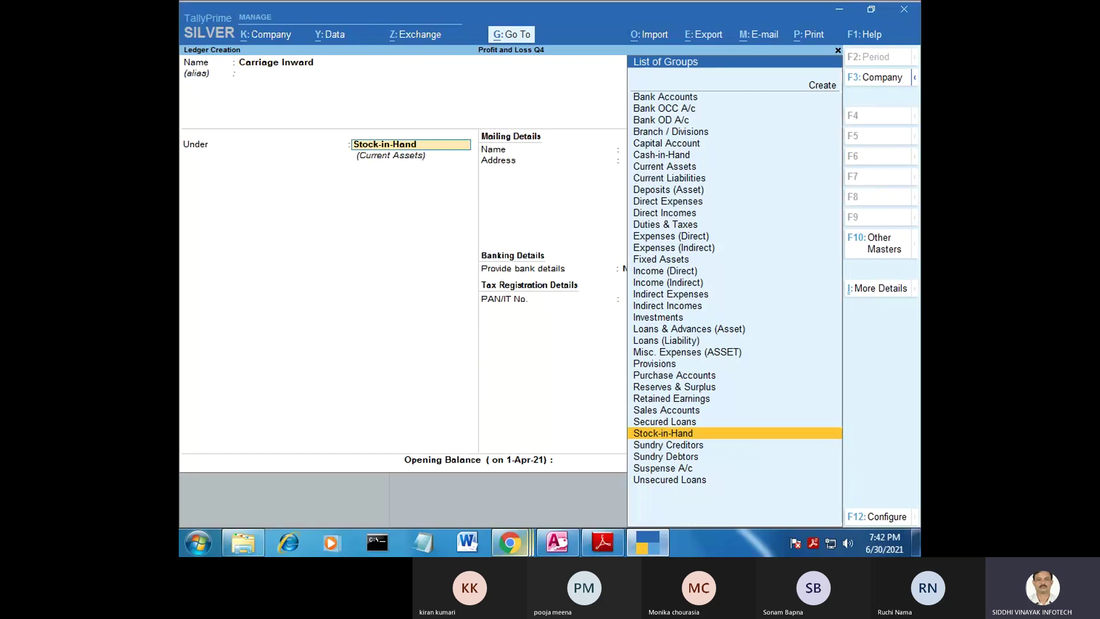
{"action": "type", "text": "D"}
{"action": "key", "text": "Down"}
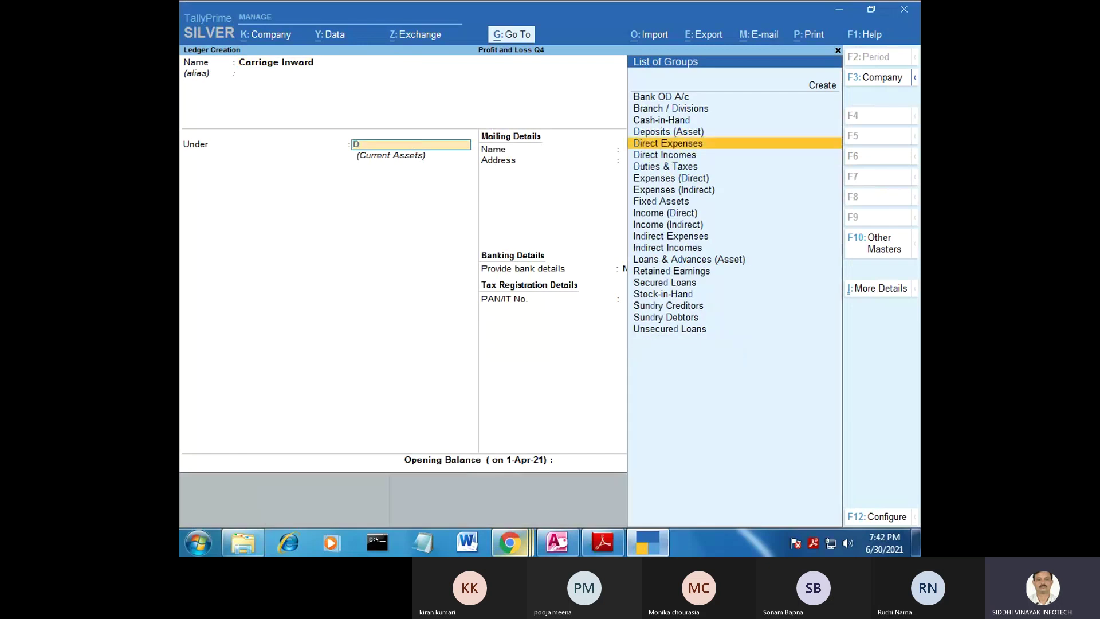
{"action": "key", "text": "Return"}
{"action": "key", "text": "Return"}
{"action": "mouse_move", "coordinate": [530, 553]}
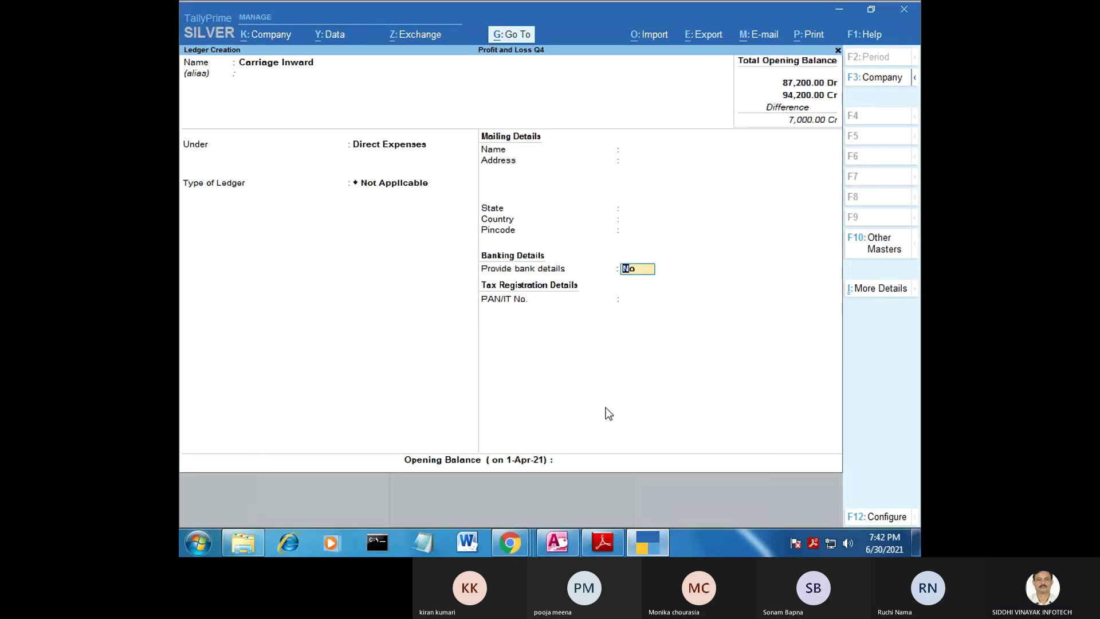
Step: Check the Carriage inward amount in the Q-4 PDF, set the ledger's opening balance to 2,400 Dr and save it in TallyPrime
{"action": "left_click", "coordinate": [575, 461]}
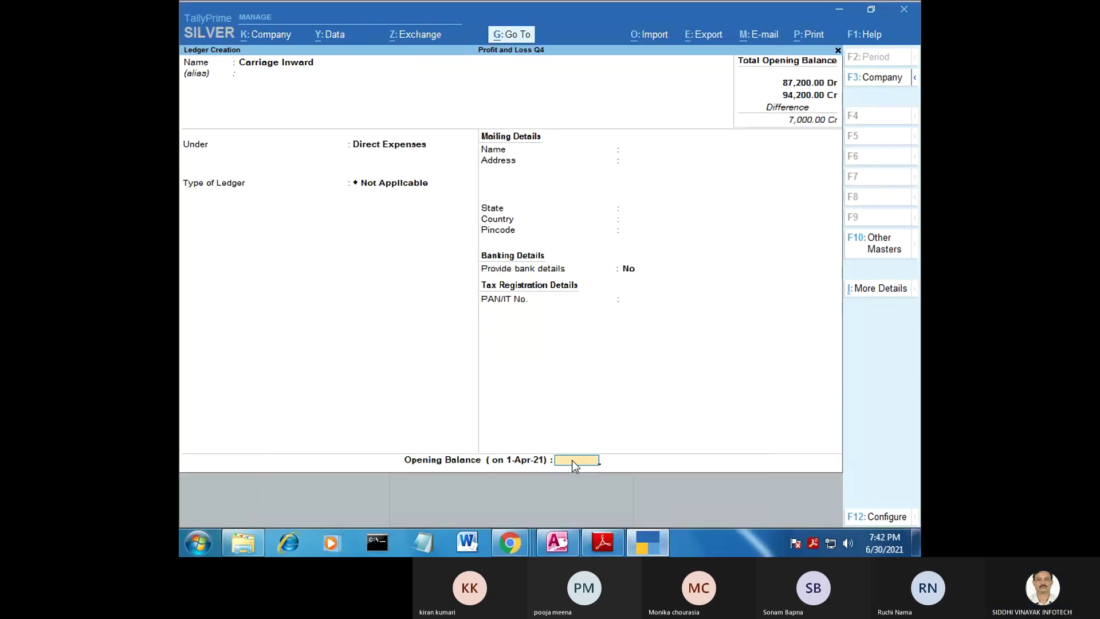
{"action": "left_click", "coordinate": [602, 542]}
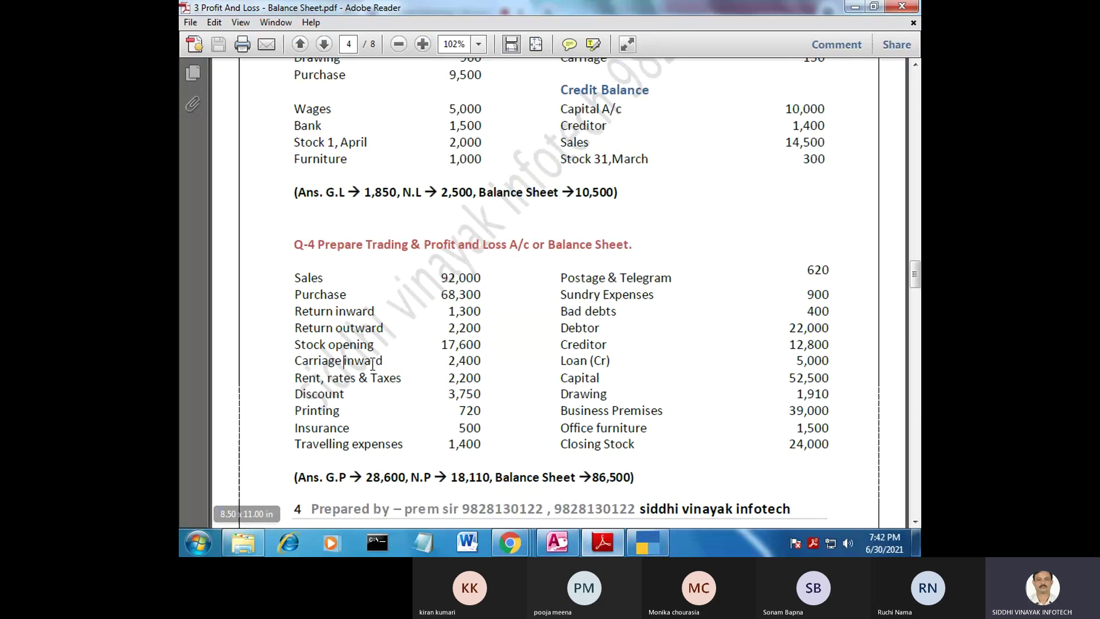
{"action": "left_click", "coordinate": [646, 543]}
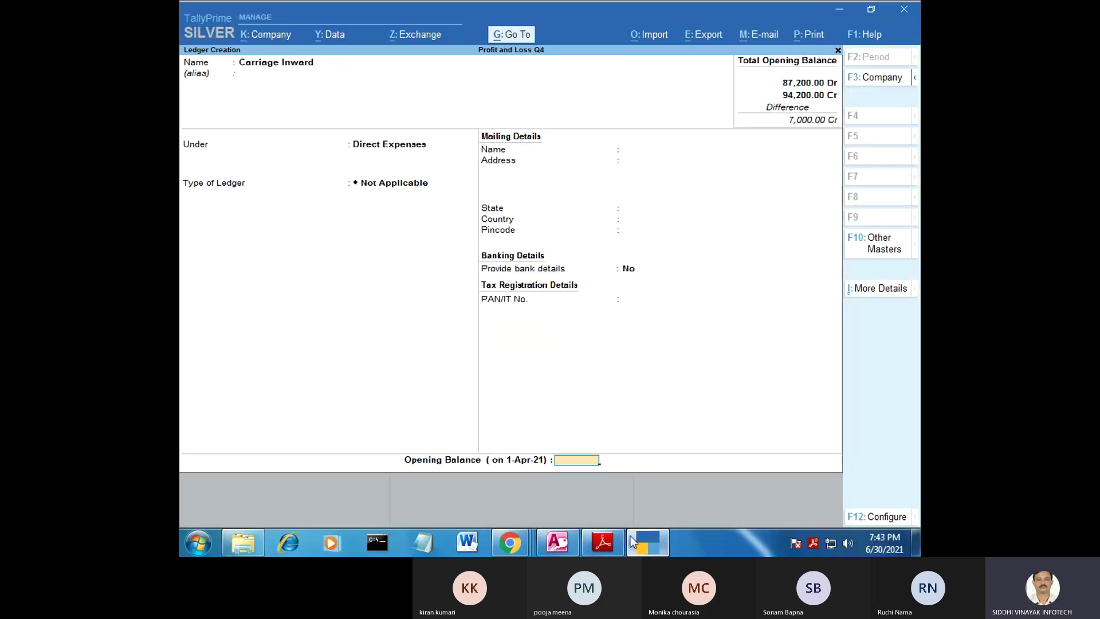
{"action": "type", "text": "4"}
{"action": "key", "text": "BackSpace"}
{"action": "type", "text": "2,40"}
{"action": "type", "text": "0"}
{"action": "key", "text": "Return"}
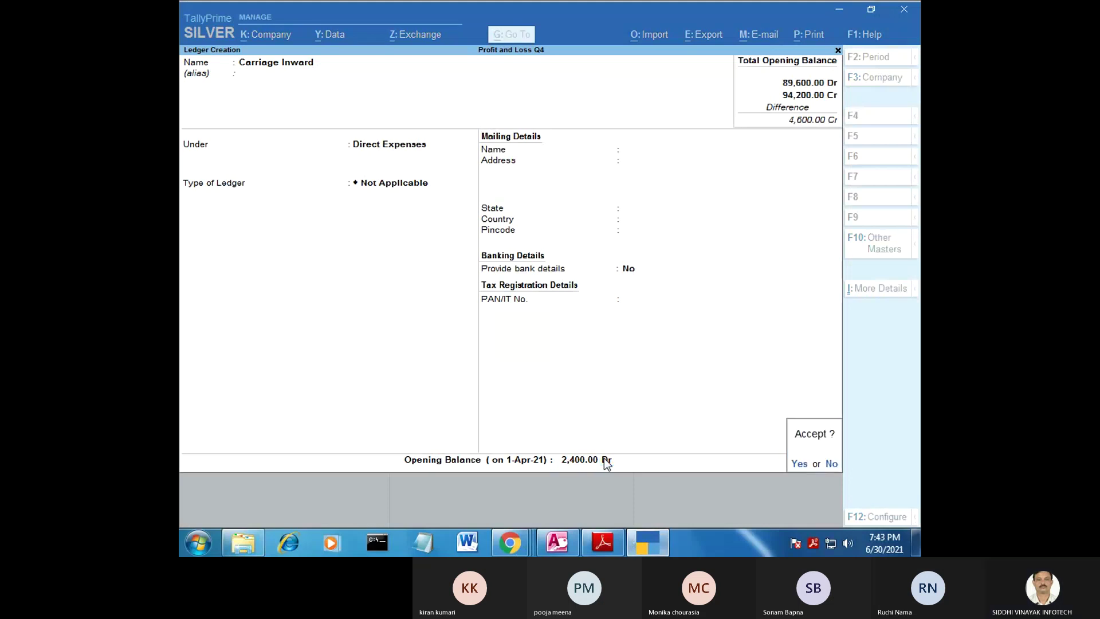
{"action": "key", "text": "y"}
Step: Look up the Rent, rates & Taxes entry in the Q-4 PDF and name the new TallyPrime ledger Rent,Rate&Taxes
{"action": "key", "text": "alt+Tab"}
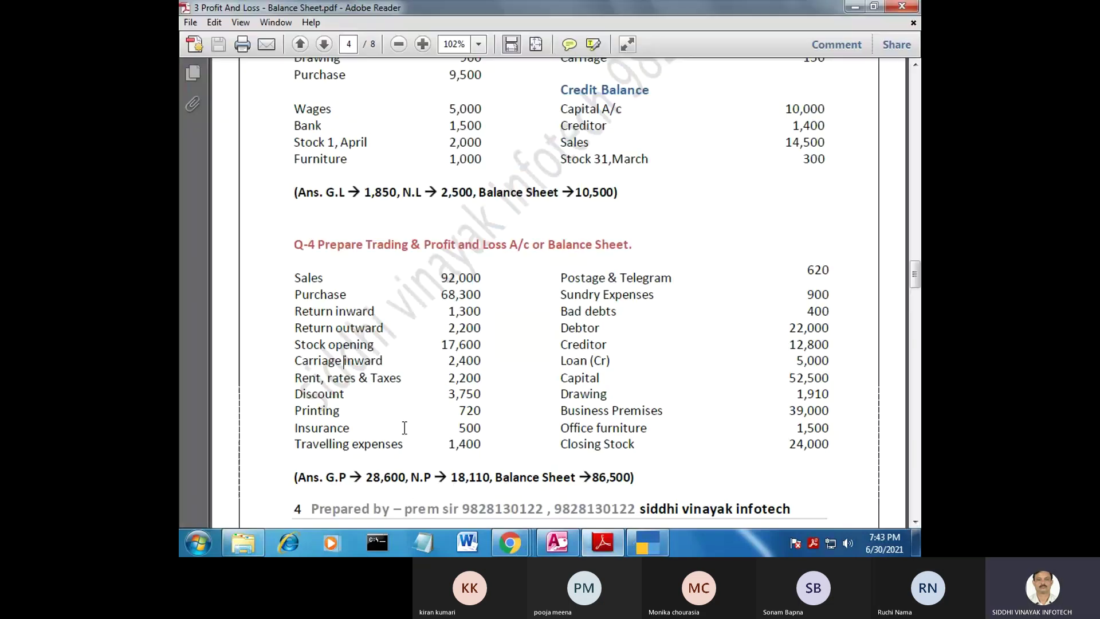
{"action": "left_click_drag", "start_coordinate": [327, 378], "coordinate": [402, 378]}
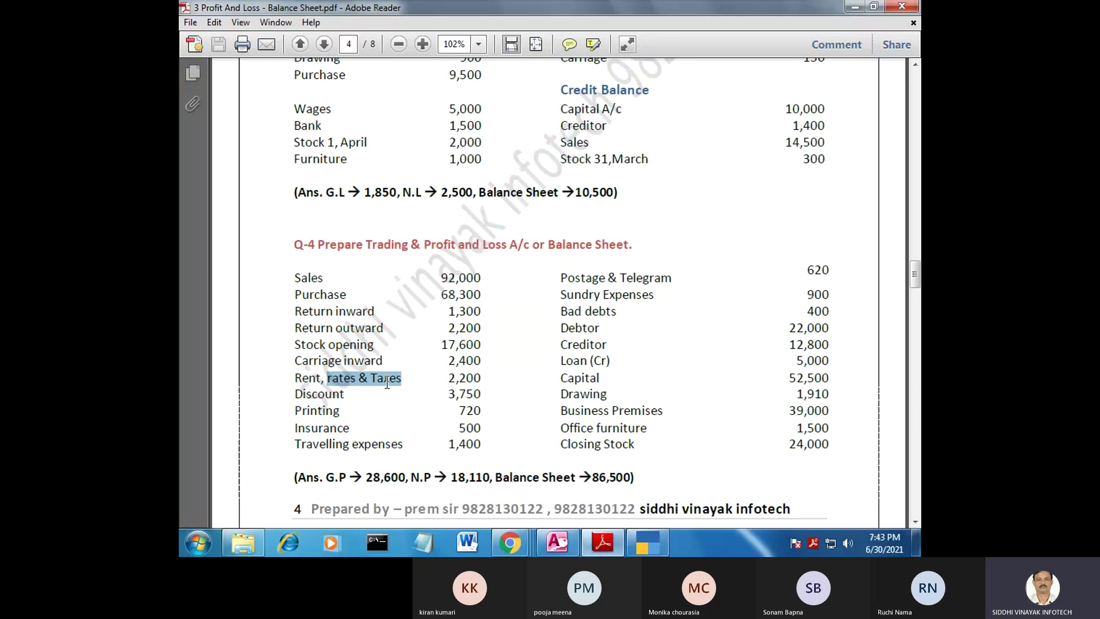
{"action": "left_click_drag", "start_coordinate": [294, 378], "coordinate": [402, 378]}
{"action": "left_click", "coordinate": [647, 541]}
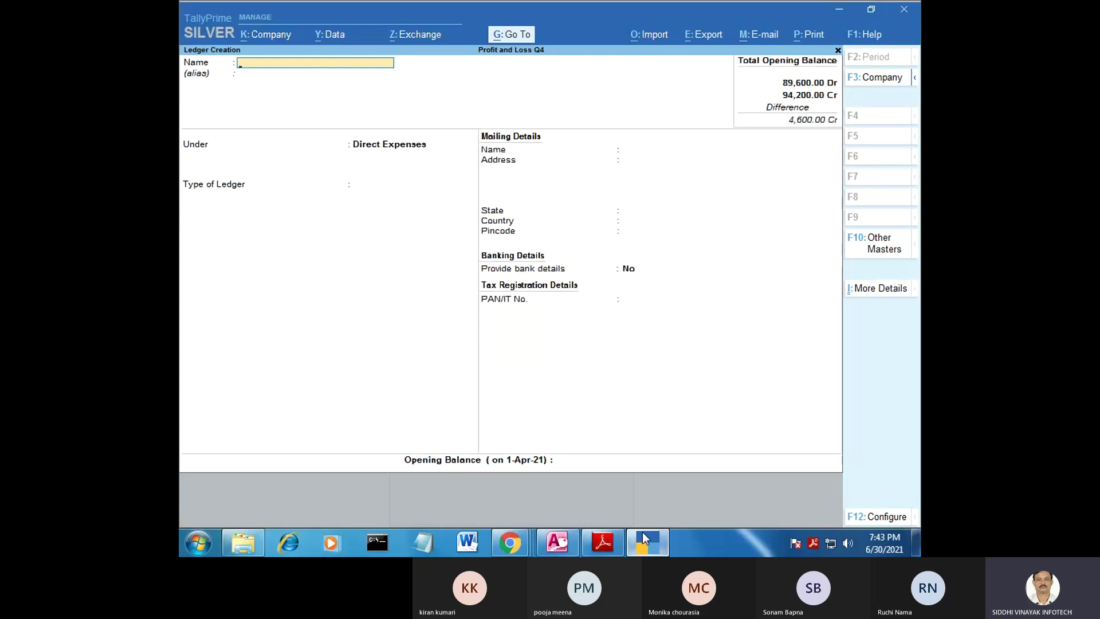
{"action": "type", "text": "Rent,t"}
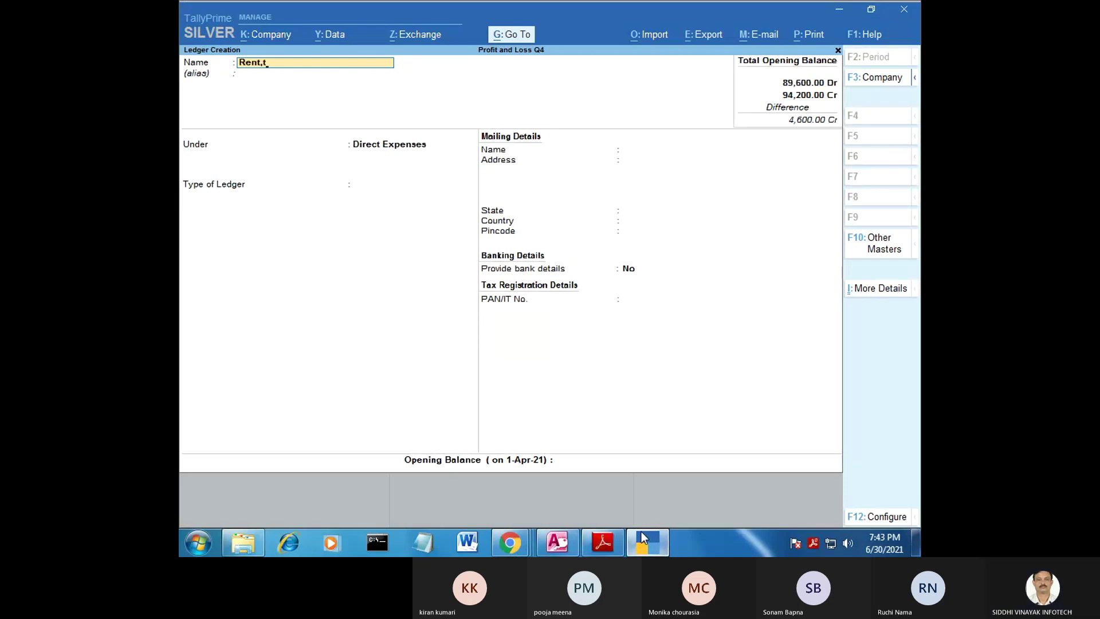
{"action": "key", "text": "BackSpace"}
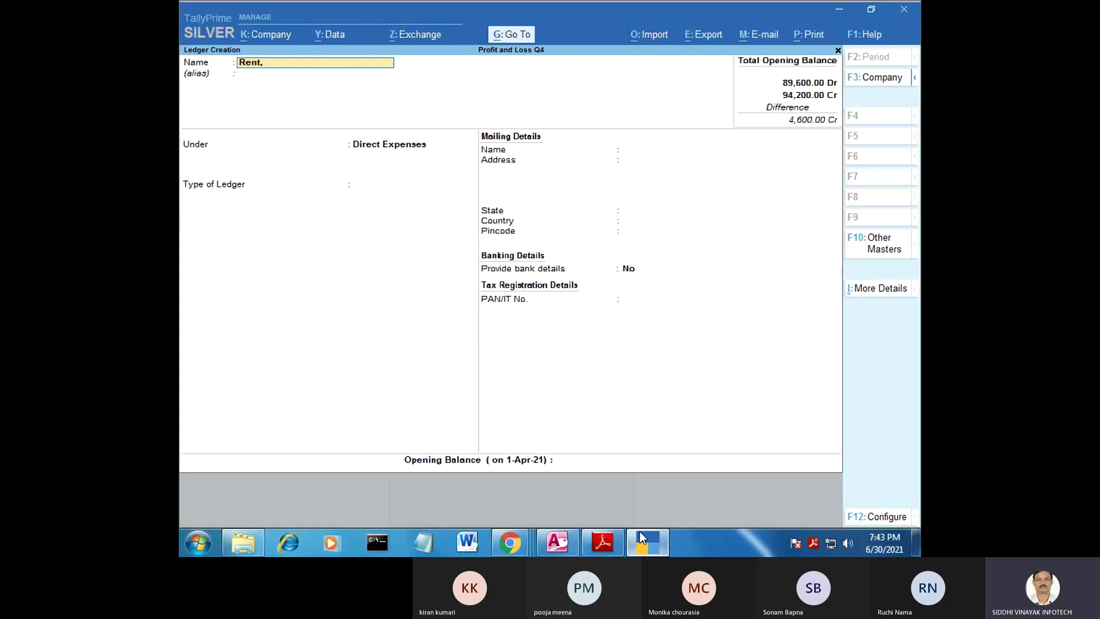
{"action": "type", "text": "Rate&Ta"}
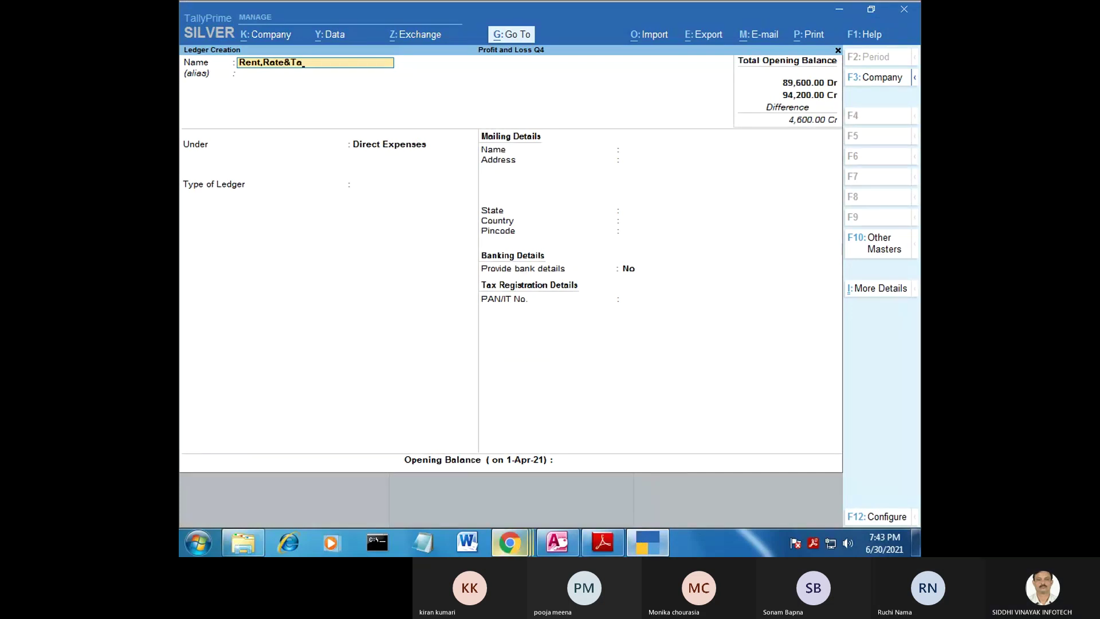
{"action": "type", "text": "xes"}
{"action": "key", "text": "Return"}
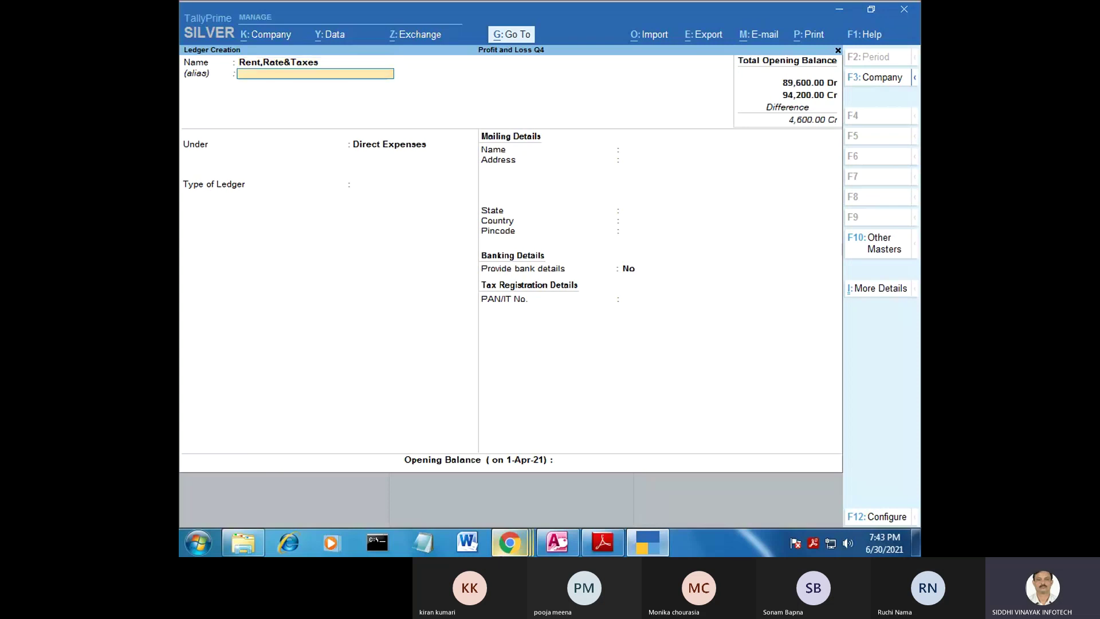
Step: Place the Rent,Rate&Taxes ledger under the Indirect Expenses group with its ledger type Not Applicable
{"action": "left_click", "coordinate": [496, 555]}
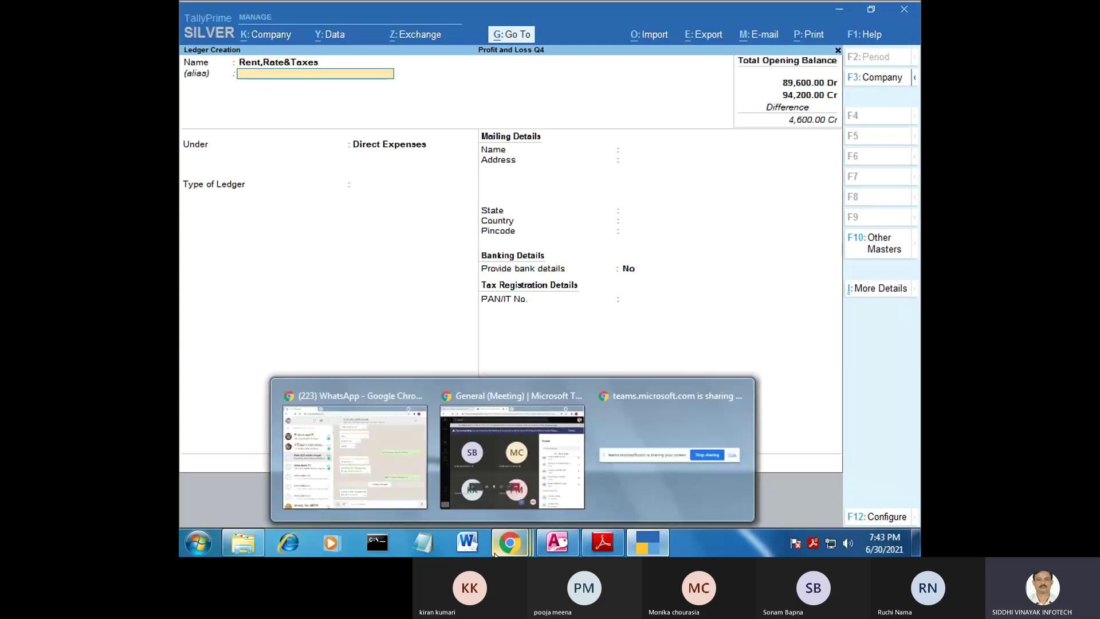
{"action": "key", "text": "Return"}
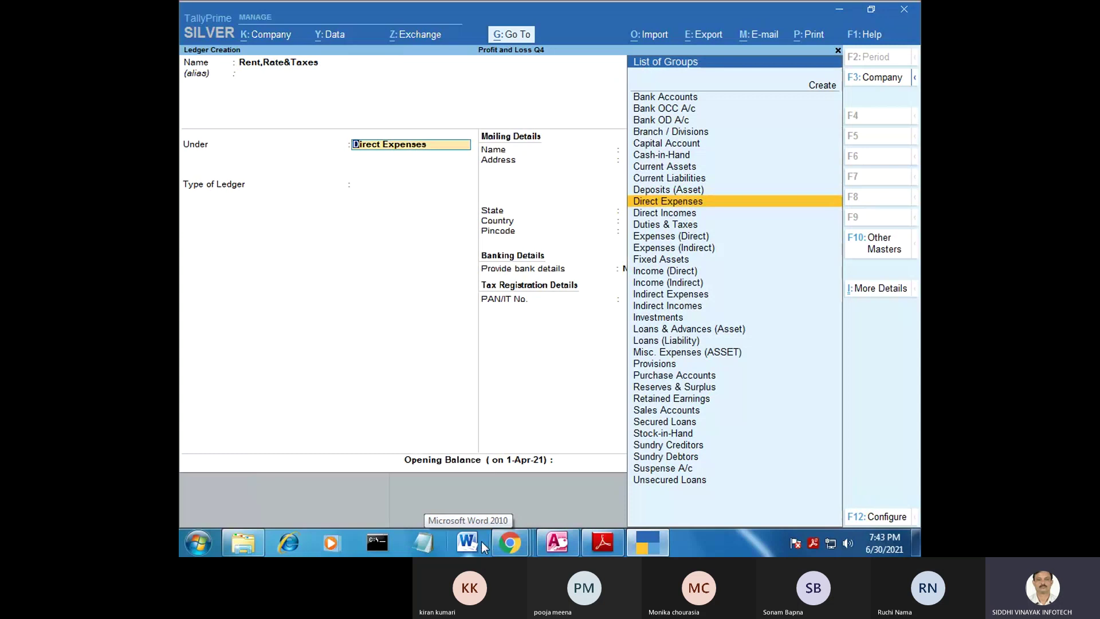
{"action": "key", "text": "BackSpace"}
{"action": "type", "text": "i"}
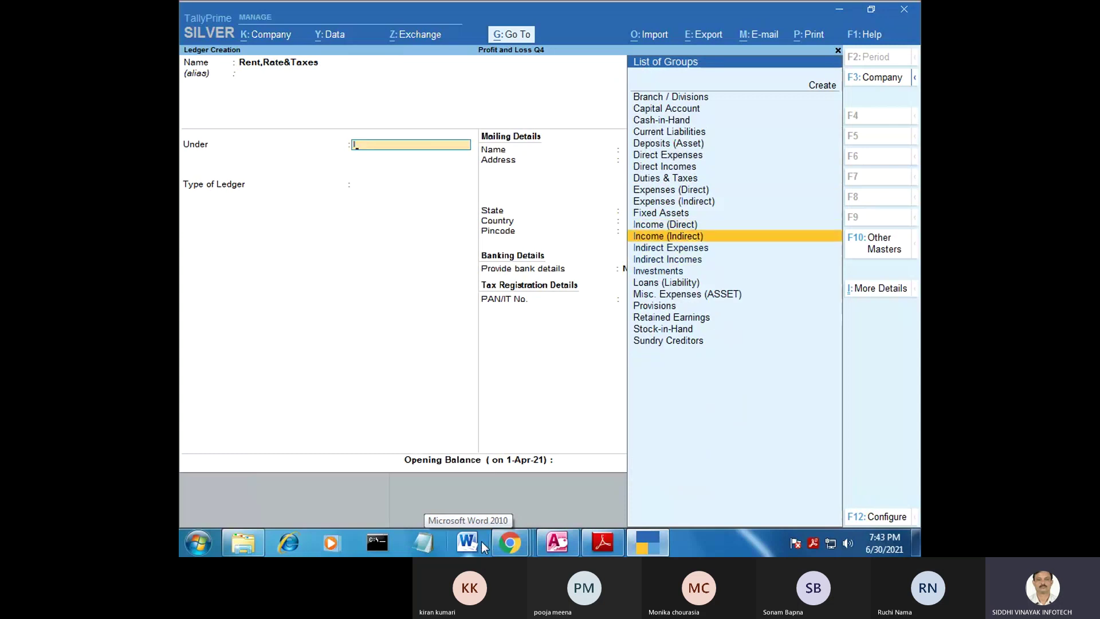
{"action": "type", "text": "nd"}
{"action": "key", "text": "Return"}
{"action": "key", "text": "Return"}
{"action": "key", "text": "Return"}
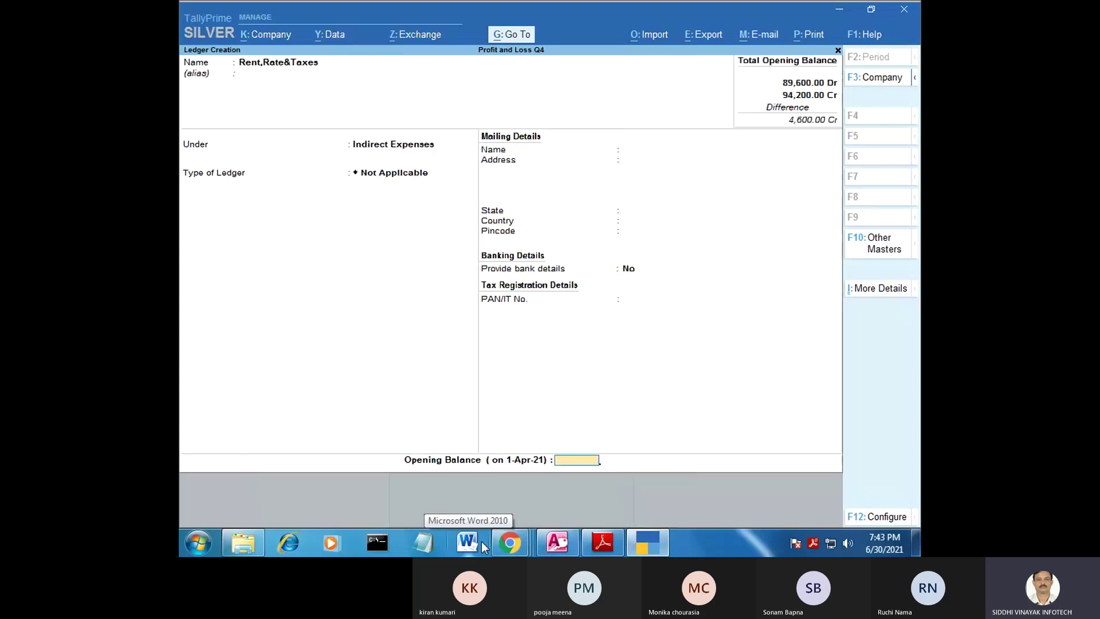
Step: Check the Rent, rates & Taxes amount in the PDF, set the ledger's opening balance to 2,200 Dr and accept it
{"action": "mouse_move", "coordinate": [635, 530]}
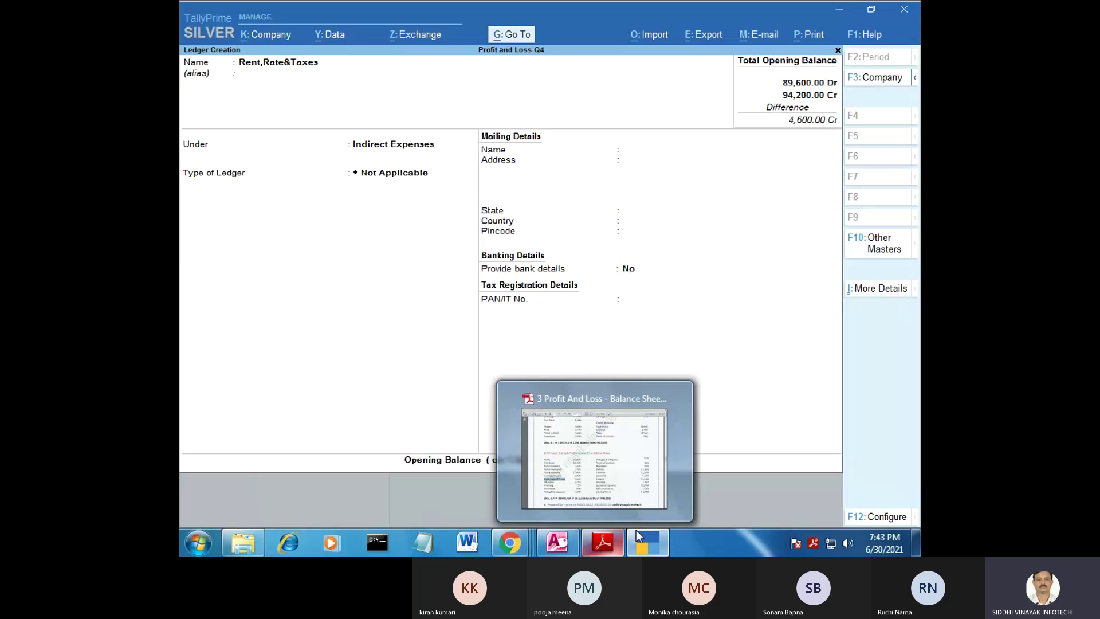
{"action": "left_click", "coordinate": [610, 544]}
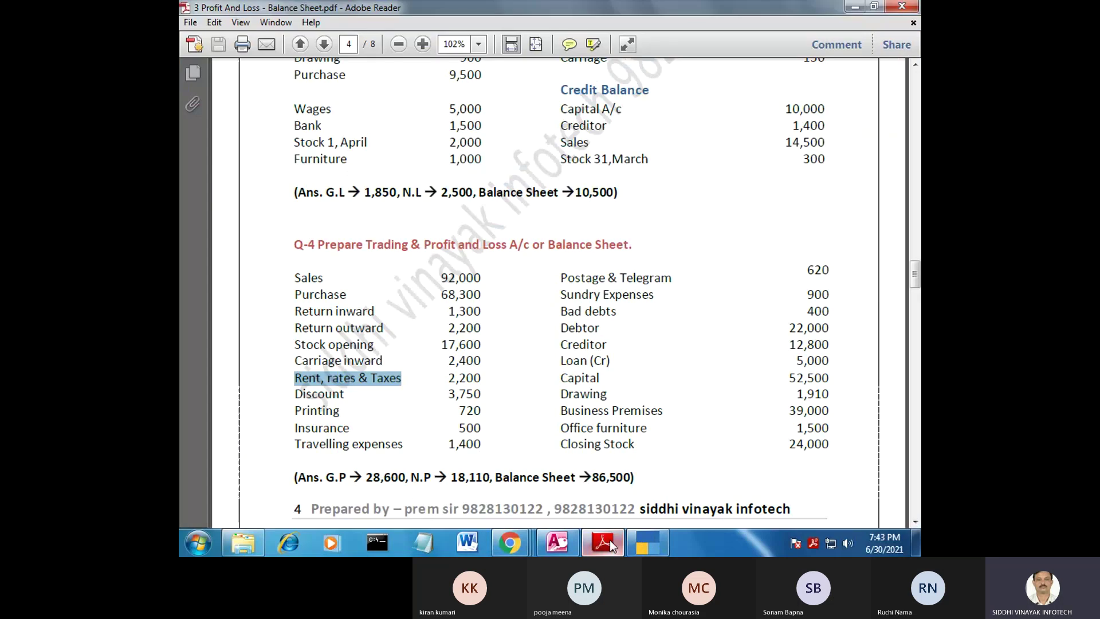
{"action": "left_click", "coordinate": [611, 544]}
{"action": "type", "text": "2"}
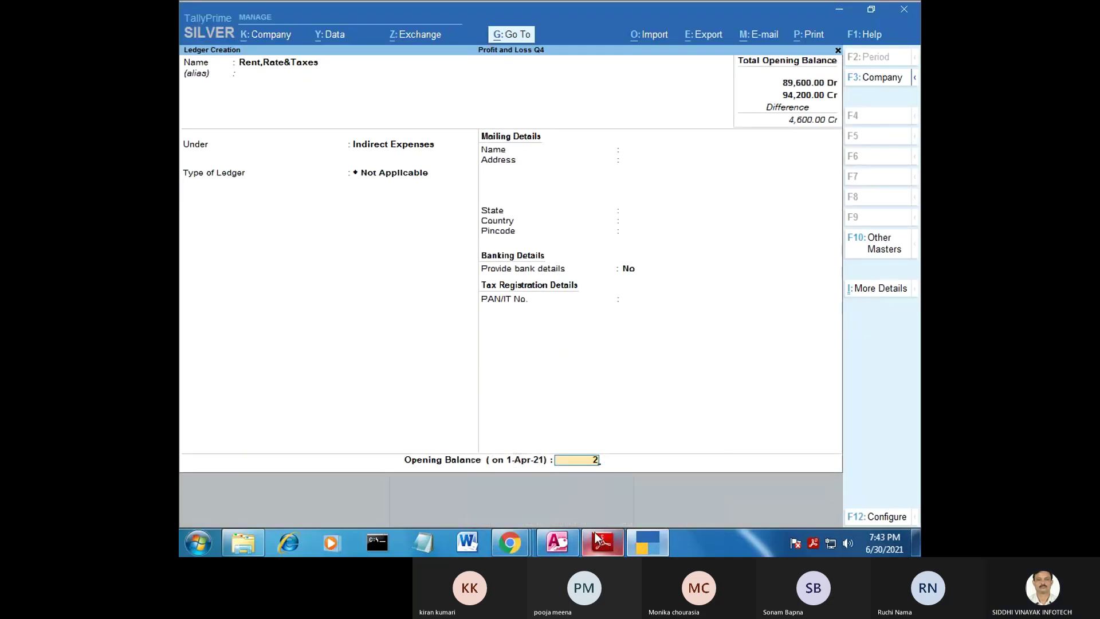
{"action": "type", "text": ",200"}
{"action": "key", "text": "Return"}
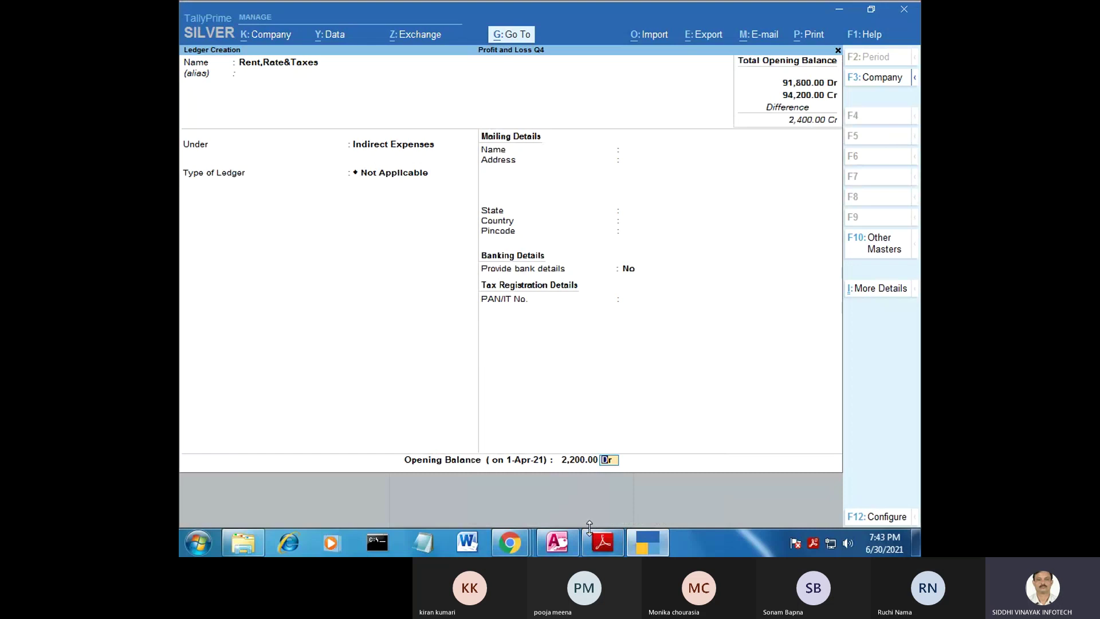
{"action": "key", "text": "Return"}
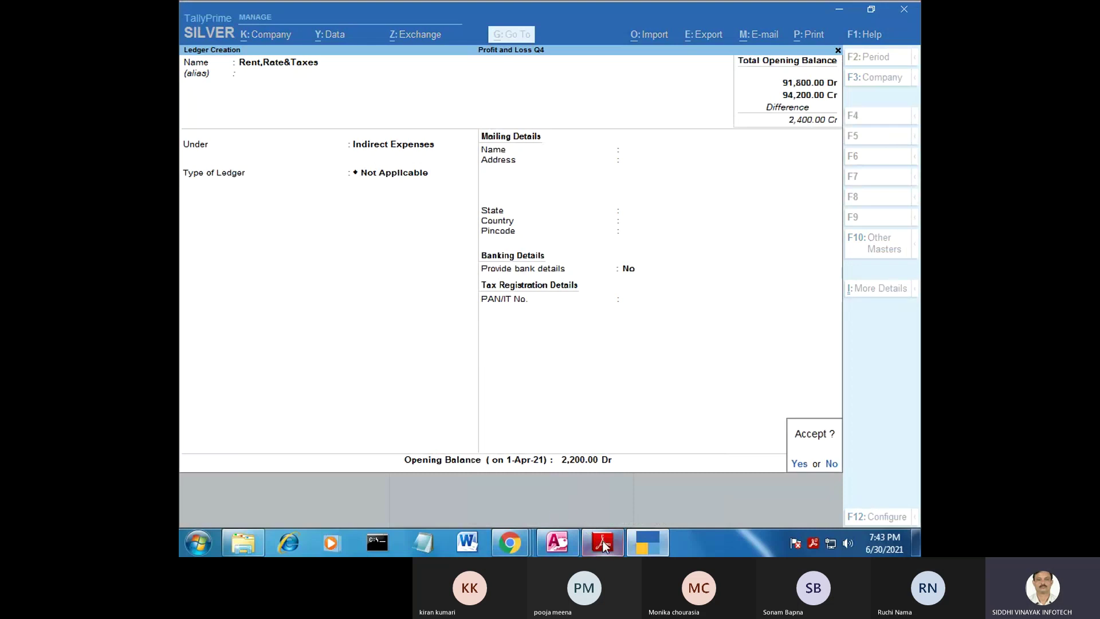
Step: Examine the Discount entry and its amount in the Q-4 PDF in Adobe Reader and return to TallyPrime's blank ledger form
{"action": "left_click", "coordinate": [603, 540]}
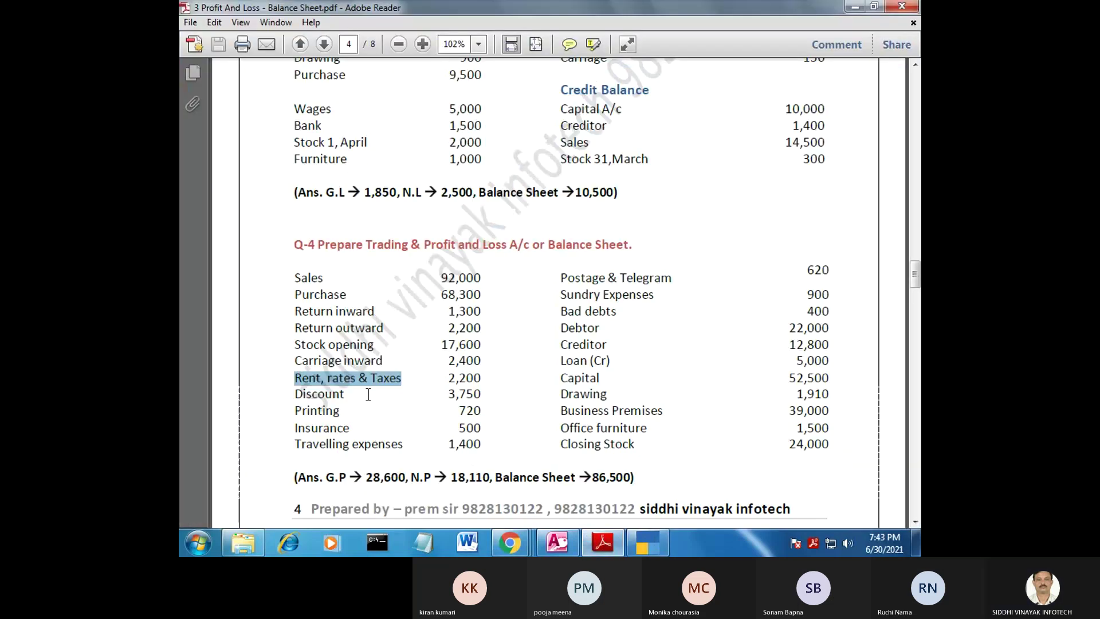
{"action": "left_click_drag", "start_coordinate": [356, 377], "coordinate": [333, 395]}
{"action": "left_click", "coordinate": [333, 395]}
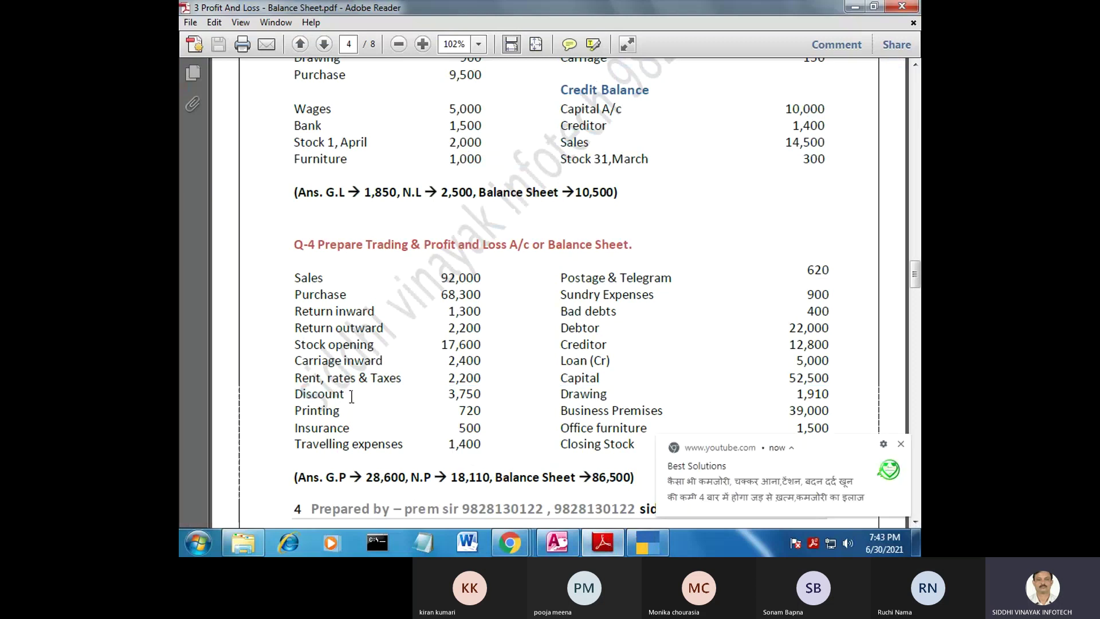
{"action": "left_click", "coordinate": [356, 396]}
{"action": "left_click_drag", "start_coordinate": [343, 395], "coordinate": [304, 396]}
{"action": "left_click", "coordinate": [333, 397]}
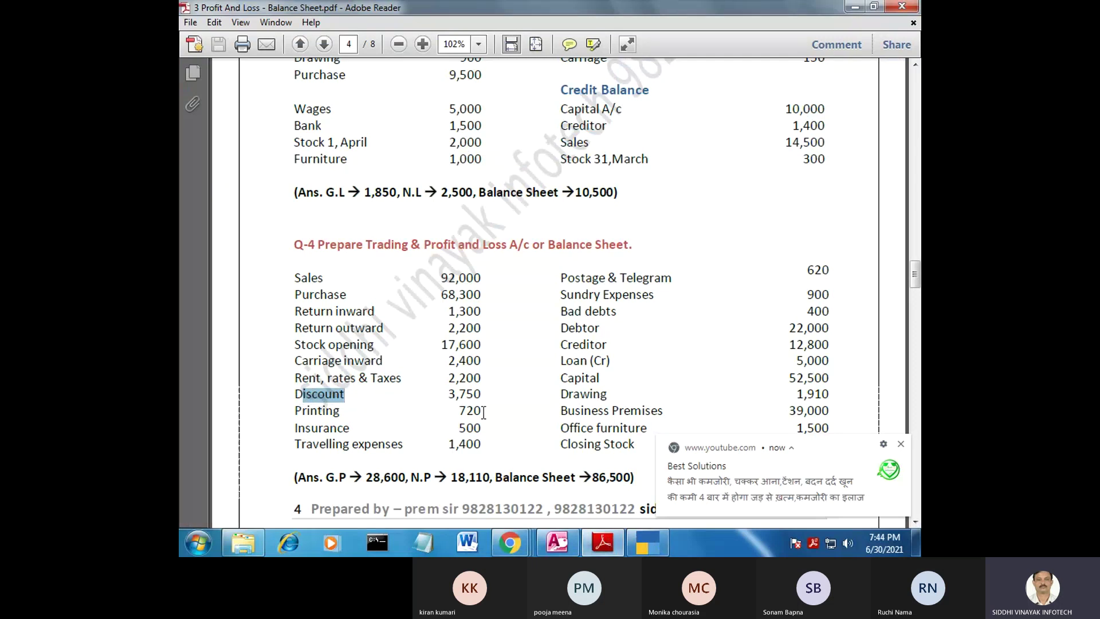
{"action": "left_click", "coordinate": [642, 547]}
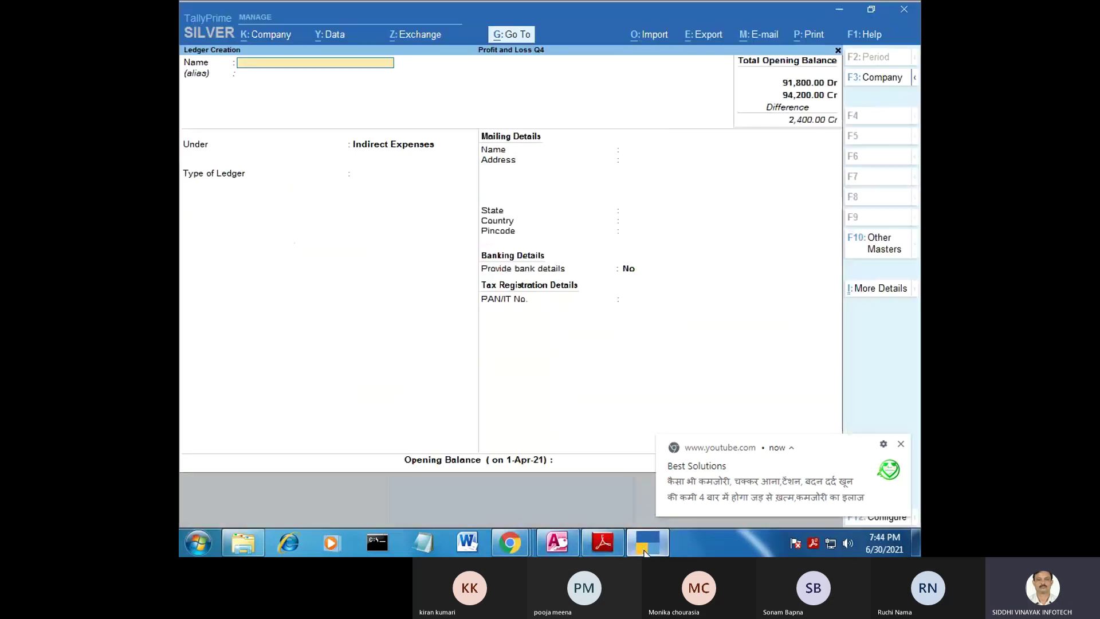
Step: Name the new ledger Discount and keep it under Indirect Expenses with ledger type Not Applicable
{"action": "type", "text": "Discou"}
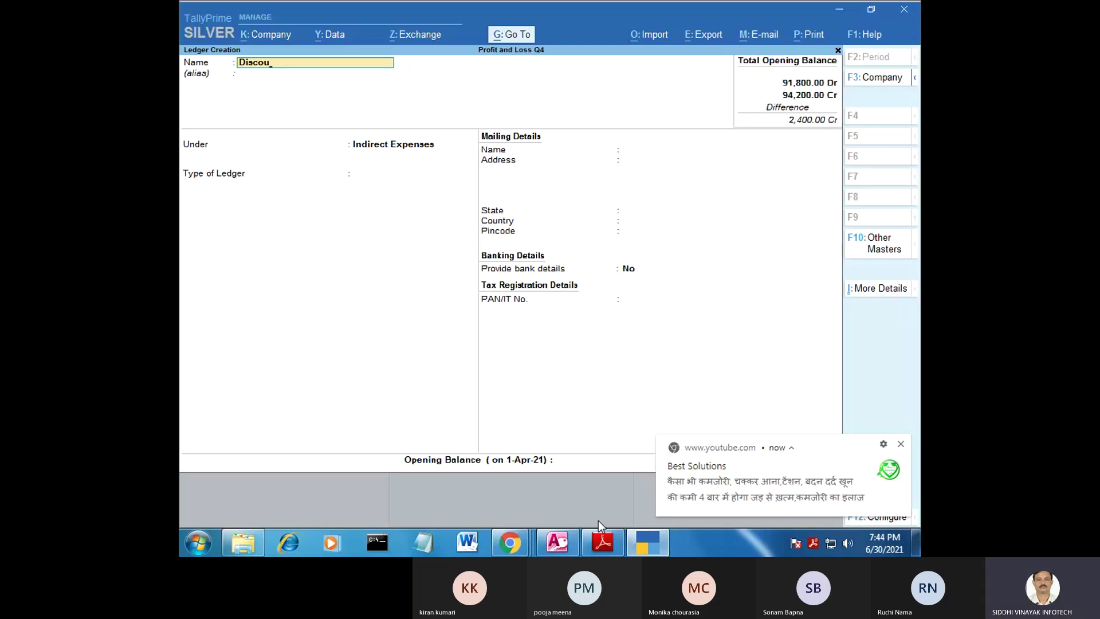
{"action": "type", "text": "nt"}
{"action": "key", "text": "Return"}
{"action": "key", "text": "Return"}
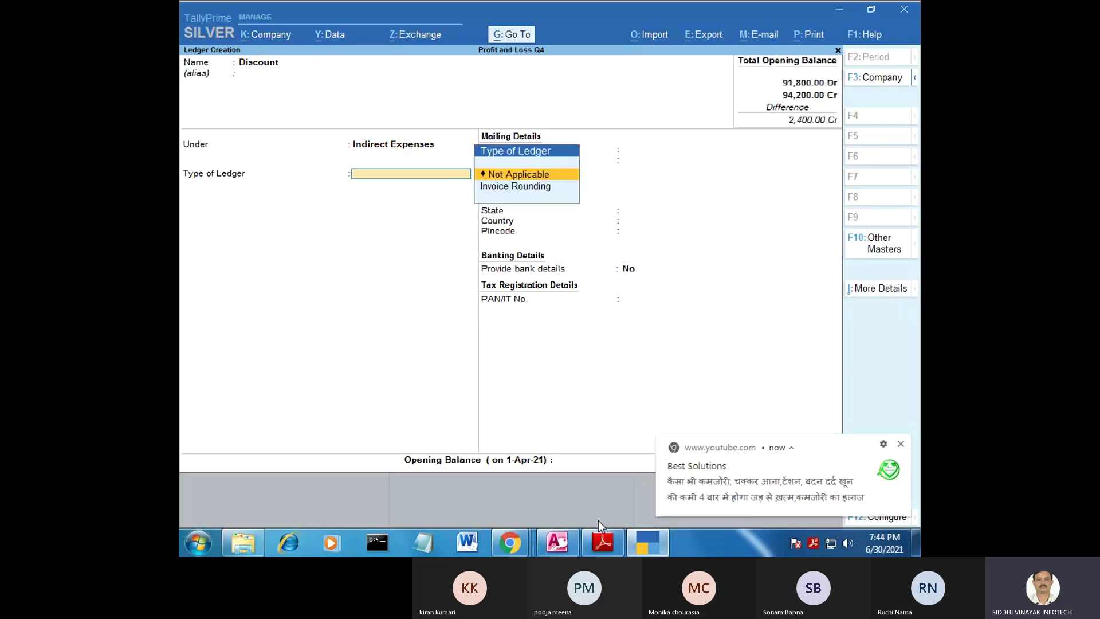
{"action": "key", "text": "Return"}
{"action": "key", "text": "Return"}
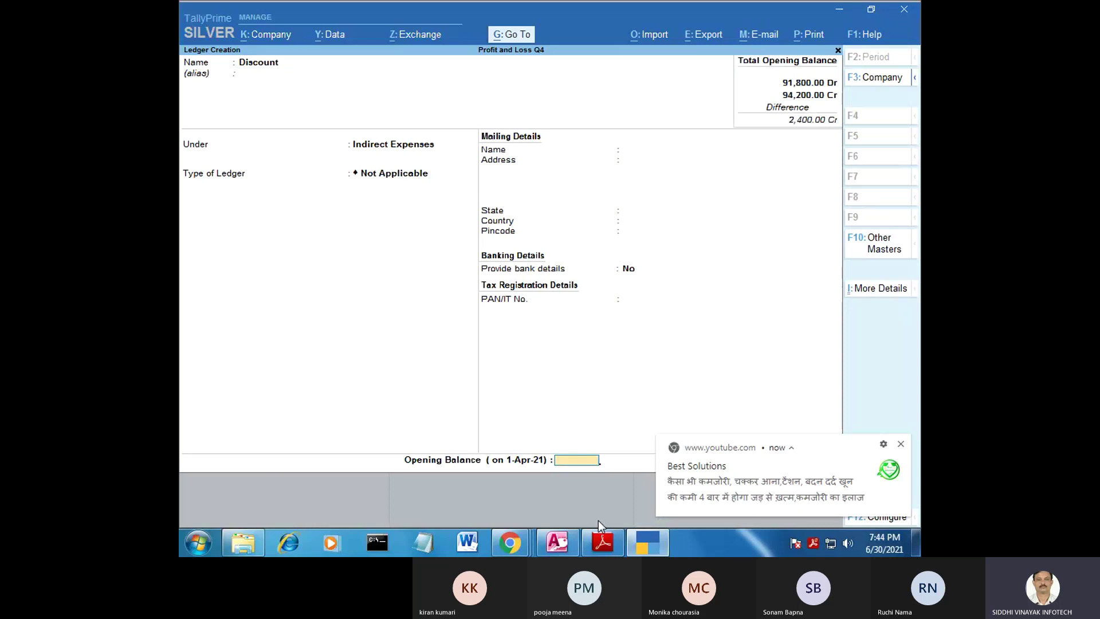
Step: Check the Discount amount in the PDF, set the ledger's opening balance to 3,750 Dr and save the ledger
{"action": "left_click", "coordinate": [604, 542]}
{"action": "left_click", "coordinate": [604, 541]}
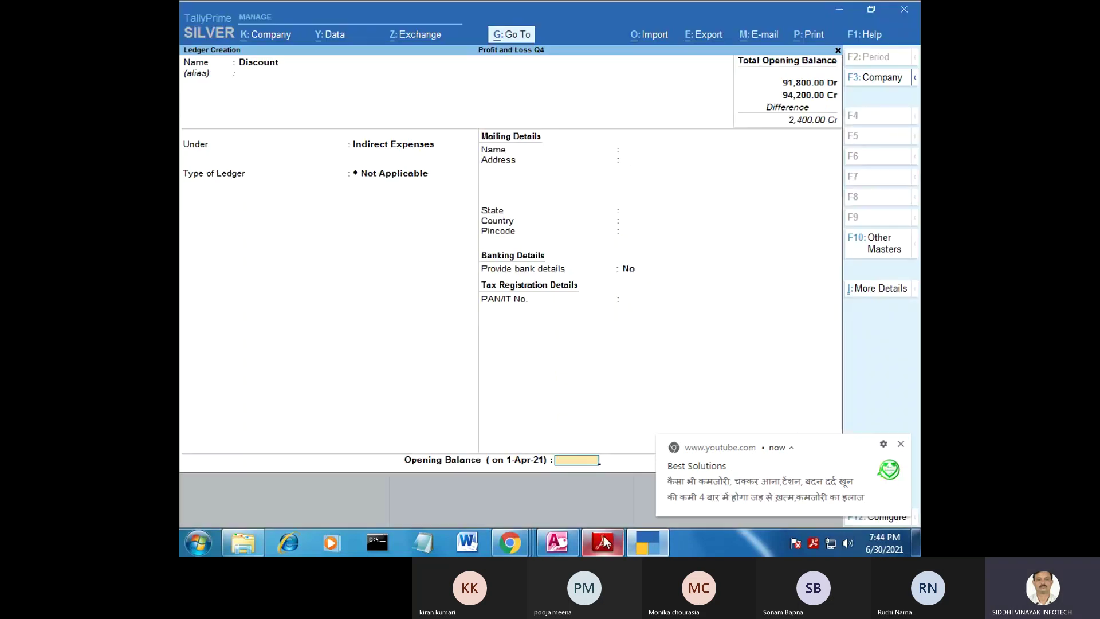
{"action": "type", "text": "3,75"}
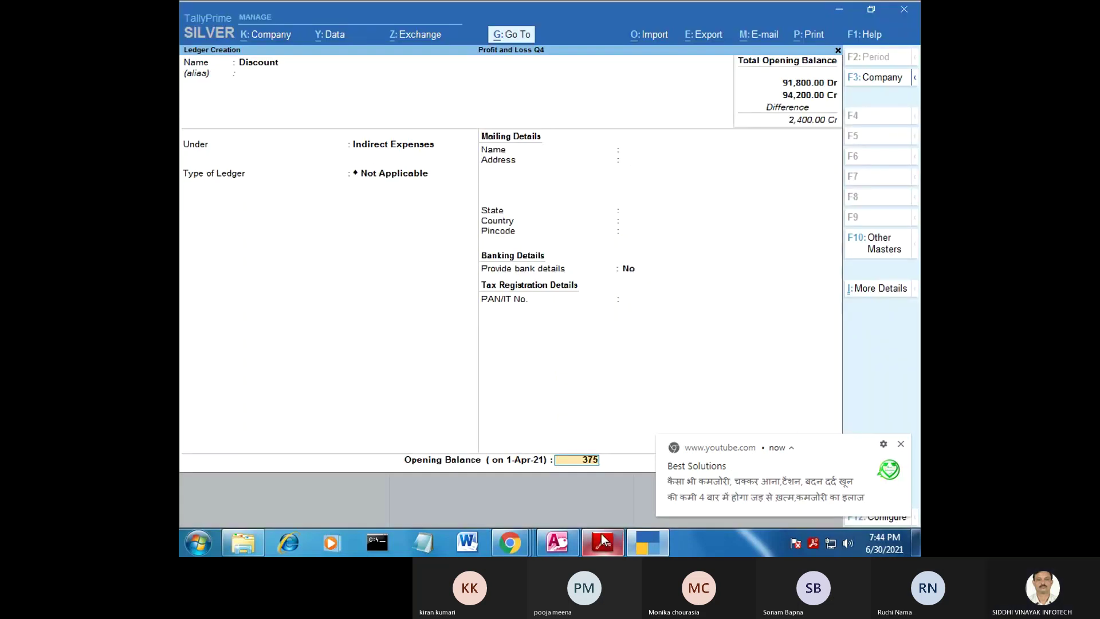
{"action": "type", "text": "0"}
{"action": "key", "text": "Return"}
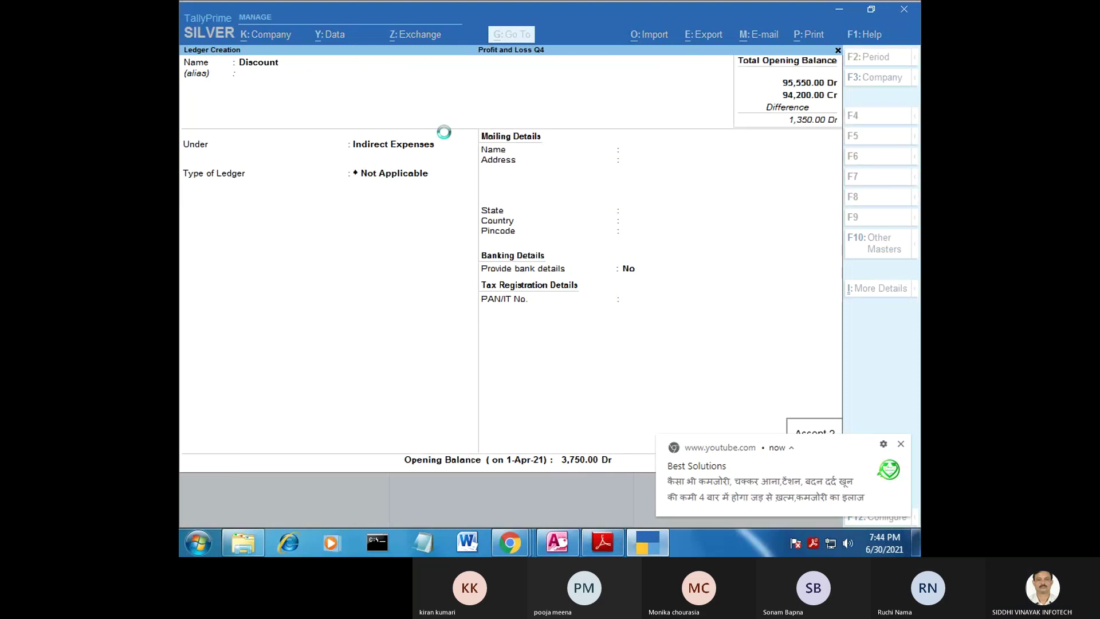
{"action": "key", "text": "Return"}
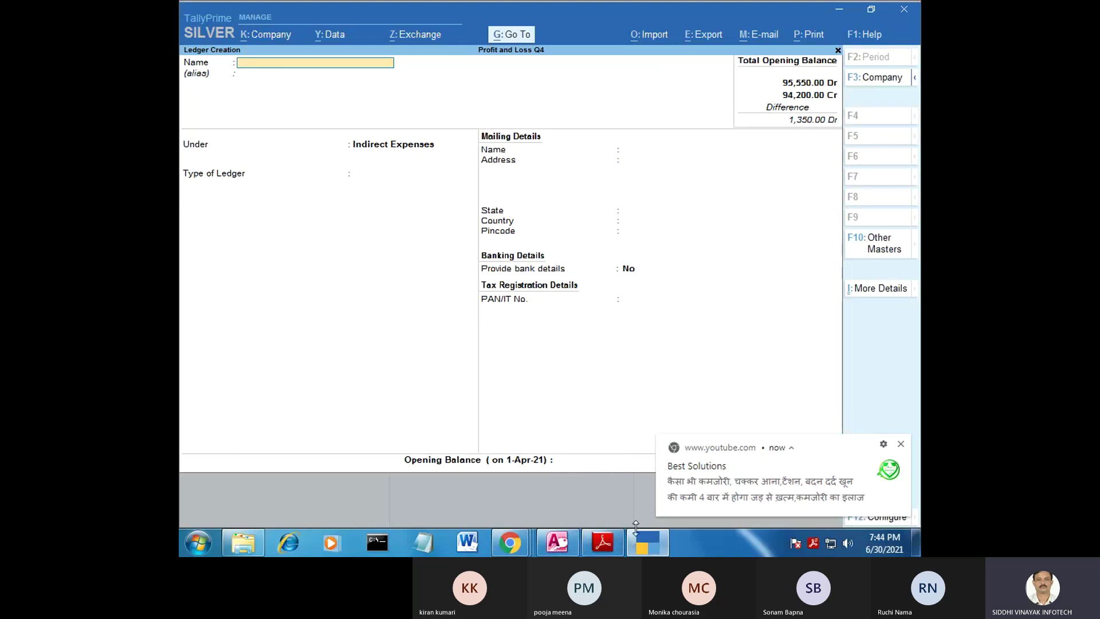
Step: Check the Printing entry in the Q-4 PDF, then name the new TallyPrime ledger Printing under Indirect Expenses with ledger type Not Applicable
{"action": "key", "text": "alt+Tab"}
{"action": "left_click", "coordinate": [617, 545]}
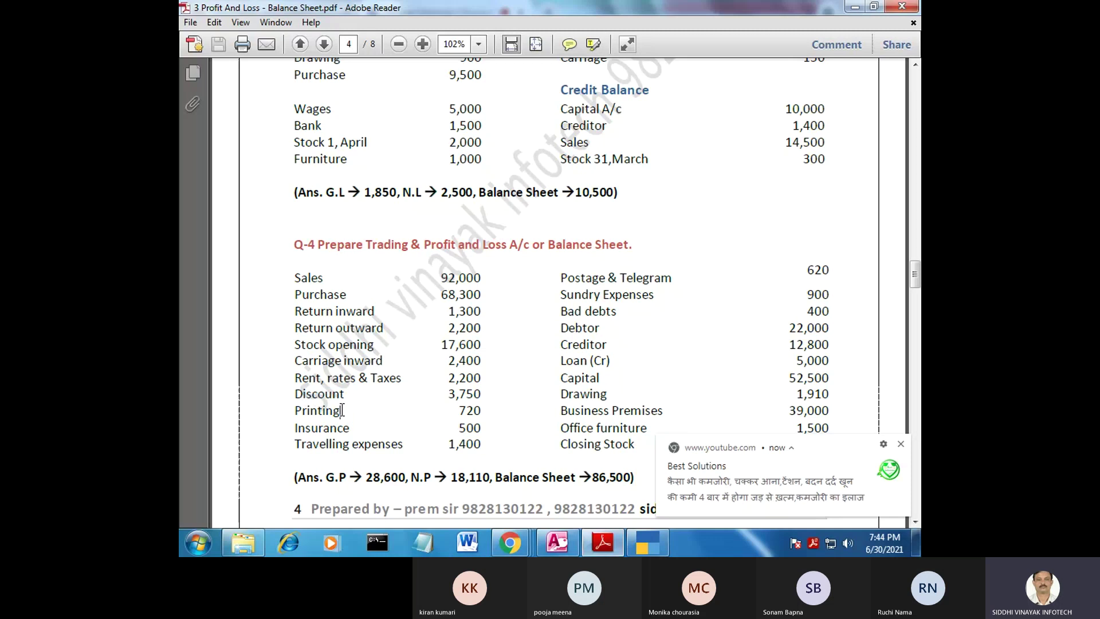
{"action": "left_click_drag", "start_coordinate": [342, 411], "coordinate": [294, 410]}
{"action": "key", "text": "alt+Tab"}
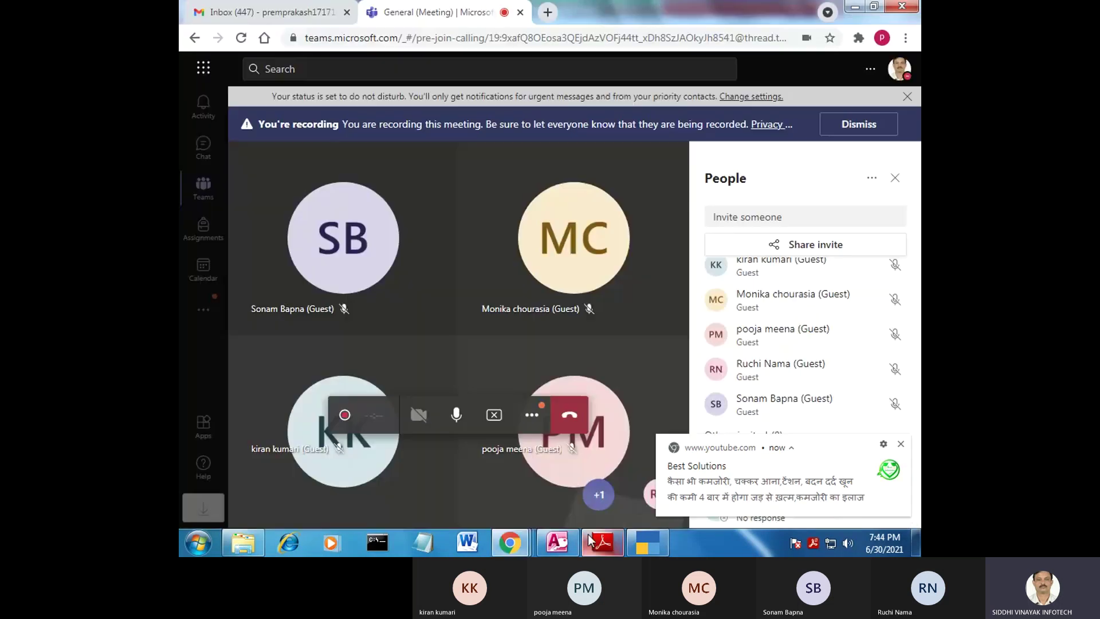
{"action": "left_click", "coordinate": [645, 549]}
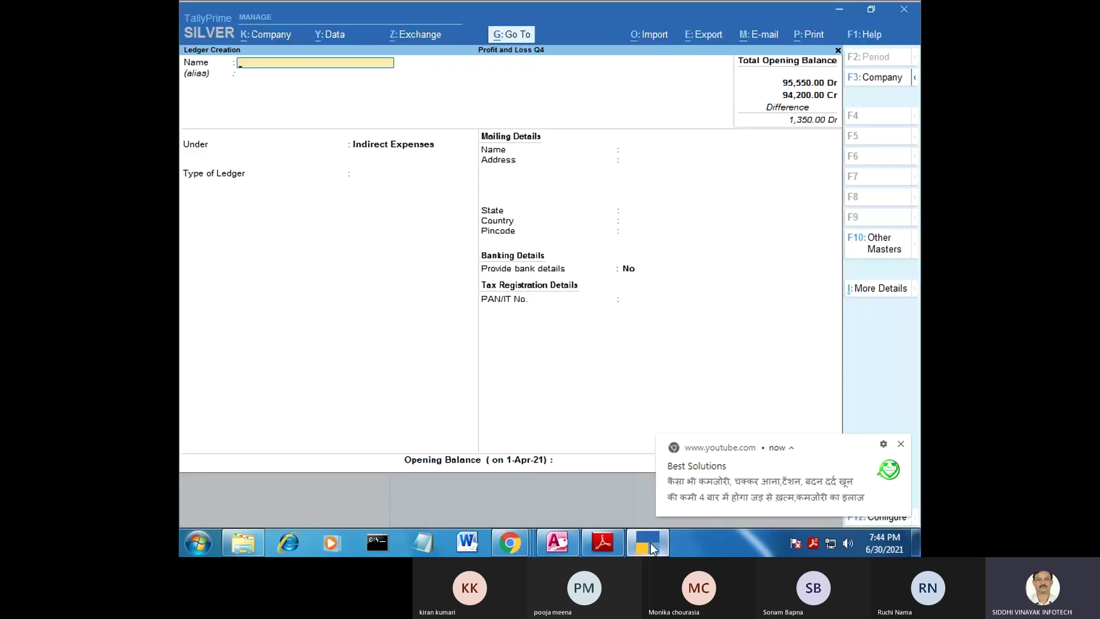
{"action": "type", "text": "r"}
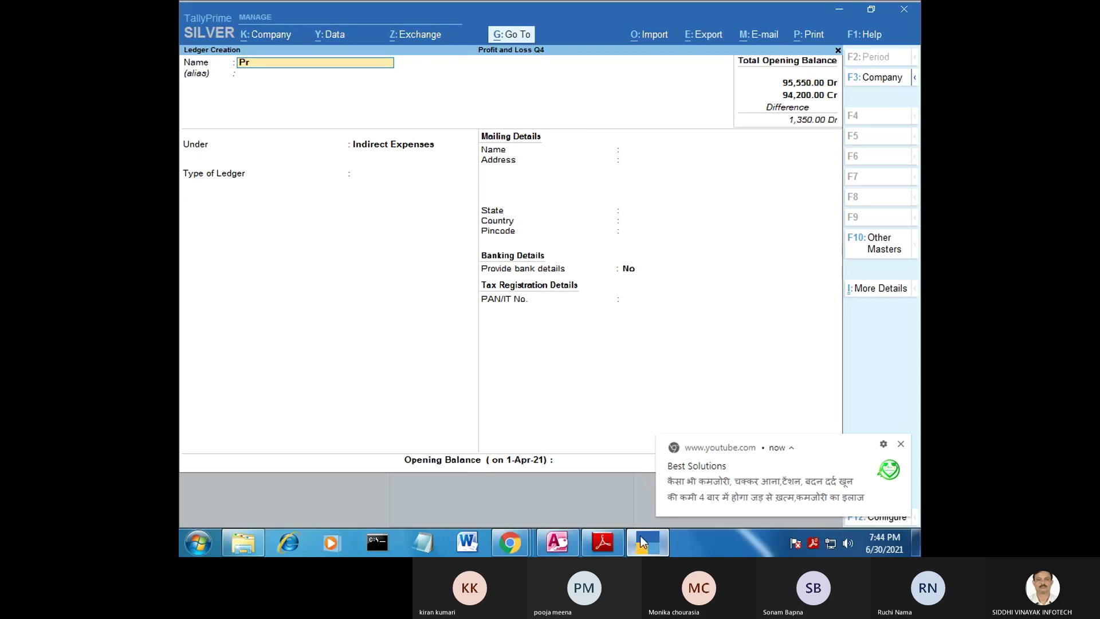
{"action": "type", "text": "inting"}
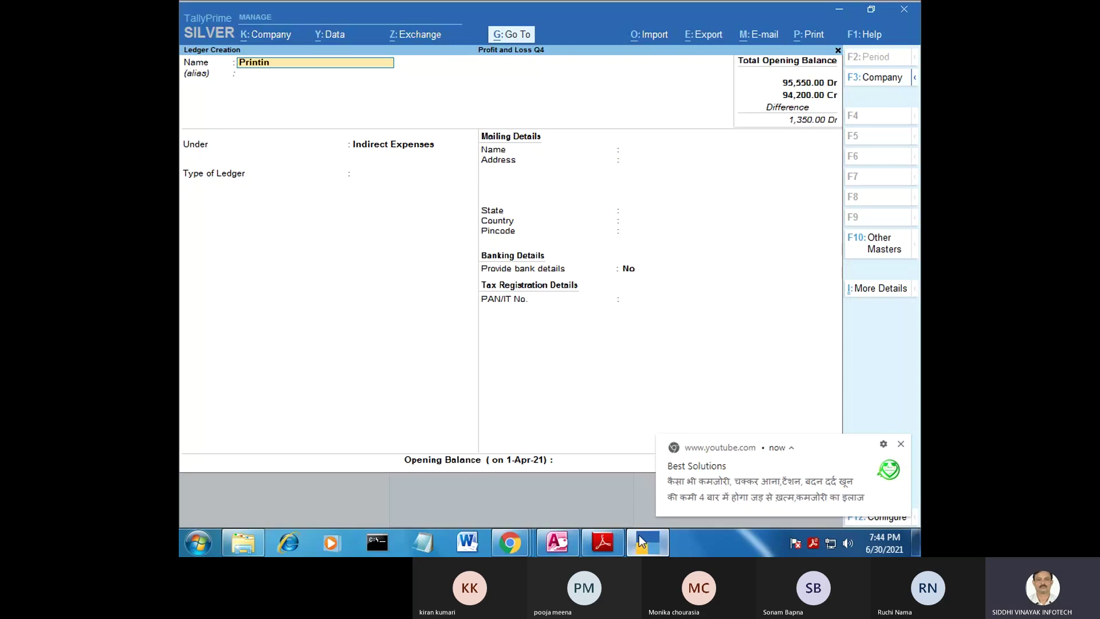
{"action": "key", "text": "Return"}
{"action": "key", "text": "Return"}
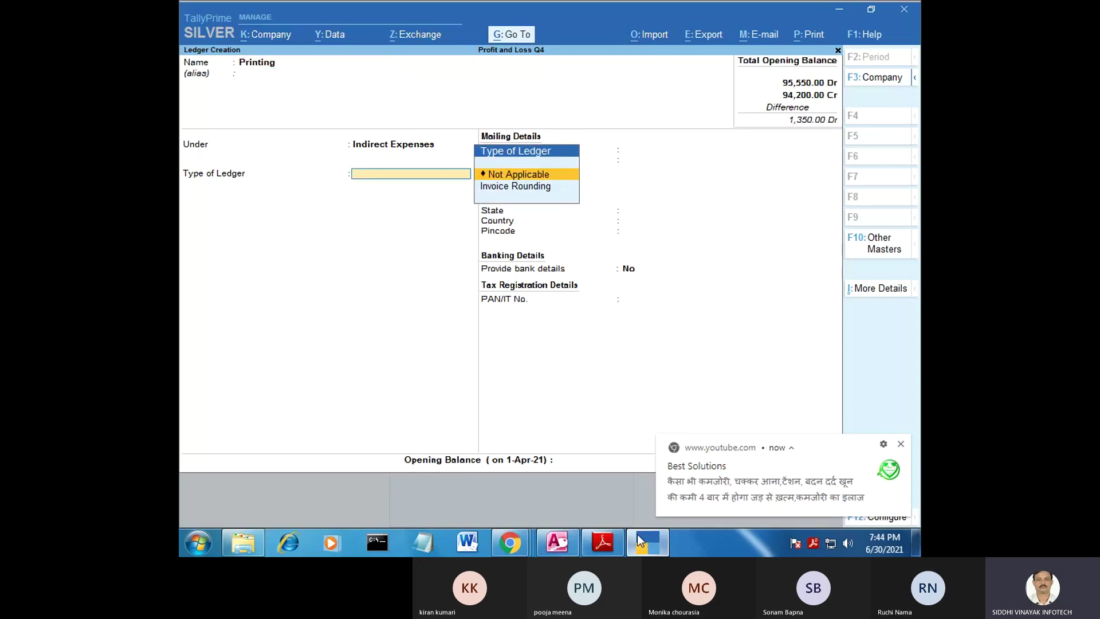
{"action": "key", "text": "Return"}
Step: Set the Printing ledger's opening balance to 750 Dr, accept the ledger and dismiss the browser notification
{"action": "type", "text": "7"}
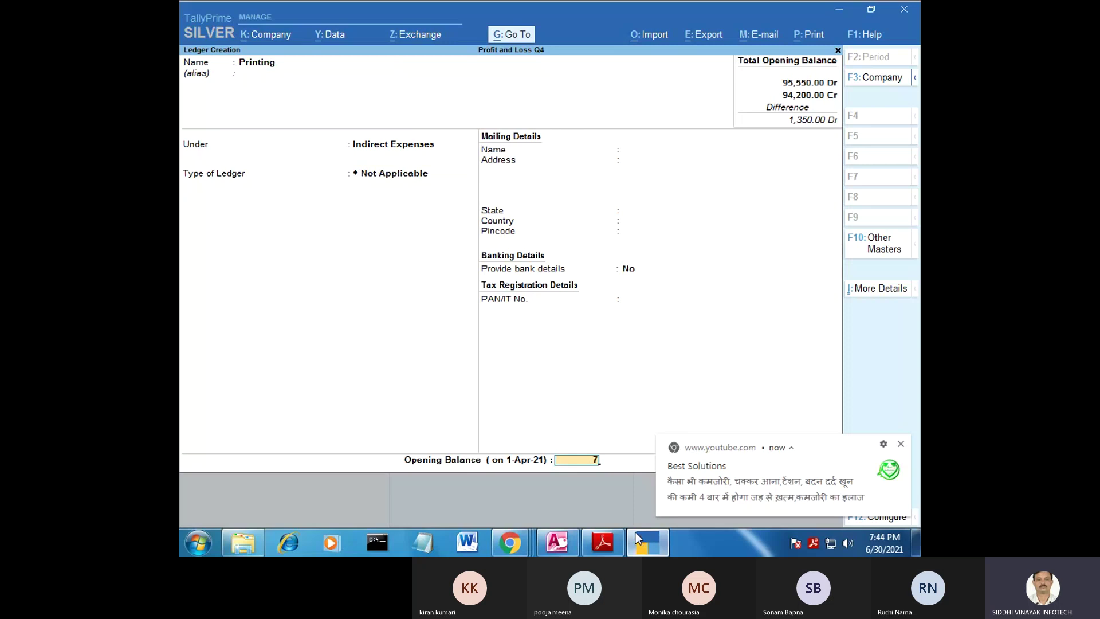
{"action": "type", "text": "50"}
{"action": "key", "text": "Return"}
{"action": "key", "text": "Return"}
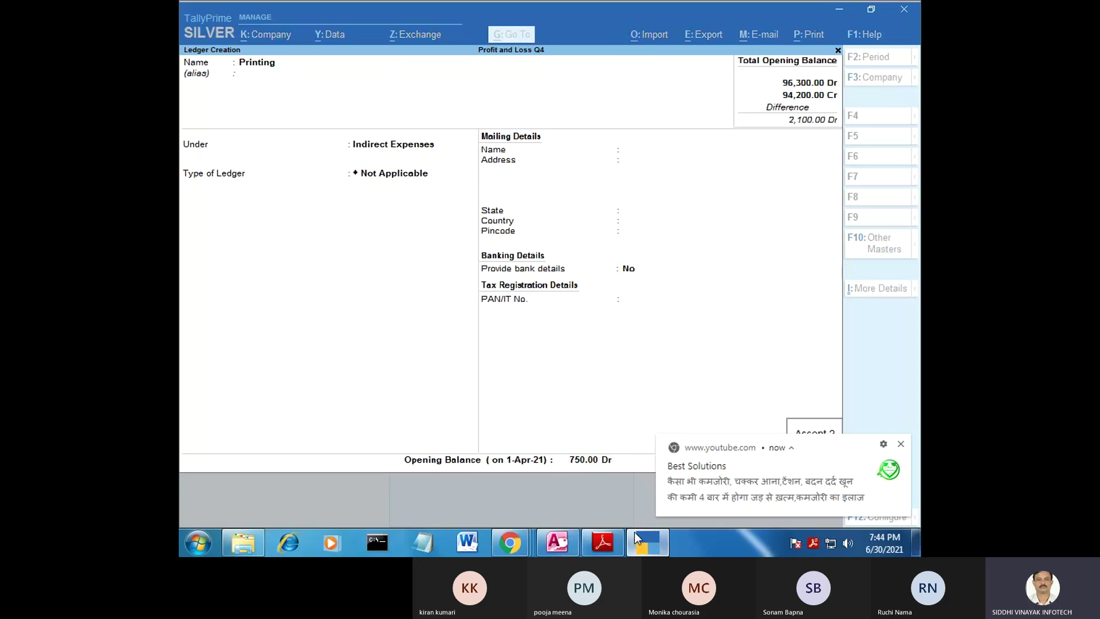
{"action": "key", "text": "Return"}
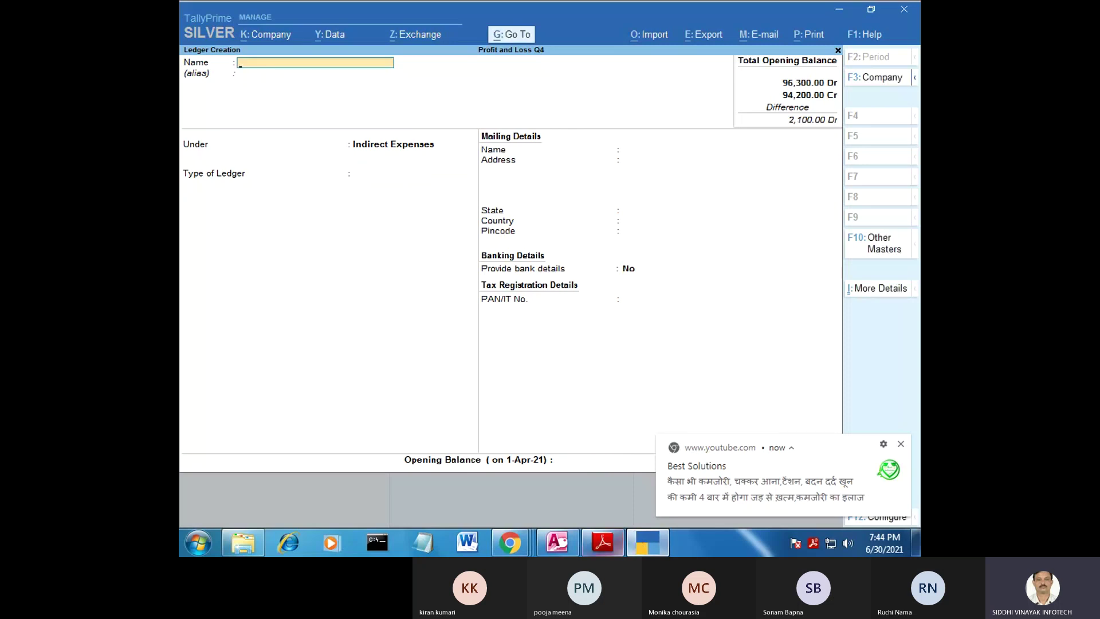
{"action": "left_click", "coordinate": [904, 447]}
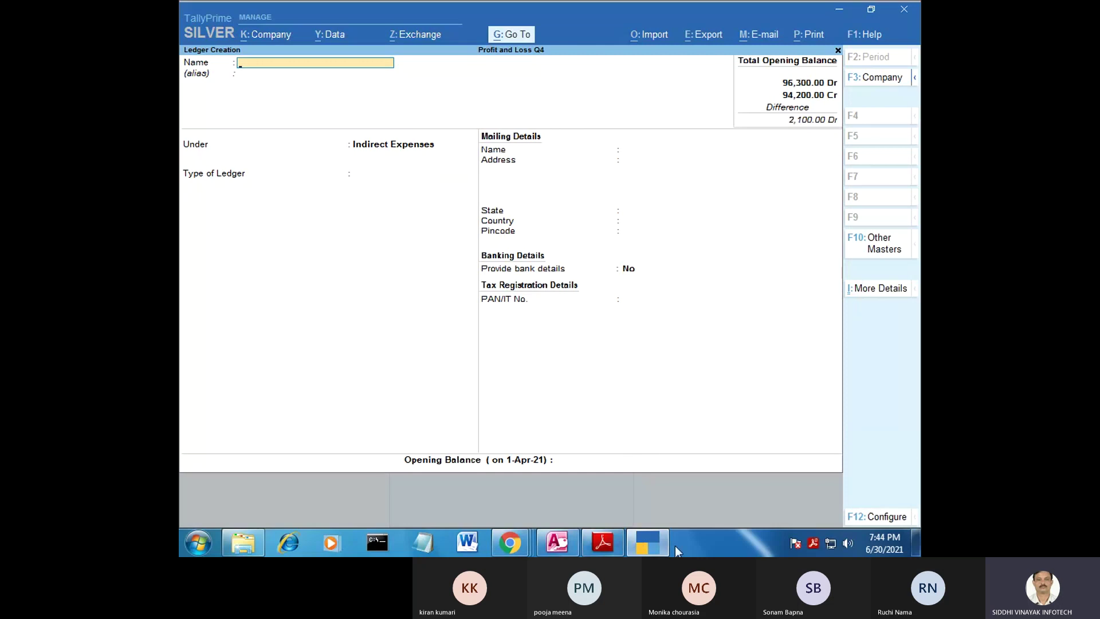
Step: Check the Insurance entry in the Q-4 PDF and name the new TallyPrime ledger Insurance under Indirect Expenses with ledger type Not Applicable
{"action": "left_click", "coordinate": [602, 542]}
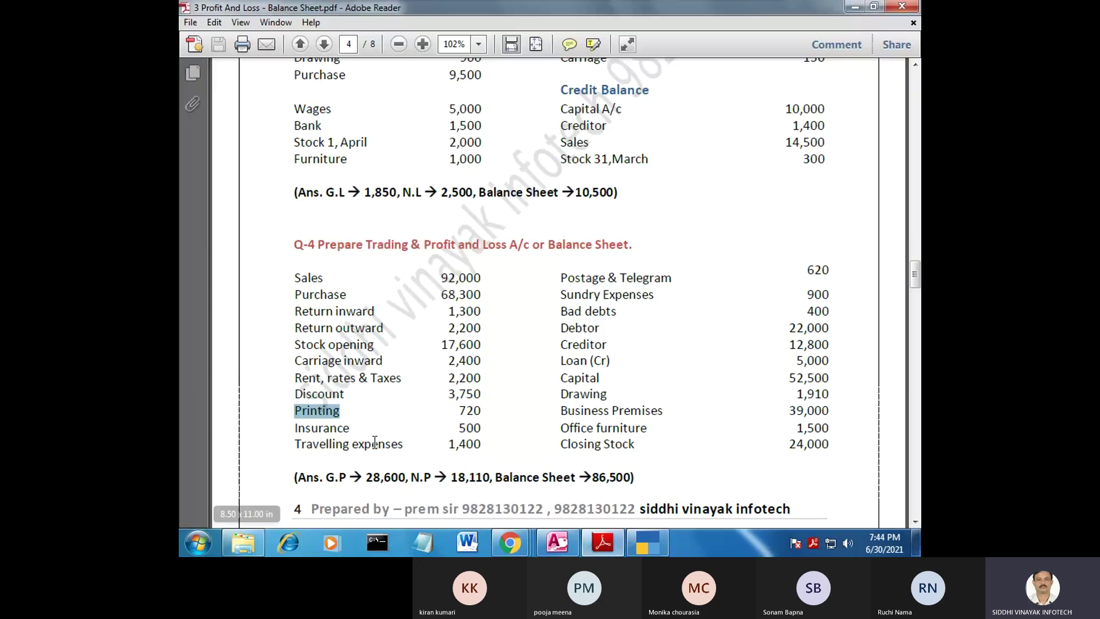
{"action": "left_click_drag", "start_coordinate": [349, 428], "coordinate": [296, 426]}
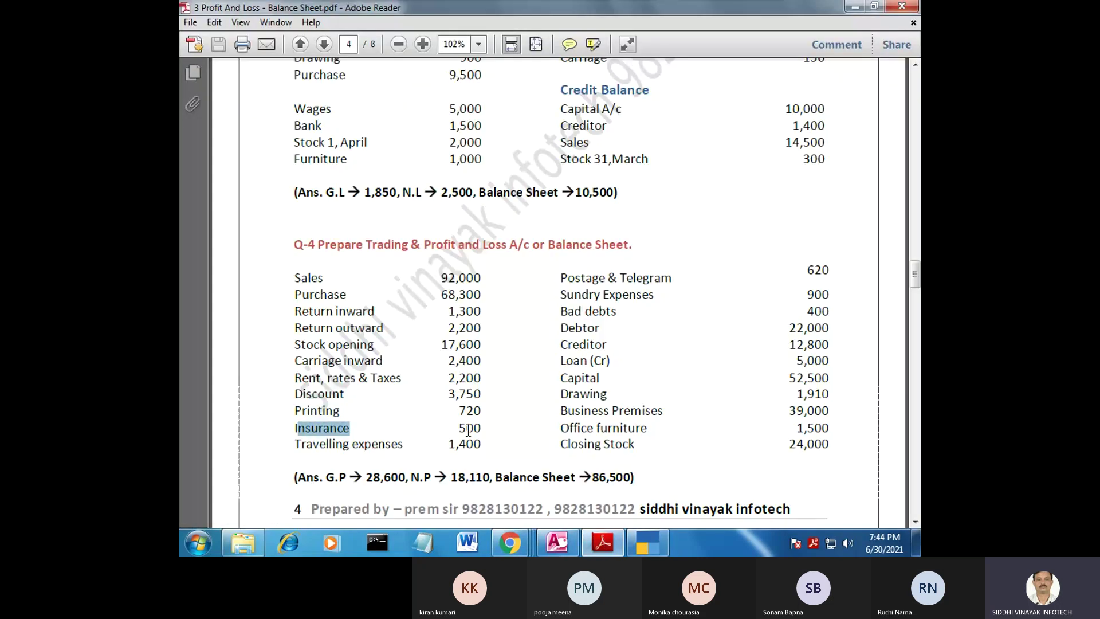
{"action": "left_click", "coordinate": [598, 549]}
{"action": "type", "text": "s"}
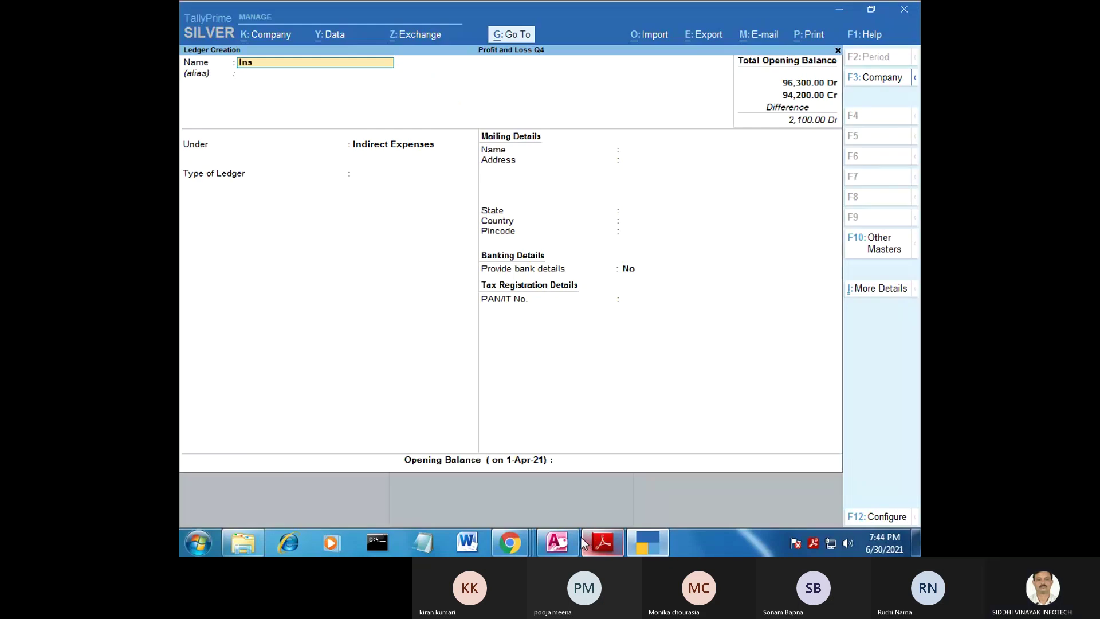
{"action": "type", "text": "uran"}
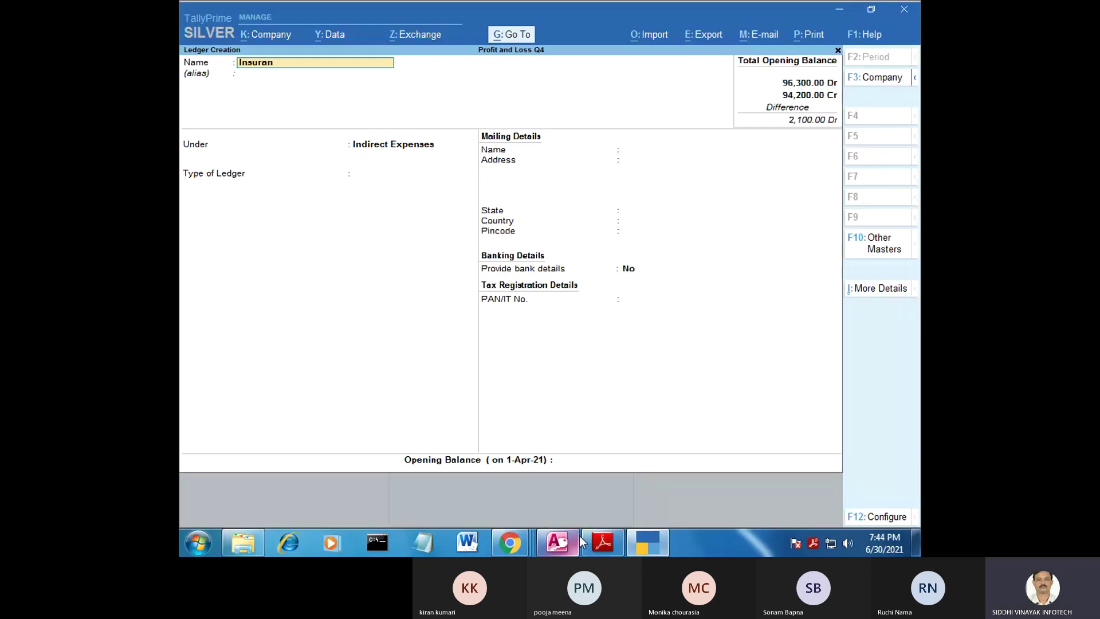
{"action": "type", "text": "ce"}
{"action": "key", "text": "Return"}
{"action": "key", "text": "Return"}
{"action": "key", "text": "Return"}
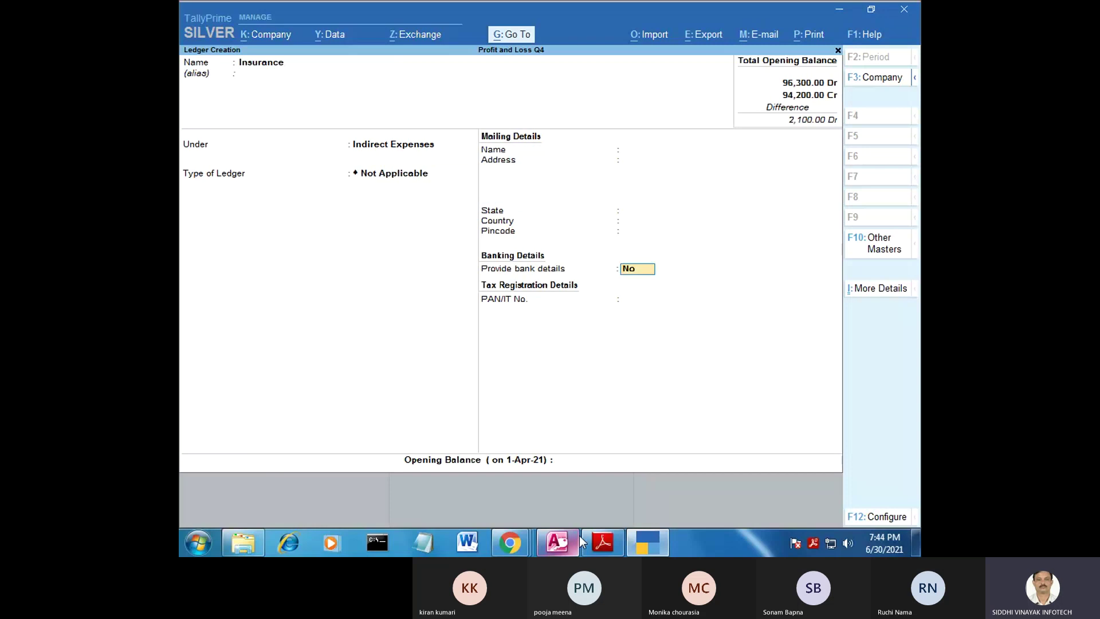
{"action": "key", "text": "Return"}
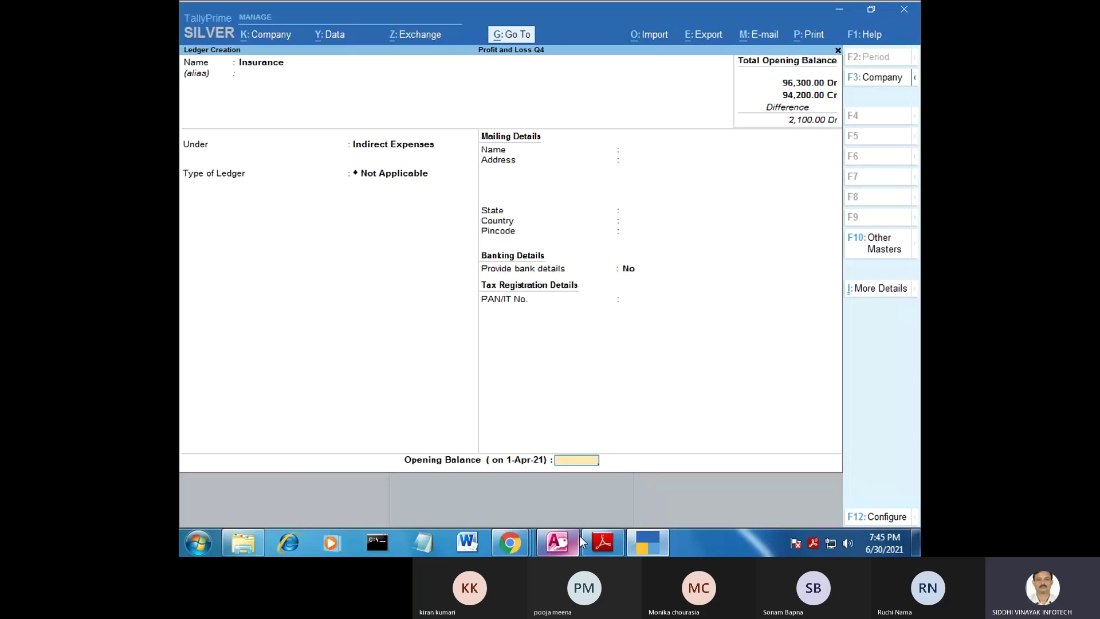
Step: Check the Insurance amount in the PDF, set the ledger's opening balance to 500 Dr and accept the ledger
{"action": "left_click", "coordinate": [616, 542]}
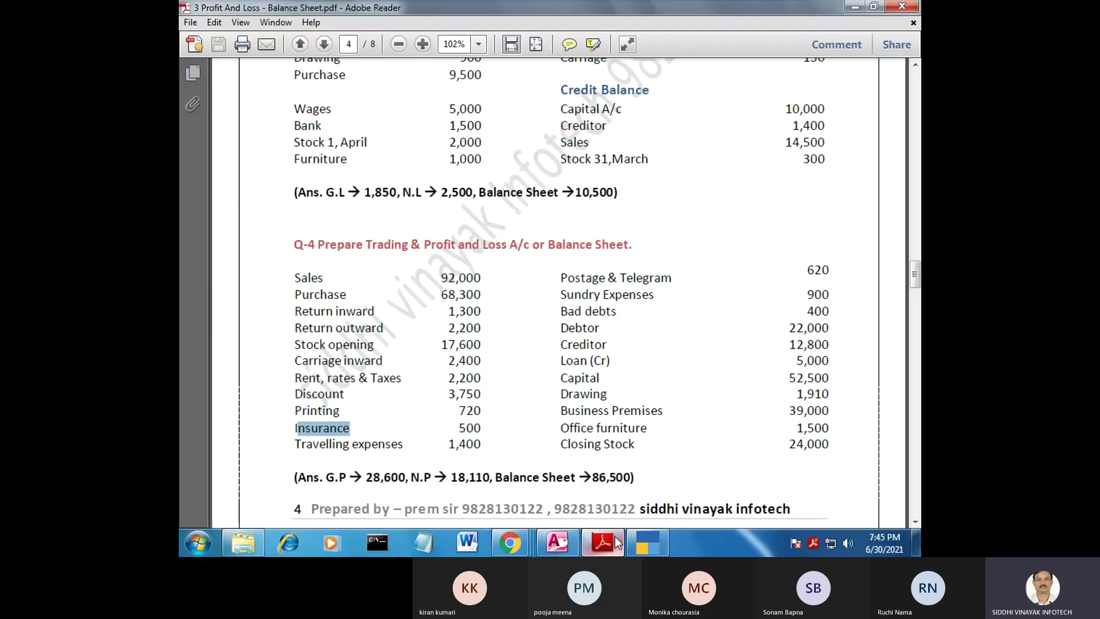
{"action": "left_click", "coordinate": [613, 541]}
{"action": "type", "text": "500"}
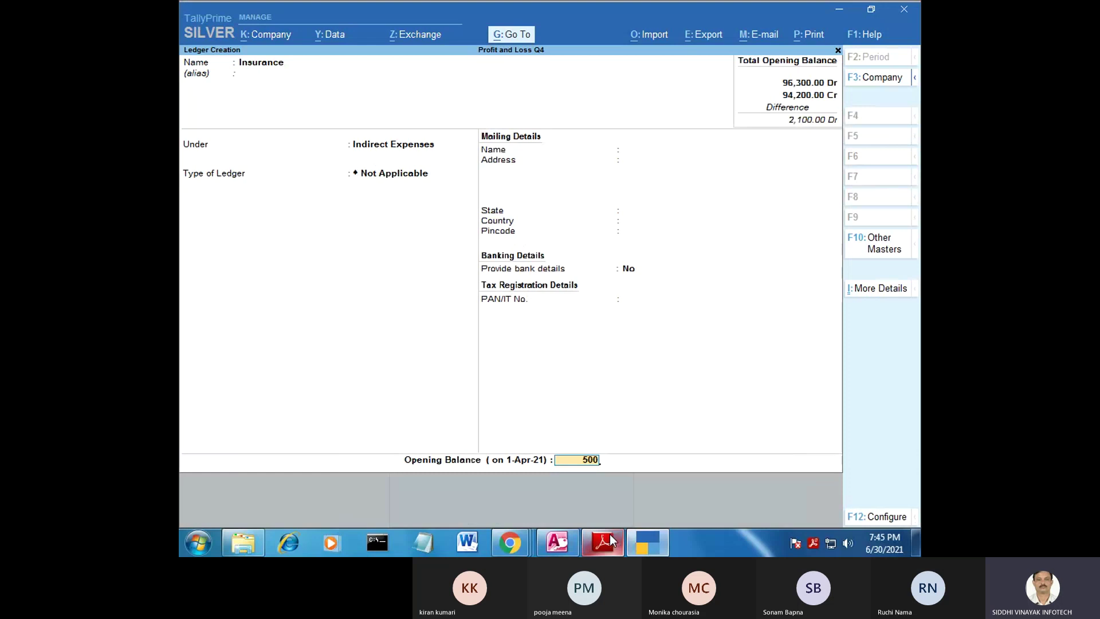
{"action": "key", "text": "Return"}
{"action": "key", "text": "Return"}
{"action": "key", "text": "Return"}
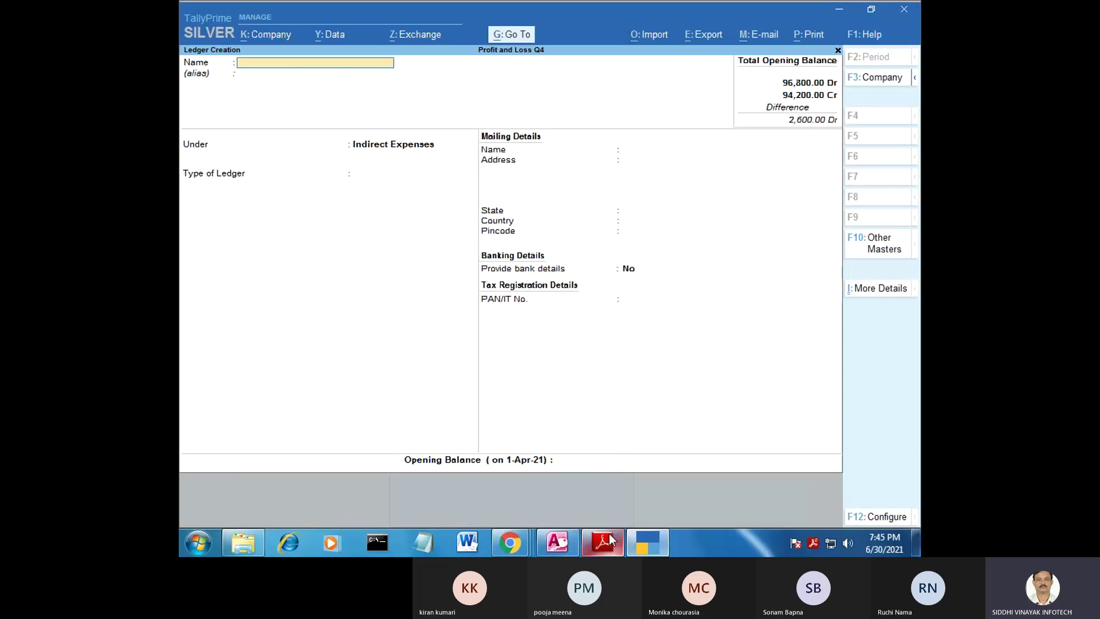
Step: Examine the Travelling expenses entry of Q-4 in the PDF in Adobe Reader
{"action": "left_click", "coordinate": [612, 539]}
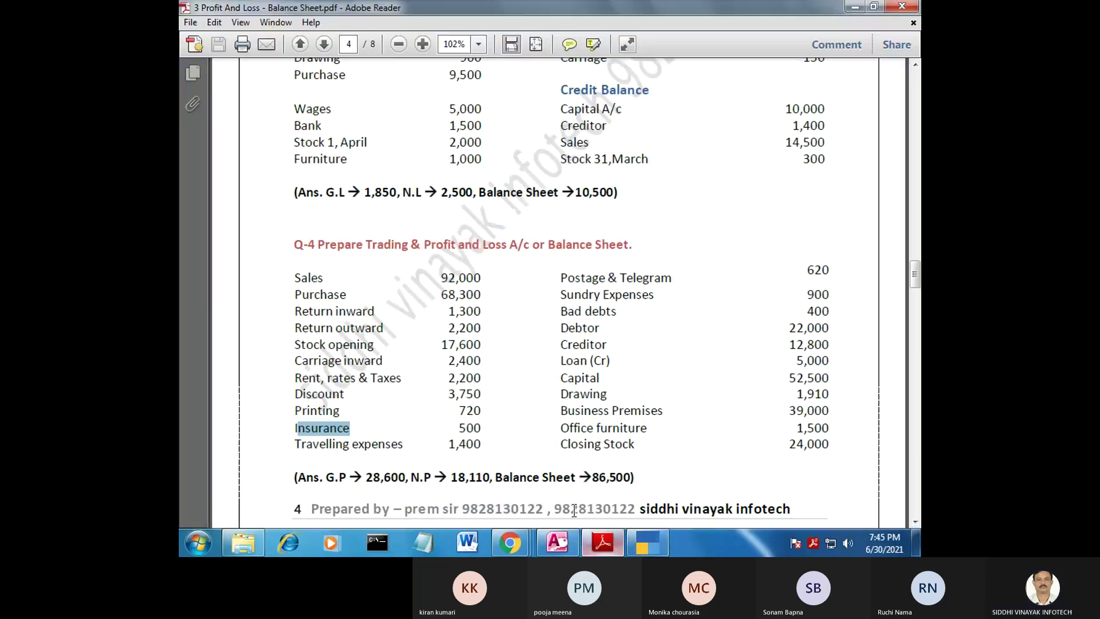
{"action": "left_click", "coordinate": [371, 445]}
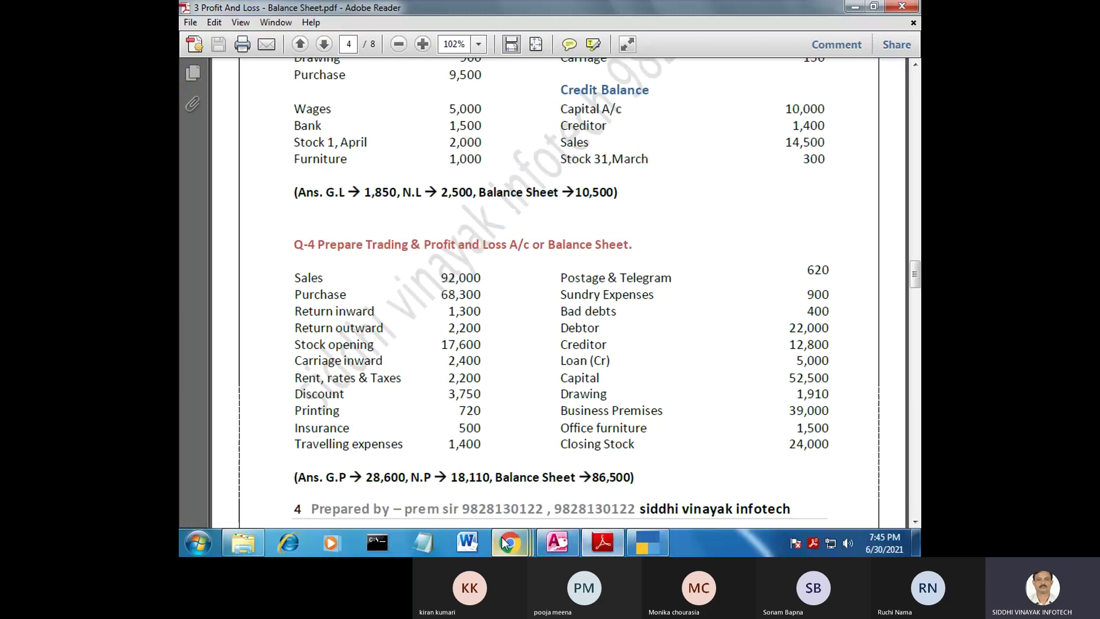
{"action": "mouse_move", "coordinate": [509, 542]}
{"action": "left_click", "coordinate": [504, 499]}
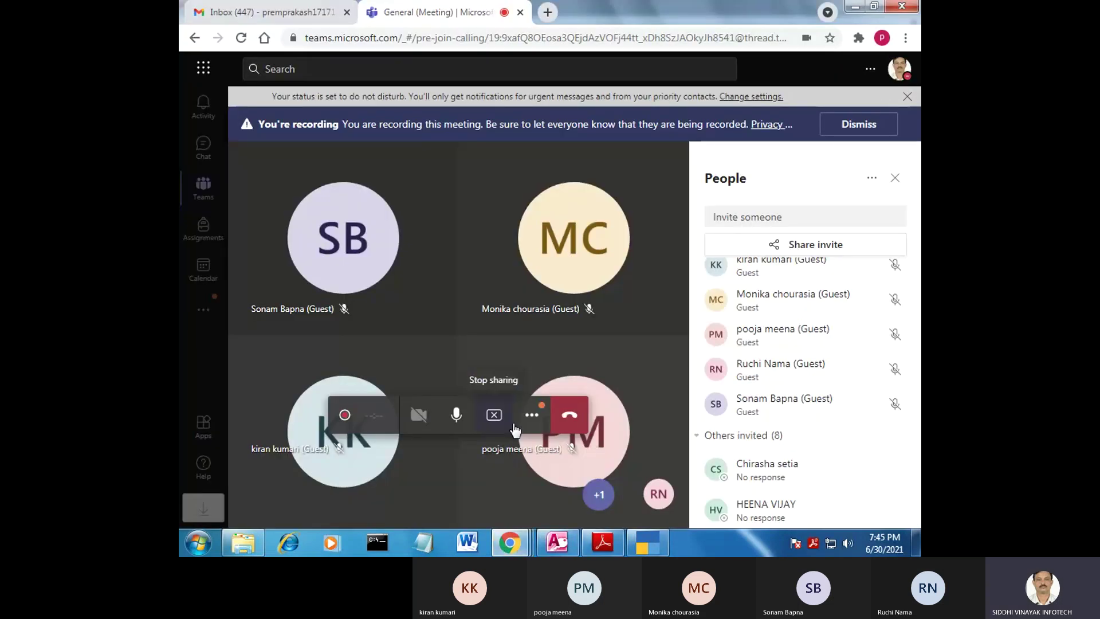
{"action": "left_click", "coordinate": [532, 414]}
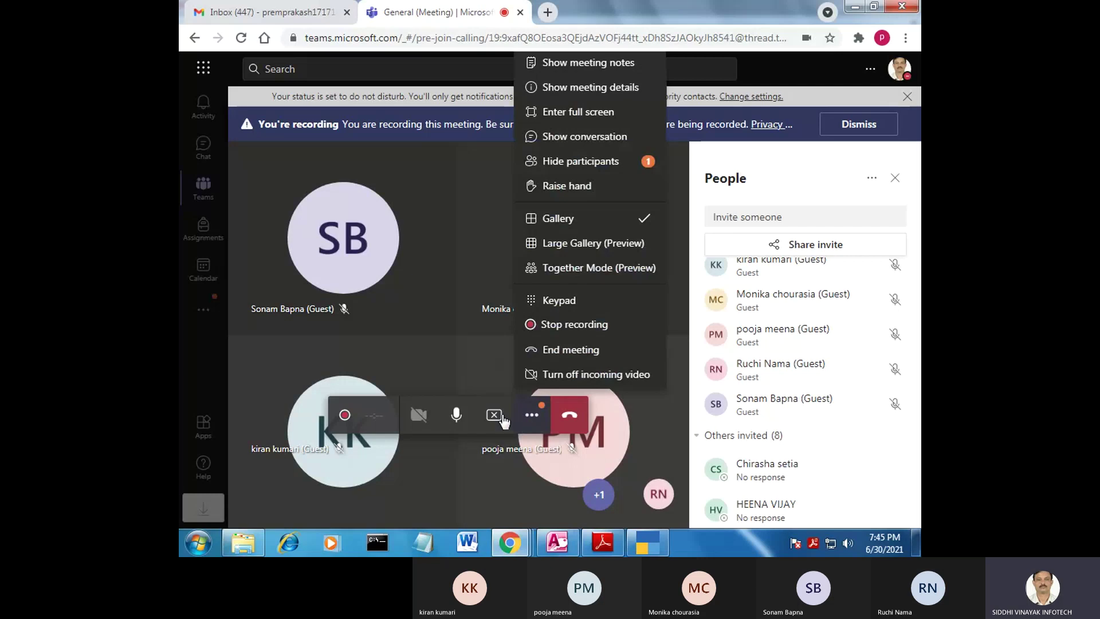
{"action": "left_click", "coordinate": [454, 370]}
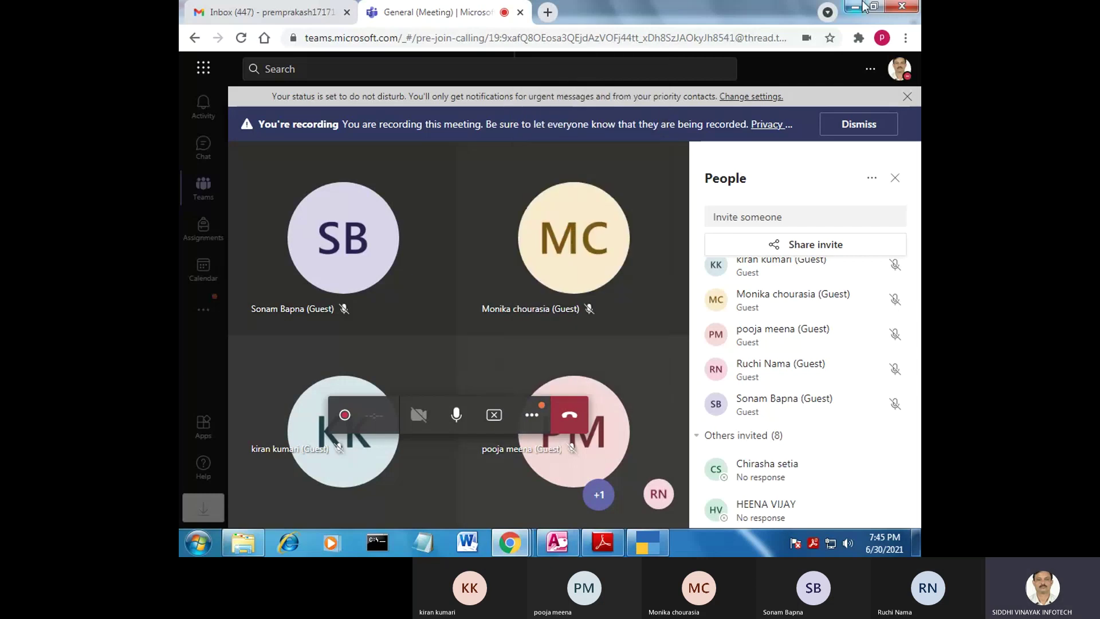
{"action": "left_click", "coordinate": [856, 6]}
Step: Switch to TallyPrime and name the new ledger Travelling Expanses, under Indirect Expenses with ledger type Not Applicable and no bank details
{"action": "left_click", "coordinate": [652, 548]}
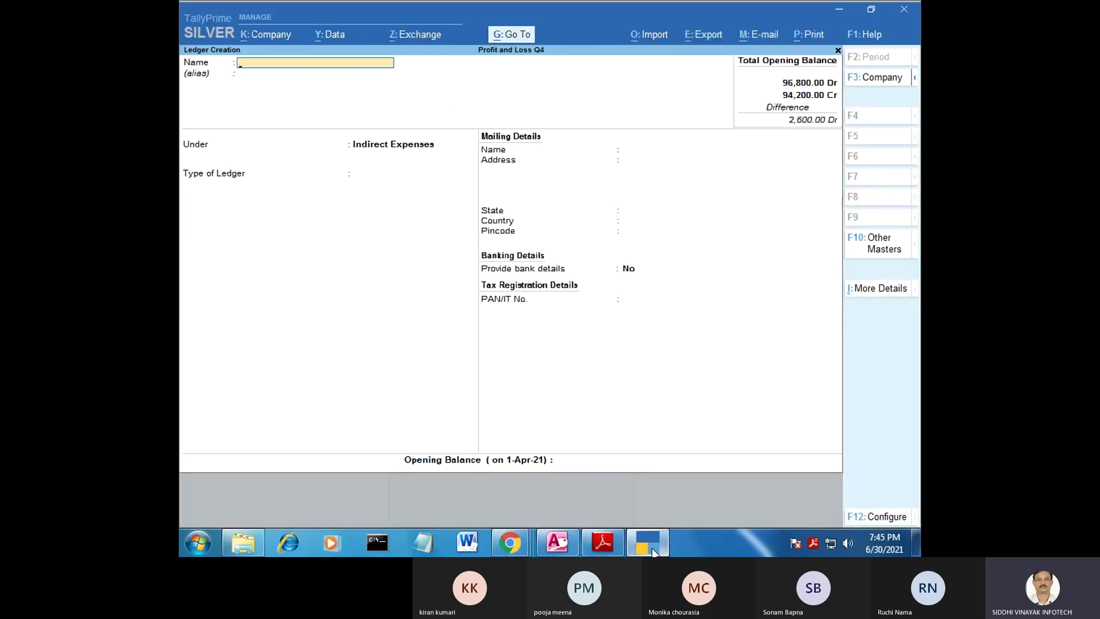
{"action": "type", "text": "Travelling Expanses"}
{"action": "key", "text": "Return"}
{"action": "key", "text": "Return"}
{"action": "key", "text": "Return"}
{"action": "key", "text": "Return"}
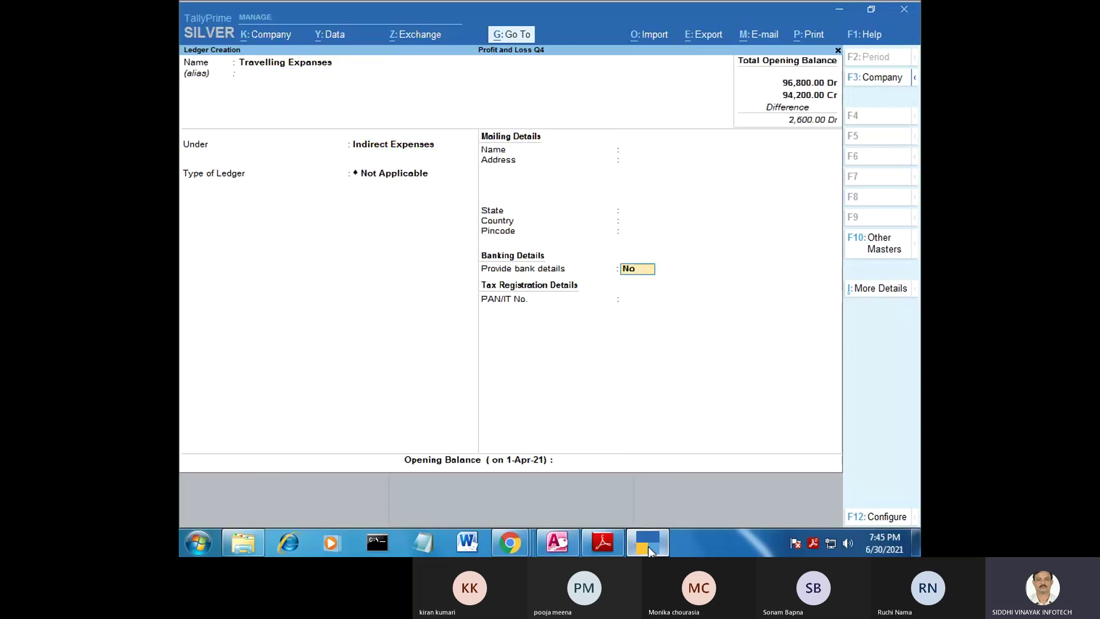
{"action": "key", "text": "Return"}
Step: Check the Travelling expenses amount in the PDF, set the ledger's opening balance to 1,400 Dr and save the ledger
{"action": "left_click", "coordinate": [648, 547]}
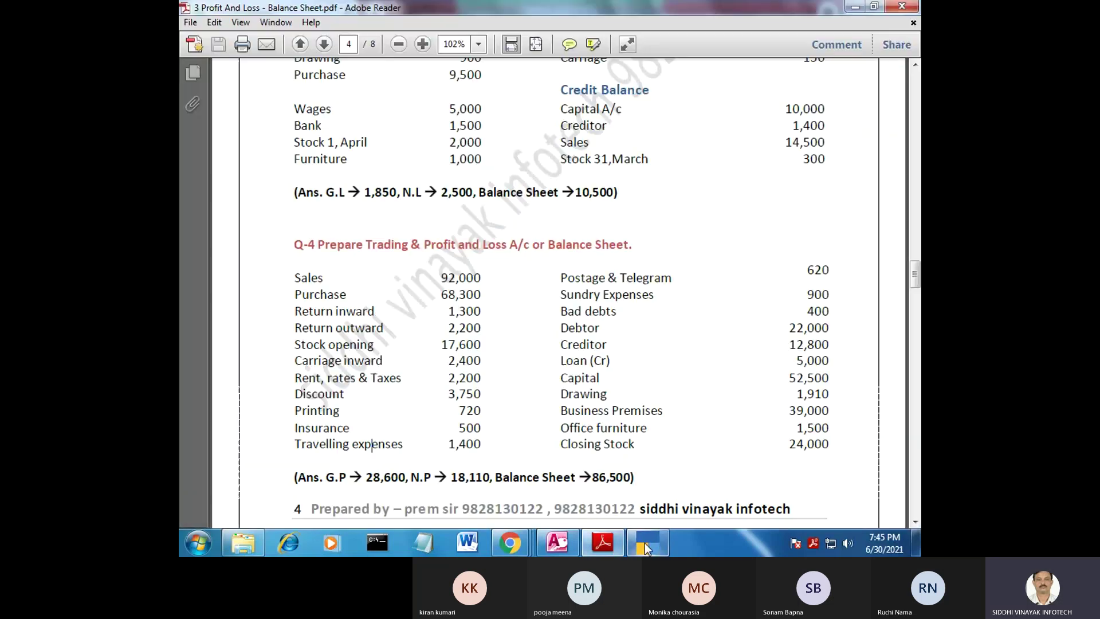
{"action": "left_click", "coordinate": [647, 547]}
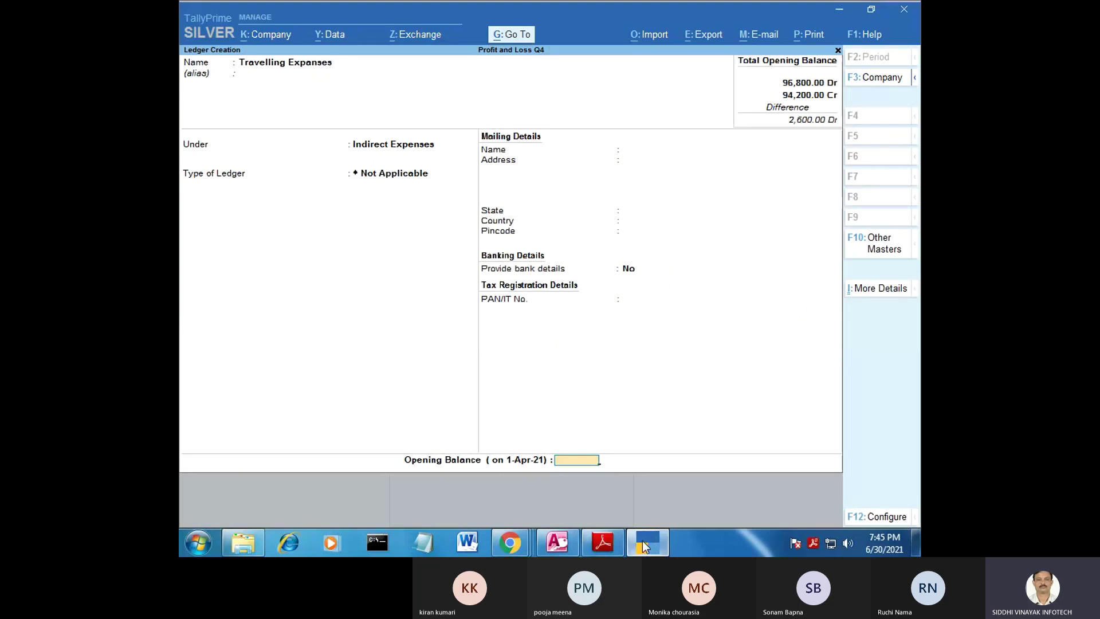
{"action": "type", "text": "1400"}
{"action": "key", "text": "Return"}
{"action": "key", "text": "Return"}
{"action": "key", "text": "Return"}
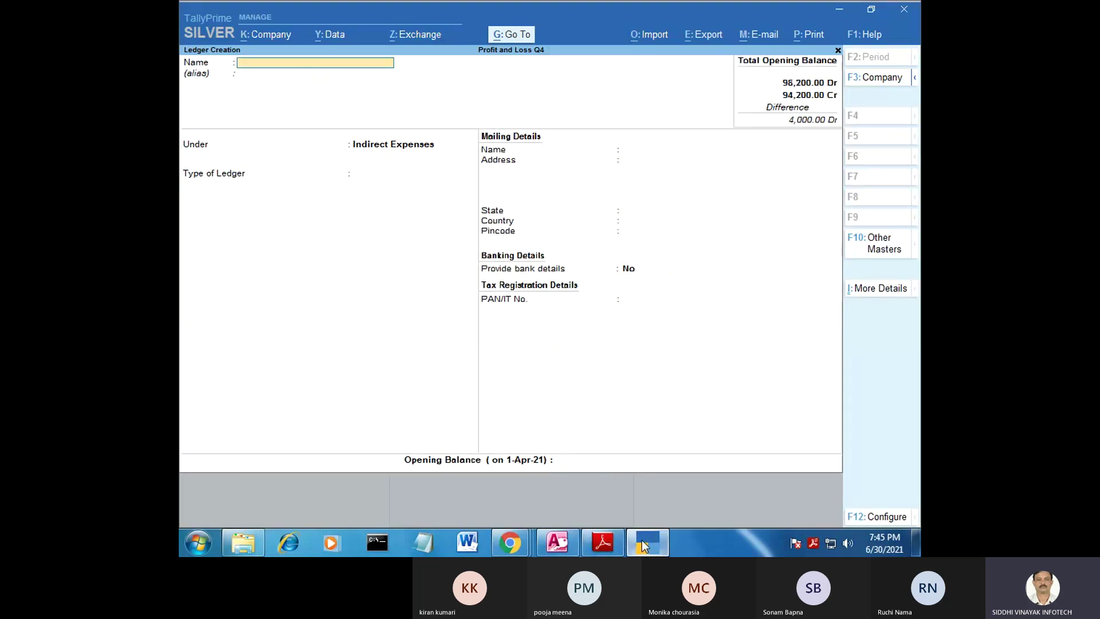
Step: Look up Postage & Telegram in the Adobe Reader PDF and, in TallyPrime, name the new ledger Postage&Telegram under Indirect Expenses, ledger type Not Applicable
{"action": "left_click", "coordinate": [643, 545]}
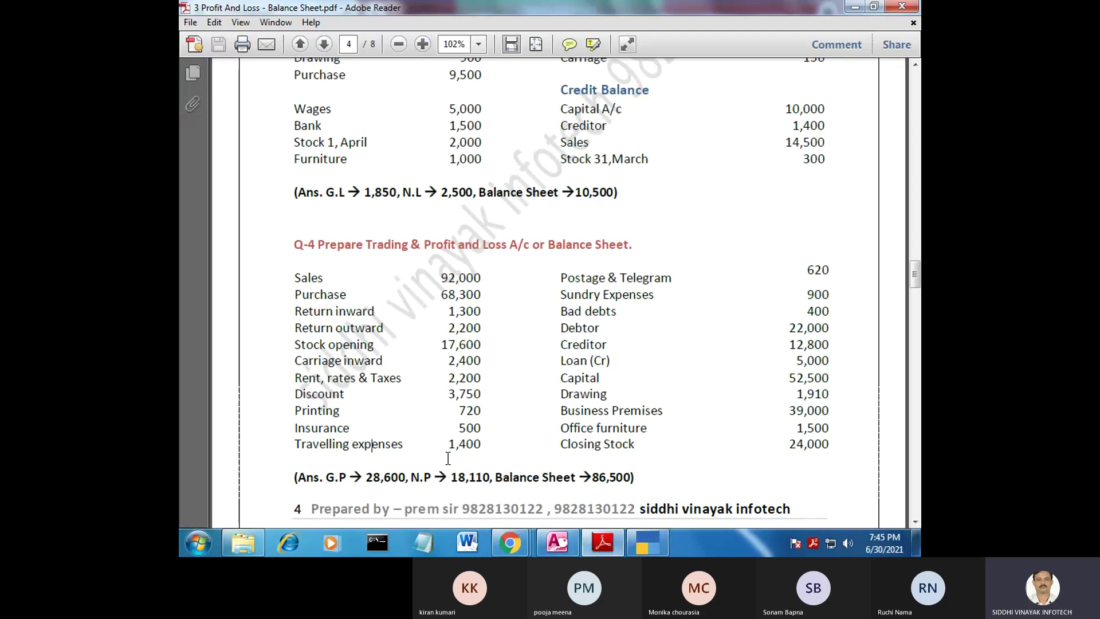
{"action": "left_click_drag", "start_coordinate": [581, 278], "coordinate": [682, 276]}
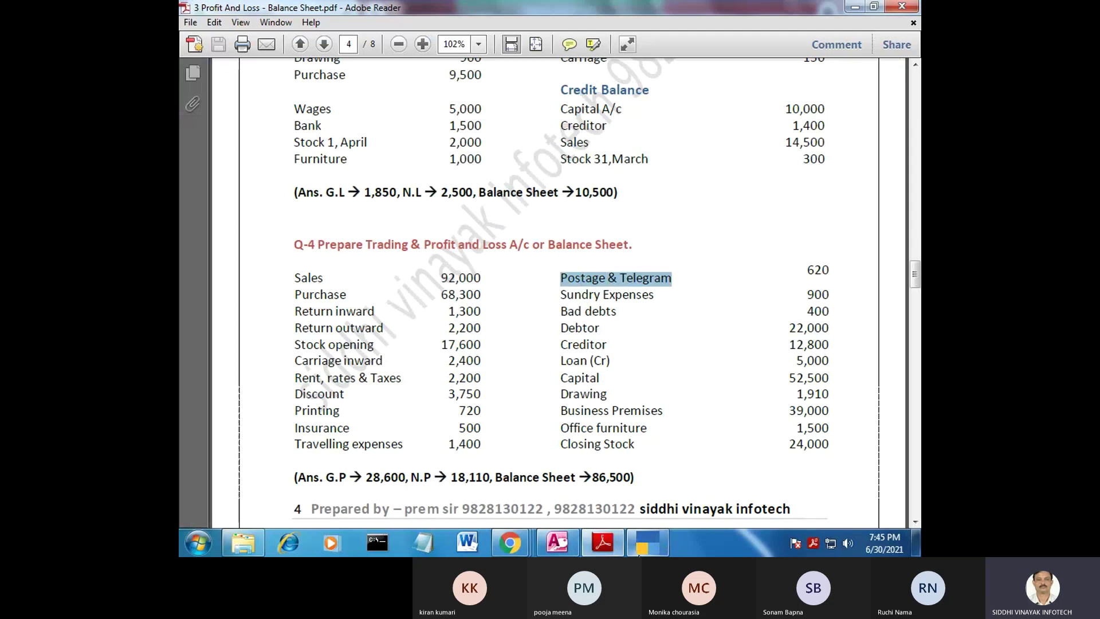
{"action": "left_click", "coordinate": [633, 544]}
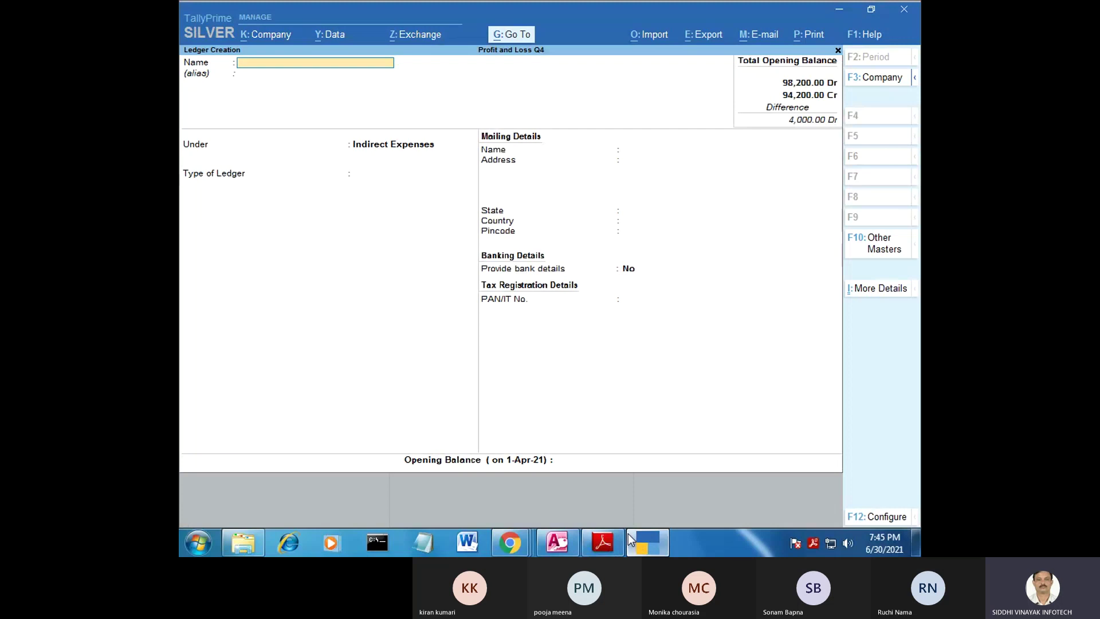
{"action": "type", "text": "Posta"}
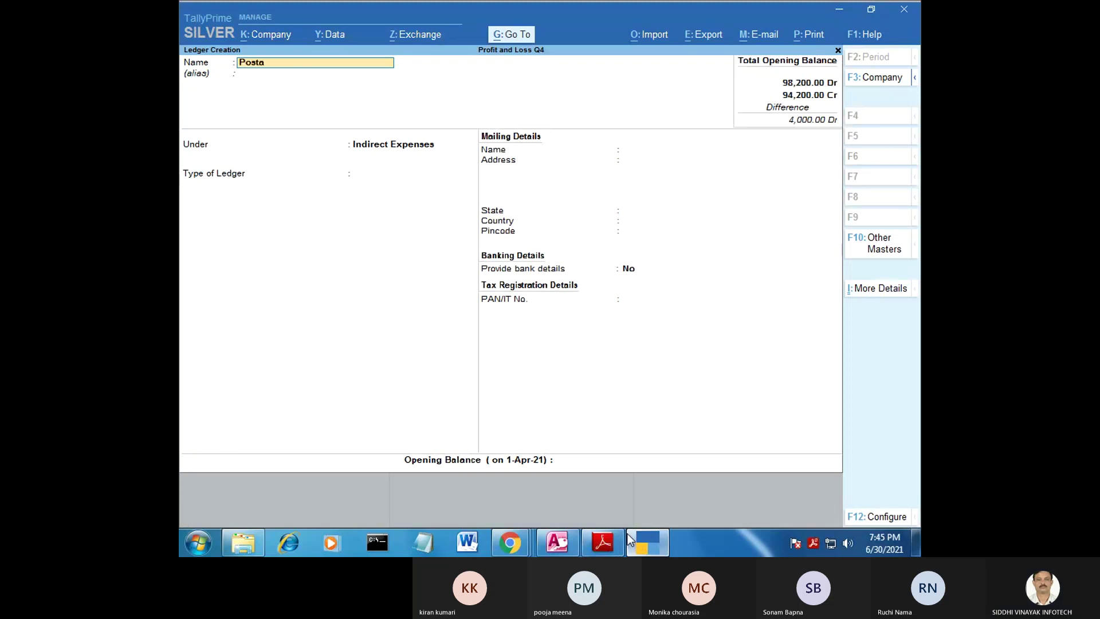
{"action": "type", "text": "ge"}
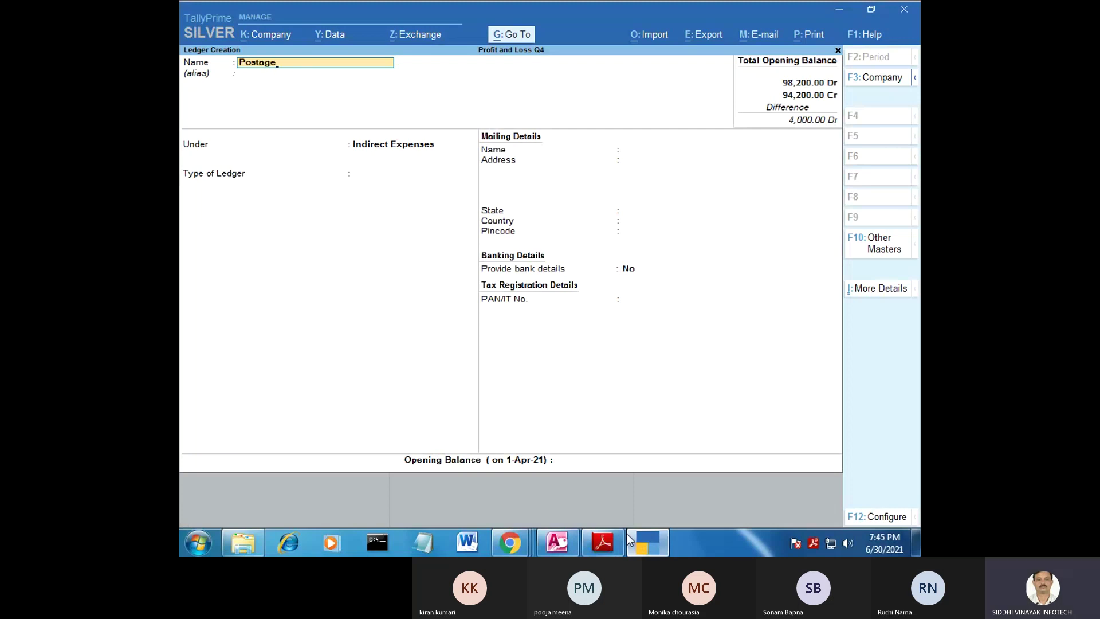
{"action": "type", "text": "&T"}
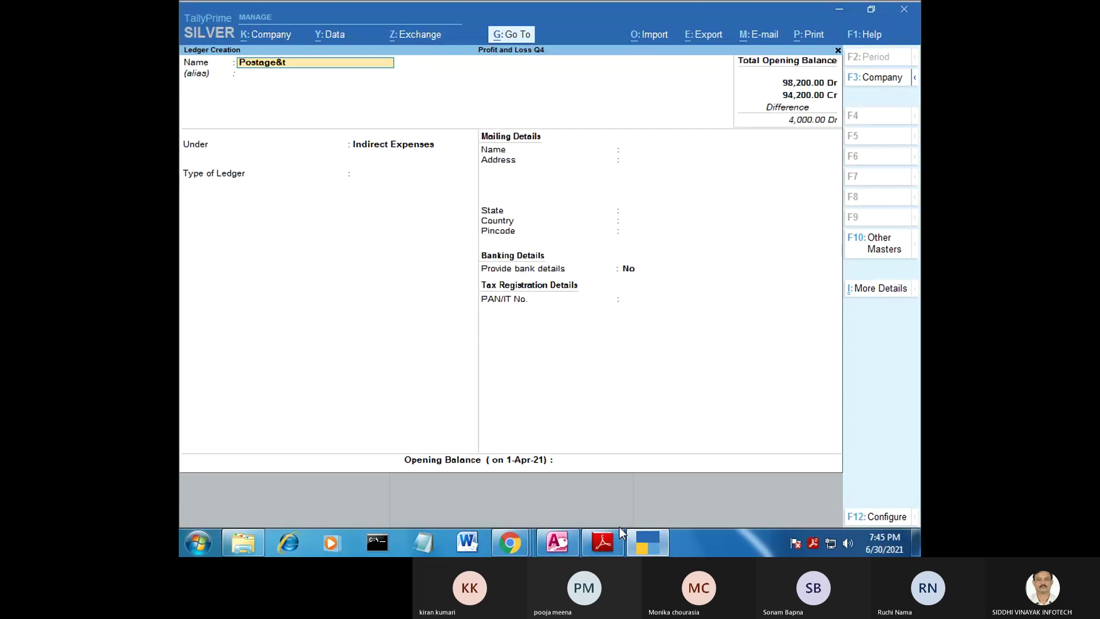
{"action": "type", "text": "elegram"}
{"action": "key", "text": "Return"}
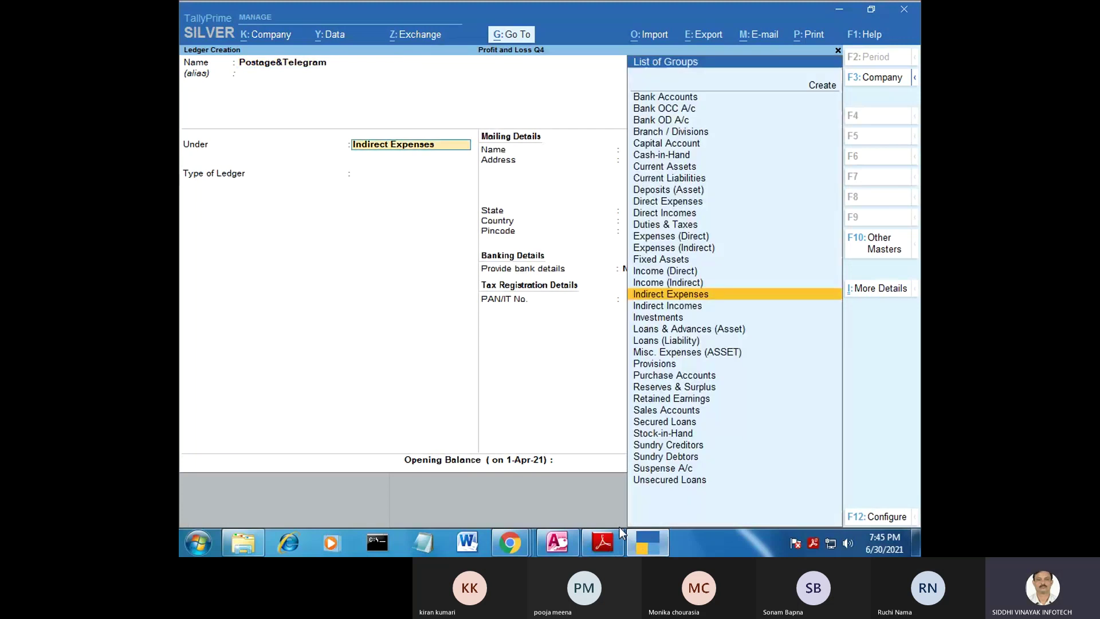
{"action": "key", "text": "Return"}
{"action": "key", "text": "Return"}
{"action": "key", "text": "Return"}
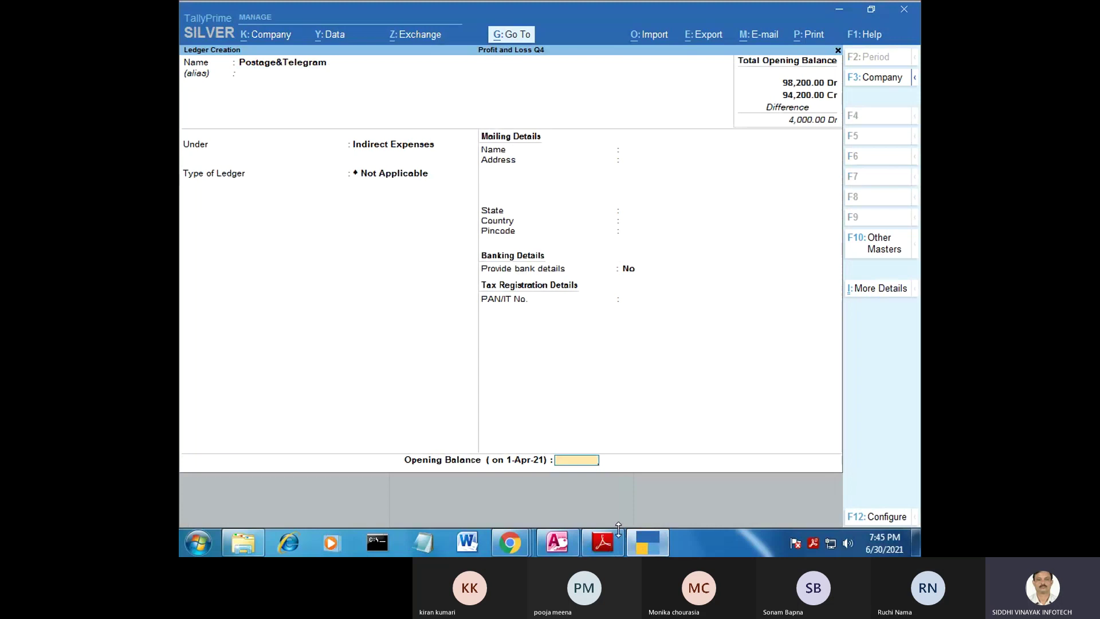
Step: Check the Postage & Telegram amount in the PDF, set the ledger's opening balance to 620 Dr and accept the ledger
{"action": "left_click", "coordinate": [602, 541]}
{"action": "left_click", "coordinate": [649, 543]}
{"action": "type", "text": "620"}
{"action": "key", "text": "Return"}
{"action": "key", "text": "Return"}
{"action": "key", "text": "Return"}
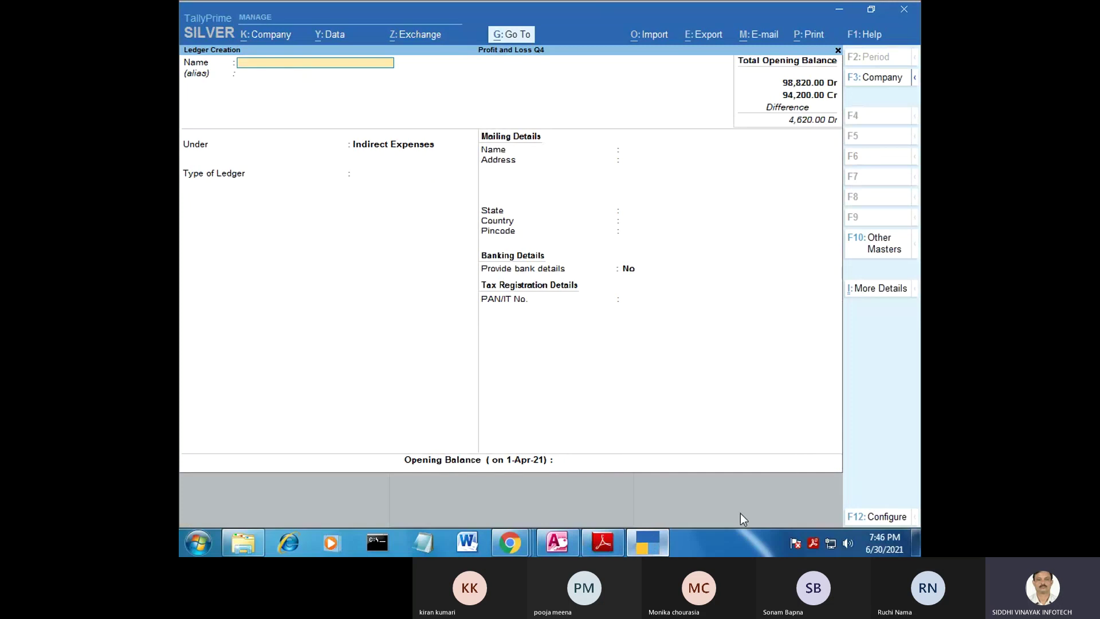
Step: Look up Sundry Expenses in the Adobe Reader PDF and, in TallyPrime, name the new ledger Sundry Expanses under Indirect Expenses, ledger type Not Applicable
{"action": "left_click", "coordinate": [603, 543]}
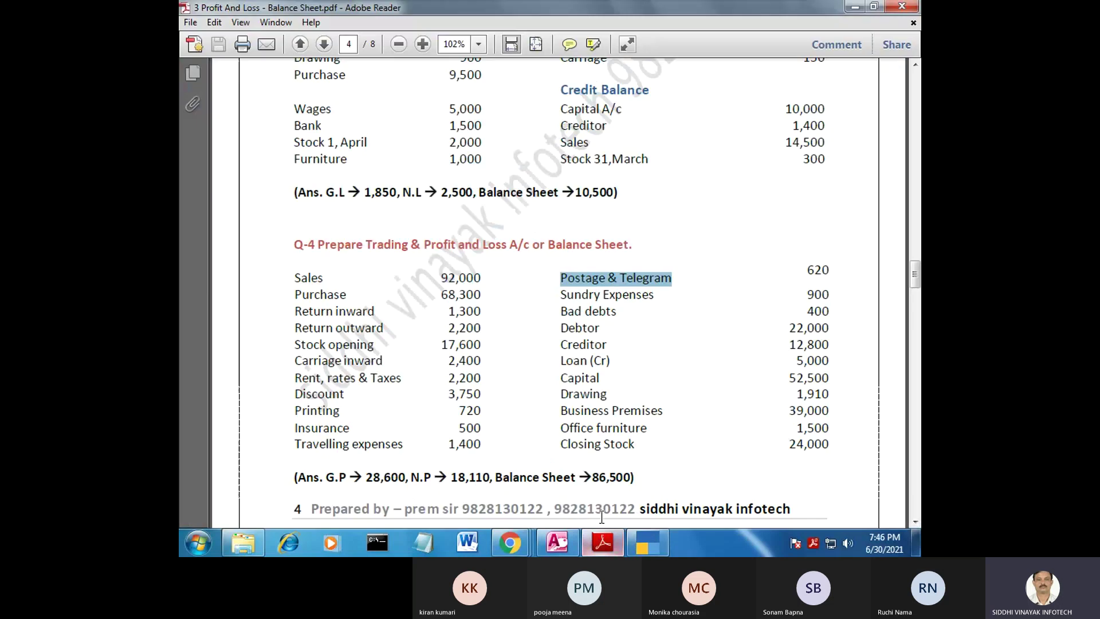
{"action": "triple_click", "coordinate": [635, 297]}
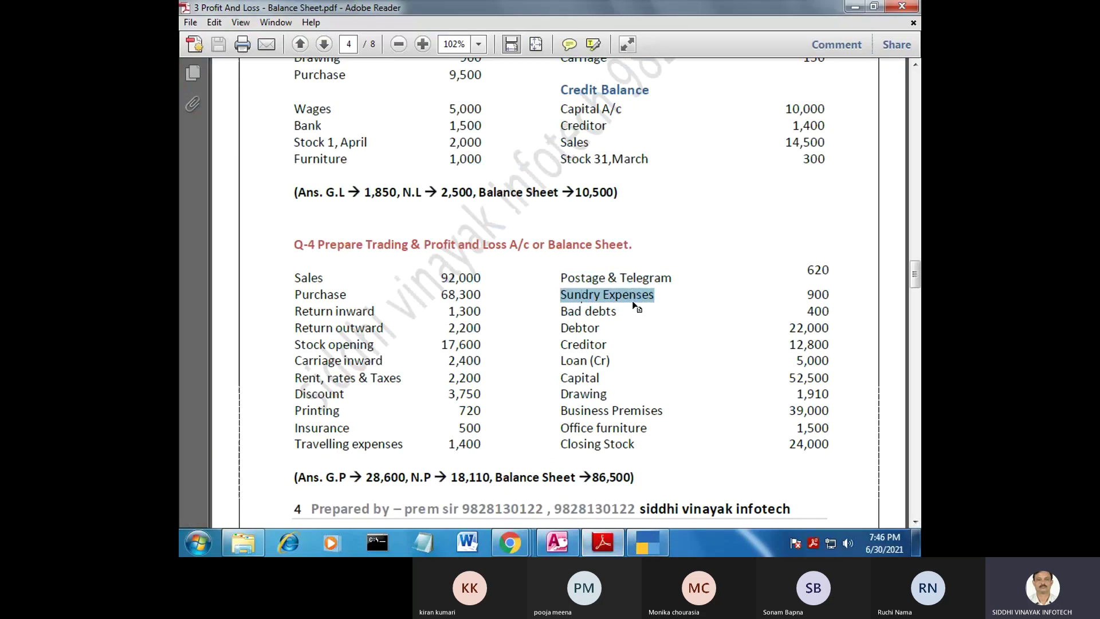
{"action": "left_click", "coordinate": [638, 548]}
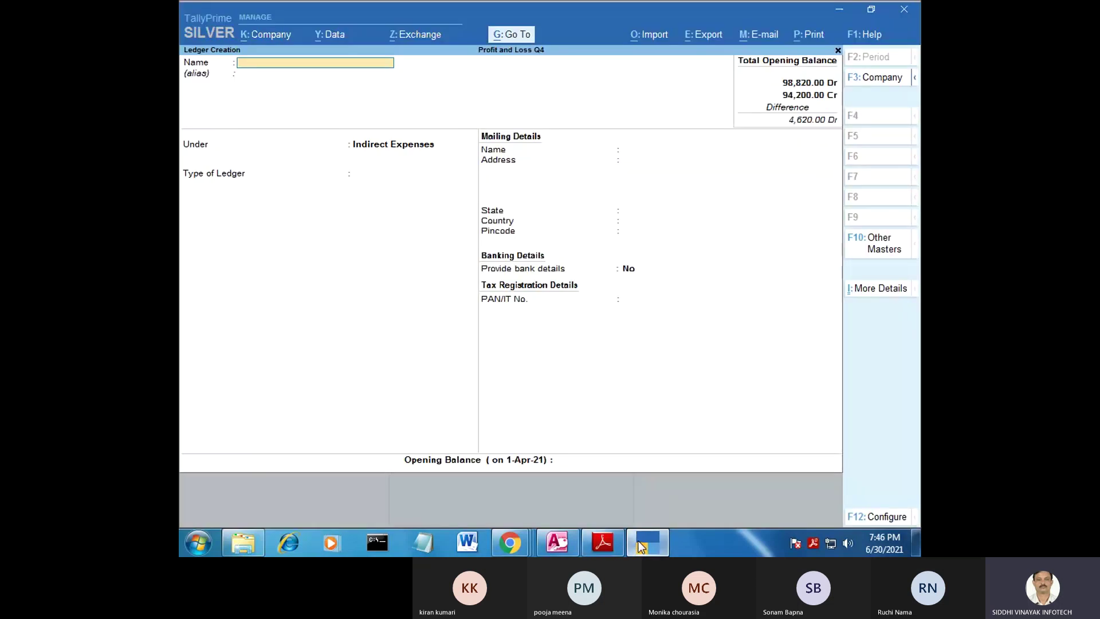
{"action": "type", "text": "Sundry Ex"}
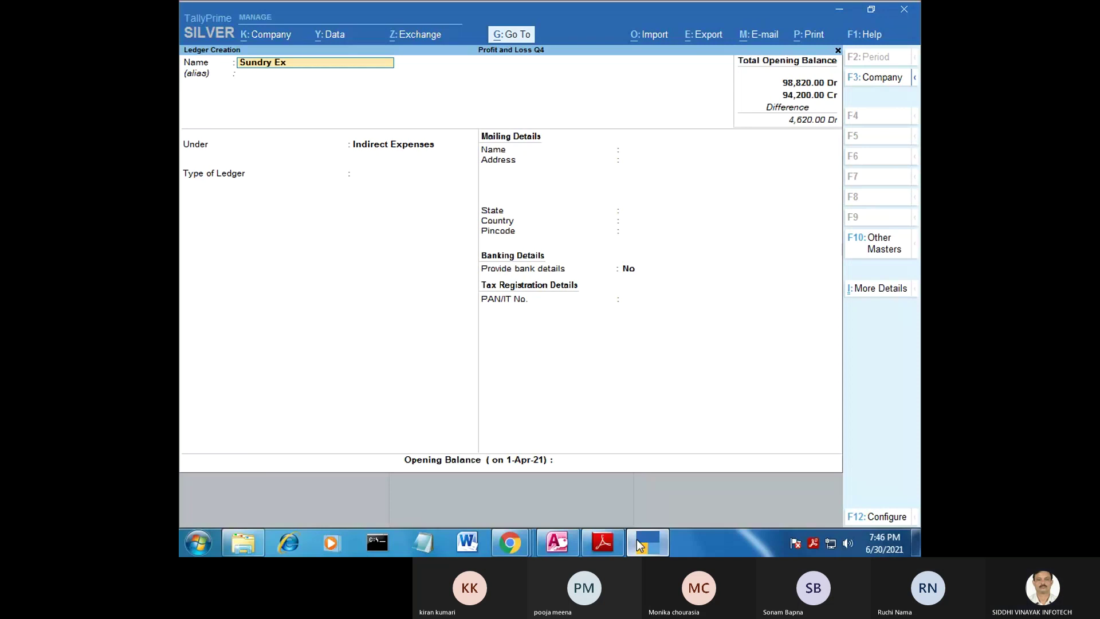
{"action": "type", "text": "pans"}
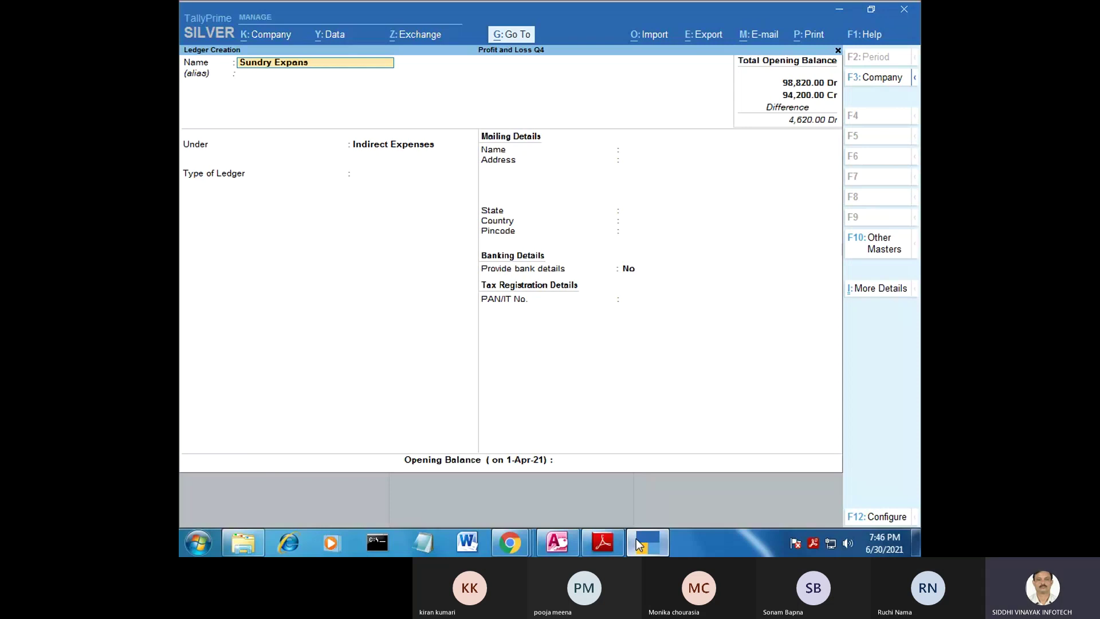
{"action": "type", "text": "es"}
{"action": "key", "text": "Return"}
{"action": "key", "text": "Return"}
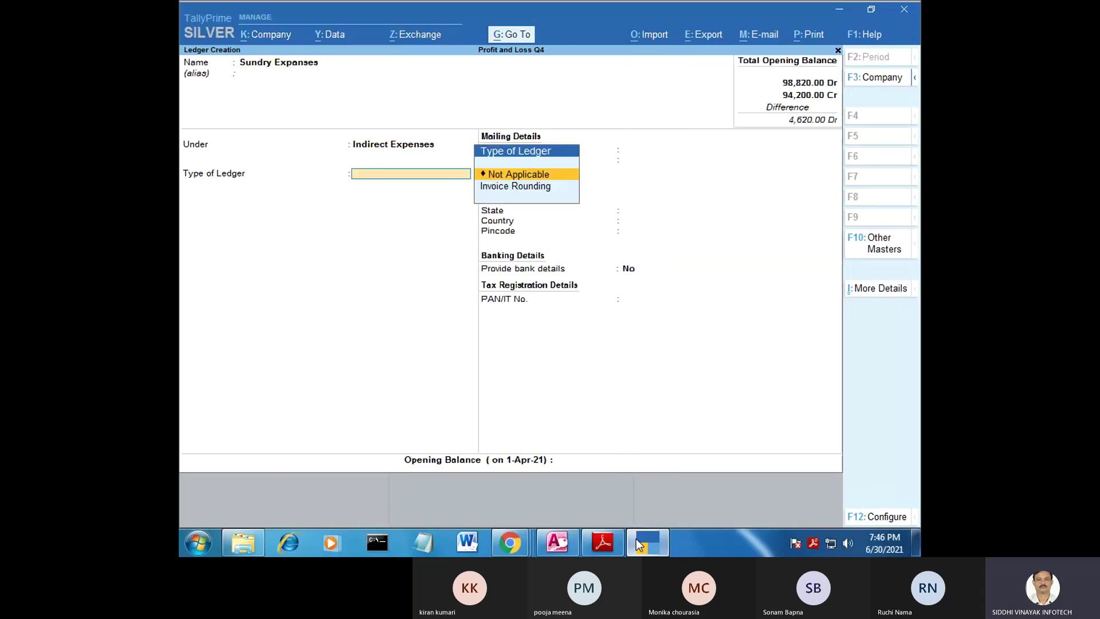
{"action": "key", "text": "Return"}
Step: Check the Sundry Expenses amount in the PDF, set the ledger's opening balance to 900 Dr and accept the ledger
{"action": "left_click", "coordinate": [636, 539]}
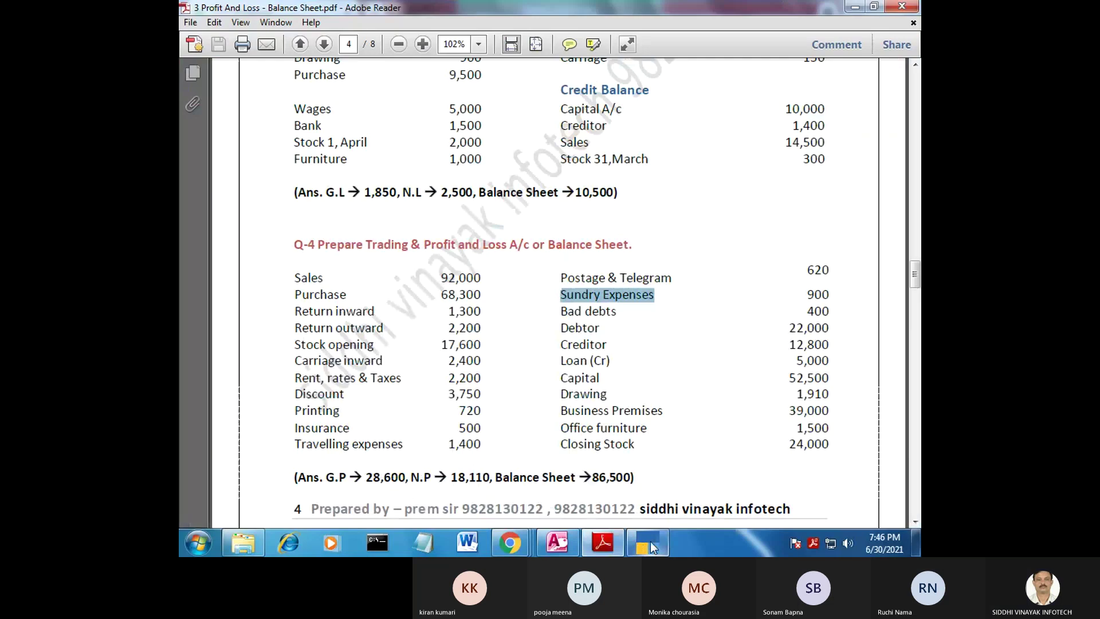
{"action": "left_click", "coordinate": [652, 547]}
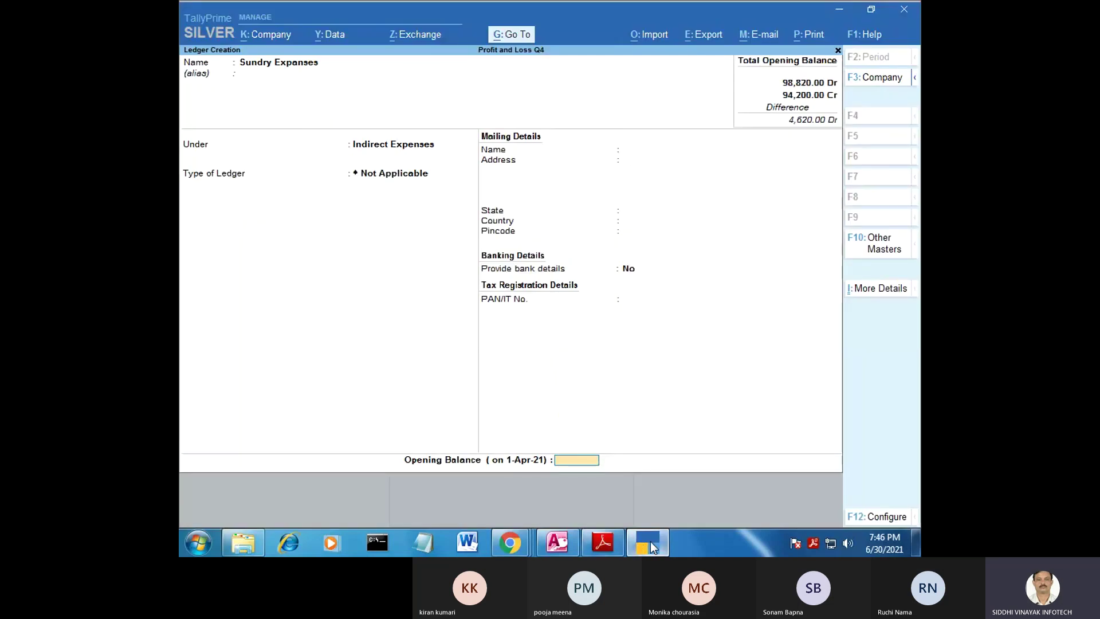
{"action": "type", "text": "900"}
{"action": "key", "text": "Return"}
{"action": "key", "text": "Return"}
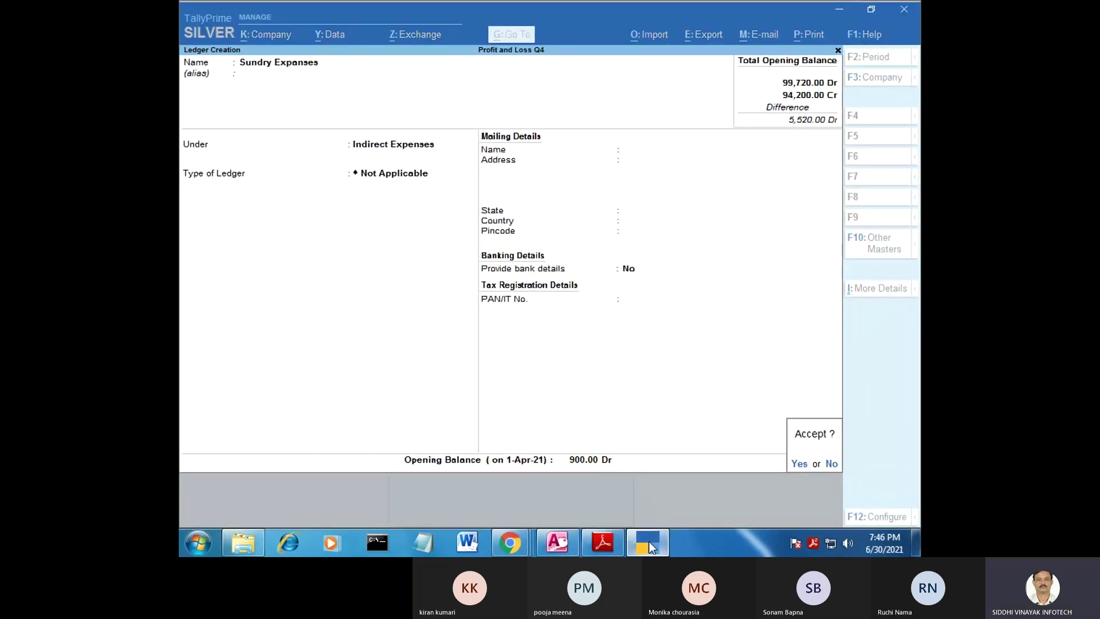
{"action": "key", "text": "Return"}
Step: Look up Bad debts in the Adobe Reader PDF and, in TallyPrime, name the new ledger Bad Debts under Indirect Expenses, ledger type Not Applicable
{"action": "left_click", "coordinate": [652, 547]}
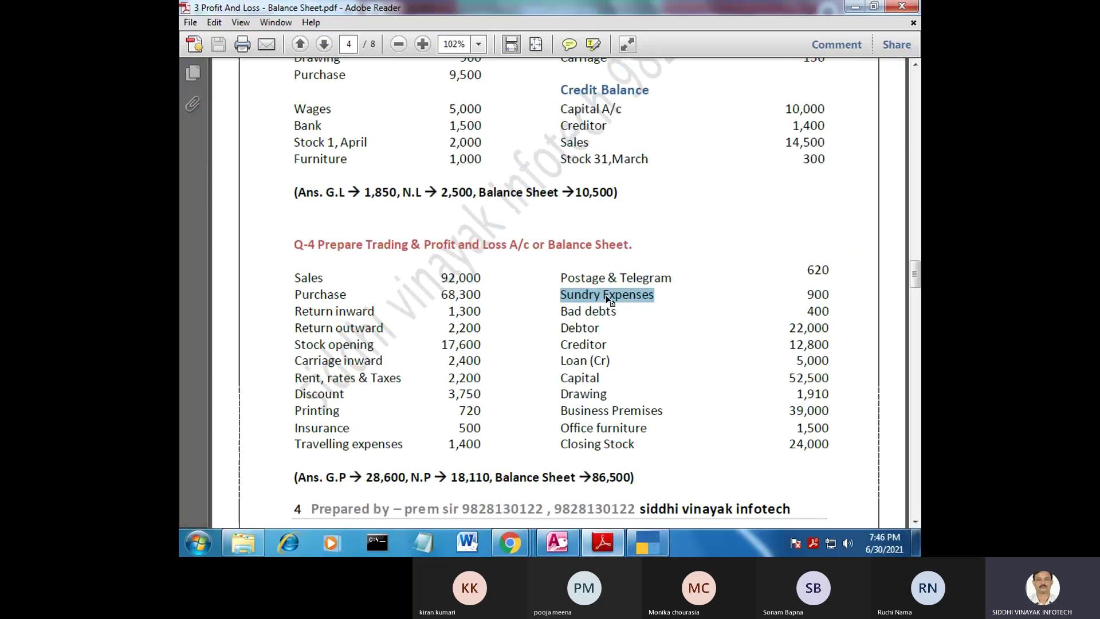
{"action": "left_click_drag", "start_coordinate": [616, 311], "coordinate": [553, 311]}
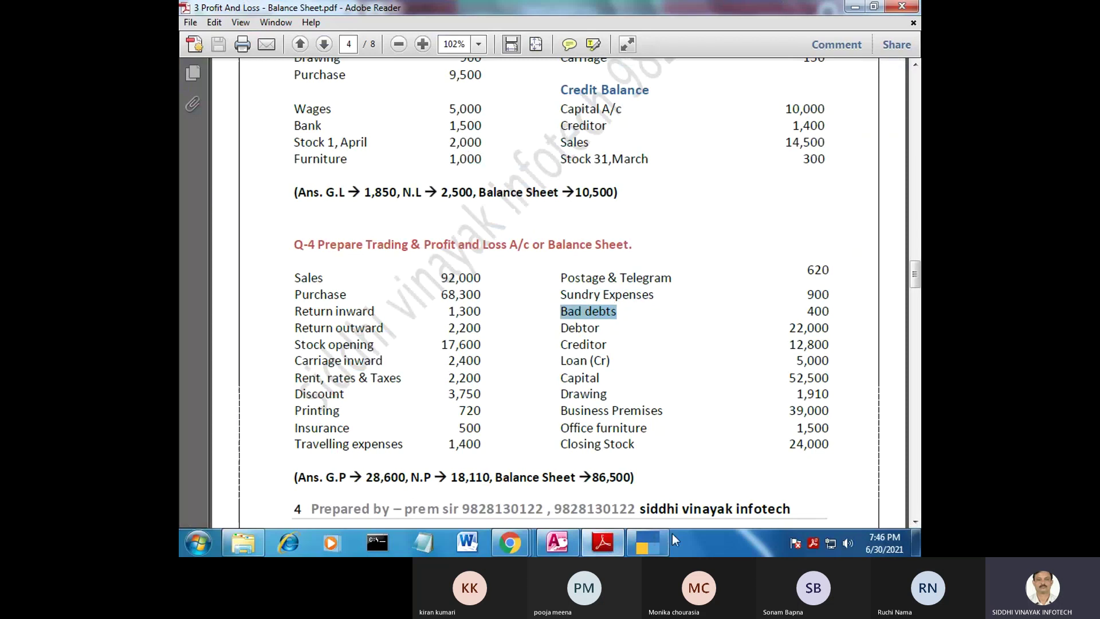
{"action": "left_click", "coordinate": [653, 547]}
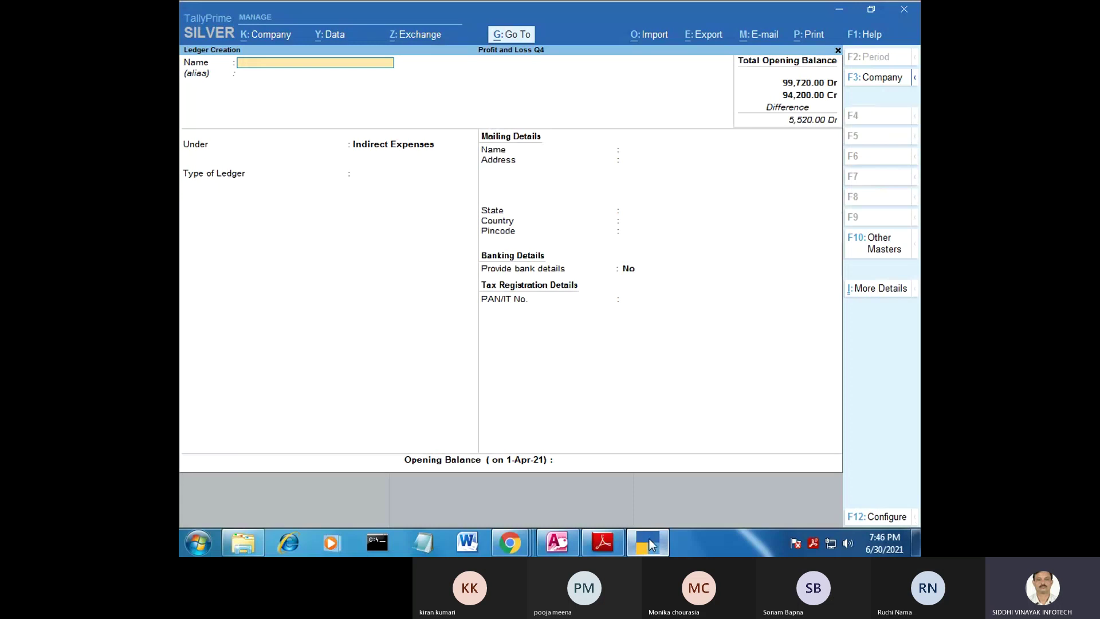
{"action": "type", "text": "Bad De"}
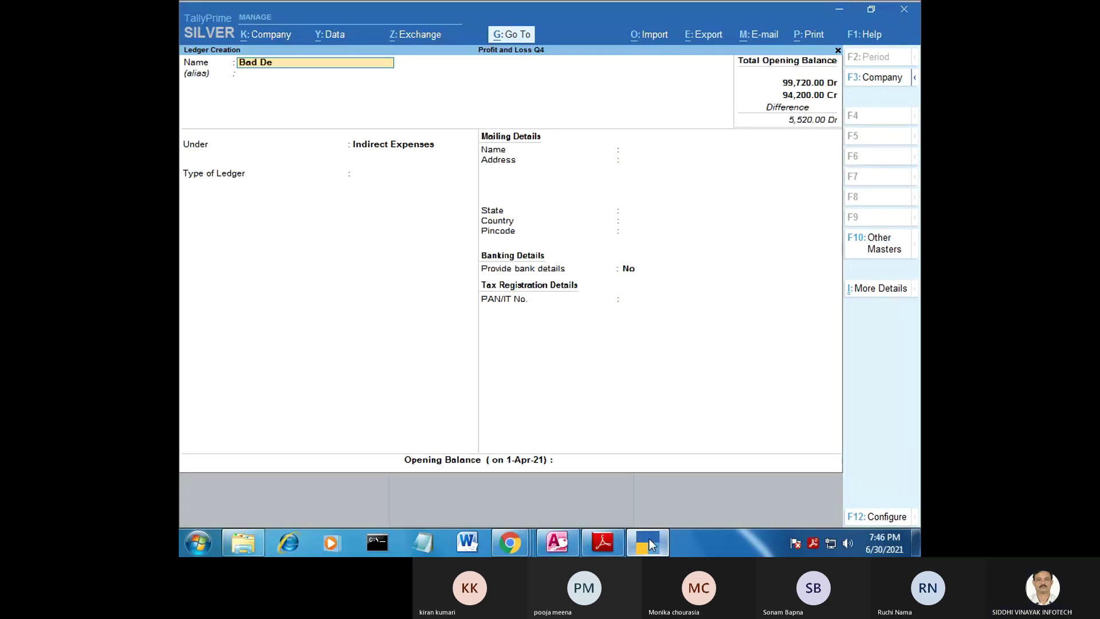
{"action": "type", "text": "bts"}
{"action": "key", "text": "Return"}
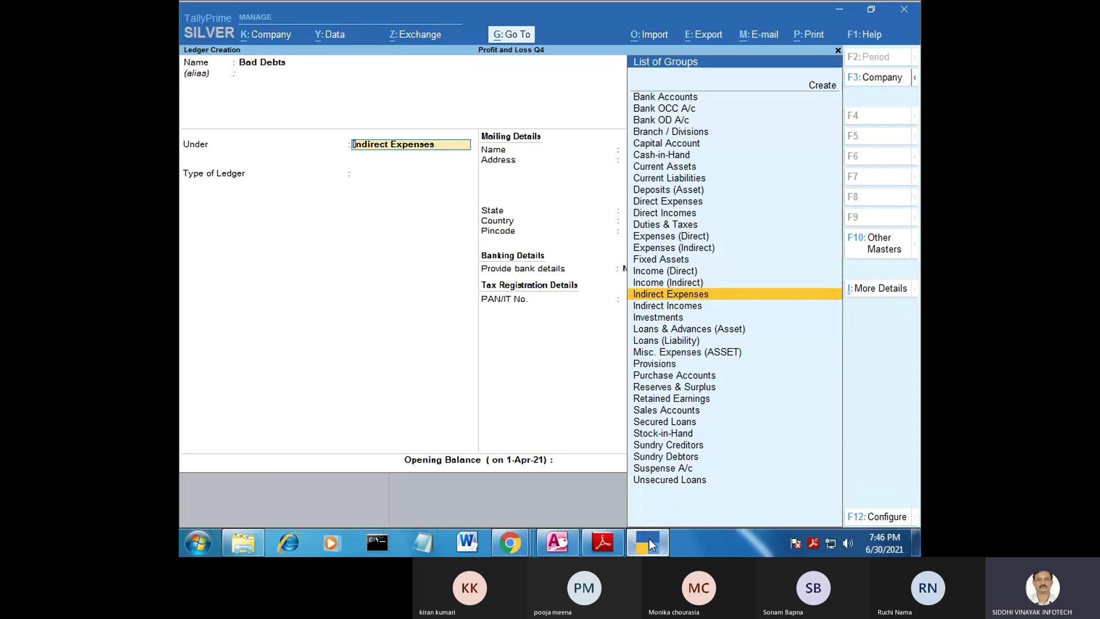
{"action": "key", "text": "Return"}
{"action": "key", "text": "Return"}
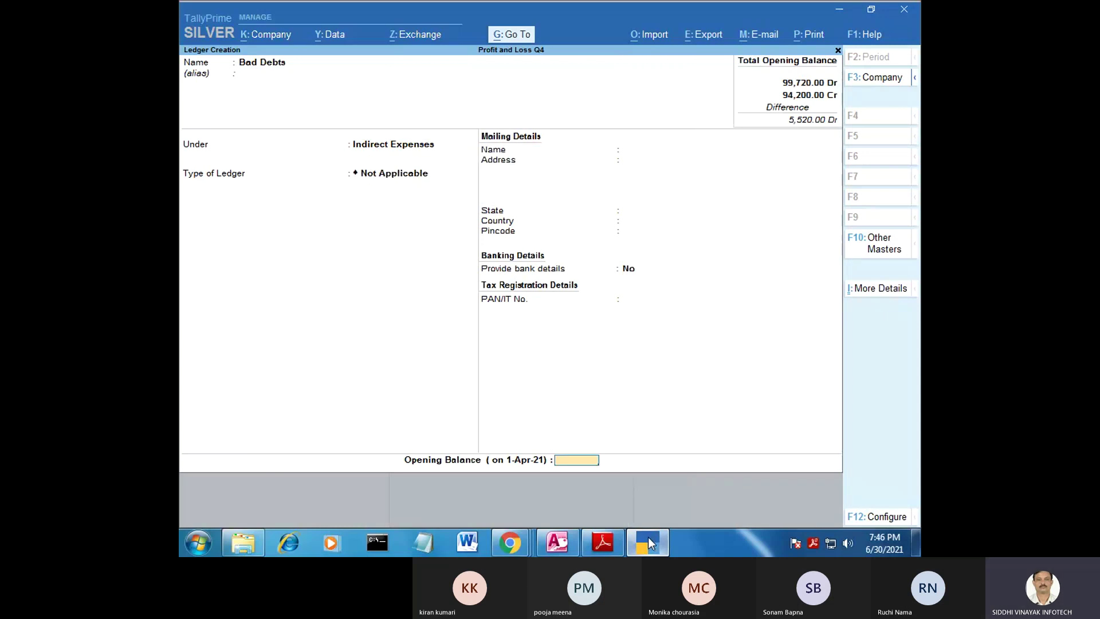
Step: Set the Bad Debts ledger's opening balance to 400 Dr, dismiss the WhatsApp notification and accept the ledger
{"action": "type", "text": "400"}
{"action": "key", "text": "Return"}
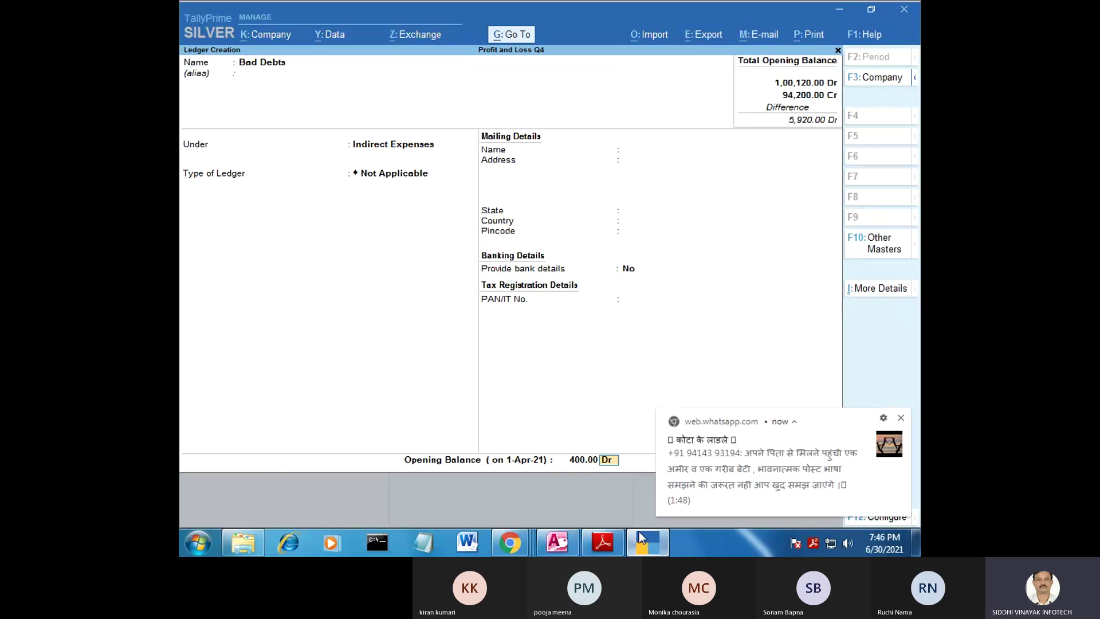
{"action": "left_click", "coordinate": [900, 418]}
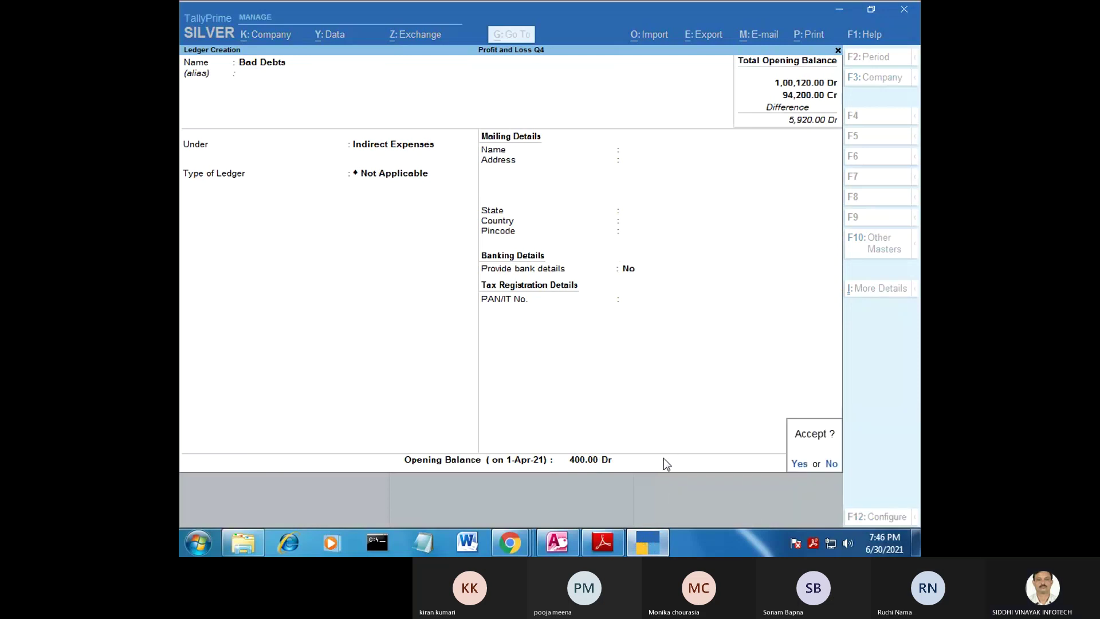
{"action": "left_click", "coordinate": [796, 463]}
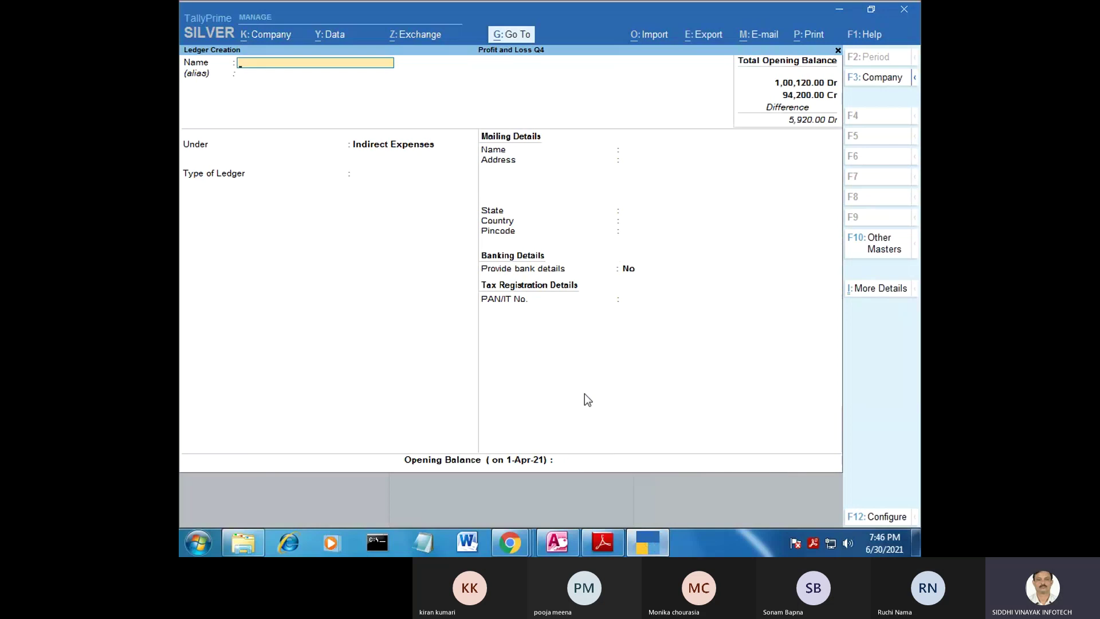
Step: Look up the Debtor entry in the Adobe Reader PDF and, in TallyPrime, name the new ledger Debtor and place it under Sundry Debtors
{"action": "key", "text": "alt+Tab"}
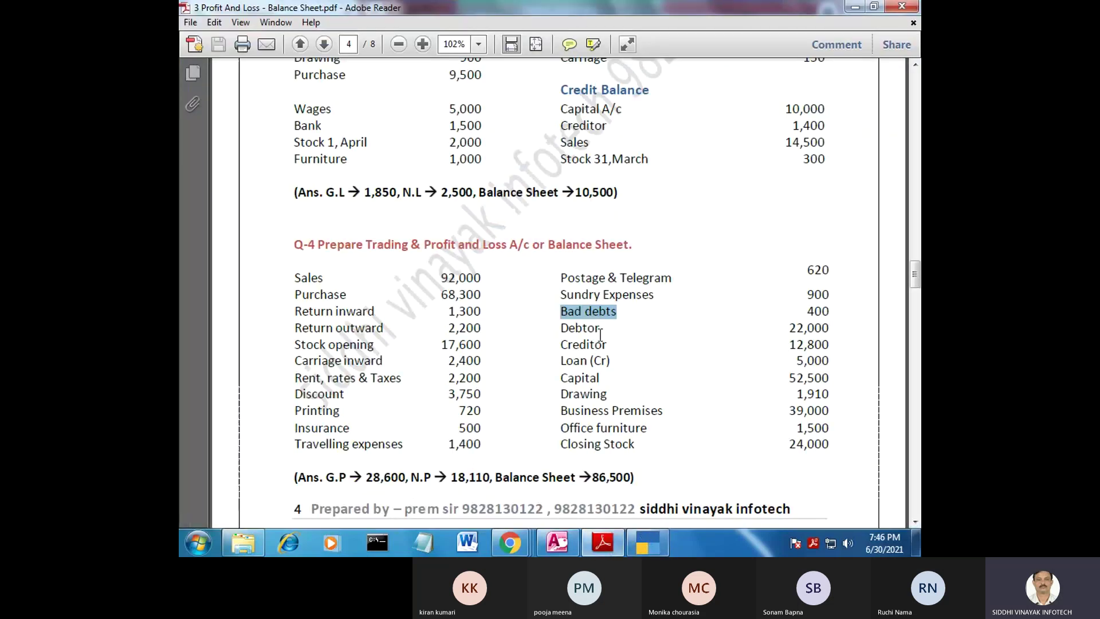
{"action": "left_click_drag", "start_coordinate": [600, 327], "coordinate": [550, 329]}
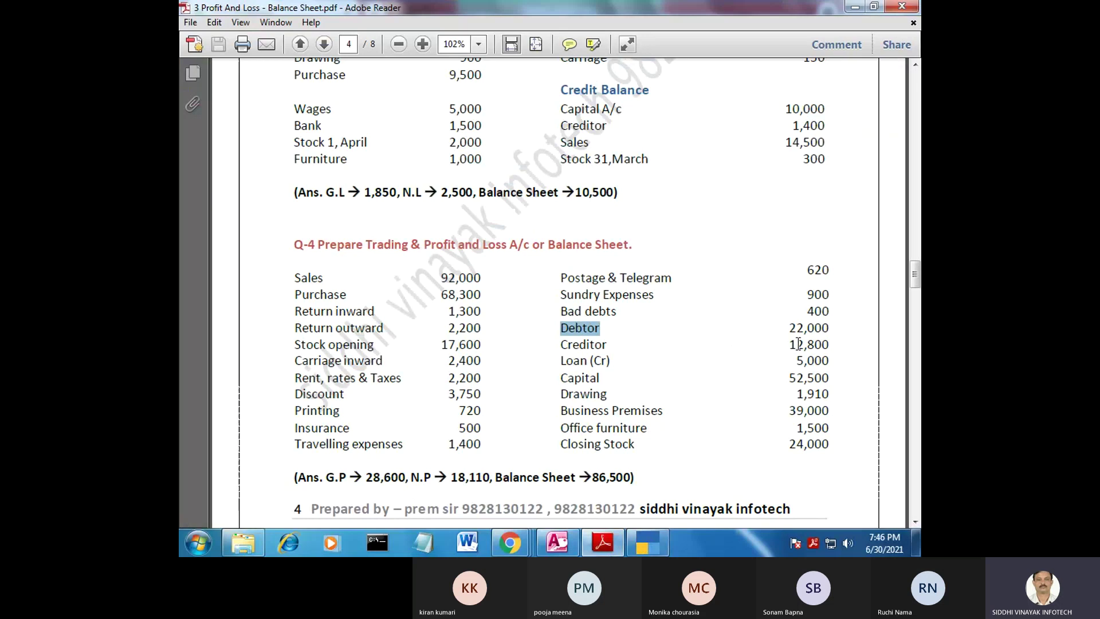
{"action": "left_click", "coordinate": [647, 543]}
{"action": "type", "text": "De"}
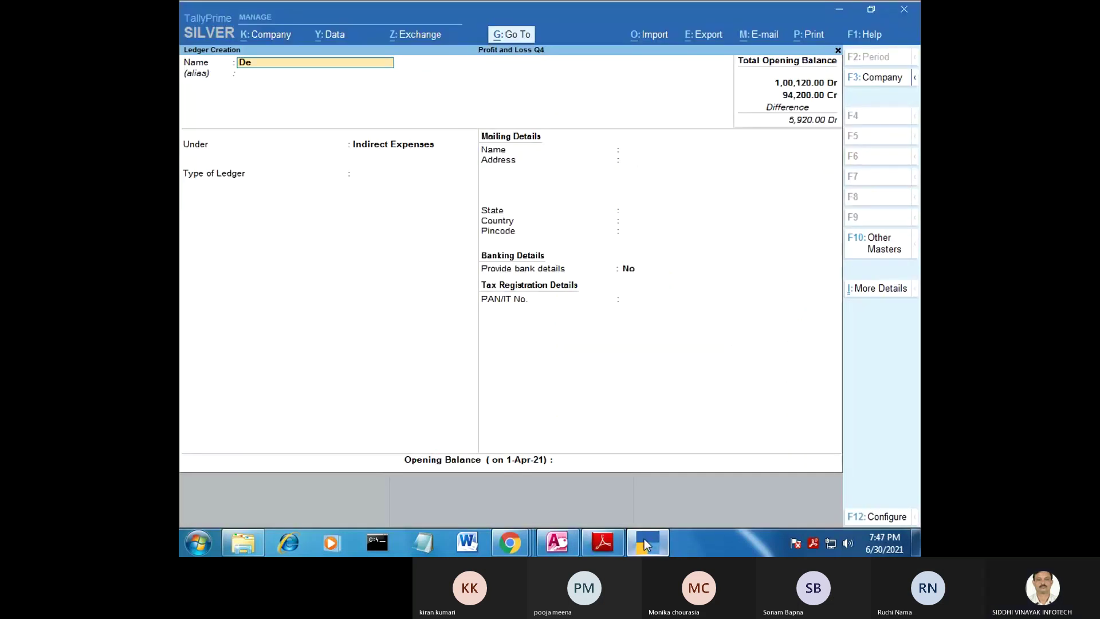
{"action": "type", "text": "btor"}
{"action": "key", "text": "Return"}
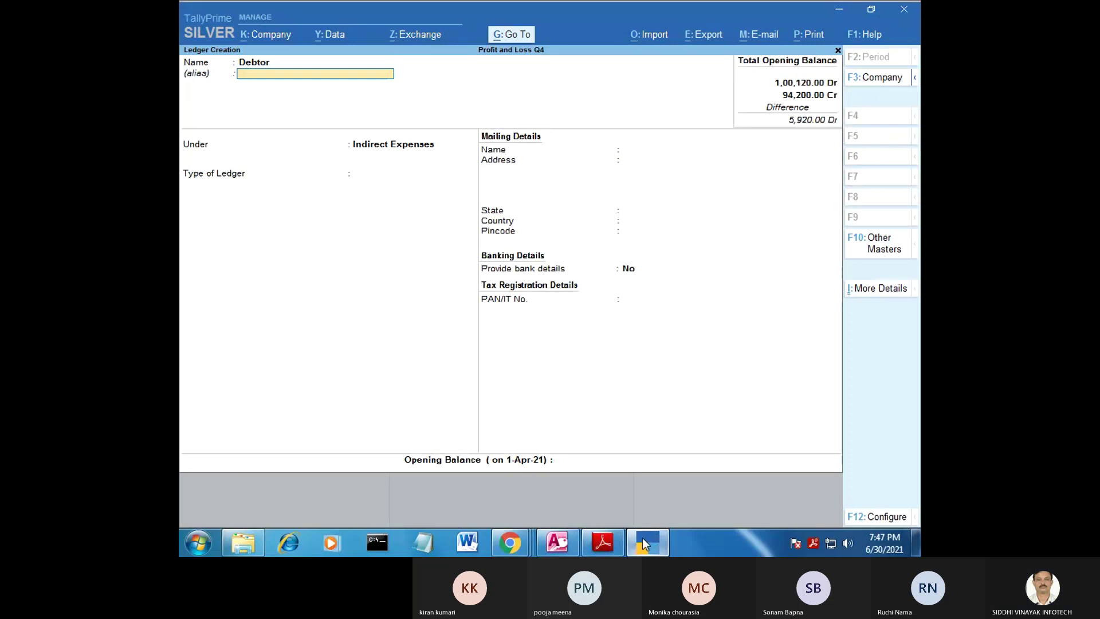
{"action": "key", "text": "Return"}
{"action": "type", "text": "S"}
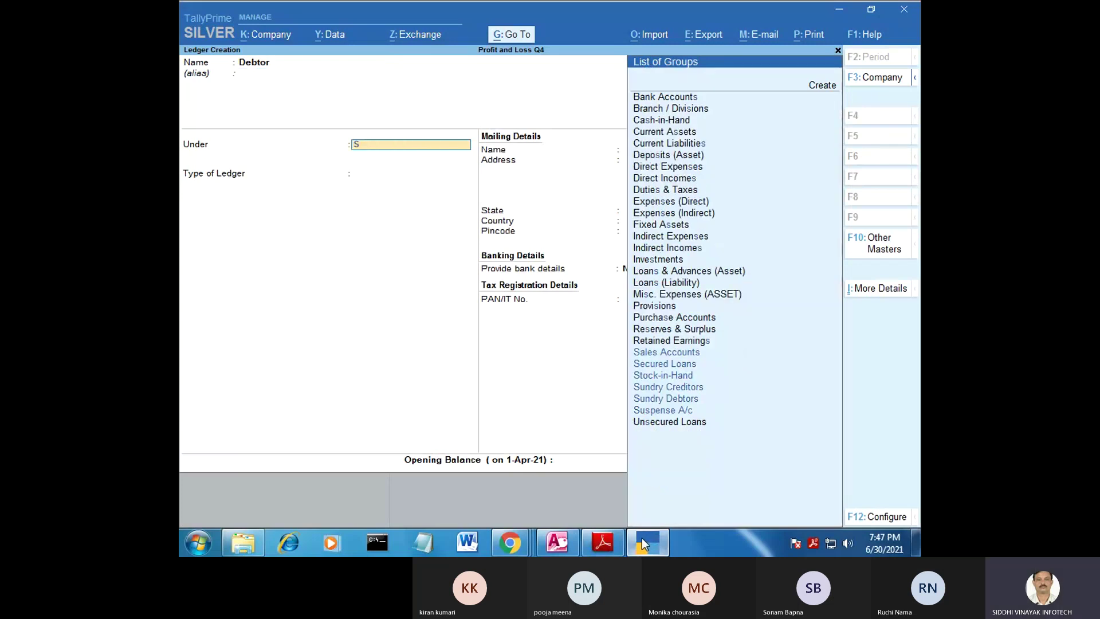
{"action": "type", "text": "u"}
{"action": "key", "text": "Down"}
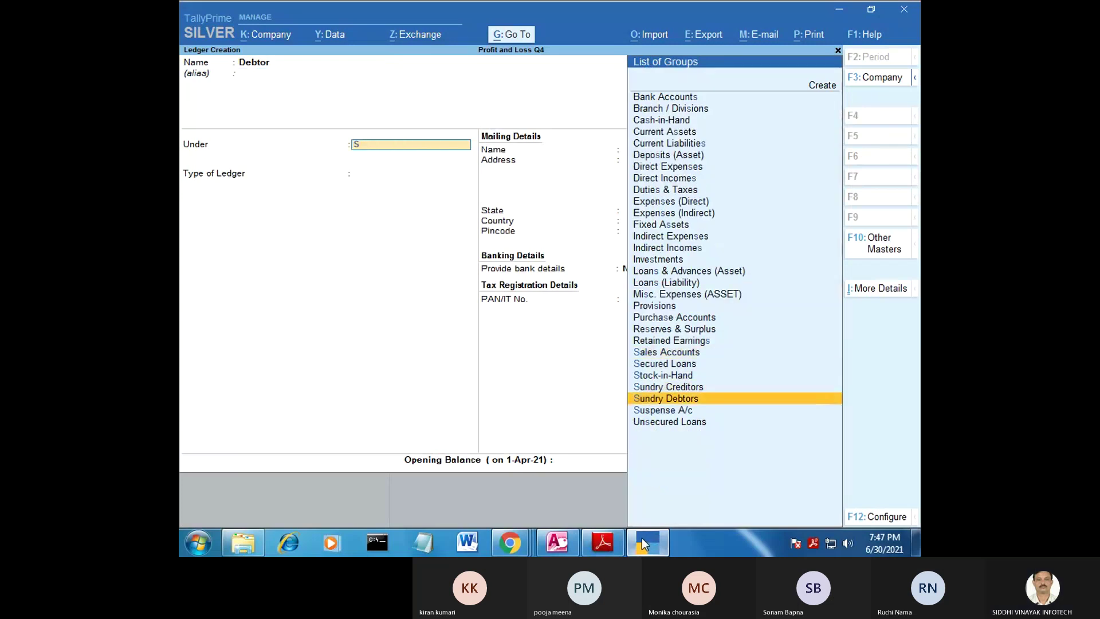
{"action": "key", "text": "Return"}
Step: Keep the Debtor ledger's bill-by-bill balances at Yes, credit-day check at No, state Rajasthan, country India and no bank details, up to the opening balance
{"action": "key", "text": "Return"}
{"action": "key", "text": "Return"}
{"action": "key", "text": "Return"}
{"action": "key", "text": "Return"}
{"action": "key", "text": "Return"}
{"action": "key", "text": "Return"}
{"action": "key", "text": "Return"}
{"action": "key", "text": "Return"}
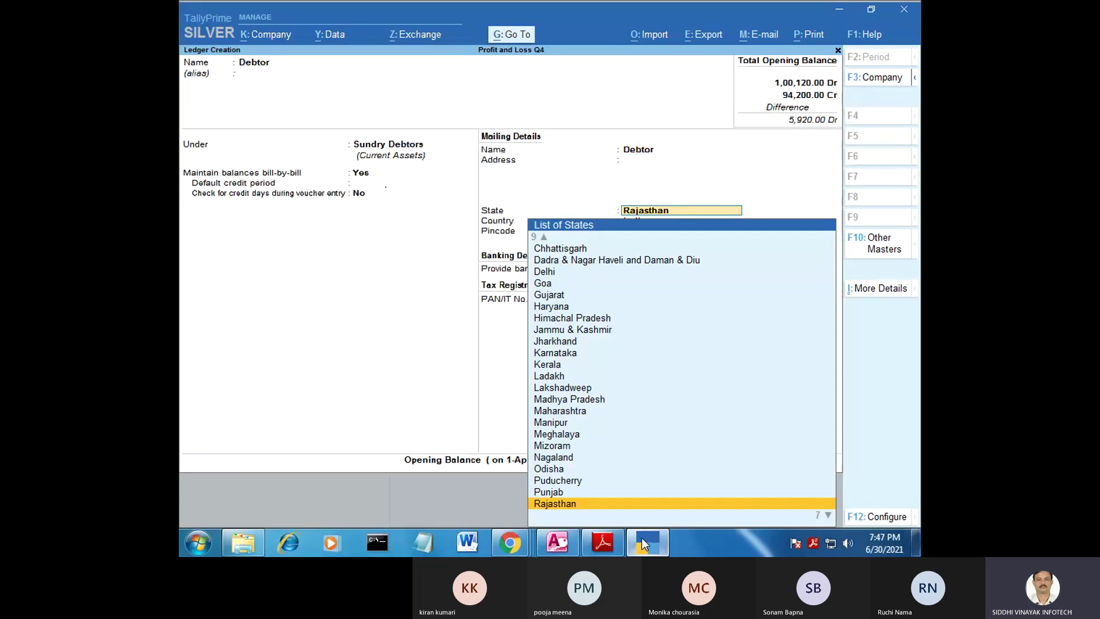
{"action": "key", "text": "Return"}
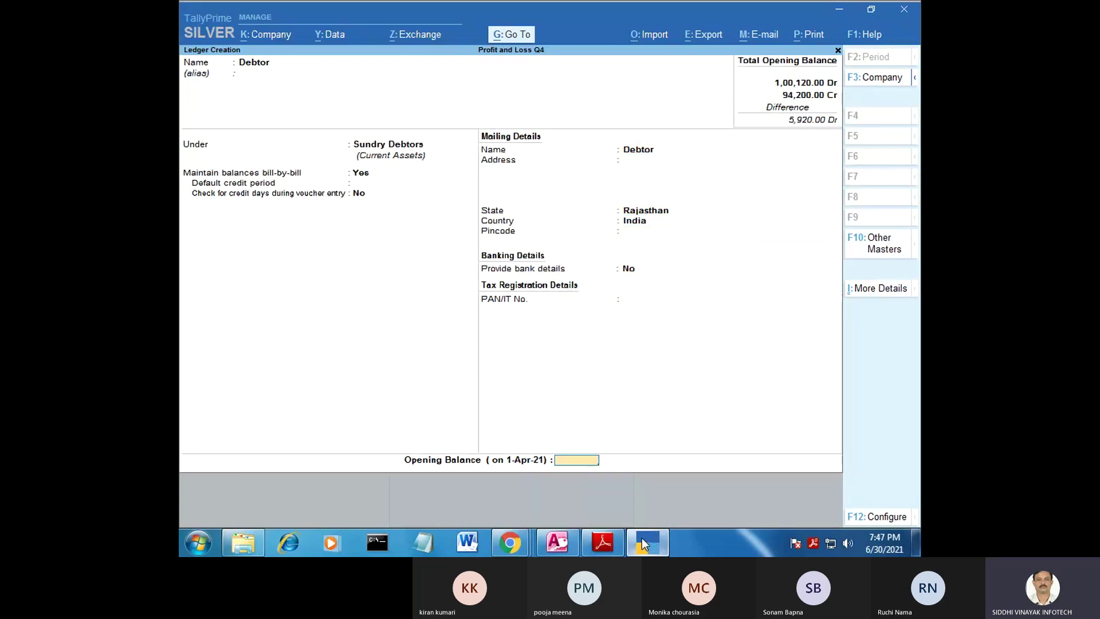
Step: Check the Debtor amount in the Adobe Reader PDF, then set the TallyPrime ledger's opening balance to 22,000 Dr and accept it
{"action": "left_click", "coordinate": [645, 543]}
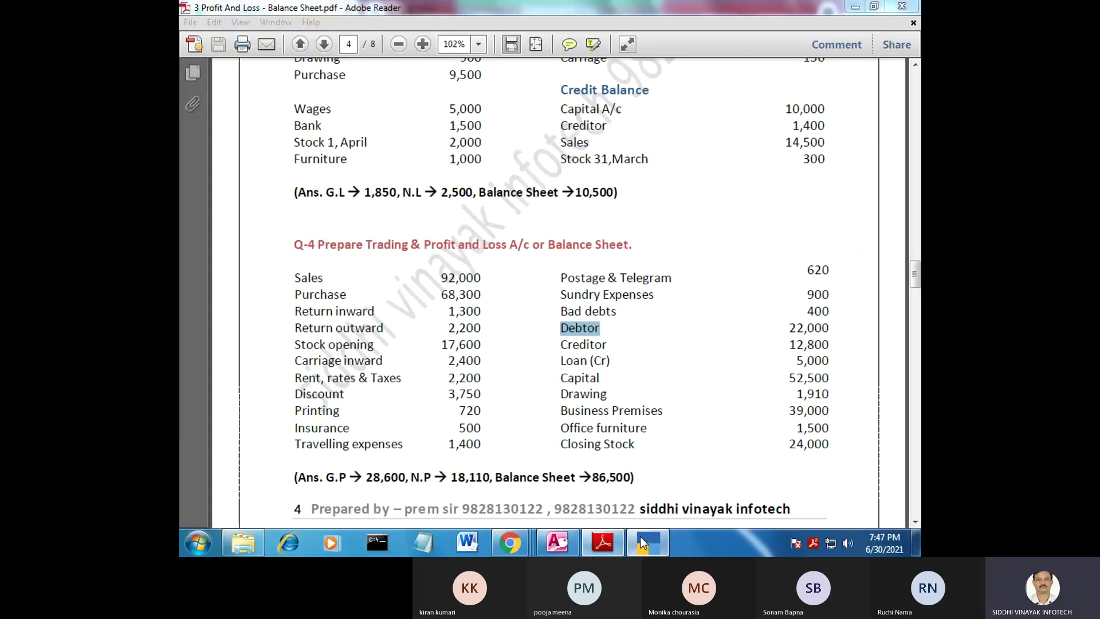
{"action": "left_click", "coordinate": [644, 543]}
{"action": "type", "text": "22000"}
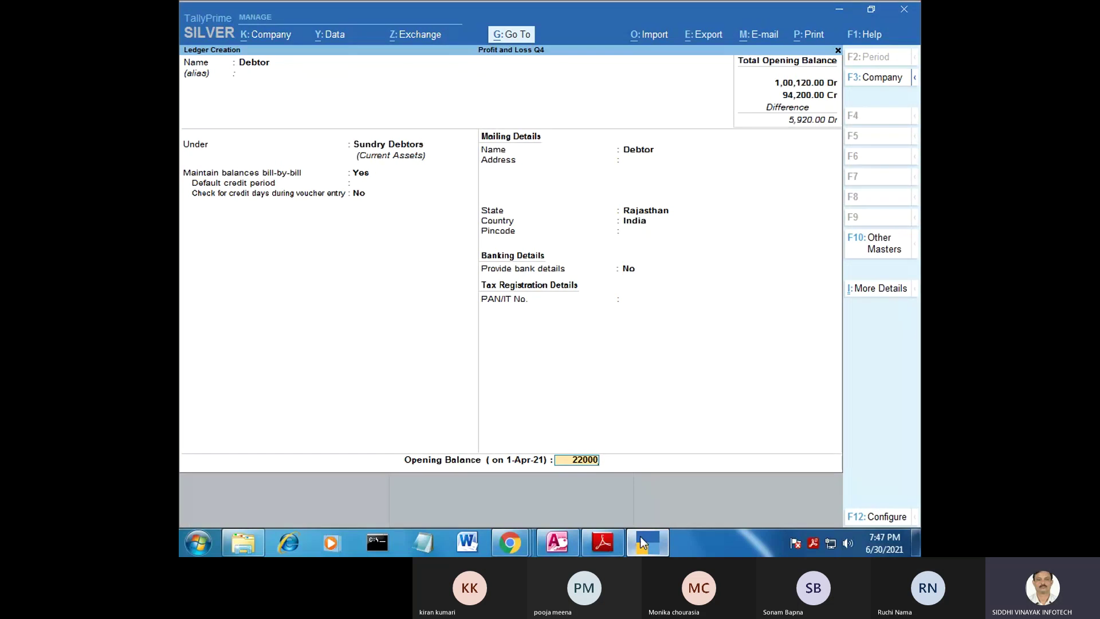
{"action": "key", "text": "Return"}
{"action": "key", "text": "ctrl+a"}
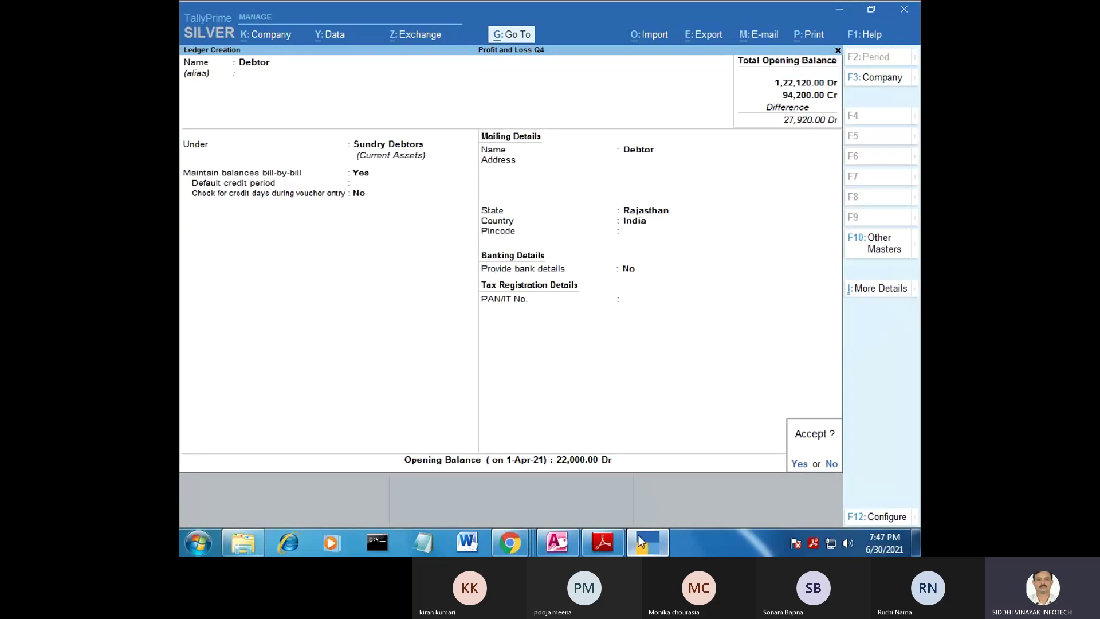
{"action": "key", "text": "y"}
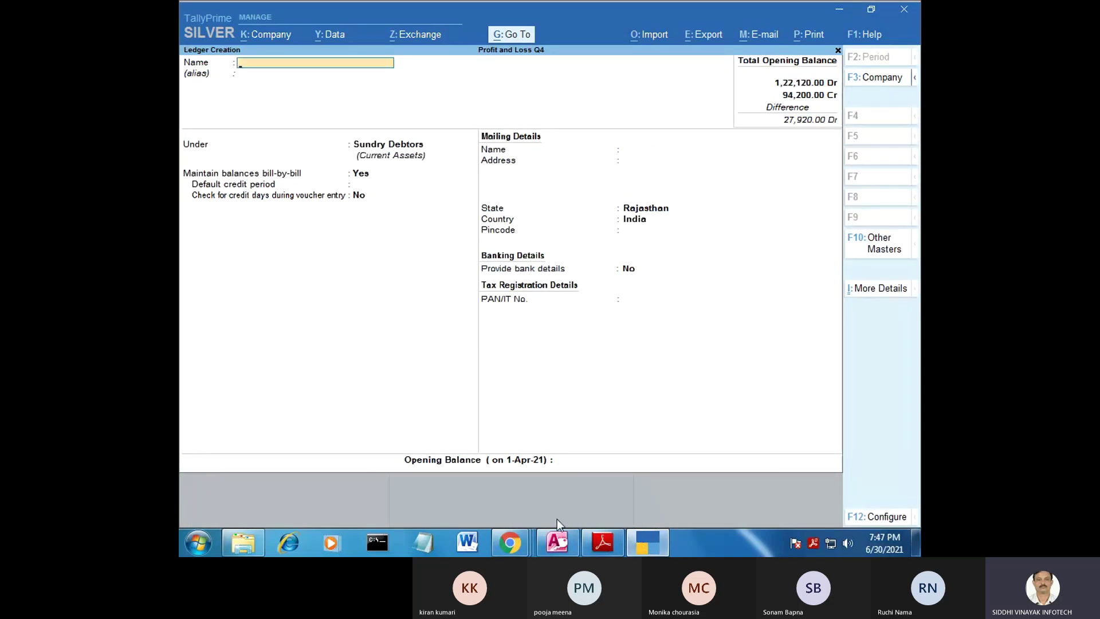
Step: Look up the Creditor entry in the Adobe Reader PDF and, in TallyPrime, name the new ledger Creditor and place it under Sundry Creditors
{"action": "left_click", "coordinate": [602, 542]}
{"action": "left_click_drag", "start_coordinate": [560, 345], "coordinate": [614, 345]}
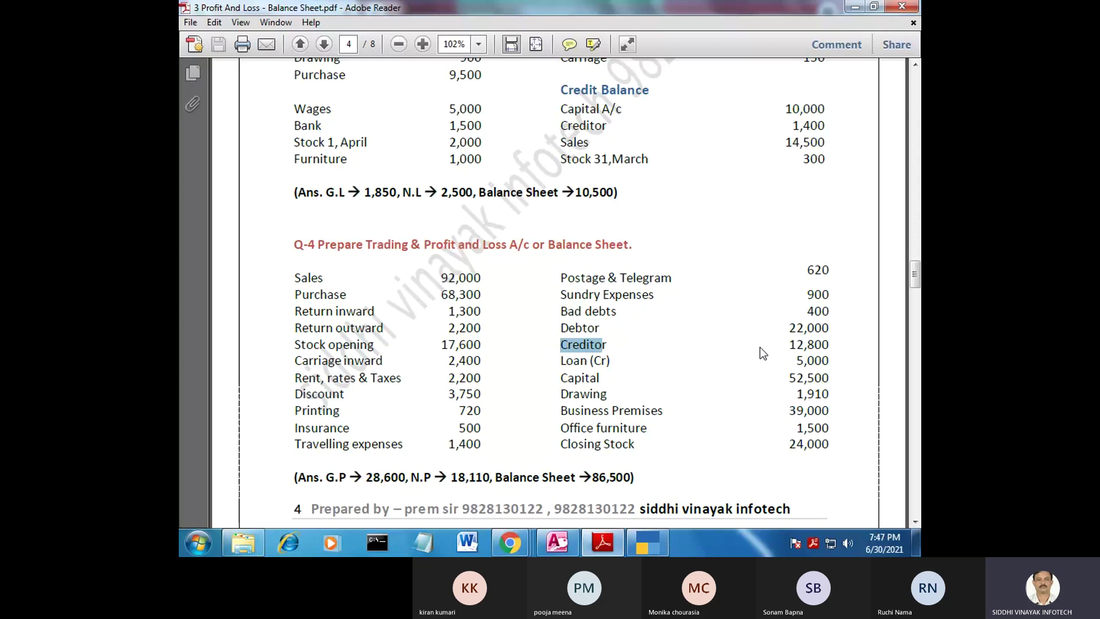
{"action": "left_click", "coordinate": [656, 548]}
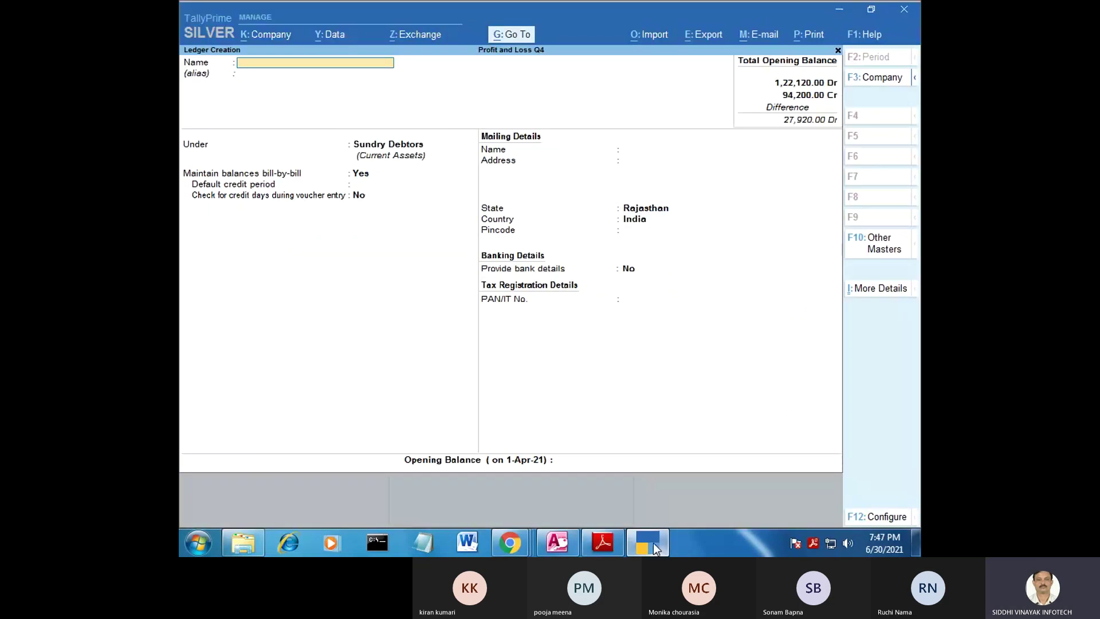
{"action": "type", "text": "Credit"}
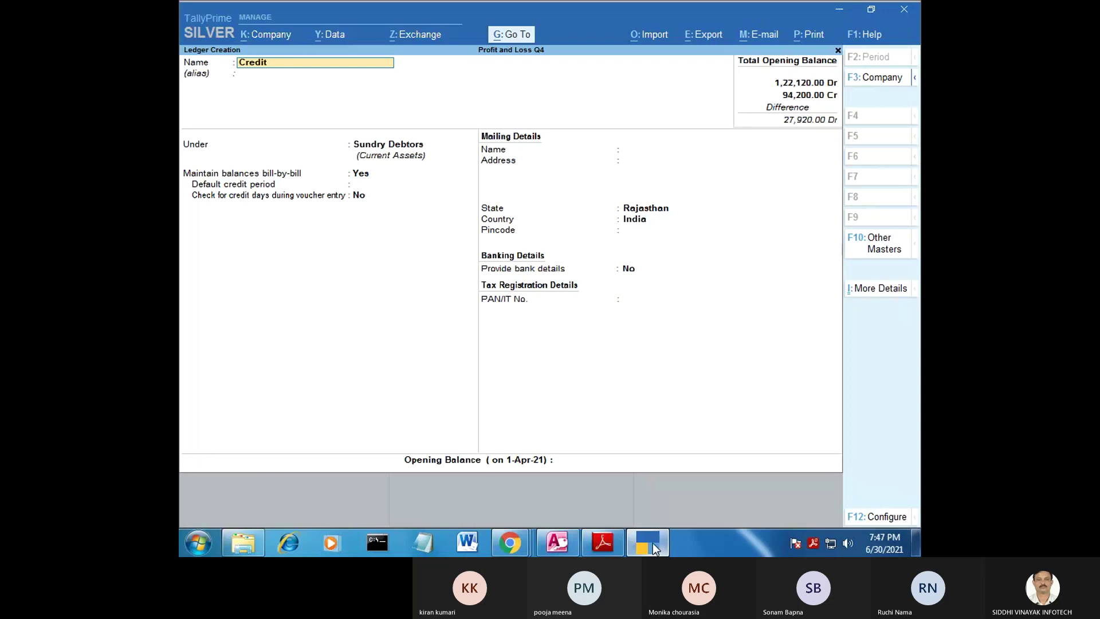
{"action": "type", "text": "or"}
{"action": "key", "text": "Return"}
{"action": "key", "text": "Return"}
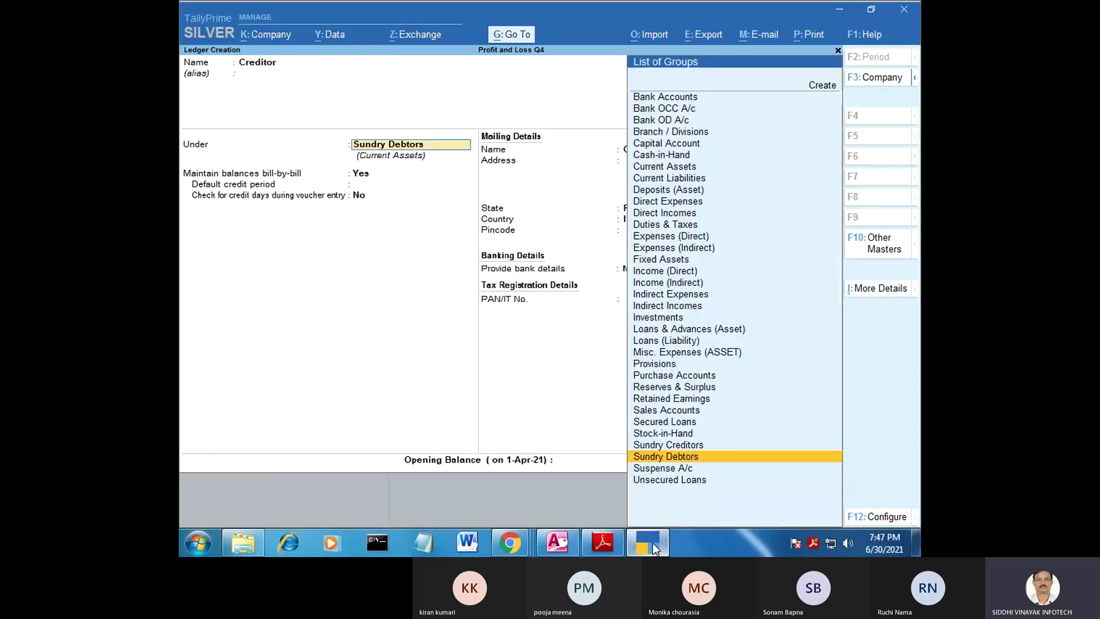
{"action": "type", "text": "S"}
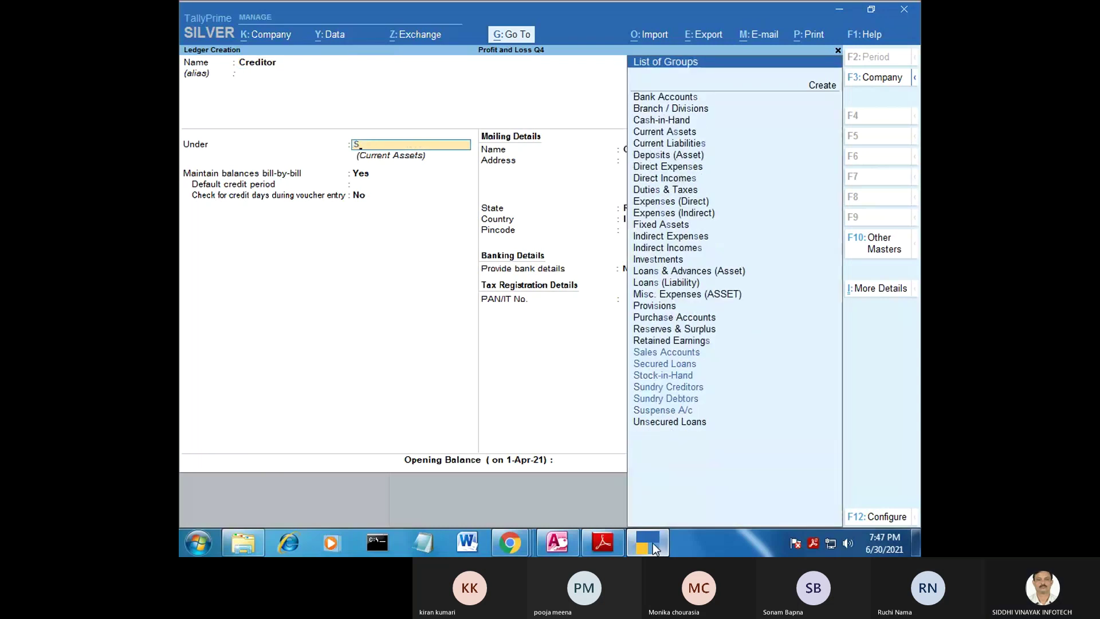
{"action": "key", "text": "Down"}
{"action": "key", "text": "Return"}
Step: Keep the Creditor ledger's bill-by-bill balances at Yes, credit-day check at No, state Rajasthan, country India and no bank details, up to the opening balance
{"action": "key", "text": "Return"}
{"action": "key", "text": "Return"}
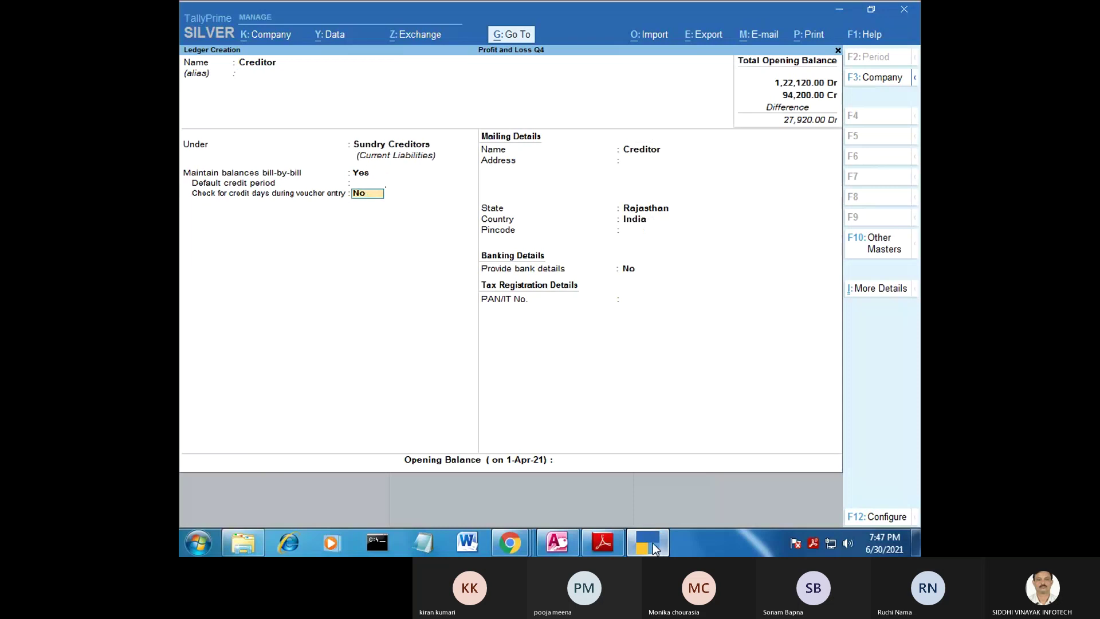
{"action": "key", "text": "Return"}
{"action": "key", "text": "Return"}
{"action": "key", "text": "Return"}
{"action": "key", "text": "Return"}
{"action": "key", "text": "Return"}
{"action": "key", "text": "Return"}
{"action": "key", "text": "Return"}
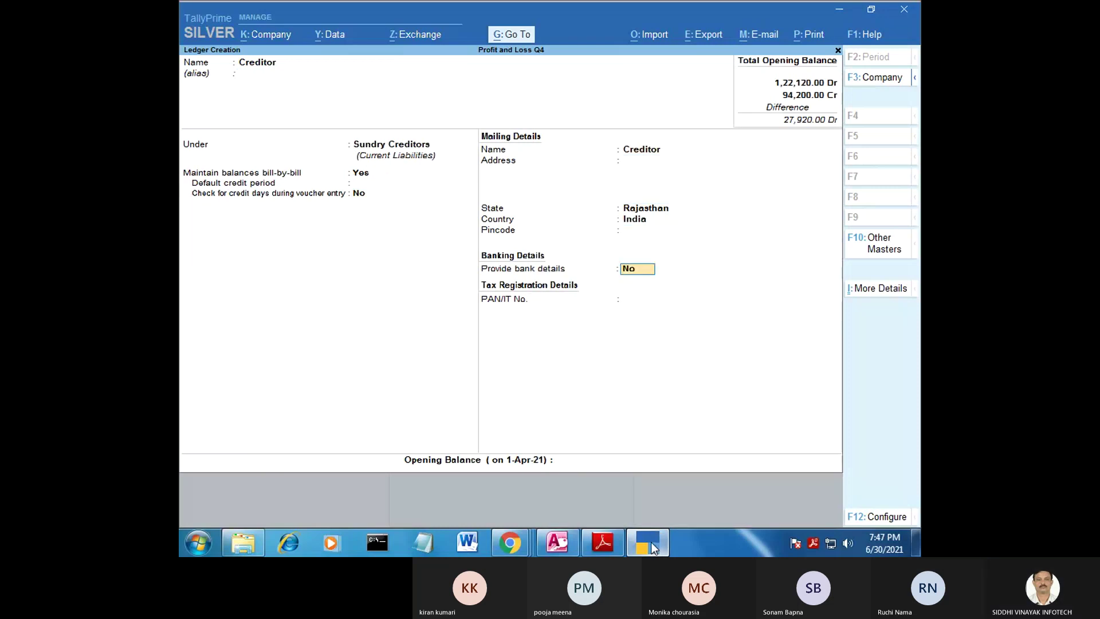
{"action": "key", "text": "Return"}
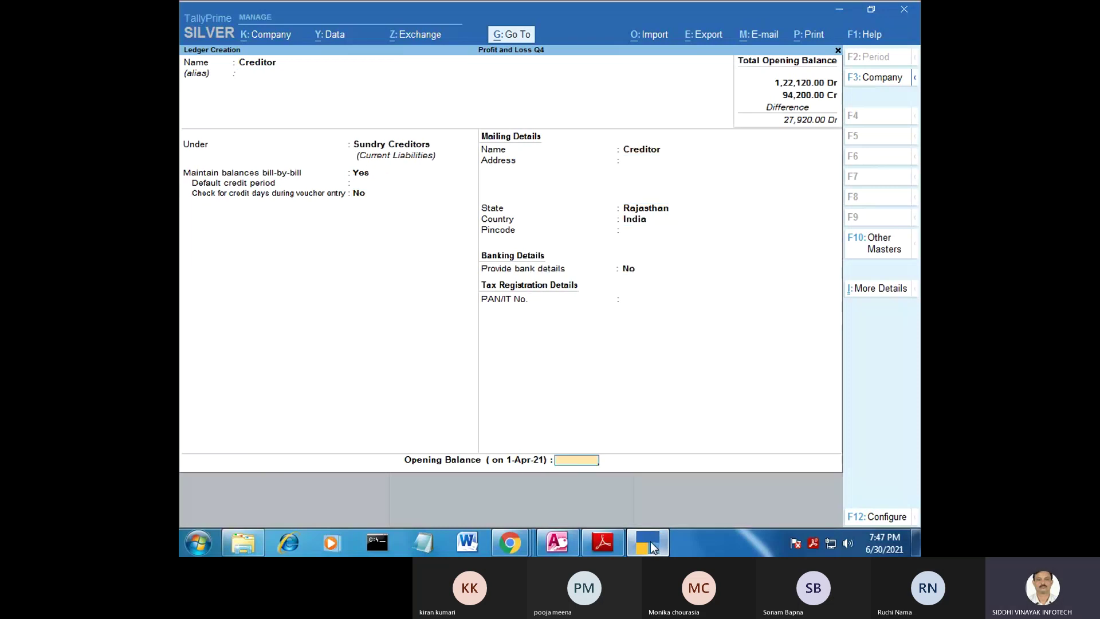
Step: Set the Creditor ledger's opening balance to 12,800 Cr, leave the bill-wise breakup on account and accept the ledger
{"action": "left_click", "coordinate": [652, 547]}
{"action": "left_click", "coordinate": [652, 547]}
{"action": "type", "text": "12800"}
{"action": "key", "text": "Return"}
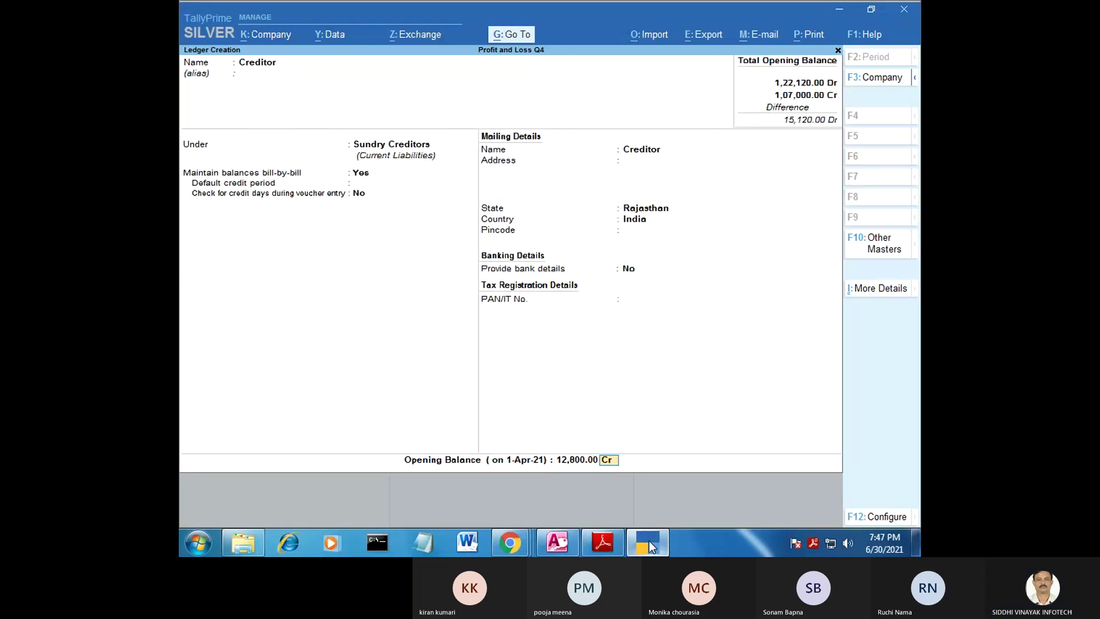
{"action": "key", "text": "Return"}
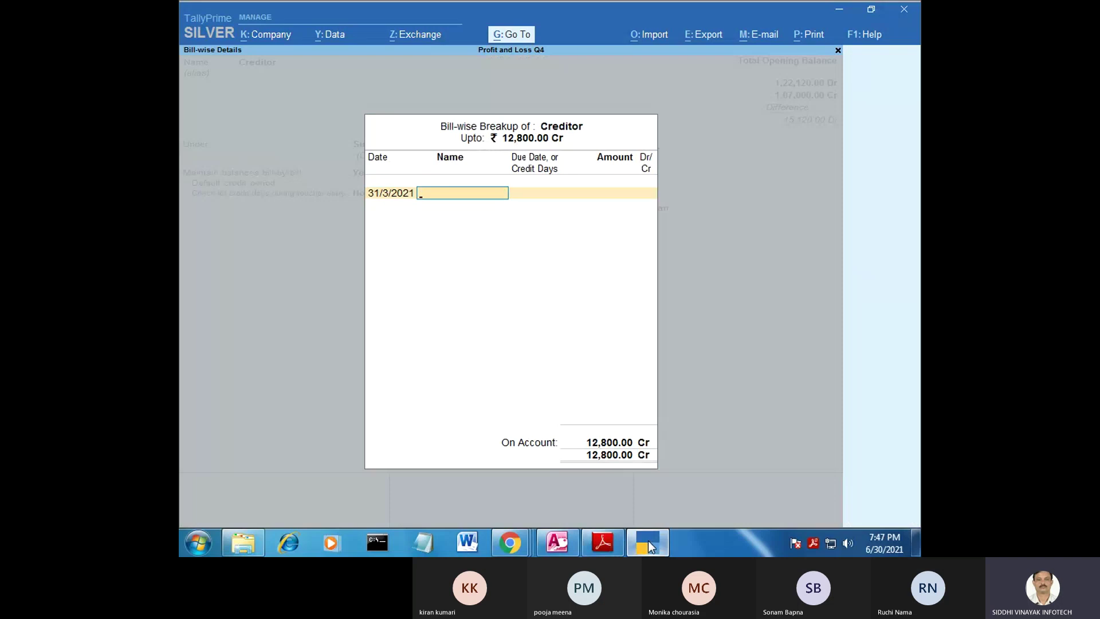
{"action": "key", "text": "Return"}
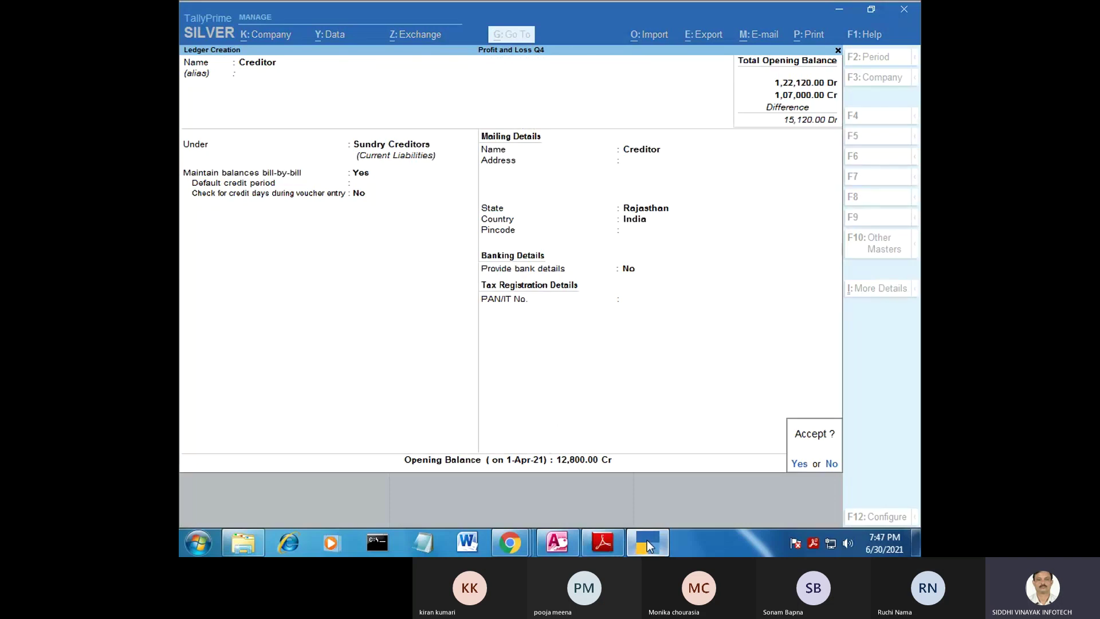
{"action": "key", "text": "Return"}
Step: Look up the Loan (Cr) entry and its amount in the Q-4 list of the Adobe Reader PDF
{"action": "left_click", "coordinate": [650, 546]}
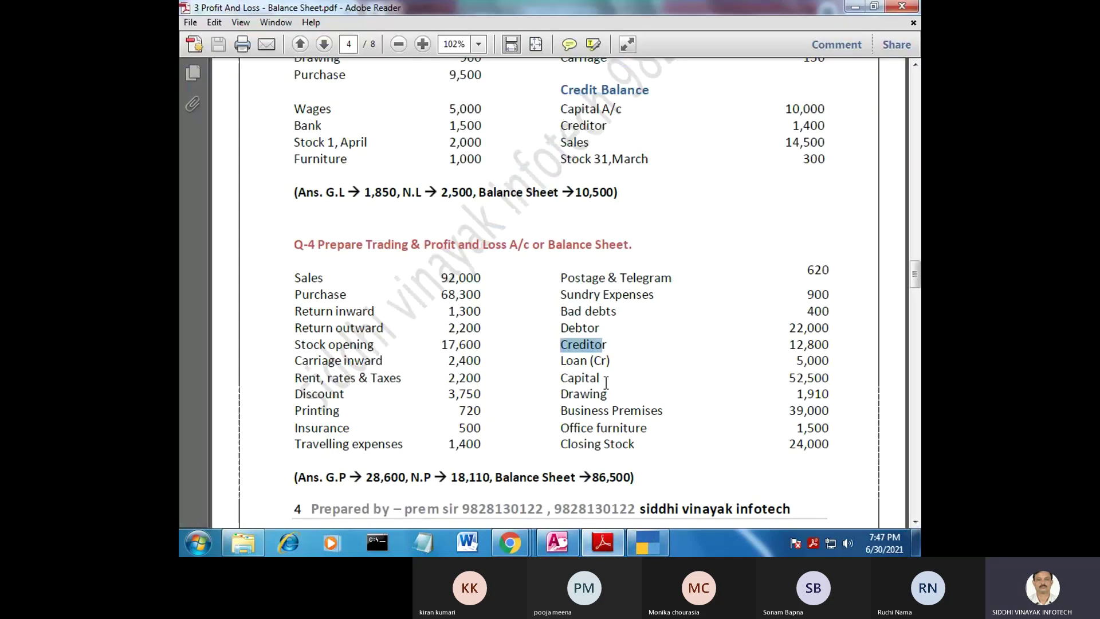
{"action": "left_click", "coordinate": [567, 356]}
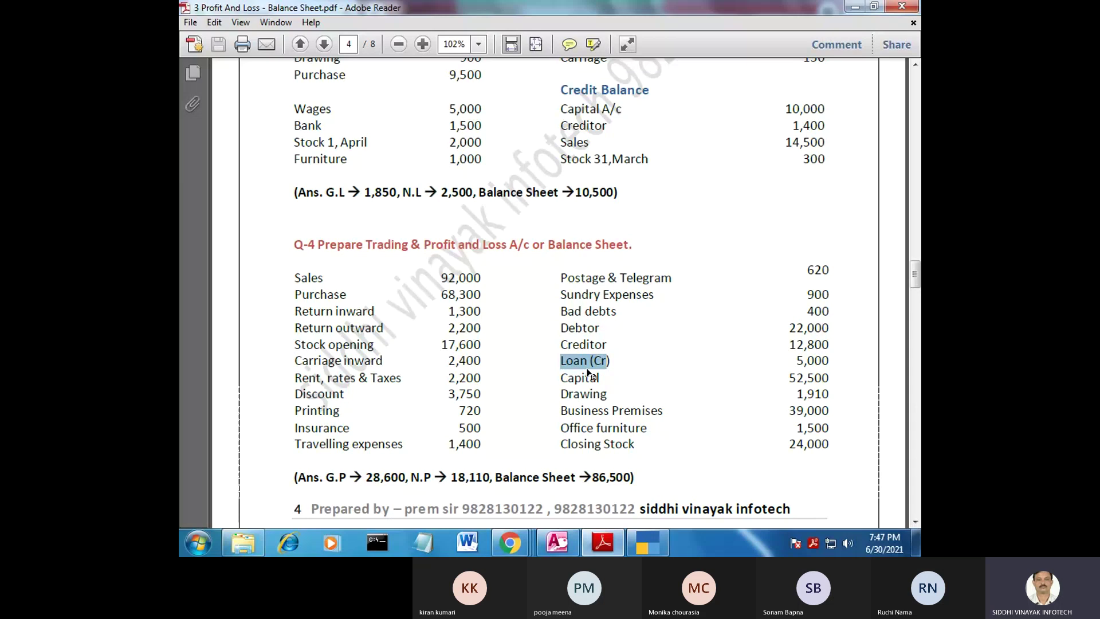
{"action": "left_click", "coordinate": [594, 362]}
{"action": "left_click_drag", "start_coordinate": [611, 361], "coordinate": [560, 361]}
{"action": "left_click", "coordinate": [600, 363]}
{"action": "left_click_drag", "start_coordinate": [612, 361], "coordinate": [560, 362]}
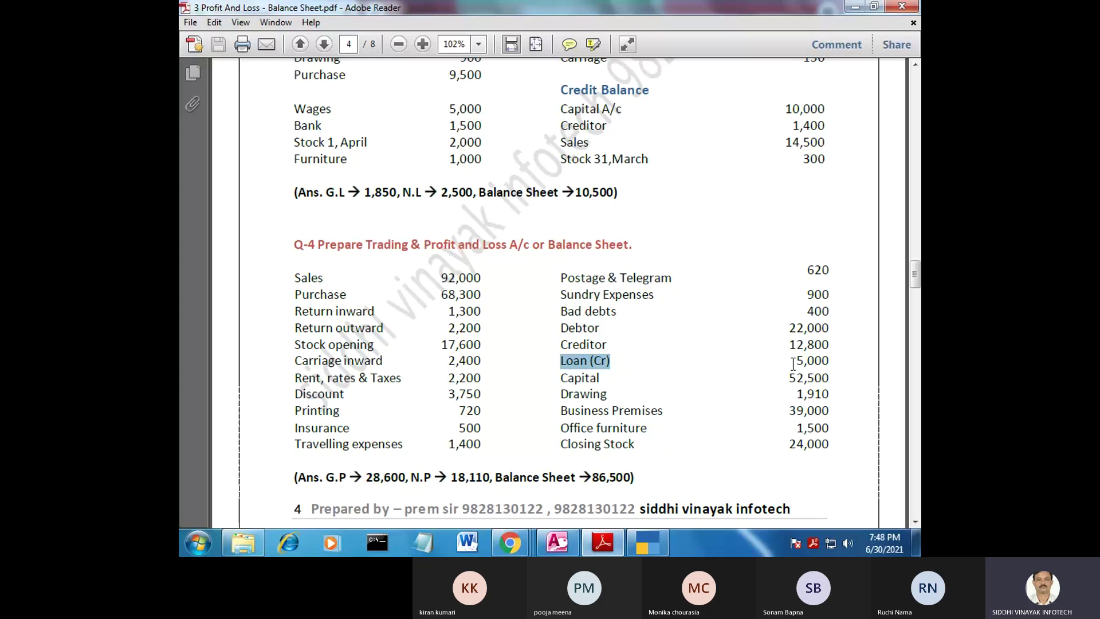
Step: Switch to TallyPrime, name the new ledger Loan(Cr) and place it under Current Liabilities
{"action": "left_click", "coordinate": [658, 540]}
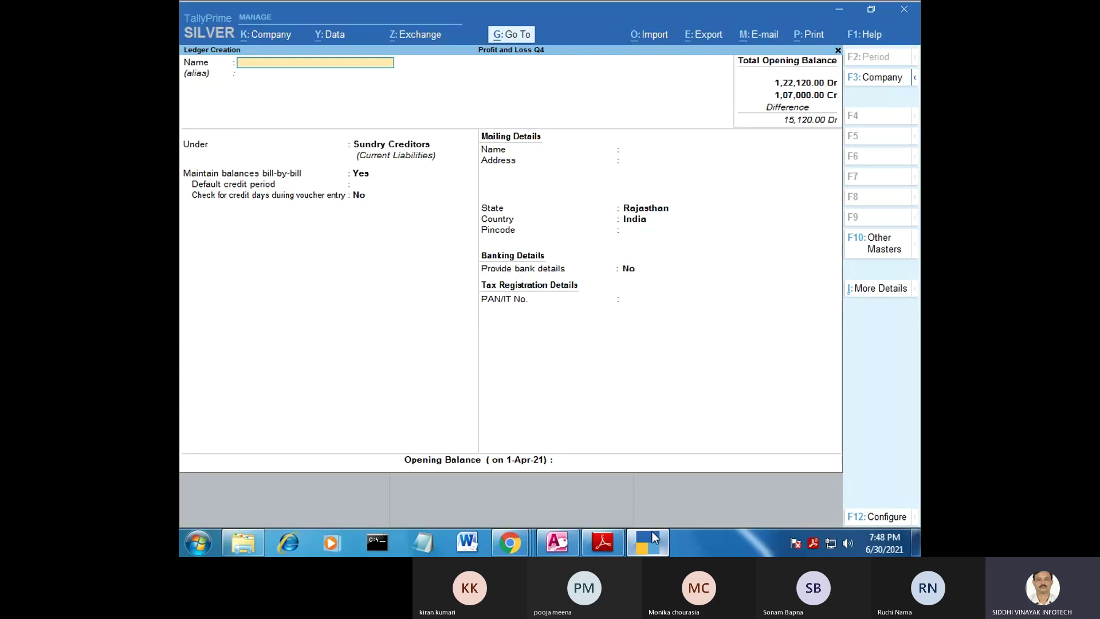
{"action": "type", "text": "Loan(cr"}
{"action": "key", "text": "Return"}
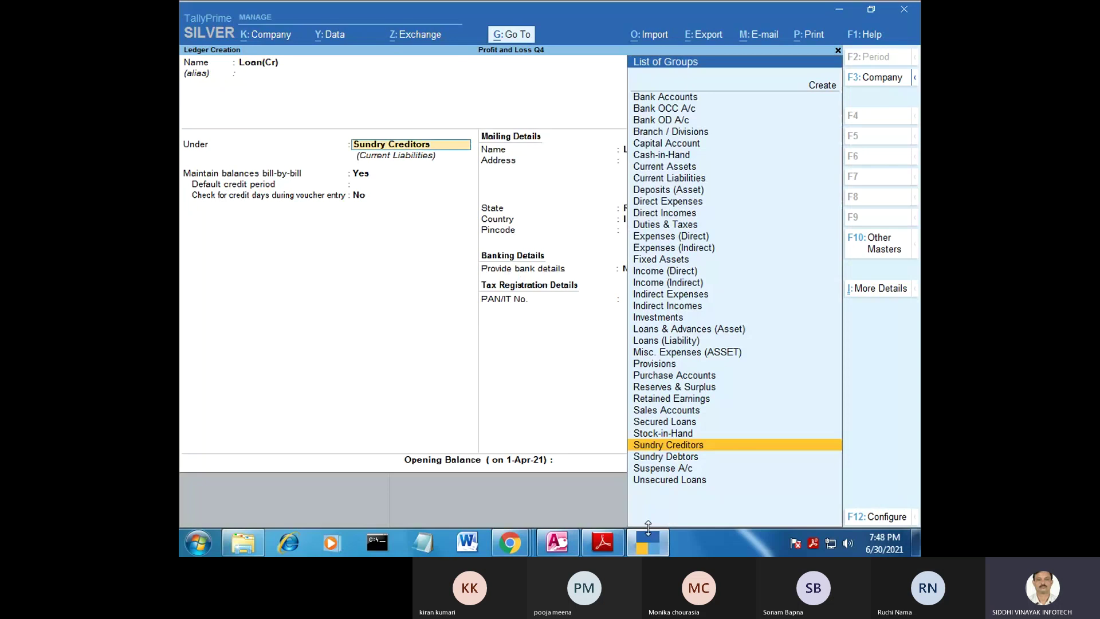
{"action": "type", "text": "C"}
{"action": "key", "text": "Down"}
{"action": "key", "text": "Down"}
{"action": "key", "text": "Down"}
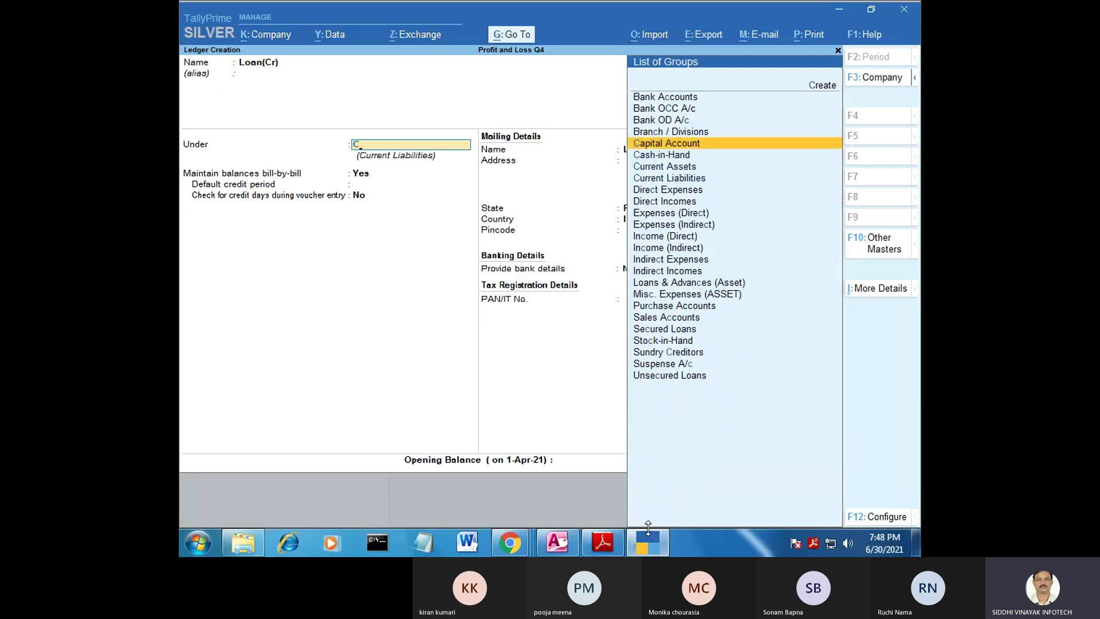
{"action": "key", "text": "Return"}
Step: Keep the Loan(Cr) ledger's mailing name, state Rajasthan, country India and no bank details, up to the opening balance
{"action": "key", "text": "Return"}
{"action": "key", "text": "Return"}
{"action": "key", "text": "Return"}
{"action": "key", "text": "Return"}
{"action": "key", "text": "Return"}
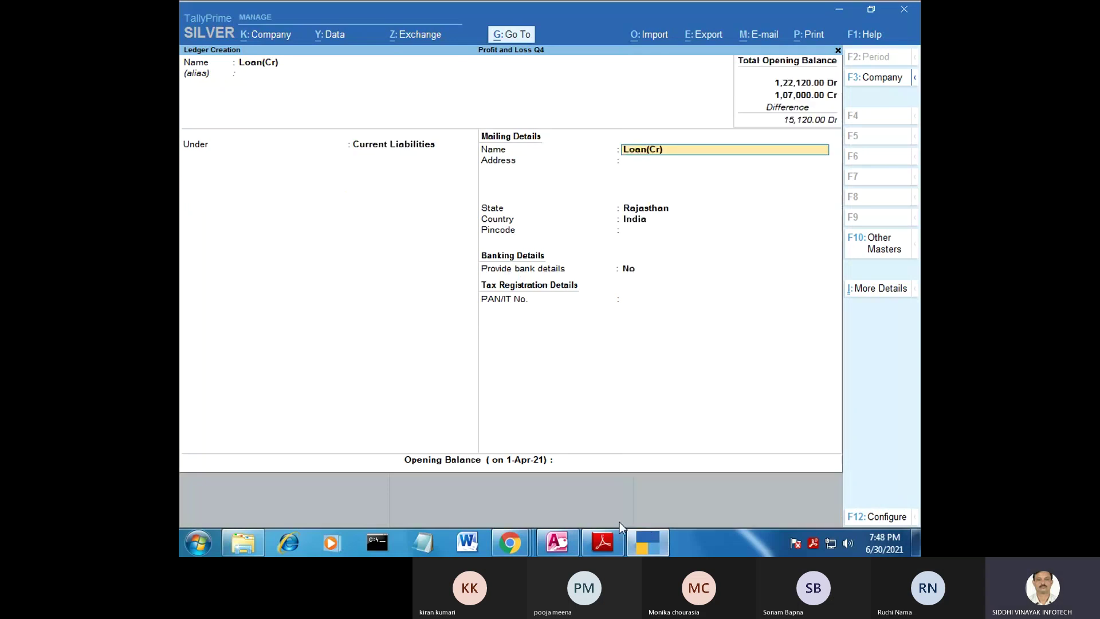
{"action": "key", "text": "Return"}
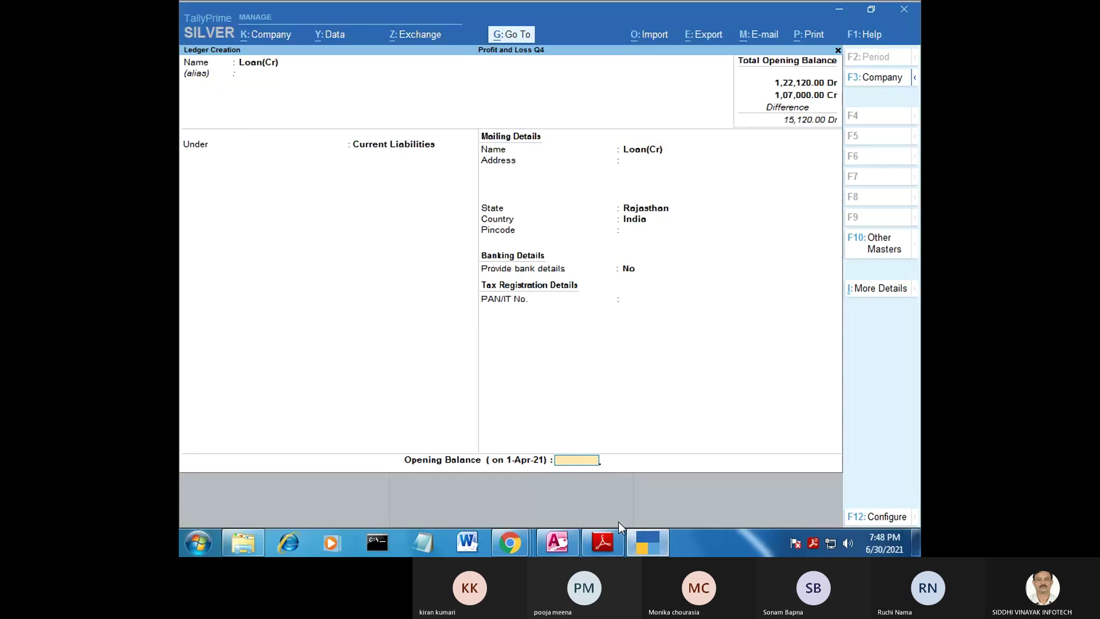
Step: Check the loan amount in the Adobe Reader PDF, then set the Loan(Cr) opening balance to 5,000 Cr in TallyPrime and accept the ledger
{"action": "key", "text": "alt+Tab"}
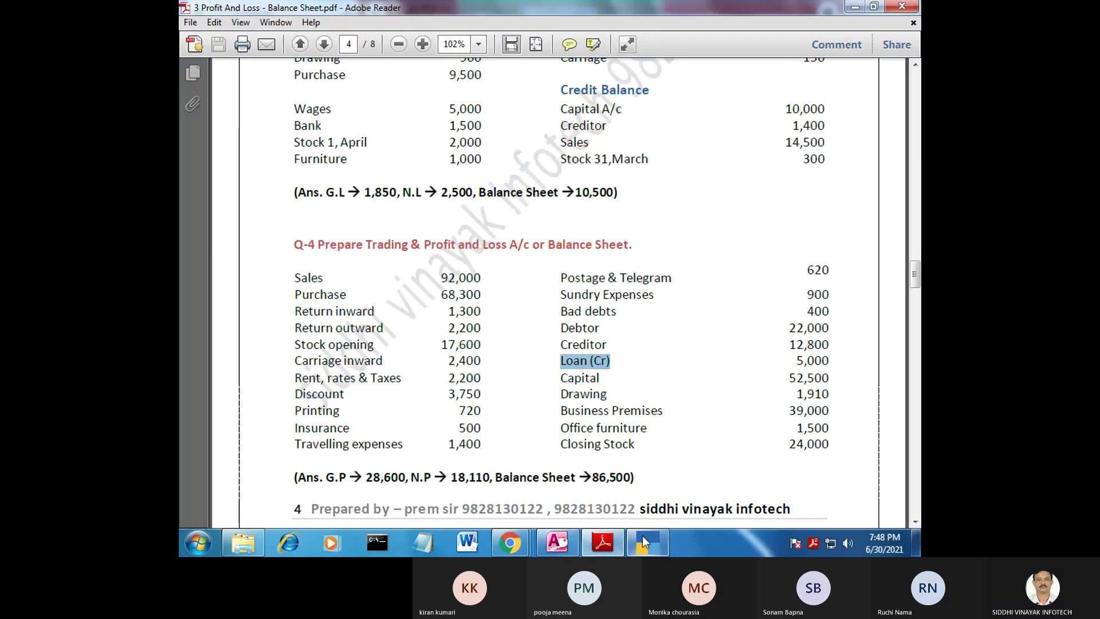
{"action": "key", "text": "alt+Tab"}
{"action": "type", "text": "5"}
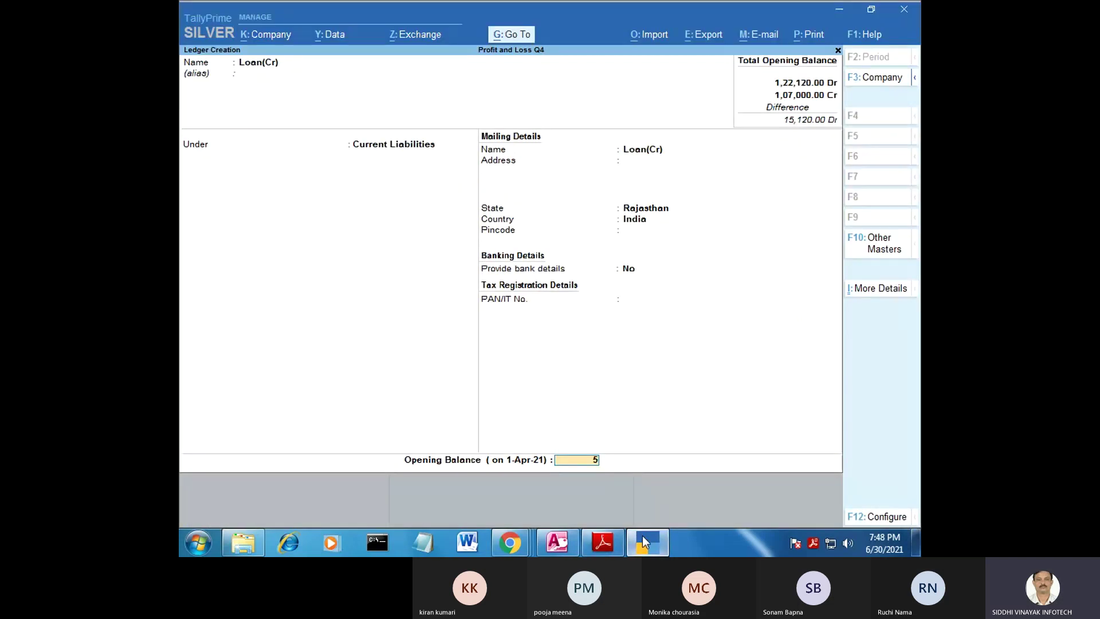
{"action": "type", "text": ",000"}
{"action": "key", "text": "Return"}
{"action": "key", "text": "Return"}
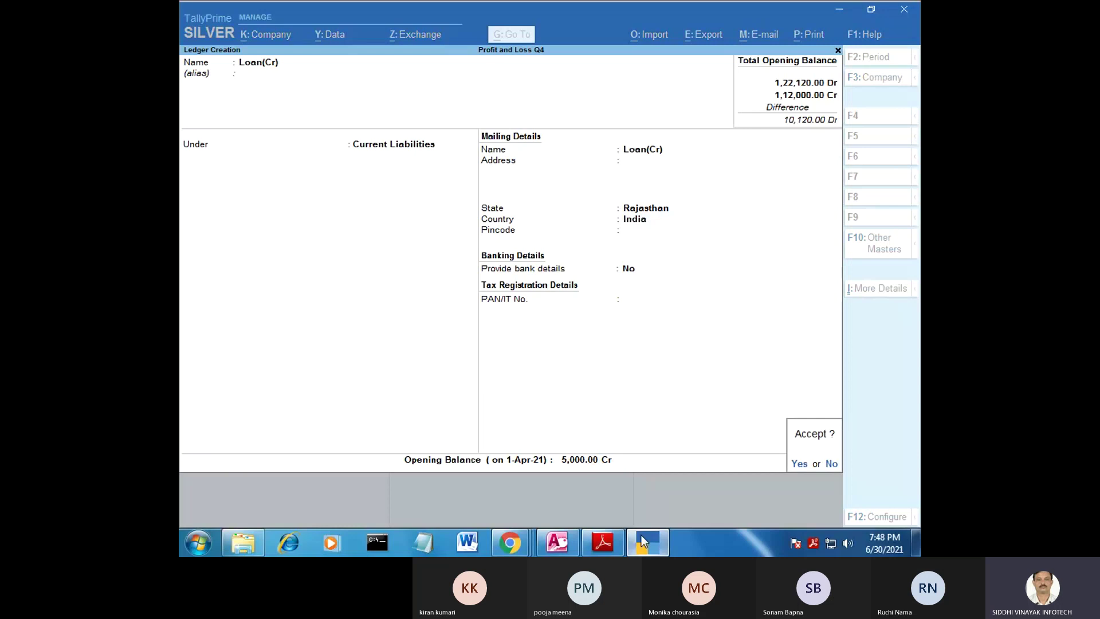
Step: Look up the Capital entry and its amount in the Q-4 list of the Adobe Reader PDF
{"action": "left_click", "coordinate": [641, 535]}
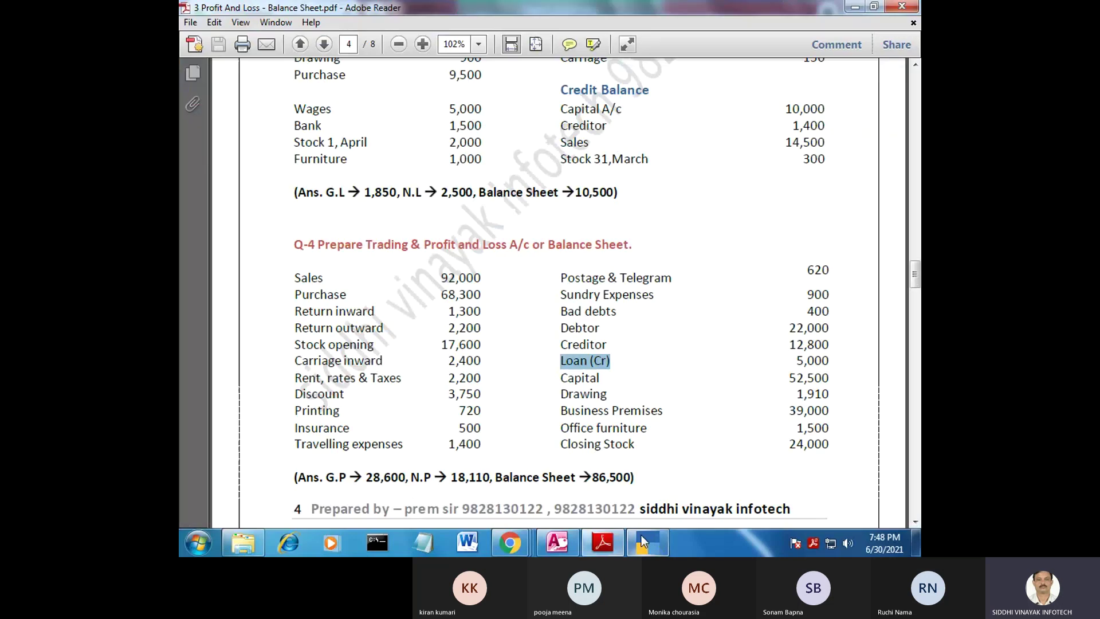
{"action": "left_click_drag", "start_coordinate": [605, 394], "coordinate": [595, 380]}
{"action": "left_click", "coordinate": [594, 385]}
{"action": "left_click", "coordinate": [608, 385]}
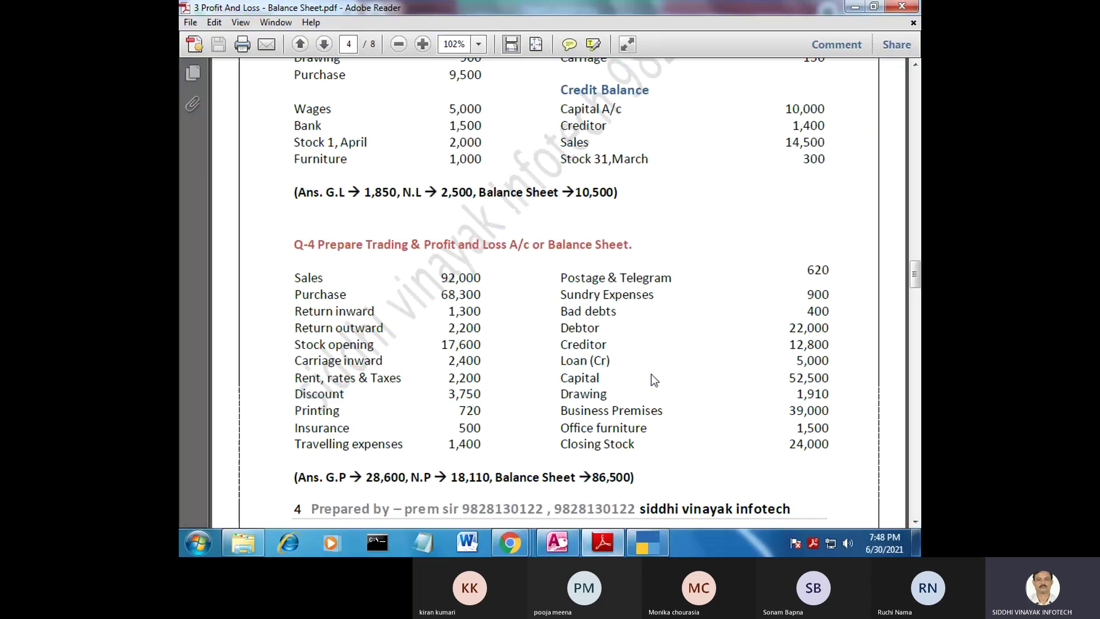
{"action": "double_click", "coordinate": [795, 376]}
{"action": "left_click", "coordinate": [708, 404]}
Step: Switch to TallyPrime, name the new ledger Capital and place it under Capital Account
{"action": "left_click", "coordinate": [652, 542]}
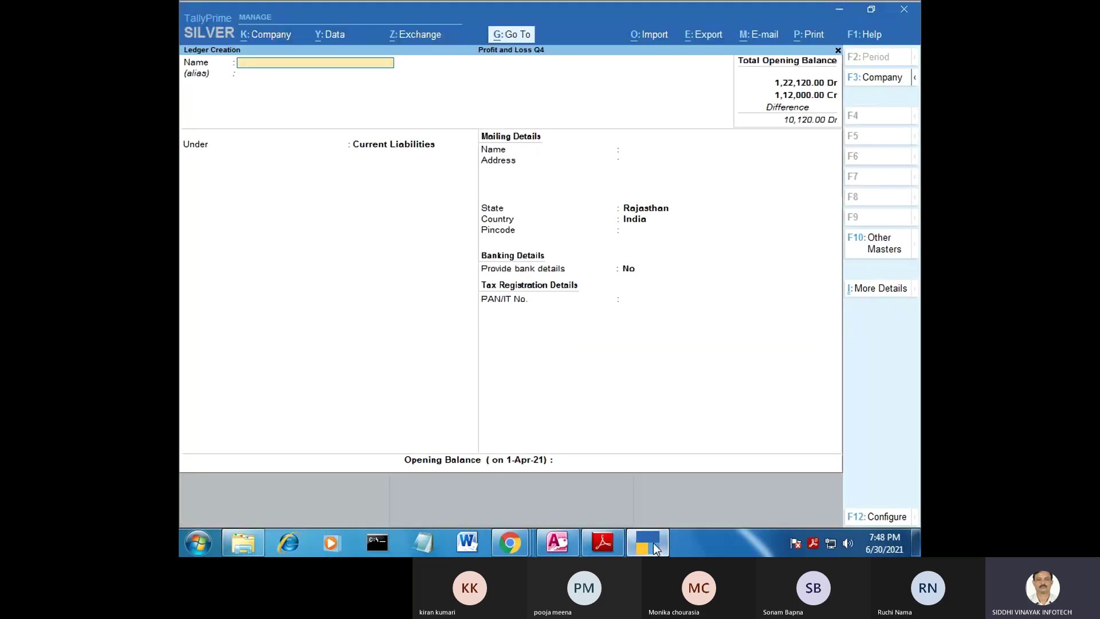
{"action": "type", "text": "Capi"}
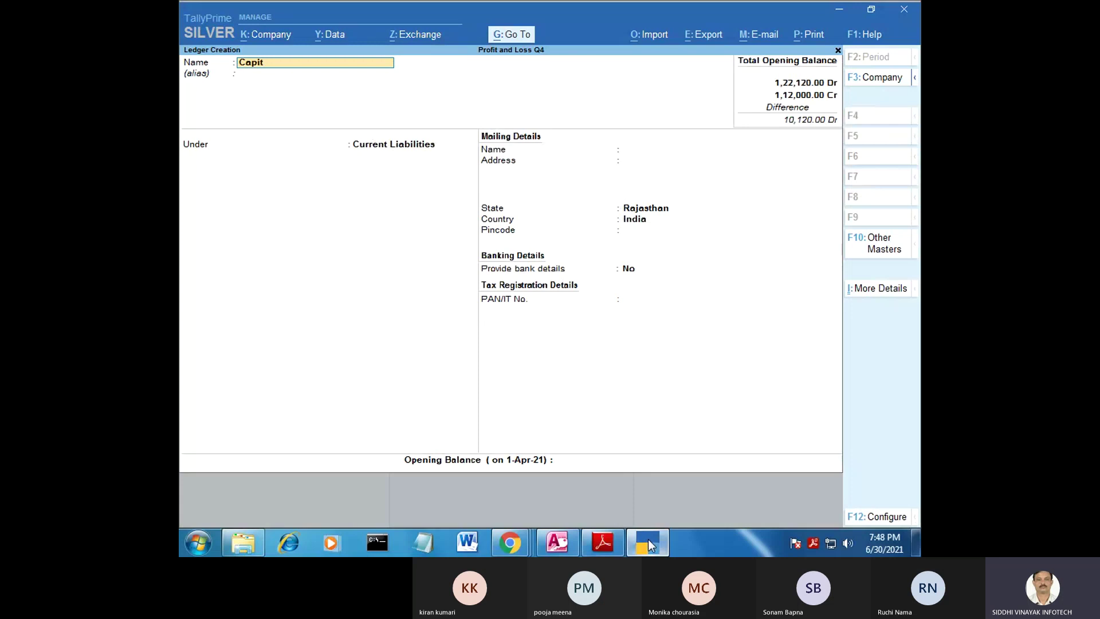
{"action": "type", "text": "ta"}
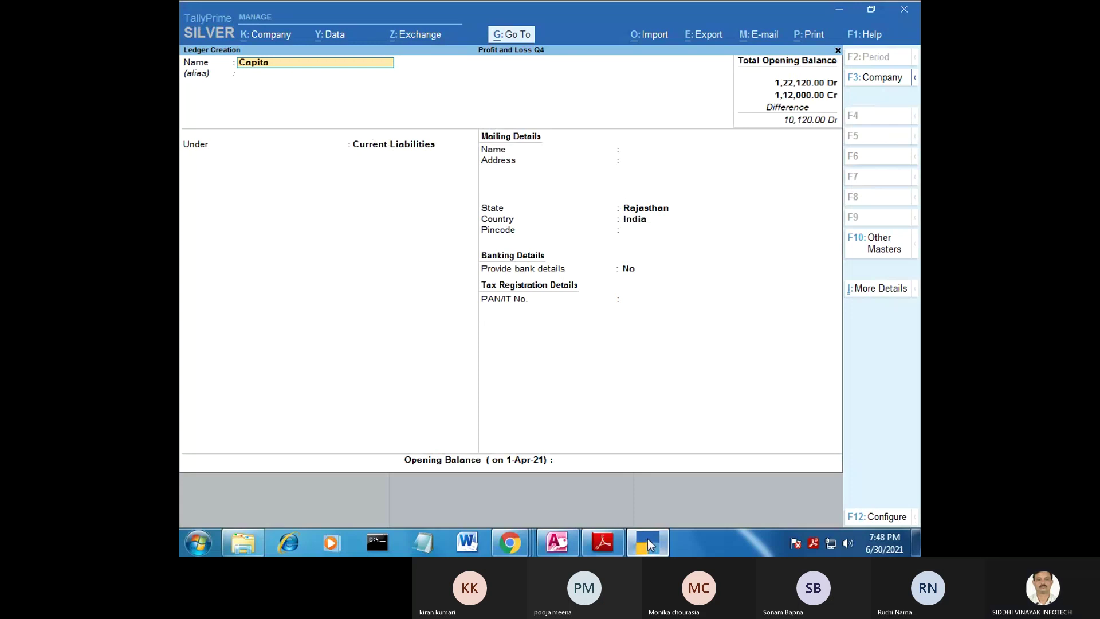
{"action": "type", "text": "l"}
{"action": "key", "text": "Return"}
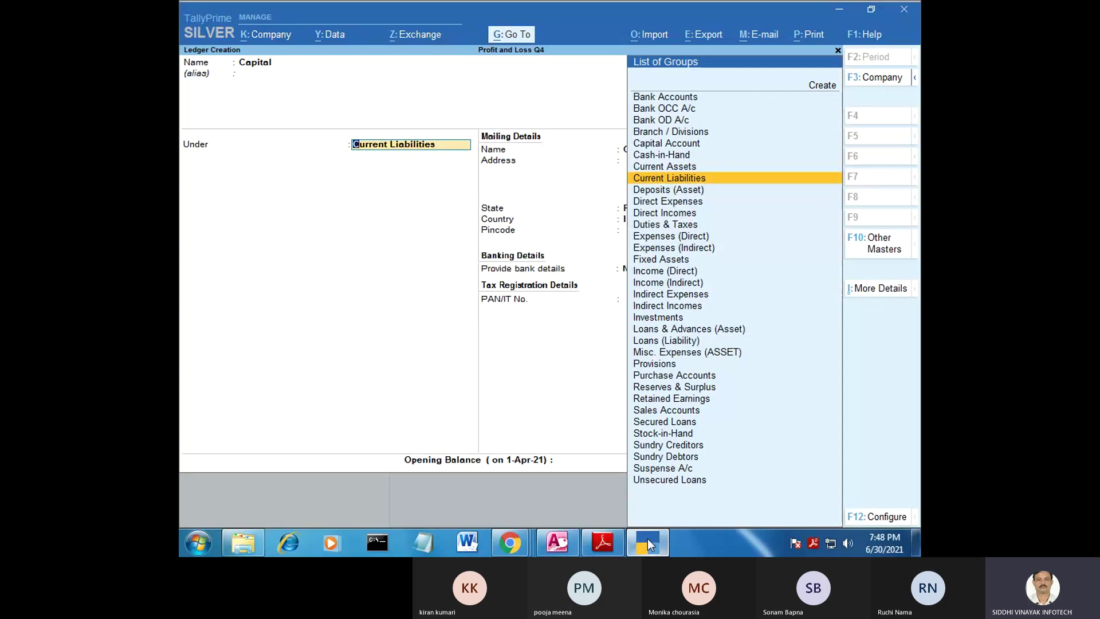
{"action": "type", "text": "Ca"}
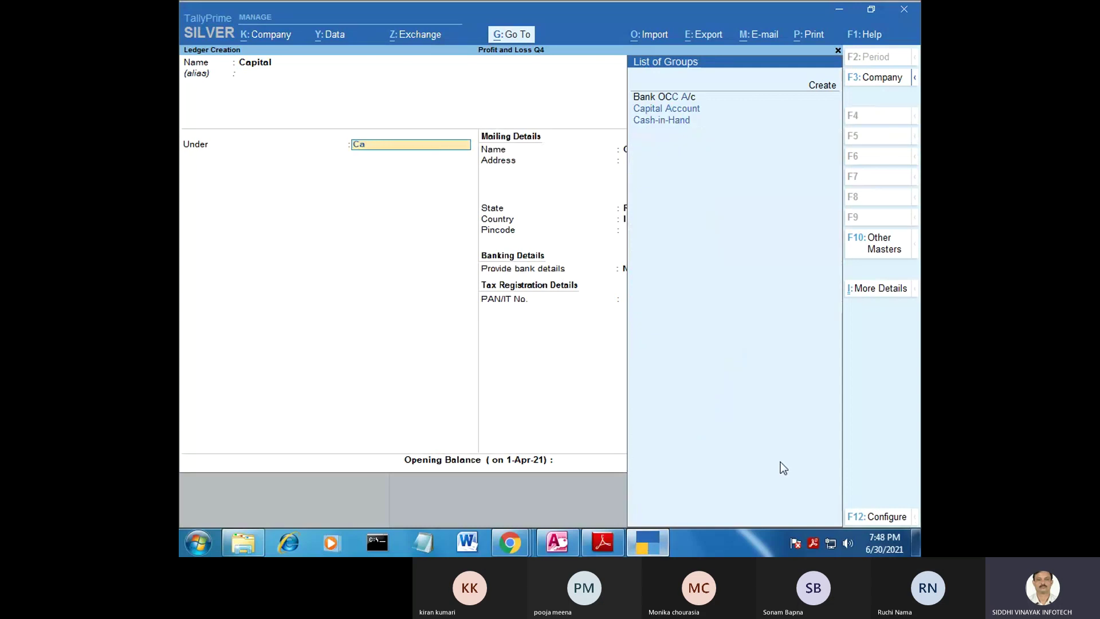
{"action": "key", "text": "Down"}
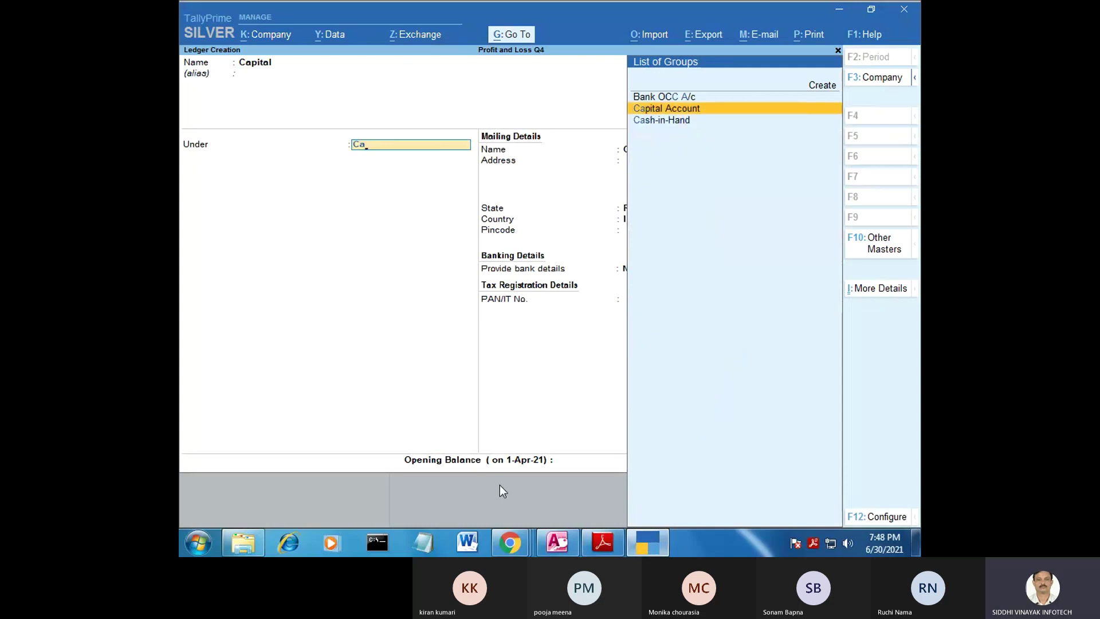
{"action": "key", "text": "Return"}
Step: Keep the Capital ledger's mailing name, state Rajasthan, country India, no bank details and blank PAN, up to the opening balance
{"action": "key", "text": "Return"}
{"action": "key", "text": "Return"}
{"action": "key", "text": "Return"}
{"action": "key", "text": "Return"}
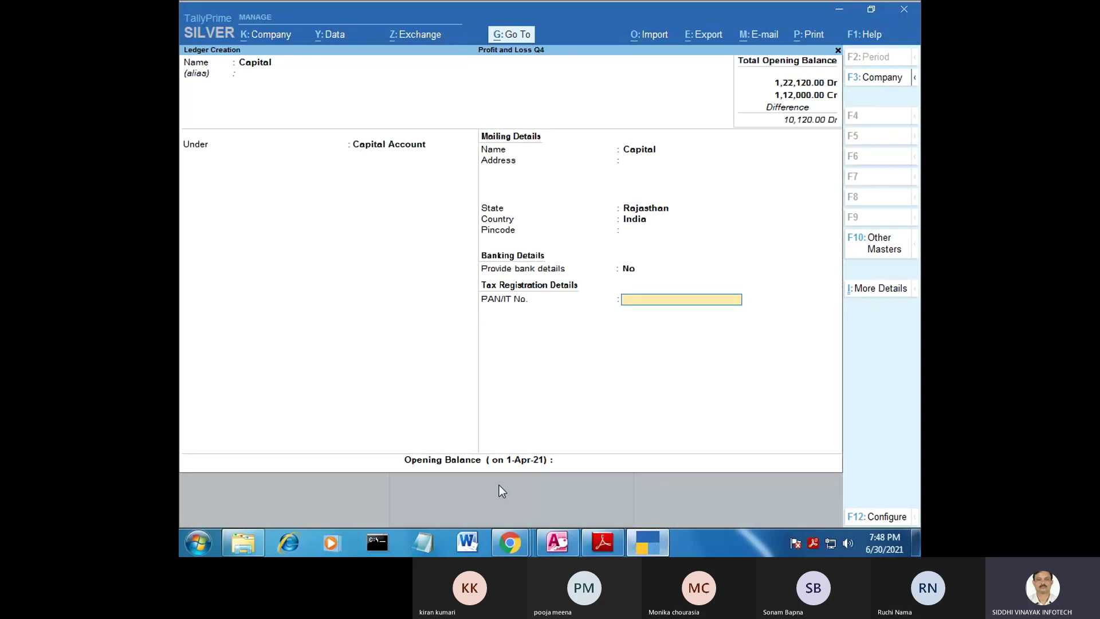
{"action": "key", "text": "Return"}
Step: Check the capital amount in the Adobe Reader PDF, then set the Capital opening balance to 52,500 Cr in TallyPrime and accept the ledger
{"action": "left_click", "coordinate": [641, 543]}
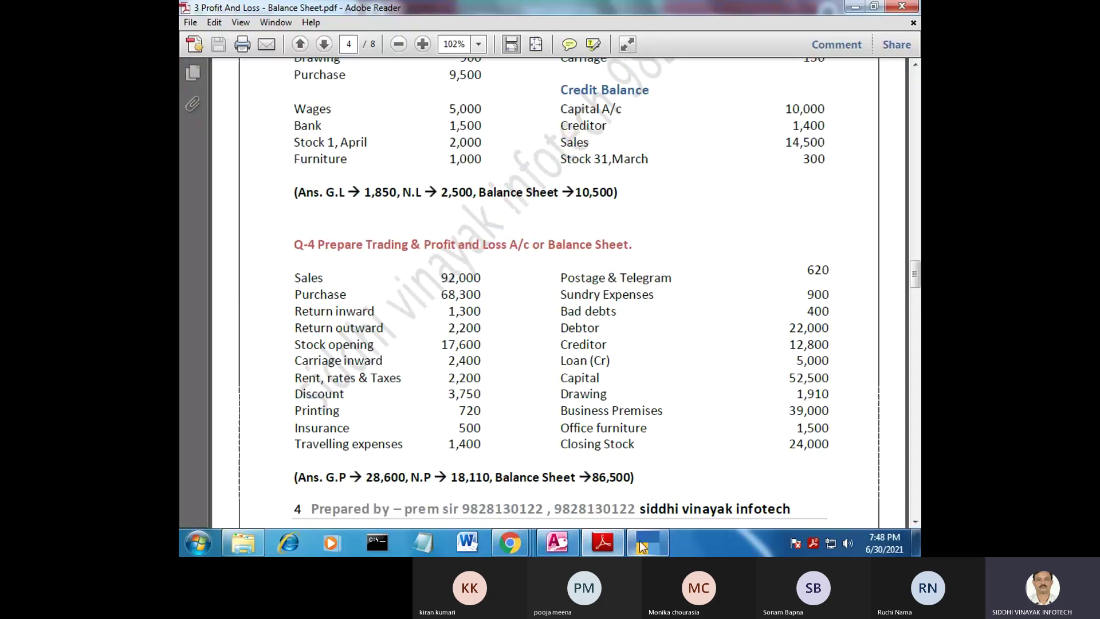
{"action": "left_click", "coordinate": [639, 540]}
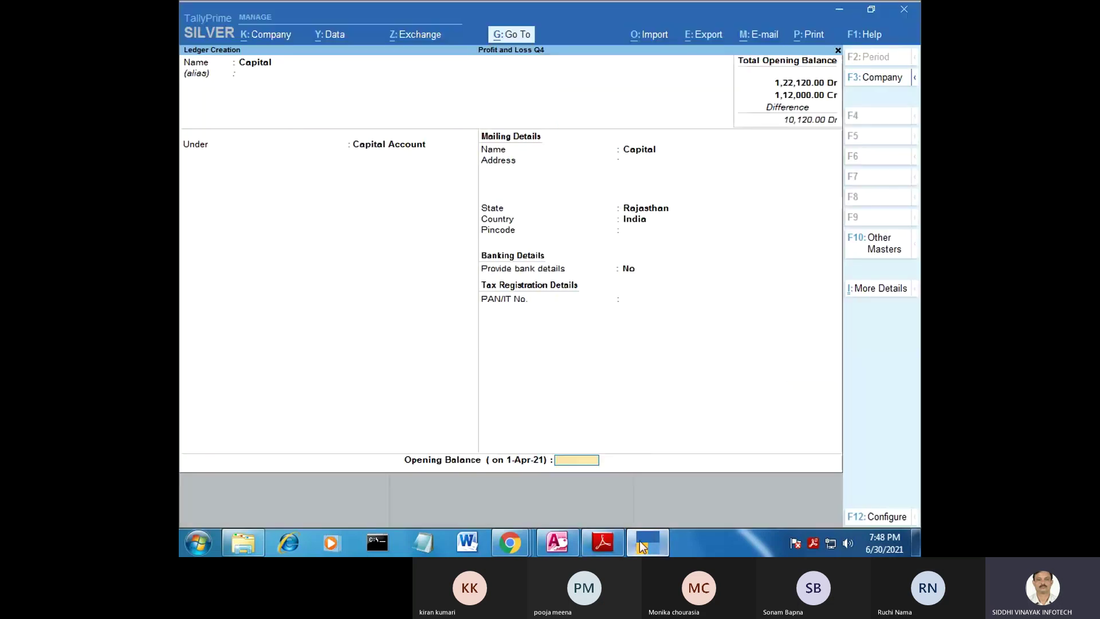
{"action": "type", "text": "52,5"}
{"action": "type", "text": "00"}
{"action": "key", "text": "Return"}
{"action": "key", "text": "Return"}
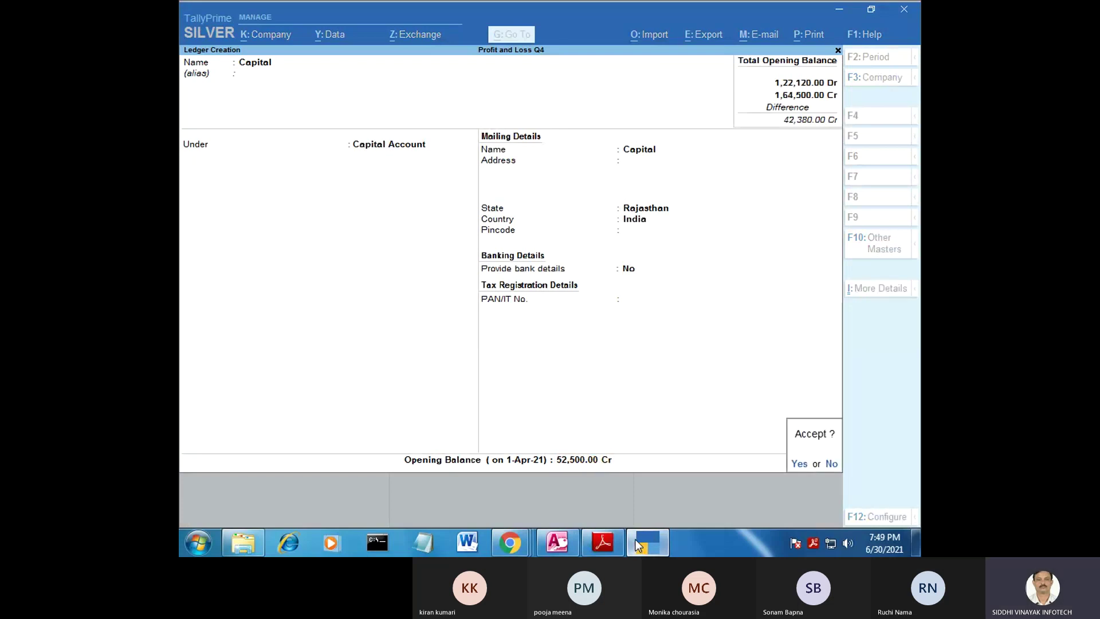
{"action": "key", "text": "Return"}
Step: Look up the Drawing entry and its amount in the Q-4 list of the Adobe Reader PDF
{"action": "left_click", "coordinate": [642, 540]}
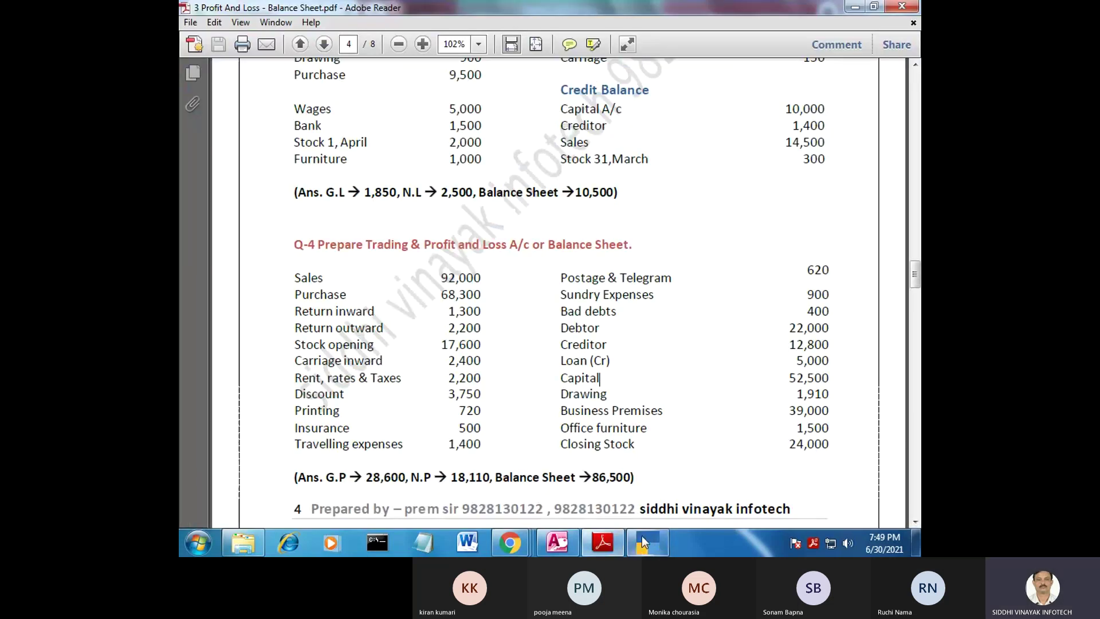
{"action": "mouse_move", "coordinate": [610, 411]}
{"action": "left_mouse_down"}
{"action": "mouse_move", "coordinate": [561, 392]}
{"action": "mouse_move", "coordinate": [607, 394]}
{"action": "mouse_move", "coordinate": [608, 410]}
{"action": "left_mouse_up"}
{"action": "left_click", "coordinate": [615, 395]}
{"action": "left_click", "coordinate": [613, 394]}
{"action": "left_click", "coordinate": [781, 395]}
{"action": "left_click_drag", "start_coordinate": [602, 395], "coordinate": [609, 396]}
{"action": "left_click", "coordinate": [610, 397]}
Step: Switch to TallyPrime, name the new ledger Drawing under Capital Account and keep the default mailing, banking and tax details
{"action": "left_click", "coordinate": [648, 543]}
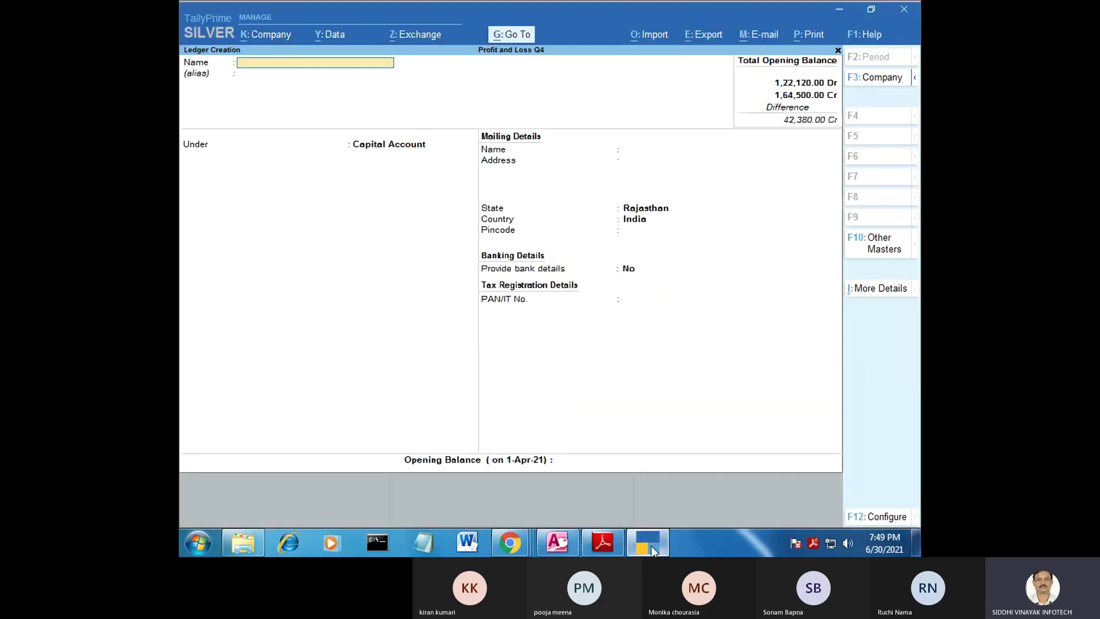
{"action": "type", "text": "Dra"}
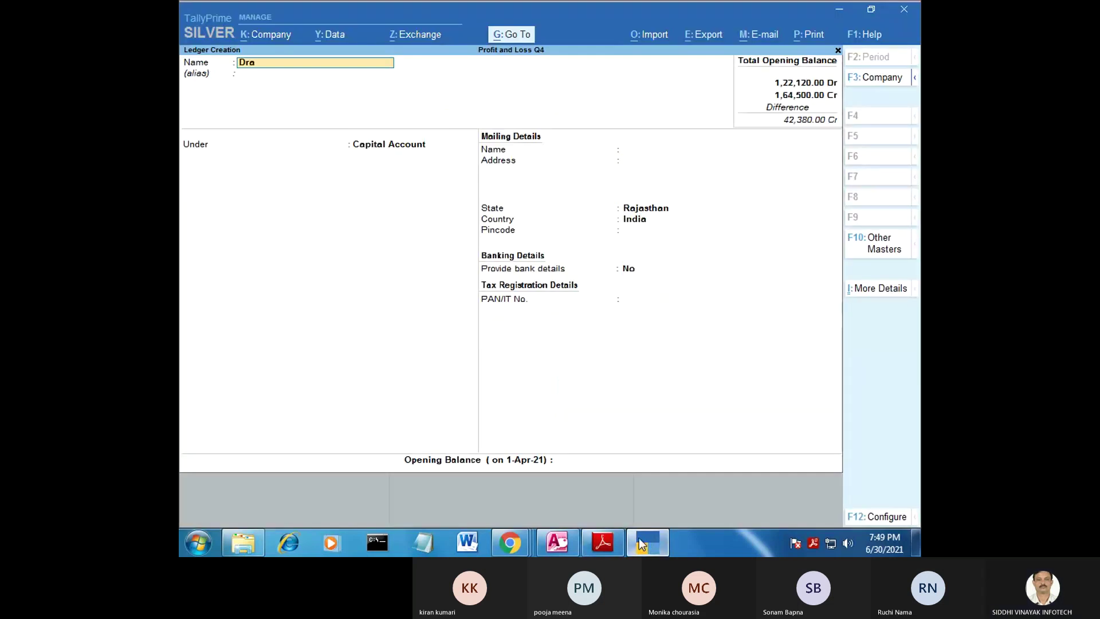
{"action": "type", "text": "wing"}
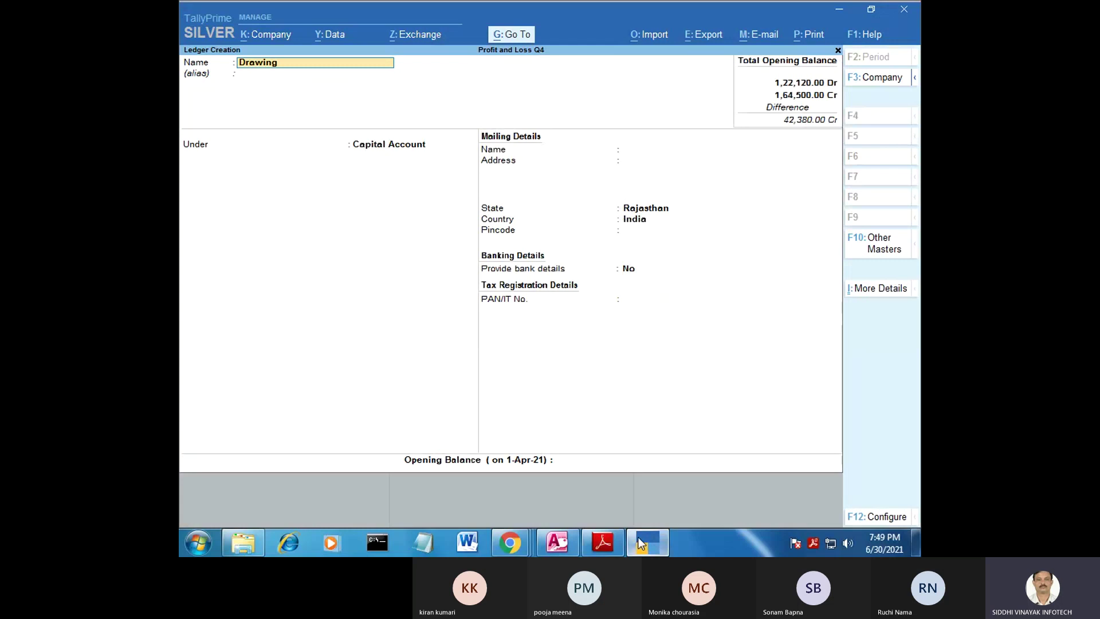
{"action": "key", "text": "Return"}
{"action": "key", "text": "Return"}
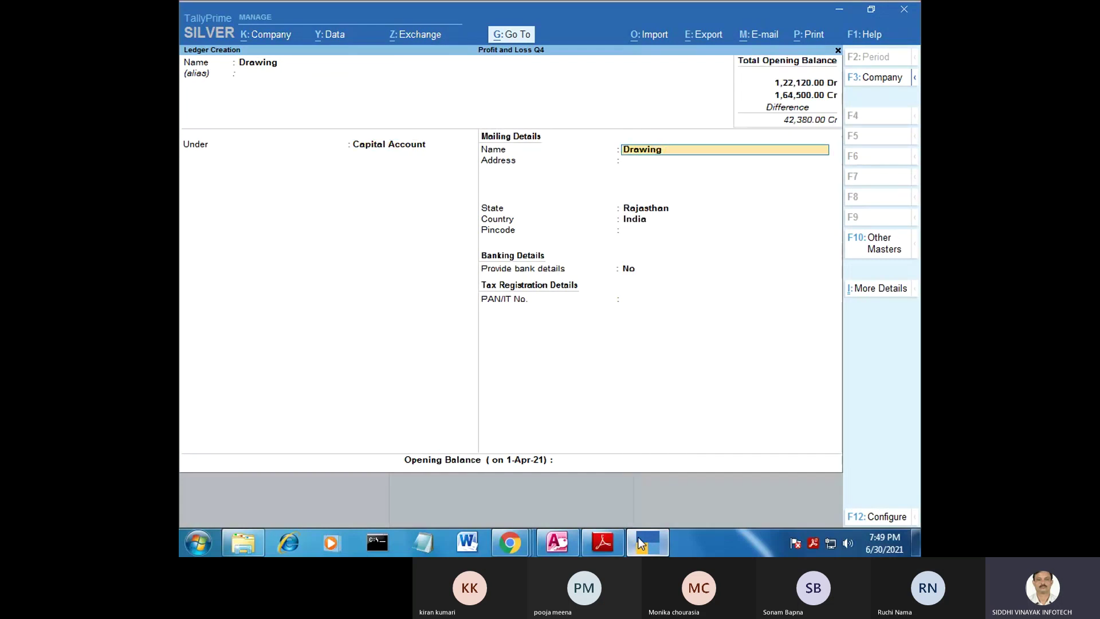
{"action": "key", "text": "Return"}
{"action": "key", "text": "Return"}
{"action": "key", "text": "Return"}
{"action": "key", "text": "Return"}
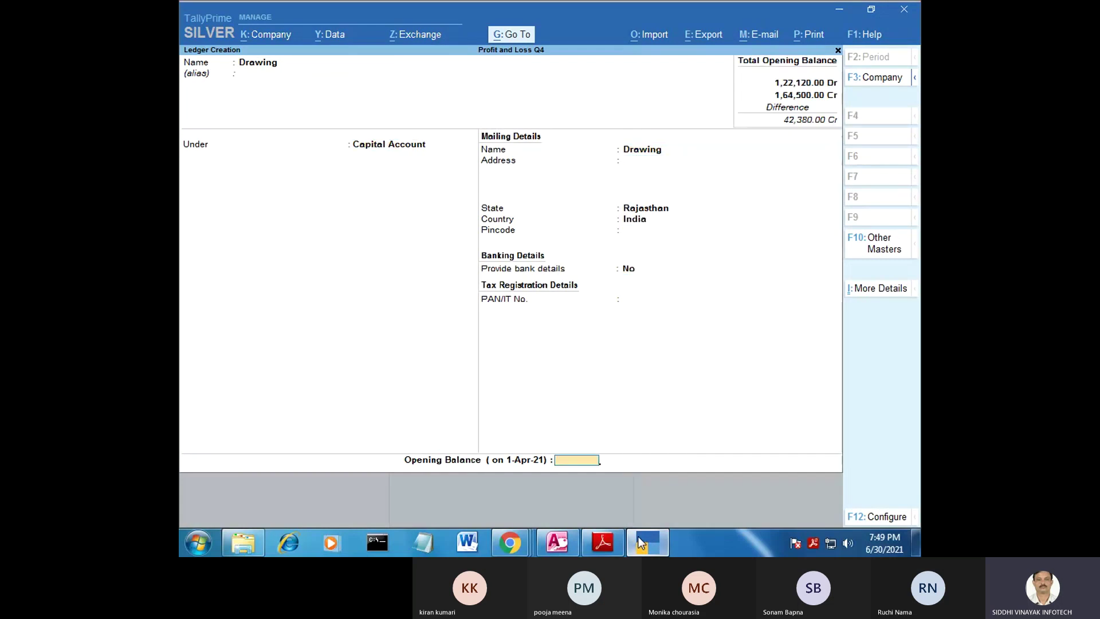
Step: Check the drawing amount in the Adobe Reader PDF, then set the Drawing opening balance to 1,910 Dr in TallyPrime and accept the ledger
{"action": "left_click", "coordinate": [638, 537]}
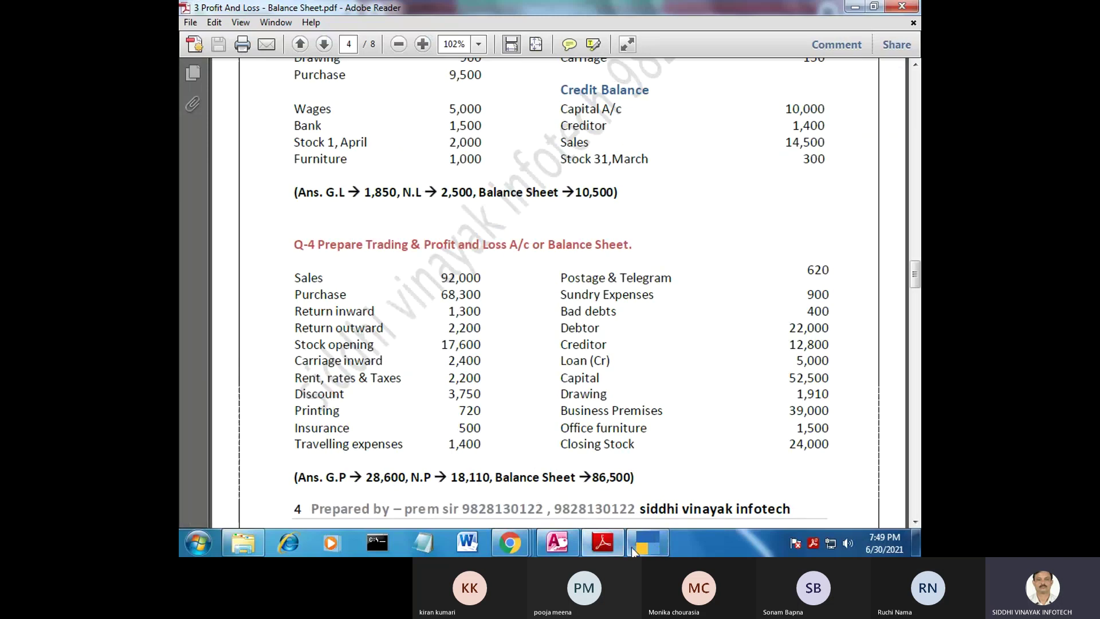
{"action": "left_click", "coordinate": [635, 548]}
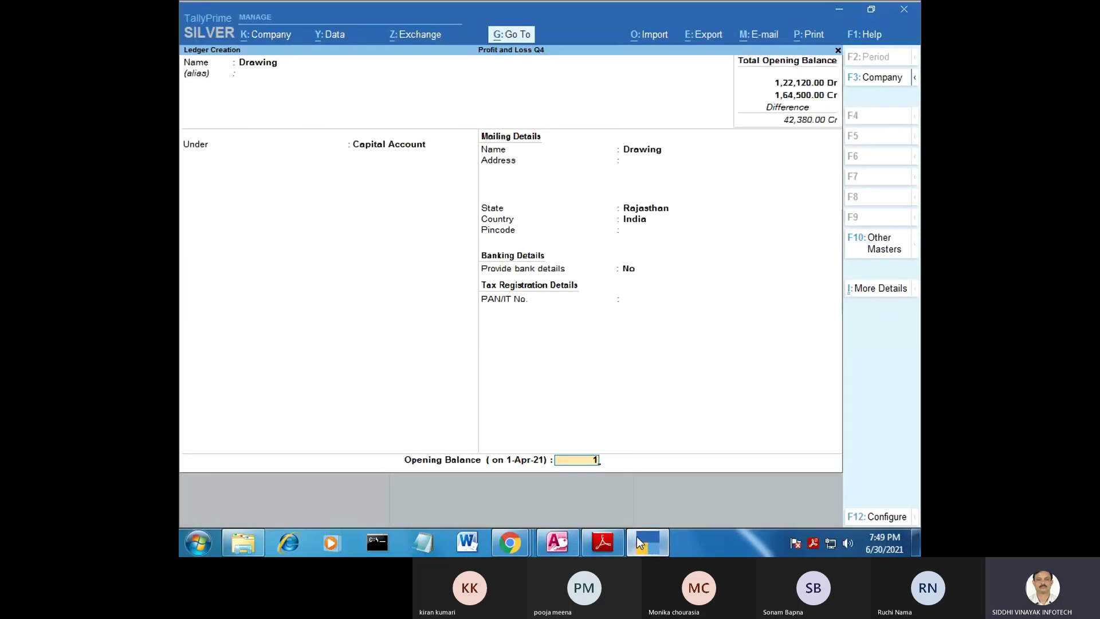
{"action": "type", "text": "194"}
{"action": "key", "text": "BackSpace"}
{"action": "type", "text": "10"}
{"action": "key", "text": "Return"}
{"action": "type", "text": "dr"}
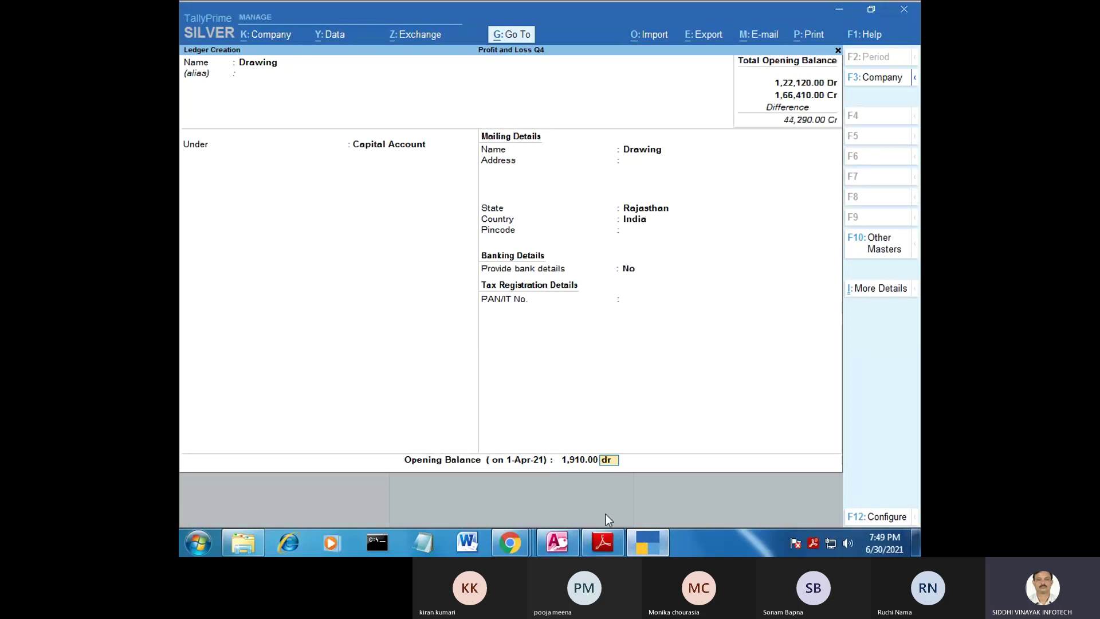
{"action": "key", "text": "Return"}
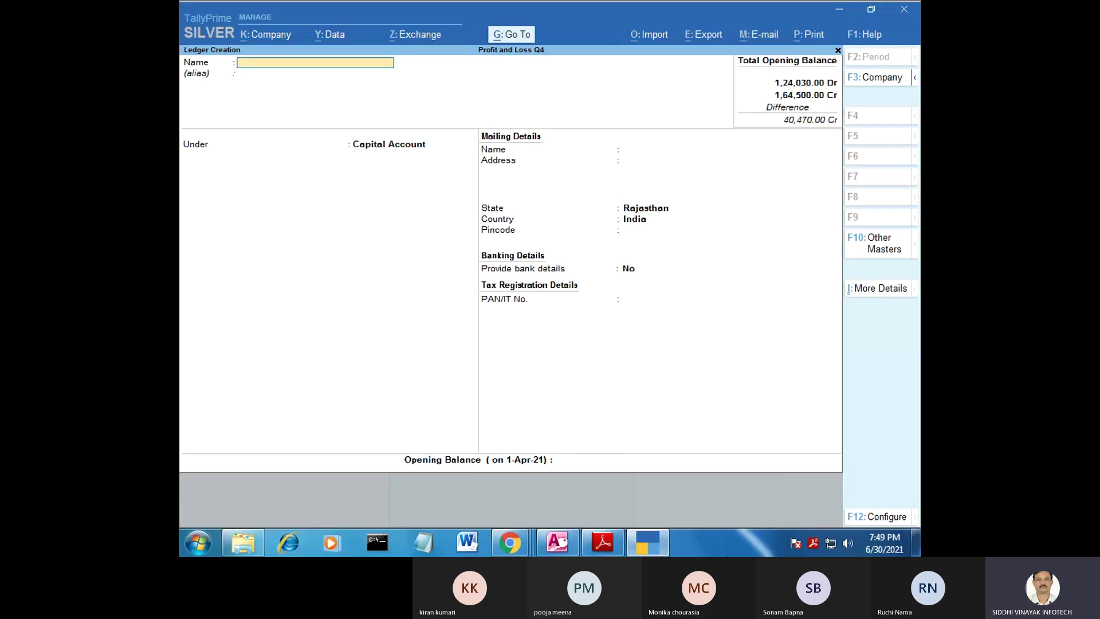
Step: Look up Business Premises in the Adobe Reader PDF, then create a ledger named Business Premises under Fixed Assets in TallyPrime
{"action": "key", "text": "alt+Tab"}
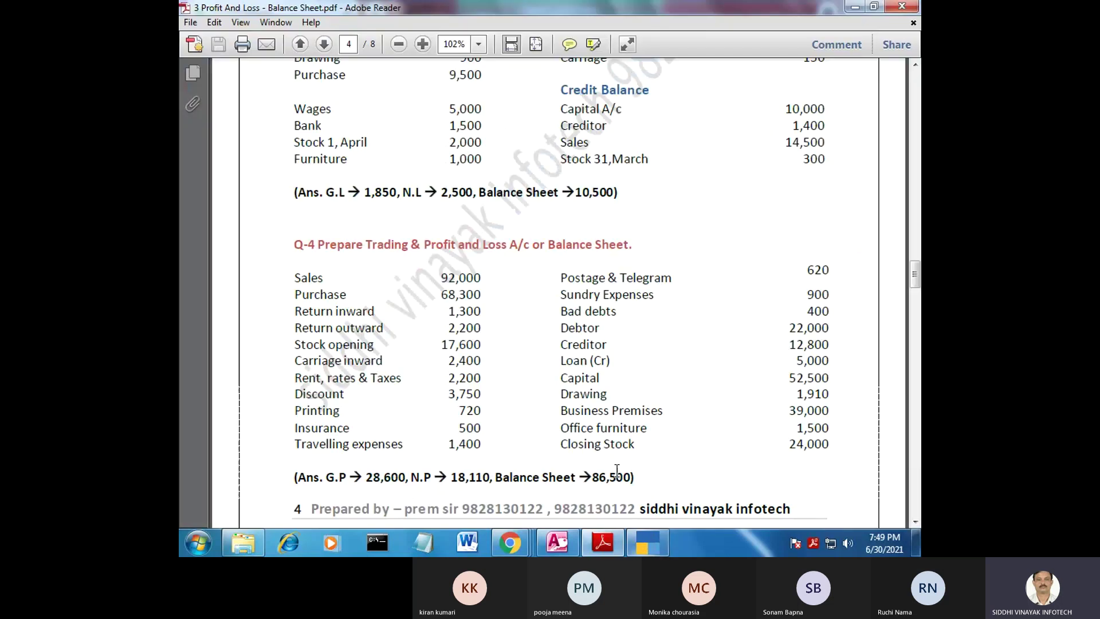
{"action": "triple_click", "coordinate": [585, 409]}
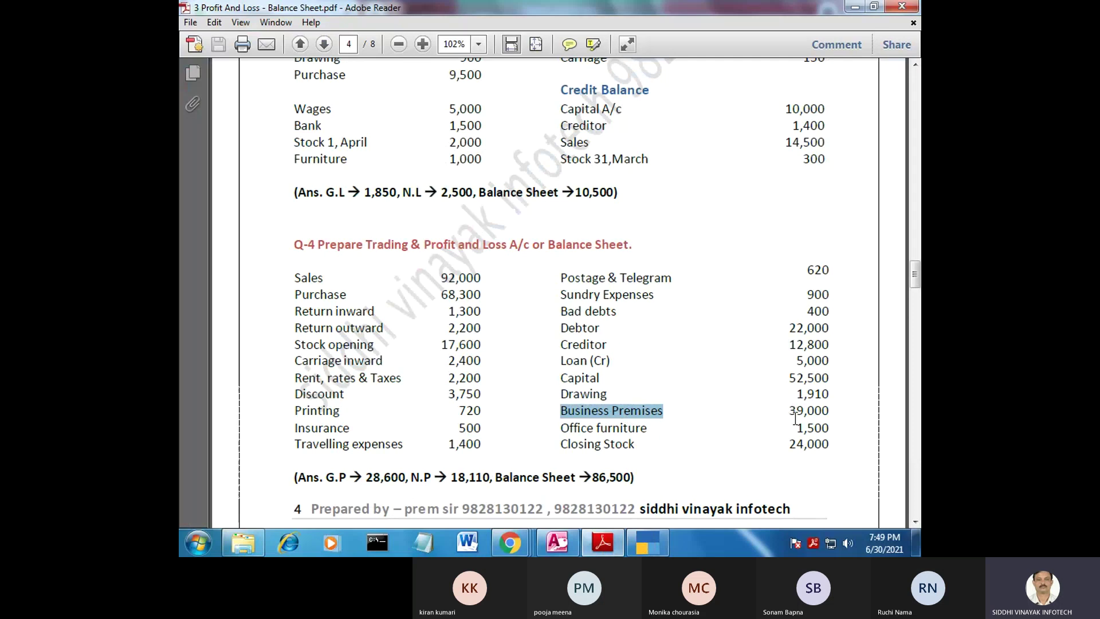
{"action": "left_click", "coordinate": [646, 543]}
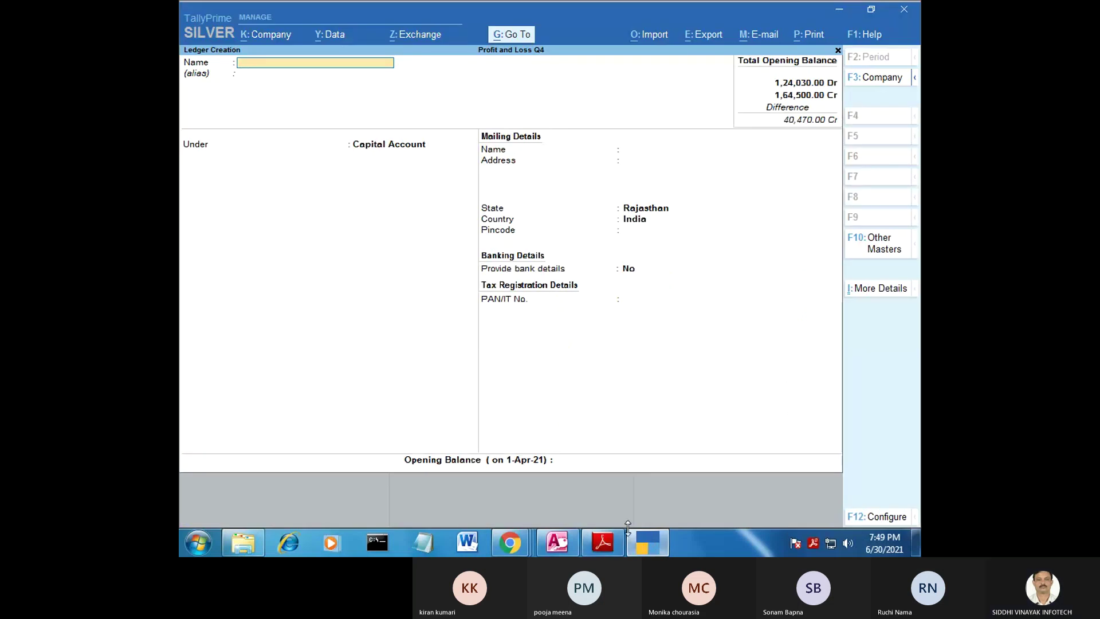
{"action": "type", "text": "Bus"}
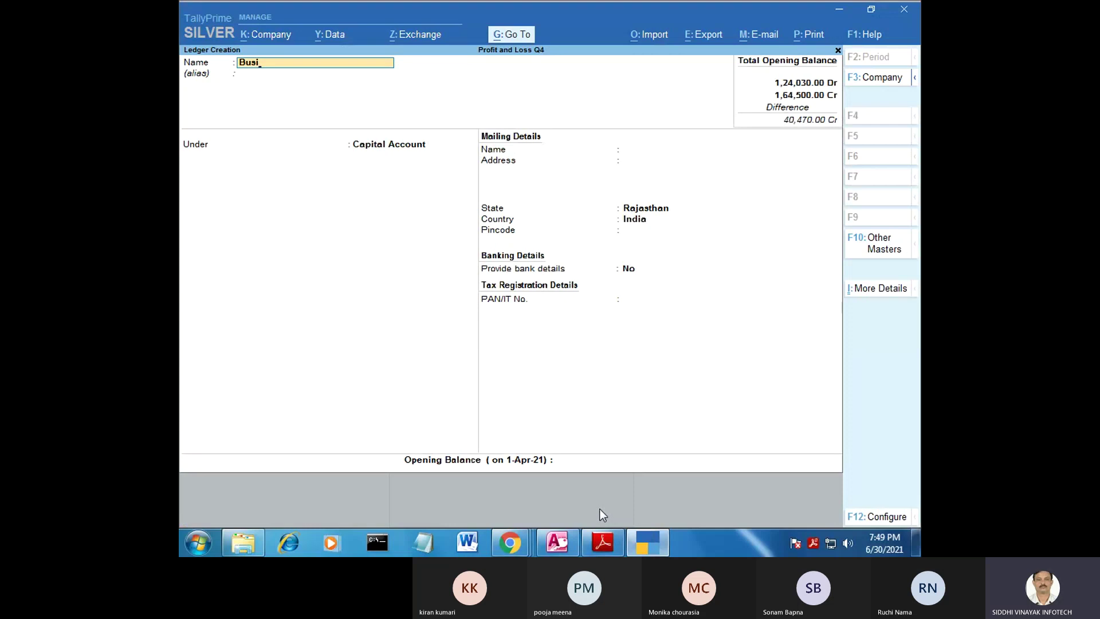
{"action": "type", "text": "i"}
{"action": "type", "text": "ness"}
{"action": "type", "text": " Pr"}
{"action": "type", "text": "re"}
{"action": "type", "text": "mises"}
{"action": "key", "text": "Return"}
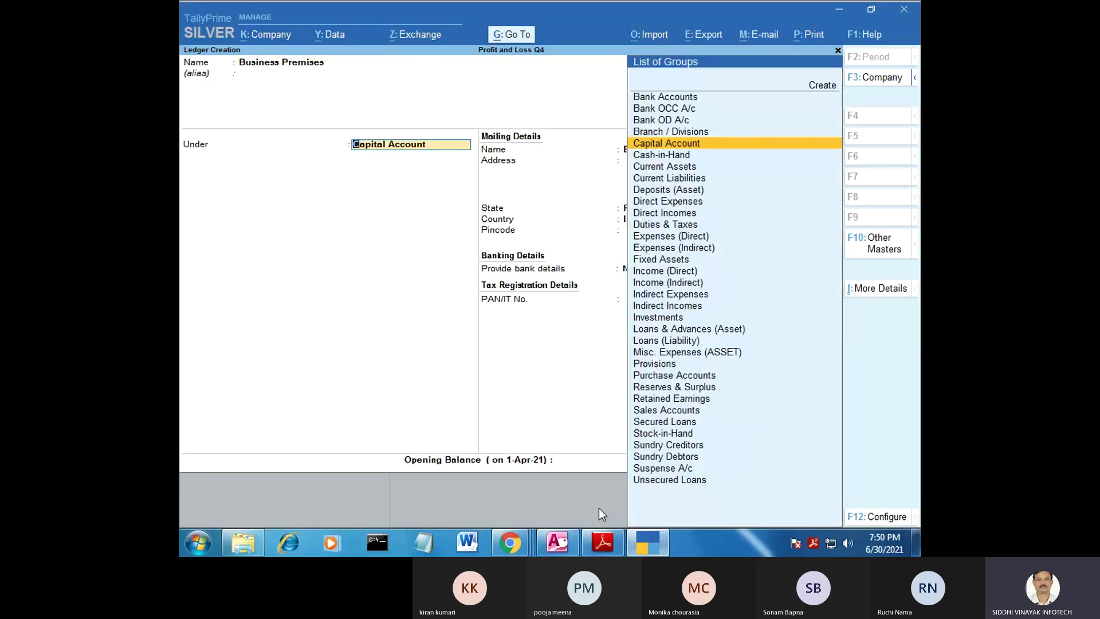
{"action": "type", "text": "F"}
{"action": "key", "text": "Return"}
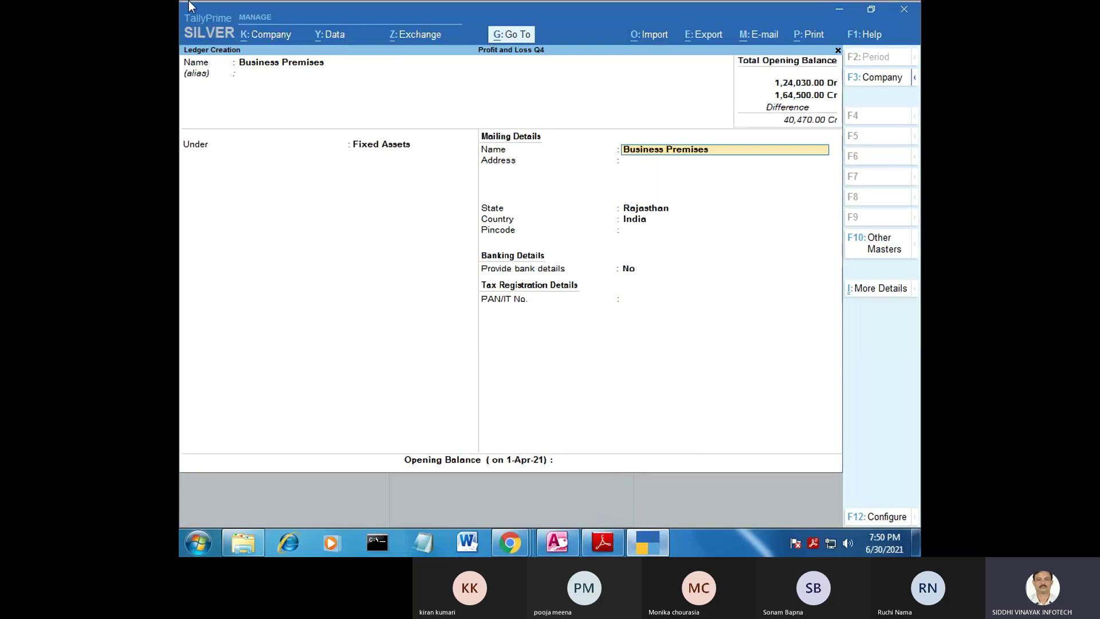
Step: Keep the Business Premises ledger's mailing name, state Rajasthan, country India and no bank details, up to the opening balance
{"action": "key", "text": "Return"}
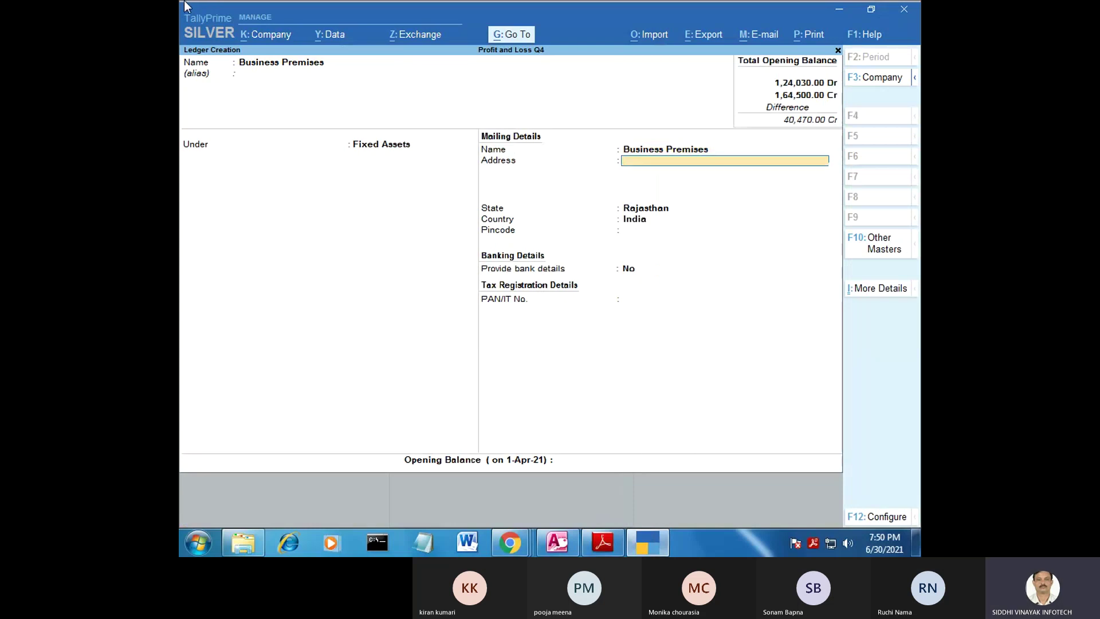
{"action": "key", "text": "Return"}
{"action": "key", "text": "Return"}
{"action": "key", "text": "Return"}
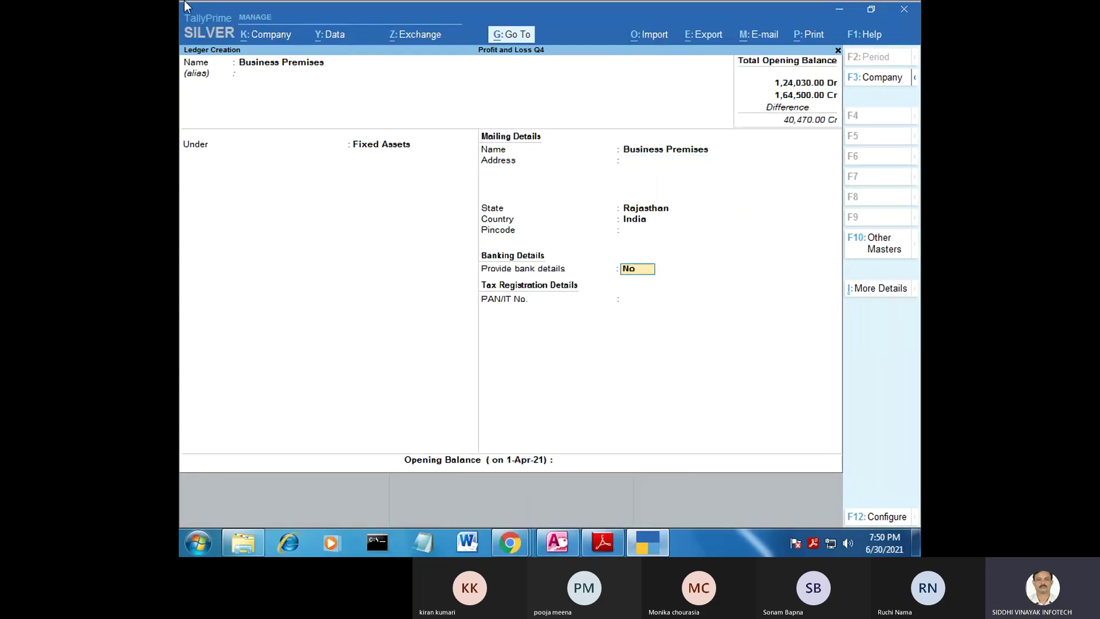
{"action": "key", "text": "Return"}
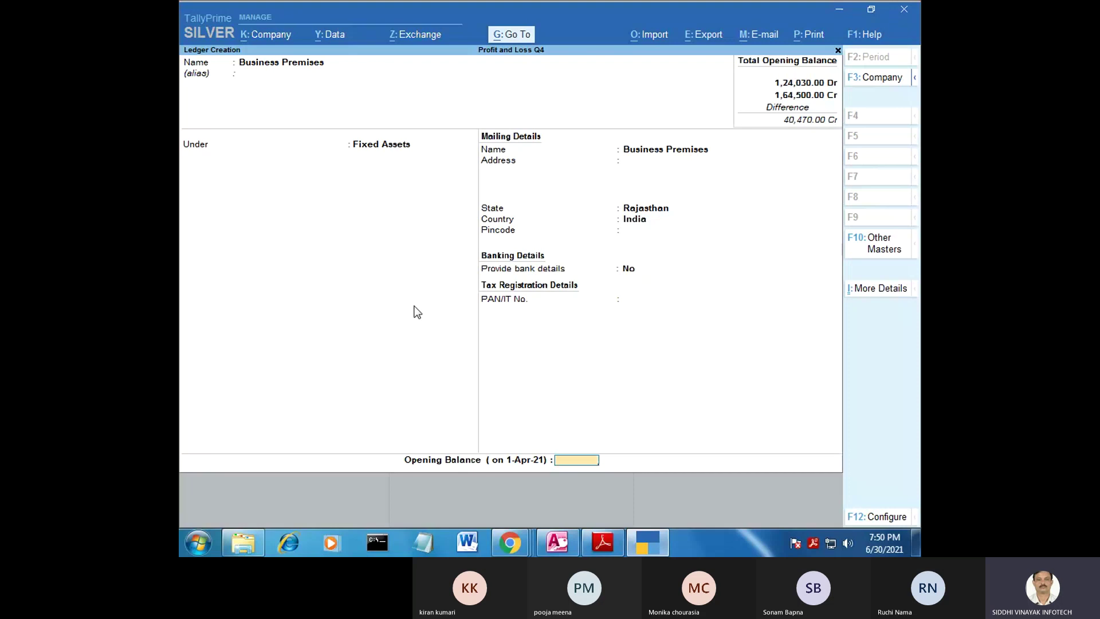
Step: Check the premises amount in the Adobe Reader PDF, then set the Business Premises opening balance to 39,000 Dr in TallyPrime and accept the ledger
{"action": "left_click", "coordinate": [650, 537]}
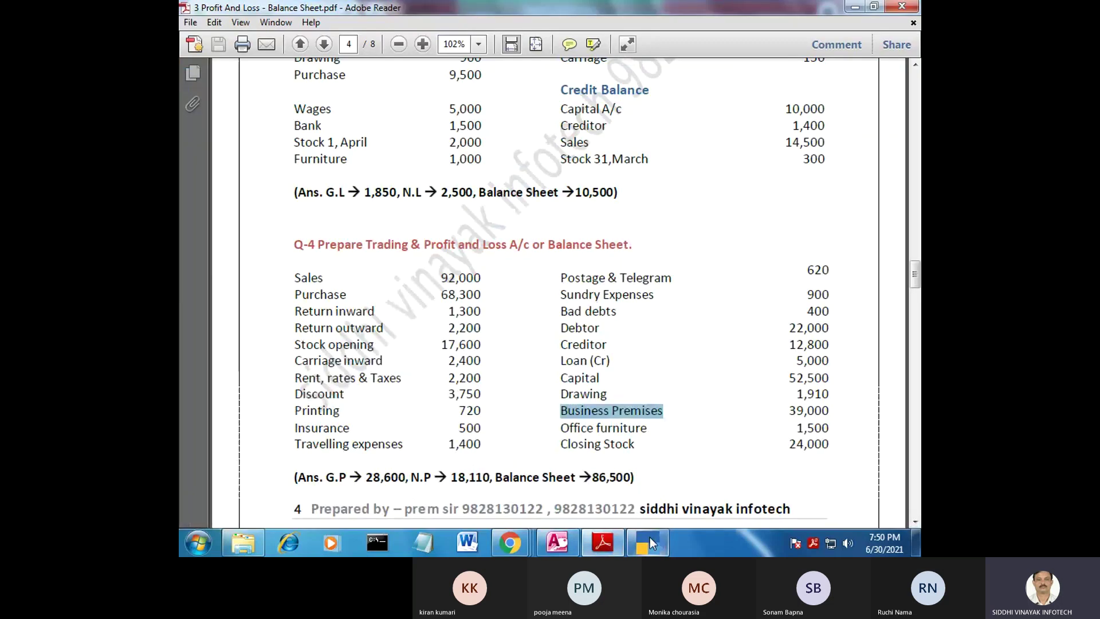
{"action": "left_click", "coordinate": [653, 536]}
{"action": "type", "text": "39000"}
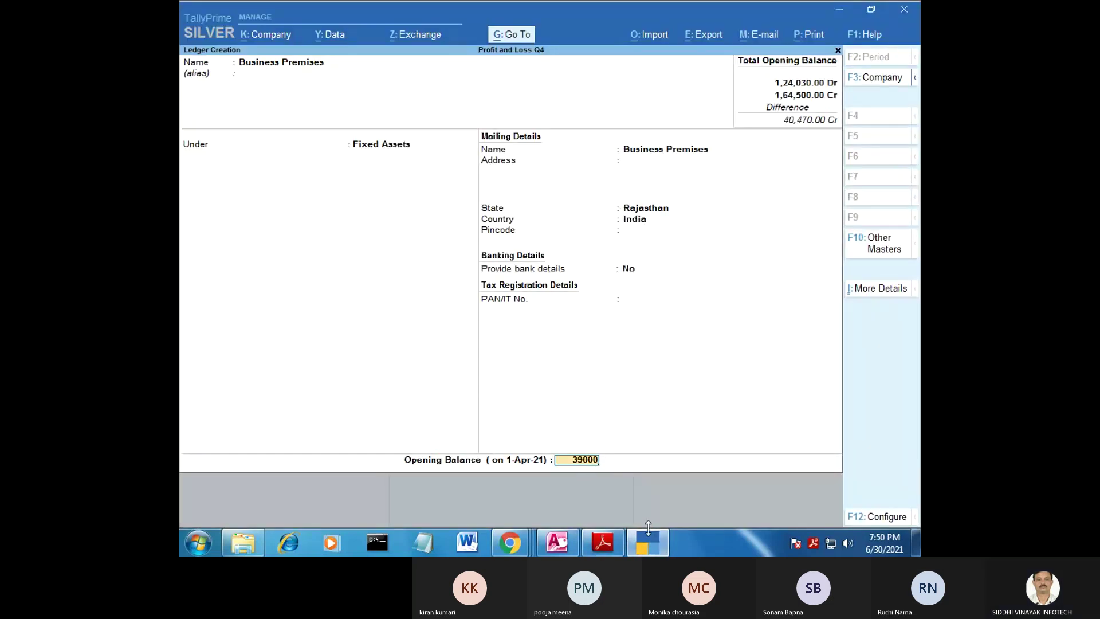
{"action": "key", "text": "Return"}
{"action": "key", "text": "Return"}
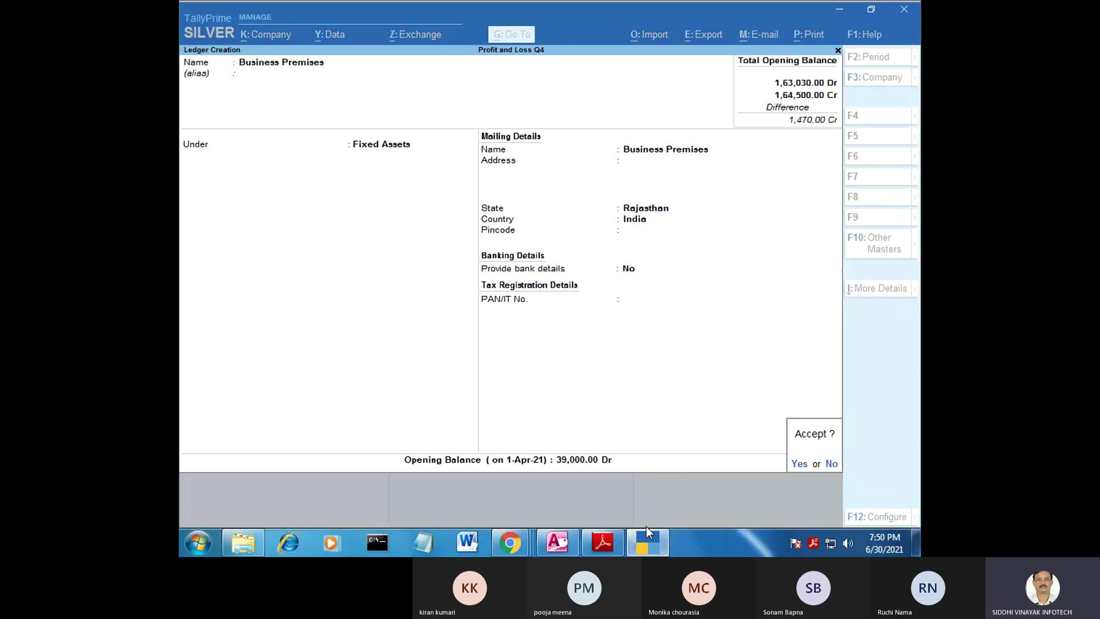
Step: Look up Office furniture in the Adobe Reader PDF, then name the new TallyPrime ledger Office Furniture under Fixed Assets with default mailing and banking details
{"action": "left_click", "coordinate": [642, 540]}
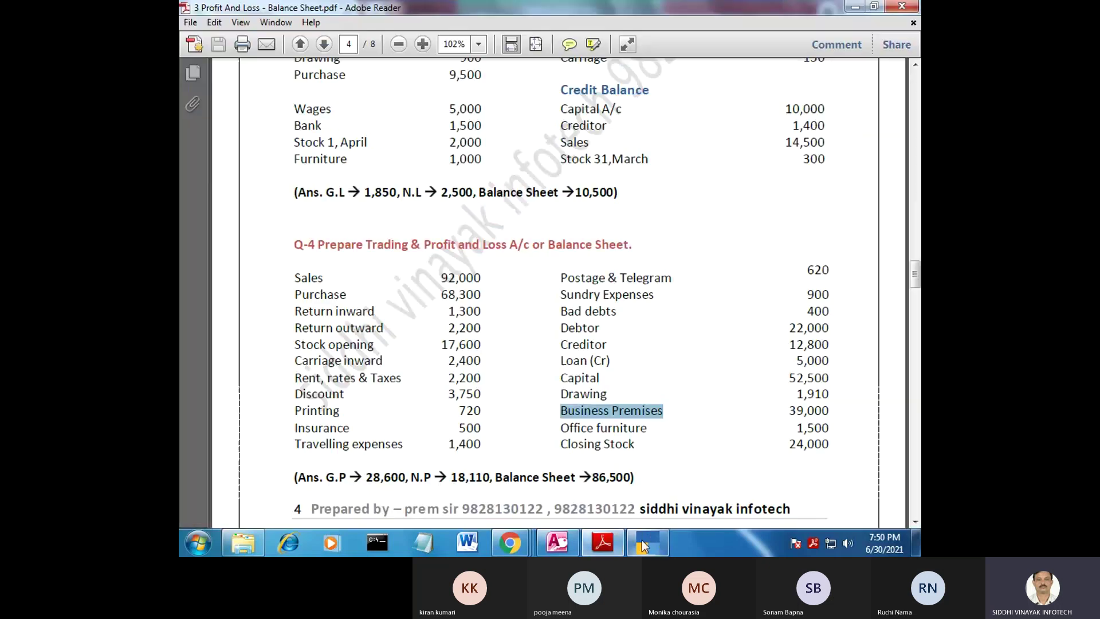
{"action": "left_click", "coordinate": [630, 431]}
{"action": "triple_click", "coordinate": [630, 431]}
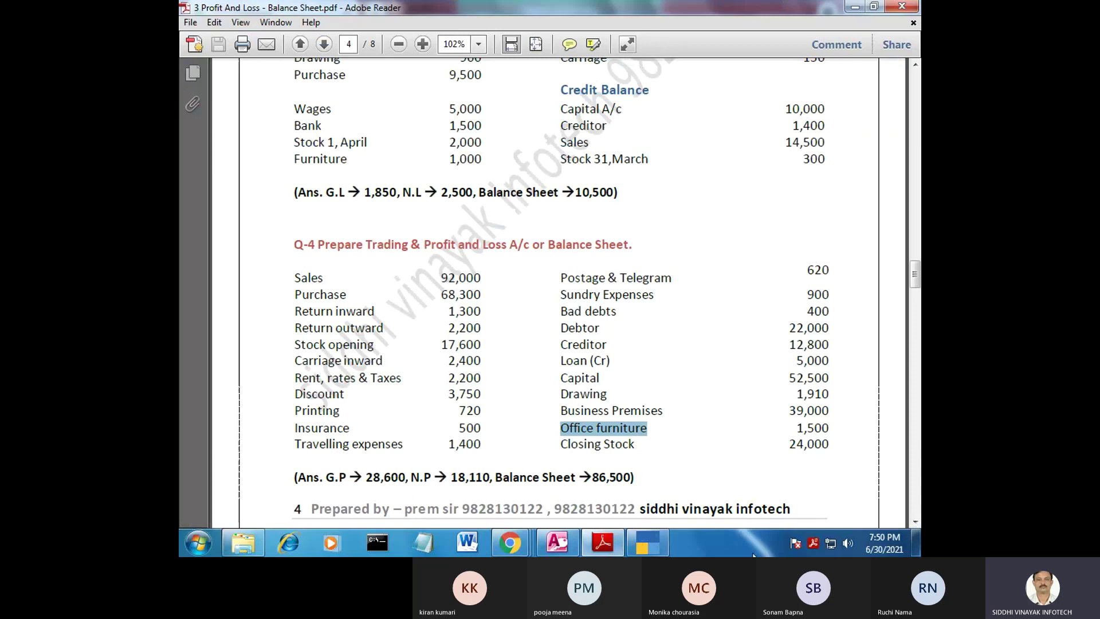
{"action": "left_click", "coordinate": [662, 538]}
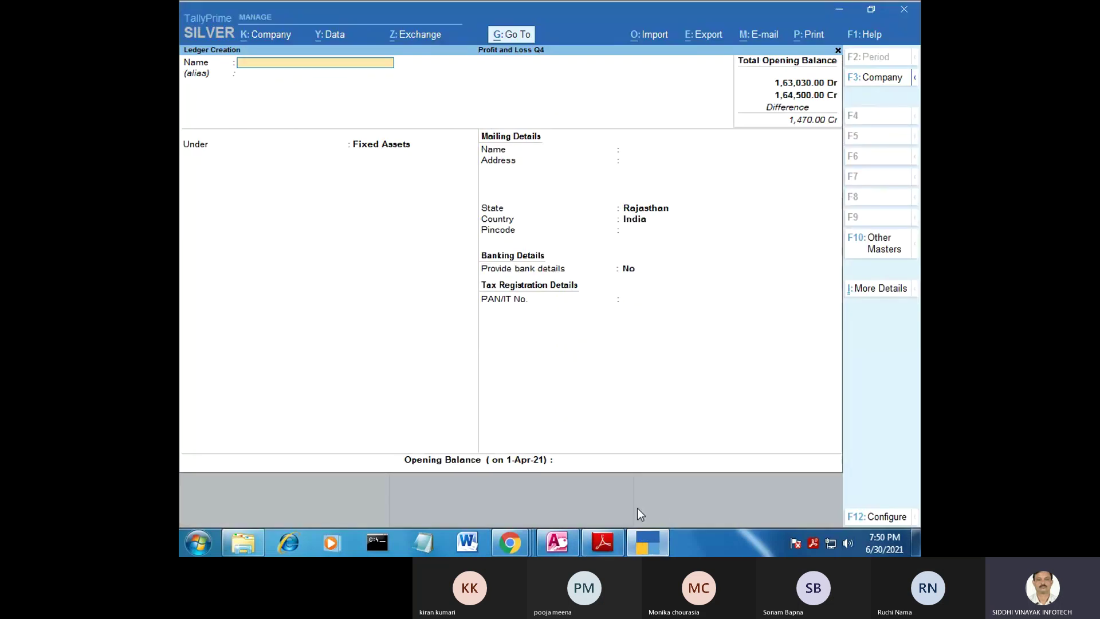
{"action": "type", "text": "Office Furniture"}
{"action": "key", "text": "Return"}
{"action": "key", "text": "Return"}
{"action": "key", "text": "Return"}
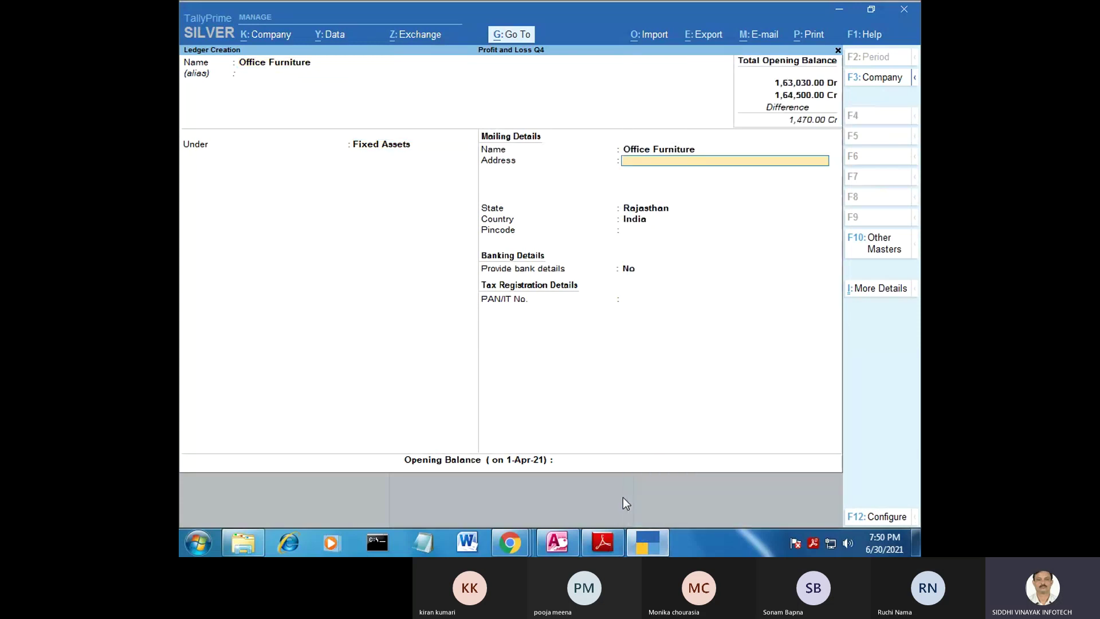
{"action": "key", "text": "Return"}
{"action": "key", "text": "Return"}
{"action": "key", "text": "Return"}
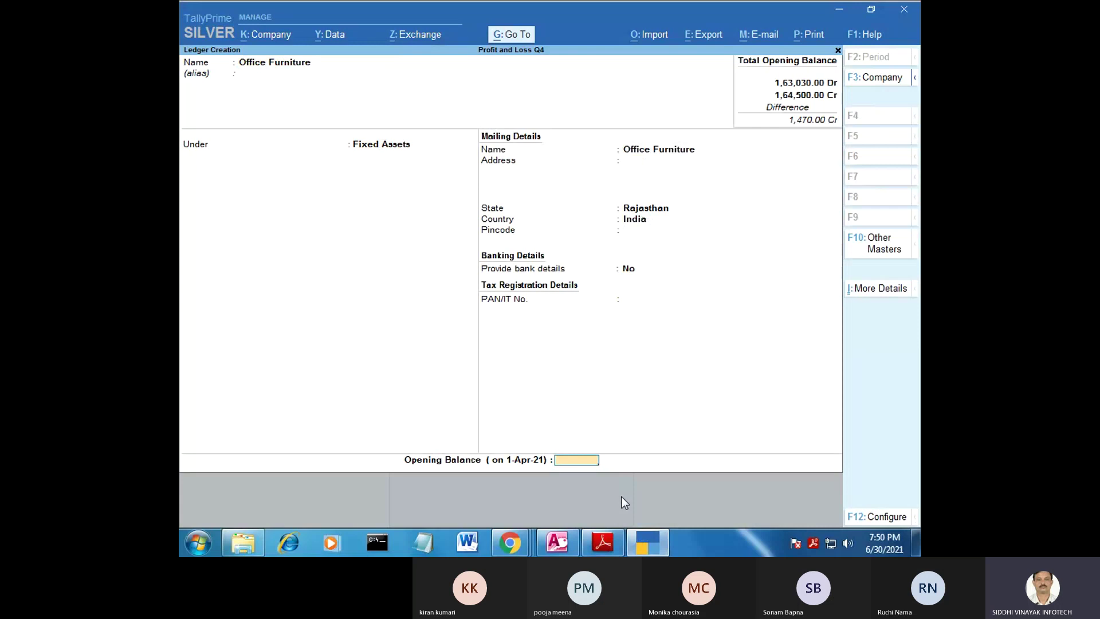
Step: Check the furniture amount in the Adobe Reader PDF, then set the Office Furniture opening balance to 1,500 Dr in TallyPrime and accept the ledger
{"action": "left_click", "coordinate": [647, 538]}
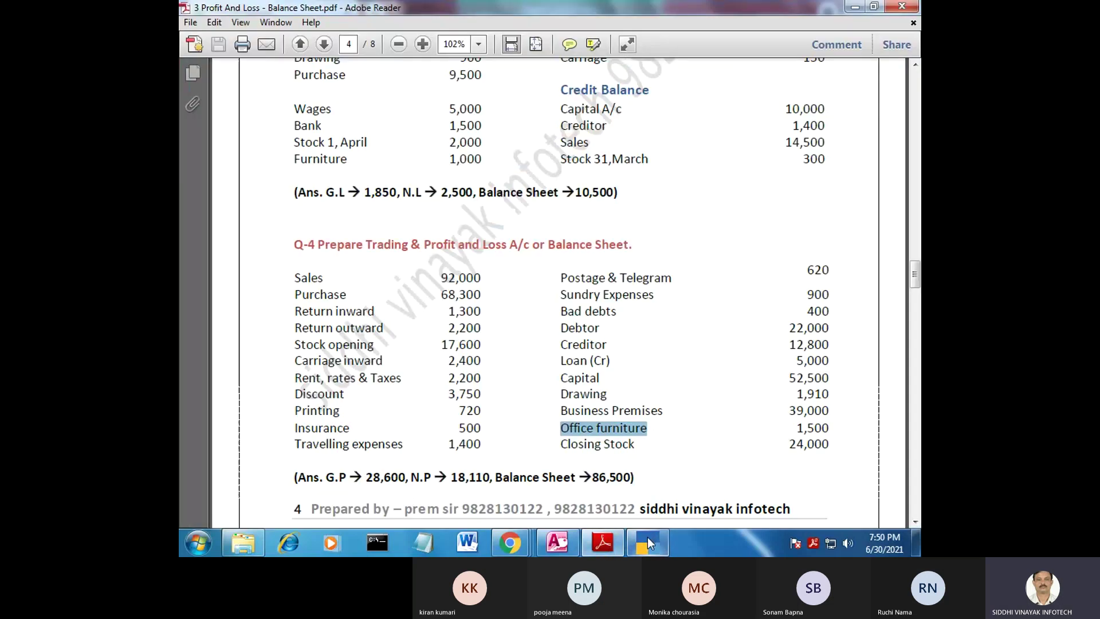
{"action": "left_click", "coordinate": [647, 537]}
{"action": "type", "text": "1,50"}
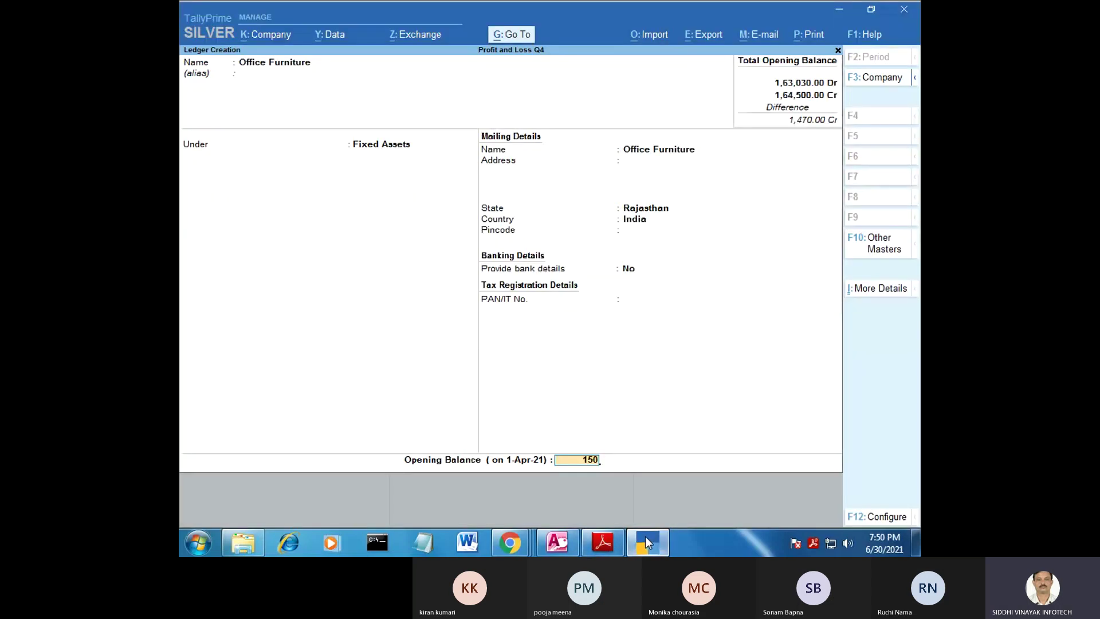
{"action": "type", "text": "0"}
{"action": "key", "text": "Return"}
{"action": "key", "text": "Return"}
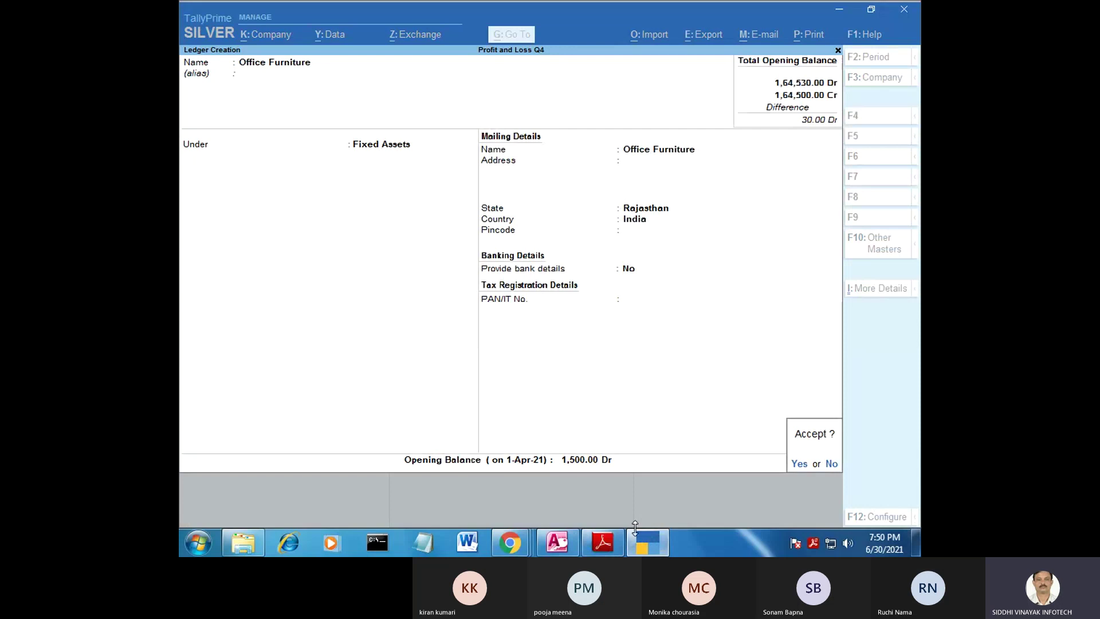
{"action": "key", "text": "Return"}
Step: Check the Closing Stock entry in the Adobe Reader PDF, and open the Stock Opening ledger for alteration in TallyPrime
{"action": "left_click", "coordinate": [660, 538]}
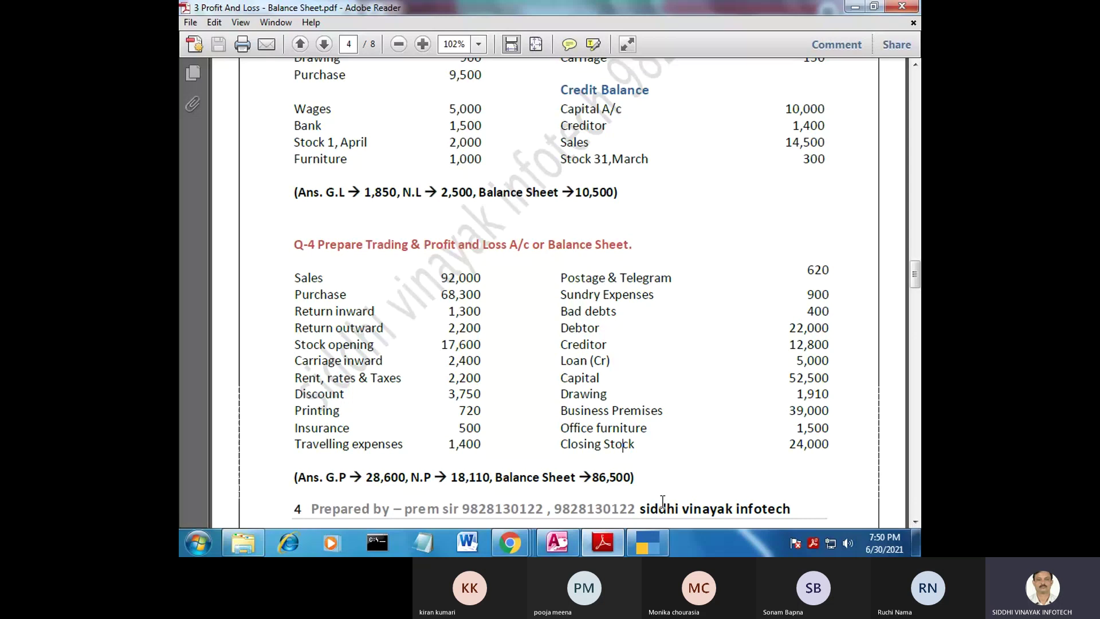
{"action": "left_click", "coordinate": [653, 541]}
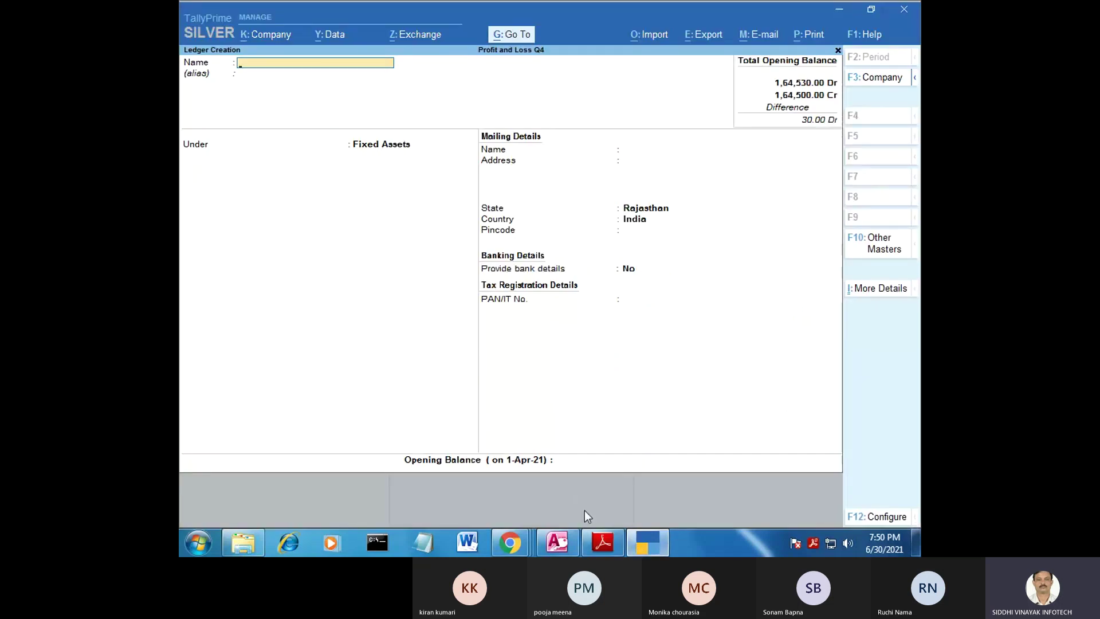
{"action": "key", "text": "Escape"}
{"action": "key", "text": "a"}
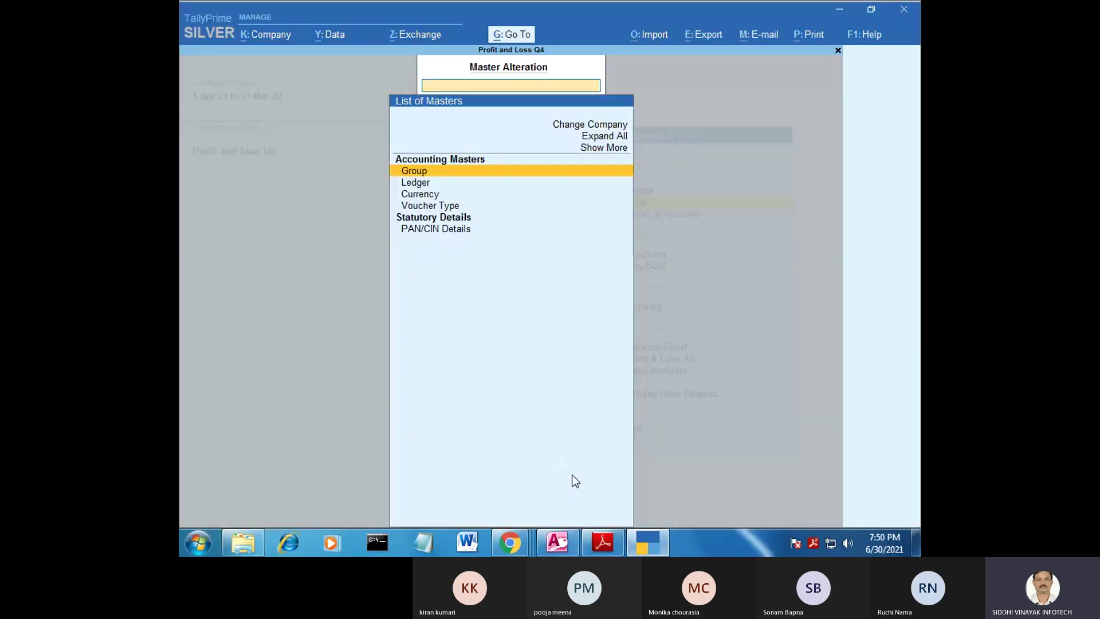
{"action": "key", "text": "Down"}
{"action": "key", "text": "Return"}
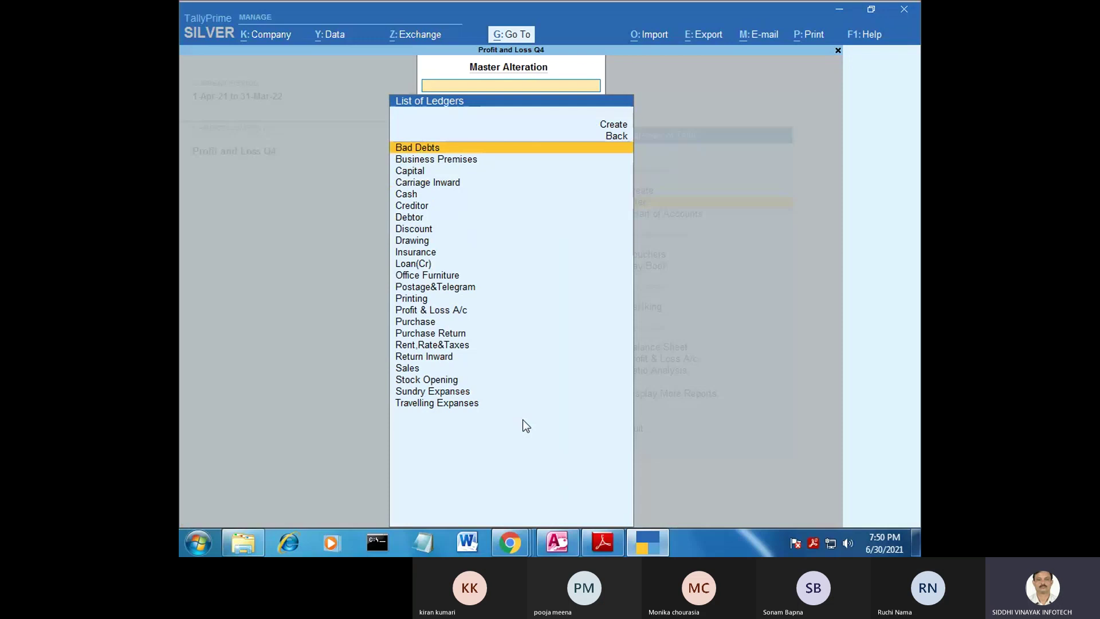
{"action": "key", "text": "Down"}
{"action": "key", "text": "Down"}
{"action": "key", "text": "Down"}
{"action": "key", "text": "Down"}
{"action": "key", "text": "Down"}
{"action": "key", "text": "Down"}
{"action": "key", "text": "Down"}
{"action": "key", "text": "Down"}
{"action": "key", "text": "Down"}
{"action": "key", "text": "Down"}
{"action": "key", "text": "Down"}
{"action": "key", "text": "Down"}
{"action": "key", "text": "Down"}
{"action": "key", "text": "Down"}
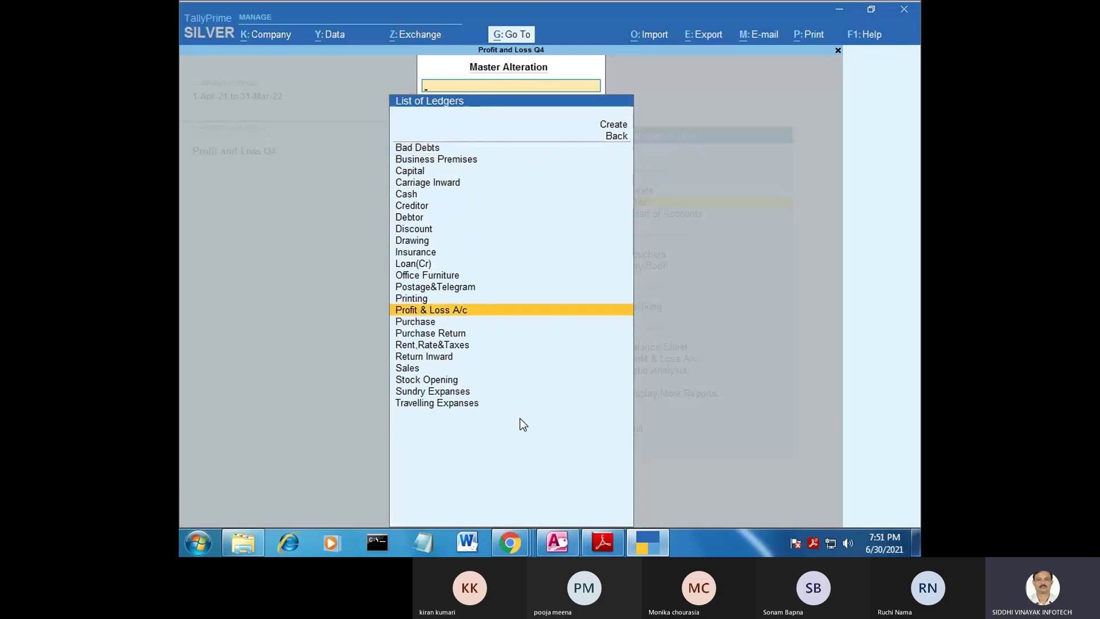
{"action": "key", "text": "Up"}
{"action": "key", "text": "Up"}
{"action": "key", "text": "Up"}
{"action": "key", "text": "Up"}
{"action": "key", "text": "Up"}
{"action": "key", "text": "Up"}
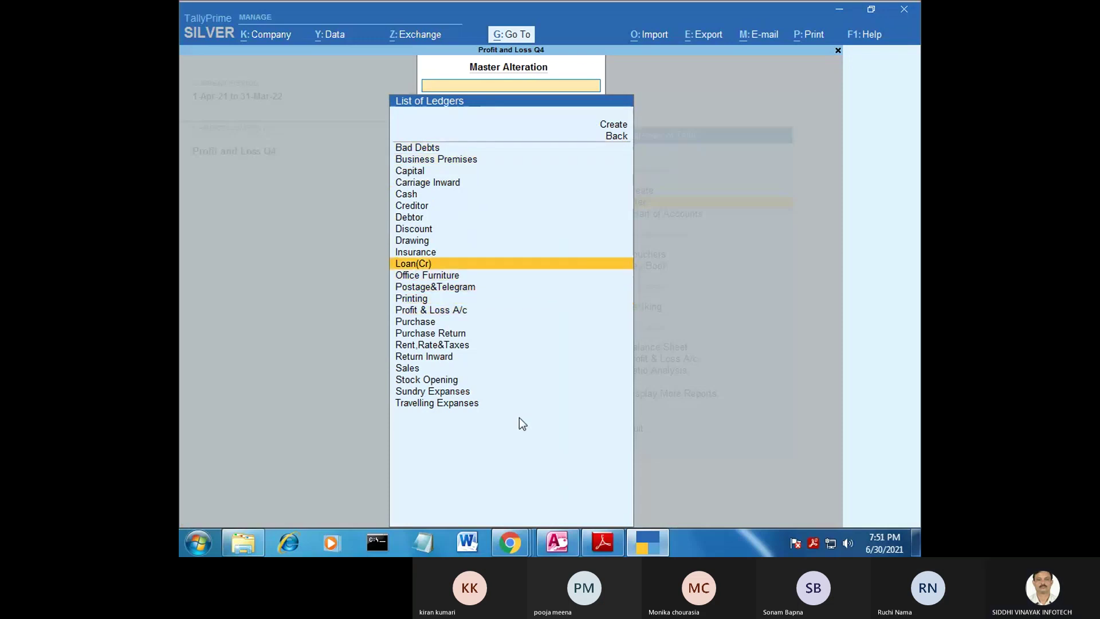
{"action": "key", "text": "Down"}
{"action": "key", "text": "Down"}
{"action": "key", "text": "Down"}
{"action": "key", "text": "Down"}
{"action": "key", "text": "Down"}
{"action": "key", "text": "Down"}
{"action": "key", "text": "Down"}
{"action": "key", "text": "Down"}
{"action": "key", "text": "Down"}
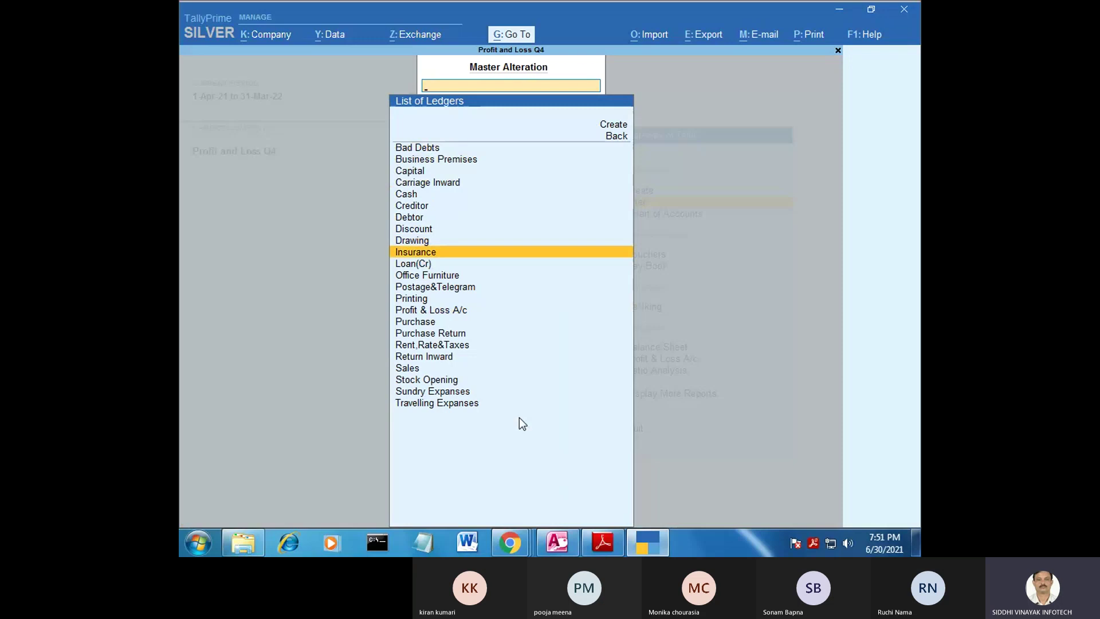
{"action": "key", "text": "Down"}
{"action": "key", "text": "Down"}
{"action": "key", "text": "Down"}
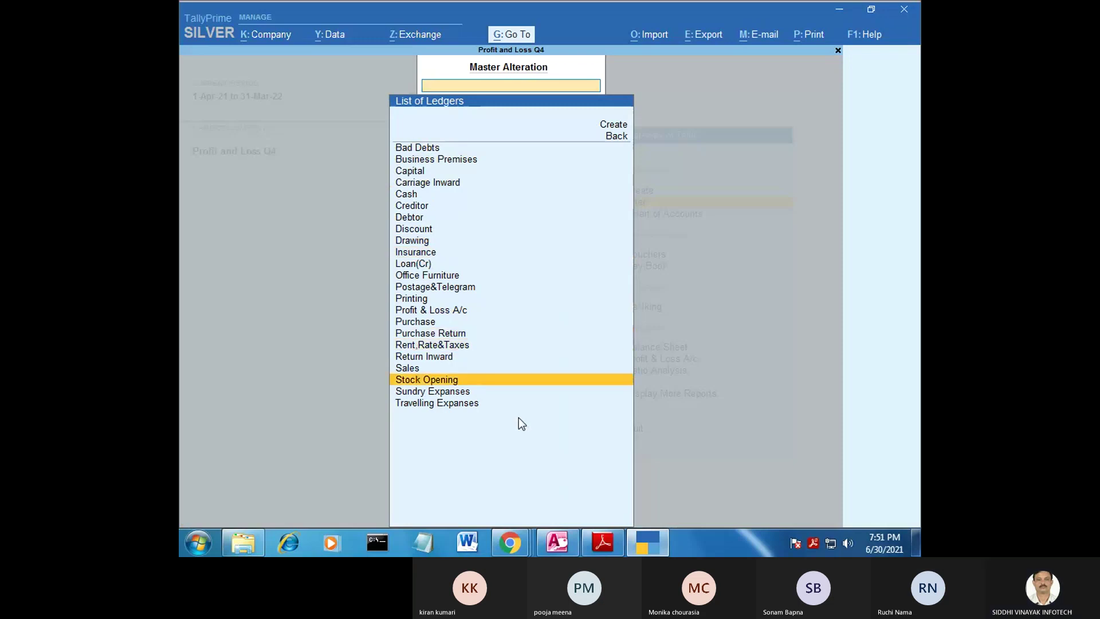
{"action": "key", "text": "Return"}
Step: Keep the Stock Opening ledger's existing details, add a closing balance of 24,000 Dr dated 31-Mar-22 per the Adobe Reader PDF, and accept the ledger
{"action": "key", "text": "Return"}
{"action": "key", "text": "Return"}
{"action": "key", "text": "Return"}
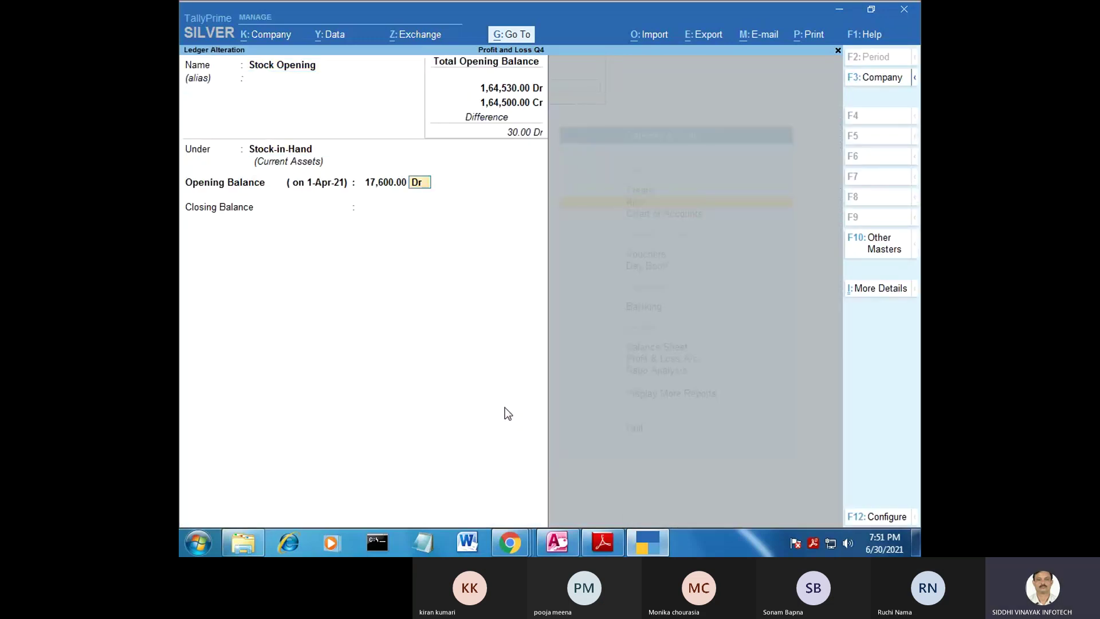
{"action": "key", "text": "Return"}
{"action": "type", "text": "31"}
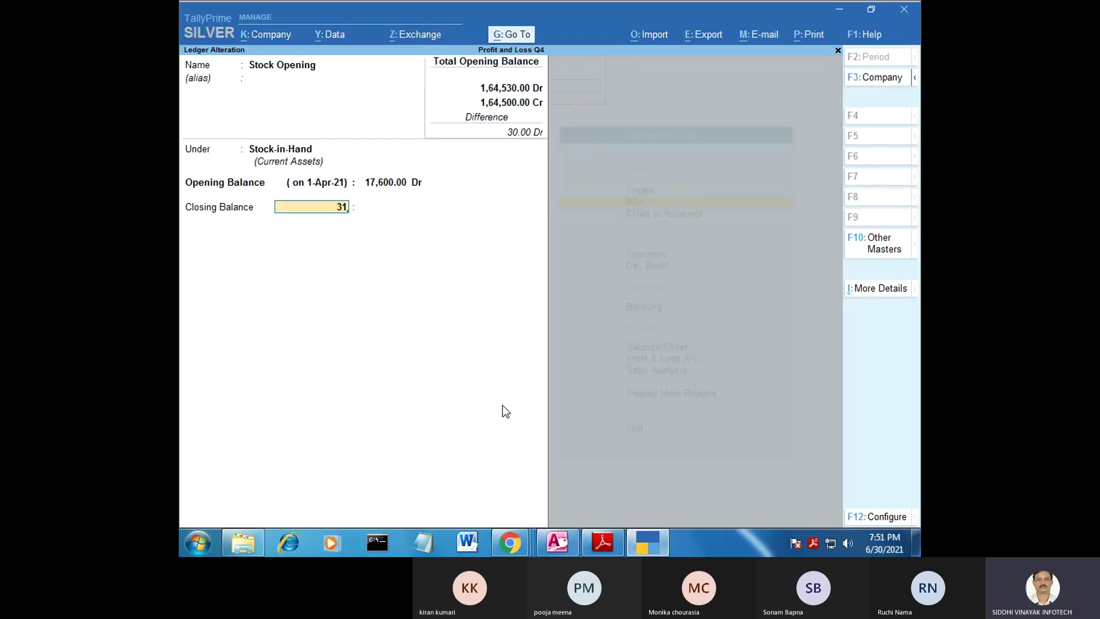
{"action": "type", "text": "/3"}
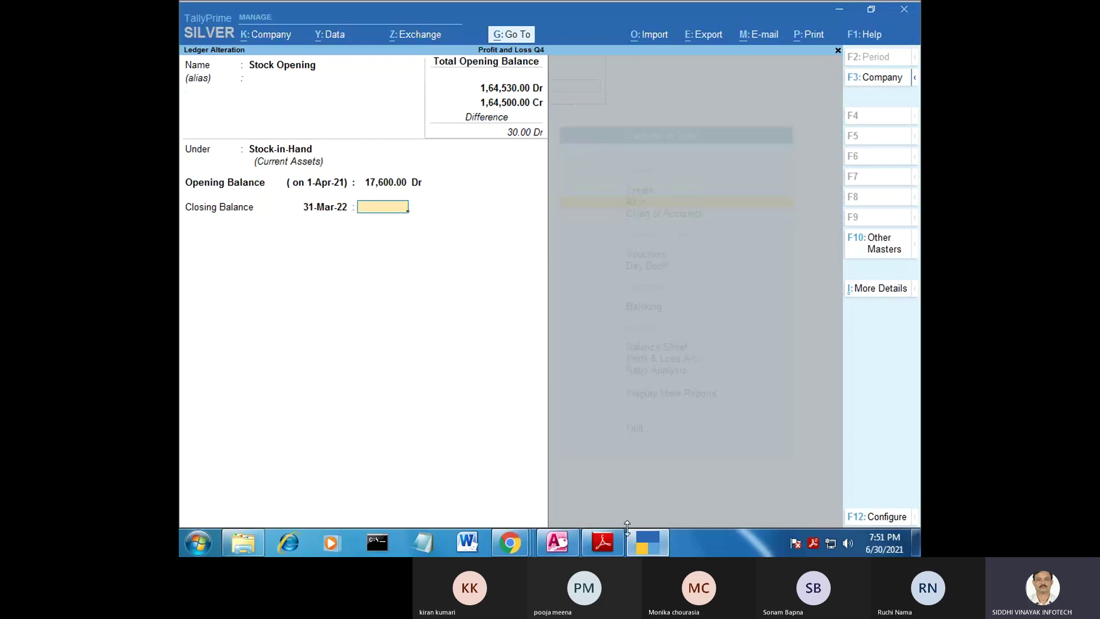
{"action": "left_click", "coordinate": [600, 544]}
{"action": "left_click", "coordinate": [600, 544]}
{"action": "type", "text": "24,000"}
{"action": "key", "text": "Return"}
{"action": "key", "text": "Return"}
{"action": "key", "text": "Return"}
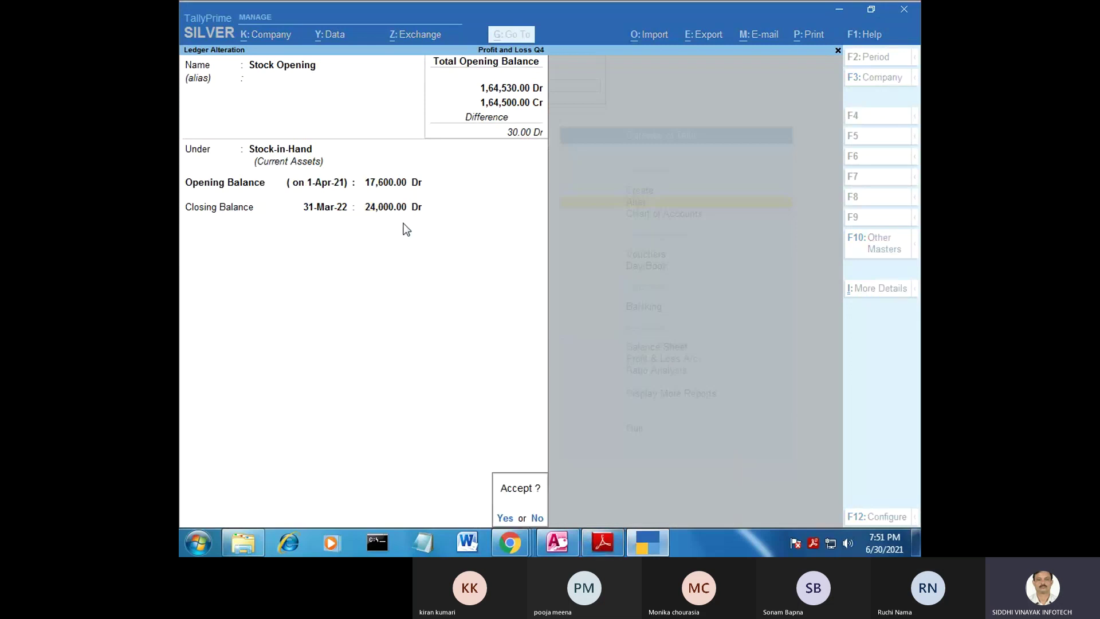
{"action": "key", "text": "Return"}
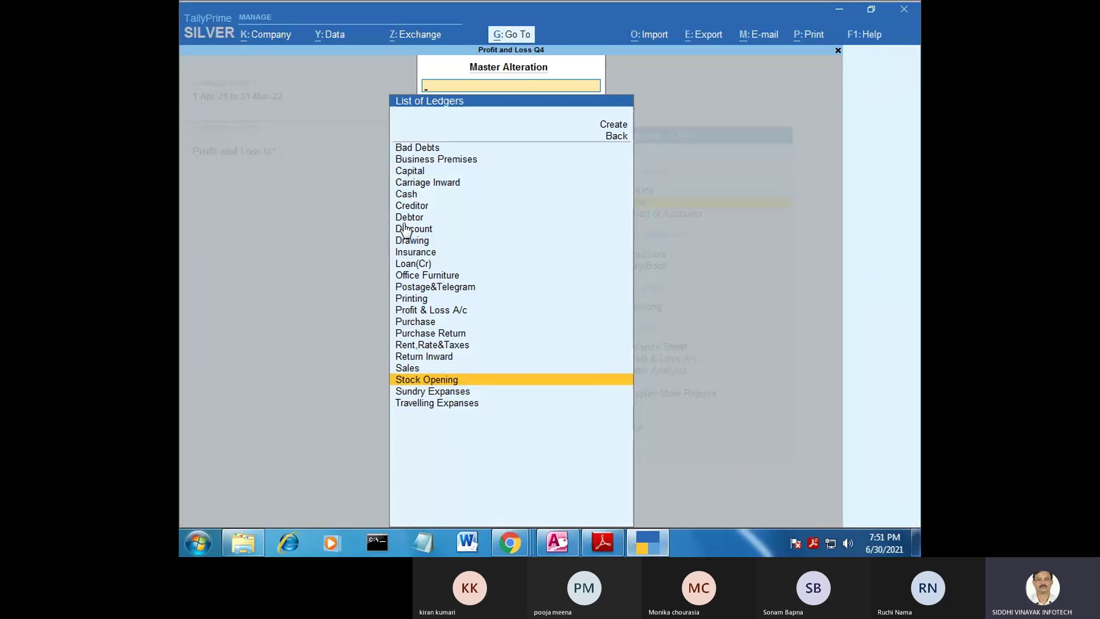
Step: Leave ledger alteration and open the Profit & Loss A/c report from the Gateway of Tally
{"action": "key", "text": "Escape"}
{"action": "key", "text": "Escape"}
{"action": "key", "text": "Escape"}
{"action": "key", "text": "Escape"}
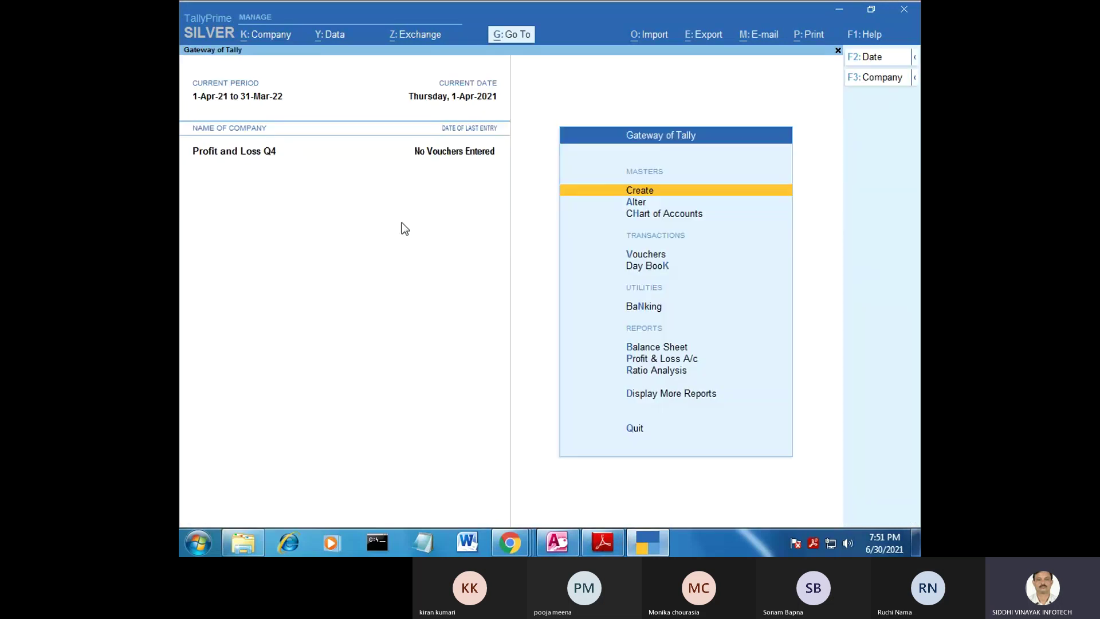
{"action": "key", "text": "Down"}
{"action": "key", "text": "Down"}
{"action": "key", "text": "Down"}
{"action": "key", "text": "Down"}
{"action": "key", "text": "Down"}
{"action": "key", "text": "Down"}
{"action": "key", "text": "Down"}
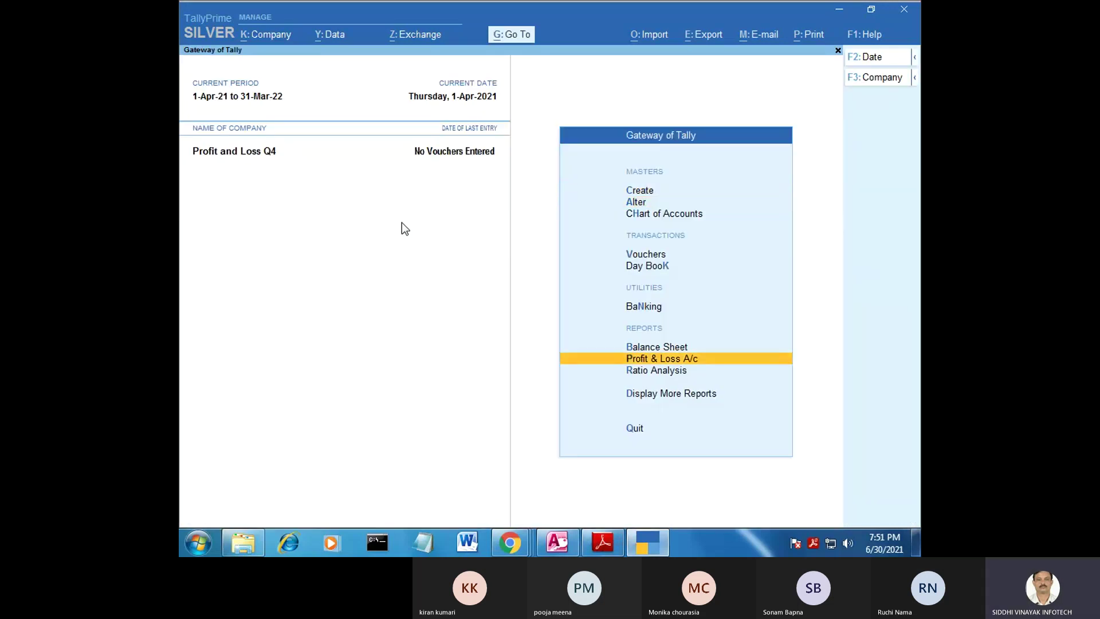
{"action": "key", "text": "Return"}
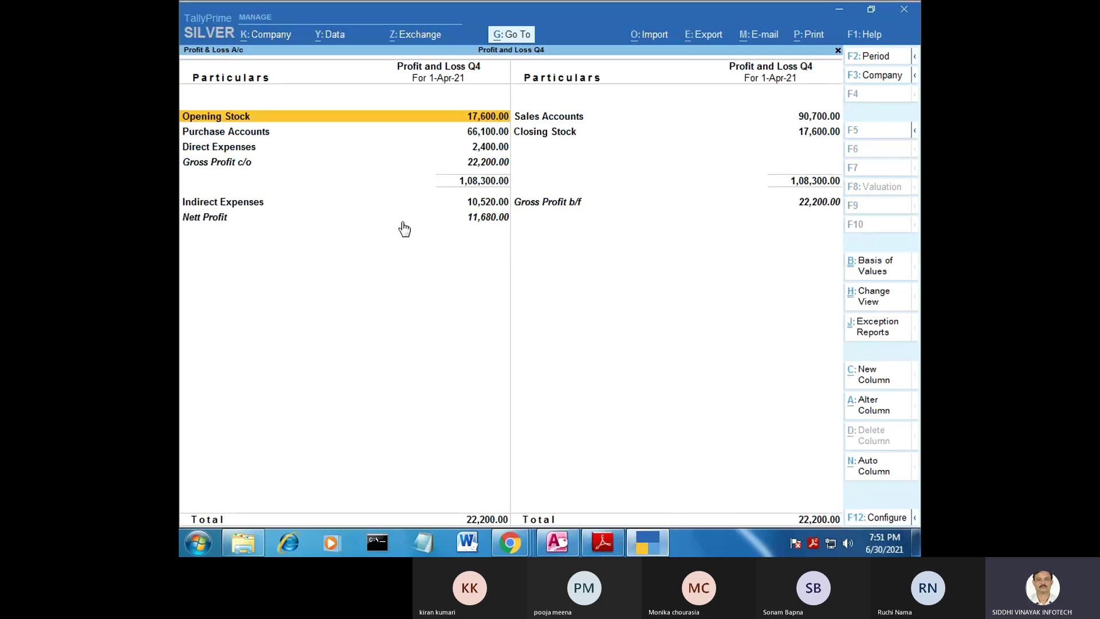
Step: Set the Profit & Loss A/c report period from 1-4-2021 to 31-Mar-22
{"action": "key", "text": "F2"}
{"action": "key", "text": "Return"}
{"action": "type", "text": "3"}
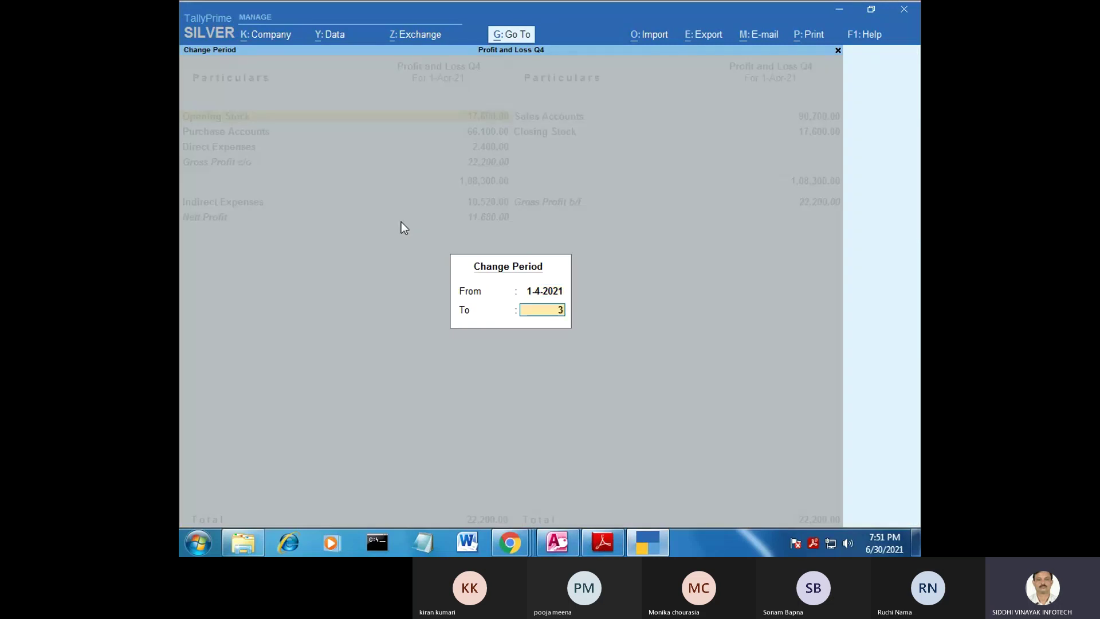
{"action": "type", "text": "1-3"}
{"action": "key", "text": "Return"}
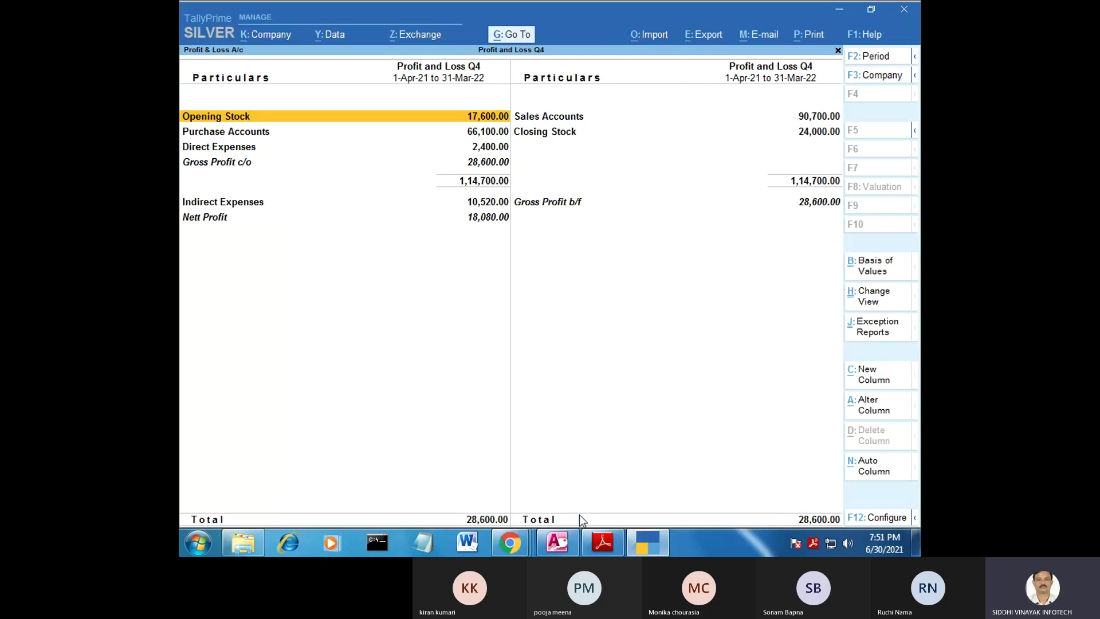
Step: Compare the report's gross profit and nett profit with the Q-4 answers in the Adobe Reader PDF, and return to TallyPrime
{"action": "left_click", "coordinate": [602, 542]}
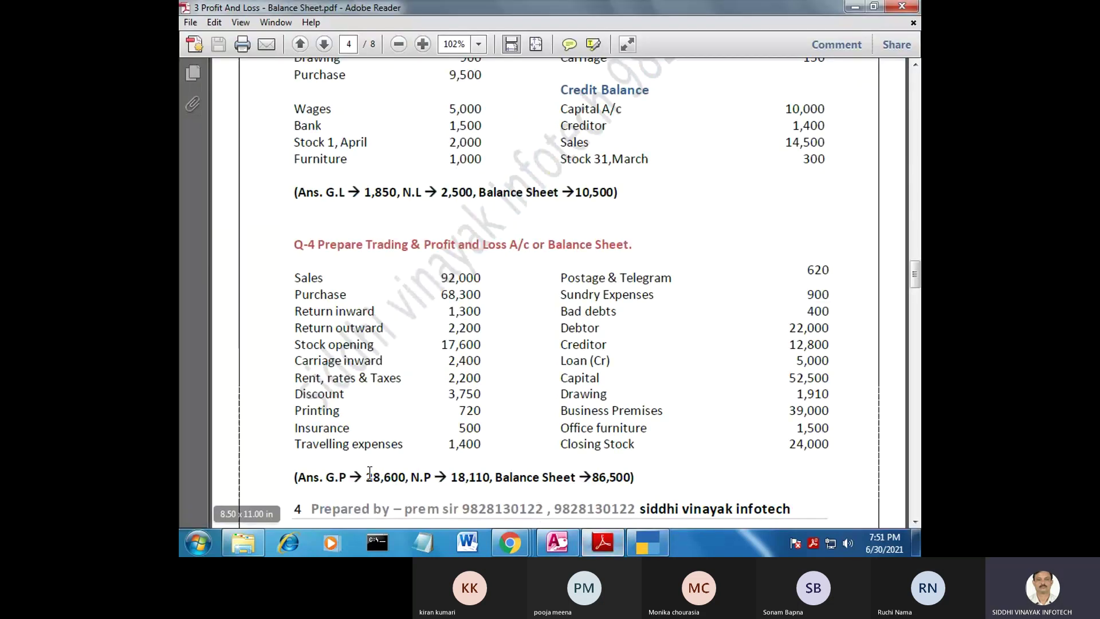
{"action": "left_click_drag", "start_coordinate": [366, 476], "coordinate": [490, 478]}
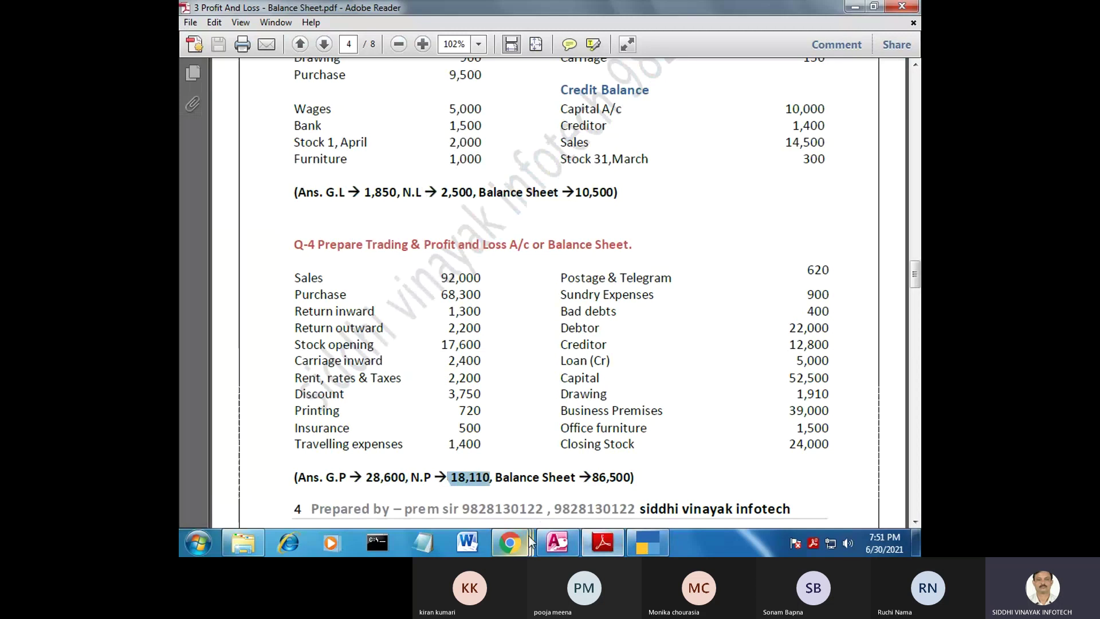
{"action": "left_click", "coordinate": [603, 543]}
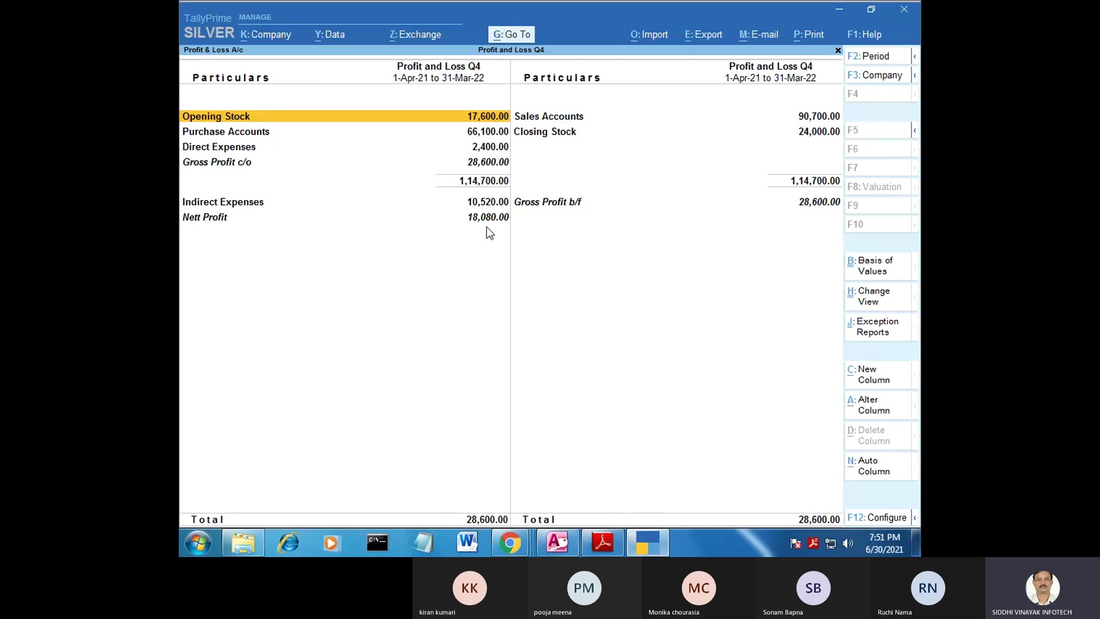
{"action": "left_click", "coordinate": [611, 551]}
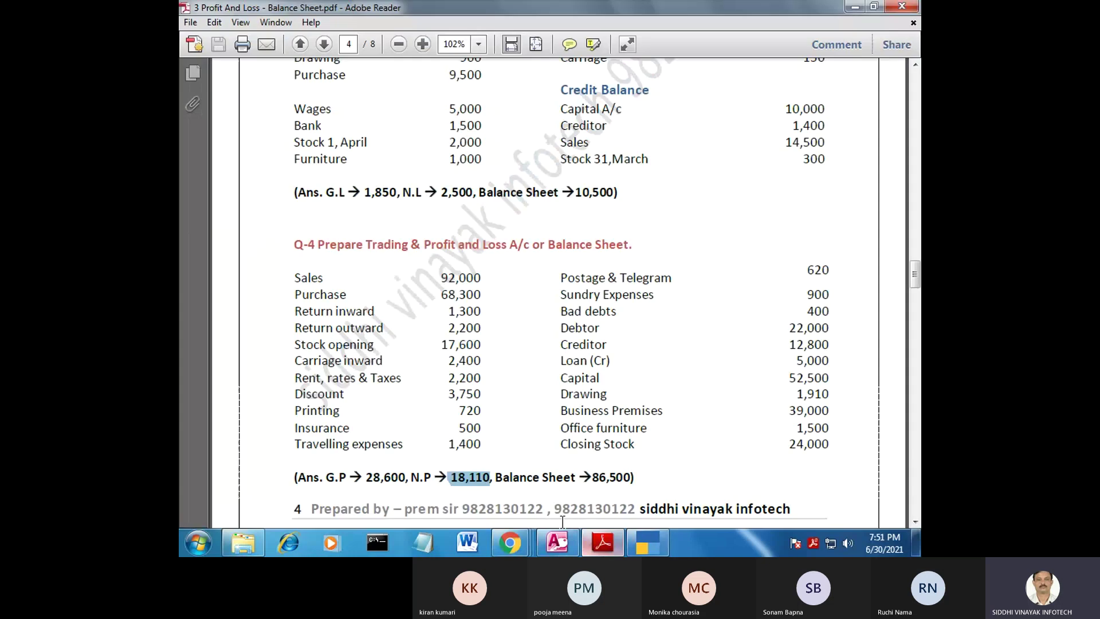
{"action": "left_click", "coordinate": [482, 478]}
{"action": "left_click_drag", "start_coordinate": [456, 477], "coordinate": [490, 477]}
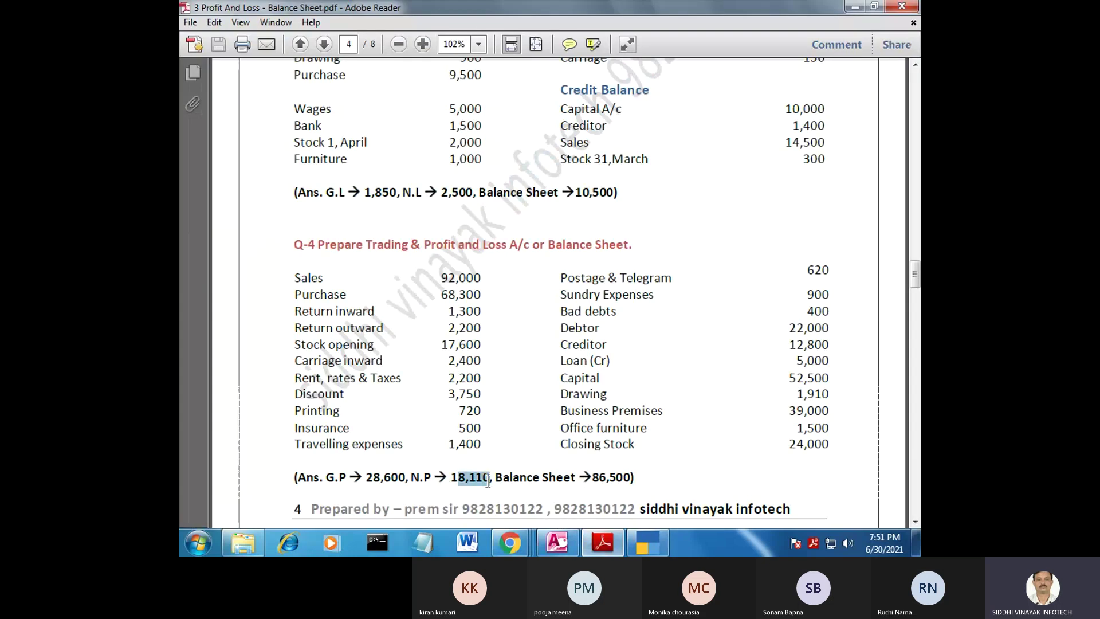
{"action": "left_click", "coordinate": [600, 546]}
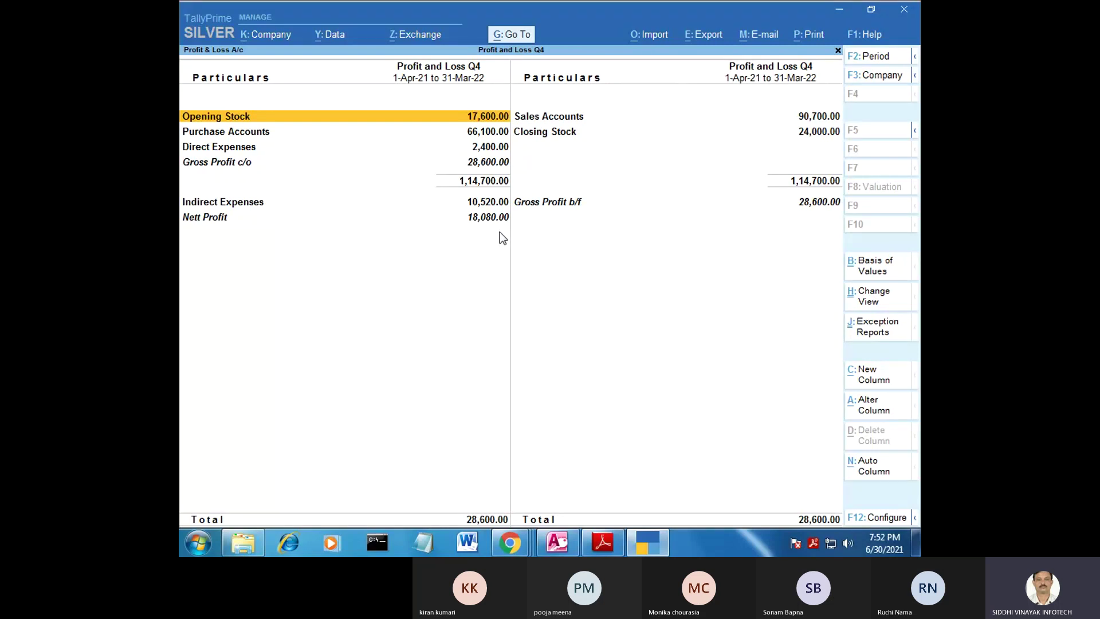
Step: Expand the Profit & Loss A/c to ledger-level detail and compare its individual amounts with the Q-4 figures in the Adobe Reader PDF
{"action": "key", "text": "alt+F5"}
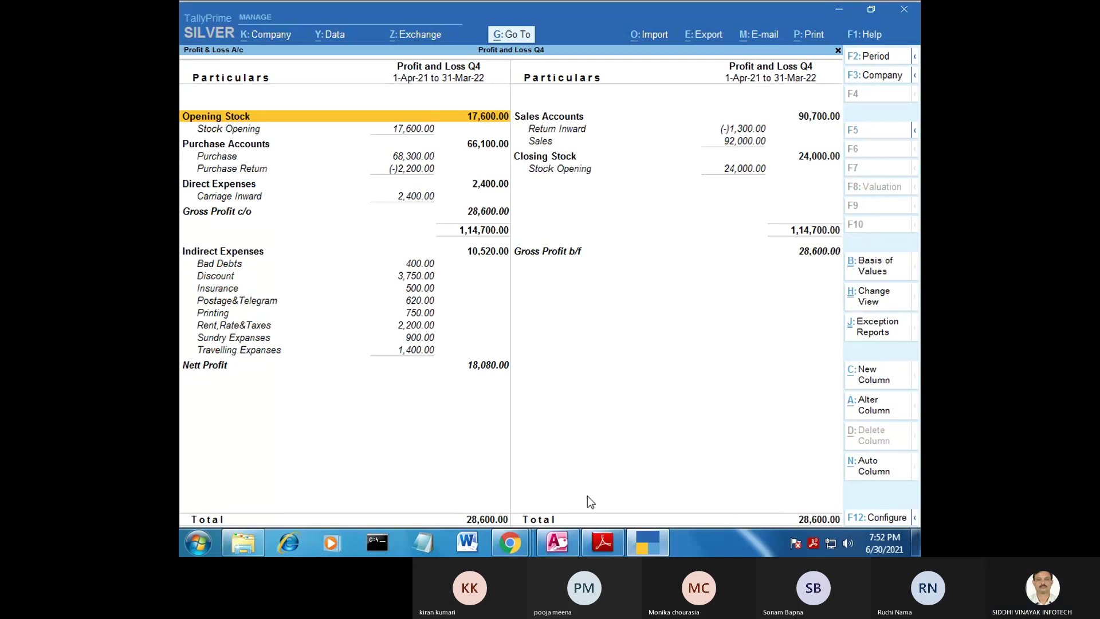
{"action": "left_click", "coordinate": [601, 541]}
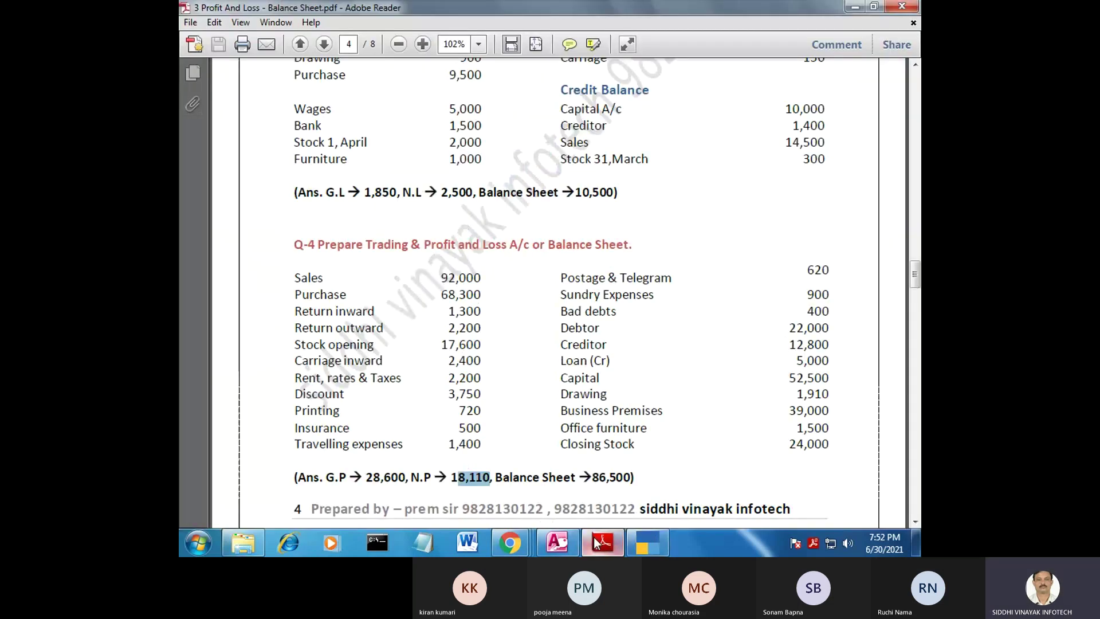
{"action": "left_click", "coordinate": [597, 542]}
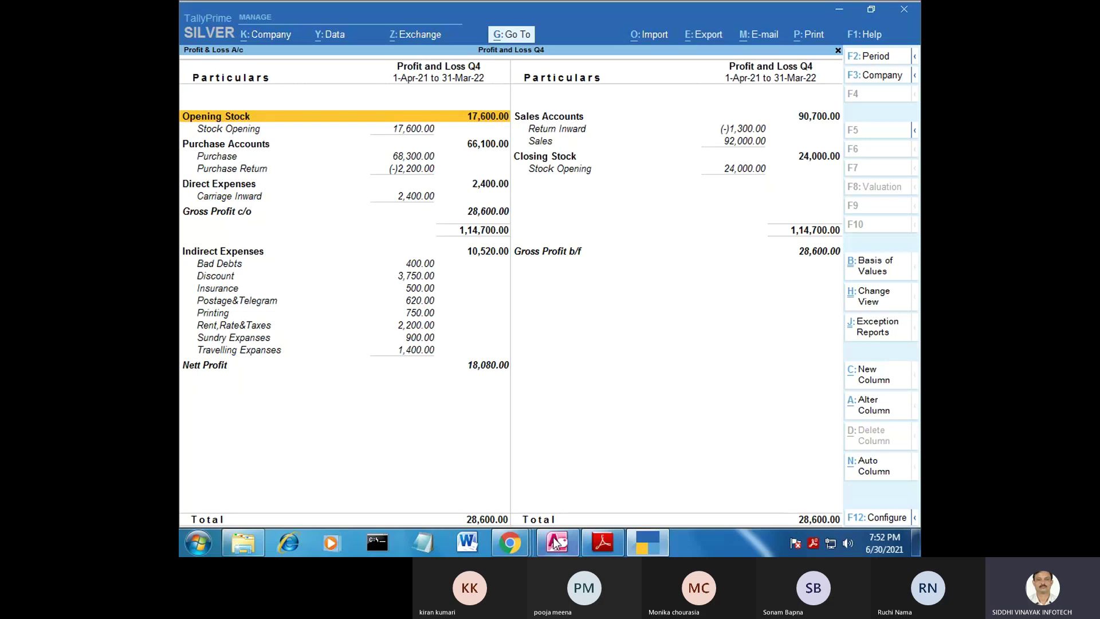
{"action": "left_click", "coordinate": [601, 542]}
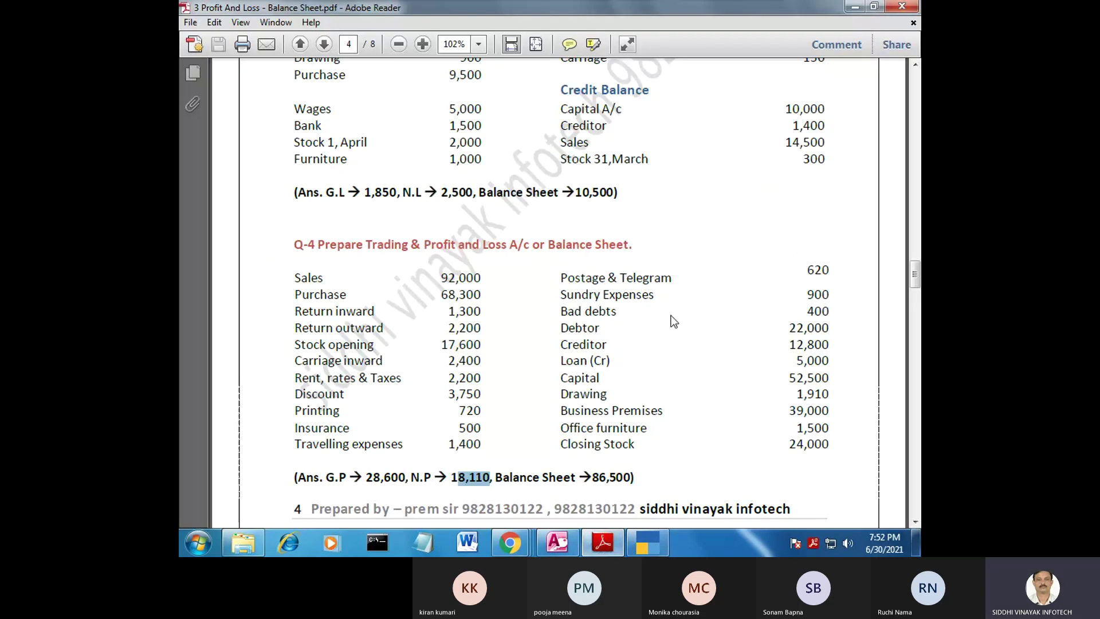
{"action": "left_click", "coordinate": [595, 540]}
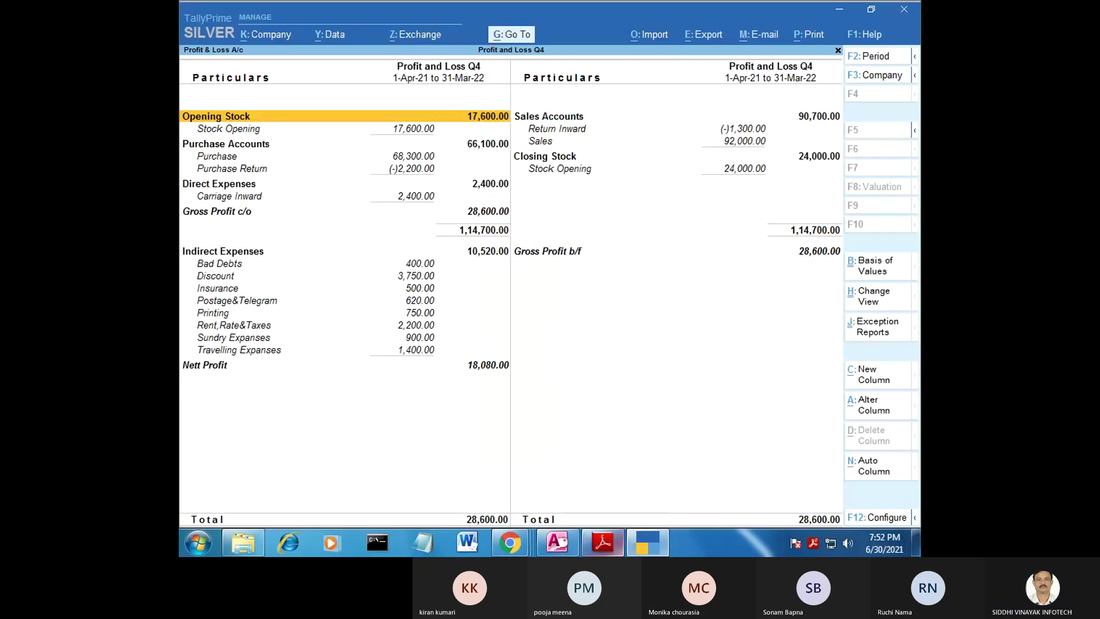
{"action": "left_click", "coordinate": [602, 541]}
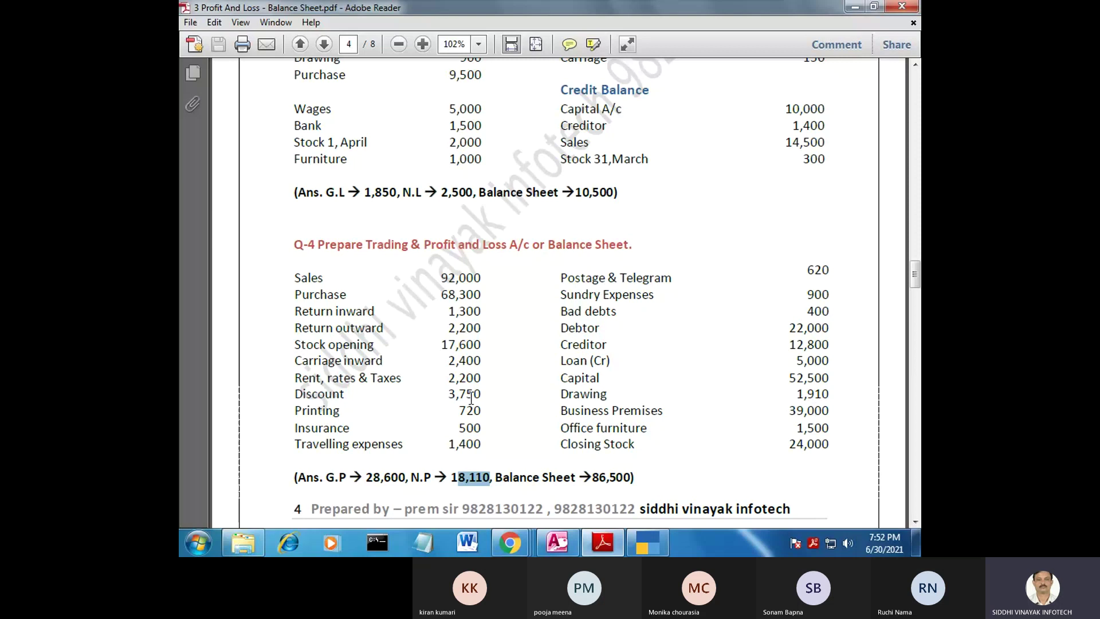
{"action": "key", "text": "alt+Tab"}
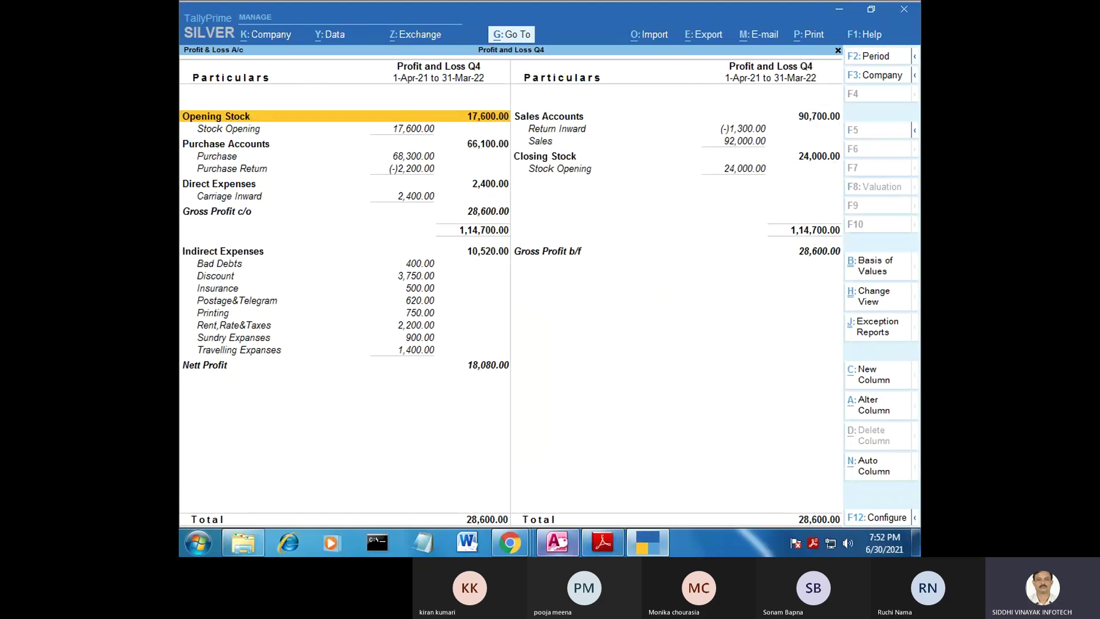
{"action": "left_click", "coordinate": [586, 543]}
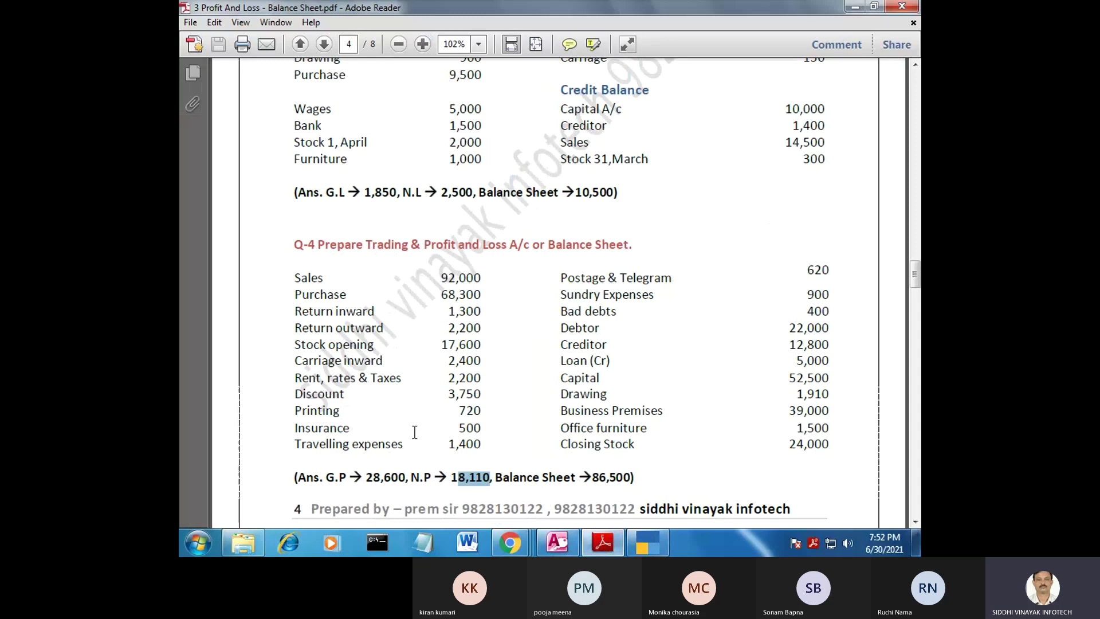
{"action": "key", "text": "alt+Tab"}
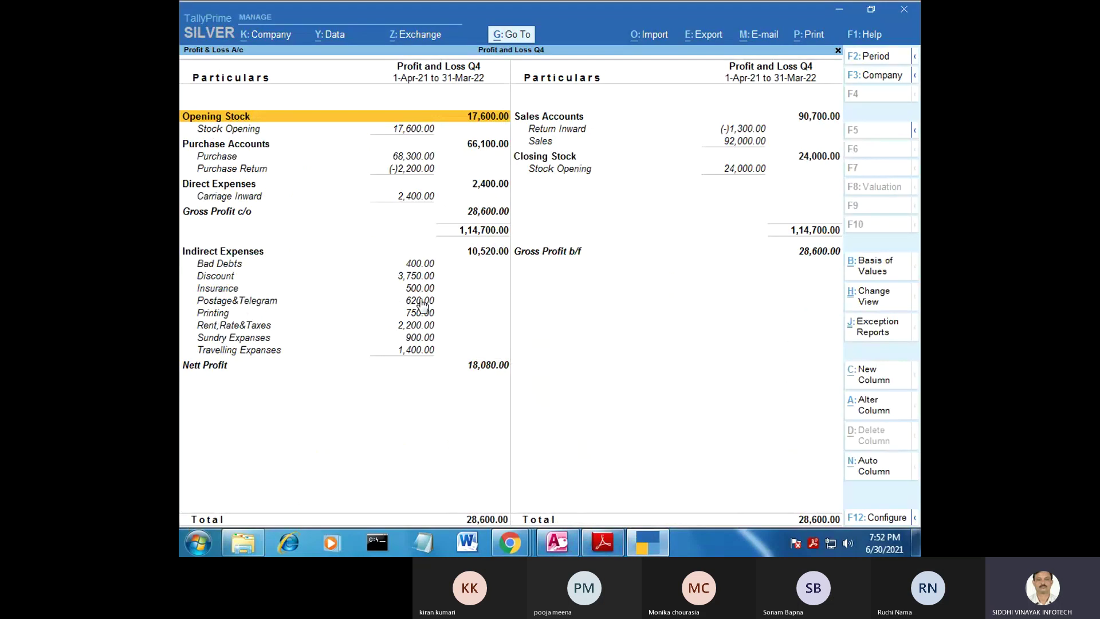
{"action": "left_click", "coordinate": [601, 544]}
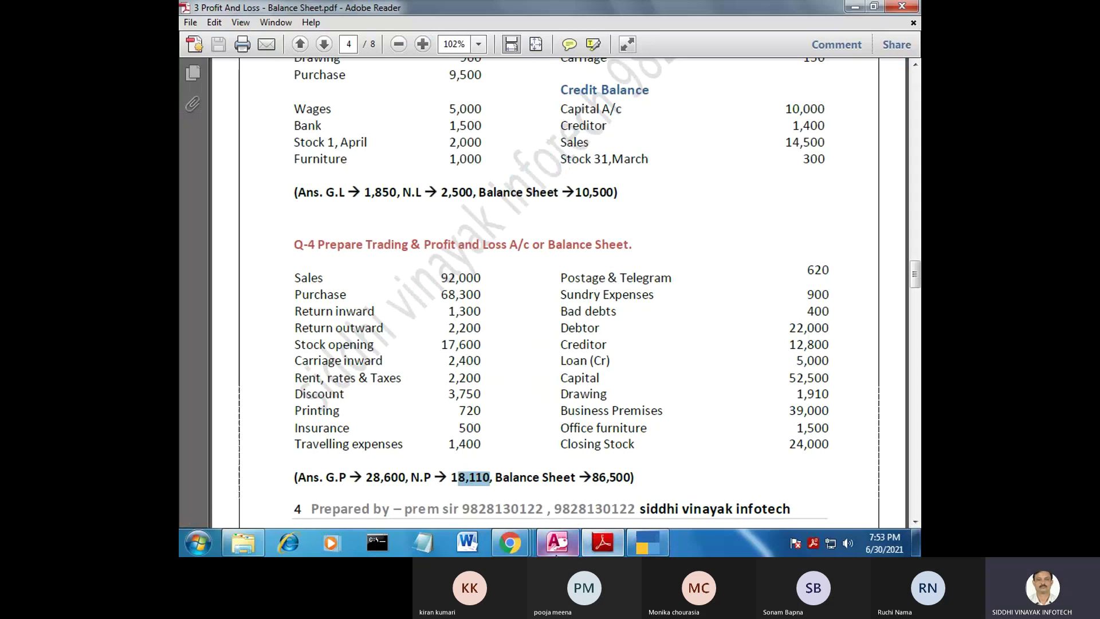
{"action": "key", "text": "alt+Tab"}
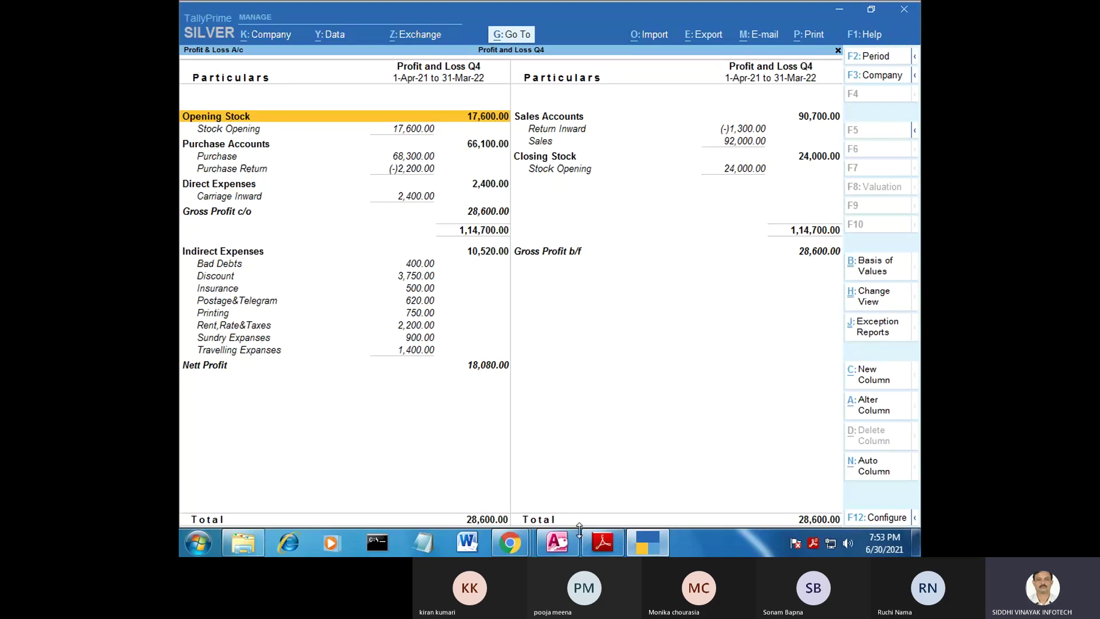
Step: Check the Printing amount among the Q-4 figures in the Adobe Reader PDF and return to TallyPrime
{"action": "left_click", "coordinate": [600, 541]}
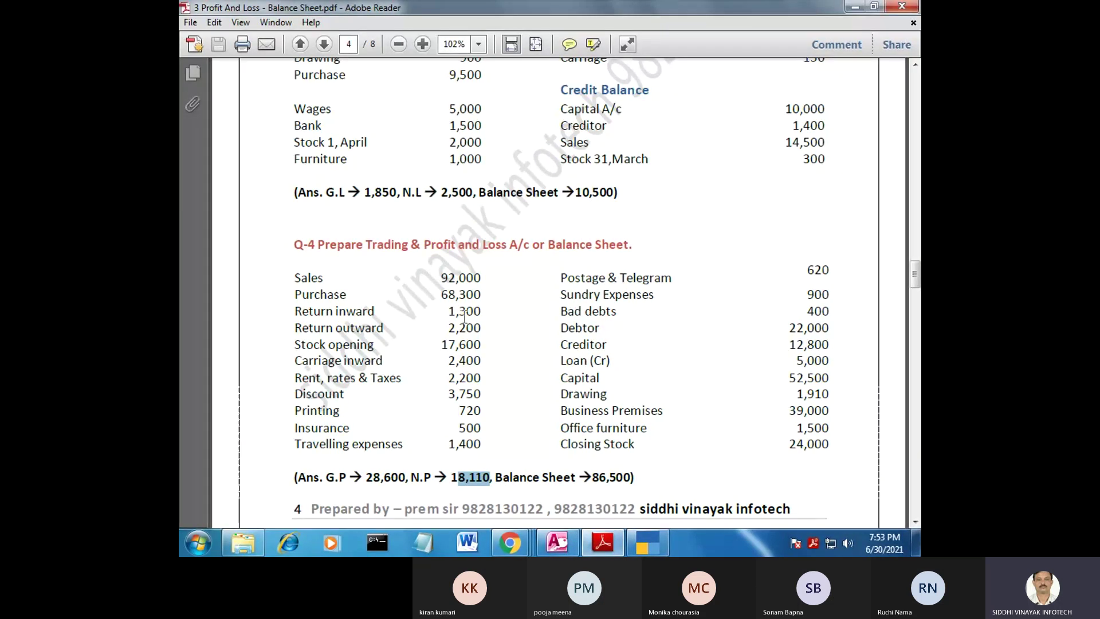
{"action": "left_click_drag", "start_coordinate": [486, 413], "coordinate": [455, 411]}
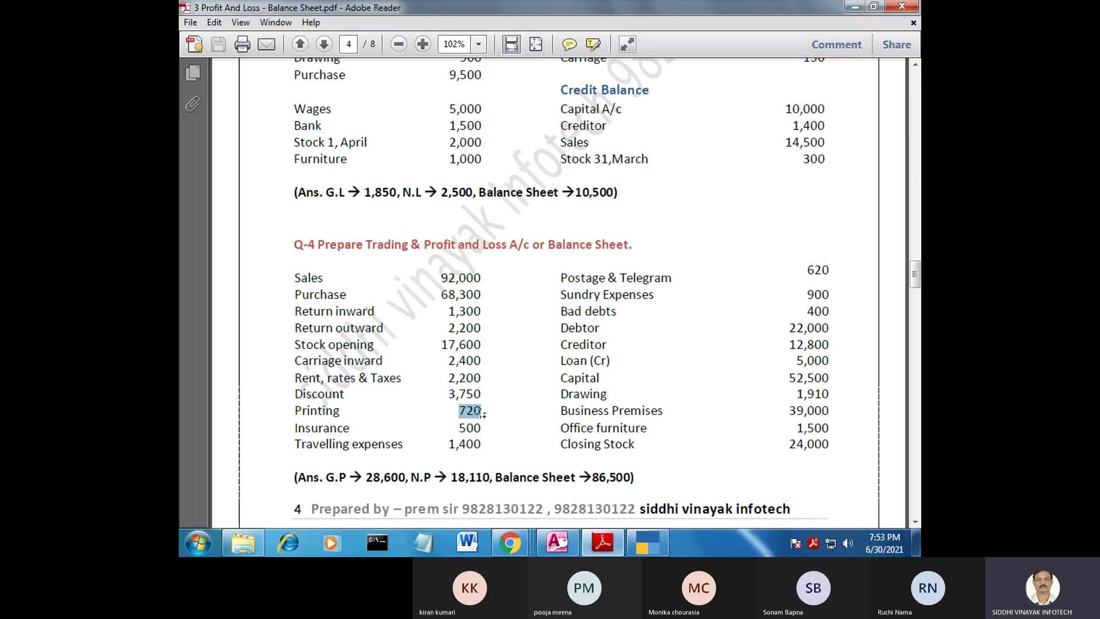
{"action": "key", "text": "alt+Tab"}
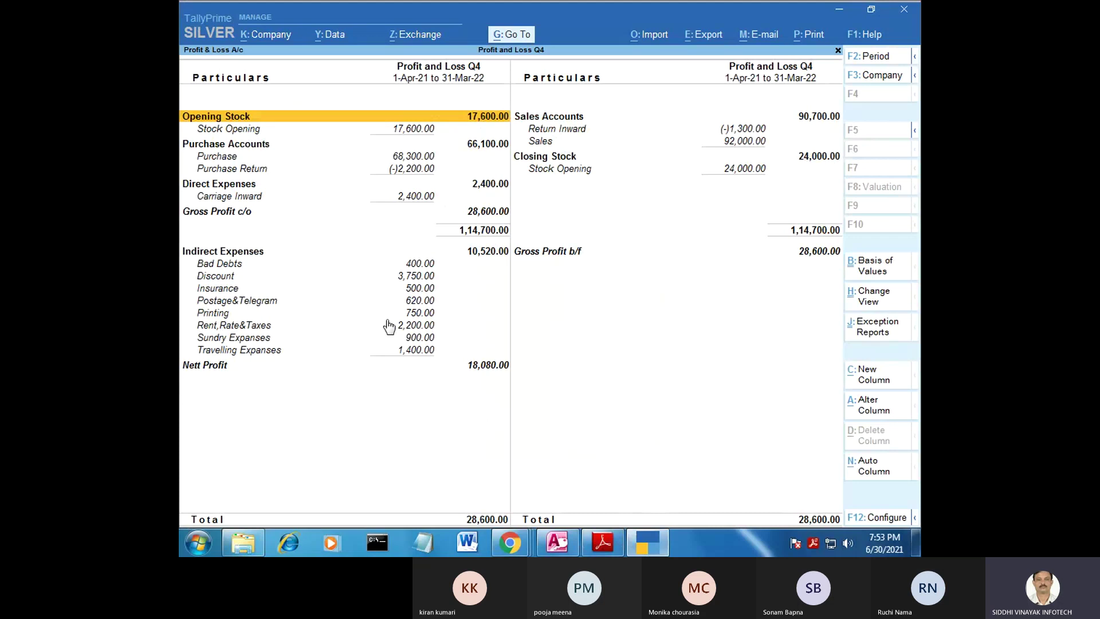
Step: Alter the Printing ledger from the Profit & Loss A/c report, setting its opening balance to 720 Dr, and save it
{"action": "key", "text": "Down"}
{"action": "key", "text": "Down"}
{"action": "key", "text": "Down"}
{"action": "key", "text": "Down"}
{"action": "key", "text": "Down"}
{"action": "key", "text": "Down"}
{"action": "key", "text": "Down"}
{"action": "key", "text": "Down"}
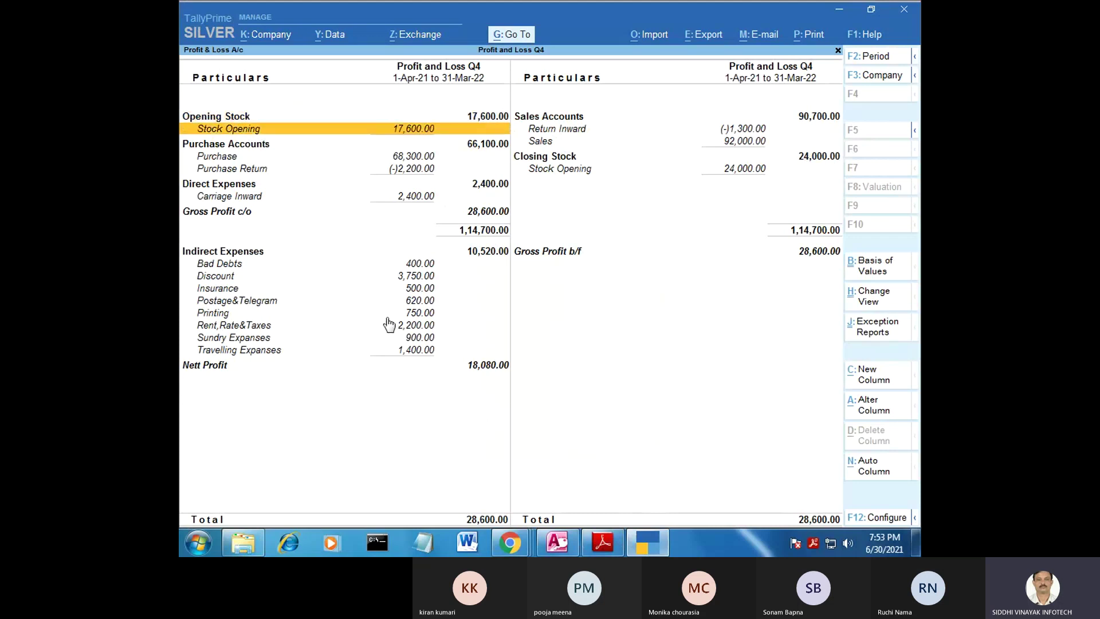
{"action": "key", "text": "Down"}
{"action": "key", "text": "Down"}
{"action": "key", "text": "Down"}
{"action": "key", "text": "Down"}
{"action": "key", "text": "Down"}
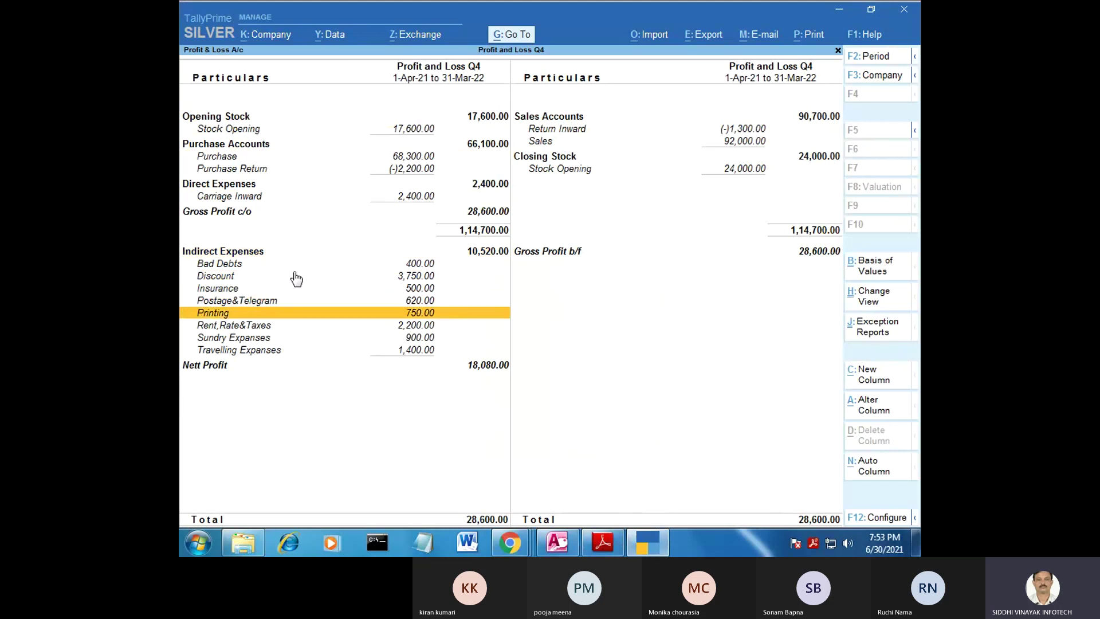
{"action": "key", "text": "ctrl+Return"}
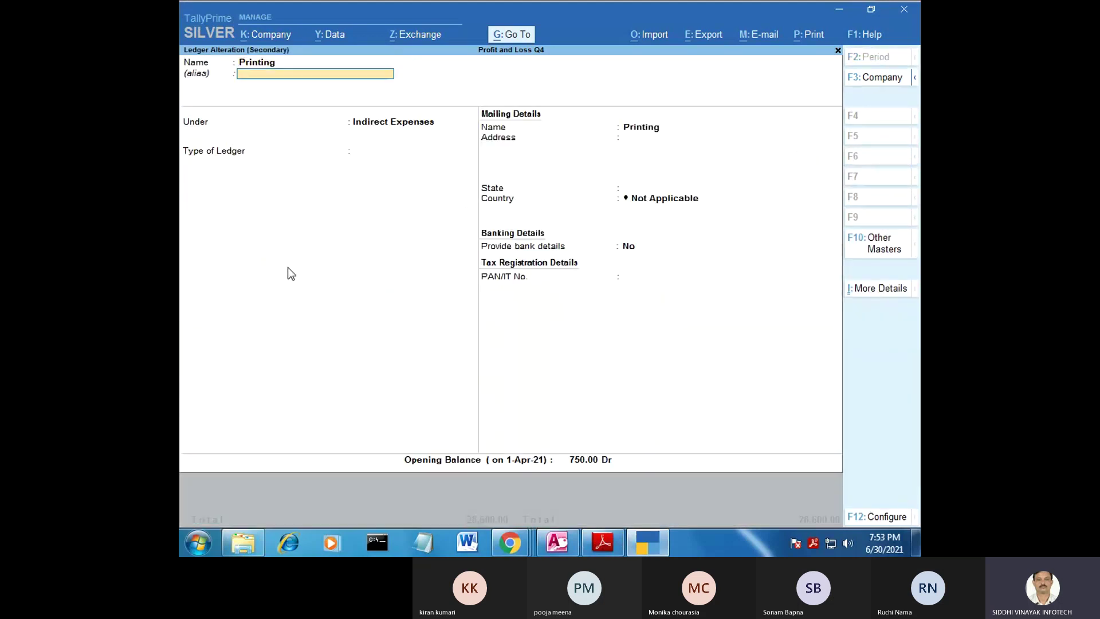
{"action": "key", "text": "Return"}
{"action": "key", "text": "Return"}
{"action": "key", "text": "Return"}
{"action": "key", "text": "Return"}
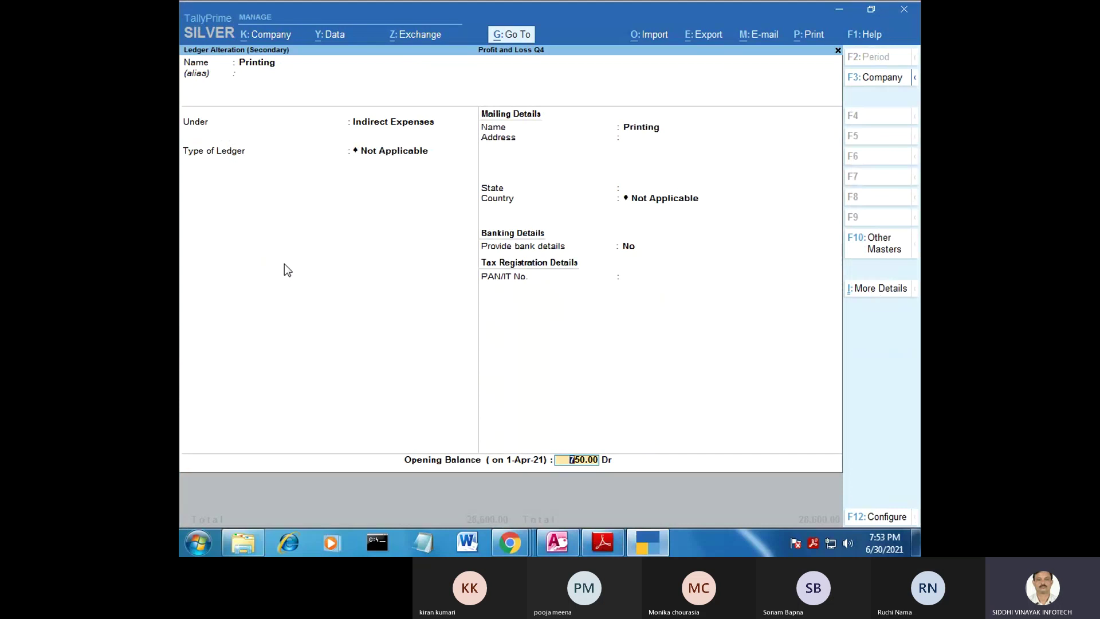
{"action": "type", "text": "720"}
{"action": "key", "text": "Return"}
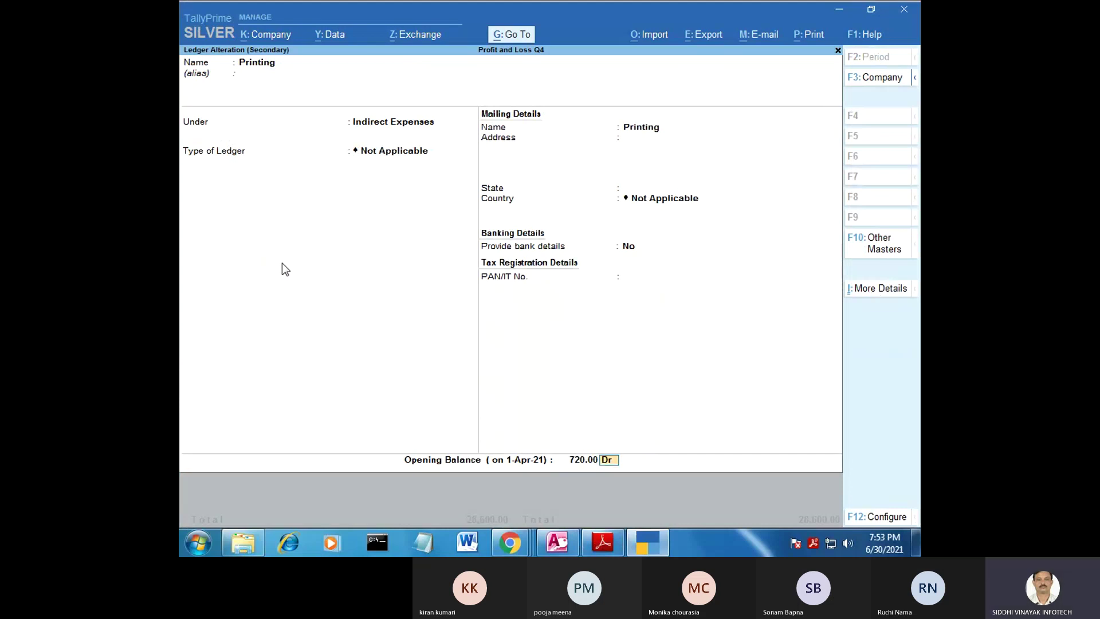
{"action": "key", "text": "Return"}
{"action": "key", "text": "Return"}
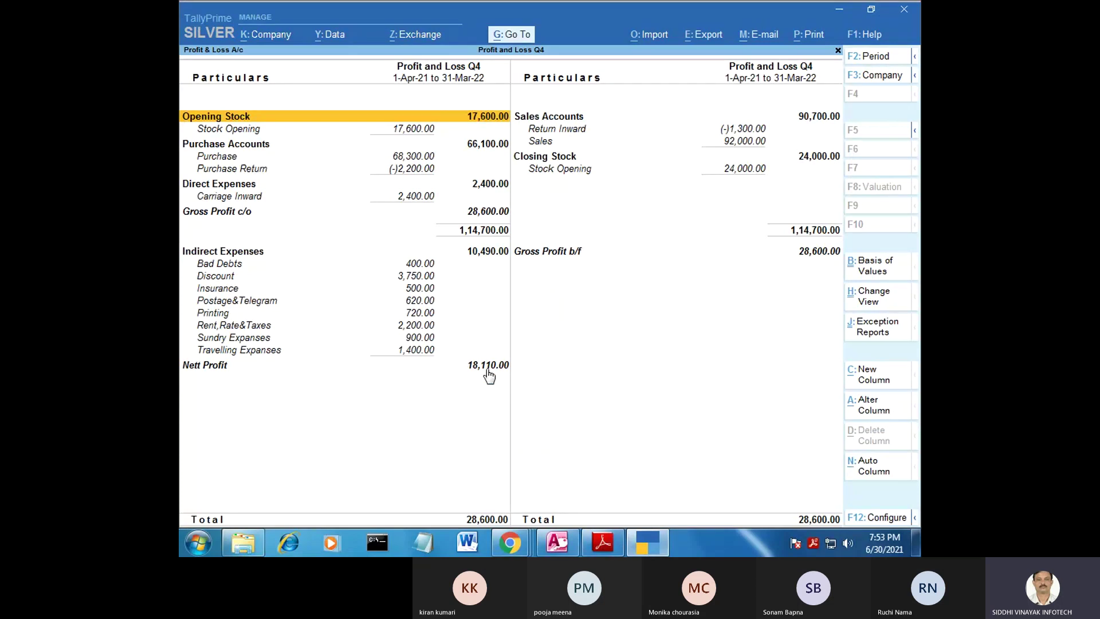
Step: Compare the updated nett profit with the Q-4 answer line in the Adobe Reader PDF, and return to TallyPrime
{"action": "left_click", "coordinate": [598, 542]}
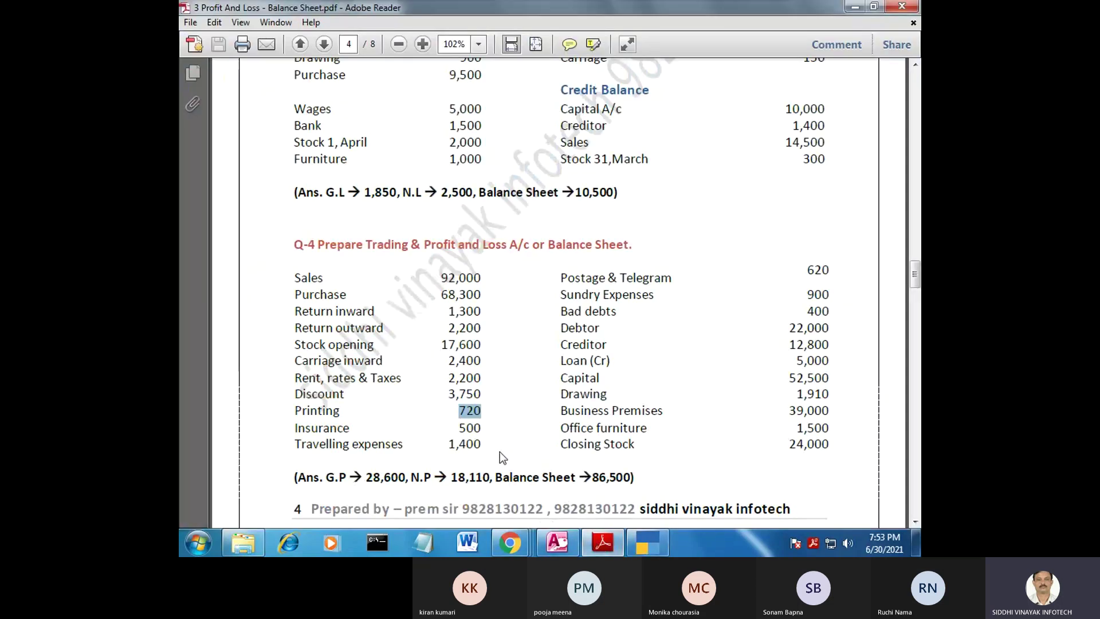
{"action": "left_click_drag", "start_coordinate": [450, 477], "coordinate": [494, 477]}
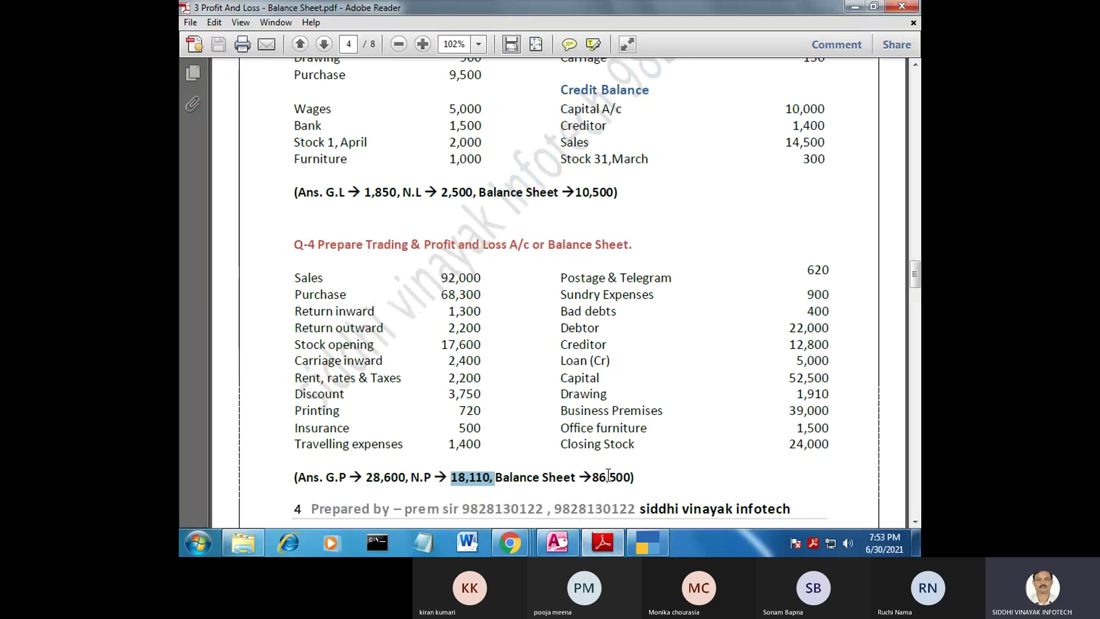
{"action": "key", "text": "ctrl+a"}
{"action": "left_click", "coordinate": [633, 476]}
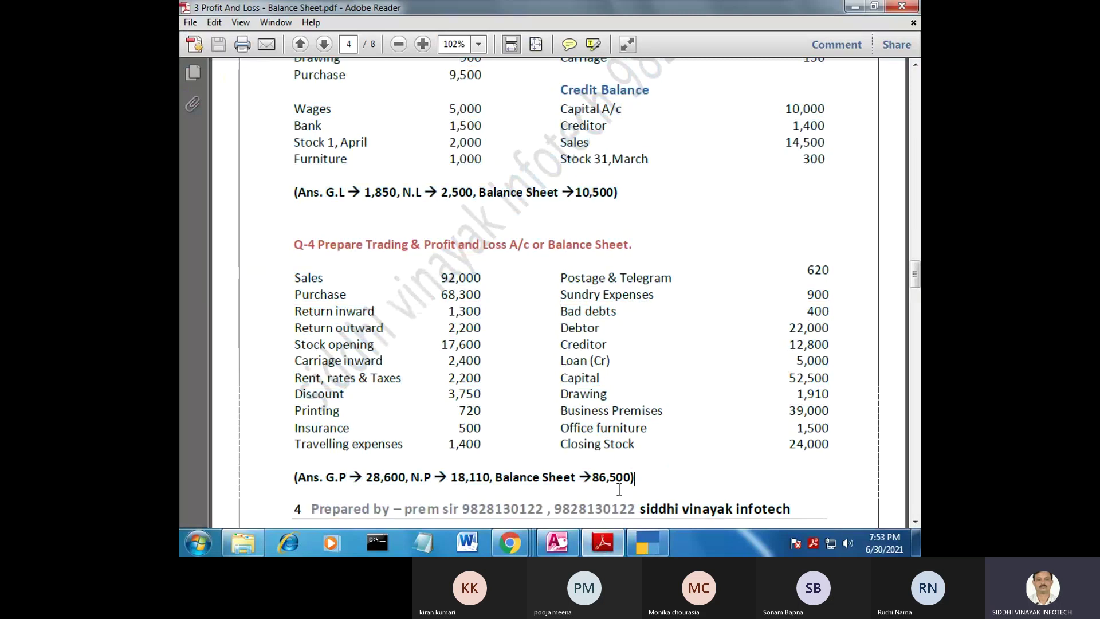
{"action": "left_click", "coordinate": [644, 547]}
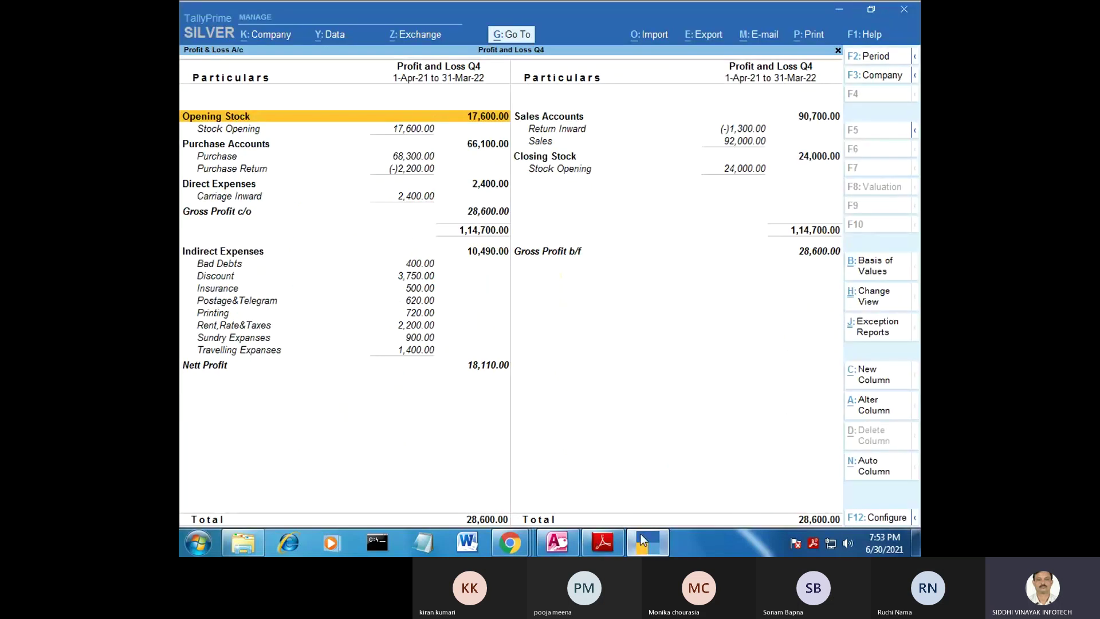
Step: Leave the Profit & Loss A/c report and open the Balance Sheet from the Gateway of Tally
{"action": "key", "text": "Escape"}
{"action": "key", "text": "Escape"}
{"action": "key", "text": "Escape"}
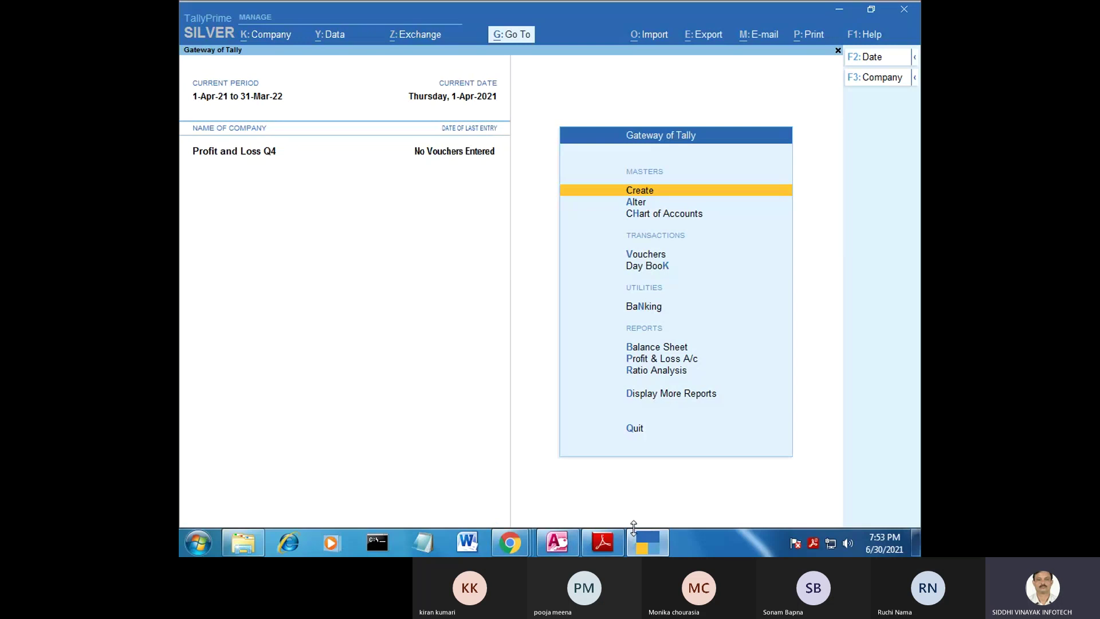
{"action": "key", "text": "Down"}
{"action": "key", "text": "Down"}
{"action": "key", "text": "Down"}
{"action": "key", "text": "Down"}
{"action": "key", "text": "Down"}
{"action": "key", "text": "Down"}
{"action": "key", "text": "Down"}
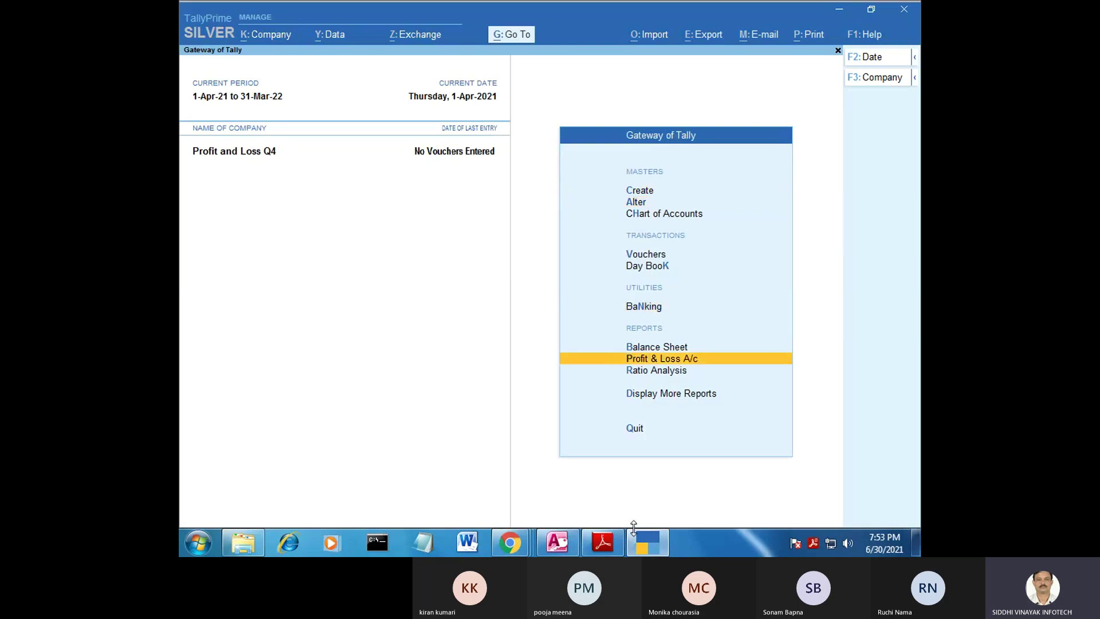
{"action": "key", "text": "Up"}
{"action": "key", "text": "Return"}
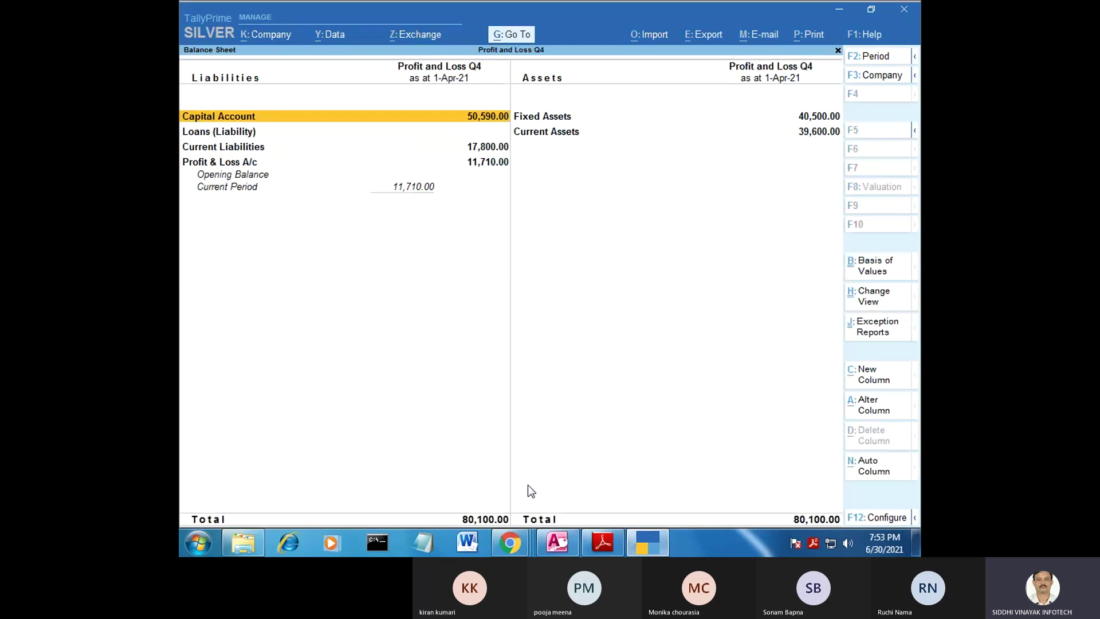
Step: Set the Balance Sheet period from 1-4-2021 to 31-Mar-22
{"action": "key", "text": "F2"}
{"action": "key", "text": "Return"}
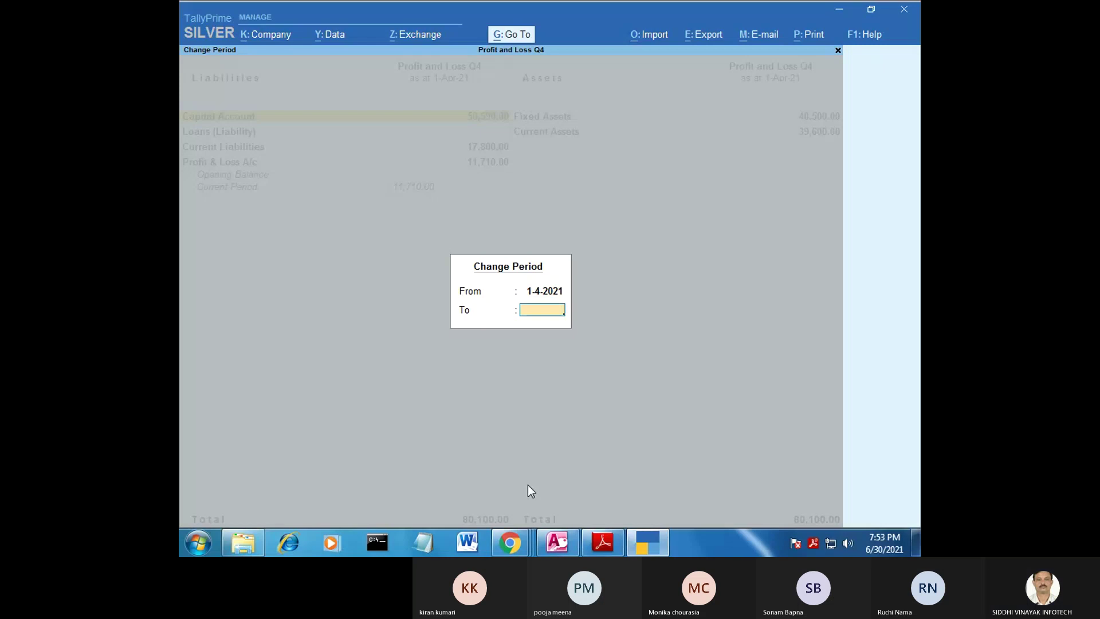
{"action": "type", "text": "31/3"}
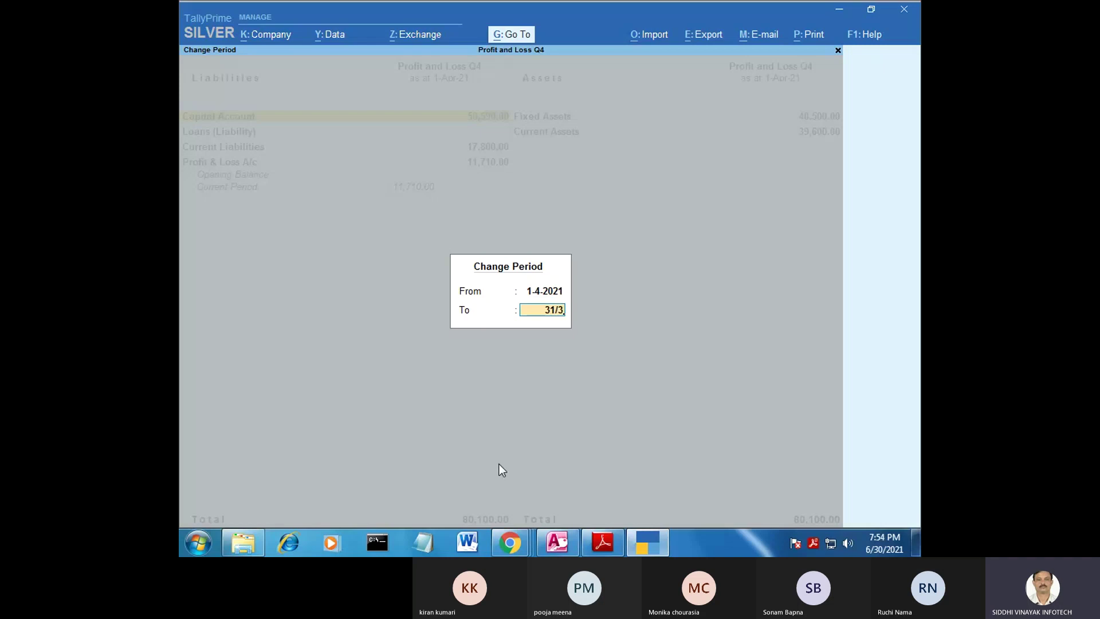
{"action": "key", "text": "Return"}
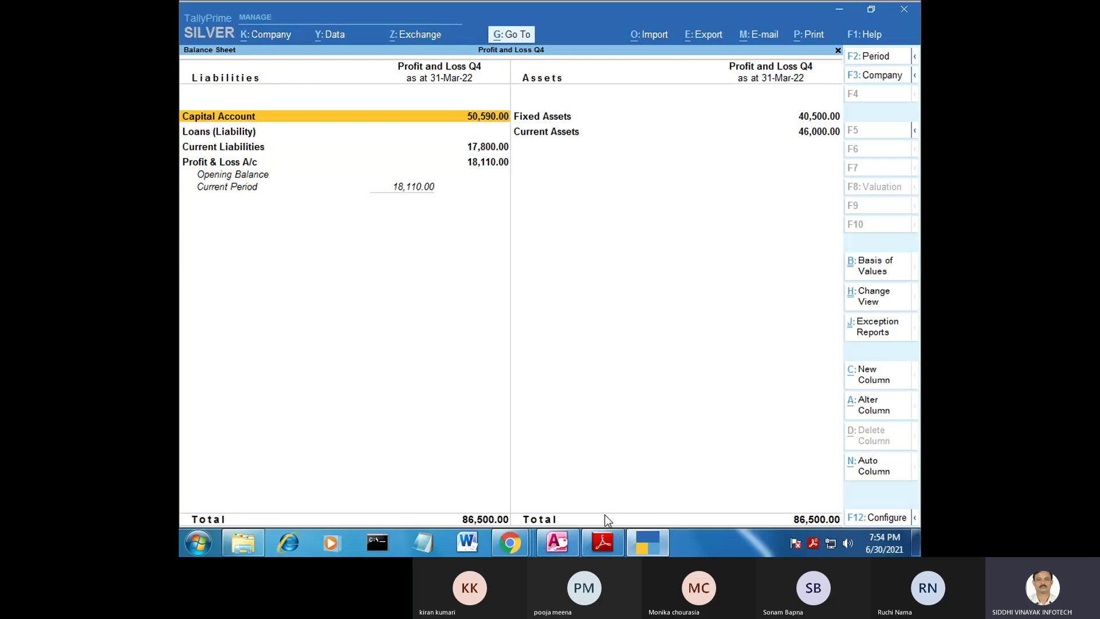
Step: Compare the Balance Sheet total in TallyPrime with the Q-4 balance sheet answer in the Adobe Reader PDF
{"action": "left_click", "coordinate": [603, 541]}
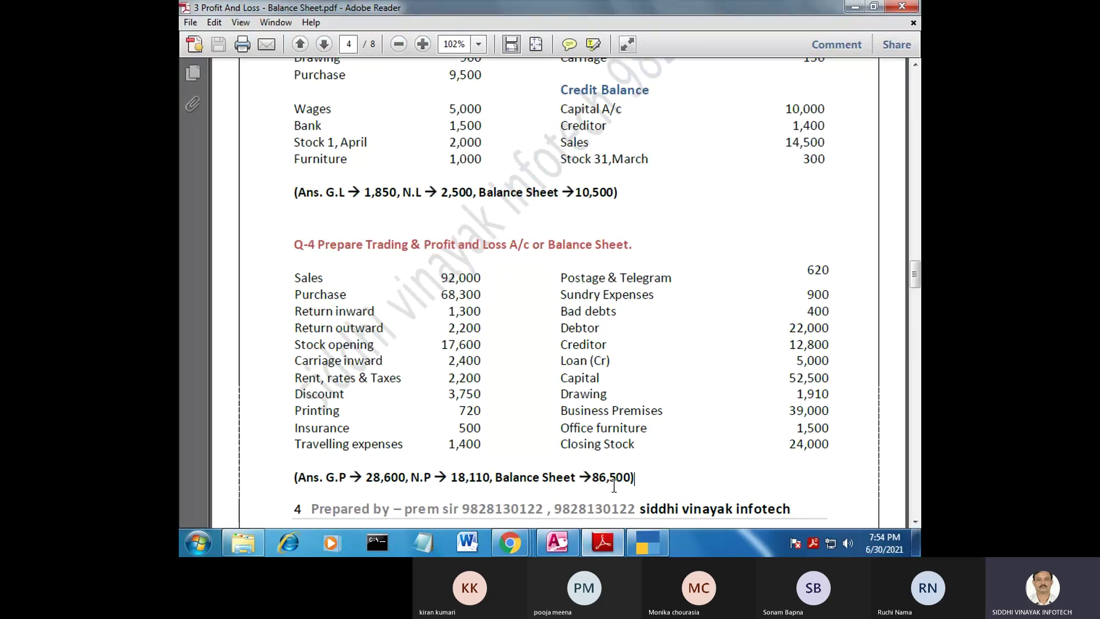
{"action": "left_click", "coordinate": [658, 541]}
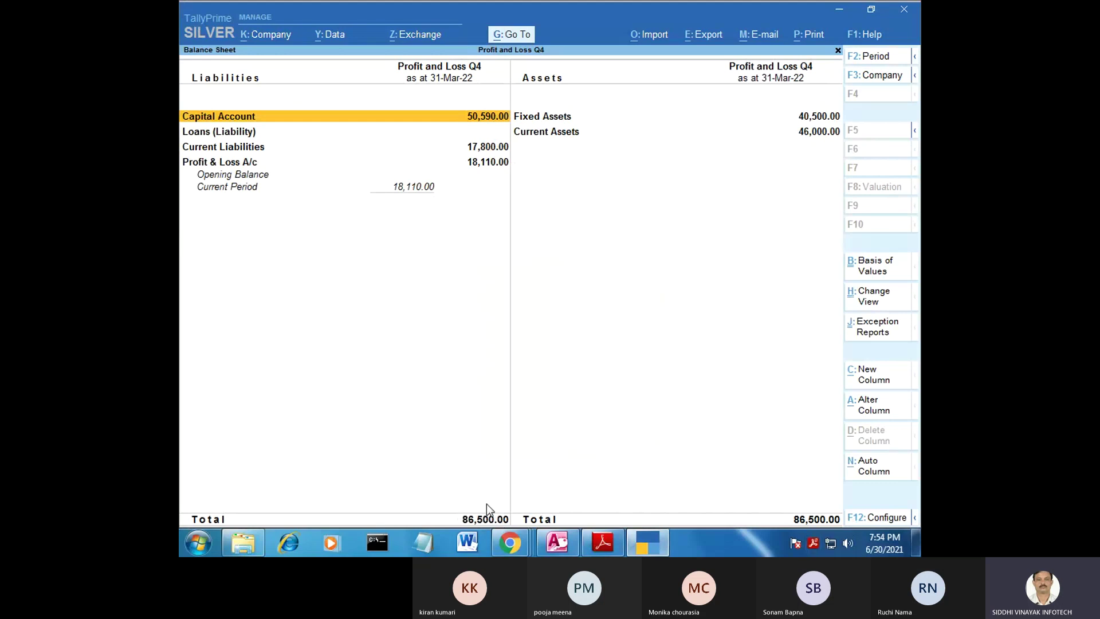
{"action": "left_click", "coordinate": [602, 541]}
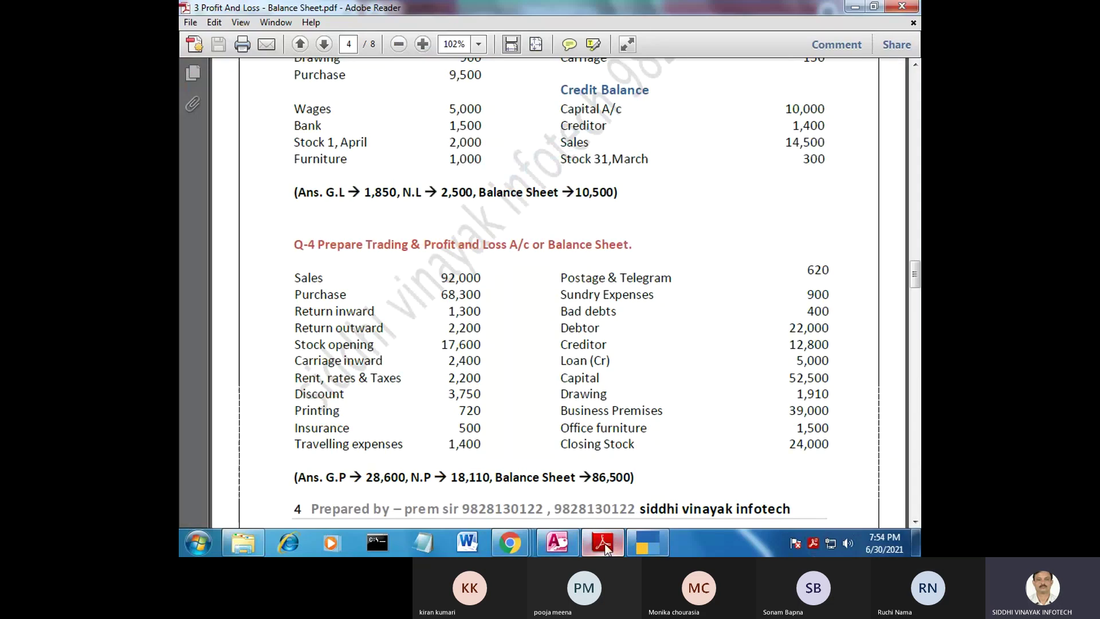
Step: Check the WhatsApp class group in Chrome, switch to the Microsoft Teams meeting window, and stop the meeting recording
{"action": "left_click", "coordinate": [509, 542]}
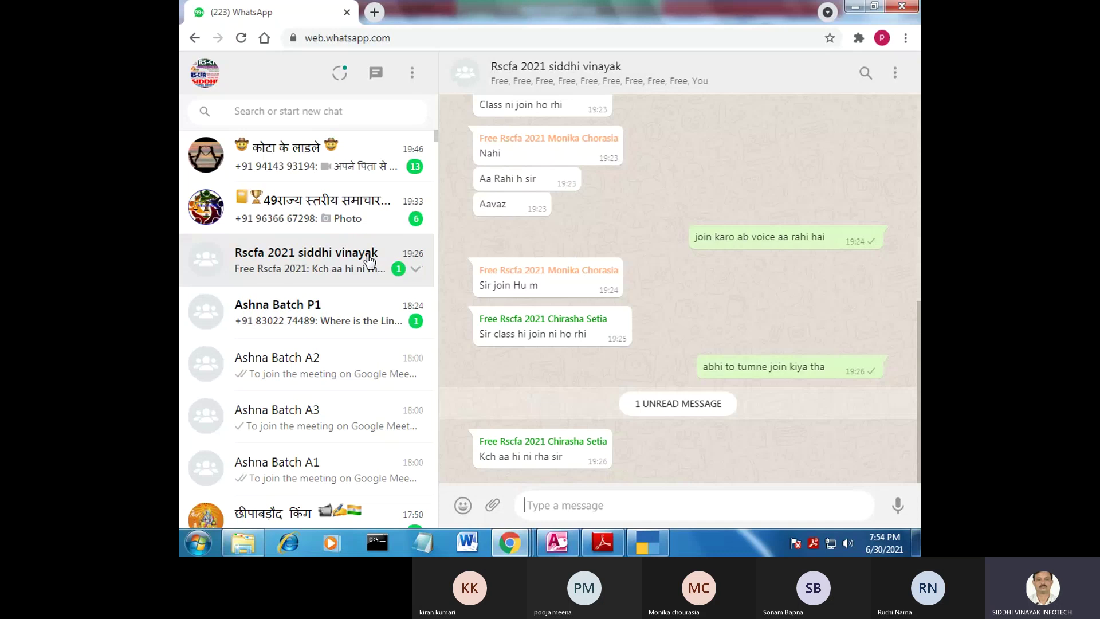
{"action": "left_click", "coordinate": [574, 497]}
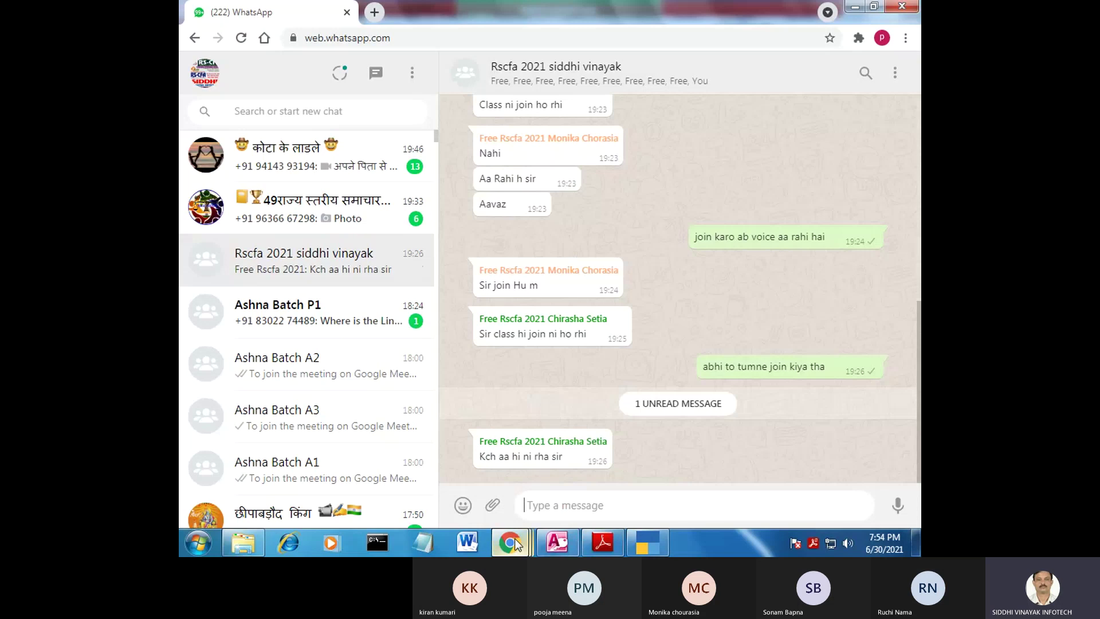
{"action": "mouse_move", "coordinate": [515, 535]}
{"action": "left_click", "coordinate": [516, 457]}
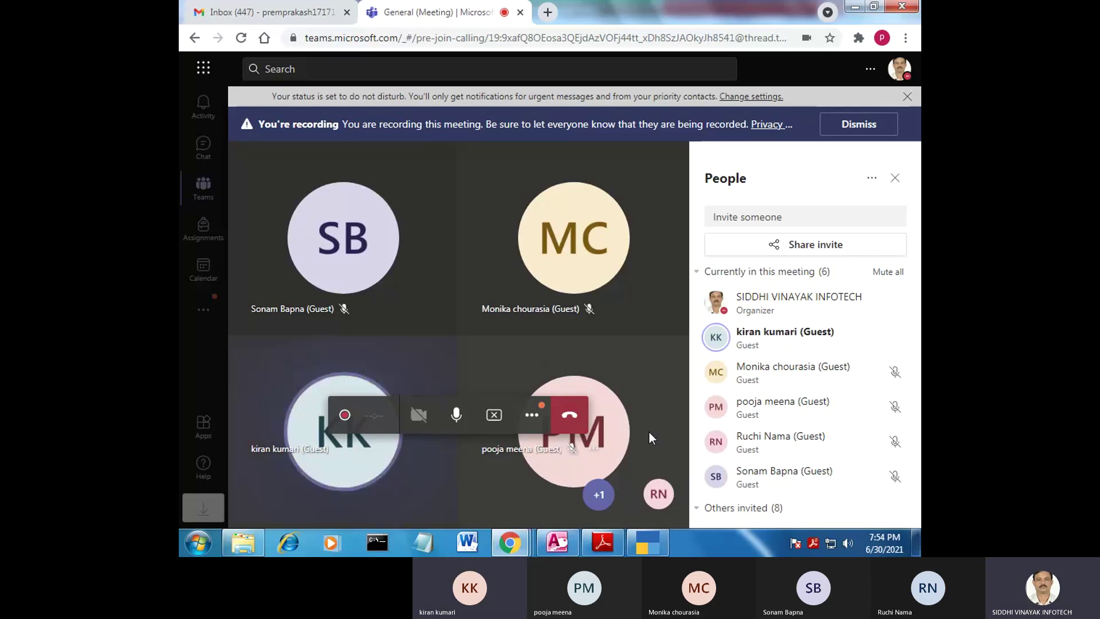
{"action": "left_click", "coordinate": [531, 414]}
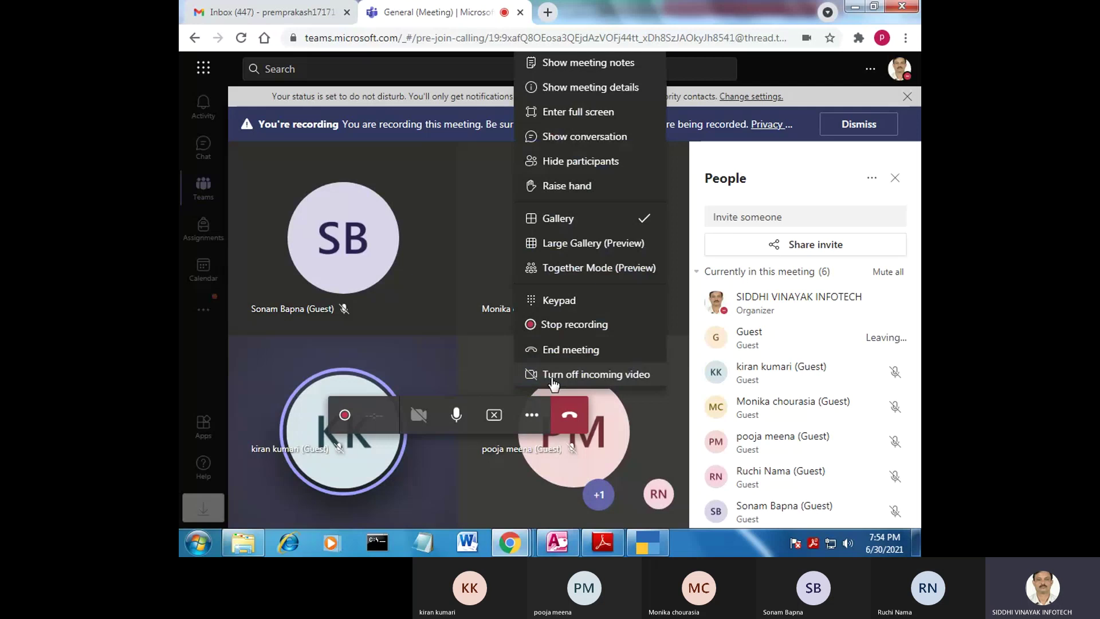
{"action": "left_click", "coordinate": [557, 326]}
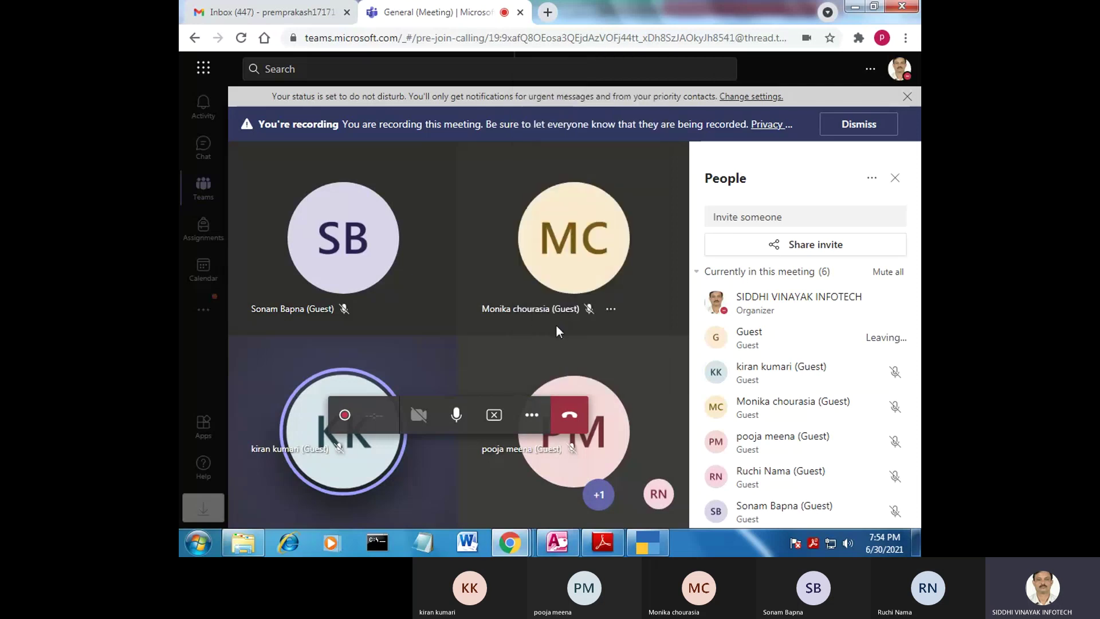